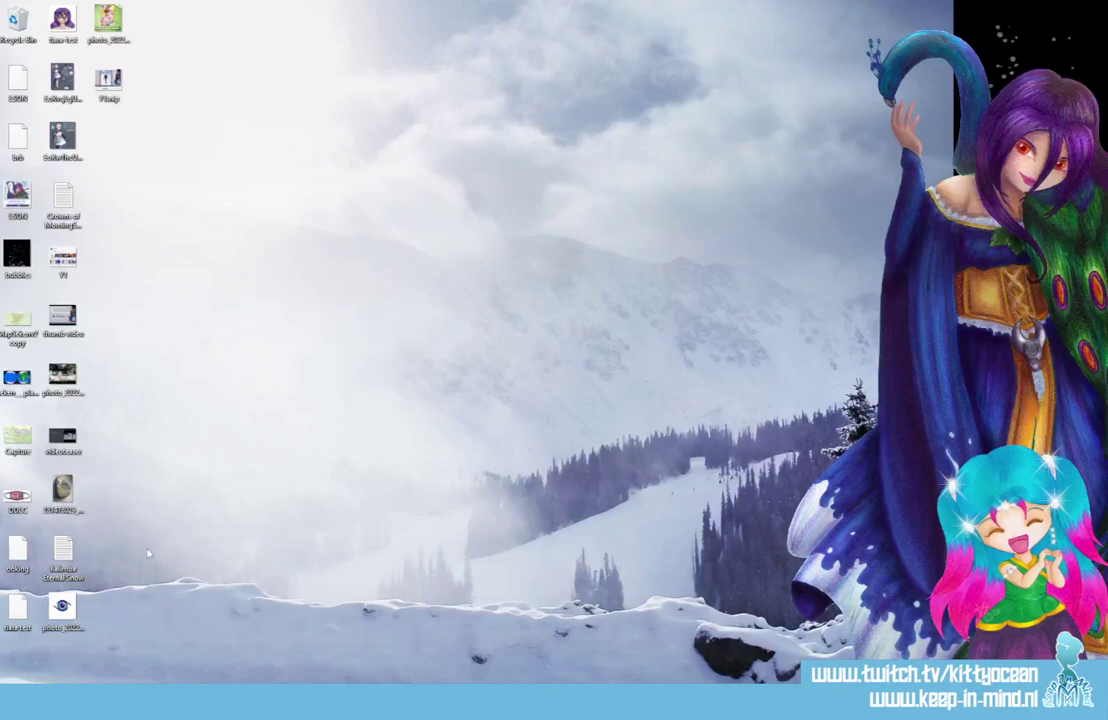
Open the penbase0002022 Photoshop file from the Pen-i Overall folder
{"action": "key", "text": "super+e"}
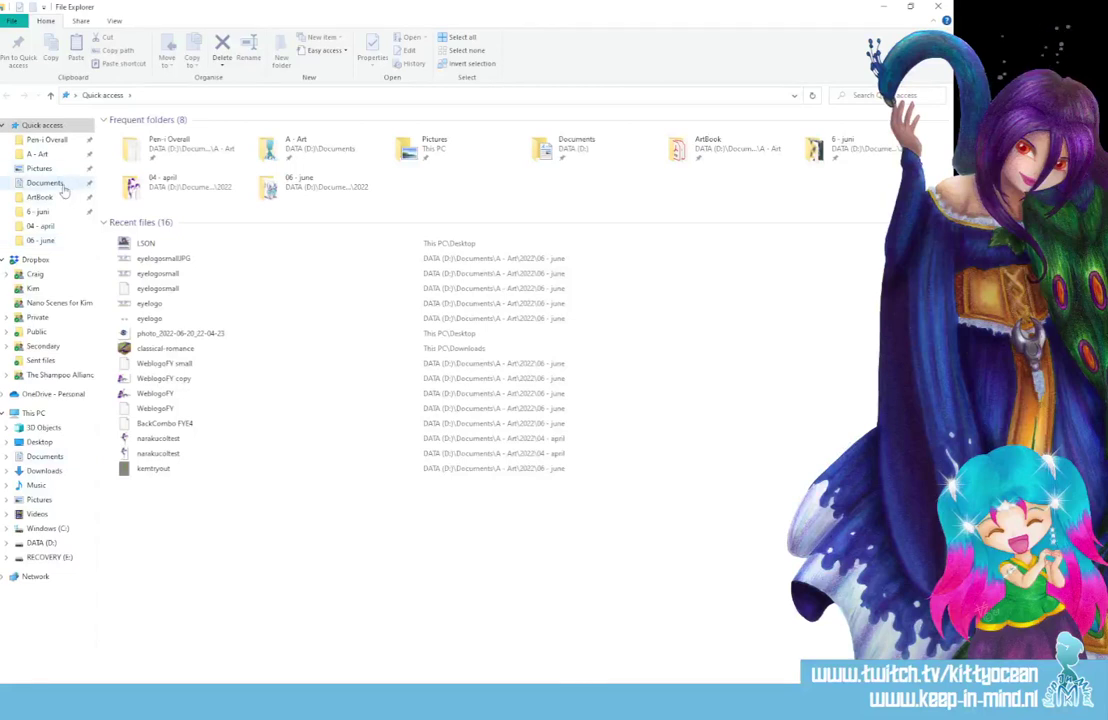
{"action": "left_click", "coordinate": [47, 140]}
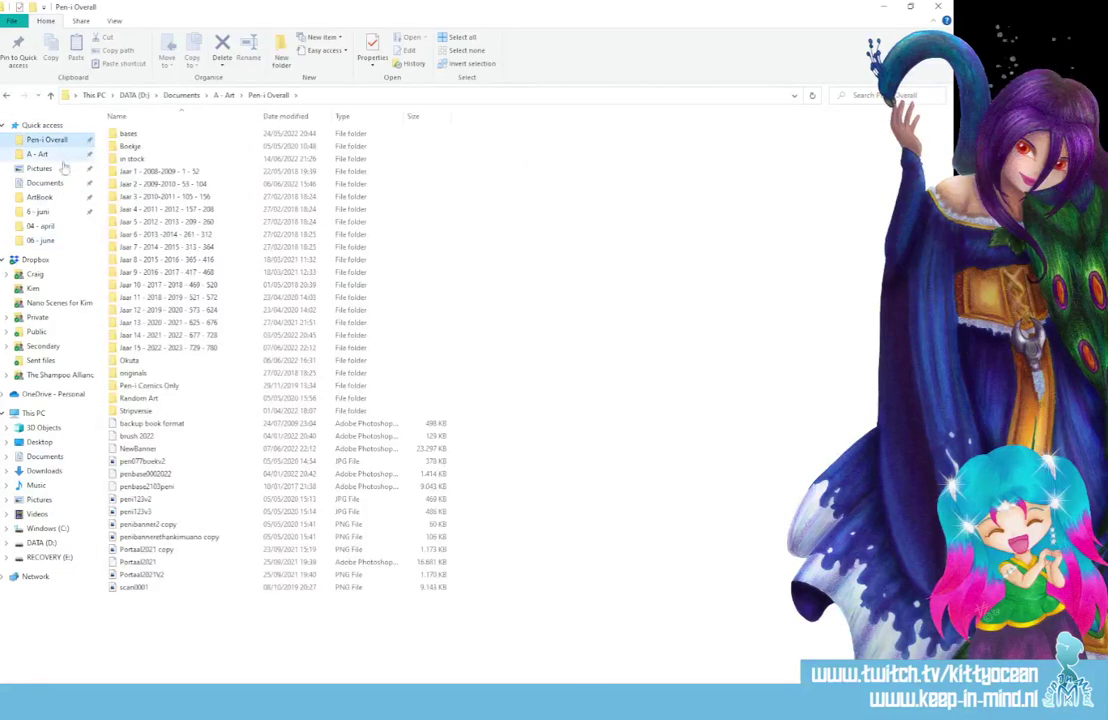
{"action": "left_click", "coordinate": [182, 476]}
{"action": "double_click", "coordinate": [182, 476]}
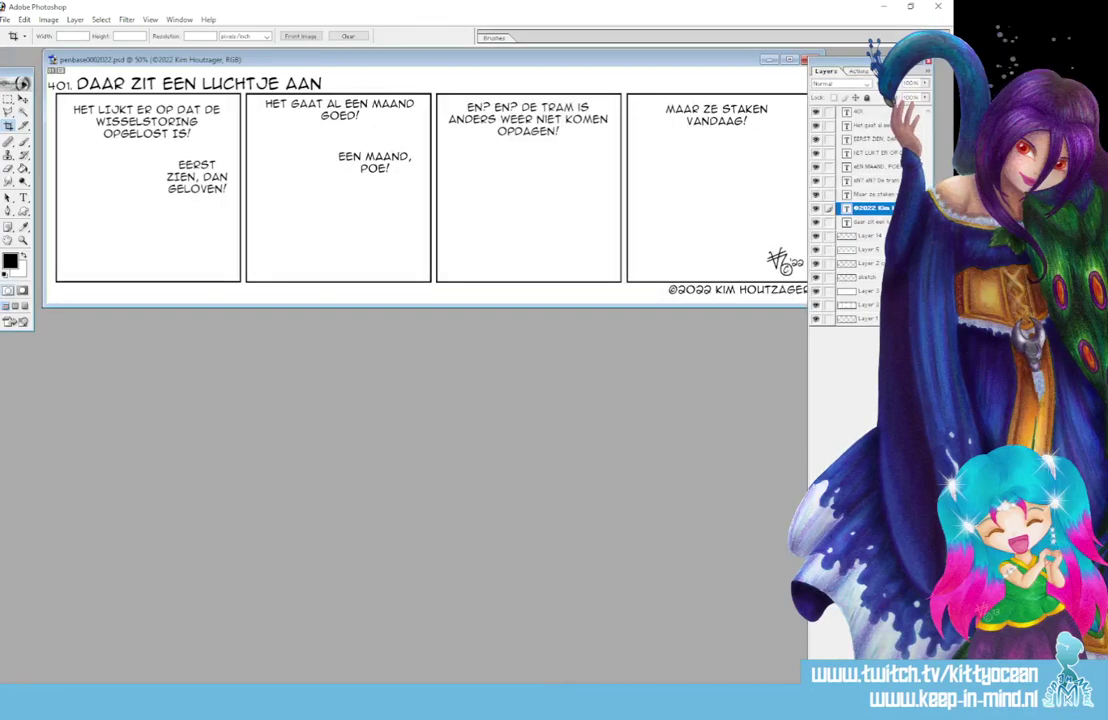
Save a copy of the comic template as 737 in Photoshop format in the "Jaar 15 - 2022 - 2023 - 729 - 780" folder
{"action": "left_click", "coordinate": [5, 19]}
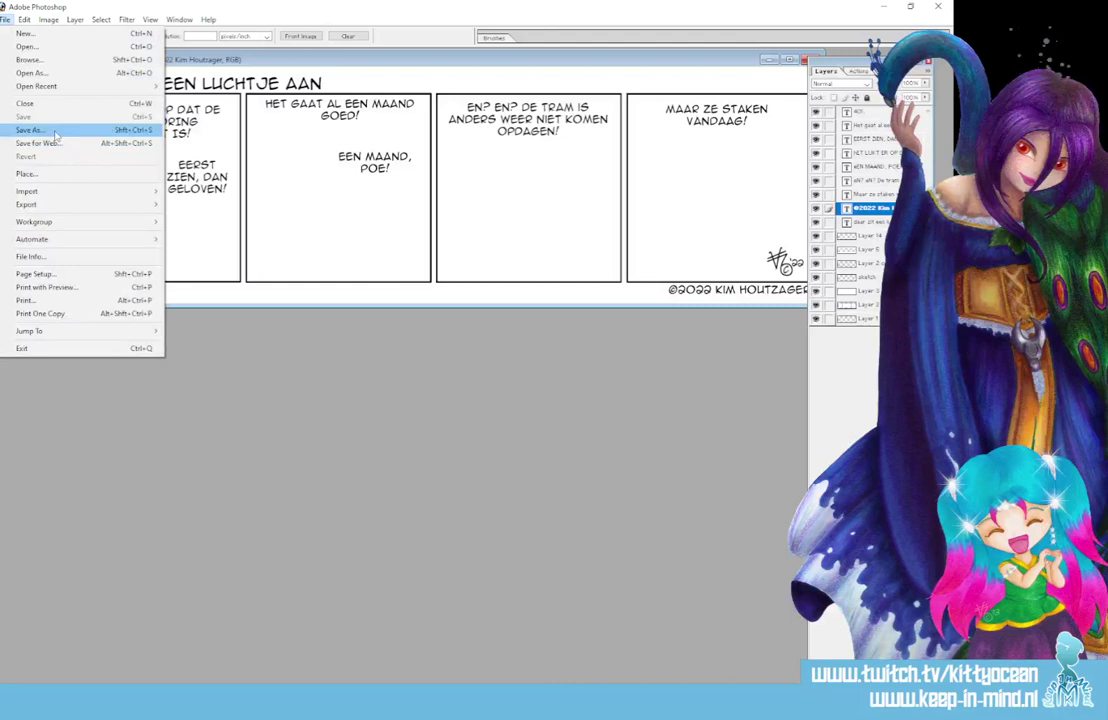
{"action": "left_click", "coordinate": [45, 129]}
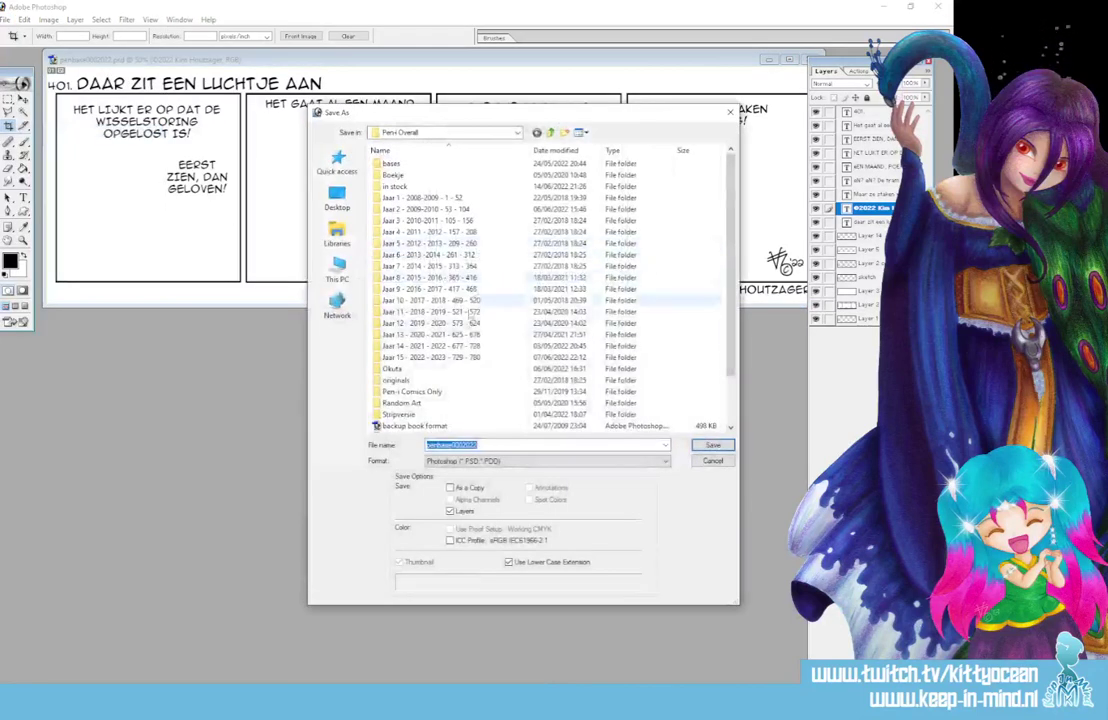
{"action": "double_click", "coordinate": [464, 358]}
{"action": "left_click", "coordinate": [651, 272]}
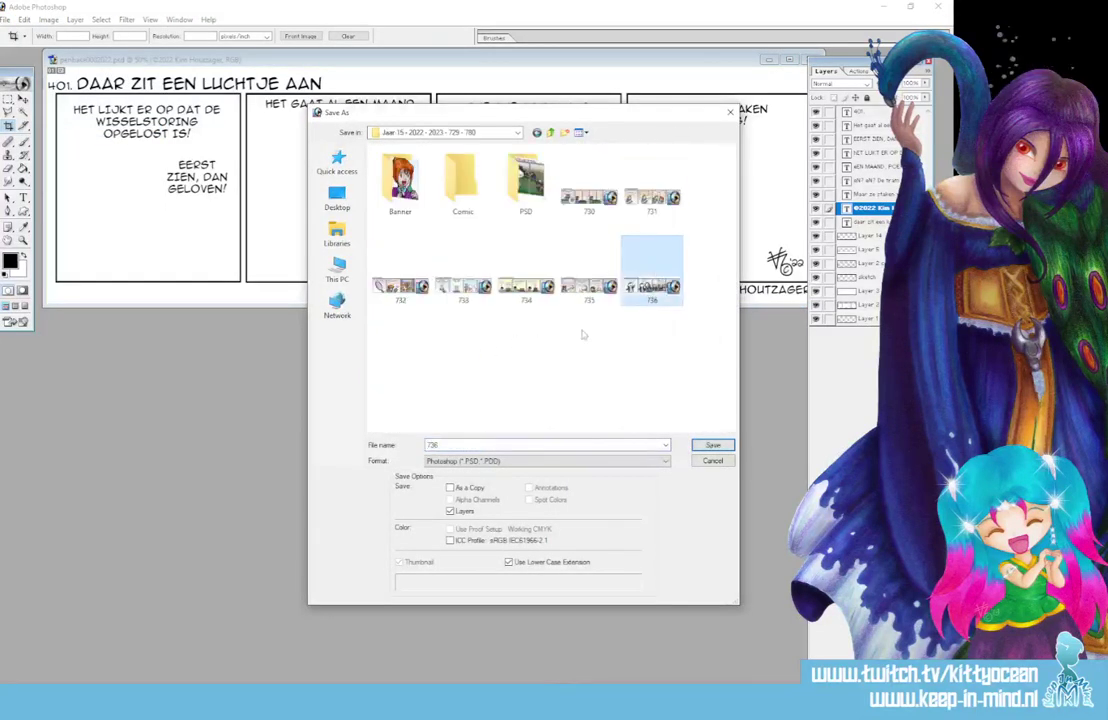
{"action": "double_click", "coordinate": [459, 444]}
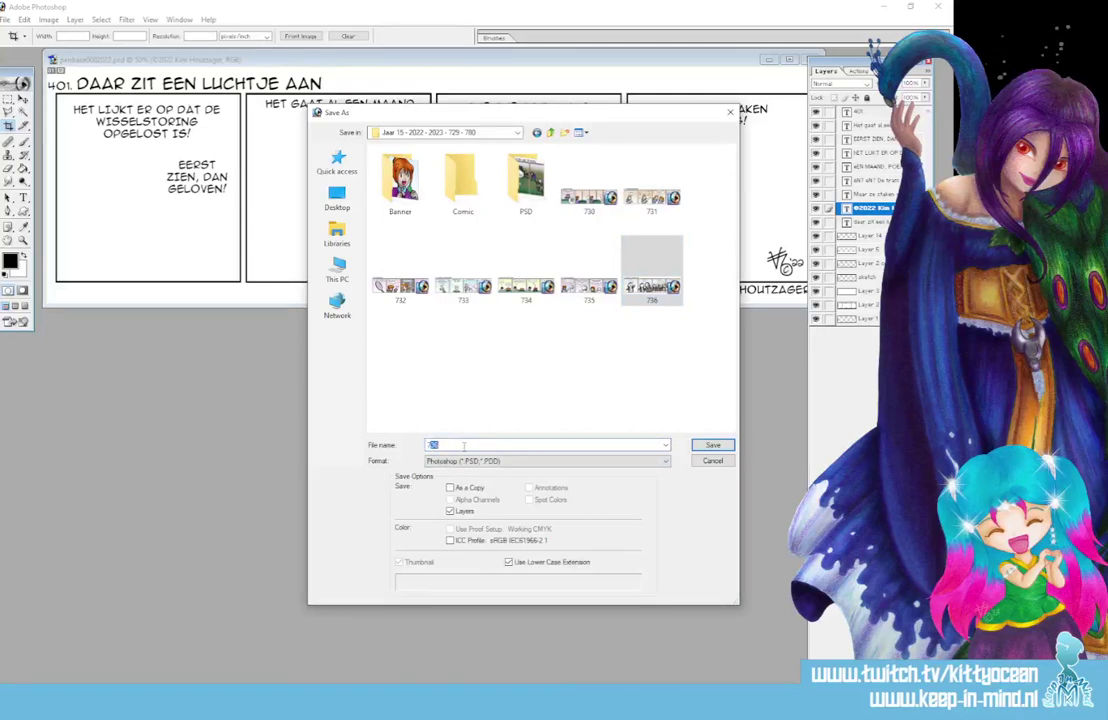
{"action": "type", "text": "737"}
{"action": "key", "text": "Return"}
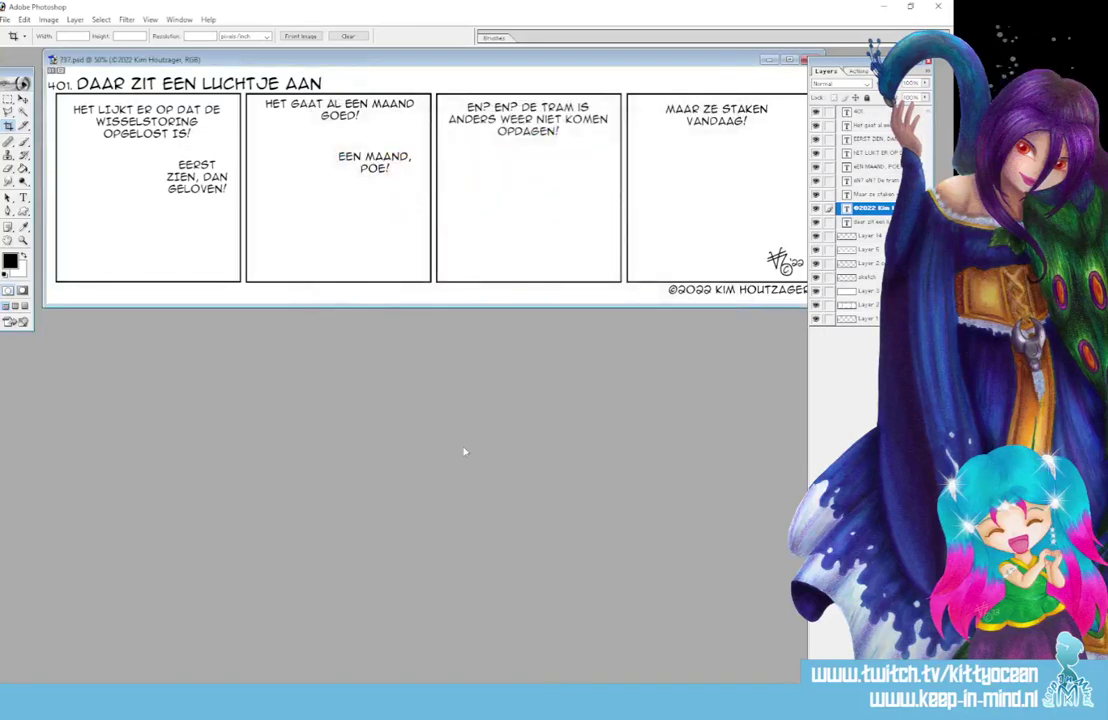
Maximize the 737.psd document window
{"action": "key", "text": "alt+Tab"}
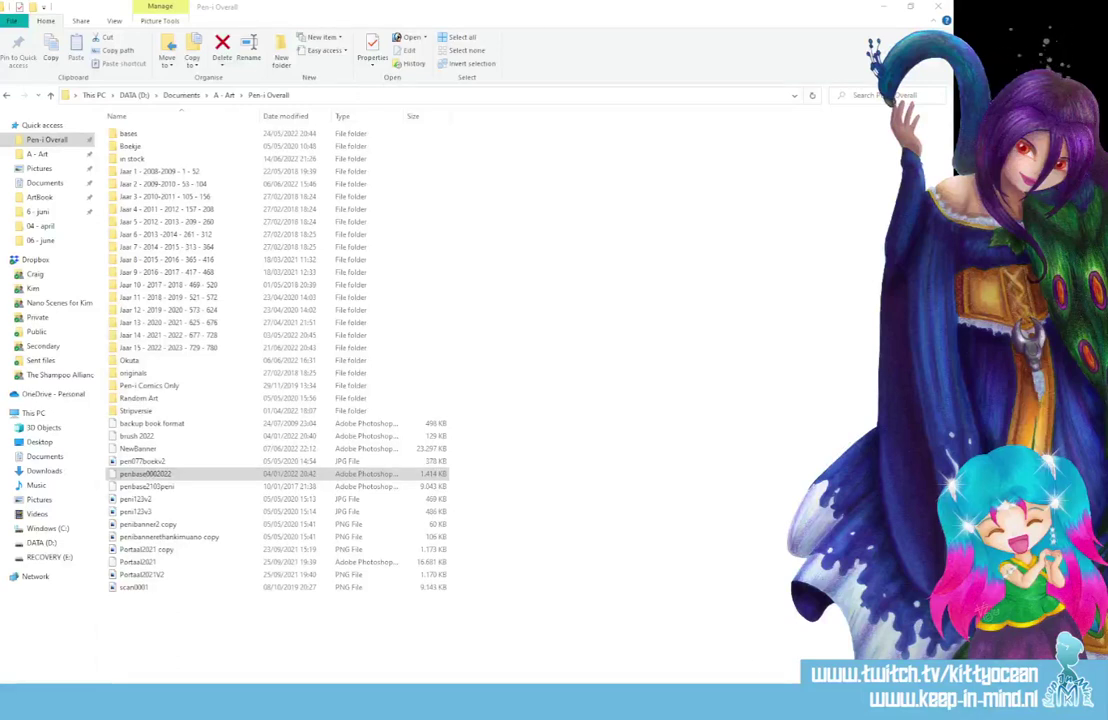
{"action": "key", "text": "alt+Tab"}
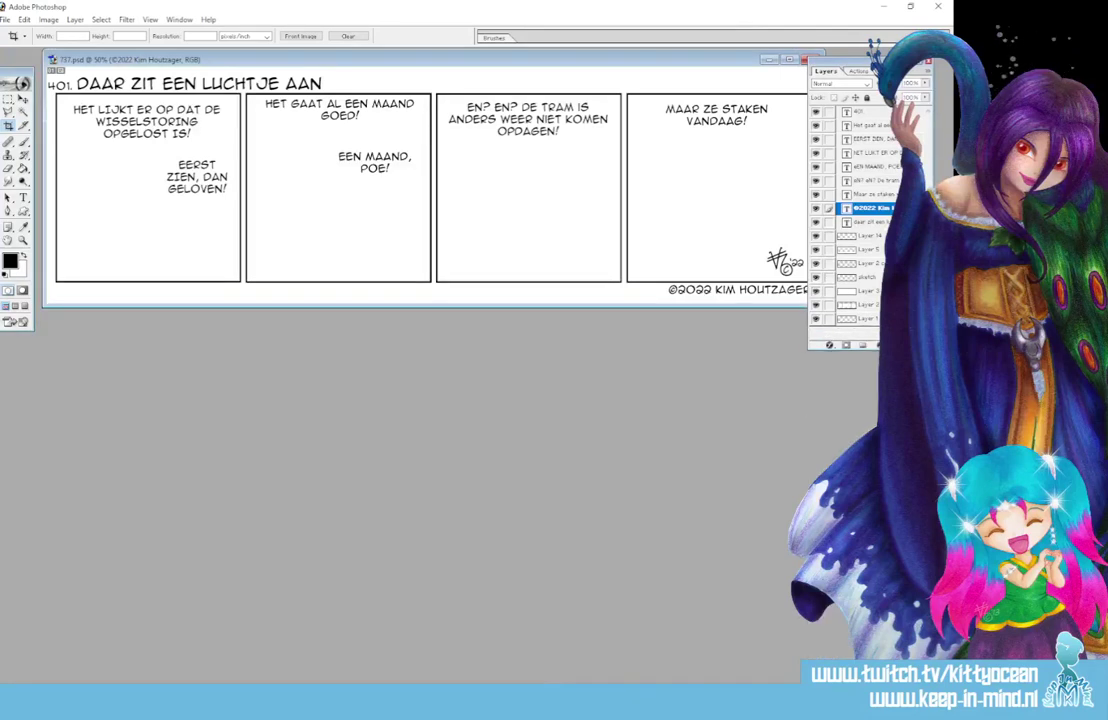
{"action": "left_click", "coordinate": [788, 60]}
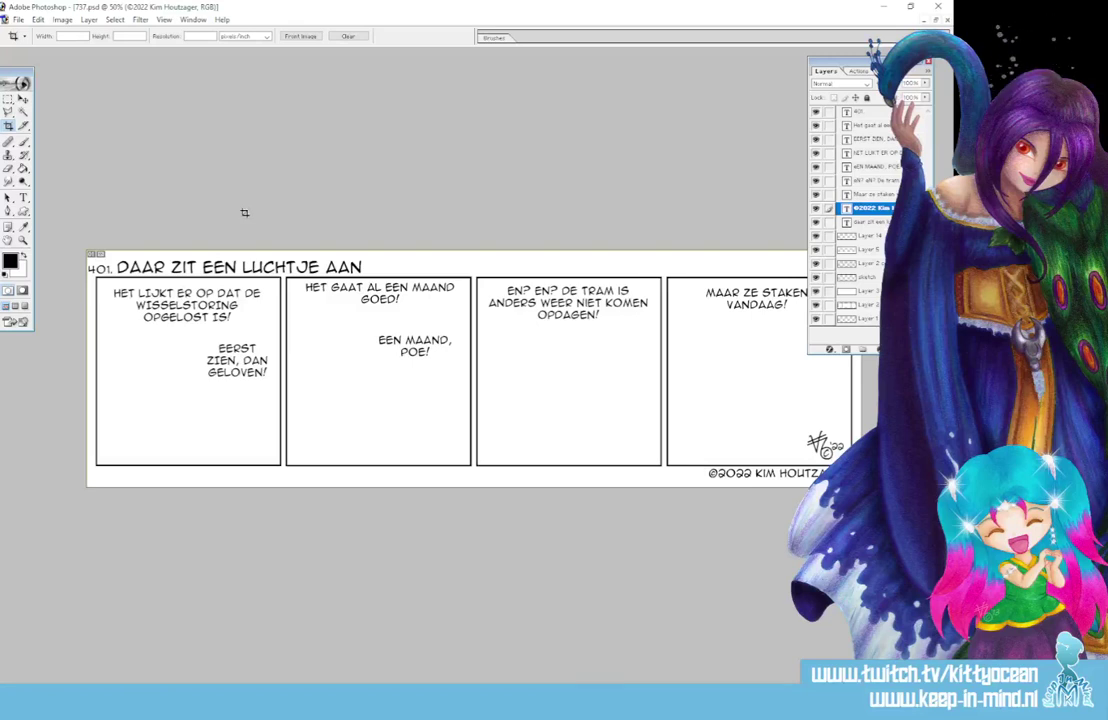
{"action": "left_click", "coordinate": [19, 20]}
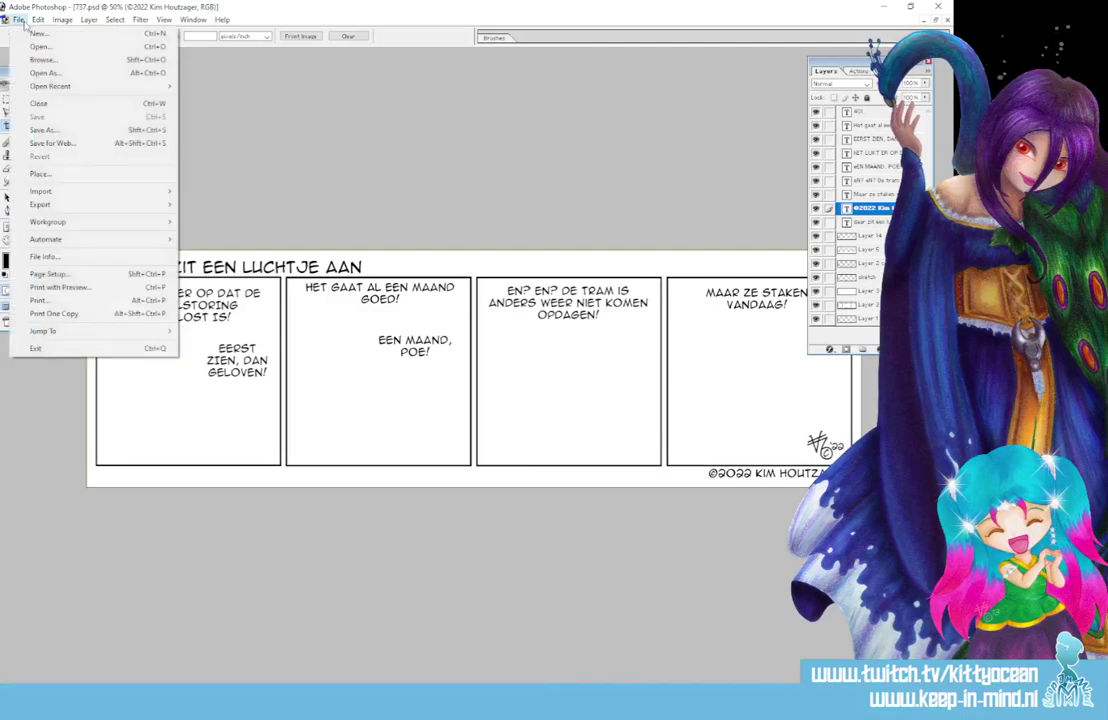
{"action": "left_click", "coordinate": [307, 24]}
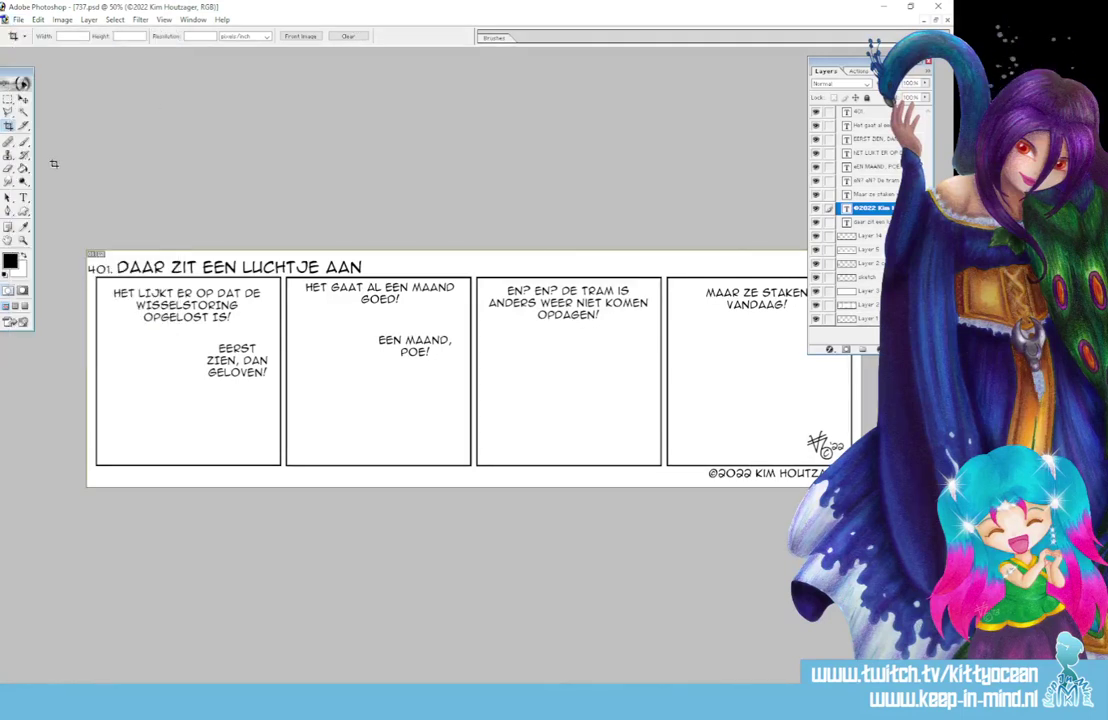
Replace the strip number before the title with "737." using the Type tool
{"action": "left_click", "coordinate": [24, 197]}
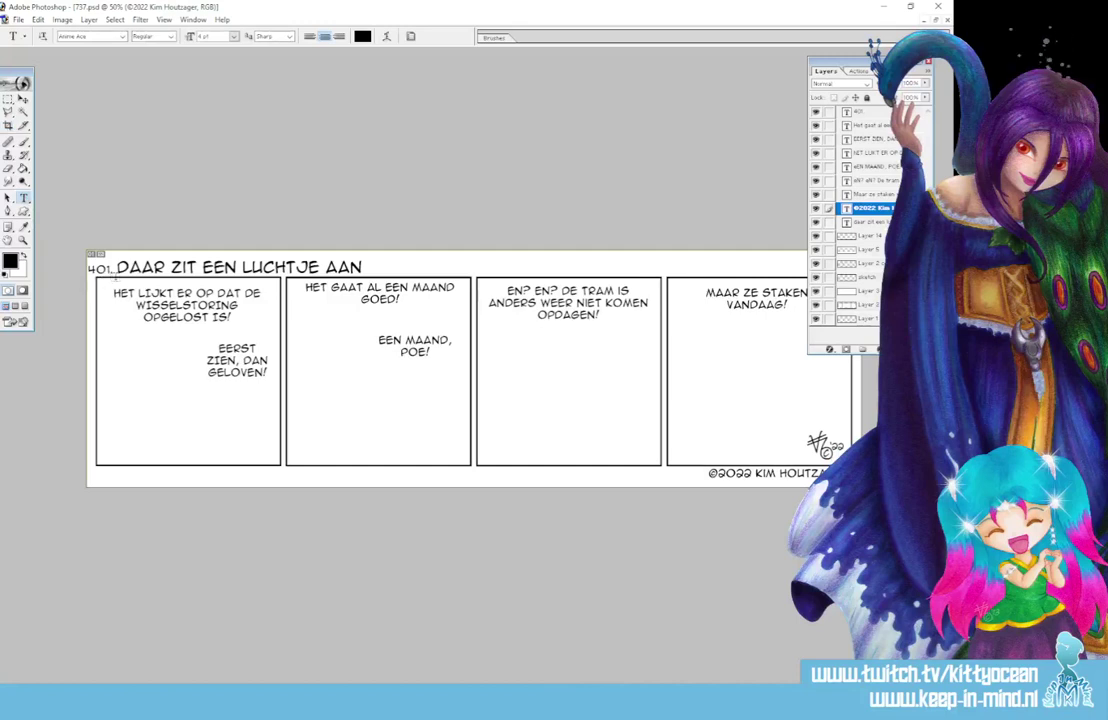
{"action": "left_click_drag", "start_coordinate": [88, 268], "coordinate": [111, 269]}
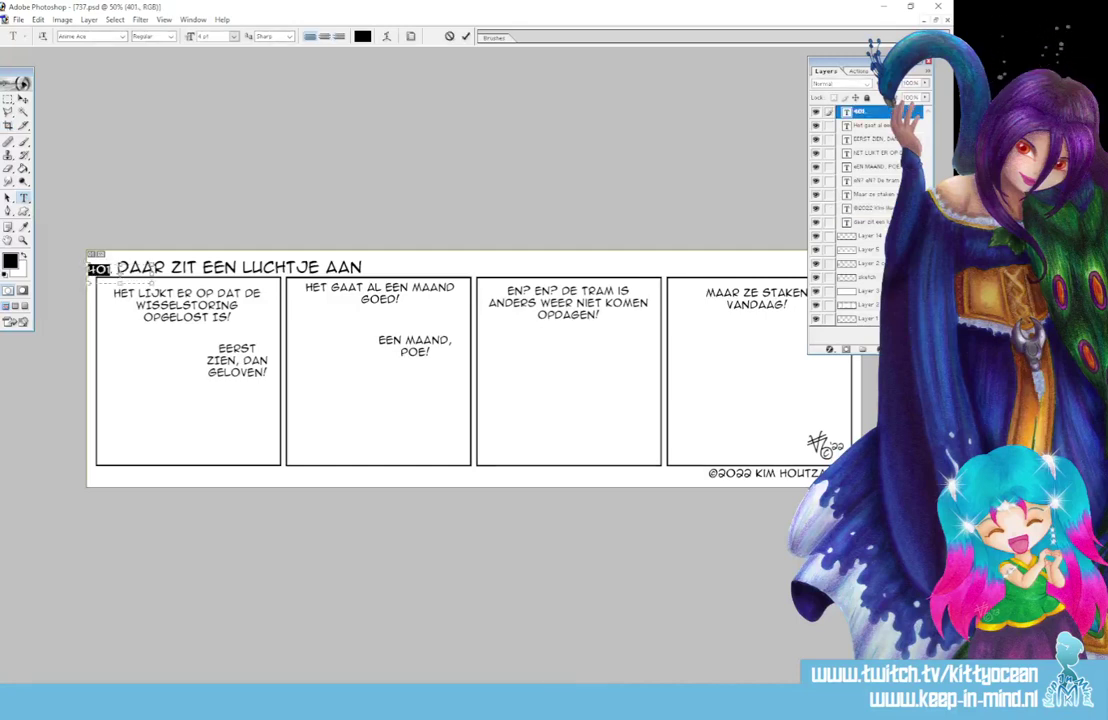
{"action": "type", "text": "737."}
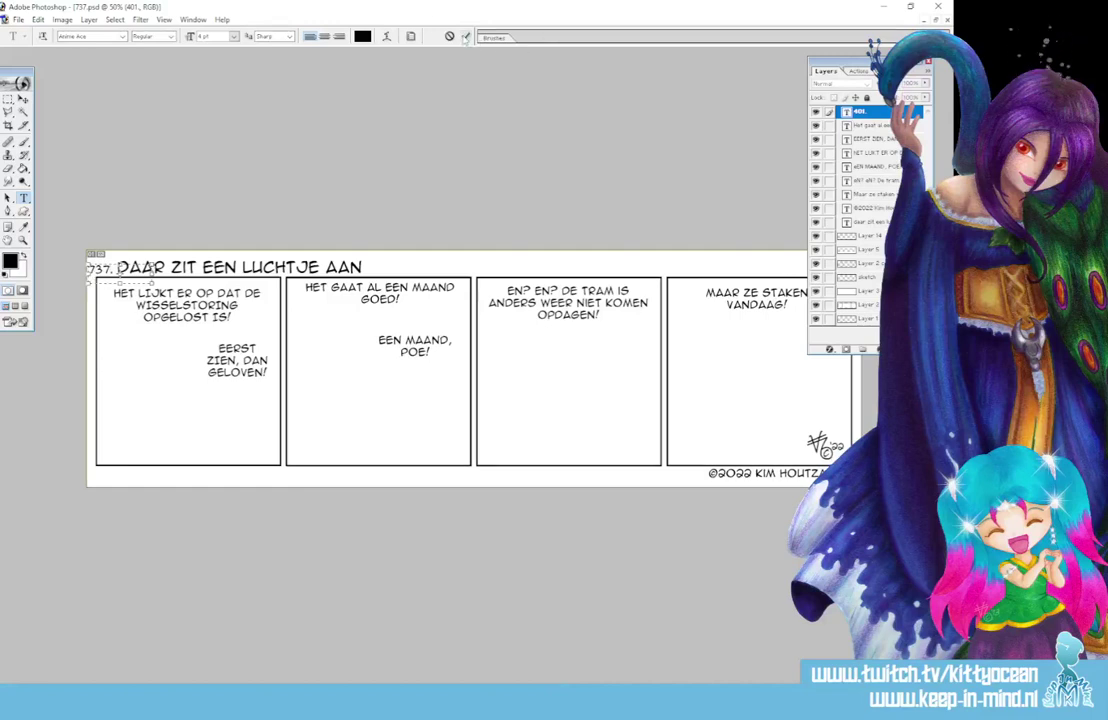
{"action": "key", "text": "ctrl+Return"}
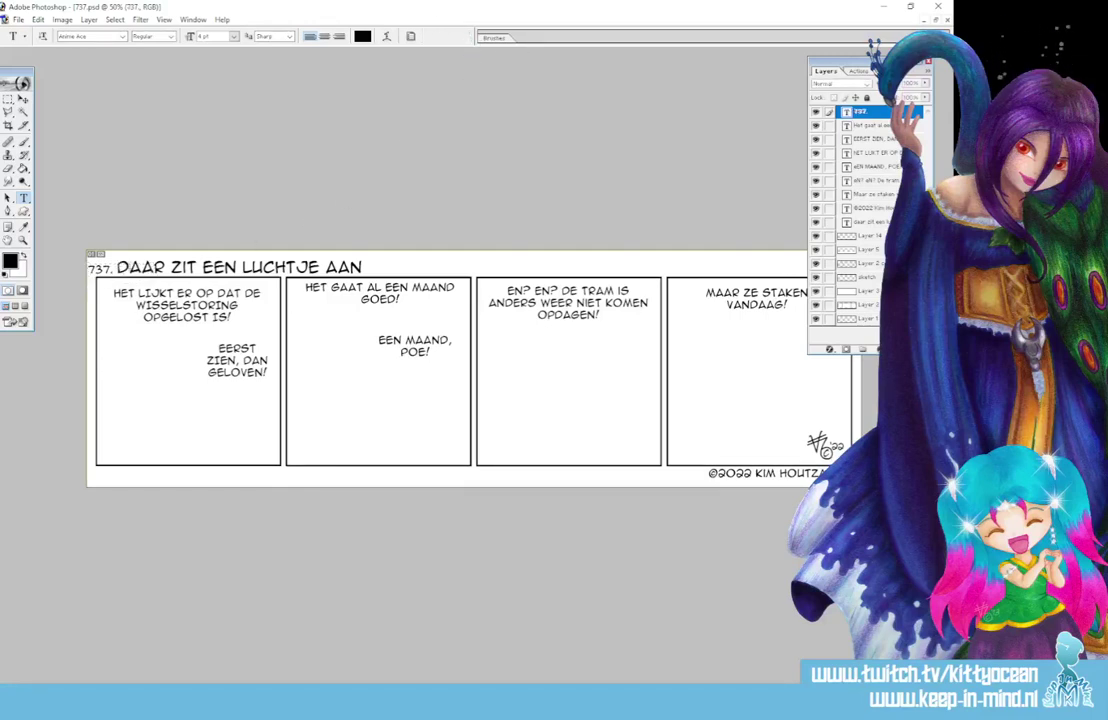
Replace the comic strip's title with "MUZIEK OP WIELEN"
{"action": "left_click", "coordinate": [238, 267]}
{"action": "triple_click", "coordinate": [238, 266]}
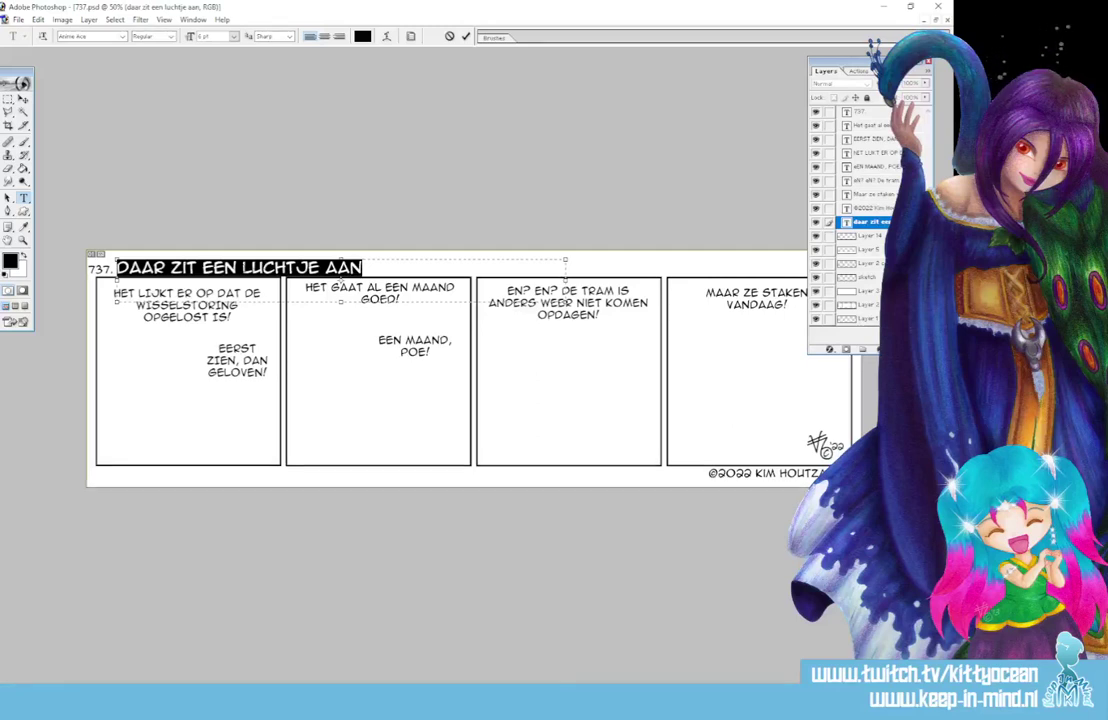
{"action": "type", "text": "MUZIEK OP WI"}
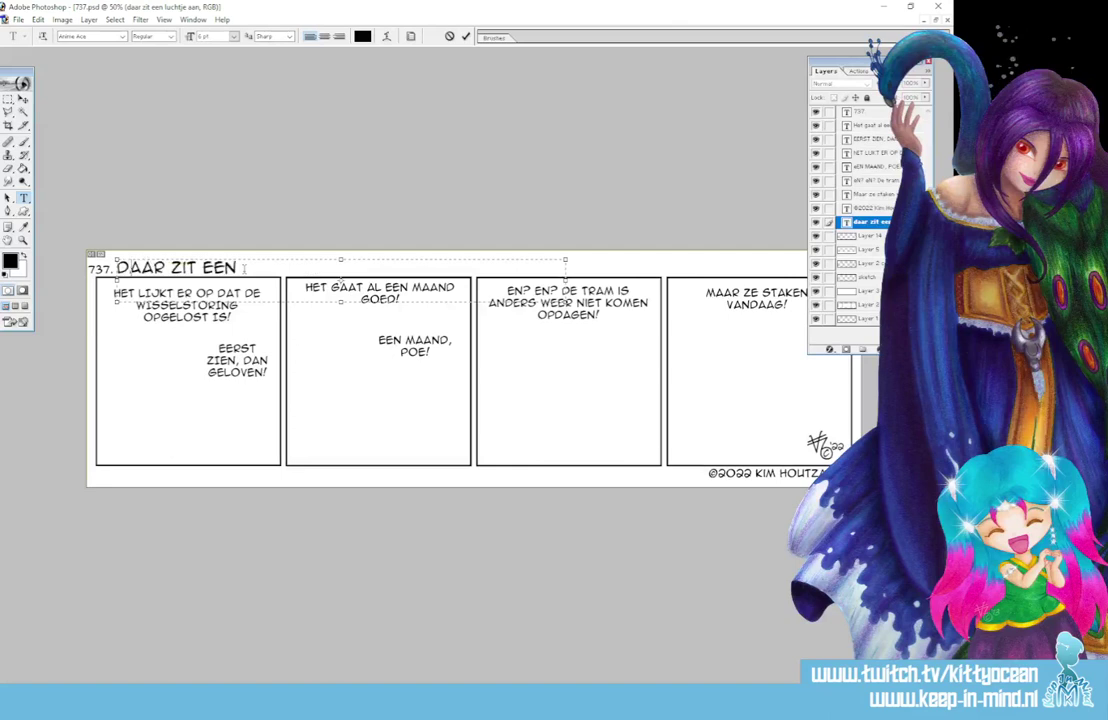
{"action": "type", "text": "ELEN"}
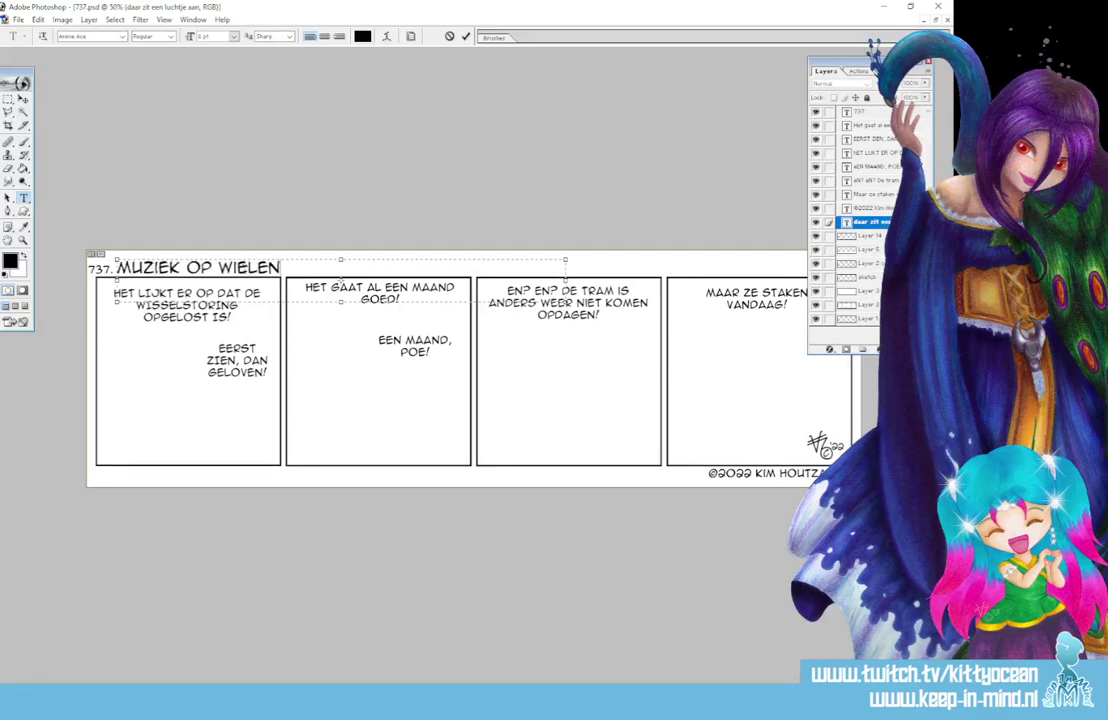
{"action": "left_click", "coordinate": [465, 36]}
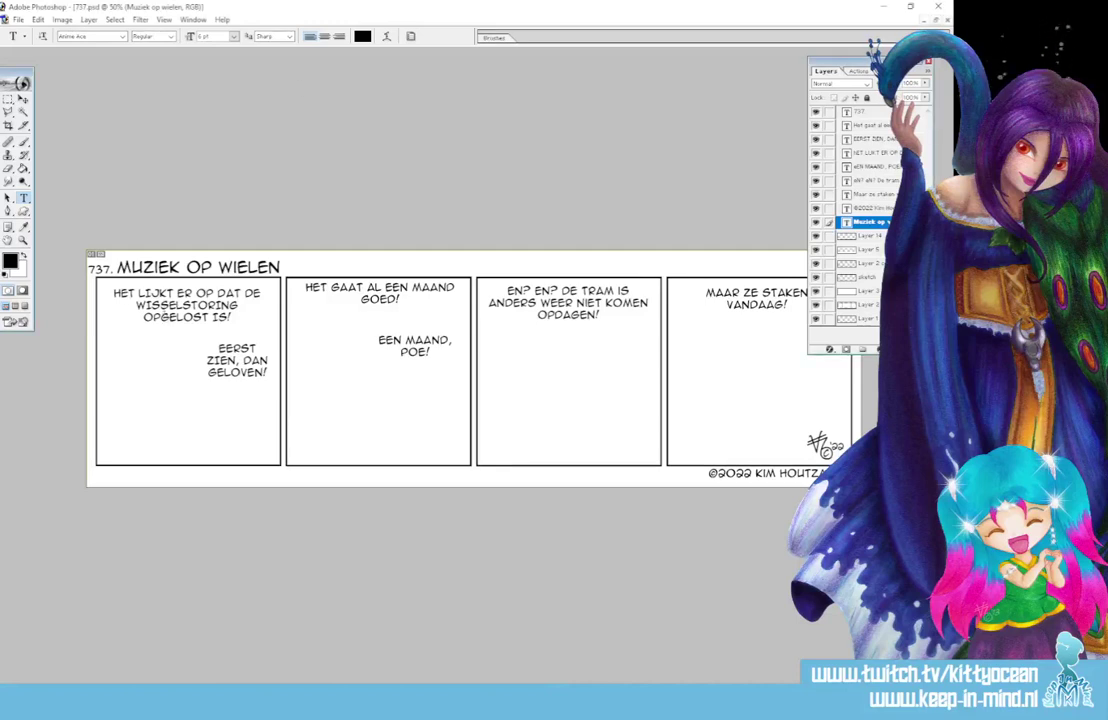
Replace the upper dialogue text in the first panel with "KRIJG TO ALLEMAAL DE KLERE,"
{"action": "left_click_drag", "start_coordinate": [106, 292], "coordinate": [232, 318]}
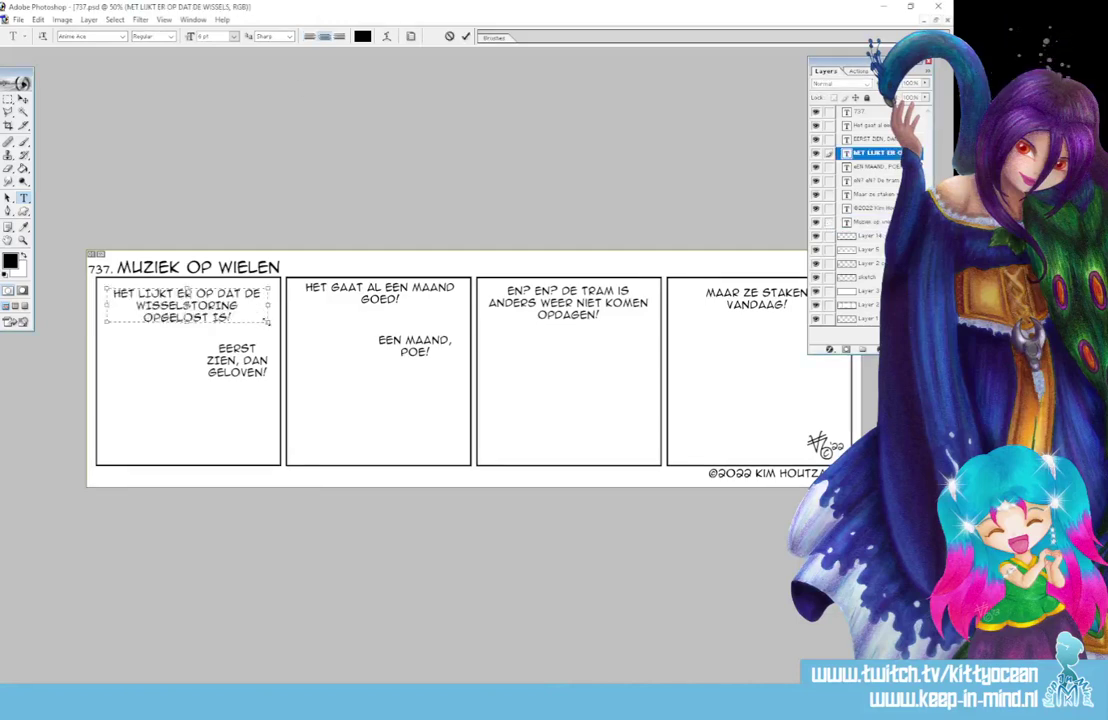
{"action": "type", "text": "KRIJG TO ALLEMAAL DE"}
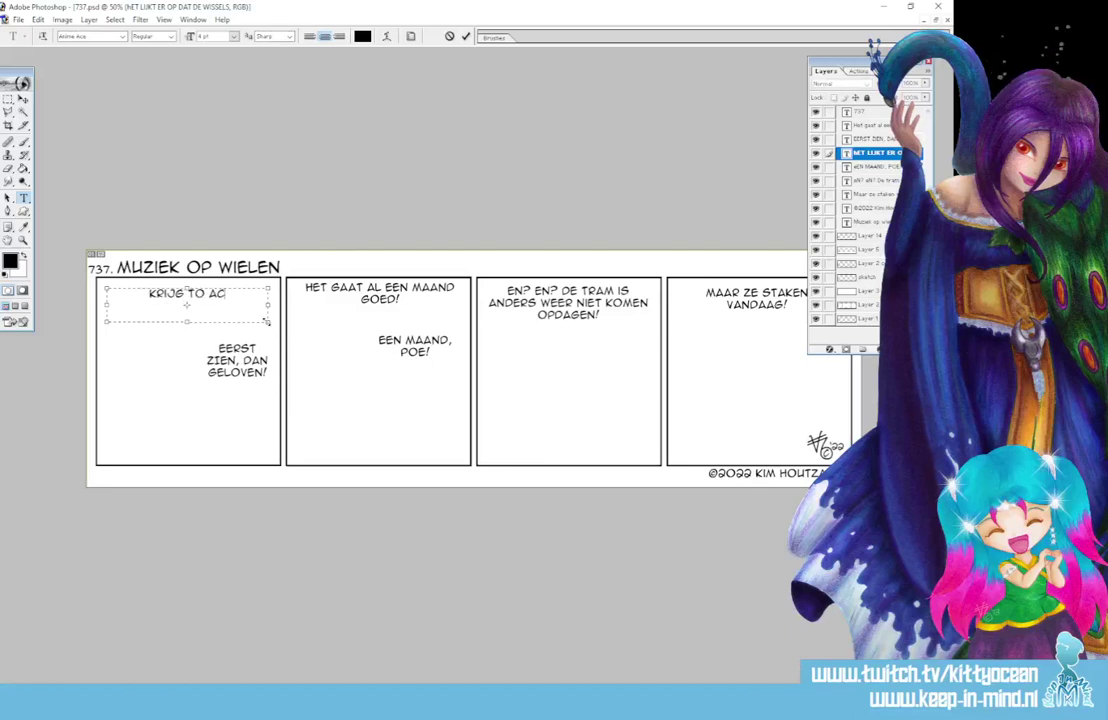
{"action": "type", "text": " KLERE"}
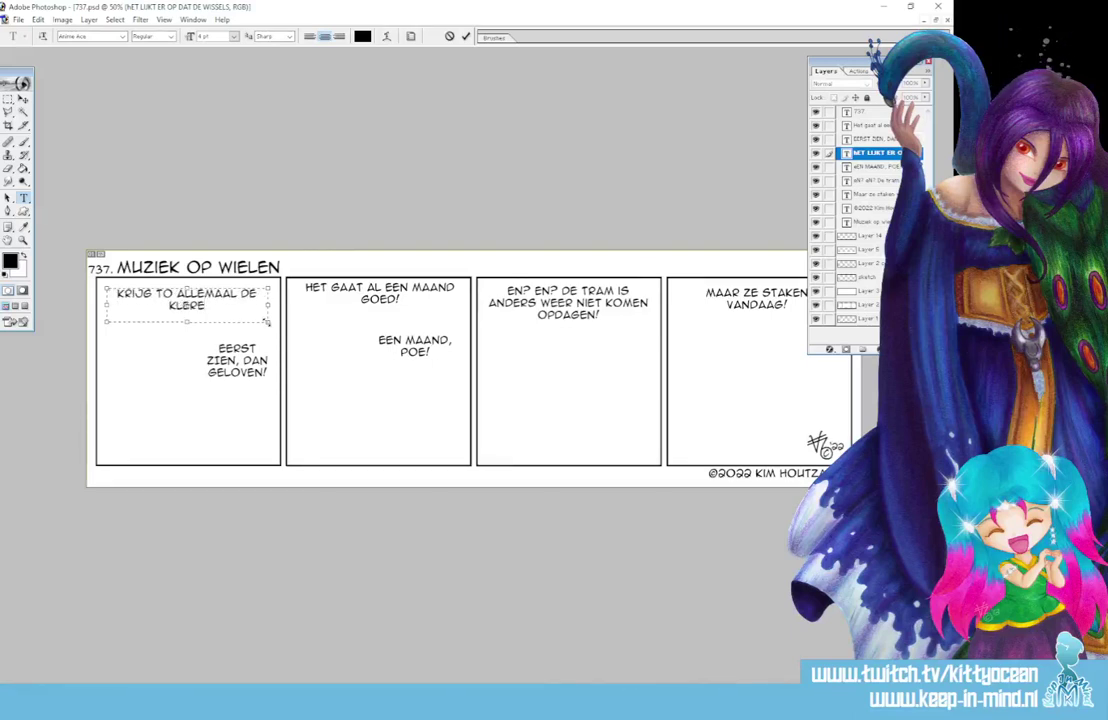
{"action": "type", "text": ","}
{"action": "key", "text": "ctrl+Return"}
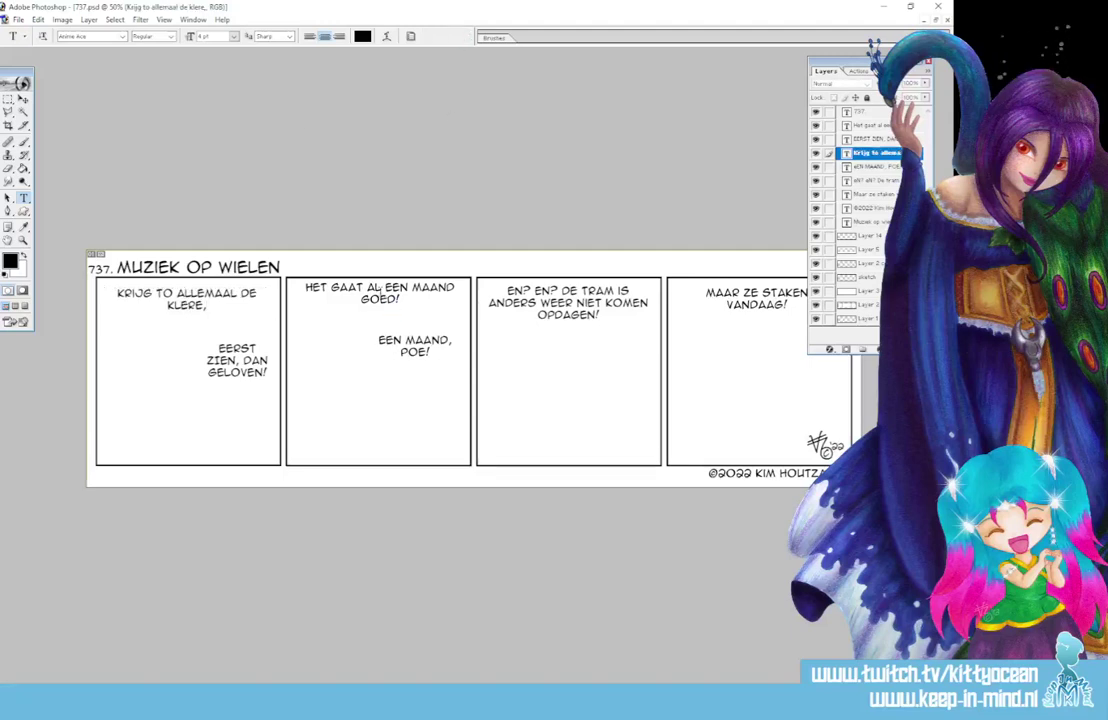
Replace the upper dialogue text in the second panel with "VAL VAN MIJN PART ALLEMAAL DOOD."
{"action": "left_click", "coordinate": [380, 300]}
{"action": "key", "text": "ctrl+a"}
{"action": "type", "text": "VA"}
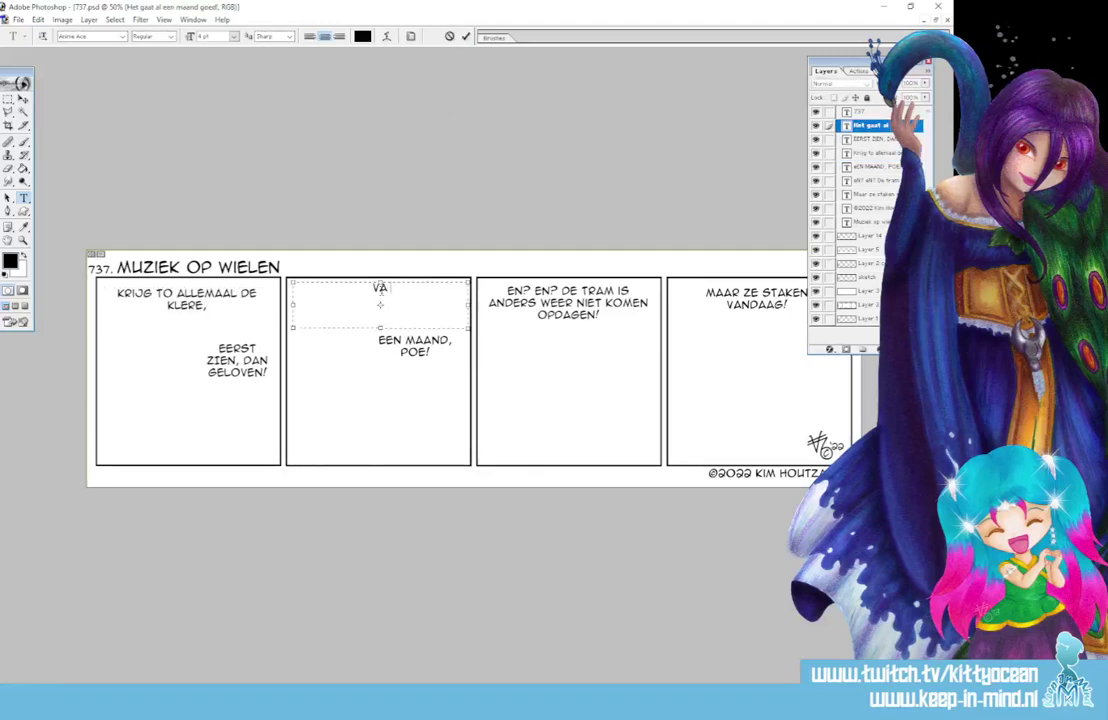
{"action": "type", "text": "L VAN MIJN PA"}
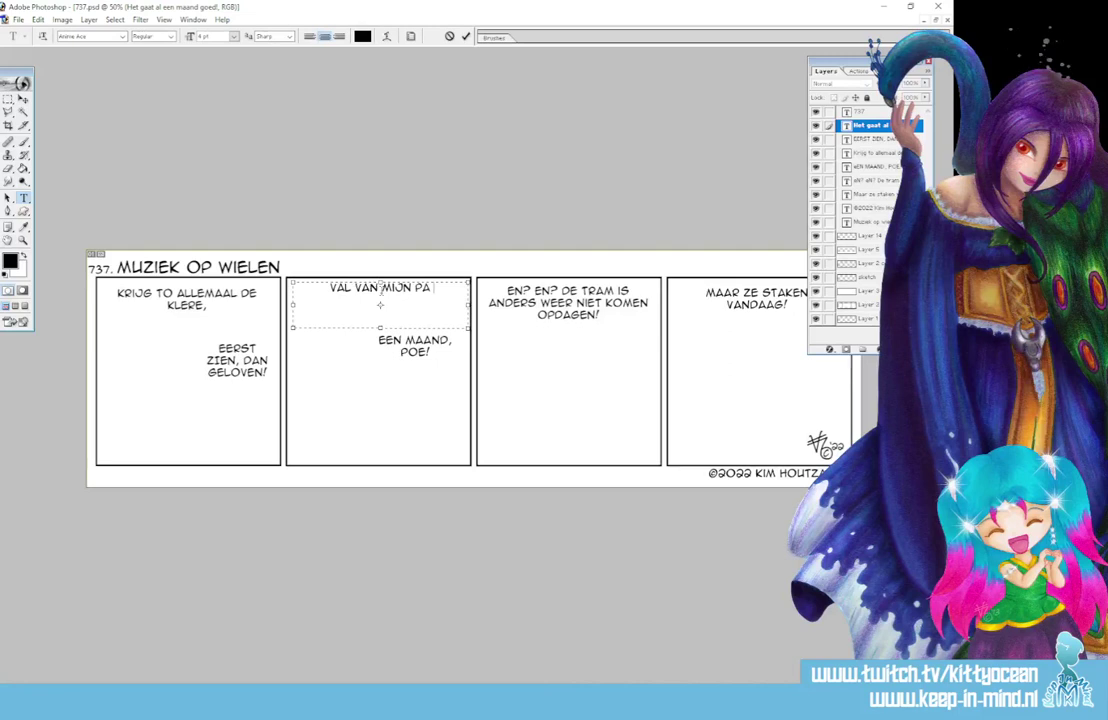
{"action": "type", "text": "RT ALLE-MAAL DOO"}
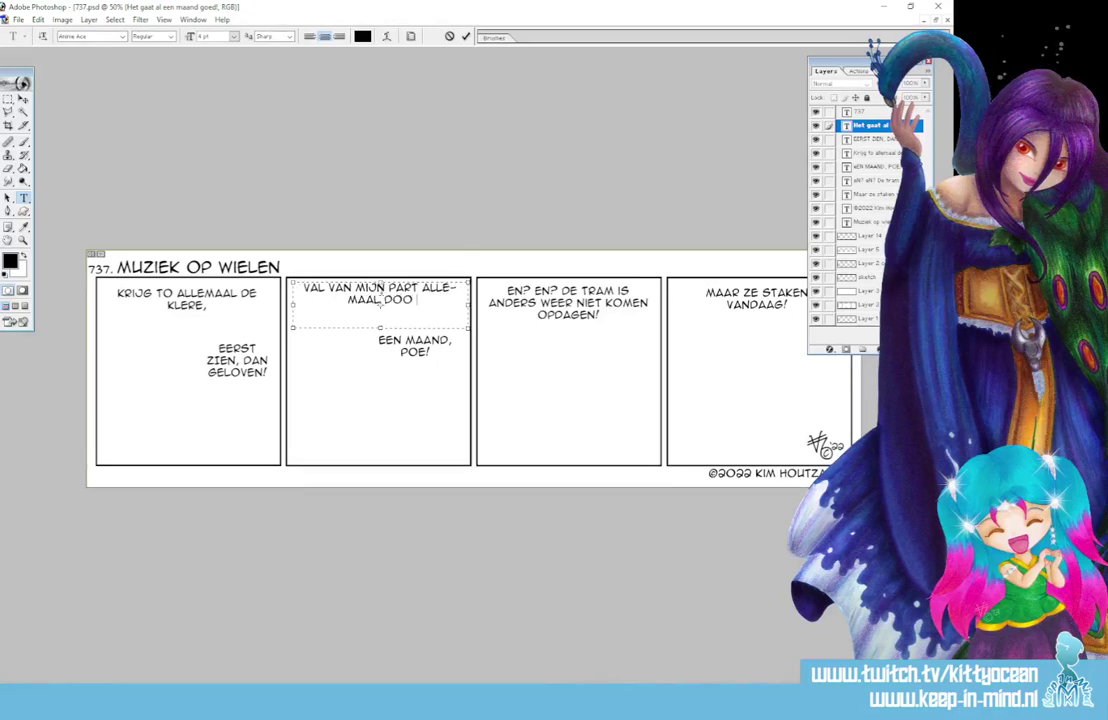
{"action": "type", "text": "D."}
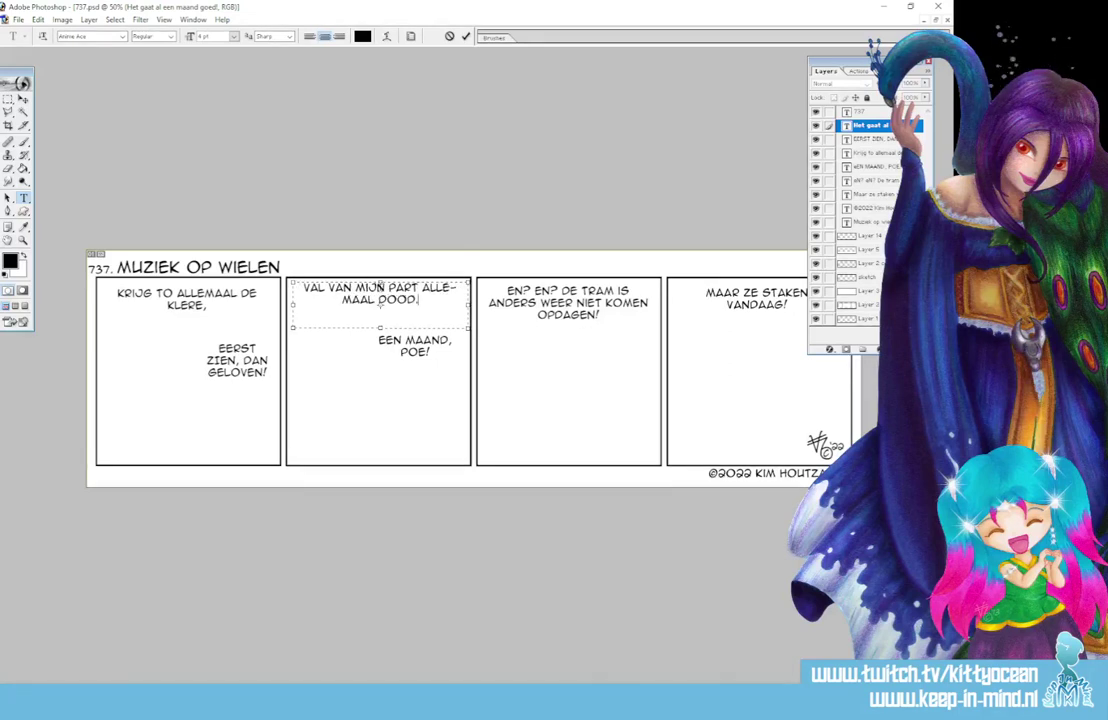
Replace the dialogue text in the third panel with "IK HEB GEEN ZIN OM BRAAF TE LEREN,"
{"action": "left_click", "coordinate": [568, 302]}
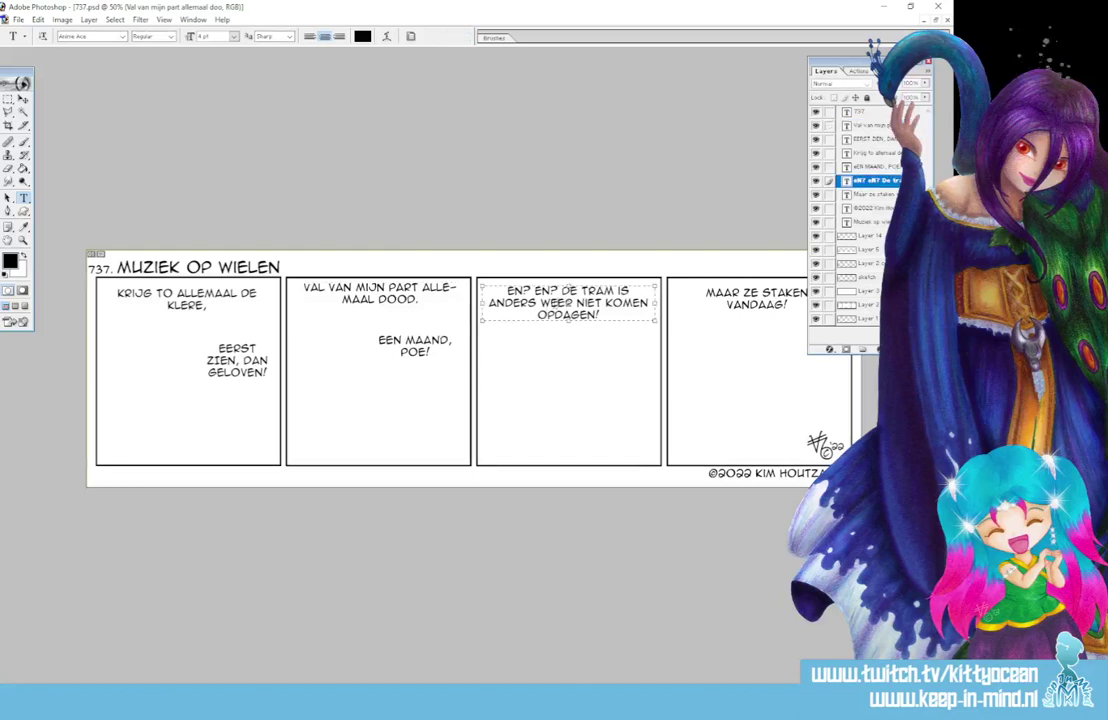
{"action": "key", "text": "ctrl+a"}
{"action": "type", "text": "Ik heb"}
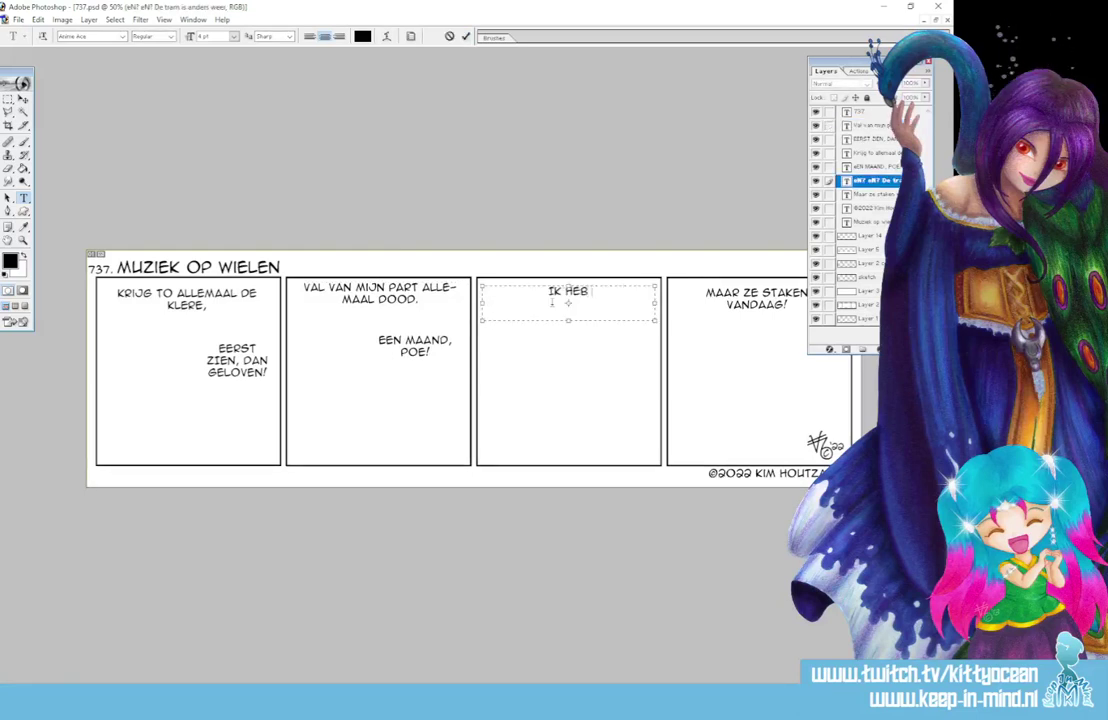
{"action": "type", "text": " geen zin om braaf te leren."}
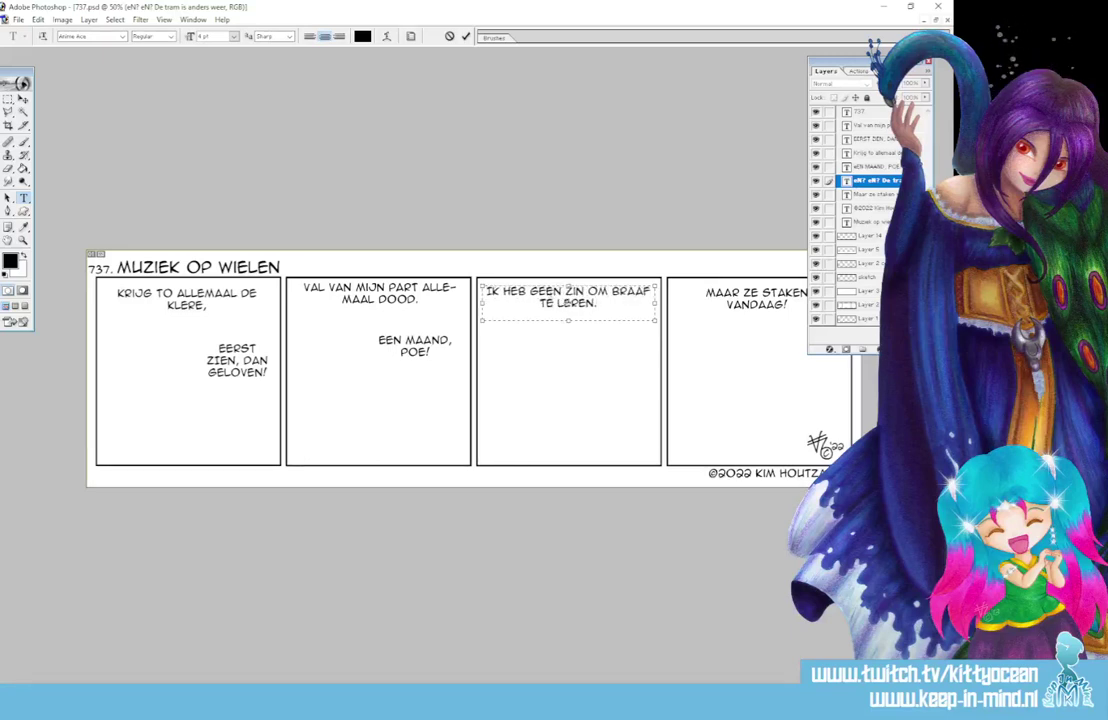
{"action": "key", "text": "BackSpace"}
{"action": "type", "text": ","}
{"action": "left_click", "coordinate": [465, 36]}
Replace the dialogue text in the fourth panel with "IK EINDIG TOCH WEL IN DE GOOT."
{"action": "left_click", "coordinate": [757, 303]}
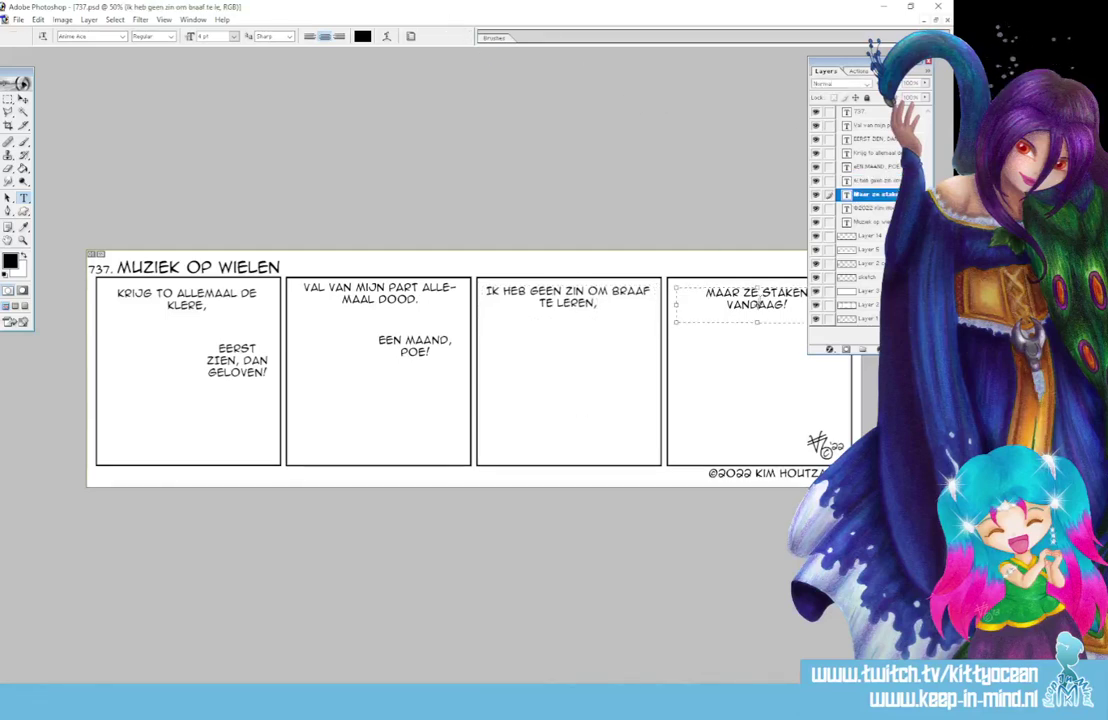
{"action": "key", "text": "ctrl+a"}
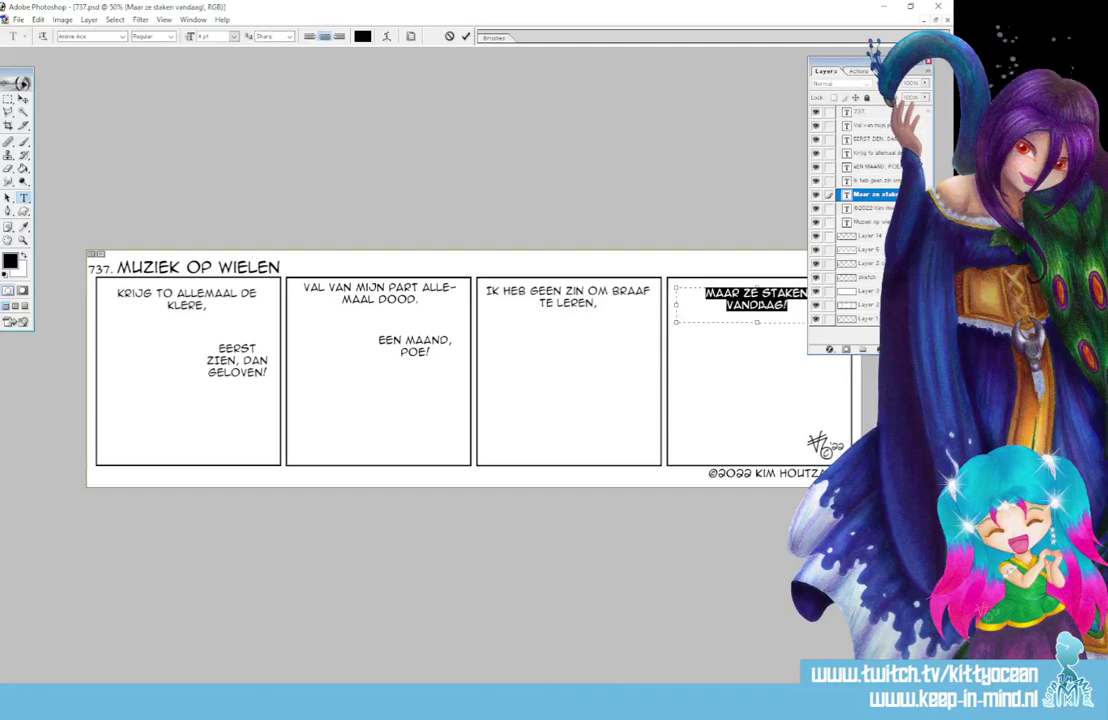
{"action": "type", "text": "IK EINDIG"}
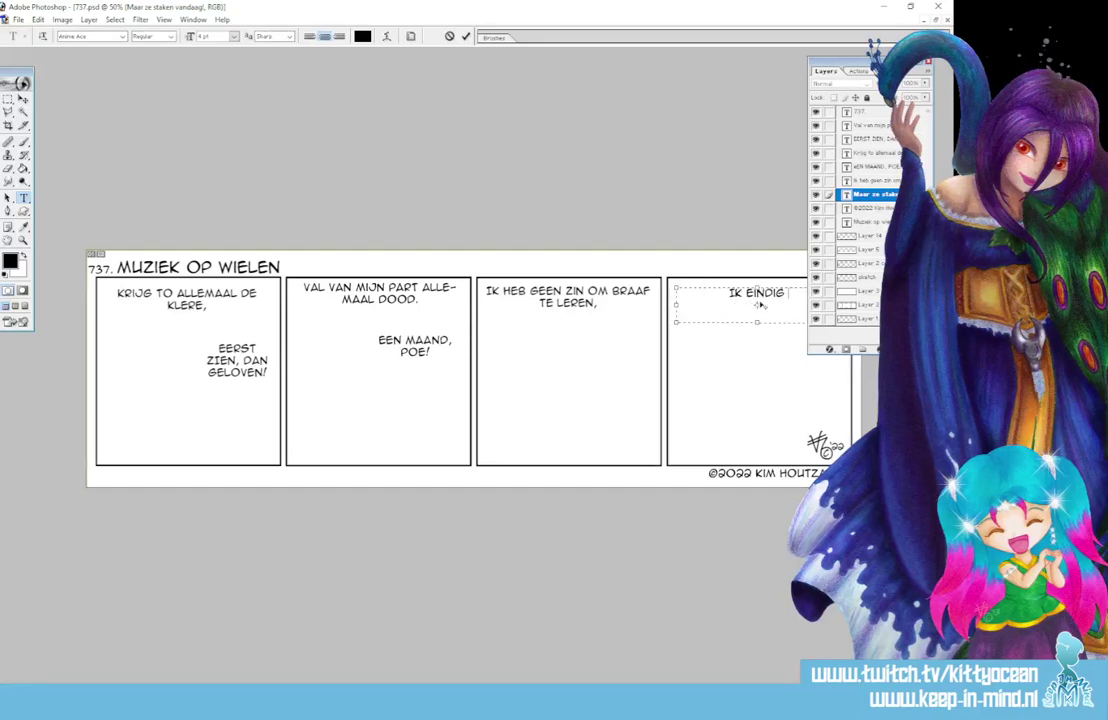
{"action": "type", "text": " TOCH WEL"}
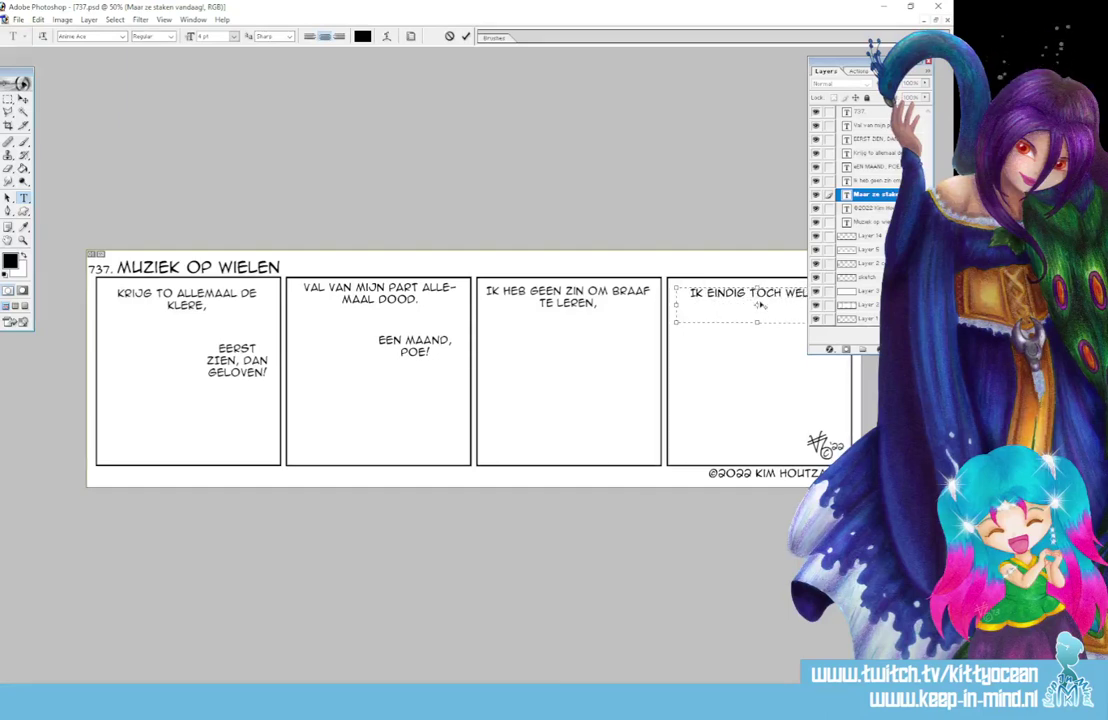
{"action": "type", "text": " IN DE GO"}
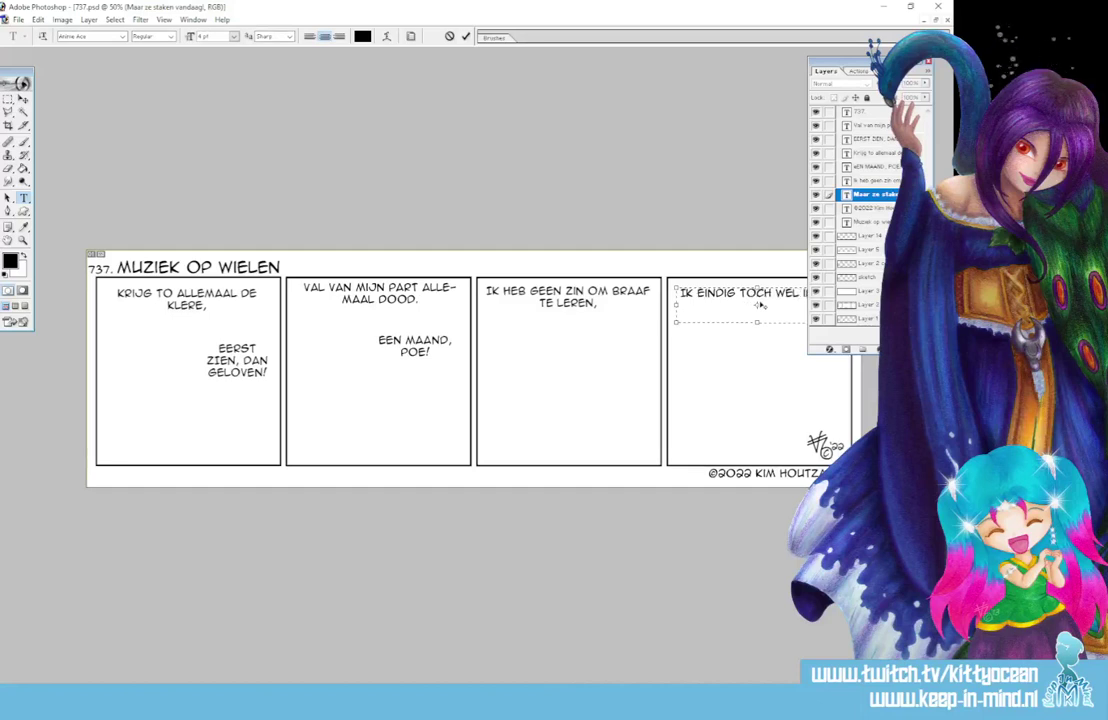
{"action": "type", "text": "OT."}
{"action": "left_click", "coordinate": [465, 36]}
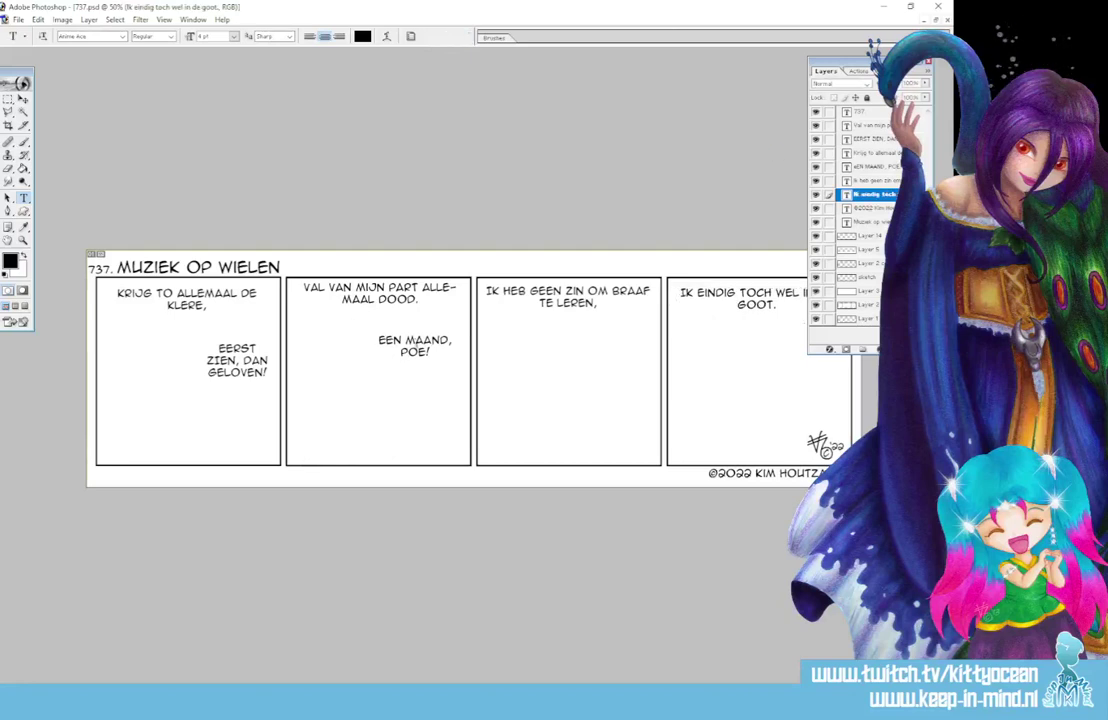
Replace the lower dialogue text in the second panel with "DE... JEUGD VAN TEGENWOORDIG?"
{"action": "left_click", "coordinate": [414, 350]}
{"action": "key", "text": "ctrl+a"}
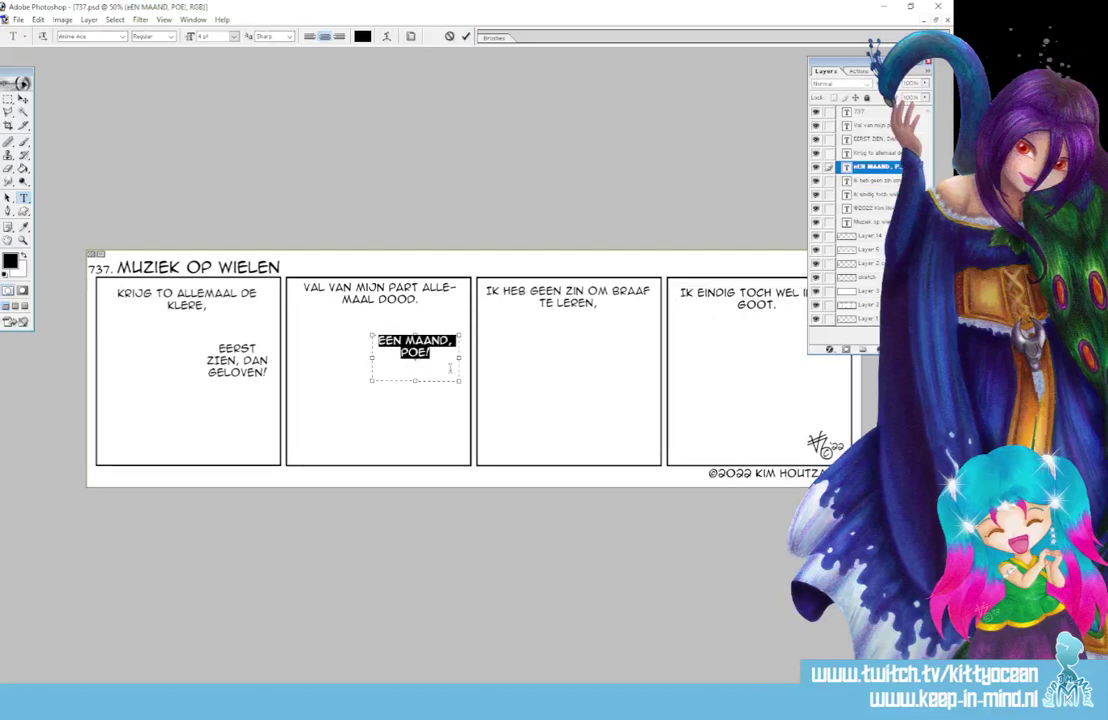
{"action": "type", "text": "DE... JEUGD"}
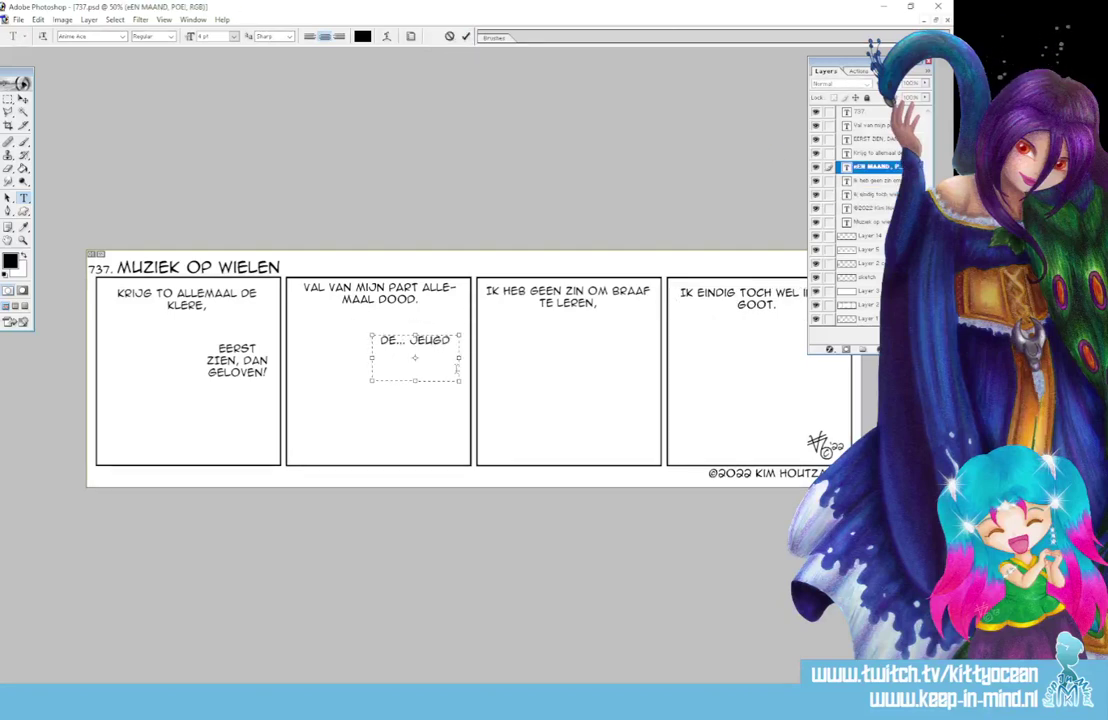
{"action": "type", "text": " VAN TEGEN-WOORDIG?"}
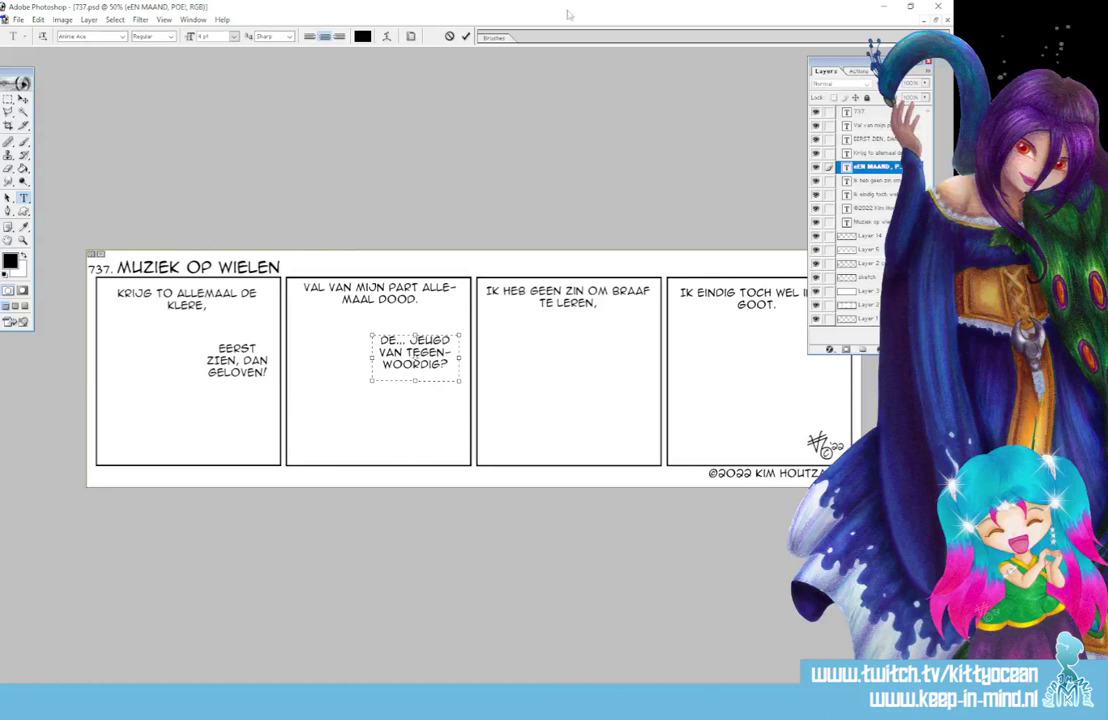
{"action": "key", "text": "ctrl+Return"}
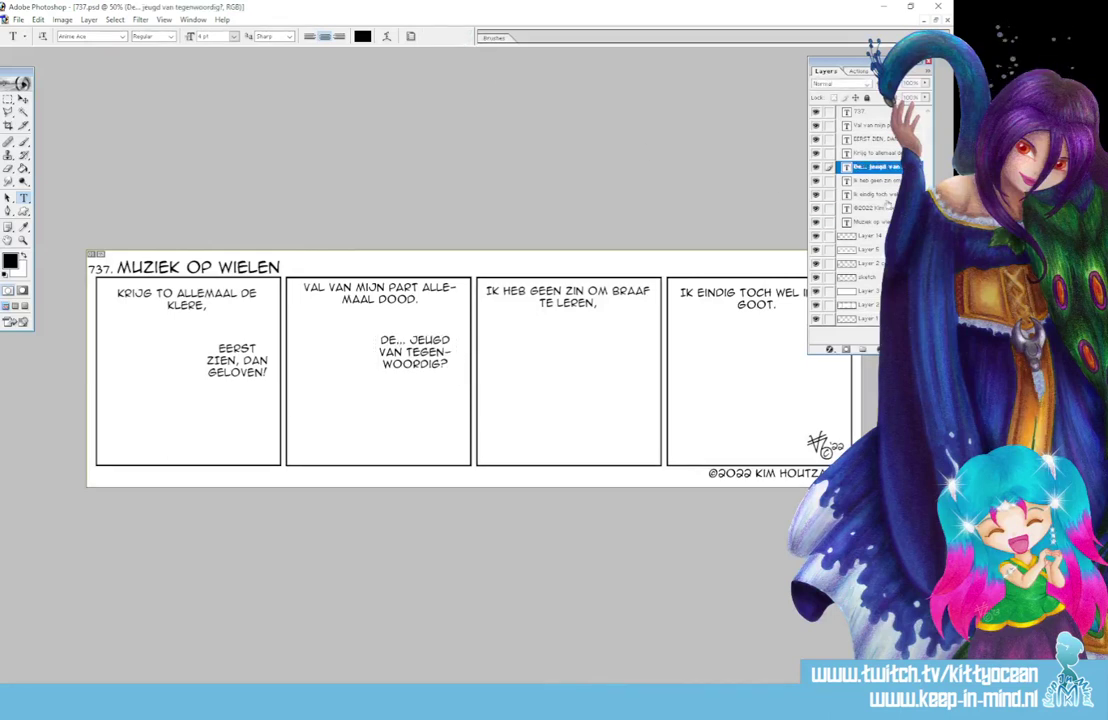
Delete the leftover "EERST ZIEN, DAN GELOVEN!" text layer from the first panel
{"action": "key", "text": "alt+bracketright"}
{"action": "key", "text": "alt+bracketright"}
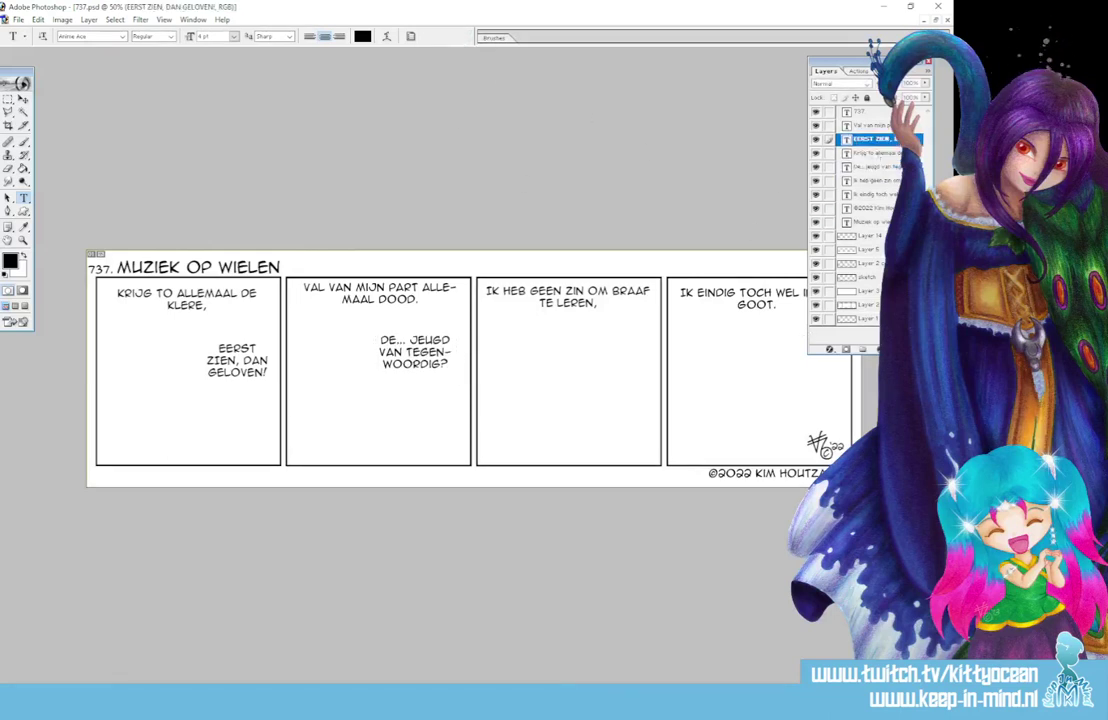
{"action": "key", "text": "Delete"}
{"action": "key", "text": "Return"}
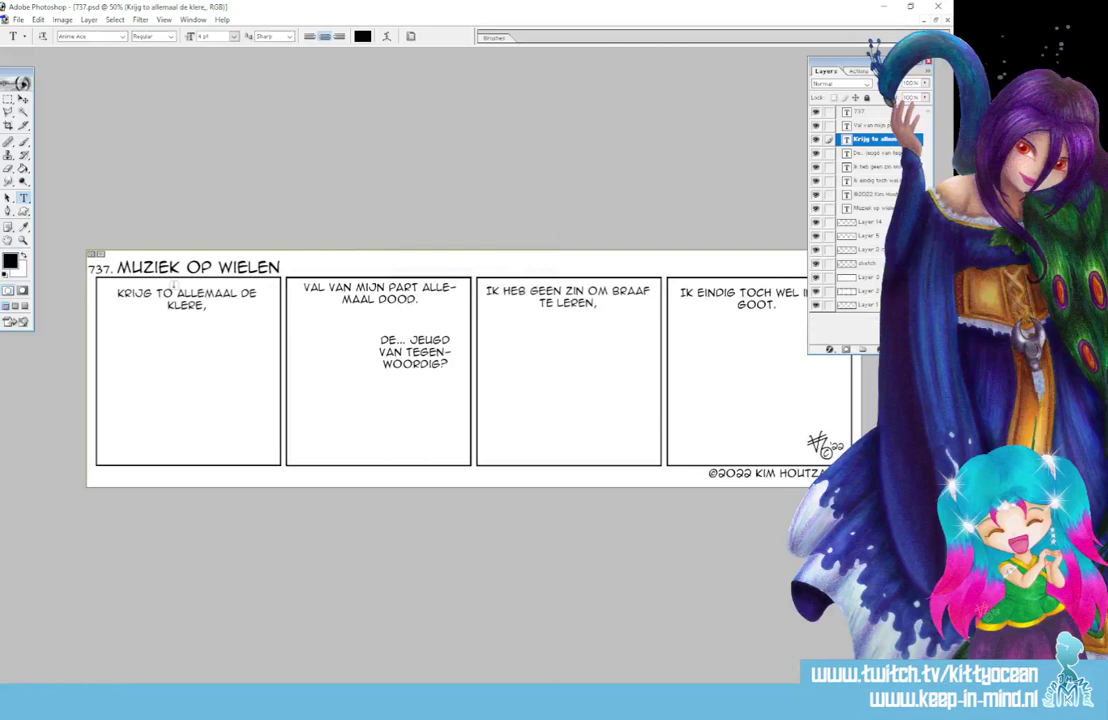
Try a Flag text warp on the first panel's dialogue with bend +65, horizontal distortion +64 and vertical distortion +20
{"action": "left_click", "coordinate": [211, 305]}
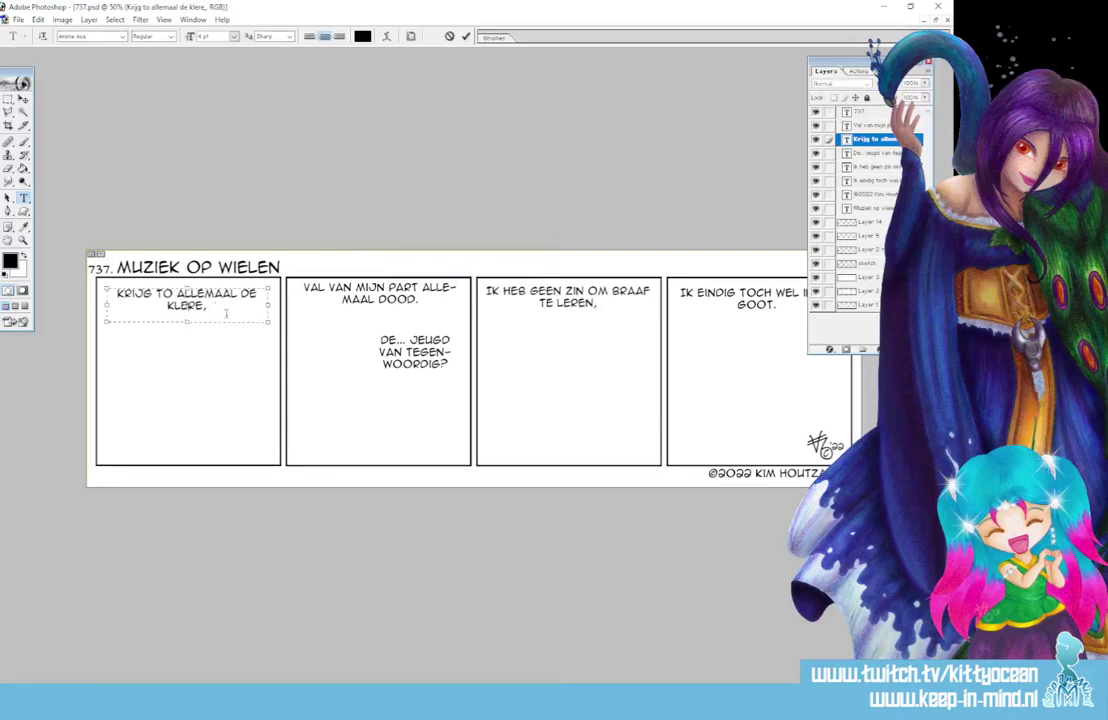
{"action": "key", "text": "ctrl+a"}
{"action": "left_click", "coordinate": [385, 36]}
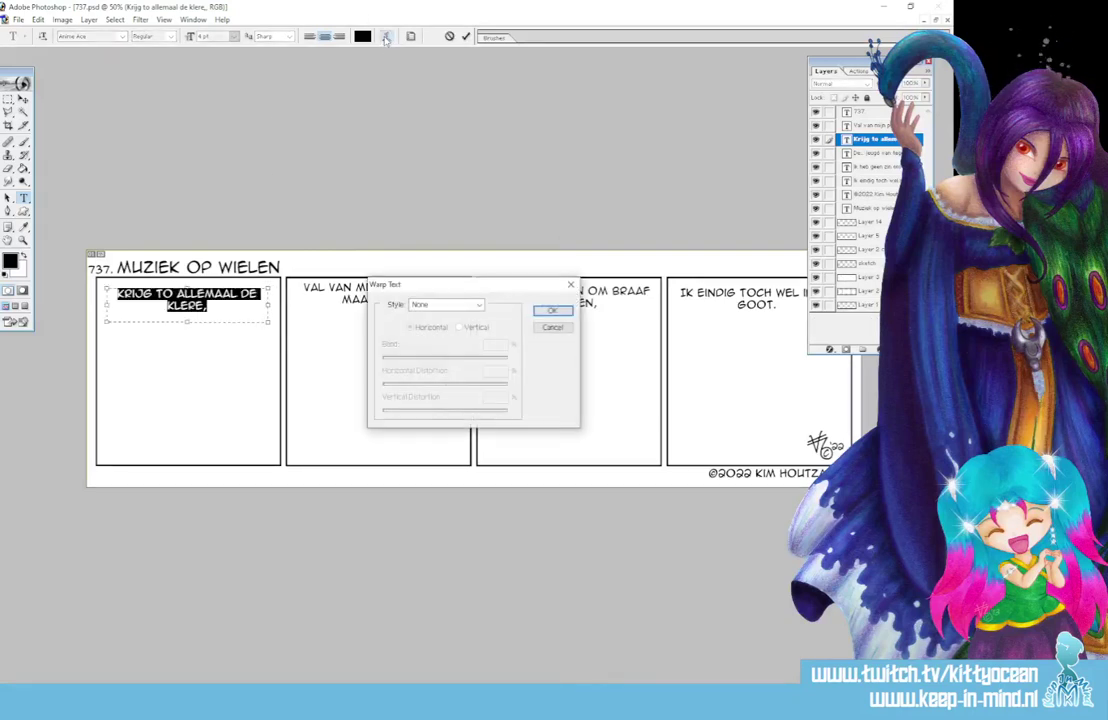
{"action": "left_click", "coordinate": [480, 305]}
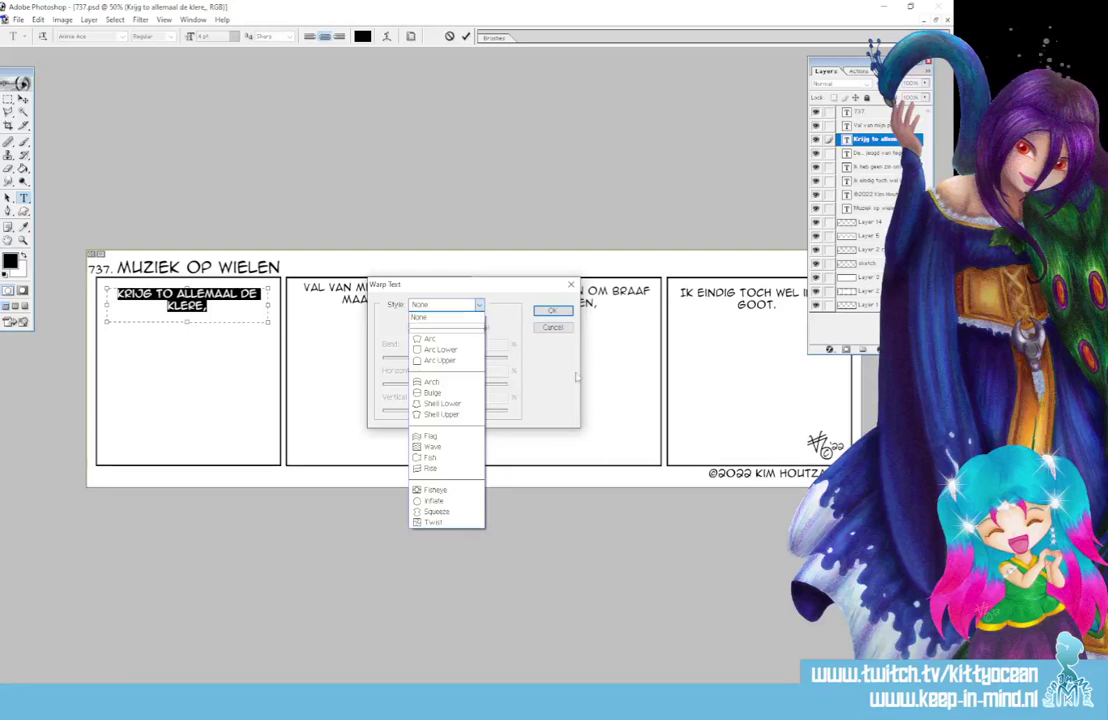
{"action": "left_click", "coordinate": [481, 311]}
{"action": "left_click", "coordinate": [481, 307]}
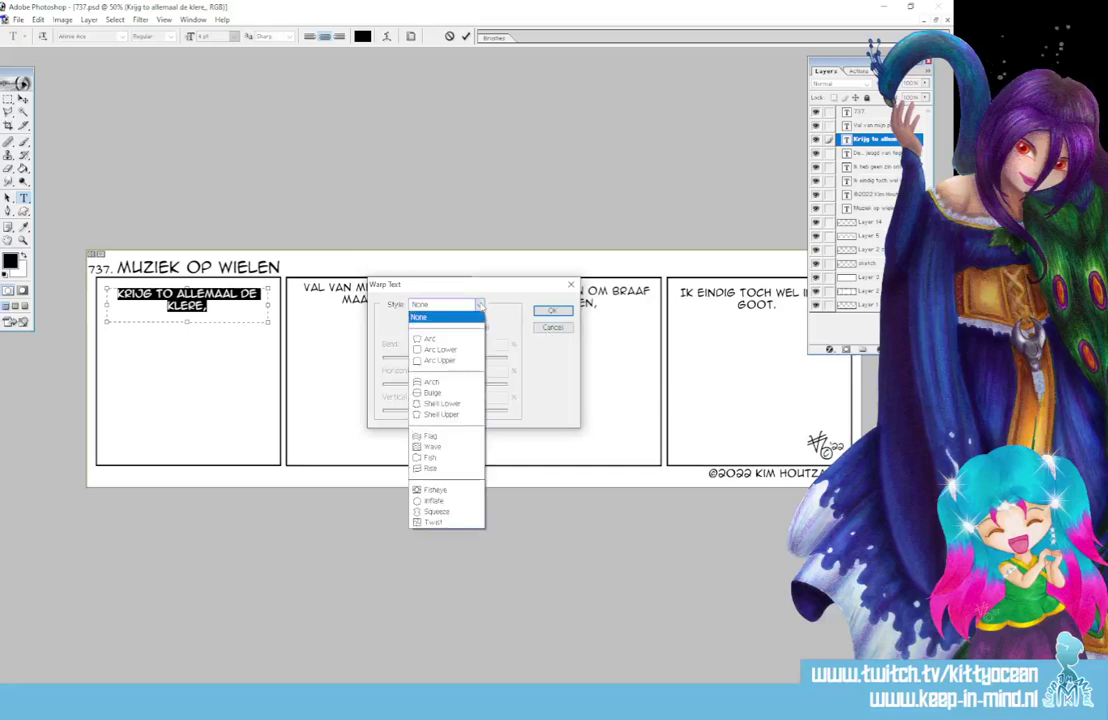
{"action": "left_click", "coordinate": [437, 438]}
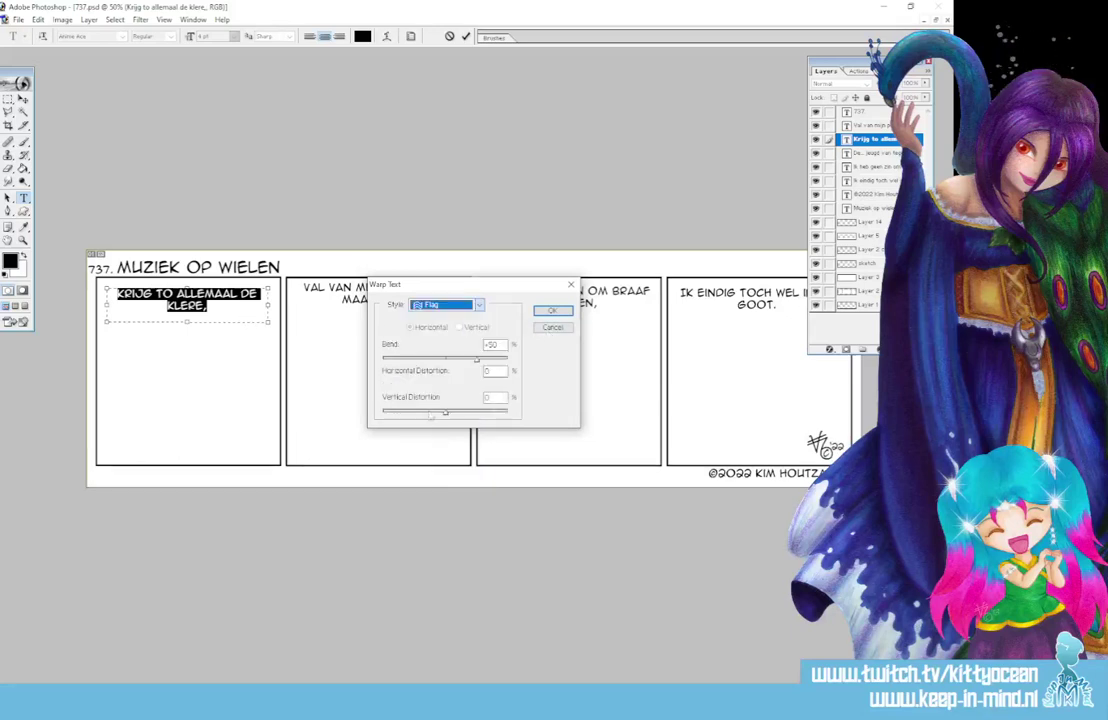
{"action": "mouse_move", "coordinate": [445, 359]}
{"action": "left_mouse_down"}
{"action": "mouse_move", "coordinate": [486, 359]}
{"action": "mouse_move", "coordinate": [495, 385]}
{"action": "mouse_move", "coordinate": [510, 388]}
{"action": "mouse_move", "coordinate": [485, 386]}
{"action": "mouse_move", "coordinate": [458, 418]}
{"action": "left_mouse_up"}
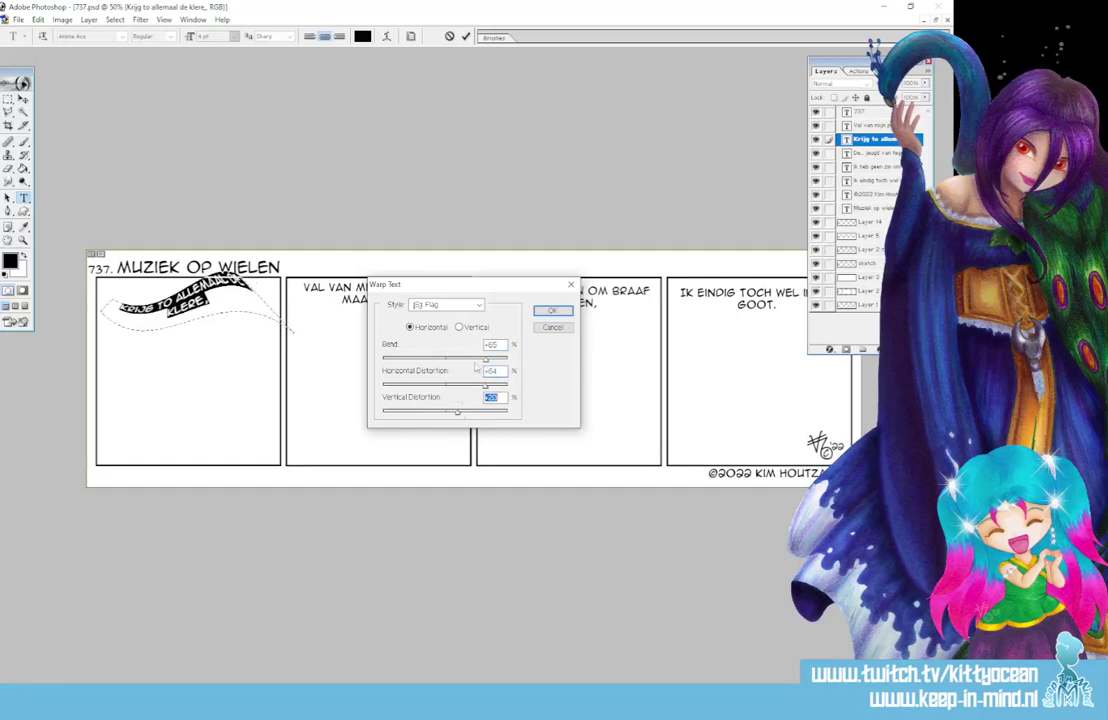
{"action": "left_click", "coordinate": [540, 314]}
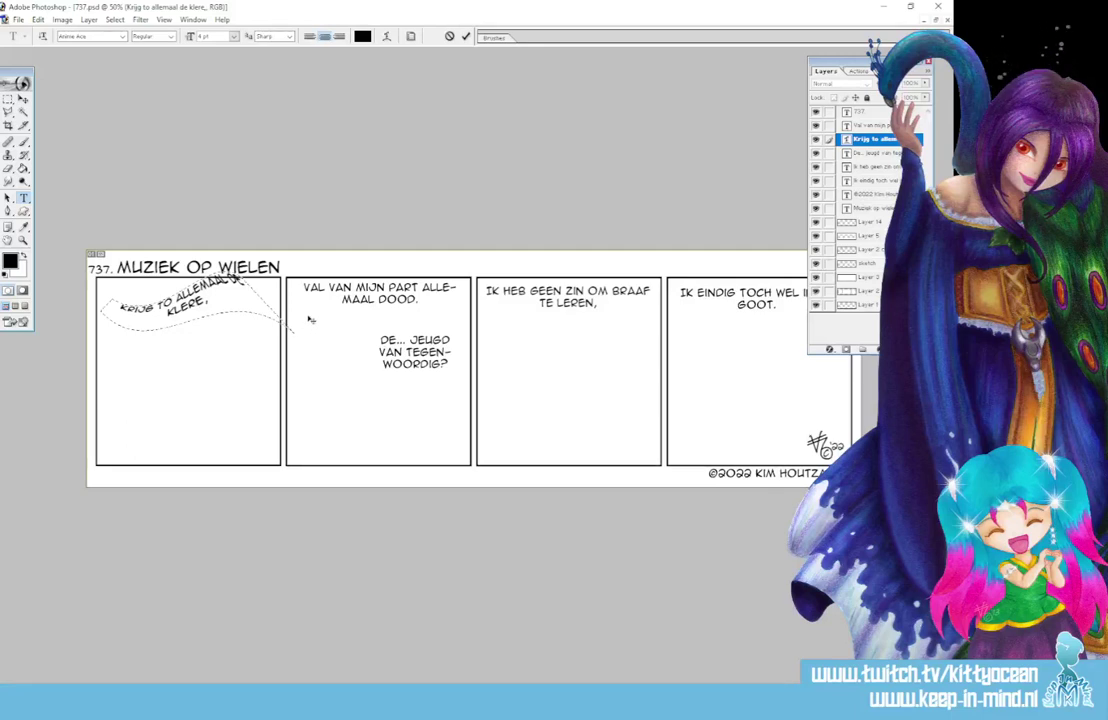
{"action": "left_click", "coordinate": [448, 38]}
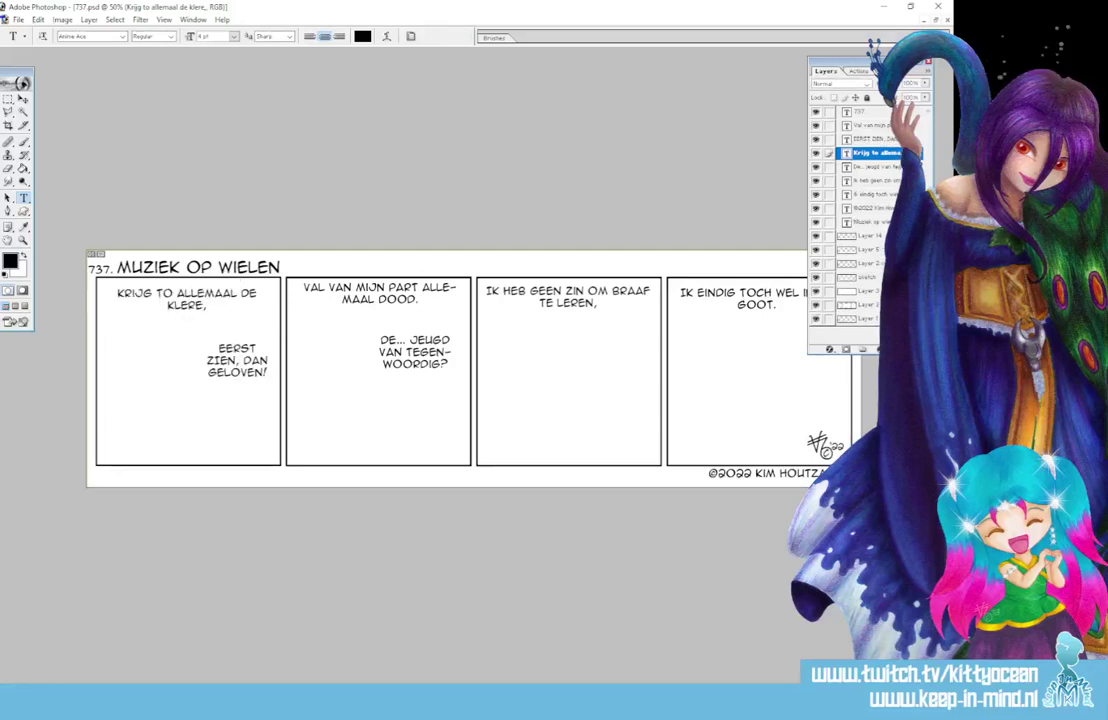
{"action": "left_click", "coordinate": [912, 349]}
{"action": "key", "text": "Return"}
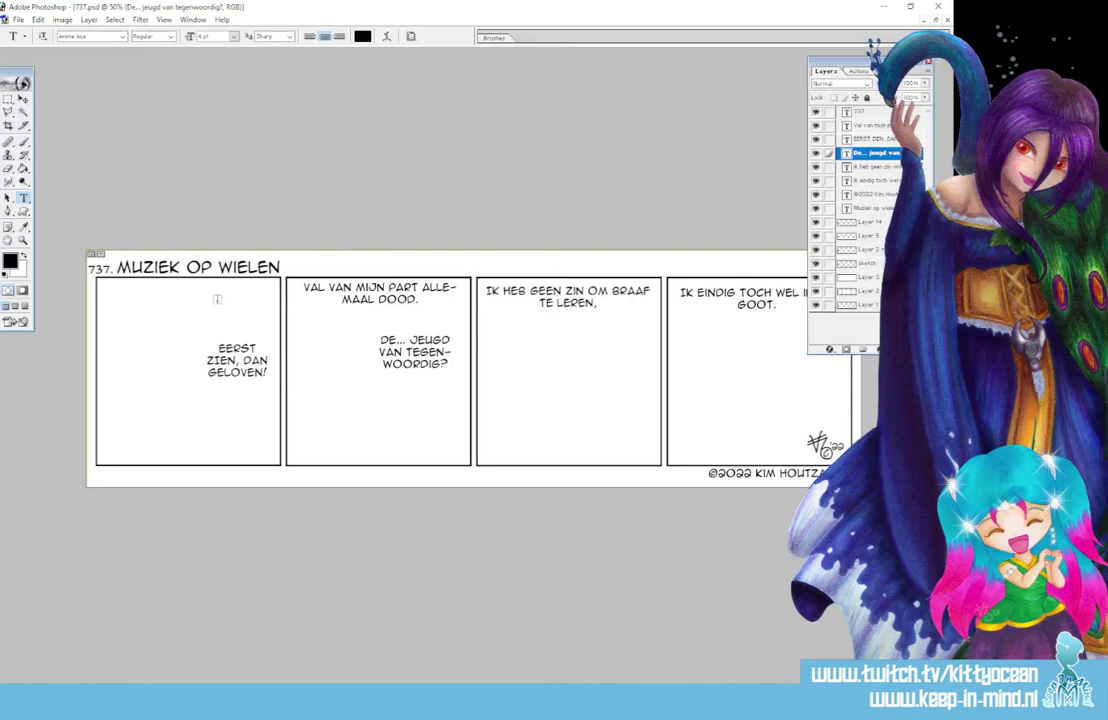
{"action": "key", "text": "ctrl+z"}
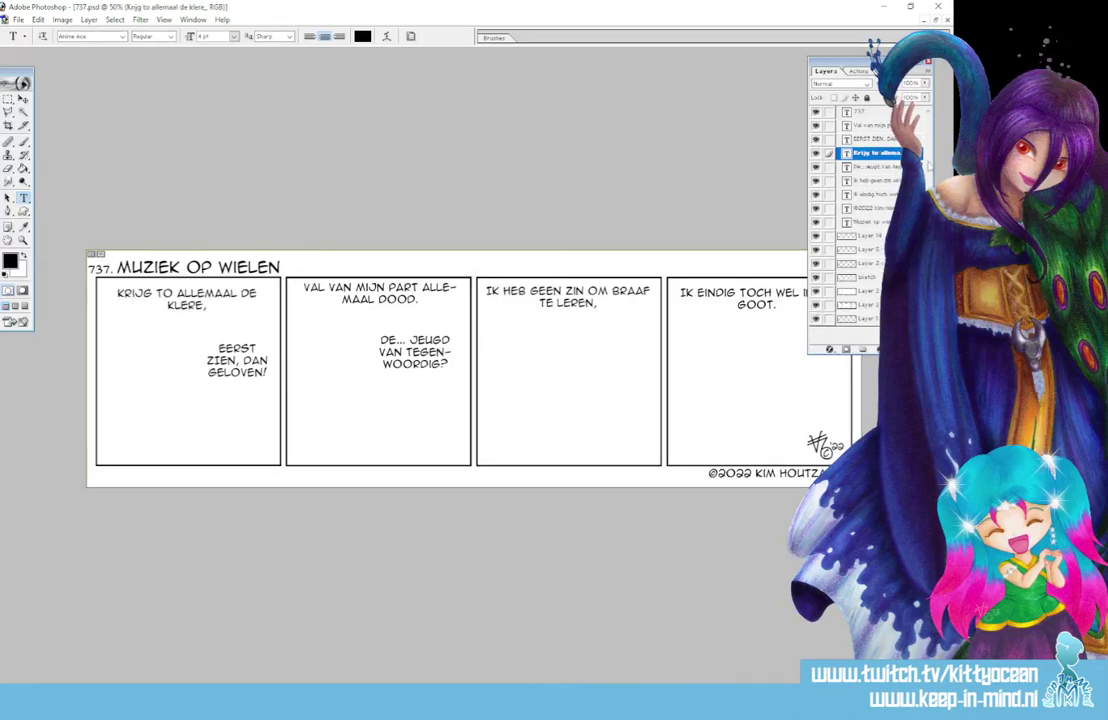
Remove the old lower dialogue layer "EERST ZIEN, DAN GELOVEN!" from the first panel
{"action": "left_click", "coordinate": [870, 139]}
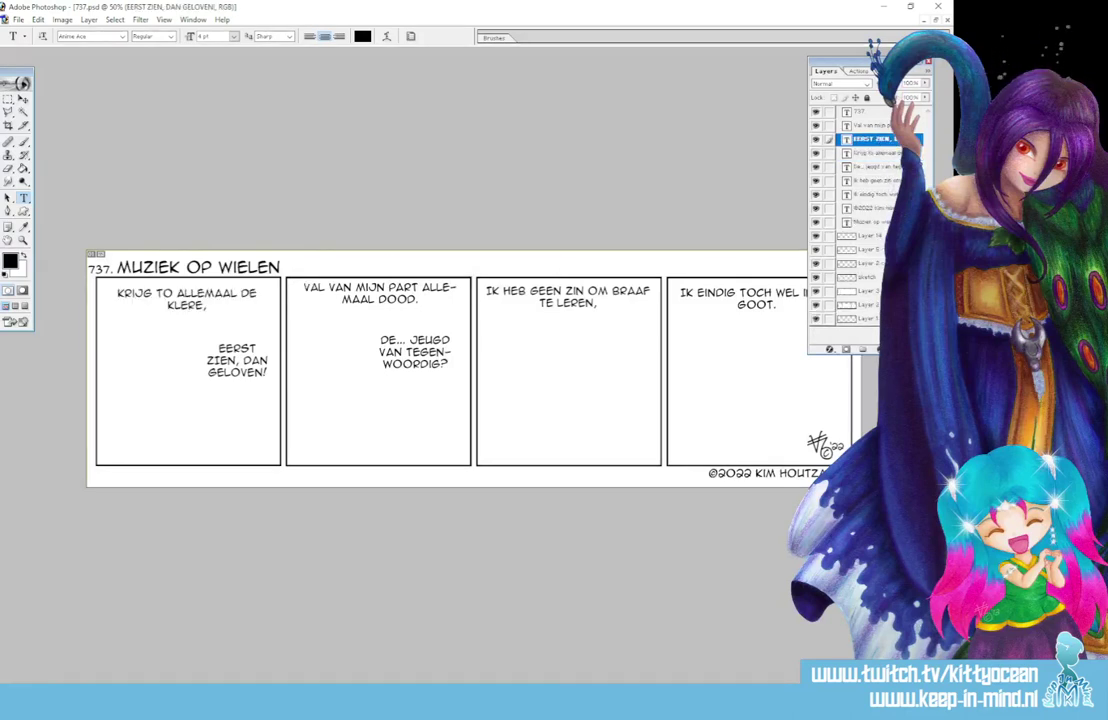
{"action": "key", "text": "Delete"}
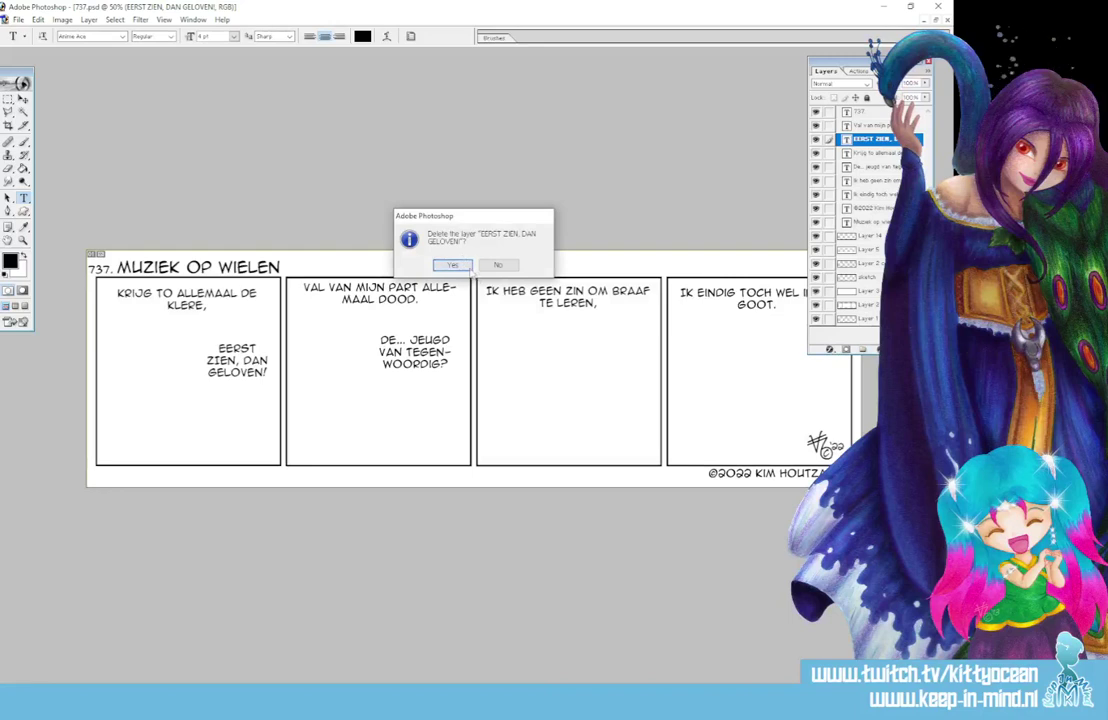
{"action": "key", "text": "Return"}
Widen the upper text boxes of the first three panels so that each dialogue fits on a single line
{"action": "left_click", "coordinate": [258, 317]}
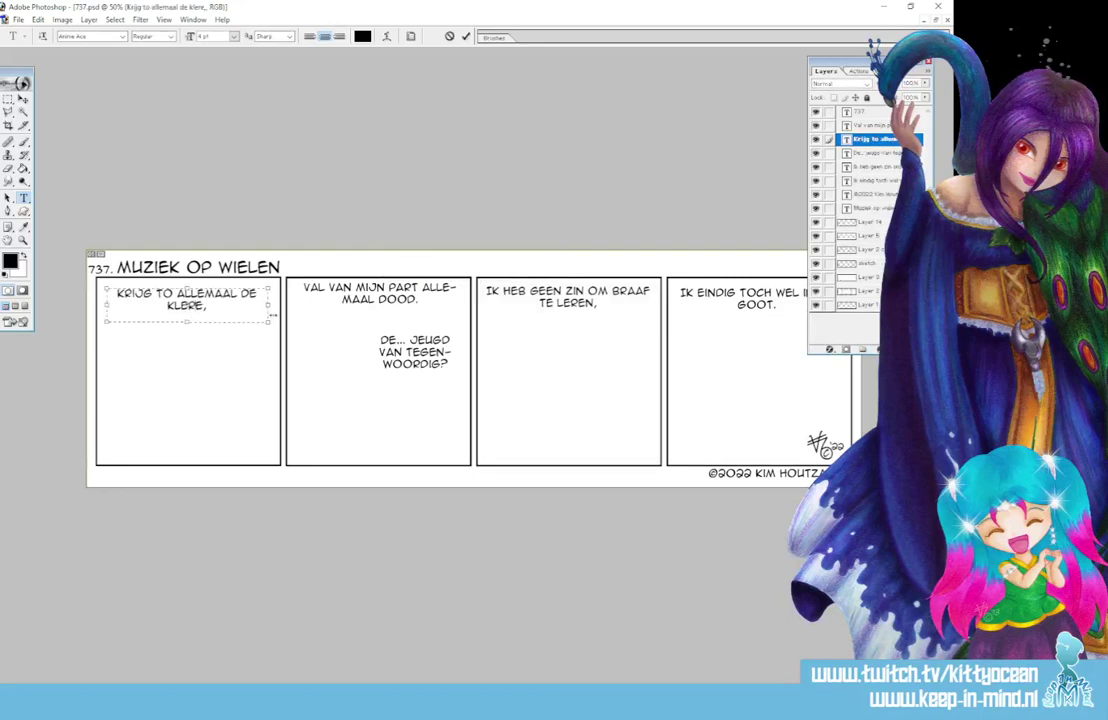
{"action": "left_click_drag", "start_coordinate": [273, 314], "coordinate": [309, 304]}
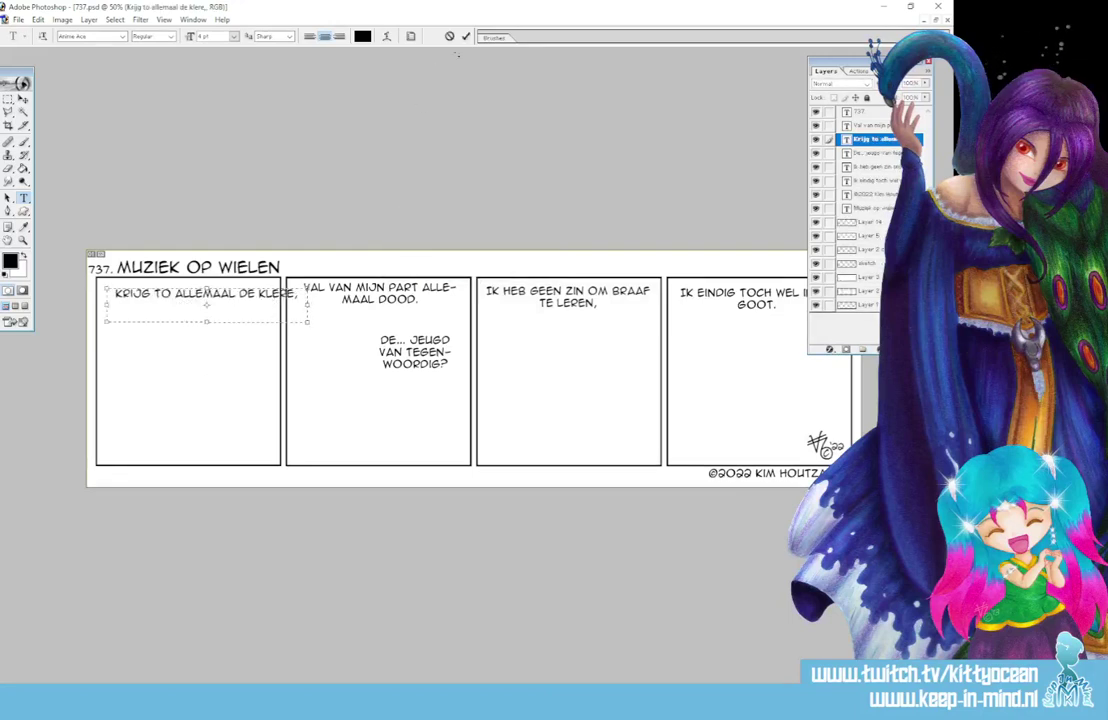
{"action": "left_click", "coordinate": [380, 295]}
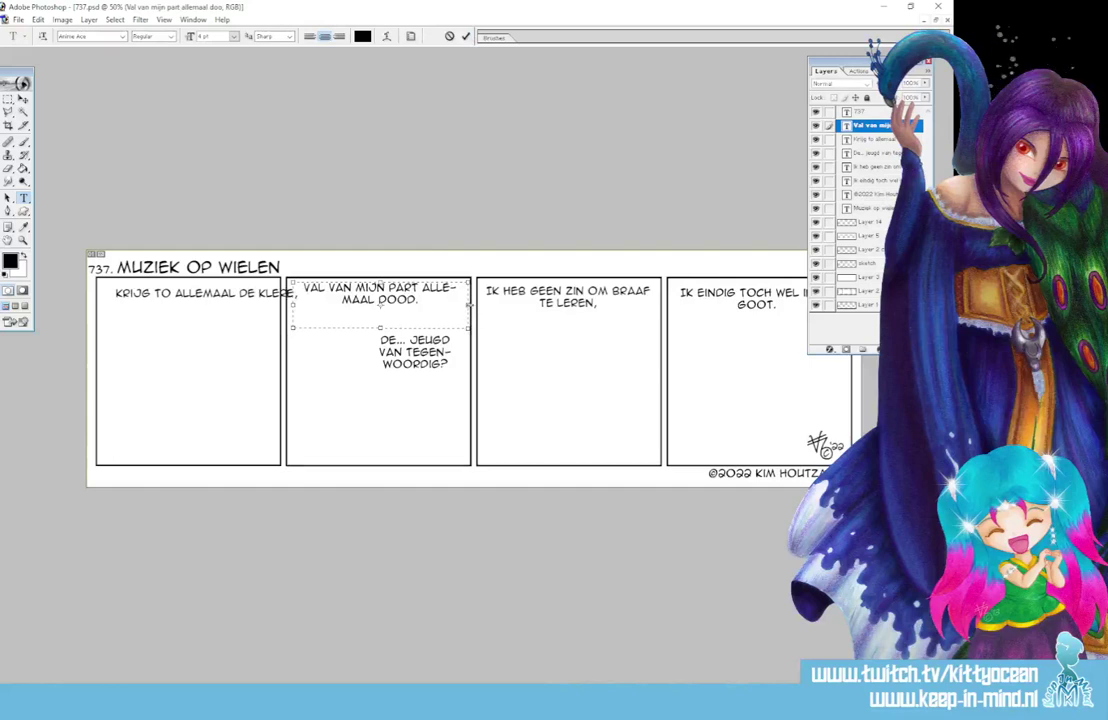
{"action": "left_click_drag", "start_coordinate": [469, 304], "coordinate": [556, 305]}
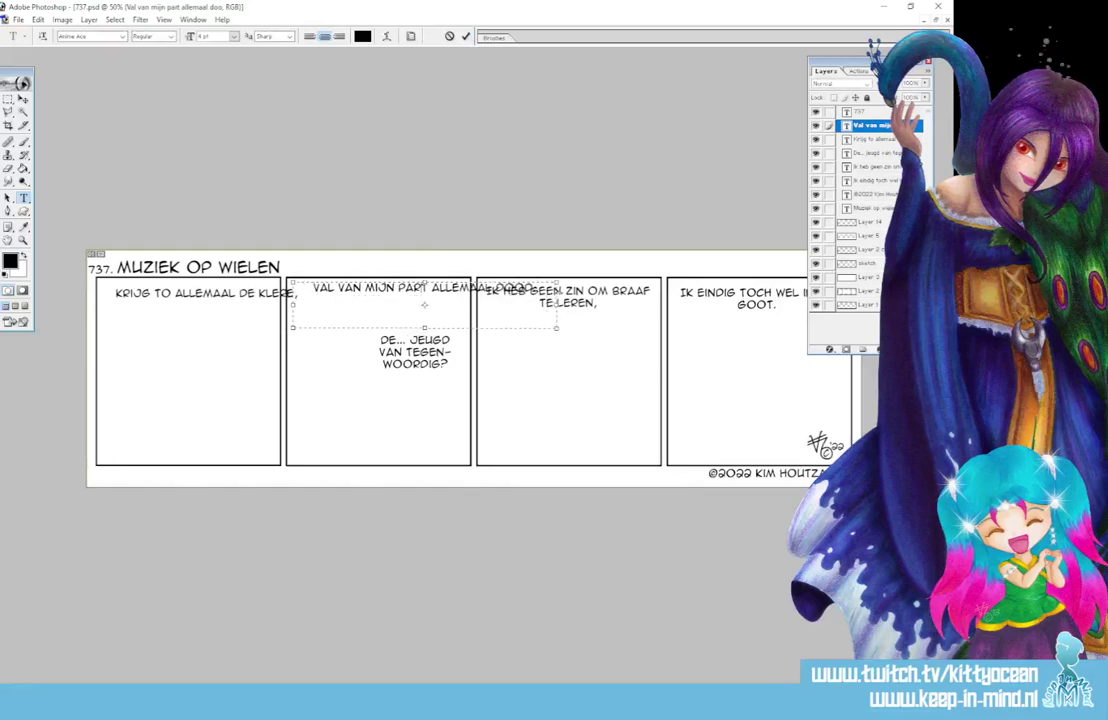
{"action": "left_click", "coordinate": [635, 300]}
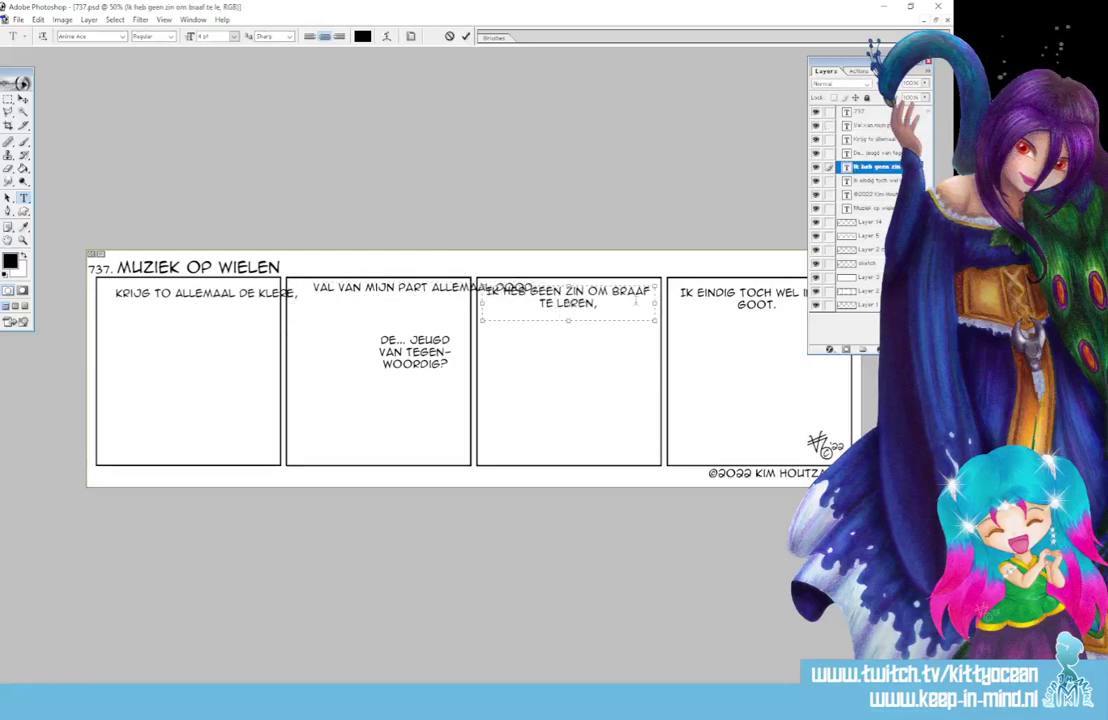
{"action": "left_click_drag", "start_coordinate": [655, 303], "coordinate": [721, 303]}
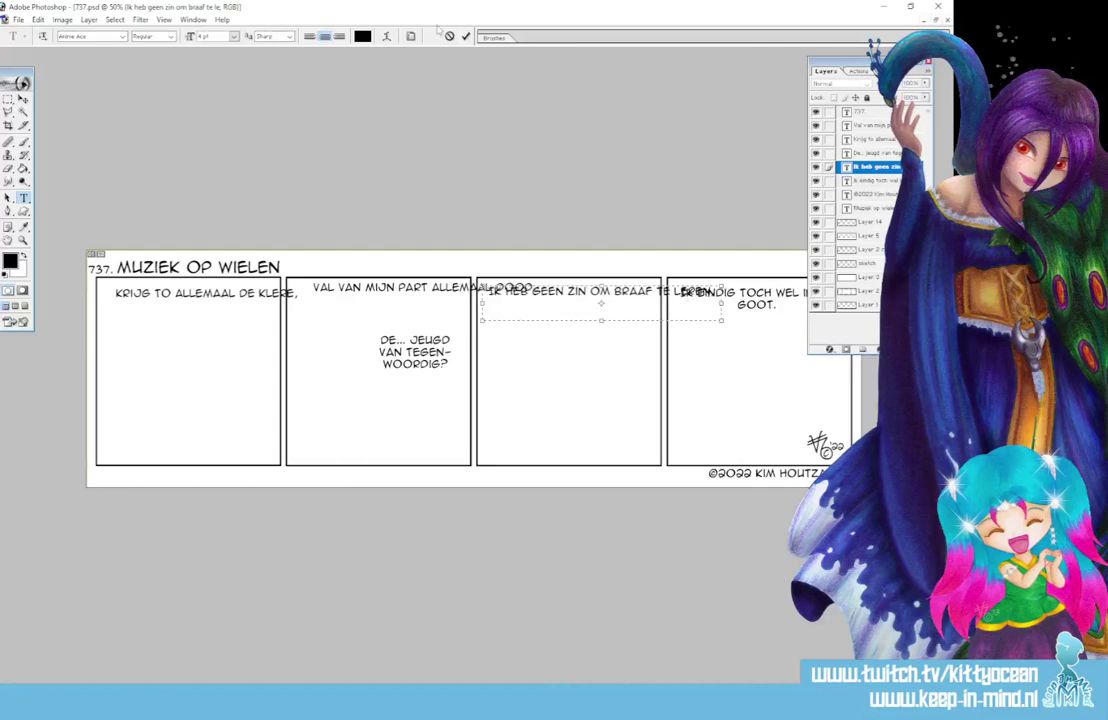
{"action": "left_click", "coordinate": [636, 276]}
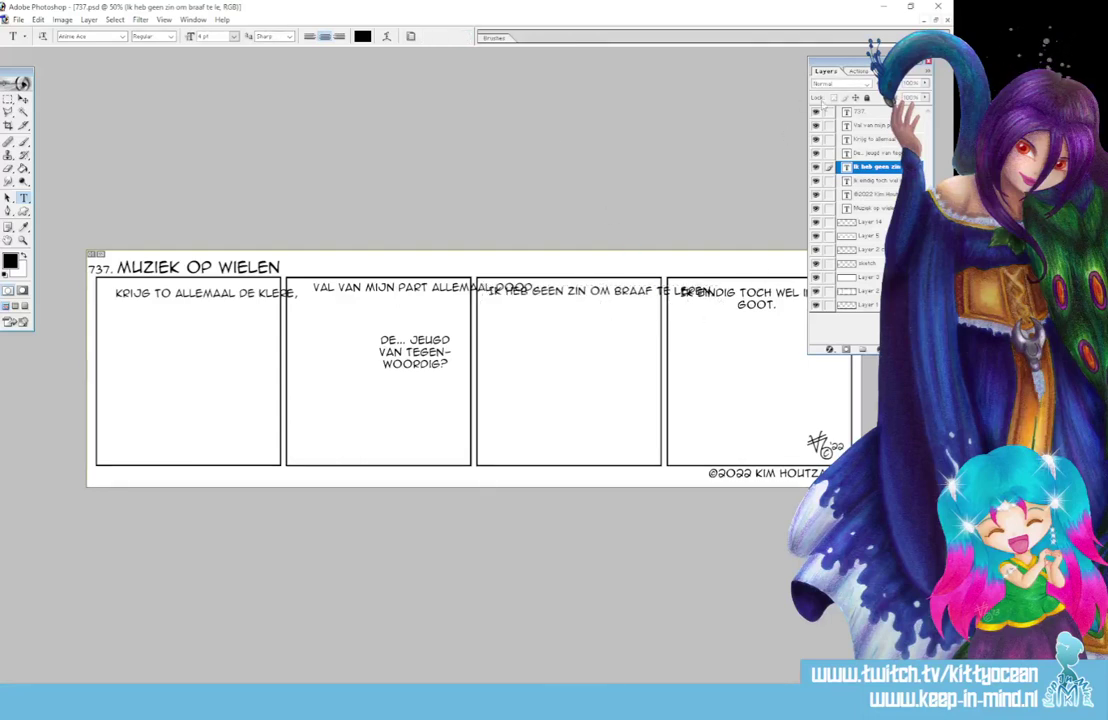
Move the Layers palette clear of the fourth panel, shorten it, and widen that panel's text box so its dialogue fits on one line
{"action": "left_click_drag", "start_coordinate": [870, 62], "coordinate": [445, 53]}
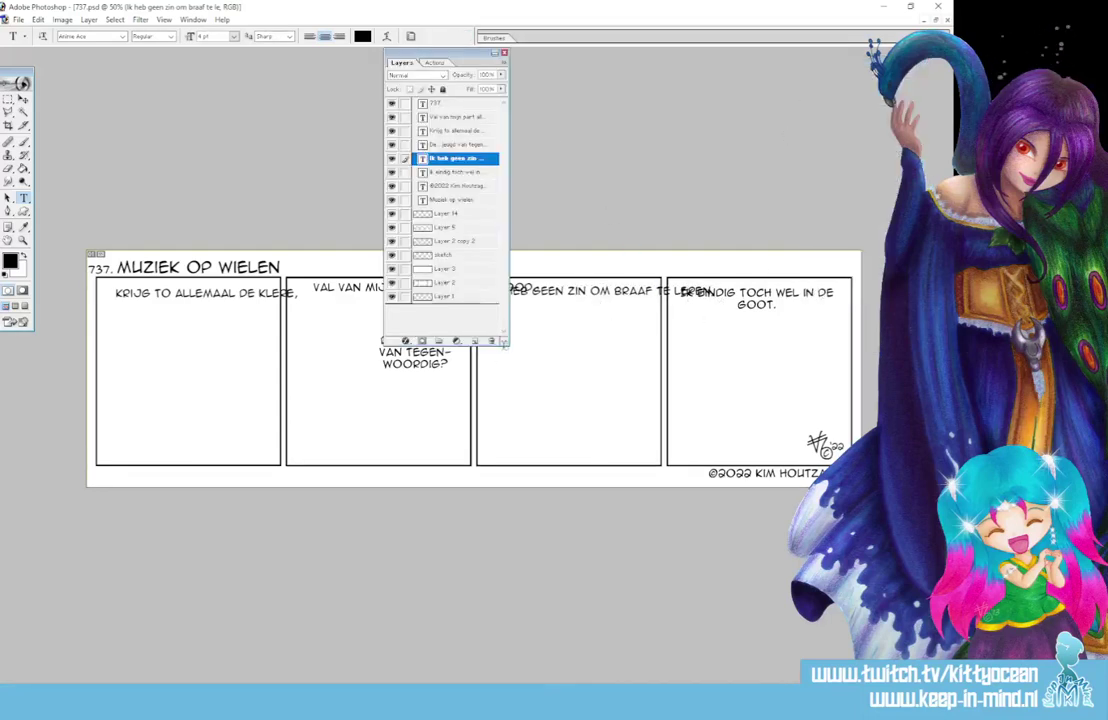
{"action": "left_click", "coordinate": [507, 347]}
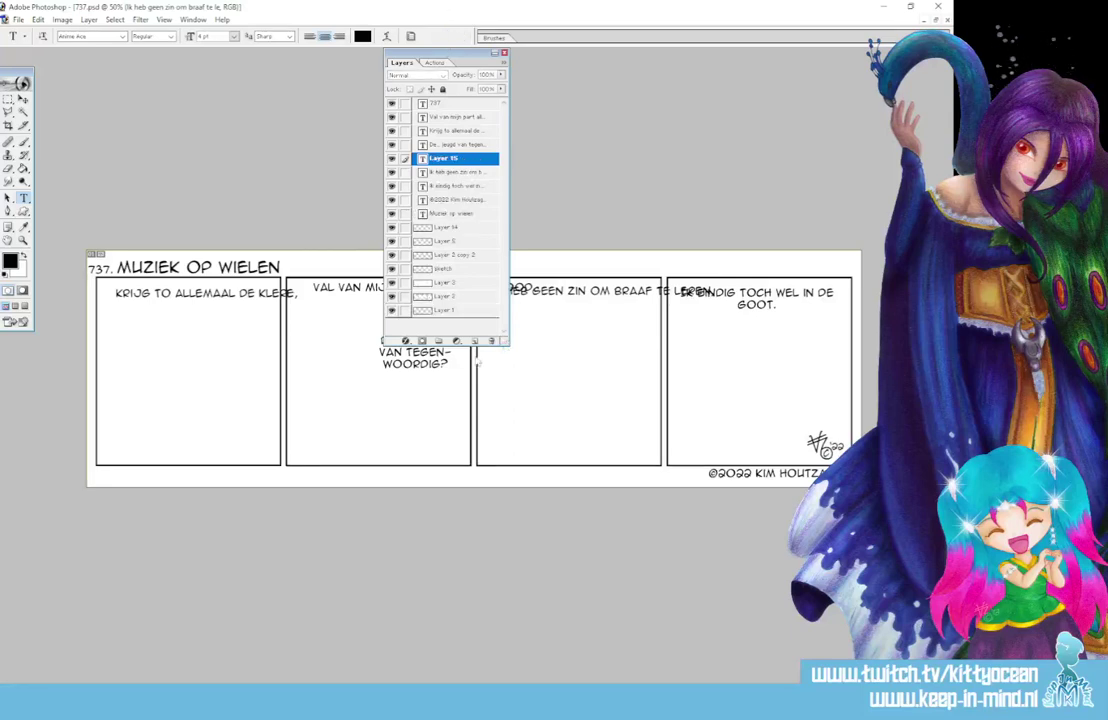
{"action": "left_click", "coordinate": [450, 36]}
{"action": "left_click_drag", "start_coordinate": [441, 344], "coordinate": [441, 240]}
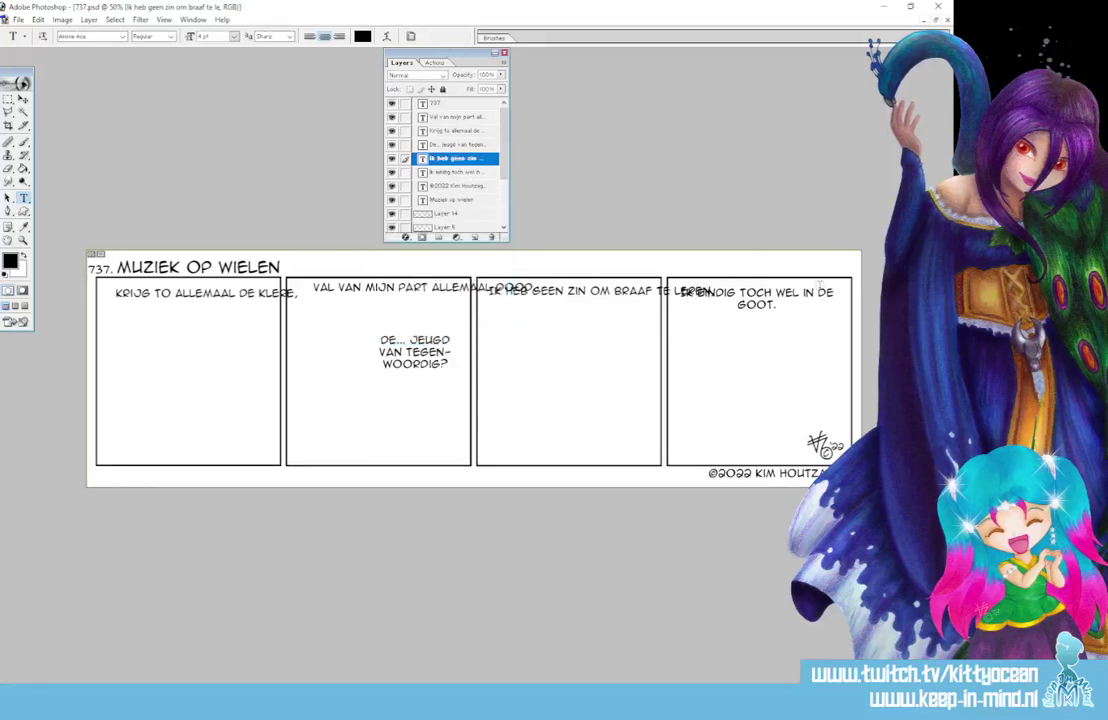
{"action": "left_click", "coordinate": [680, 292]}
{"action": "left_click_drag", "start_coordinate": [838, 306], "coordinate": [882, 306]}
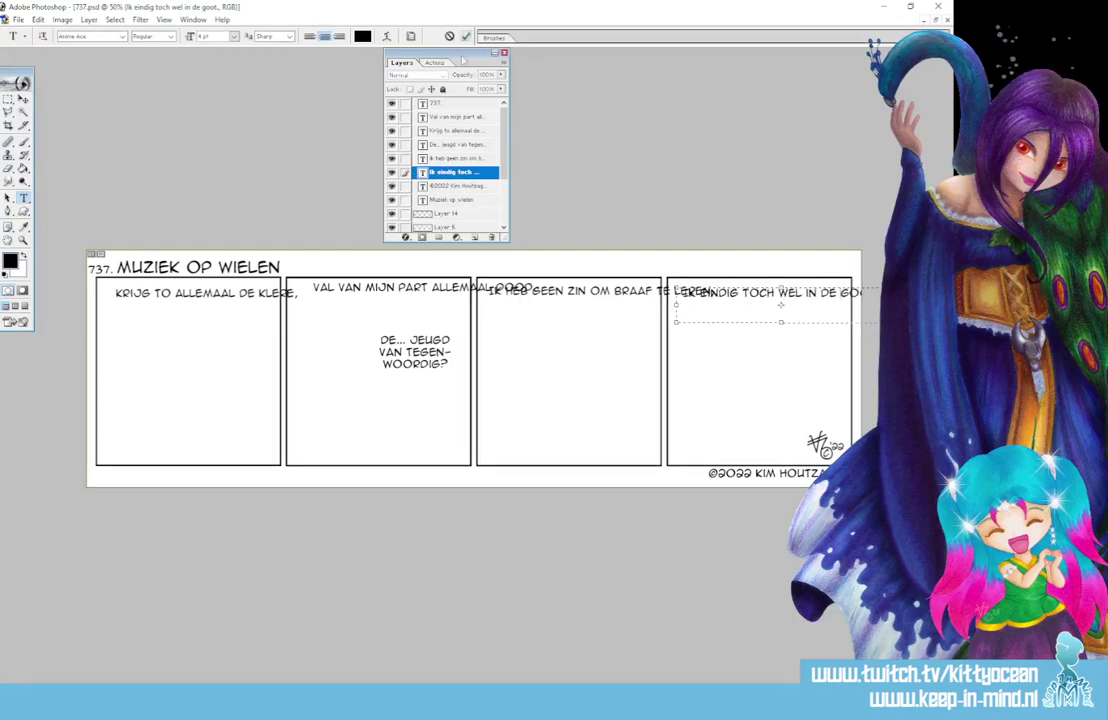
Rasterize the four upper dialogue text layers, one for each panel of the strip
{"action": "left_click", "coordinate": [449, 36]}
{"action": "right_click", "coordinate": [459, 118]}
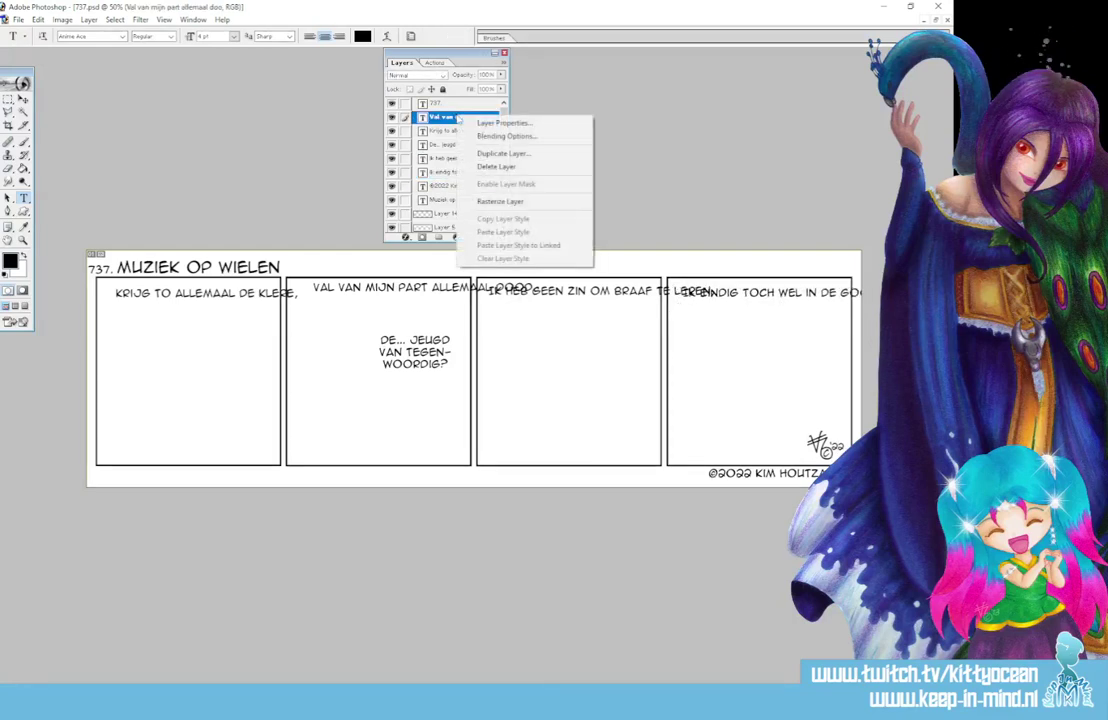
{"action": "left_click", "coordinate": [500, 201]}
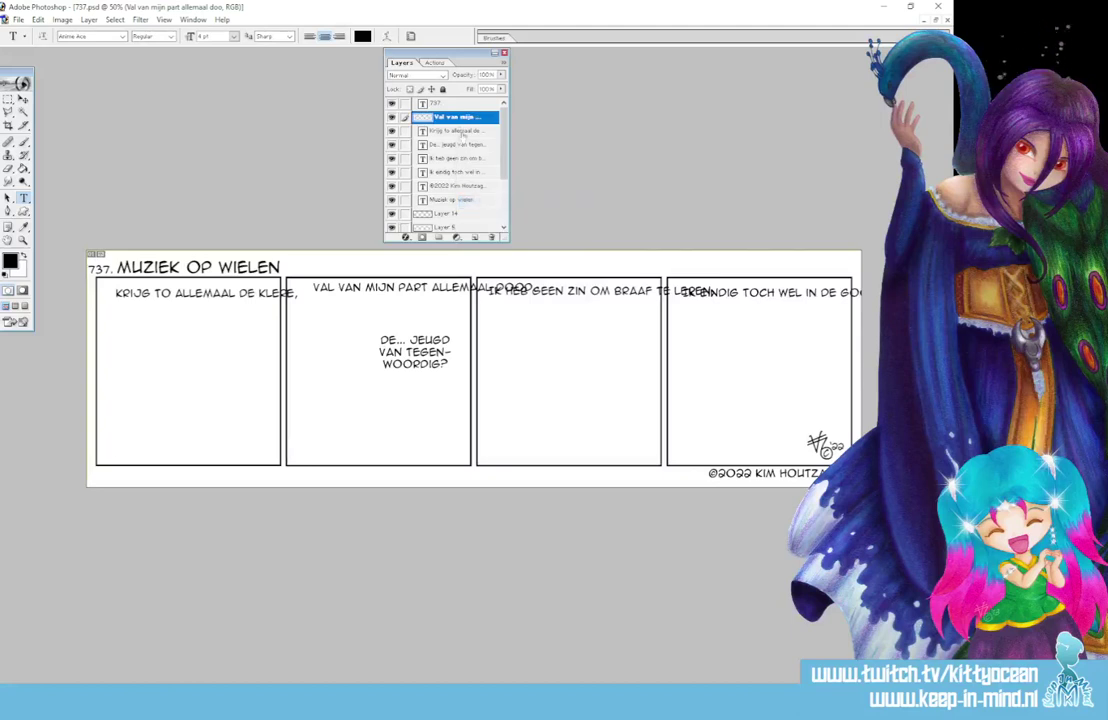
{"action": "right_click", "coordinate": [464, 131]}
{"action": "left_click", "coordinate": [508, 218]}
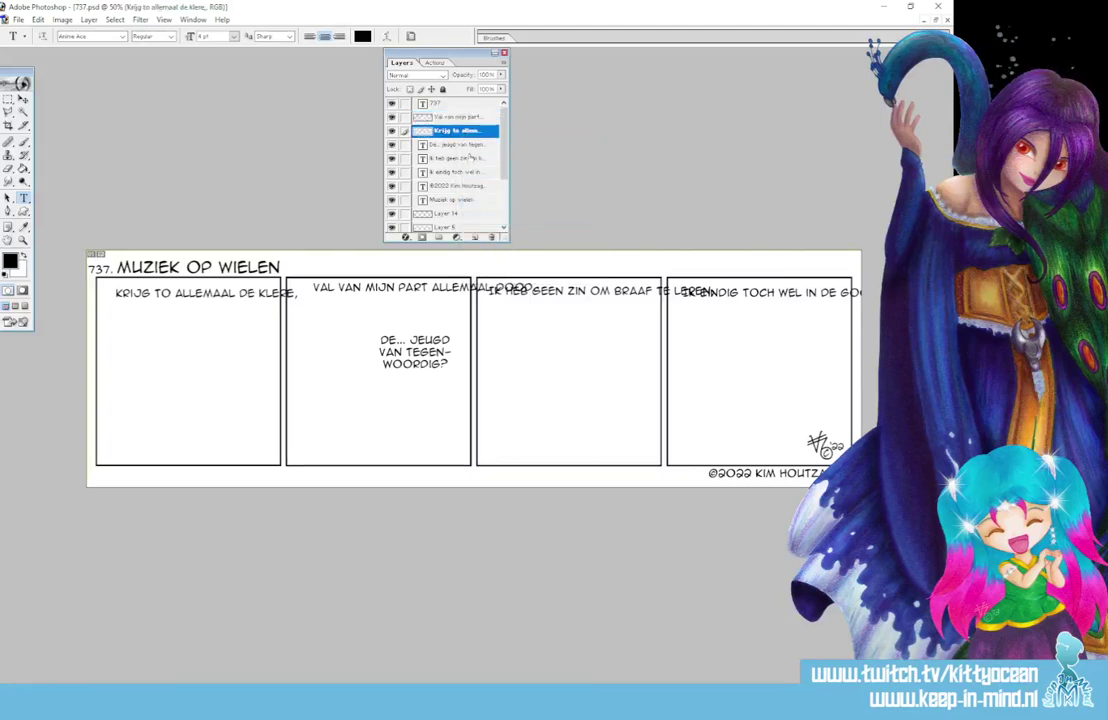
{"action": "right_click", "coordinate": [463, 158]}
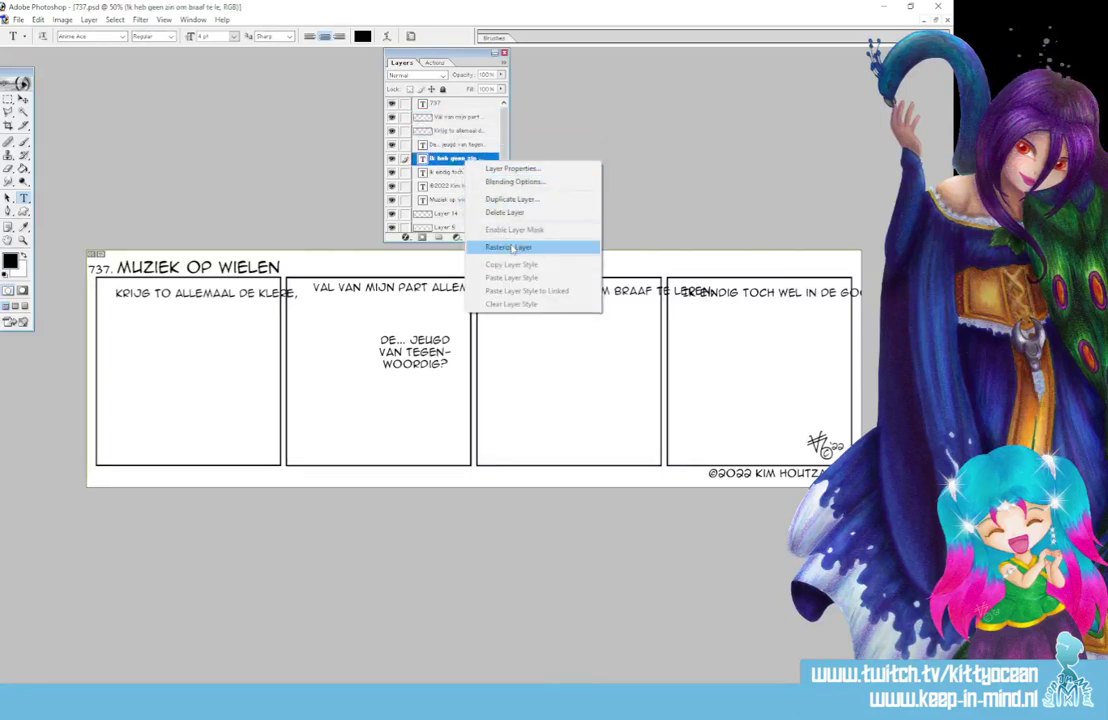
{"action": "left_click", "coordinate": [500, 246]}
{"action": "right_click", "coordinate": [466, 175]}
{"action": "left_click", "coordinate": [503, 261]}
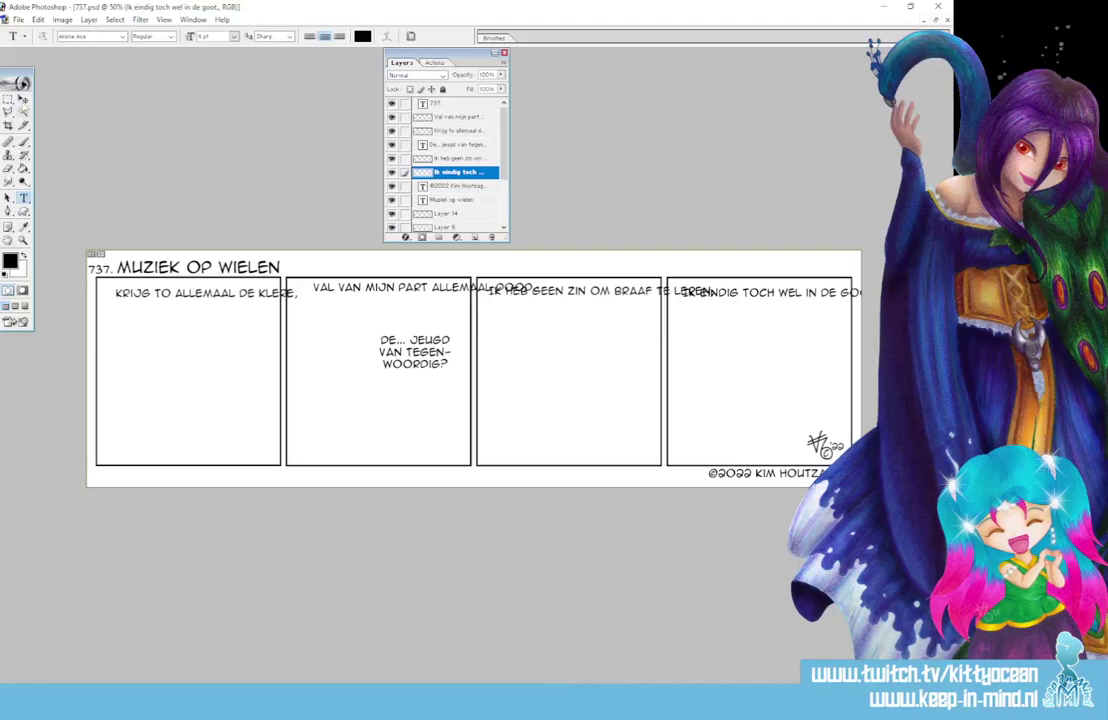
Shift the first panel's rasterized dialogue to the panel's left edge and skew it so the letters grow taller toward the right
{"action": "left_click", "coordinate": [23, 99]}
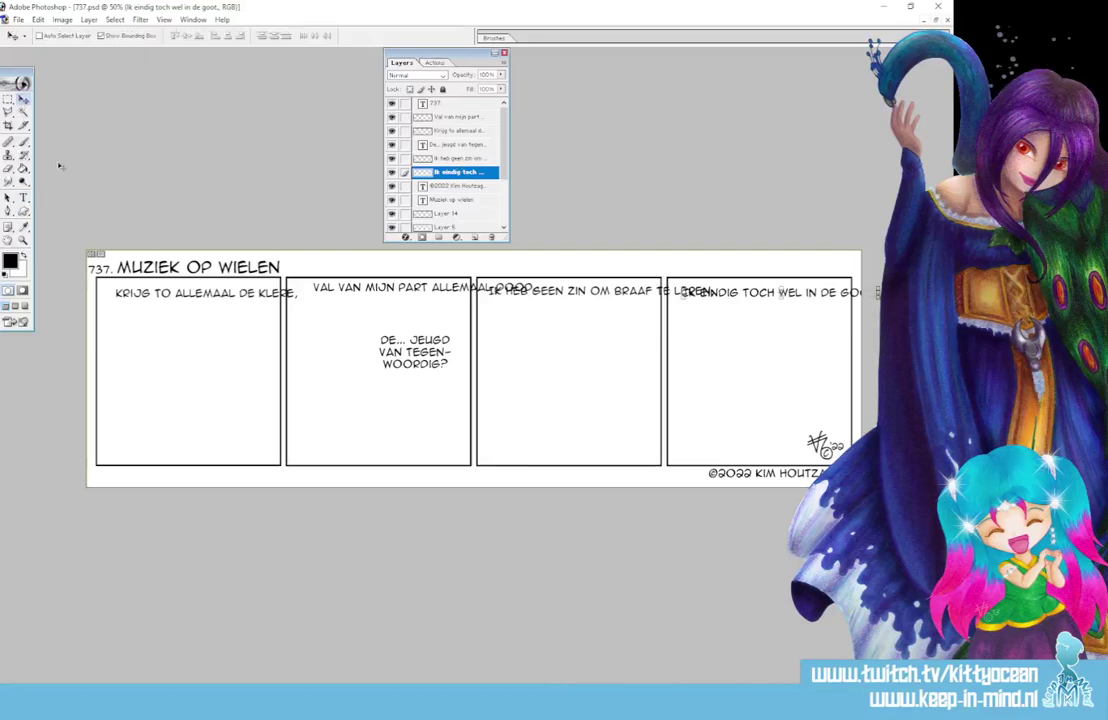
{"action": "left_click", "coordinate": [449, 131]}
{"action": "left_click_drag", "start_coordinate": [173, 297], "coordinate": [145, 310]}
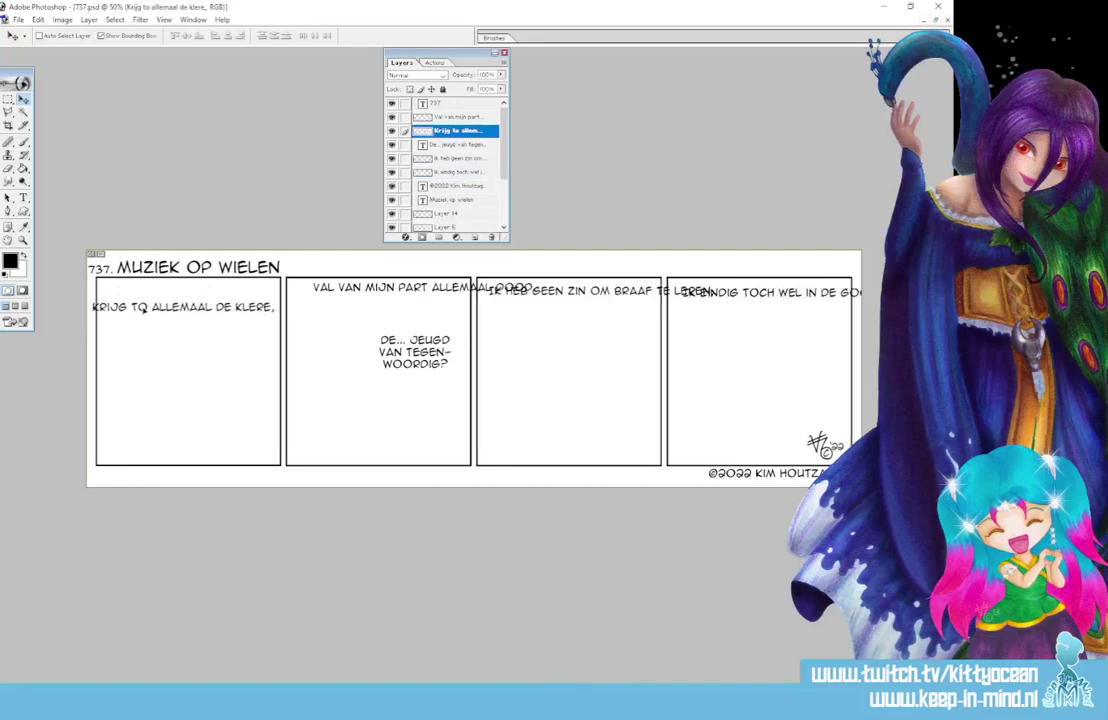
{"action": "left_click", "coordinate": [63, 20]}
{"action": "mouse_move", "coordinate": [37, 20]}
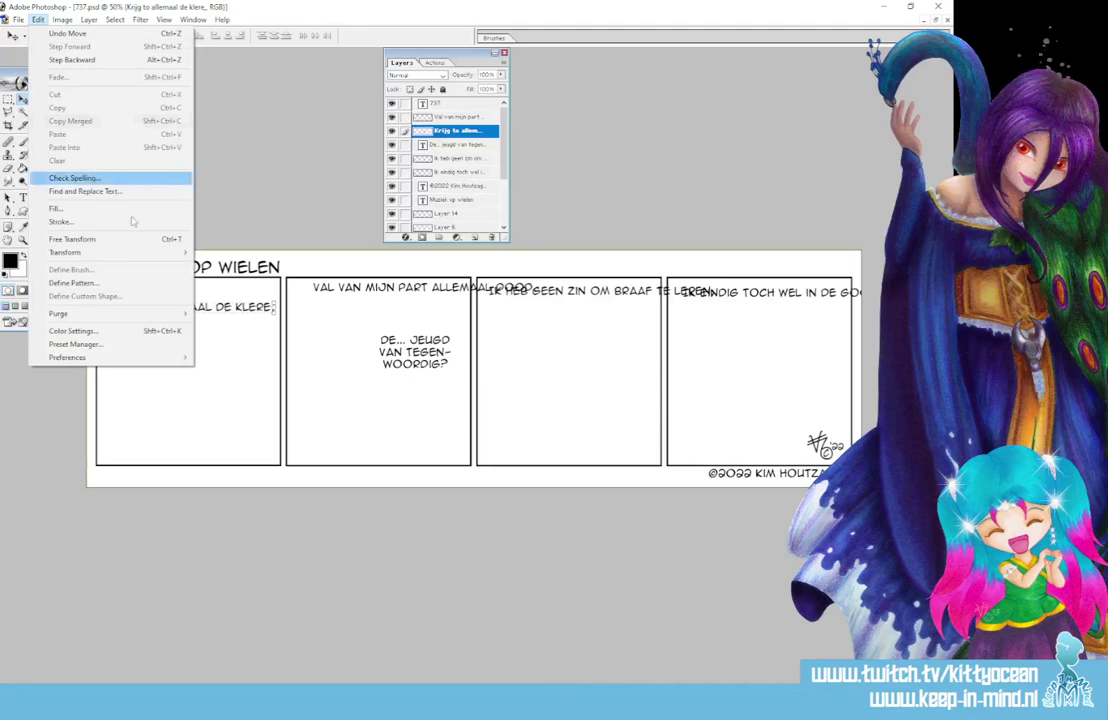
{"action": "mouse_move", "coordinate": [100, 252]}
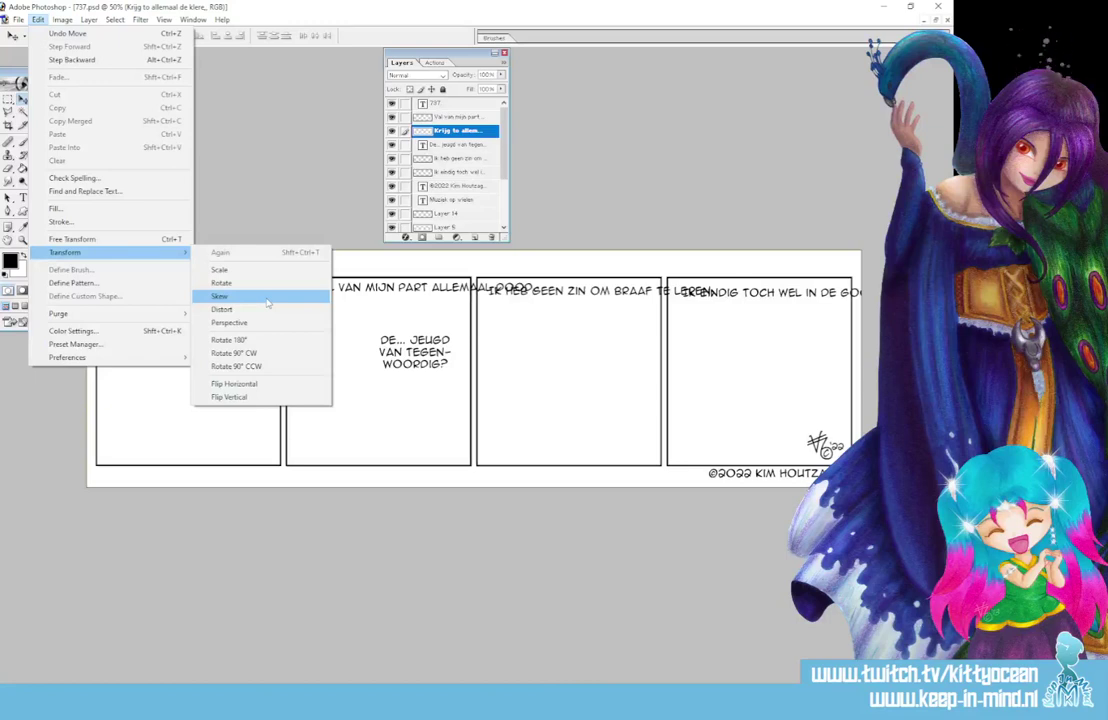
{"action": "left_click", "coordinate": [266, 298]}
{"action": "left_click_drag", "start_coordinate": [266, 298], "coordinate": [276, 322]}
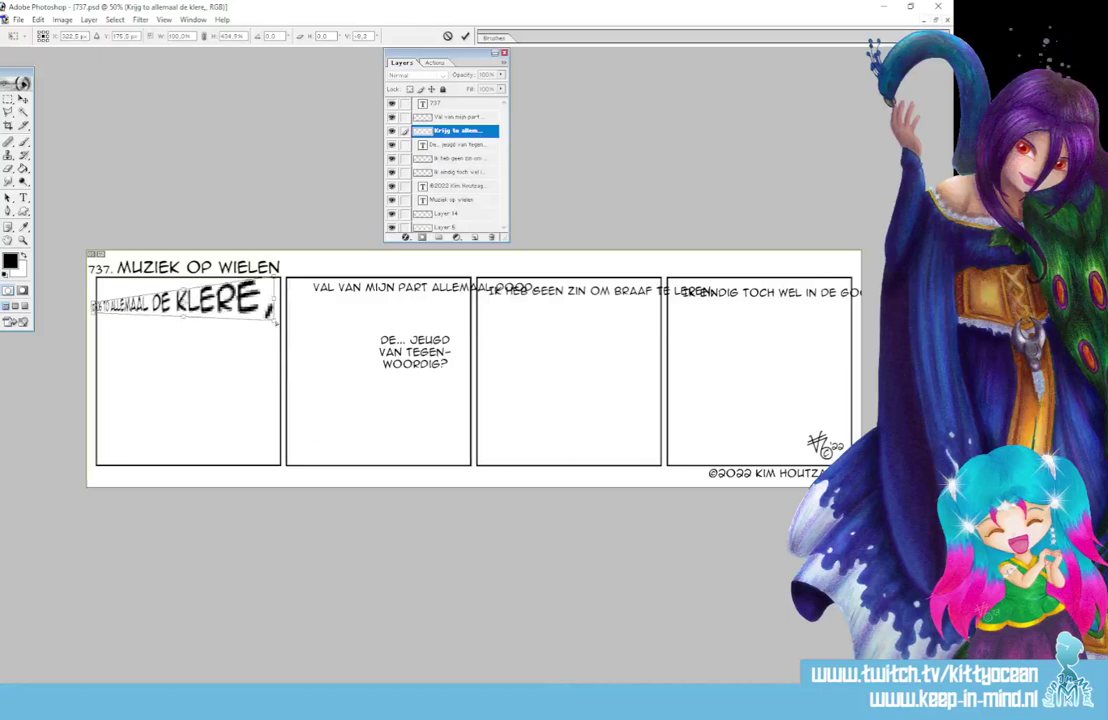
{"action": "left_click", "coordinate": [23, 98]}
{"action": "left_click_drag", "start_coordinate": [181, 304], "coordinate": [190, 304]}
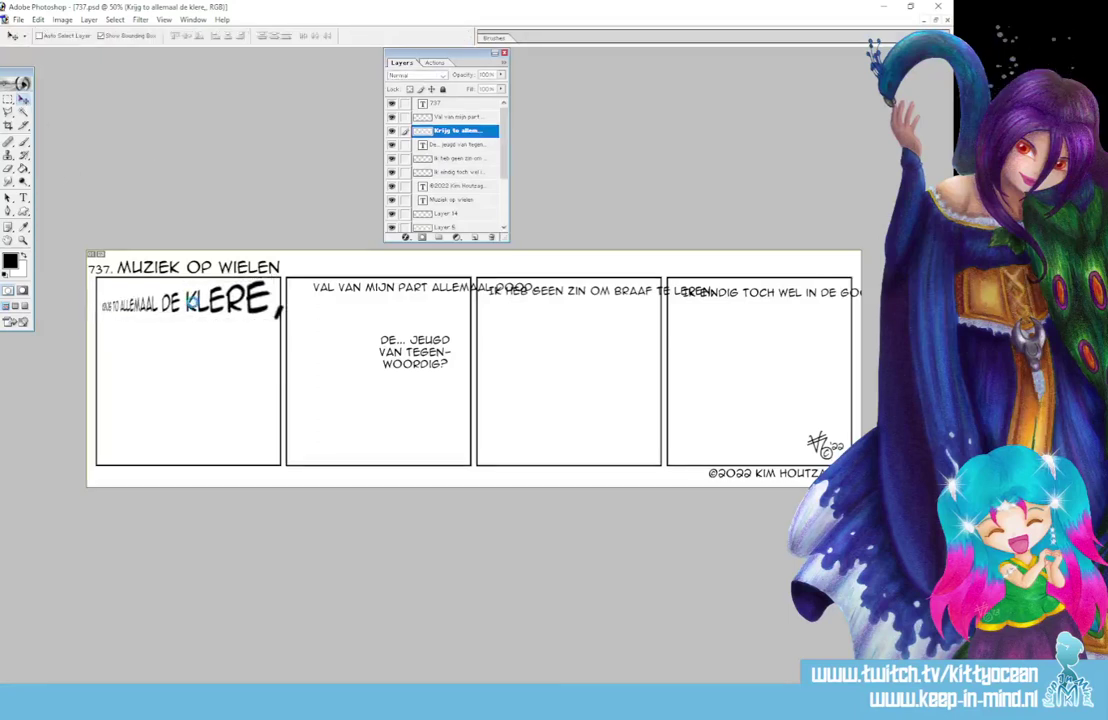
Lengthen the Layers palette, place the first panel's misspelled, skewed dialogue layer directly above the sketch layer, and delete it
{"action": "left_click_drag", "start_coordinate": [506, 240], "coordinate": [505, 305]}
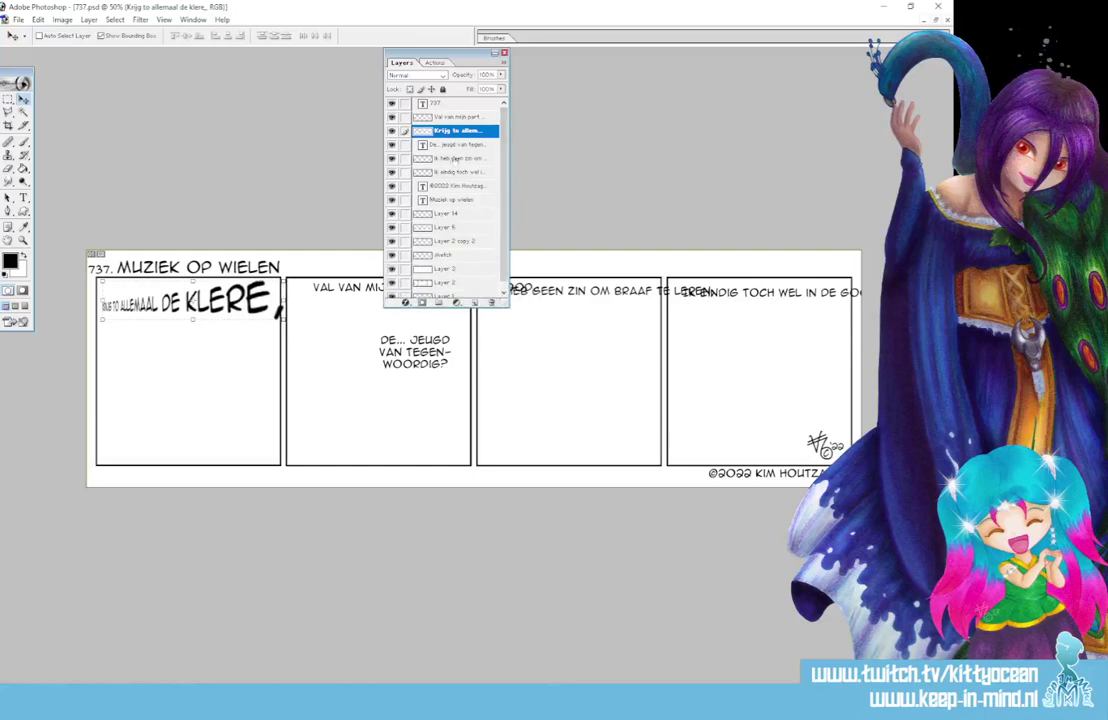
{"action": "left_click_drag", "start_coordinate": [455, 131], "coordinate": [455, 256]}
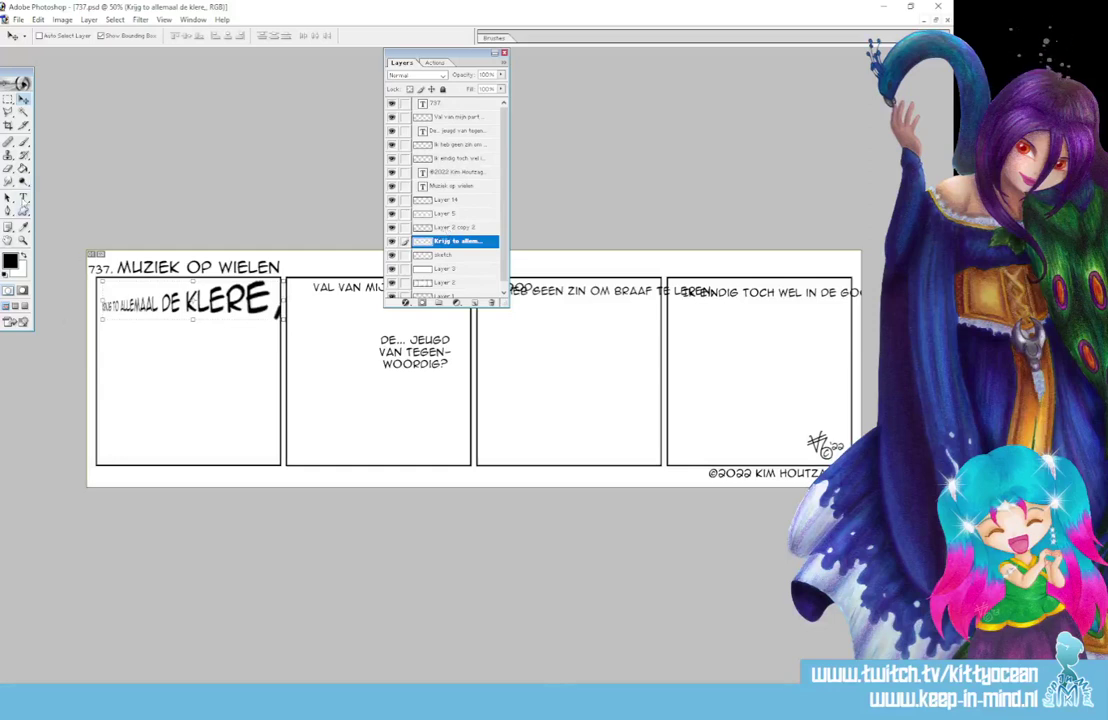
{"action": "key", "text": "t"}
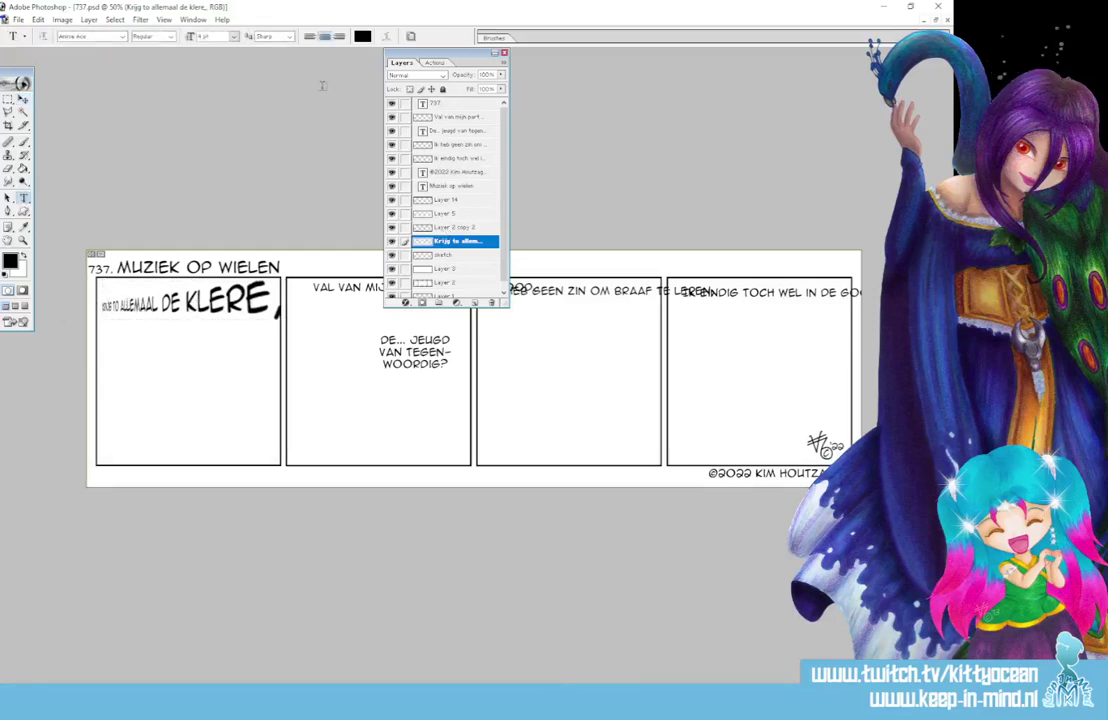
{"action": "left_click", "coordinate": [491, 303]}
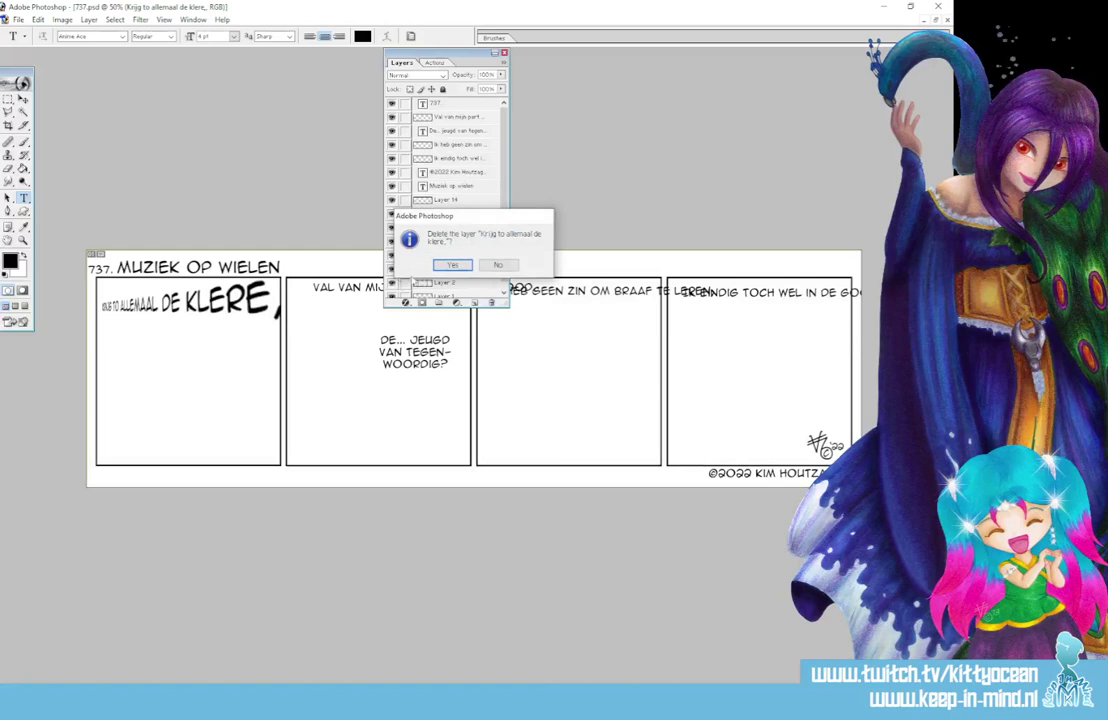
{"action": "left_click", "coordinate": [360, 244]}
Add a text box with "Krijg toch allemaal de klere," in the first panel, widened so the dialogue fits on one line
{"action": "left_click", "coordinate": [106, 294]}
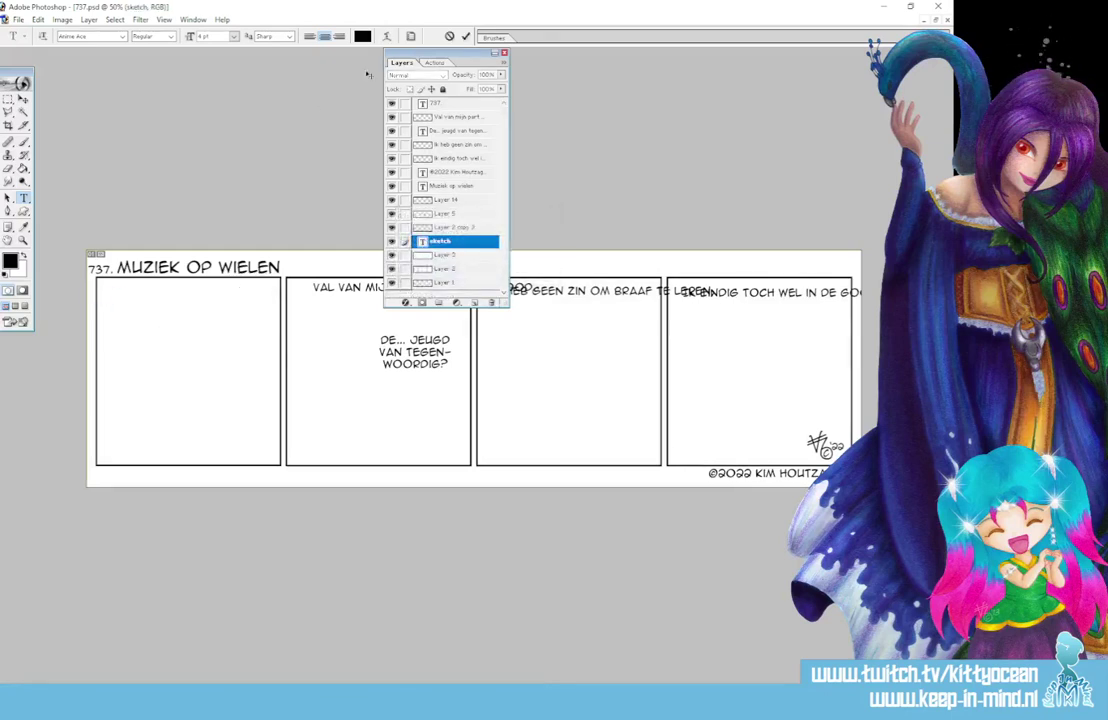
{"action": "left_click", "coordinate": [449, 37]}
{"action": "left_click_drag", "start_coordinate": [101, 299], "coordinate": [257, 366]}
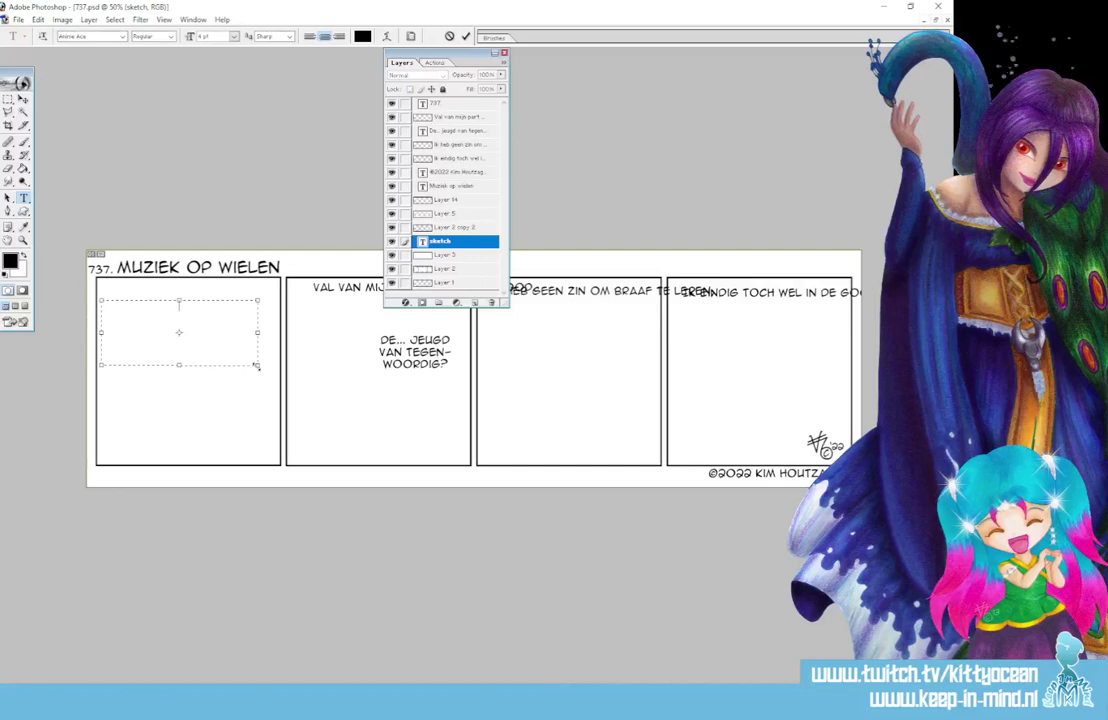
{"action": "type", "text": "Krijg toch alle "}
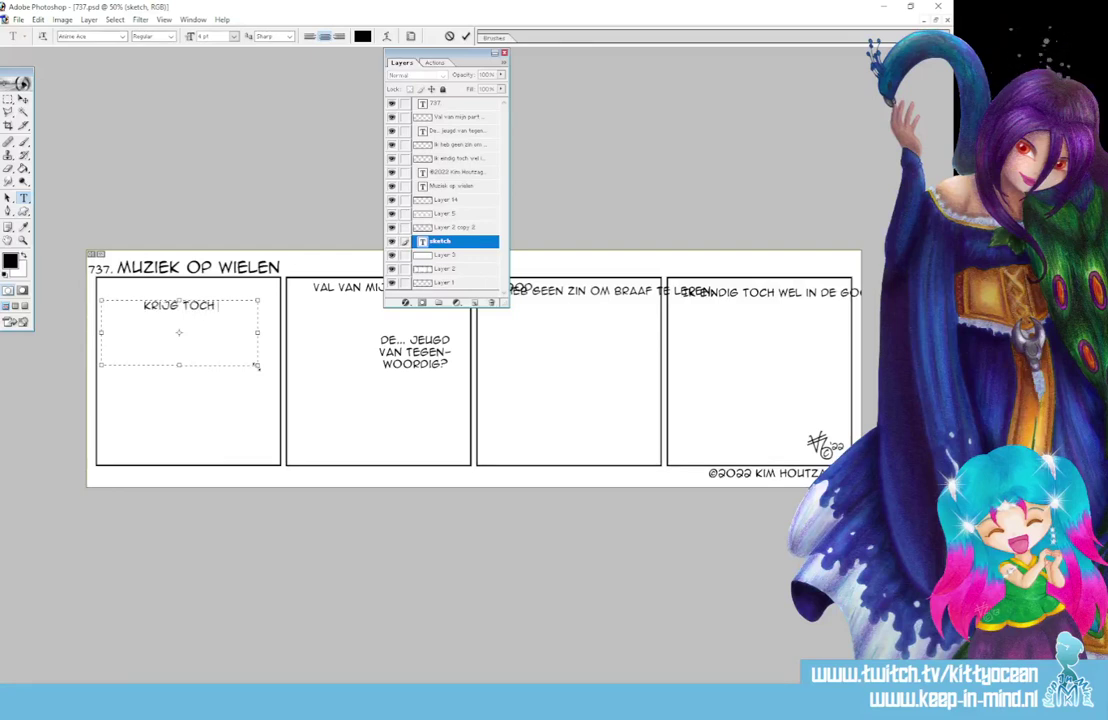
{"action": "type", "text": "maal de klere"}
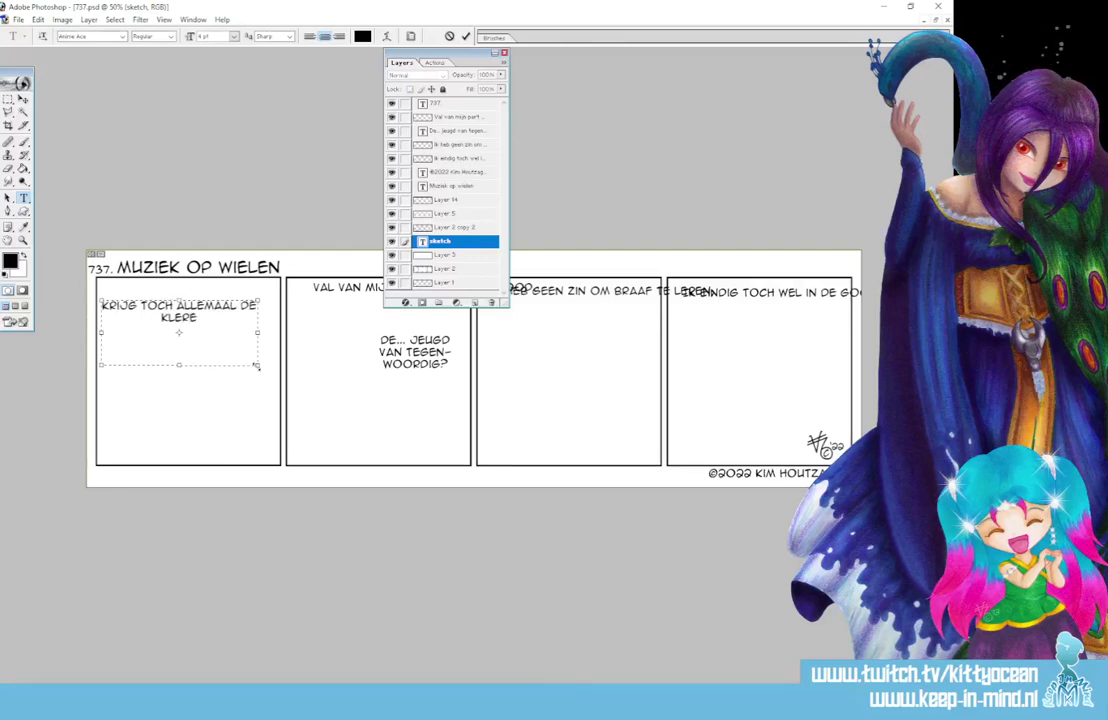
{"action": "type", "text": ","}
{"action": "left_click_drag", "start_coordinate": [260, 367], "coordinate": [340, 368]}
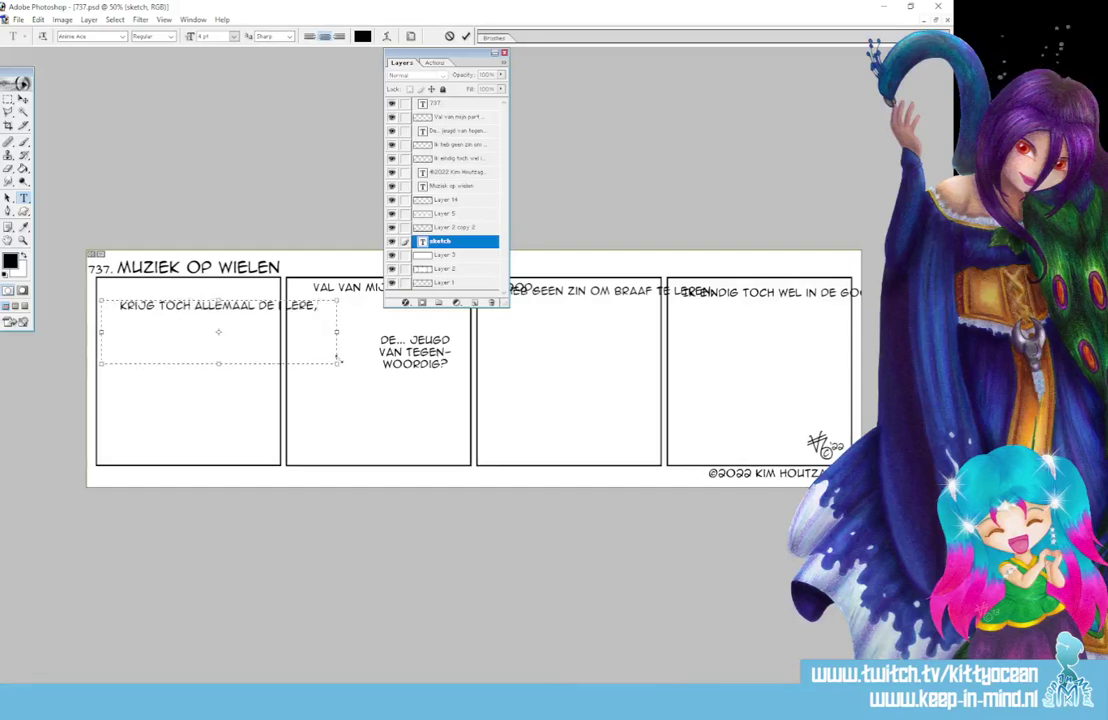
{"action": "left_click", "coordinate": [465, 36]}
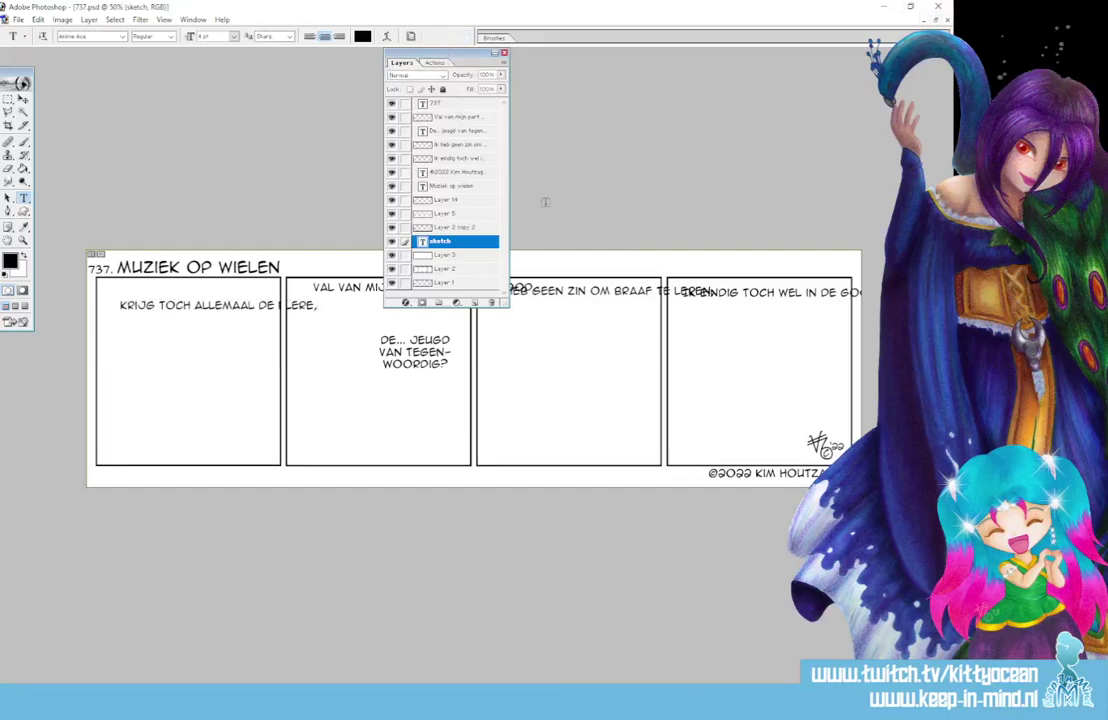
Rasterize the new dialogue on the sketch layer and move it to the first panel's left edge
{"action": "right_click", "coordinate": [453, 245]}
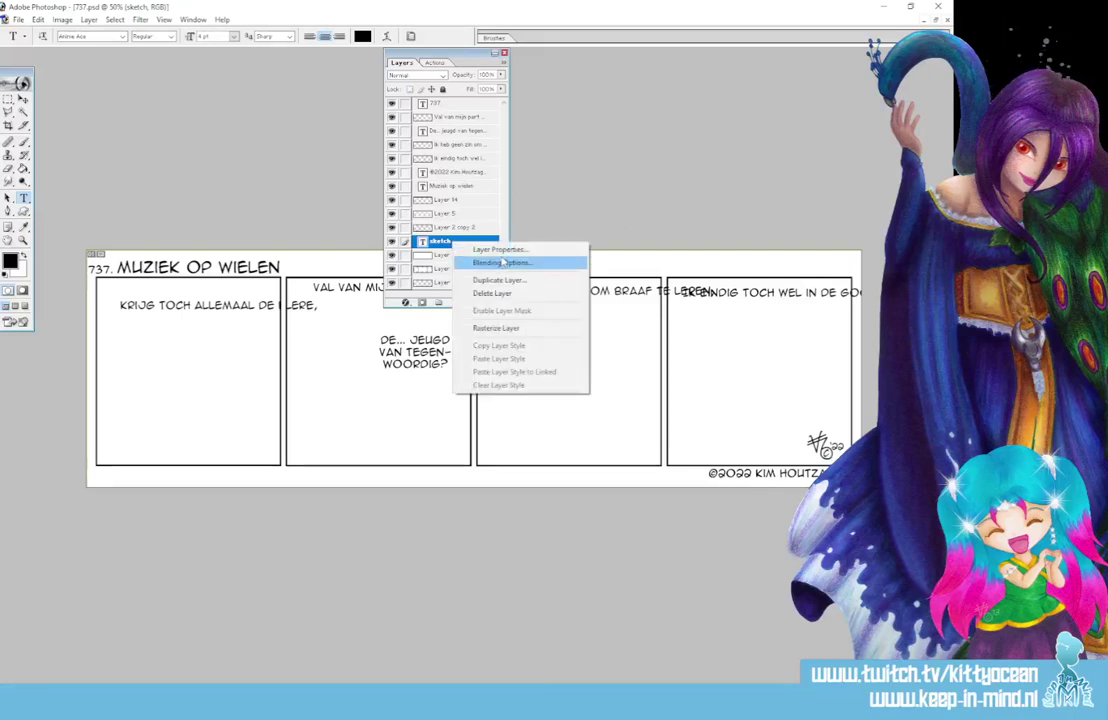
{"action": "left_click", "coordinate": [497, 328]}
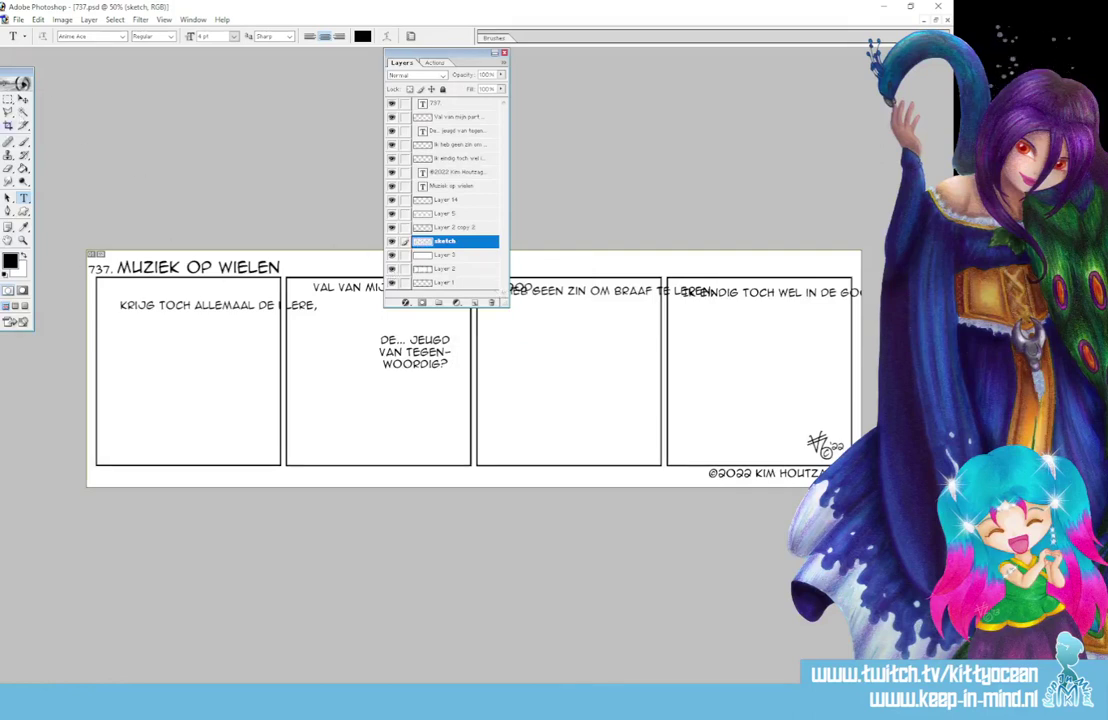
{"action": "key", "text": "v"}
{"action": "key", "text": "ctrl+t"}
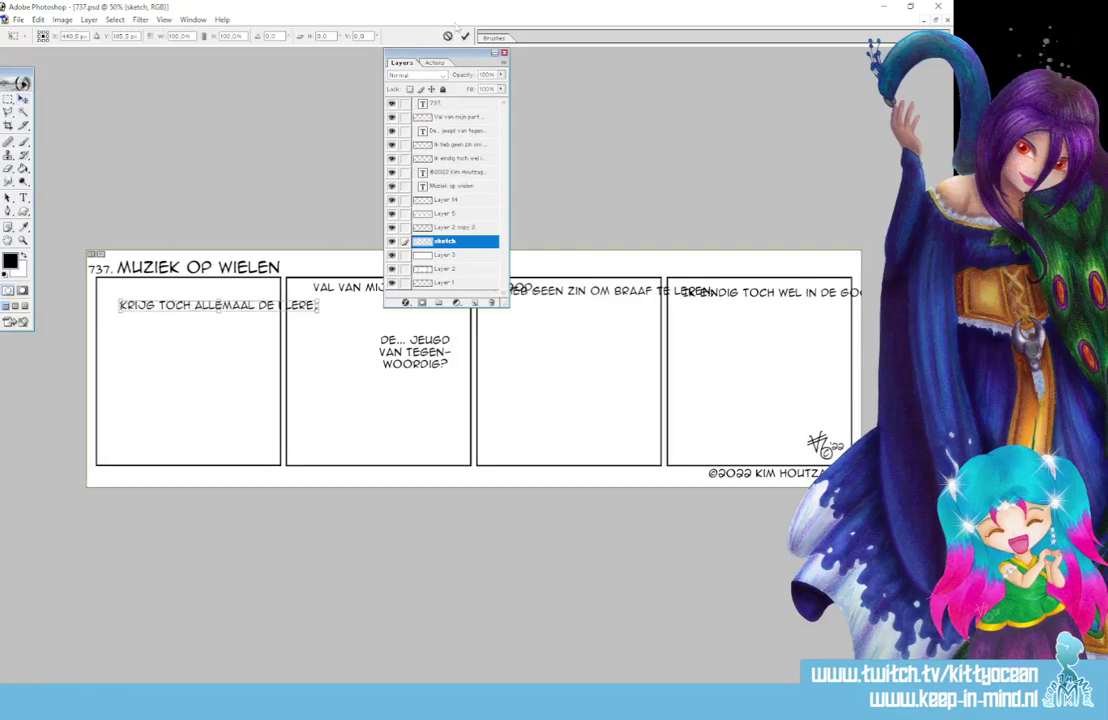
{"action": "left_click", "coordinate": [465, 36]}
{"action": "key", "text": "shift+Left"}
{"action": "key", "text": "shift+Left"}
{"action": "key", "text": "shift+Left"}
{"action": "key", "text": "shift+Left"}
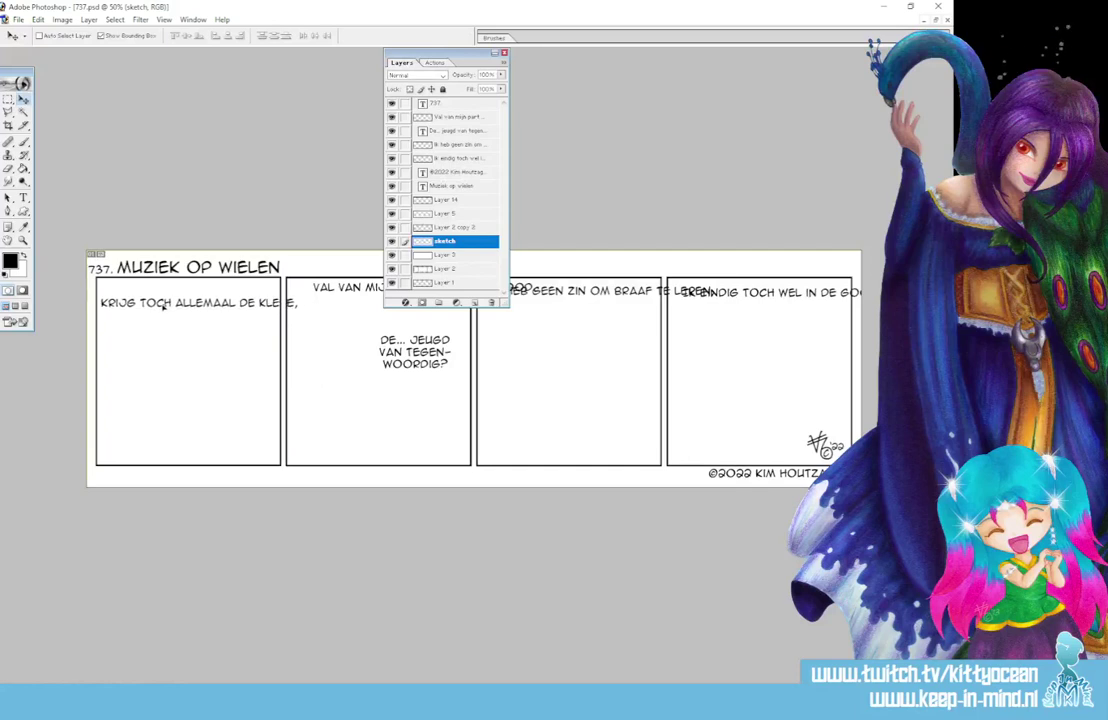
Skew the first panel's dialogue so its letters grow taller from the beginning to the end of the line
{"action": "left_click", "coordinate": [37, 19]}
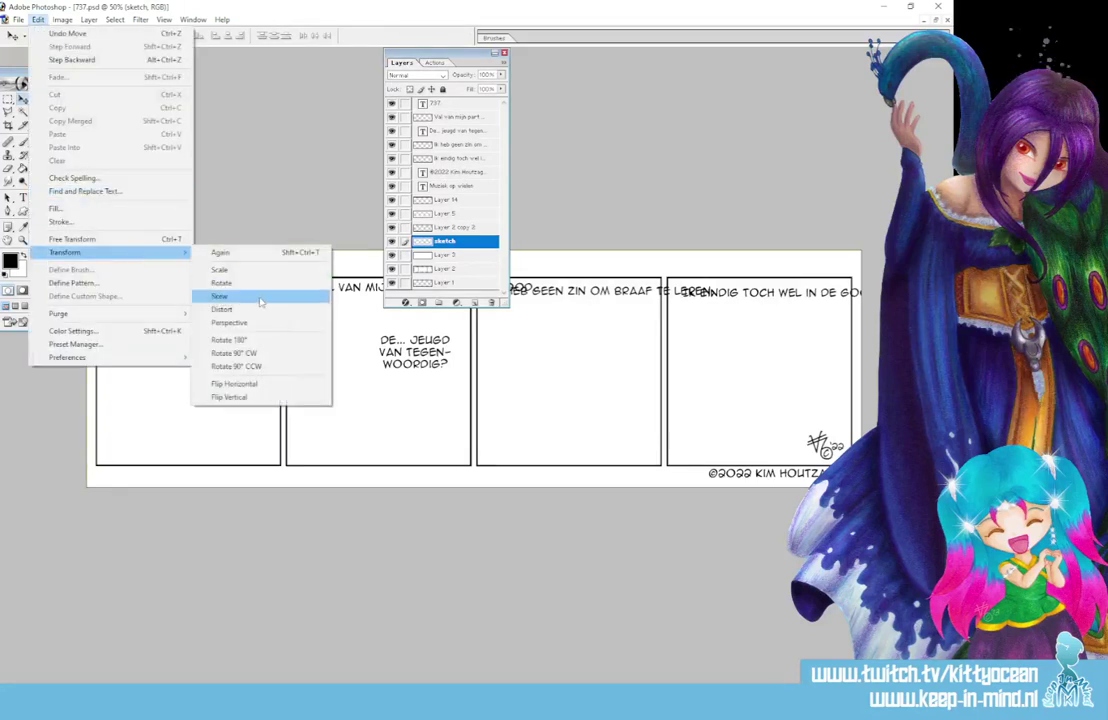
{"action": "left_click", "coordinate": [260, 295]}
{"action": "left_click_drag", "start_coordinate": [295, 302], "coordinate": [296, 316]}
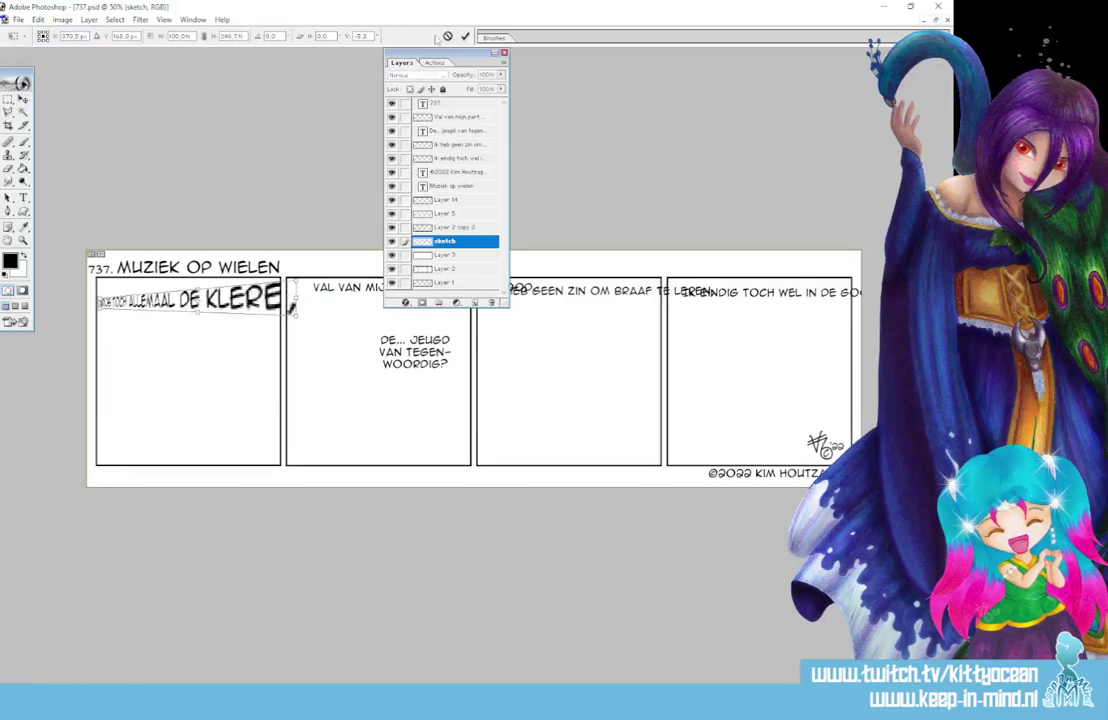
{"action": "left_click", "coordinate": [465, 36]}
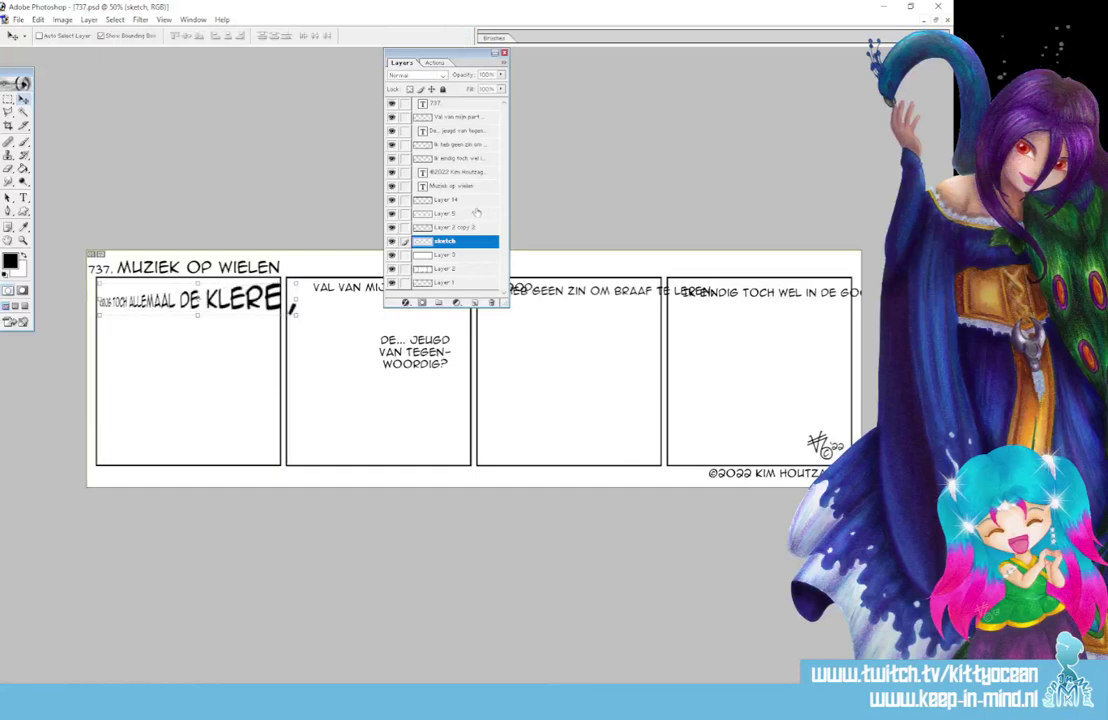
Move the Layers palette clear of the dialogues and shift the "Val van mijn part" line slightly down, against the second panel's left edge
{"action": "left_click_drag", "start_coordinate": [637, 267], "coordinate": [636, 377]}
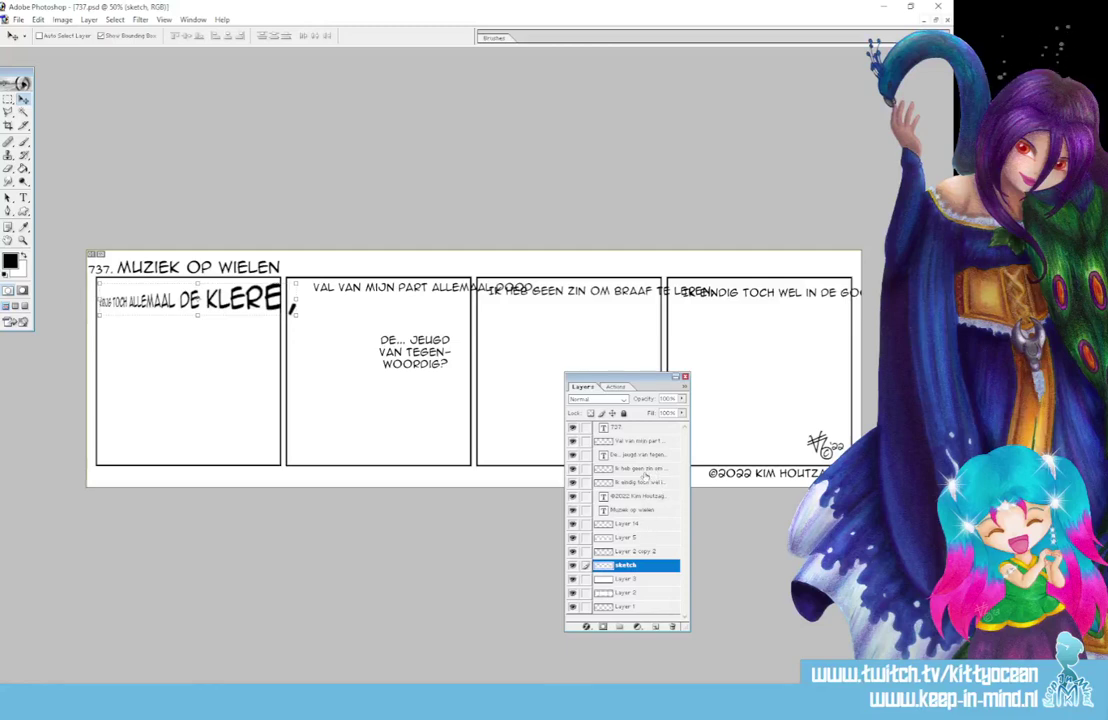
{"action": "left_click", "coordinate": [636, 441]}
{"action": "mouse_move", "coordinate": [363, 288]}
{"action": "left_mouse_down"}
{"action": "mouse_move", "coordinate": [346, 288]}
{"action": "mouse_move", "coordinate": [347, 300]}
{"action": "left_mouse_up"}
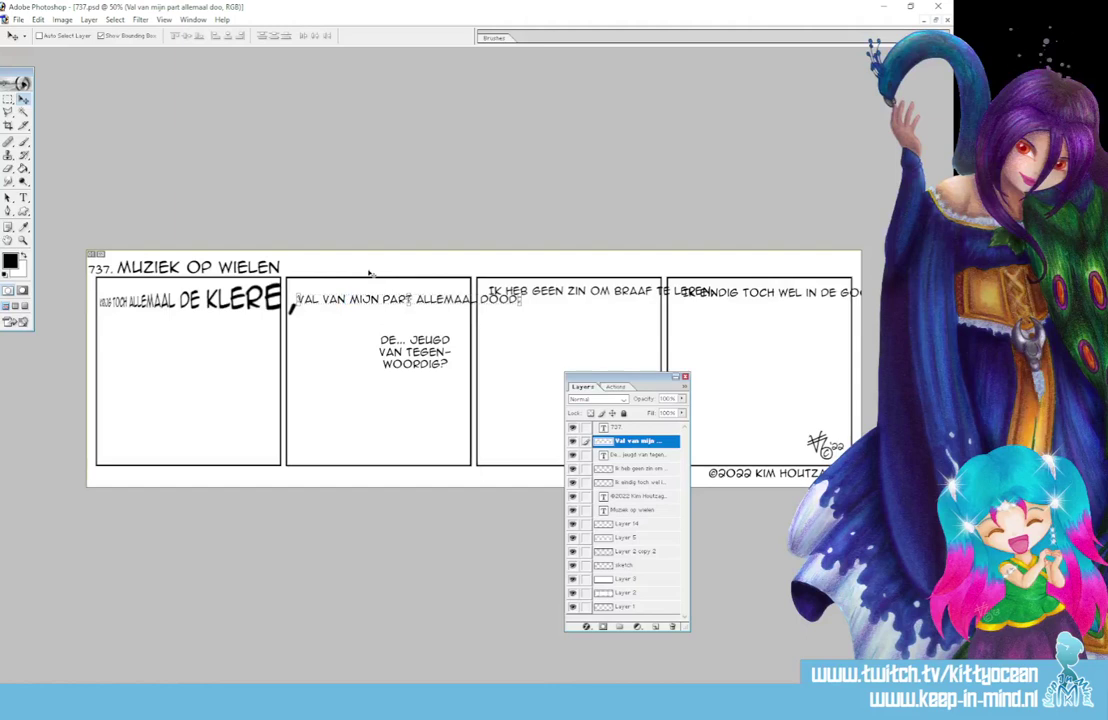
Scale the "Val van mijn part" dialogue proportionally to 282%, starting at the second panel's left edge
{"action": "left_click_drag", "start_coordinate": [520, 295], "coordinate": [593, 297]}
{"action": "left_click", "coordinate": [205, 37]}
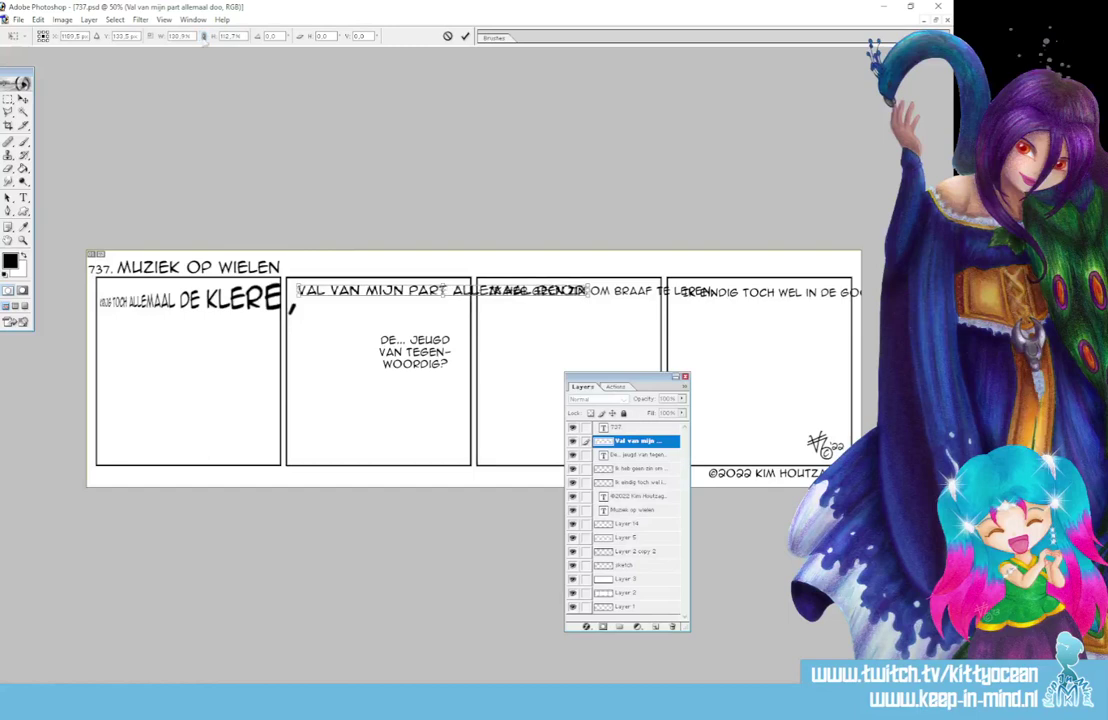
{"action": "left_click", "coordinate": [205, 37]}
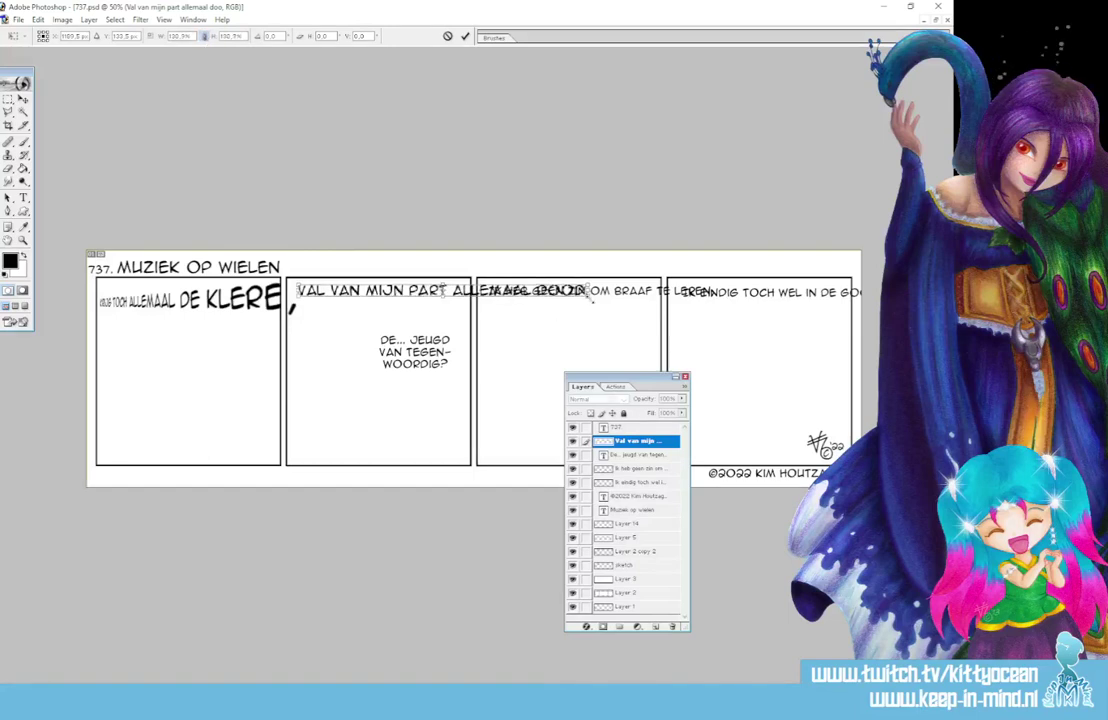
{"action": "left_click_drag", "start_coordinate": [593, 297], "coordinate": [882, 308]}
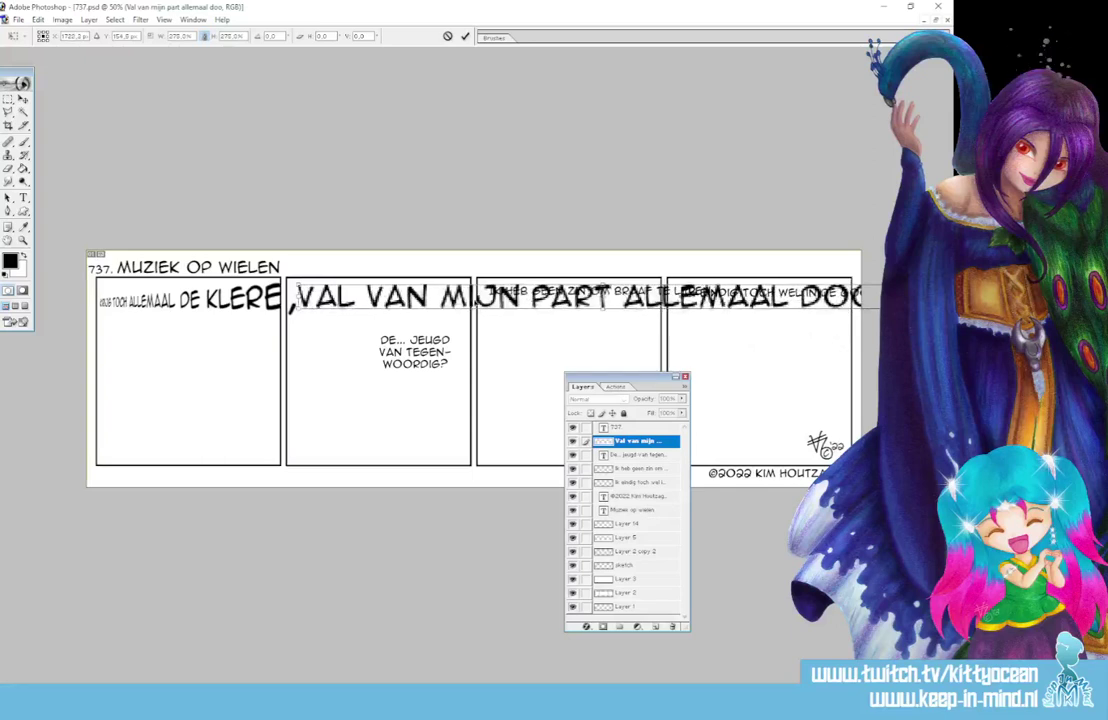
{"action": "left_click_drag", "start_coordinate": [296, 283], "coordinate": [285, 268]}
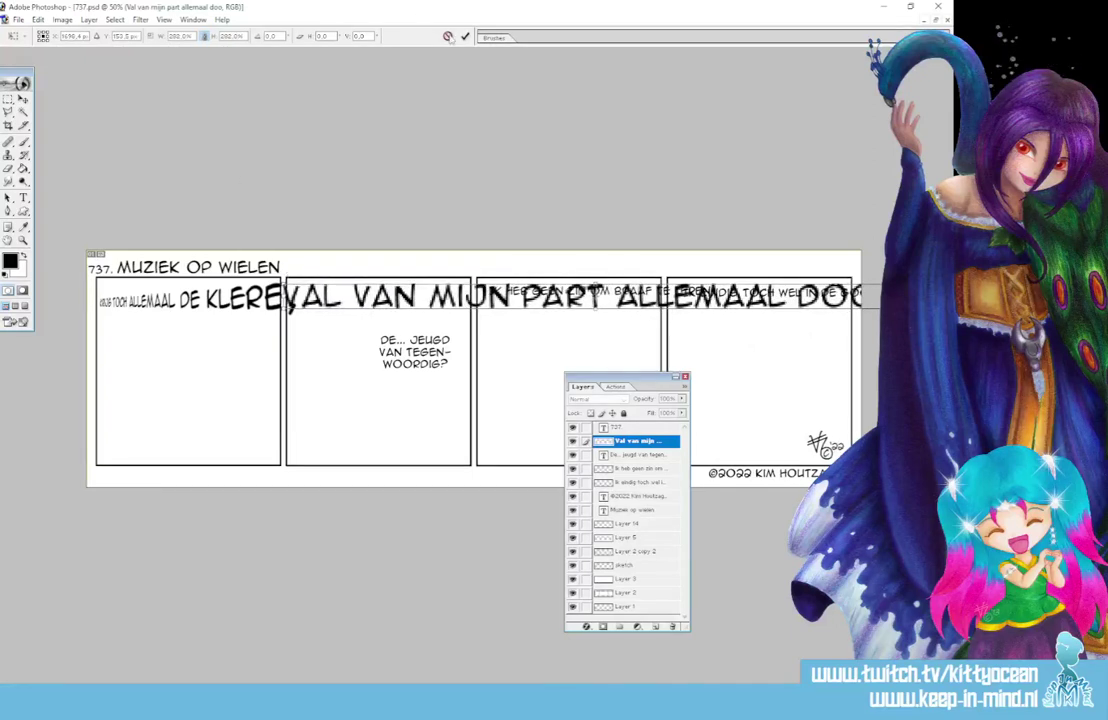
{"action": "left_click", "coordinate": [465, 36]}
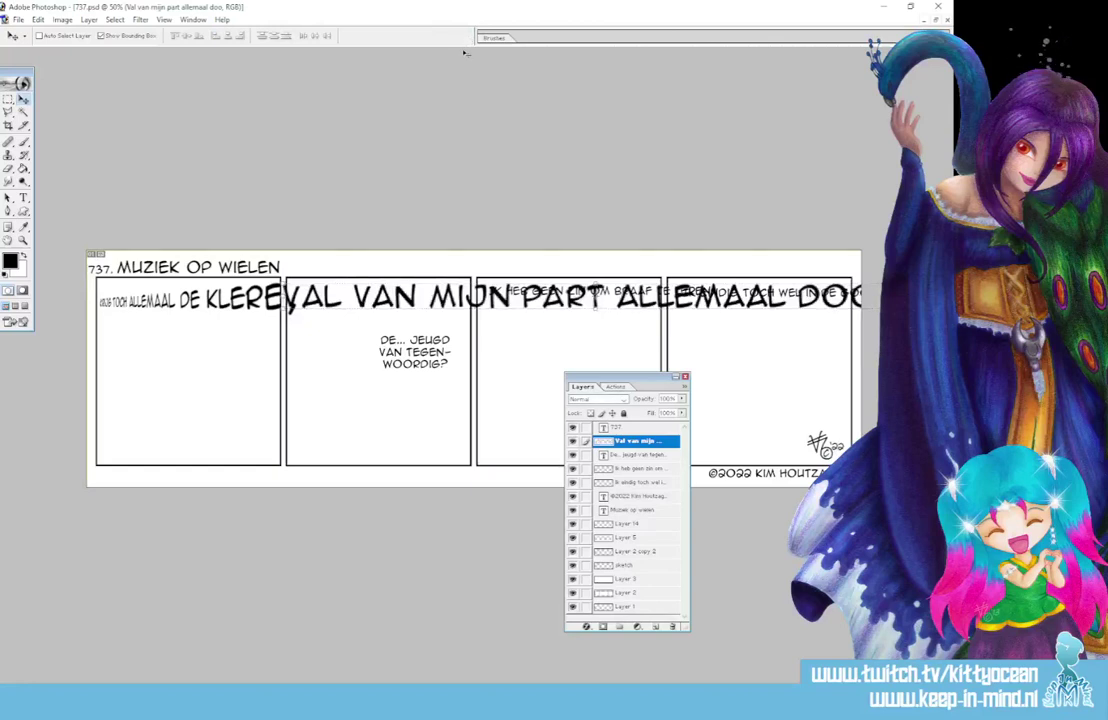
Nudge the "Val van mijn part" line slightly right and skew it so its letters grow taller towards the end
{"action": "key", "text": "ctrl+minus"}
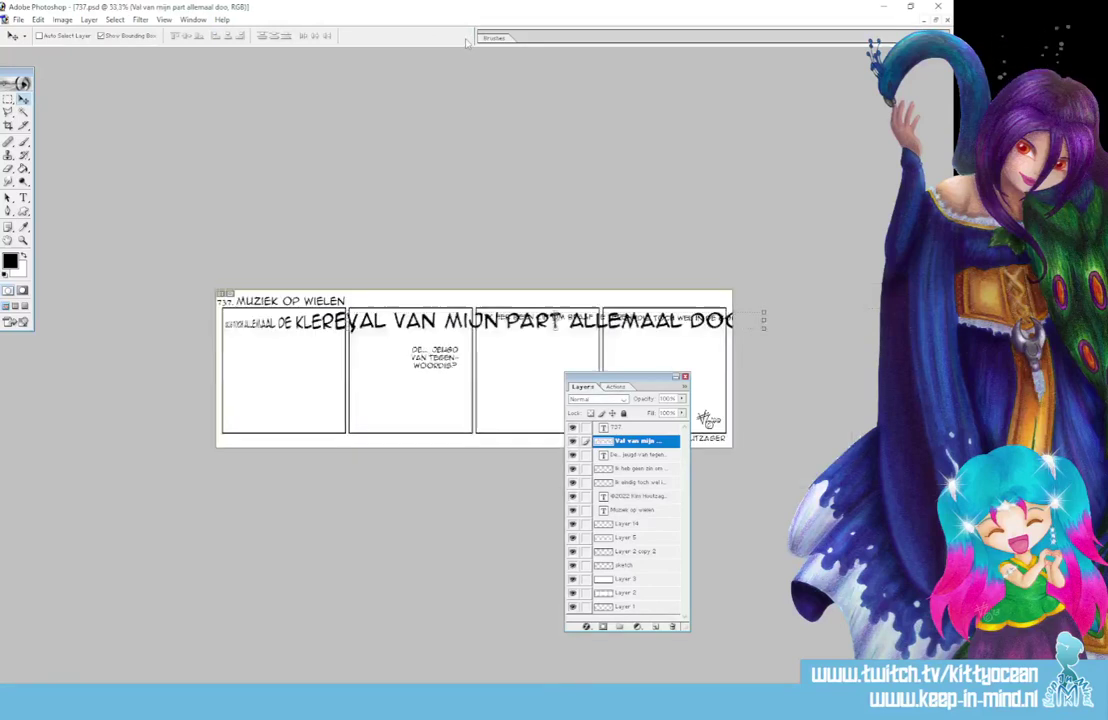
{"action": "left_click_drag", "start_coordinate": [497, 322], "coordinate": [502, 322]}
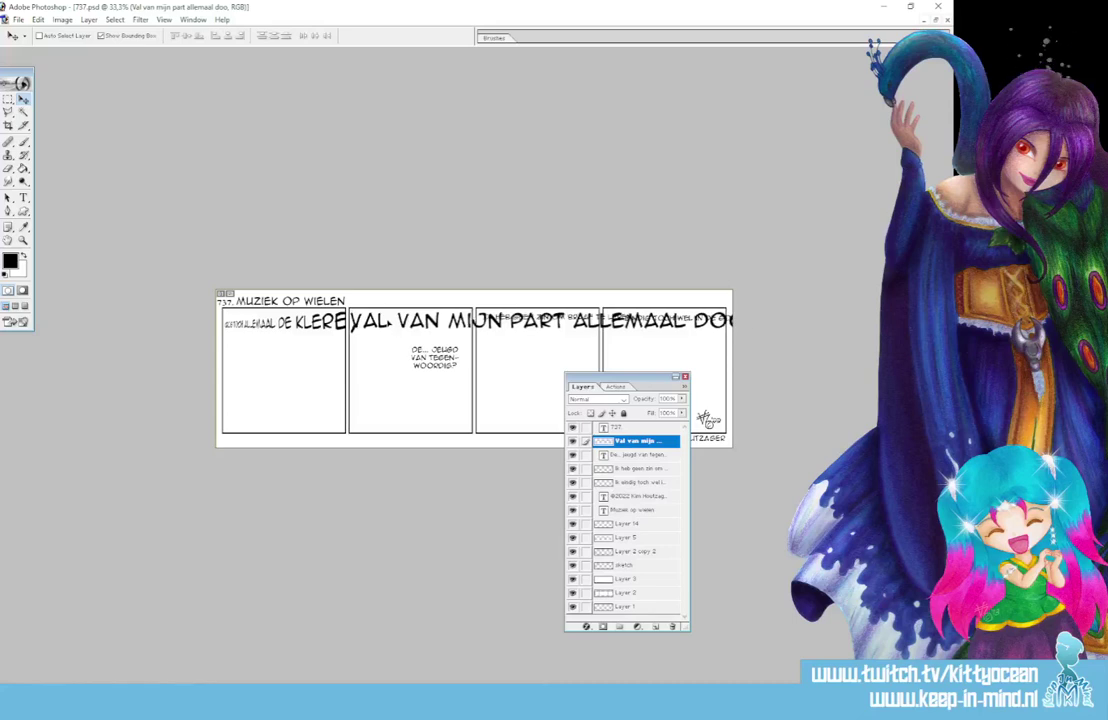
{"action": "left_click", "coordinate": [70, 19]}
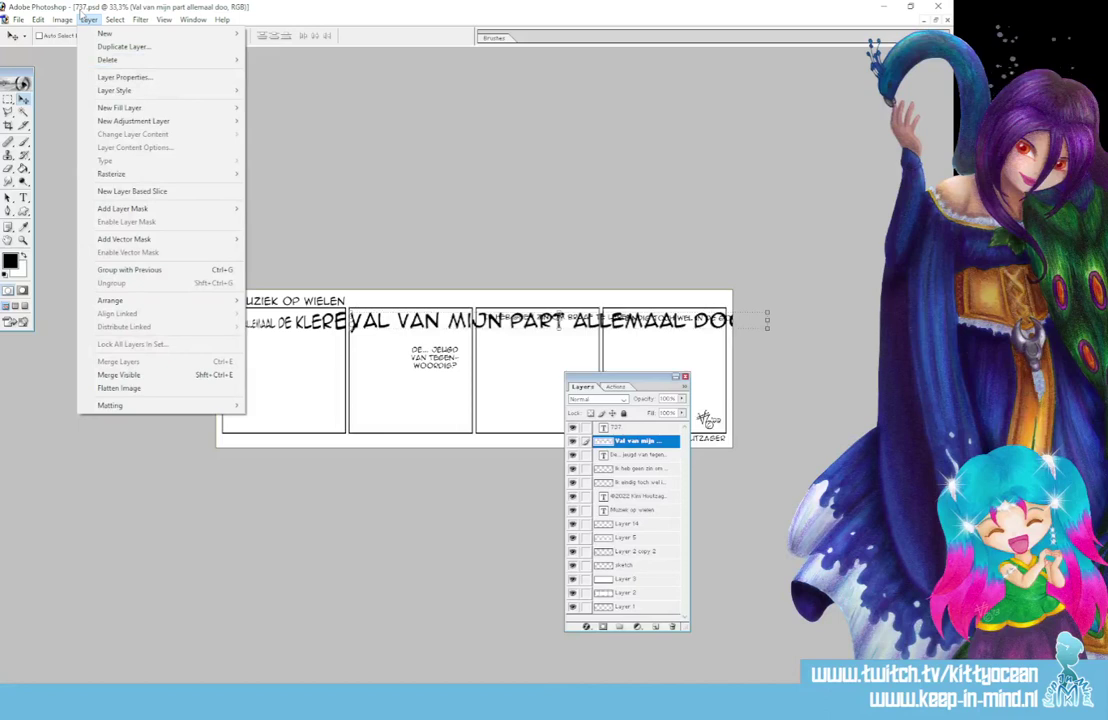
{"action": "left_click", "coordinate": [68, 20]}
{"action": "left_click", "coordinate": [37, 19]}
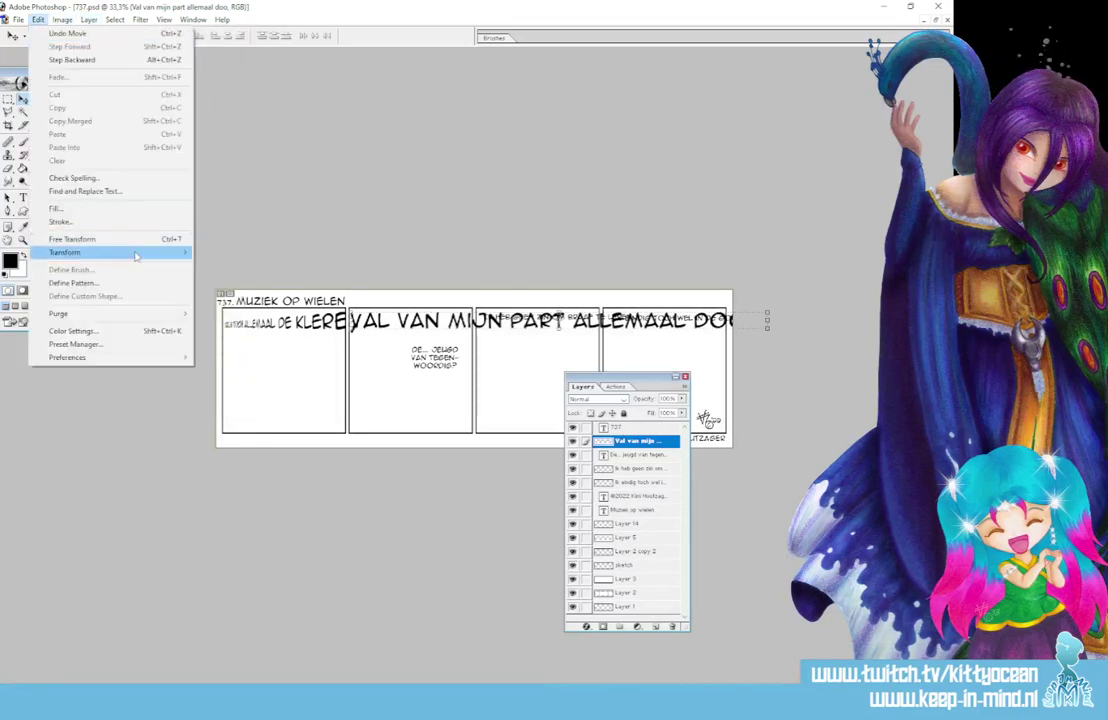
{"action": "mouse_move", "coordinate": [150, 252]}
{"action": "left_click", "coordinate": [268, 296]}
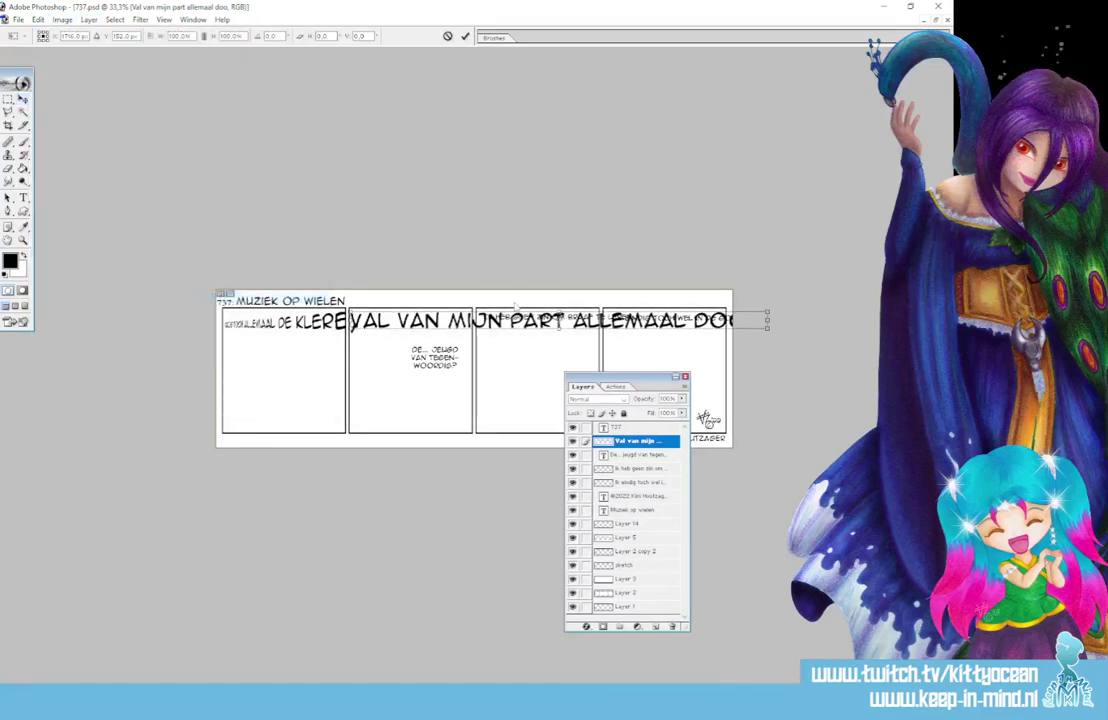
{"action": "left_click_drag", "start_coordinate": [775, 322], "coordinate": [777, 270]}
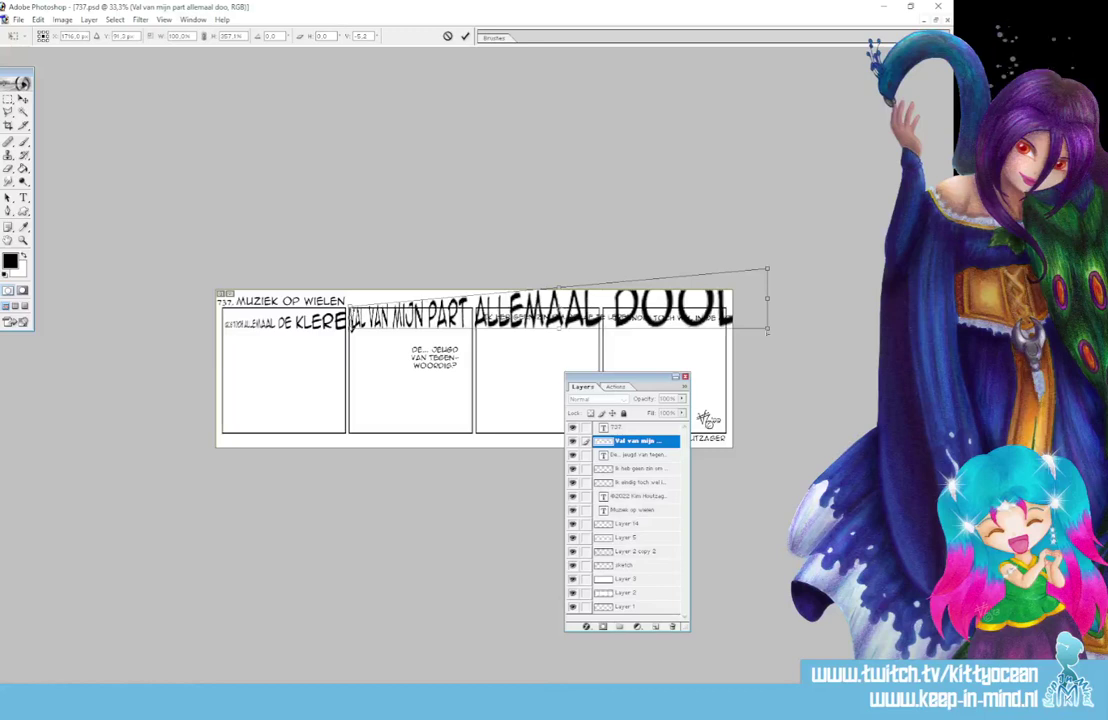
Stretch the skewed "Val van mijn part" line wider beyond the fourth panel, lower its end slightly and apply the transformation
{"action": "left_click_drag", "start_coordinate": [767, 330], "coordinate": [800, 330]}
{"action": "left_click_drag", "start_coordinate": [767, 270], "coordinate": [803, 270]}
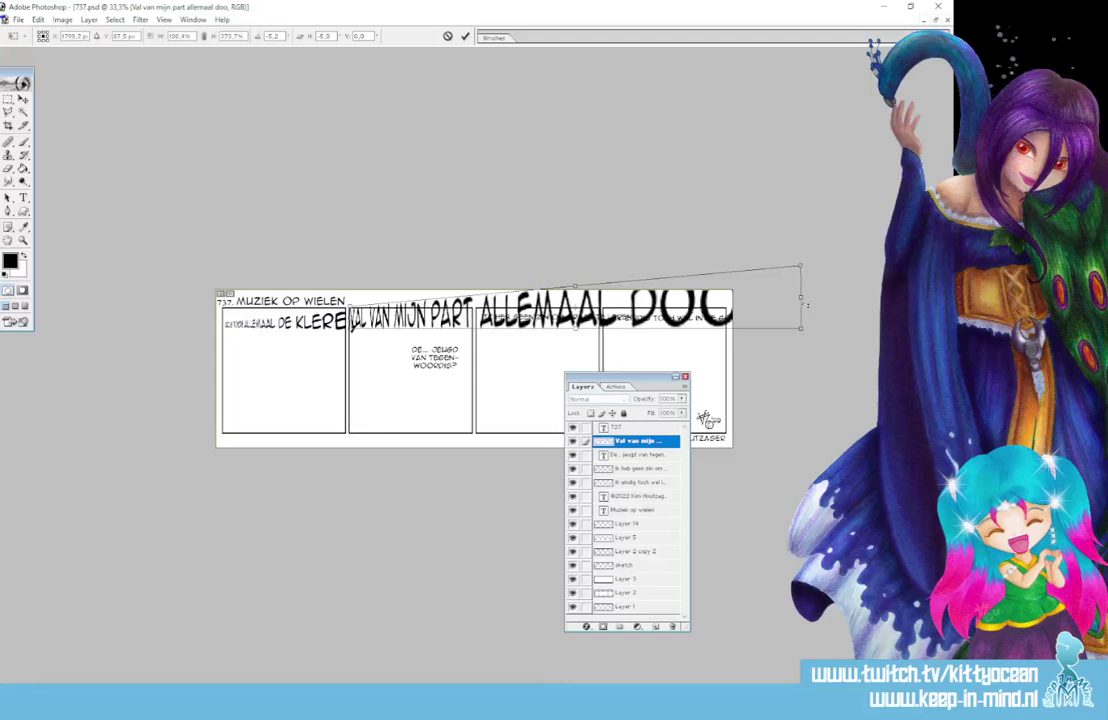
{"action": "left_click_drag", "start_coordinate": [808, 301], "coordinate": [816, 305]}
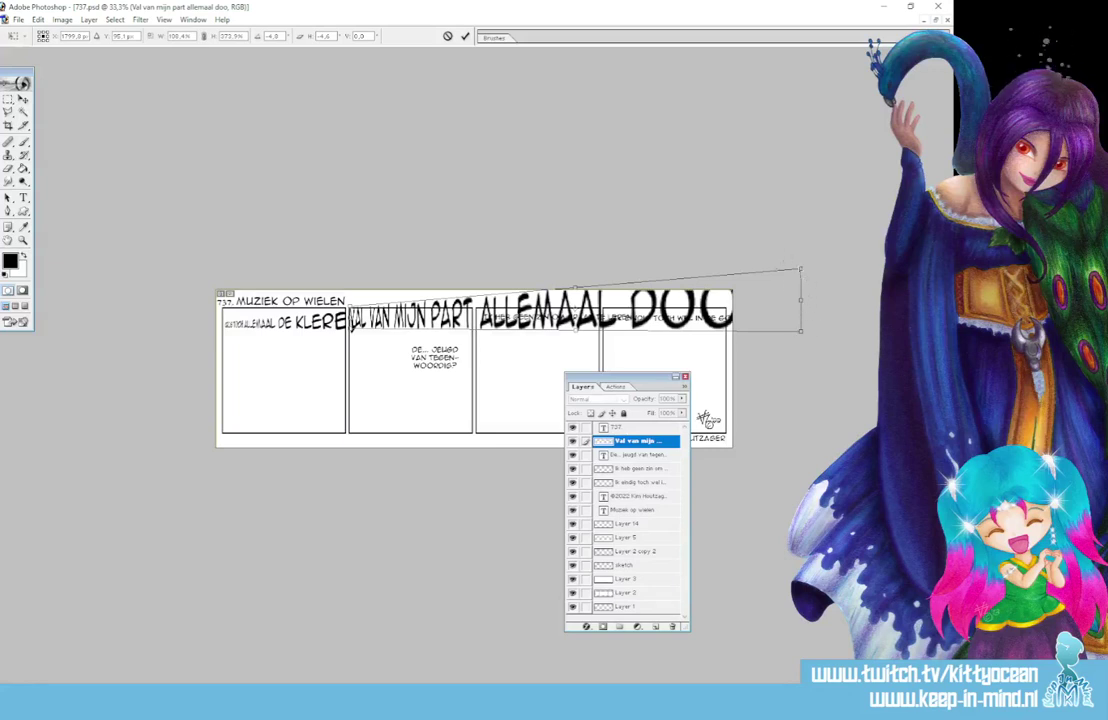
{"action": "left_click_drag", "start_coordinate": [800, 300], "coordinate": [822, 331]}
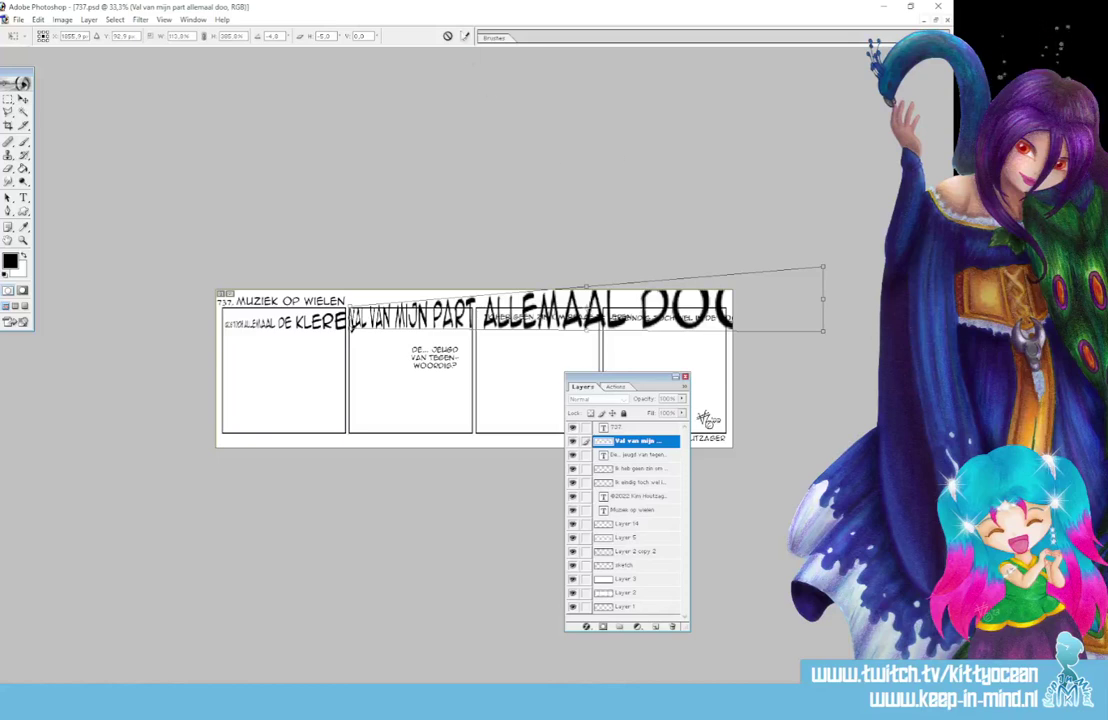
{"action": "left_click", "coordinate": [464, 36]}
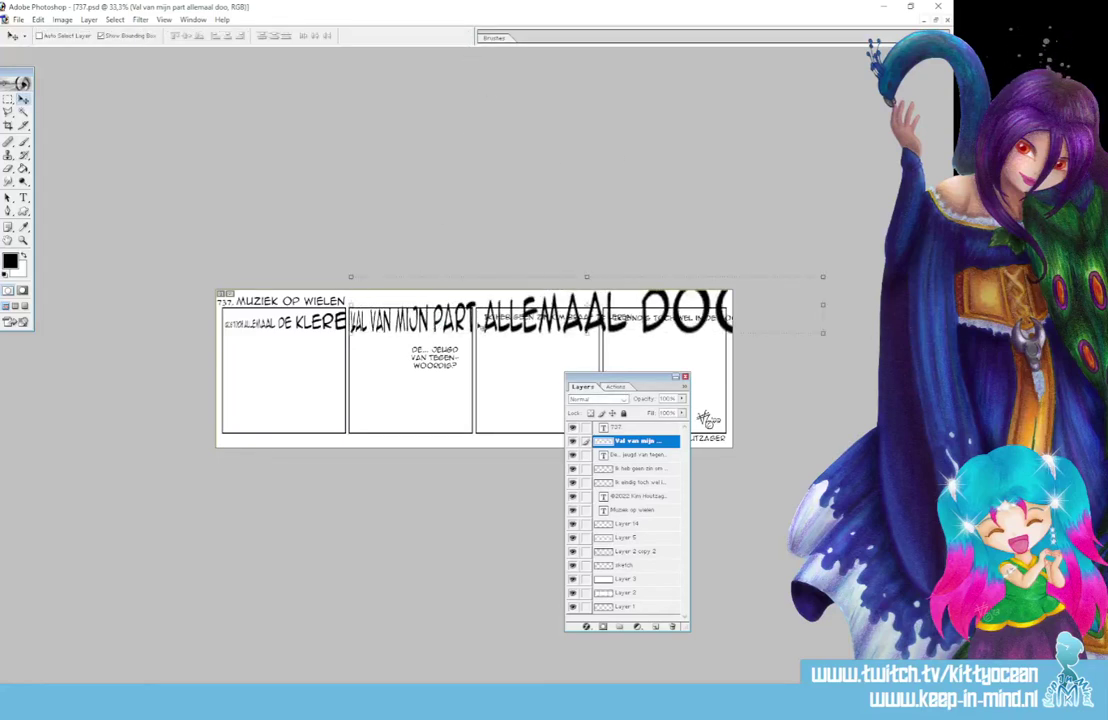
Rename the sketch layer as song1 and hide it, leaving the "Val van mijn part" line shown
{"action": "left_click", "coordinate": [572, 441]}
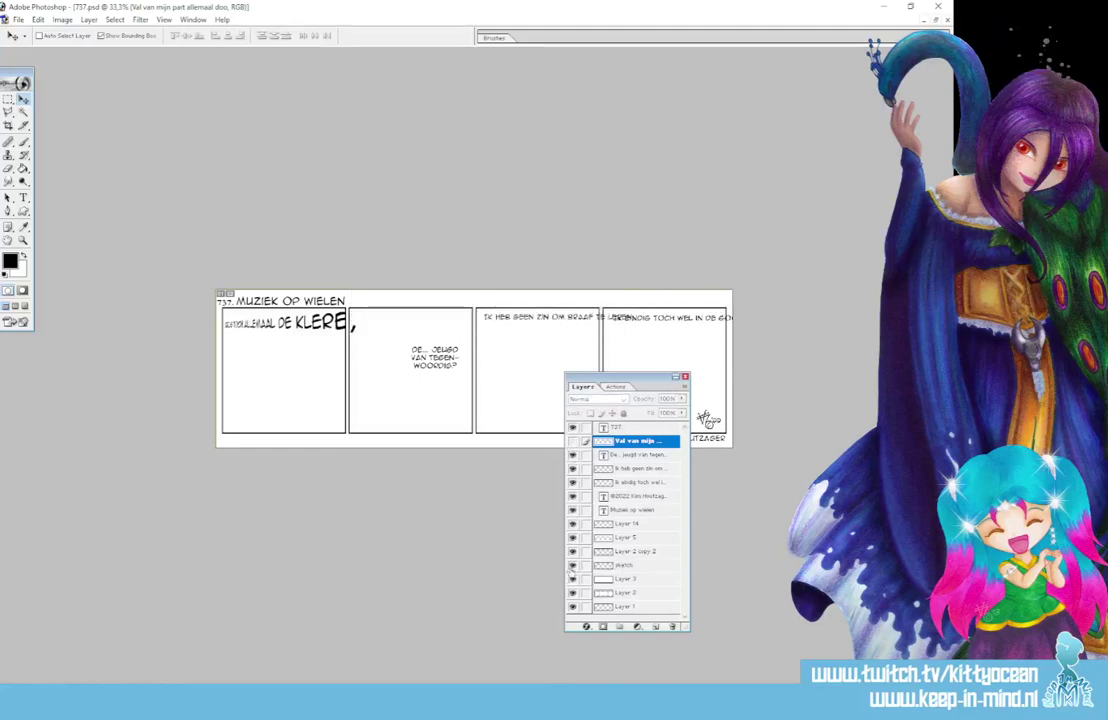
{"action": "double_click", "coordinate": [624, 565]}
{"action": "type", "text": "schets"}
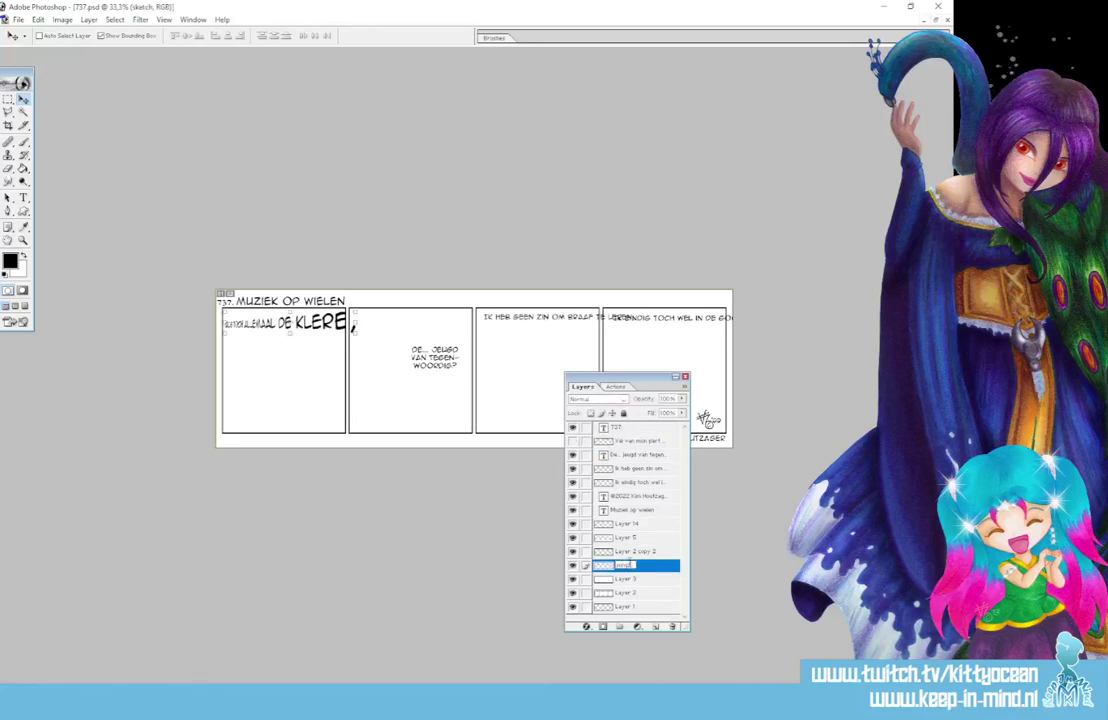
{"action": "key", "text": "Return"}
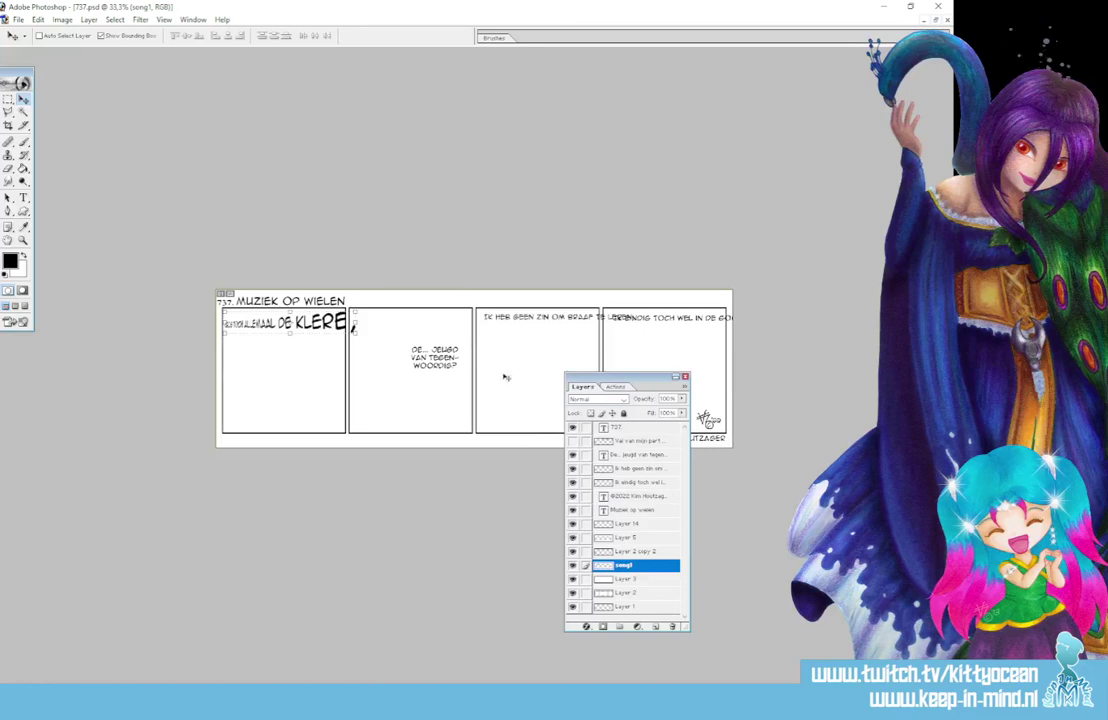
{"action": "left_click", "coordinate": [572, 565]}
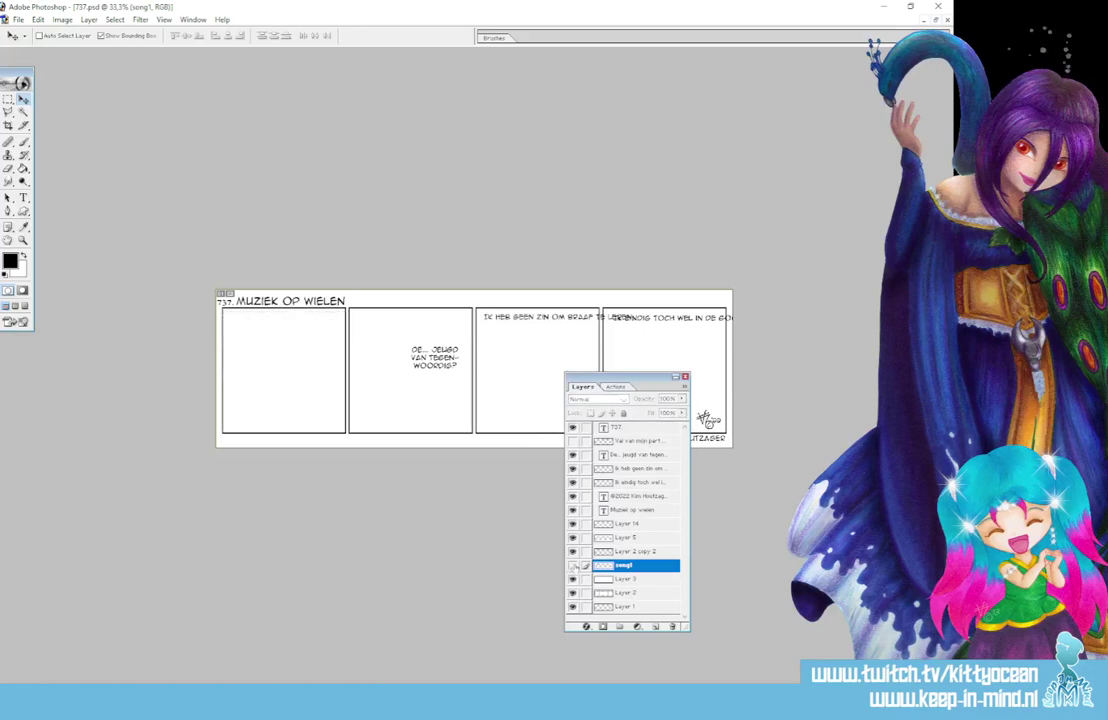
{"action": "left_click", "coordinate": [572, 440]}
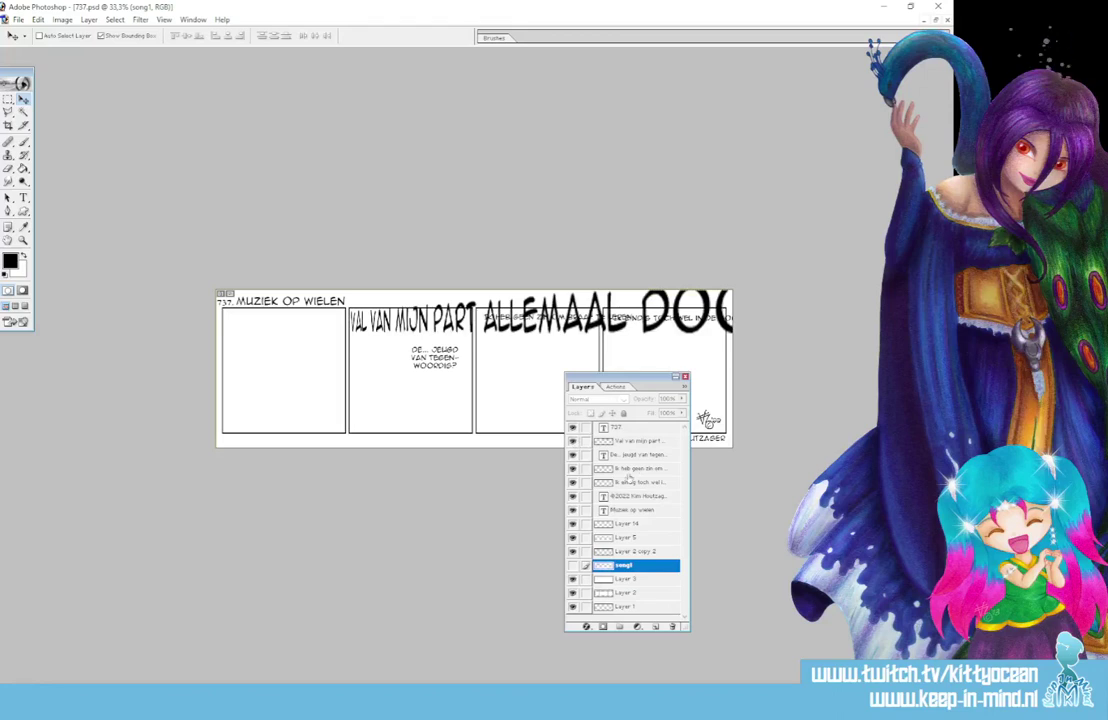
Scale the "Ik heb geen zin om braaf te leren" line proportionally to about 558%
{"action": "left_click", "coordinate": [648, 468]}
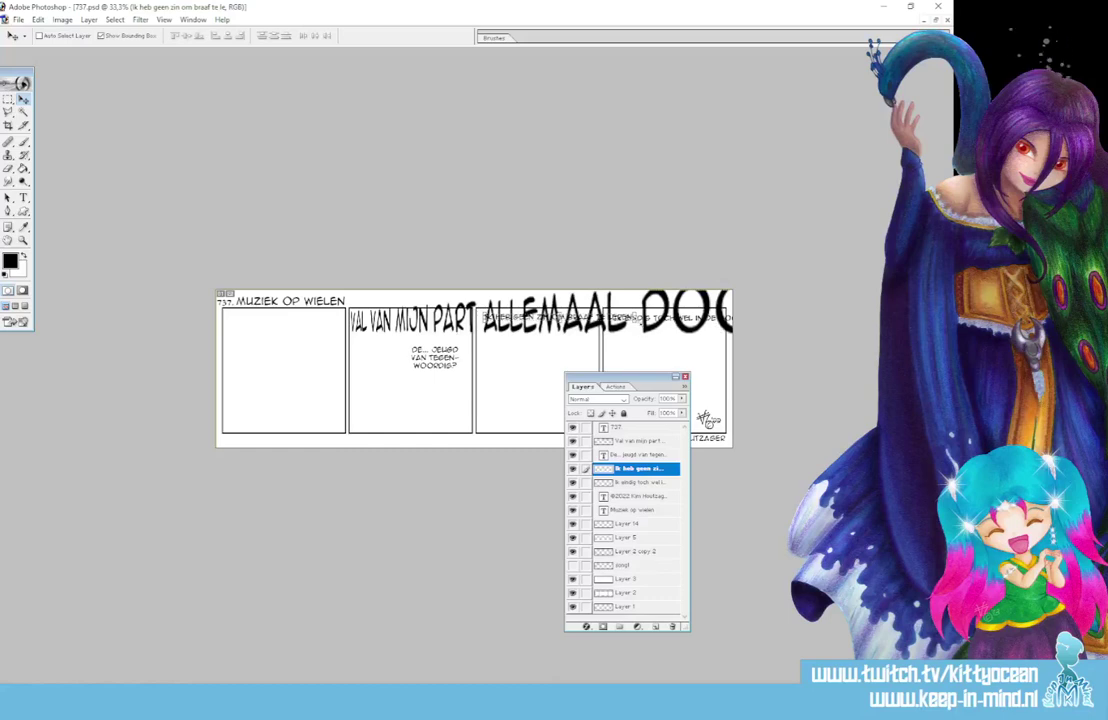
{"action": "left_click_drag", "start_coordinate": [637, 322], "coordinate": [893, 380]}
{"action": "left_click", "coordinate": [205, 36]}
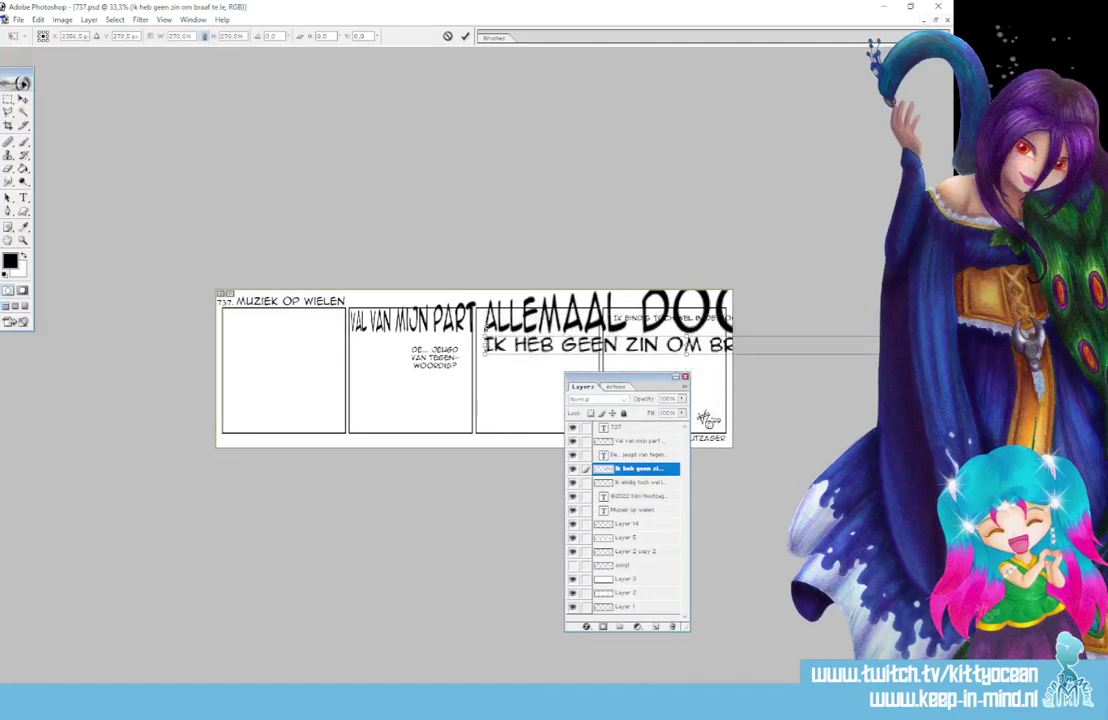
{"action": "left_click_drag", "start_coordinate": [484, 345], "coordinate": [53, 300]}
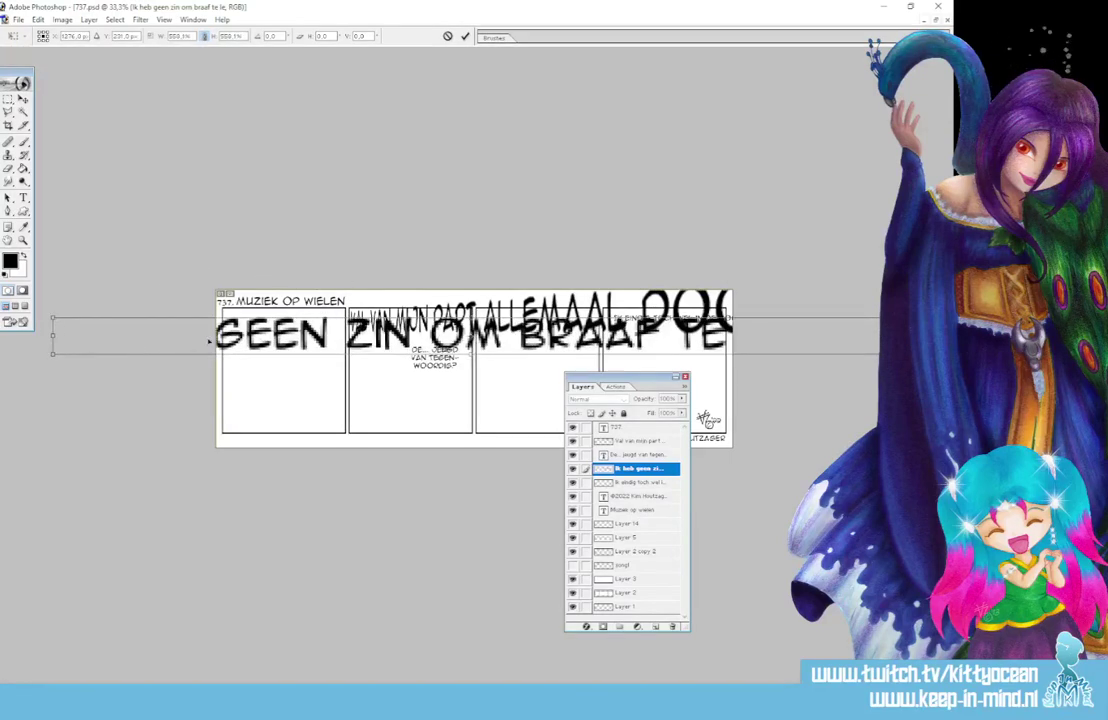
{"action": "left_click", "coordinate": [465, 37]}
Skew the "Ik heb geen zin" line so its letters shrink from the beginning to the end
{"action": "left_click", "coordinate": [42, 19]}
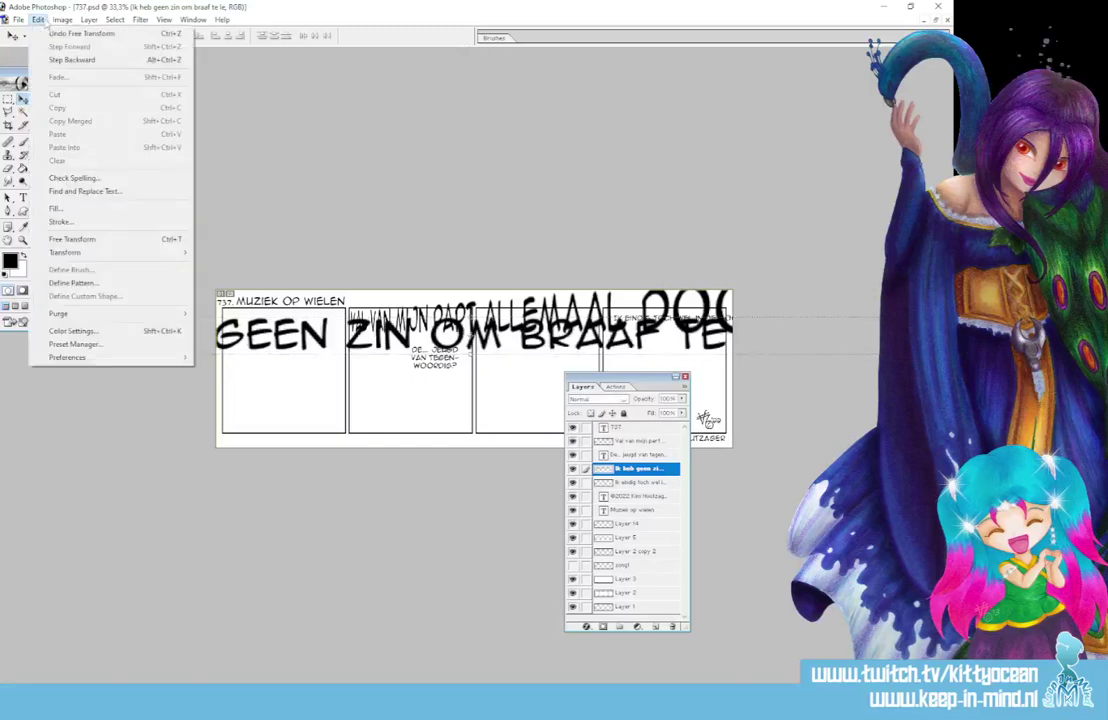
{"action": "mouse_move", "coordinate": [110, 252]}
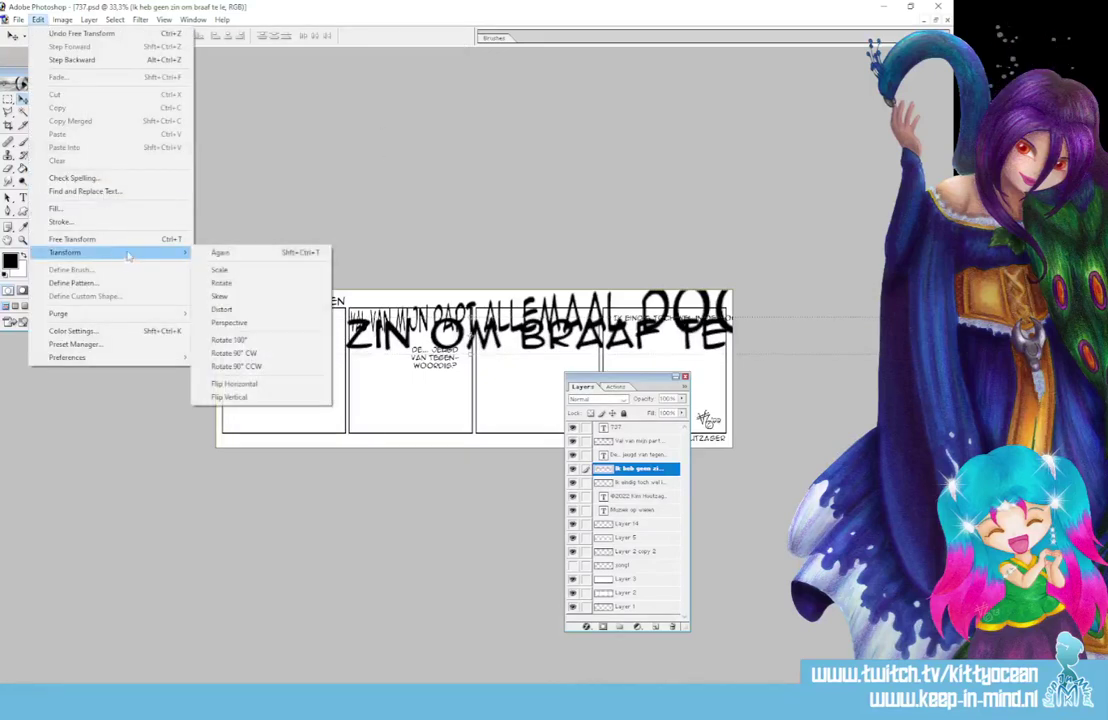
{"action": "left_click", "coordinate": [255, 297]}
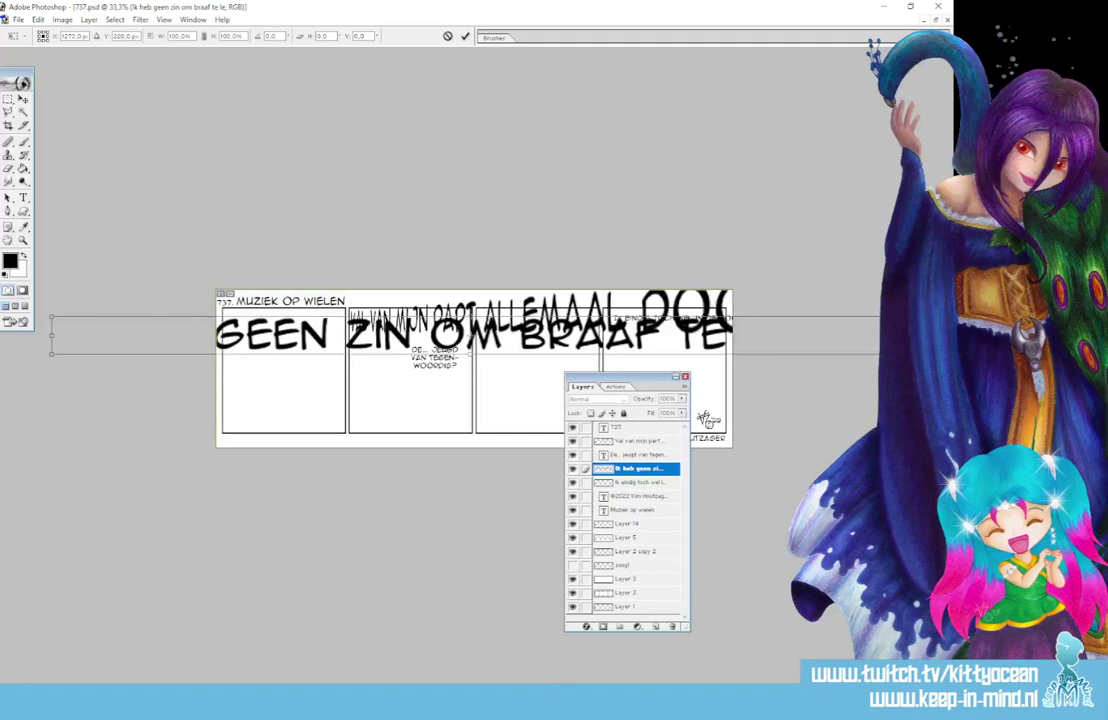
{"action": "left_click_drag", "start_coordinate": [888, 317], "coordinate": [888, 343]}
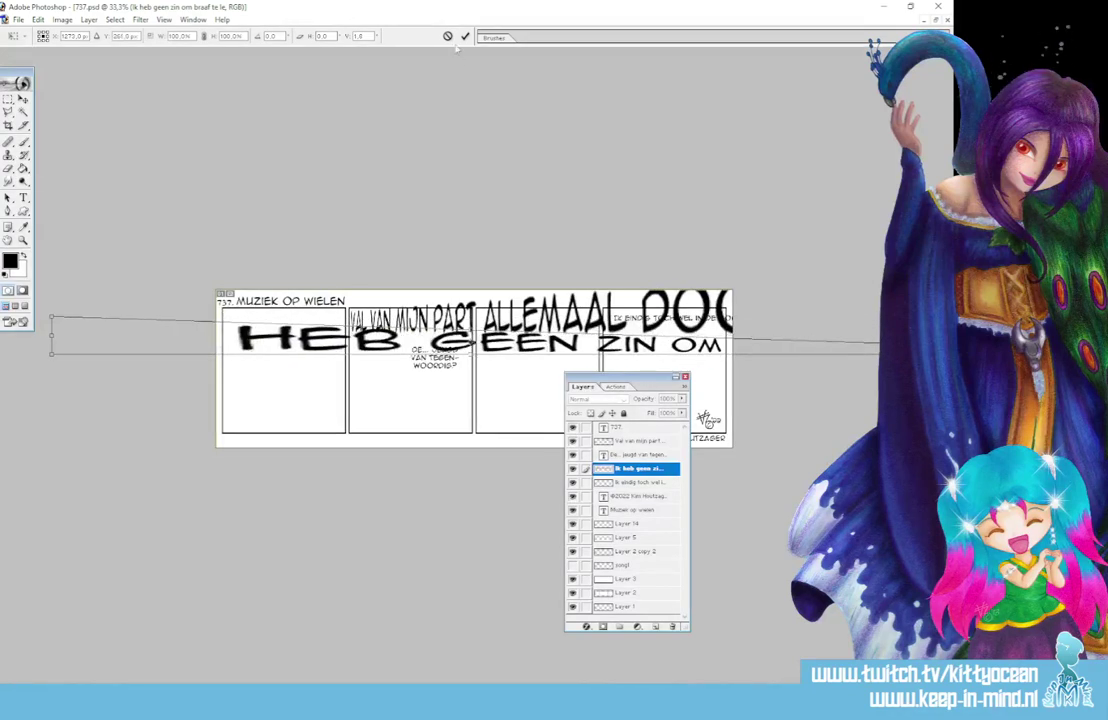
{"action": "key", "text": "Return"}
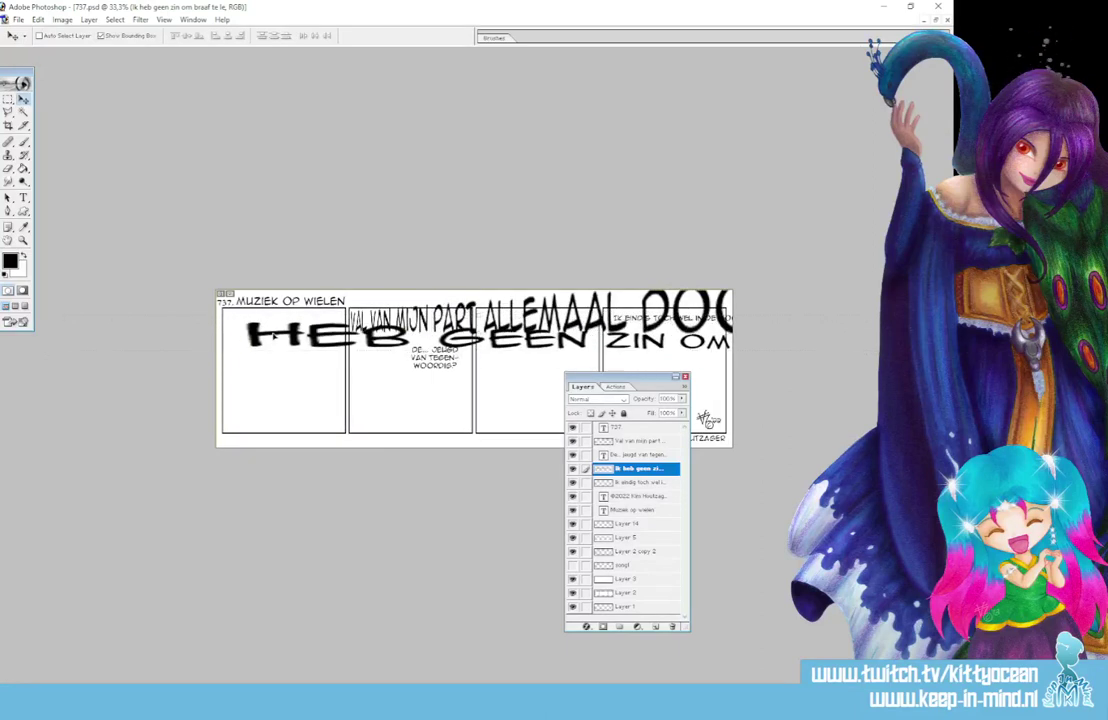
Narrow the "Ik heb geen zin" line to 45.7% width and place its start at the third panel's left edge
{"action": "left_click_drag", "start_coordinate": [58, 333], "coordinate": [392, 334]}
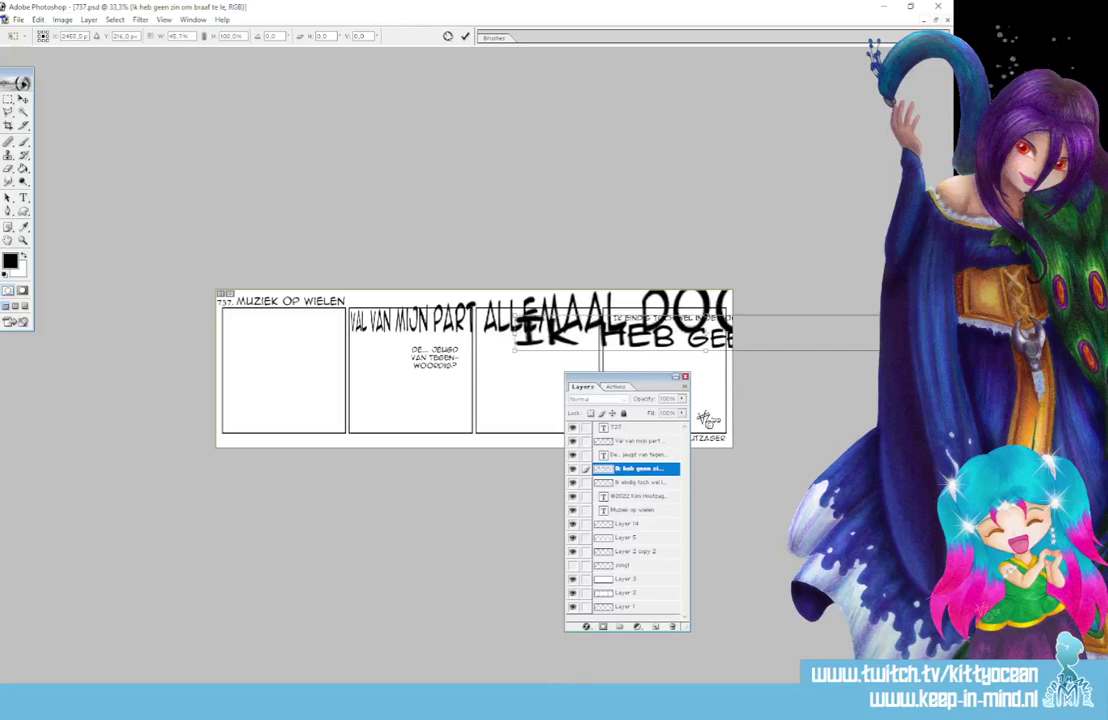
{"action": "left_click", "coordinate": [466, 37]}
{"action": "left_click_drag", "start_coordinate": [566, 326], "coordinate": [518, 319]}
{"action": "left_click_drag", "start_coordinate": [411, 264], "coordinate": [411, 264]}
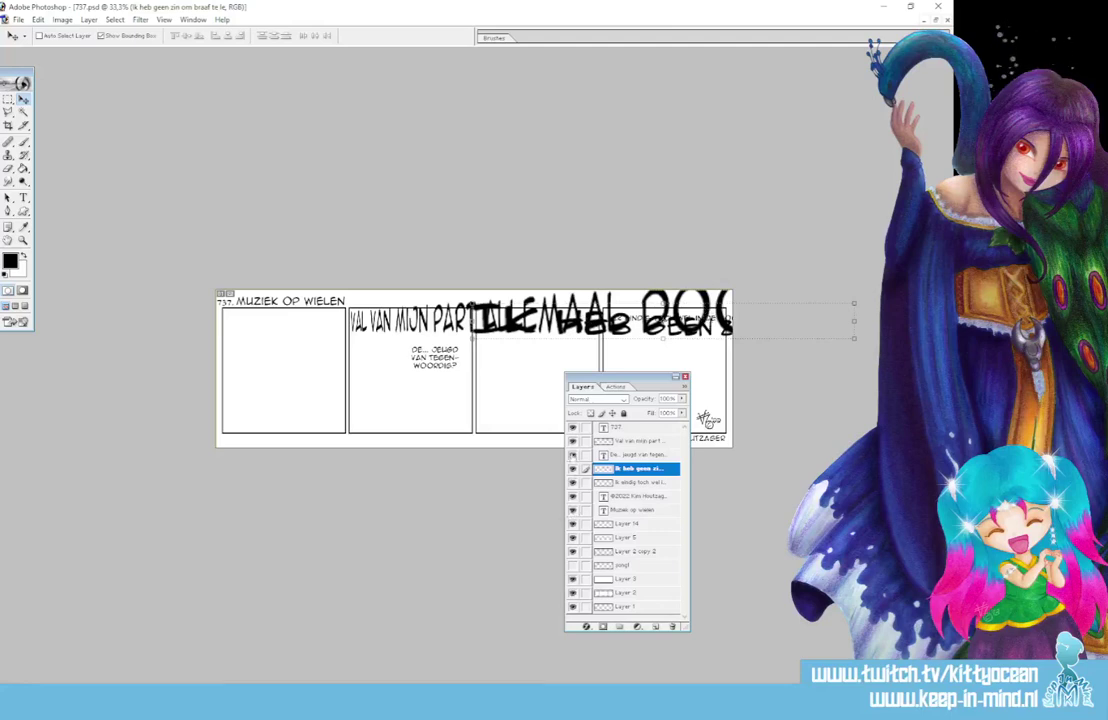
Hide the "Val van mijn part" line, move the "Ik eindig toch wel in de goot" line lower left and scale it proportionally to 329.4%
{"action": "left_click", "coordinate": [572, 441]}
{"action": "left_click", "coordinate": [657, 483]}
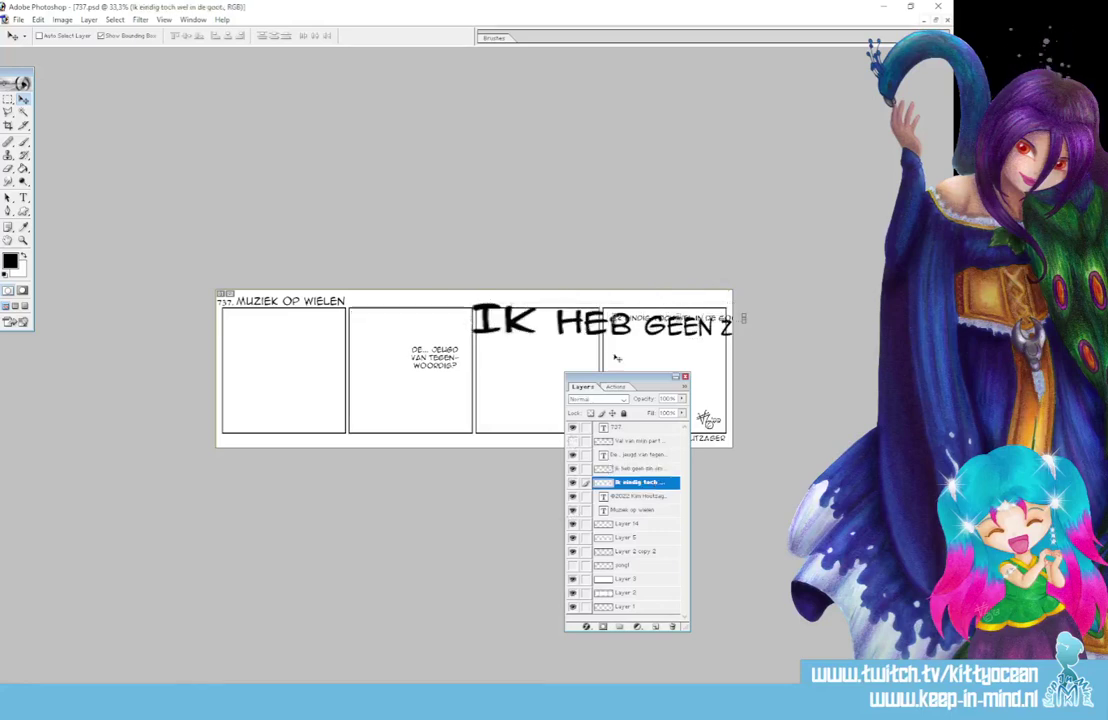
{"action": "left_click_drag", "start_coordinate": [686, 321], "coordinate": [531, 355]}
{"action": "key", "text": "ctrl+t"}
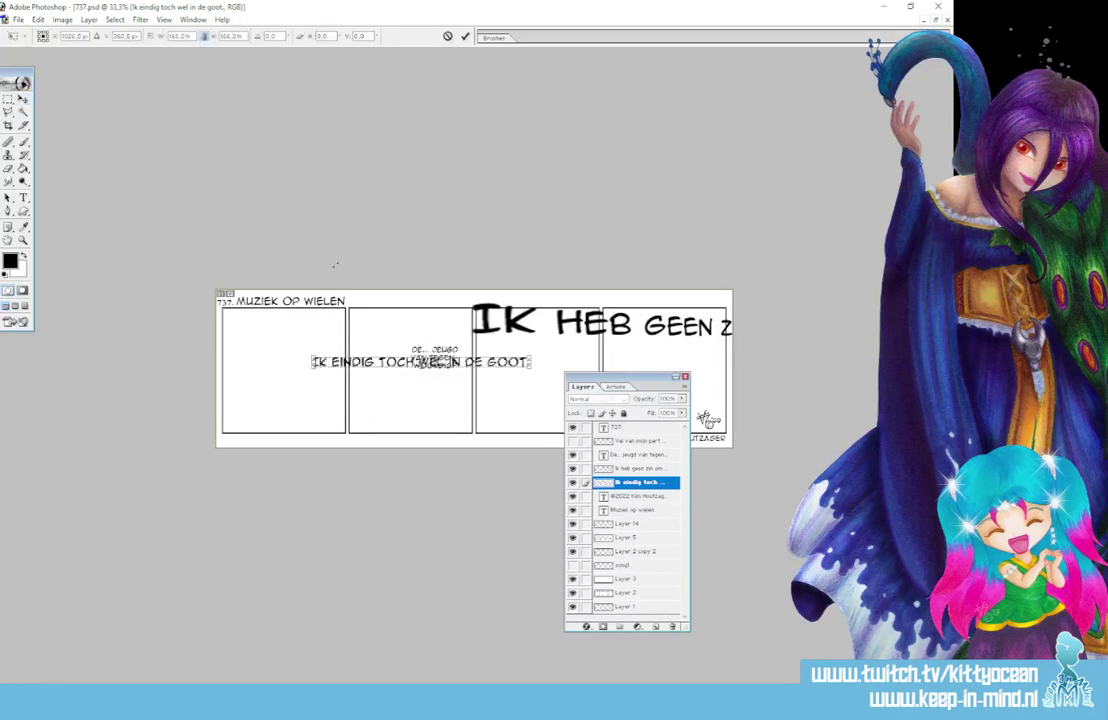
{"action": "left_click_drag", "start_coordinate": [312, 360], "coordinate": [52, 356]}
{"action": "left_click_drag", "start_coordinate": [531, 356], "coordinate": [415, 256]}
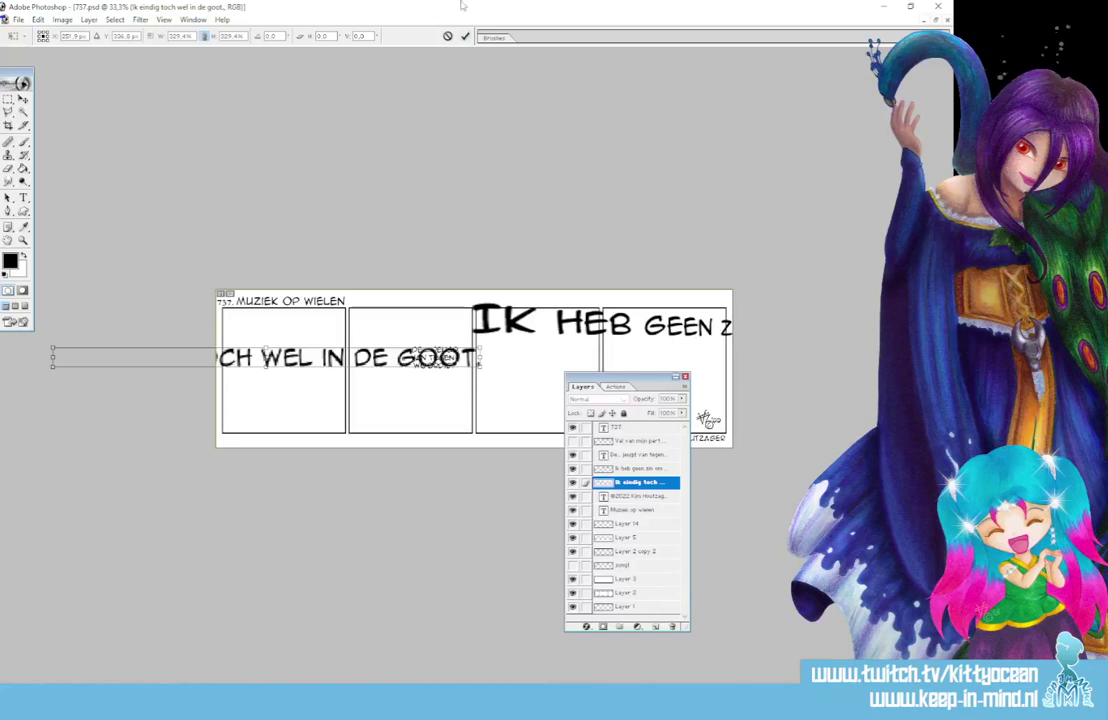
{"action": "key", "text": "Return"}
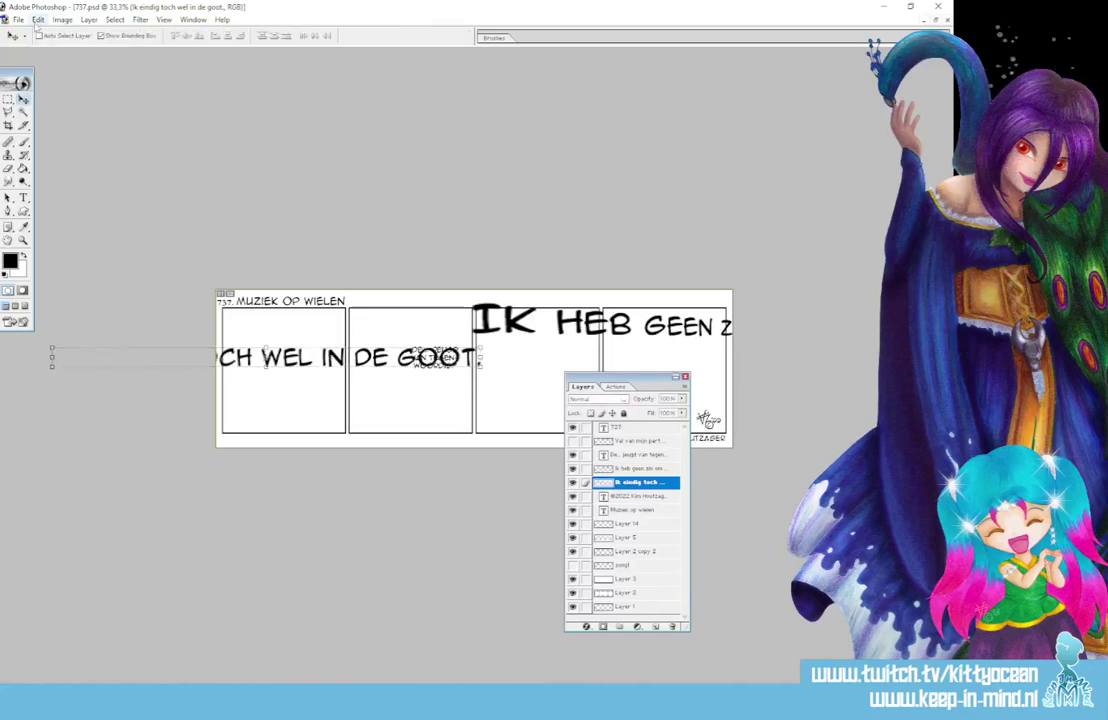
Skew the "Ik eindig toch wel in de goot" line so its letters shrink towards the end
{"action": "left_click", "coordinate": [37, 19]}
{"action": "mouse_move", "coordinate": [123, 252]}
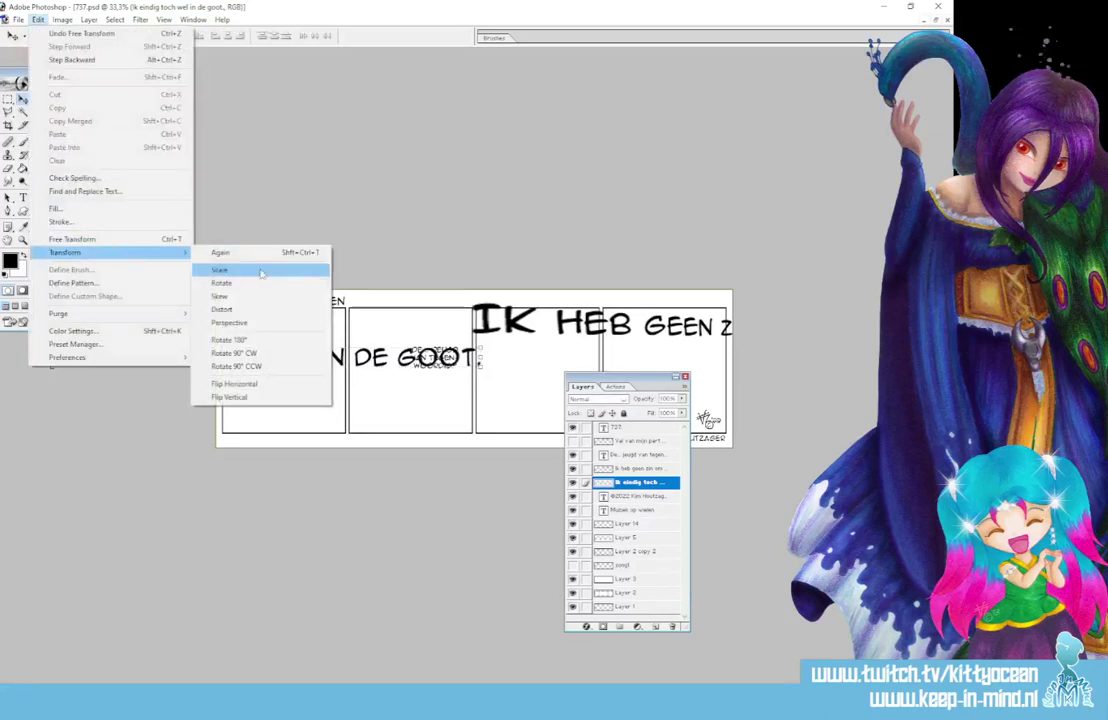
{"action": "left_click", "coordinate": [267, 297]}
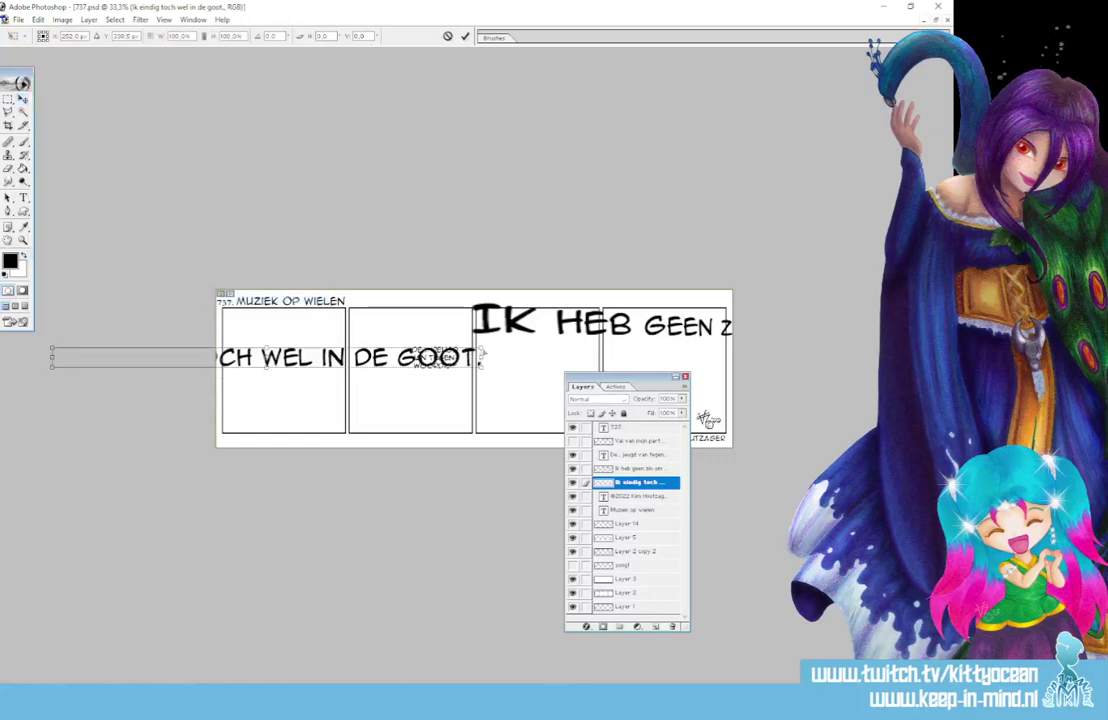
{"action": "left_click_drag", "start_coordinate": [481, 350], "coordinate": [482, 357]}
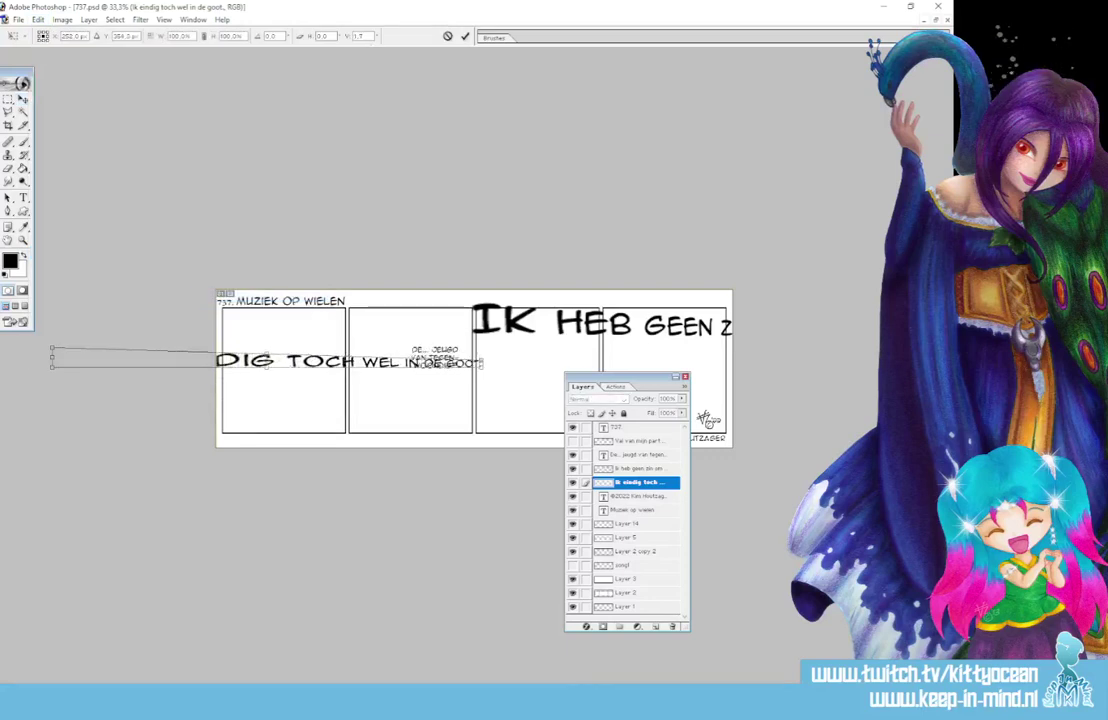
{"action": "key", "text": "Return"}
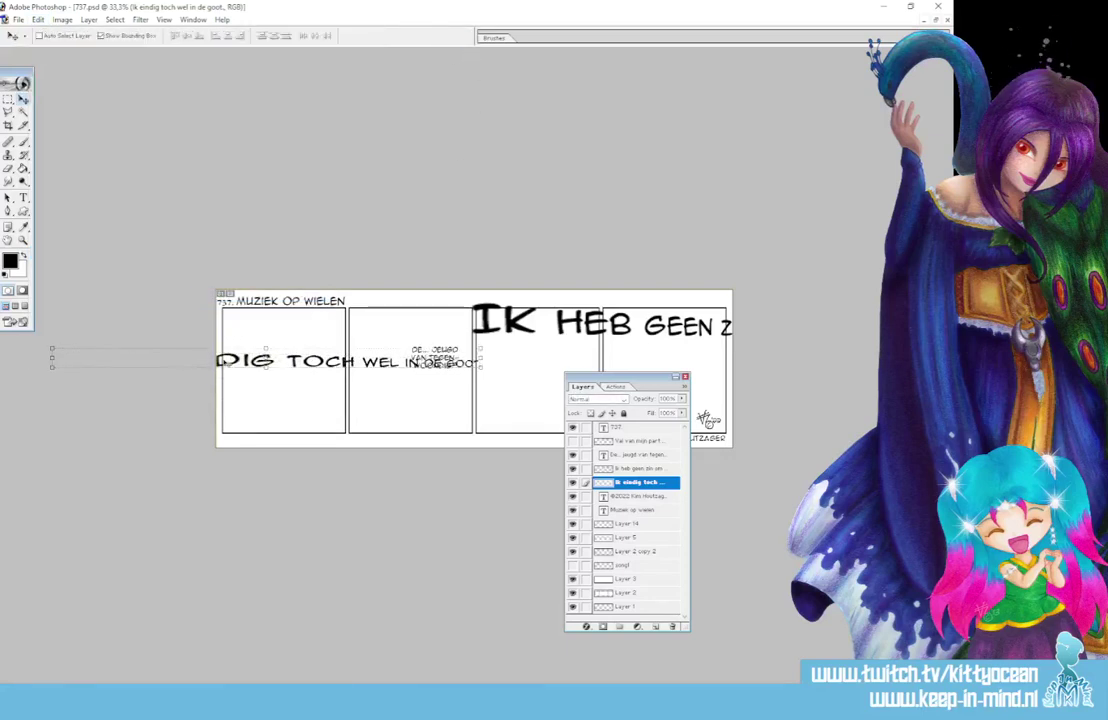
Scale the "Ik eindig toch wel in de goot" line to 51.2% width and 62.1% height, and place its start in the fourth panel
{"action": "left_click_drag", "start_coordinate": [228, 363], "coordinate": [422, 355]}
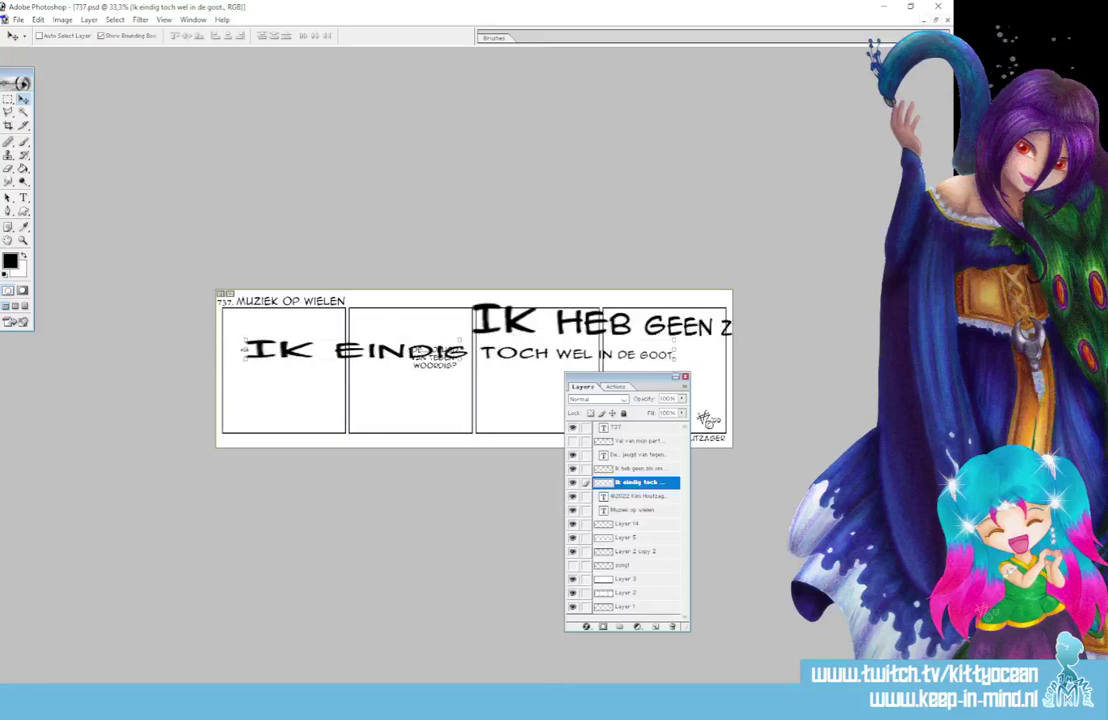
{"action": "left_click_drag", "start_coordinate": [243, 349], "coordinate": [385, 349]}
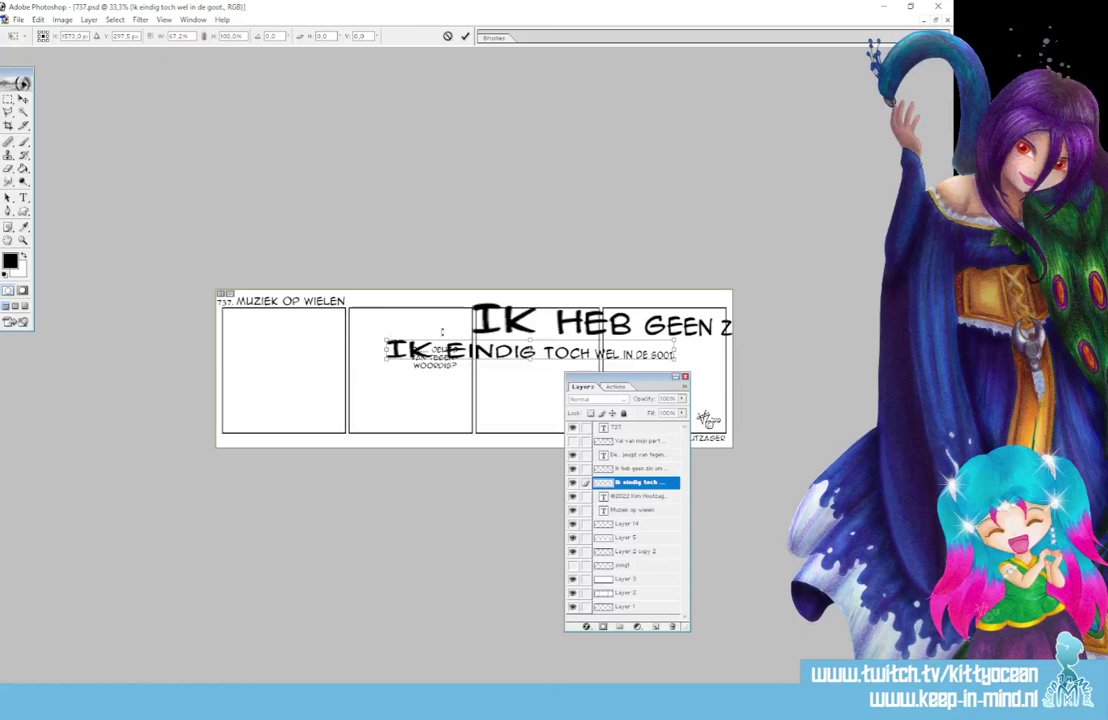
{"action": "left_click_drag", "start_coordinate": [530, 341], "coordinate": [530, 348]}
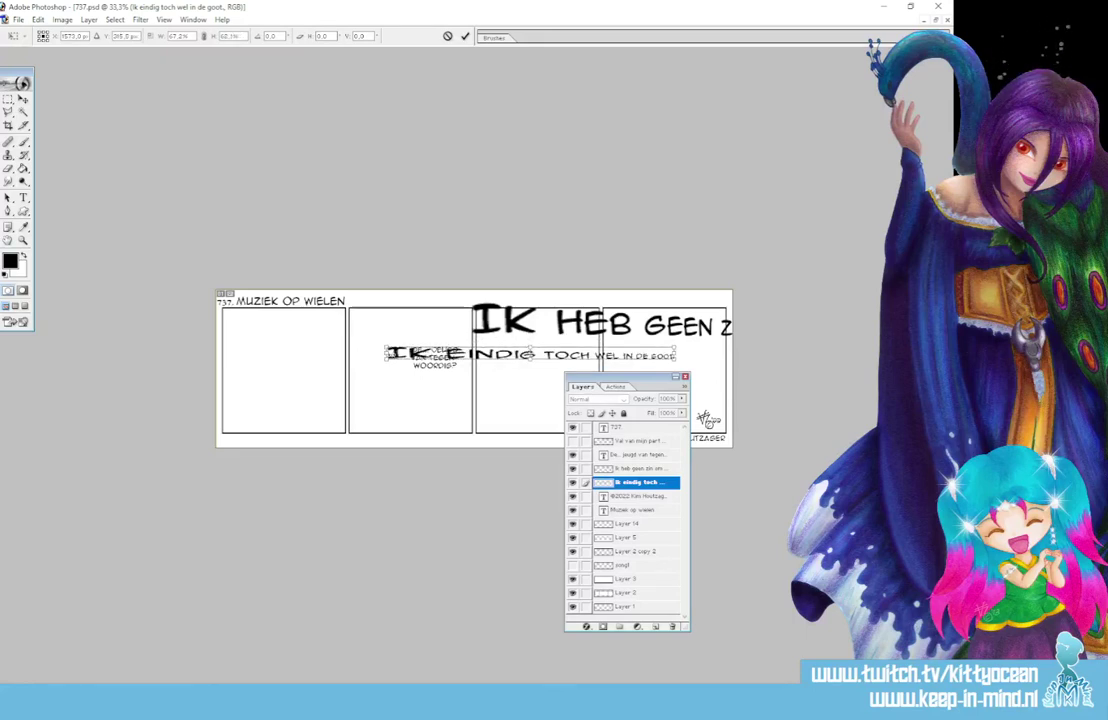
{"action": "left_click_drag", "start_coordinate": [386, 353], "coordinate": [455, 354]}
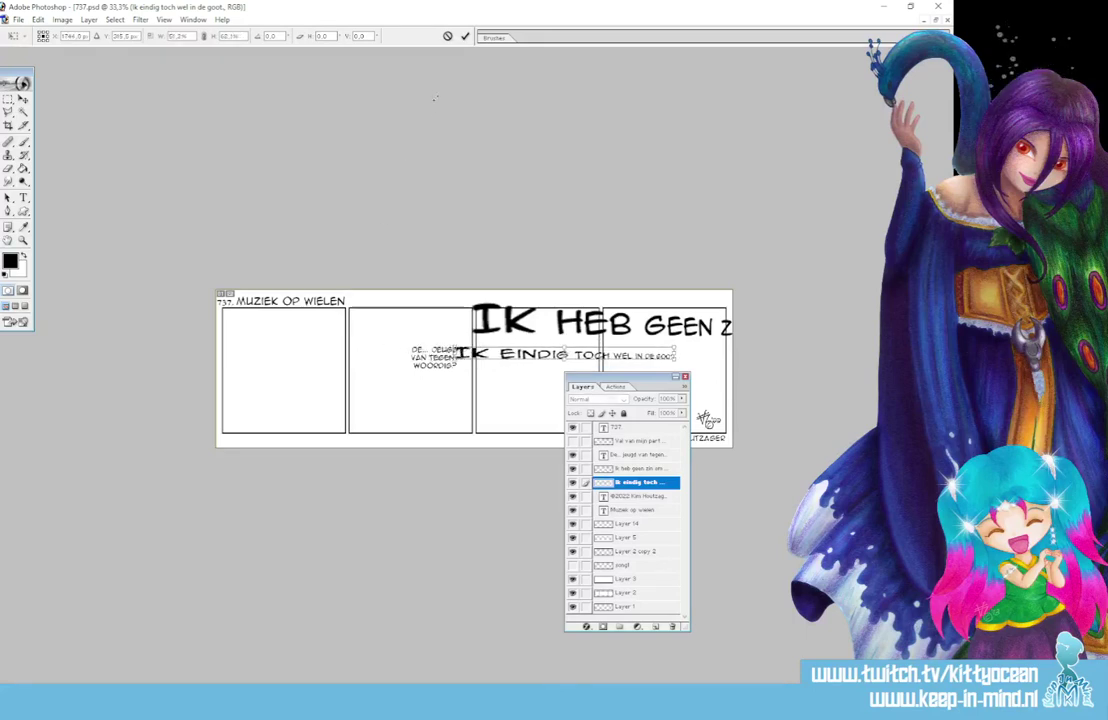
{"action": "left_click", "coordinate": [465, 36]}
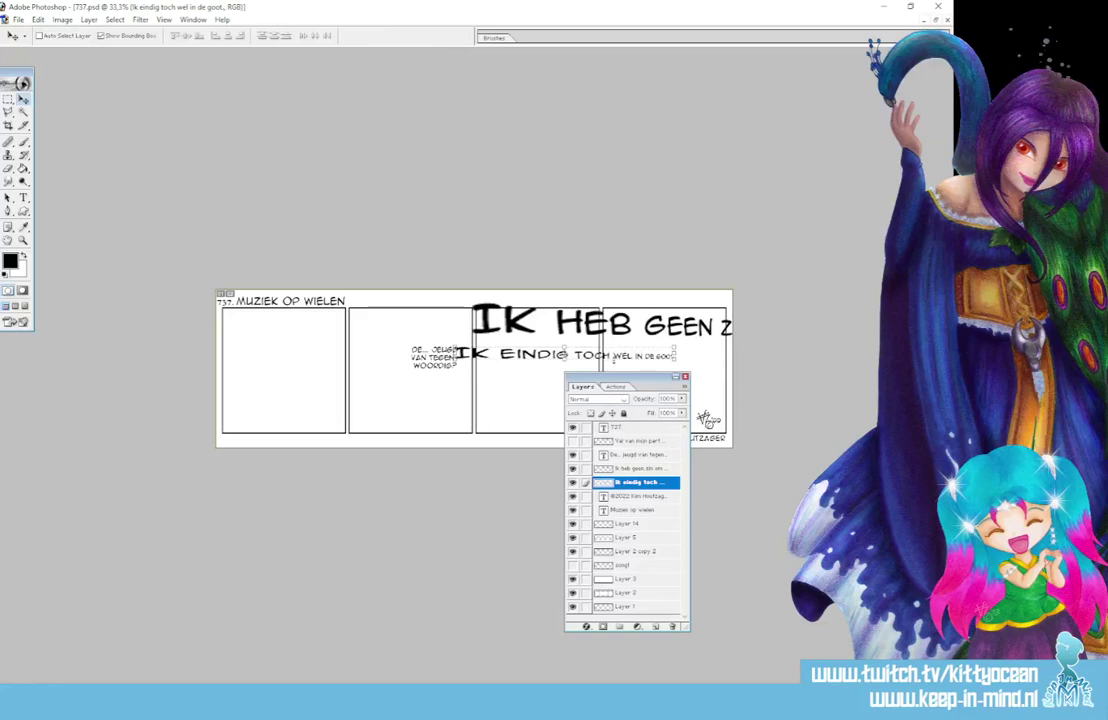
{"action": "left_click_drag", "start_coordinate": [621, 355], "coordinate": [766, 326]}
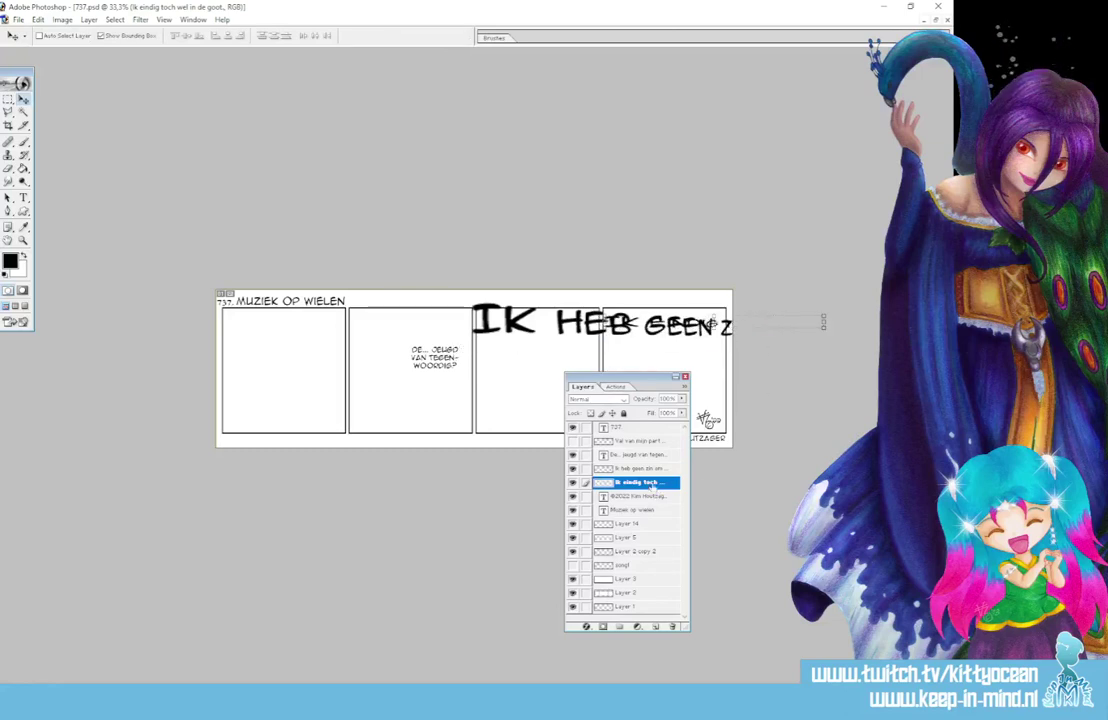
Move the three lyric line layers below Layer 2 copy 2 in the stack and show the hidden lyric layers
{"action": "left_click_drag", "start_coordinate": [651, 485], "coordinate": [632, 559]}
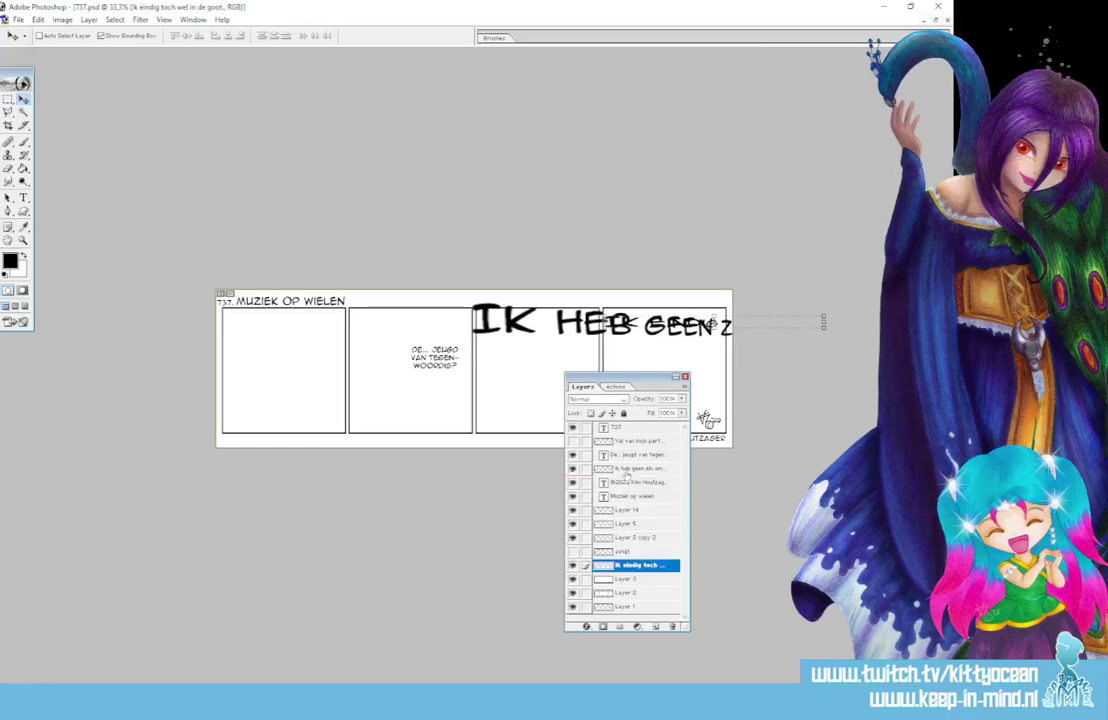
{"action": "left_click_drag", "start_coordinate": [626, 470], "coordinate": [630, 572]}
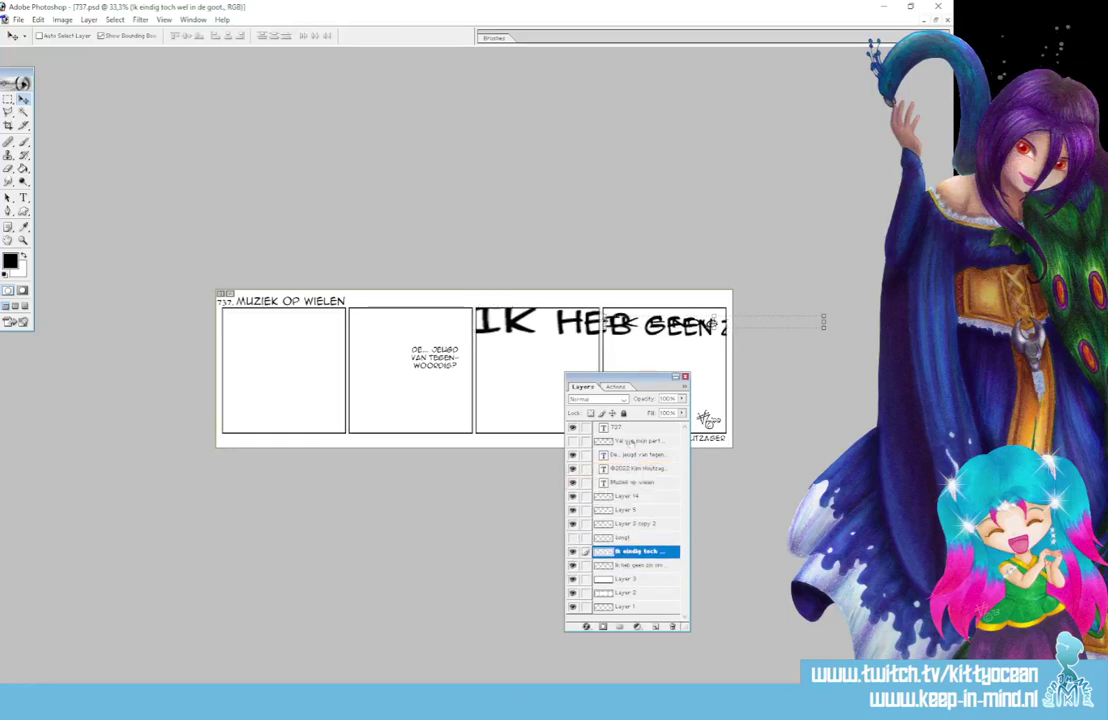
{"action": "left_click_drag", "start_coordinate": [630, 441], "coordinate": [639, 525]}
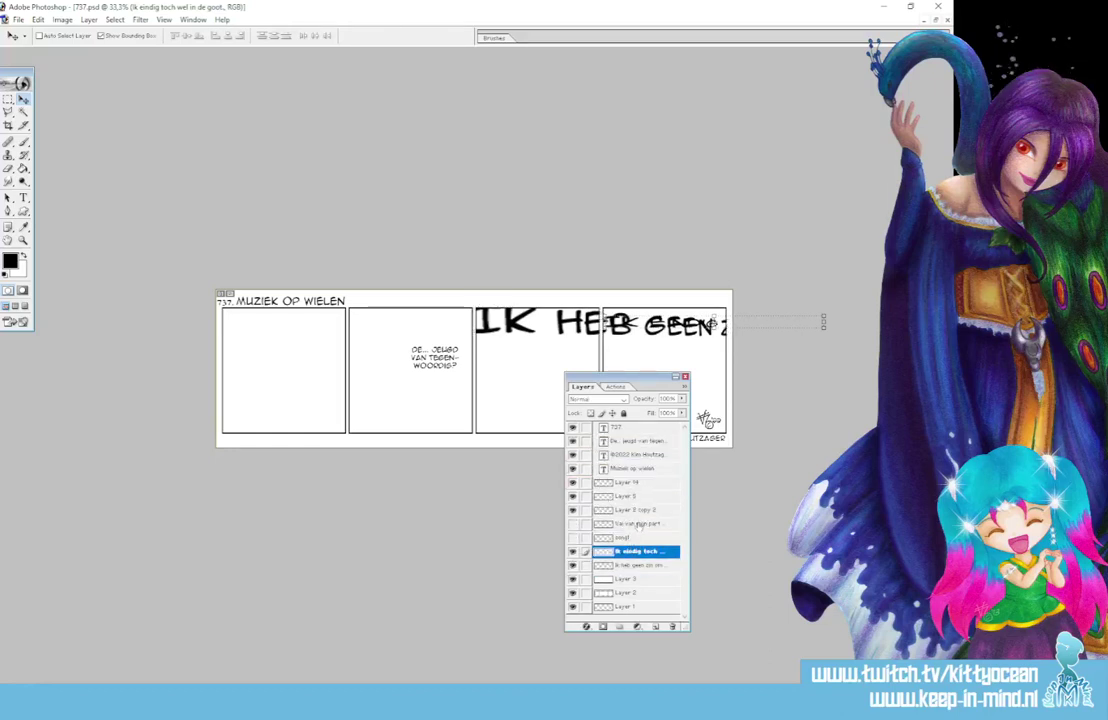
{"action": "left_click", "coordinate": [639, 524]}
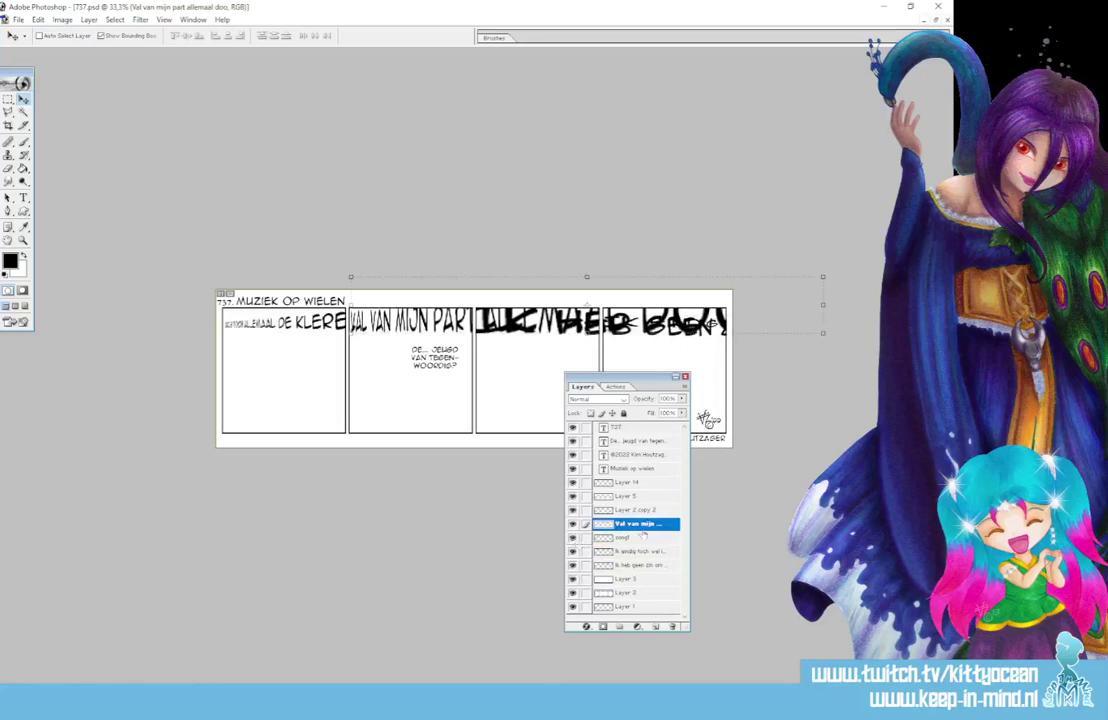
Add a layer mask to the "Val van mijn part" line, make black the foreground colour and switch to the song1 layer
{"action": "left_click", "coordinate": [604, 627]}
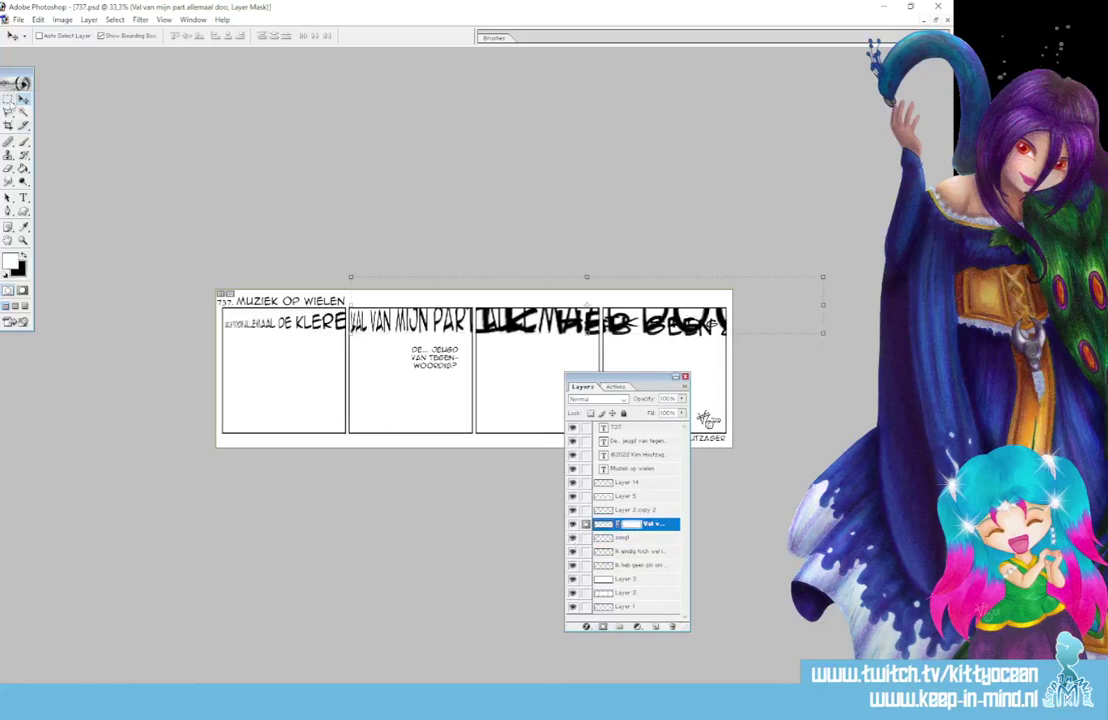
{"action": "key", "text": "m"}
{"action": "left_click_drag", "start_coordinate": [350, 304], "coordinate": [388, 337]}
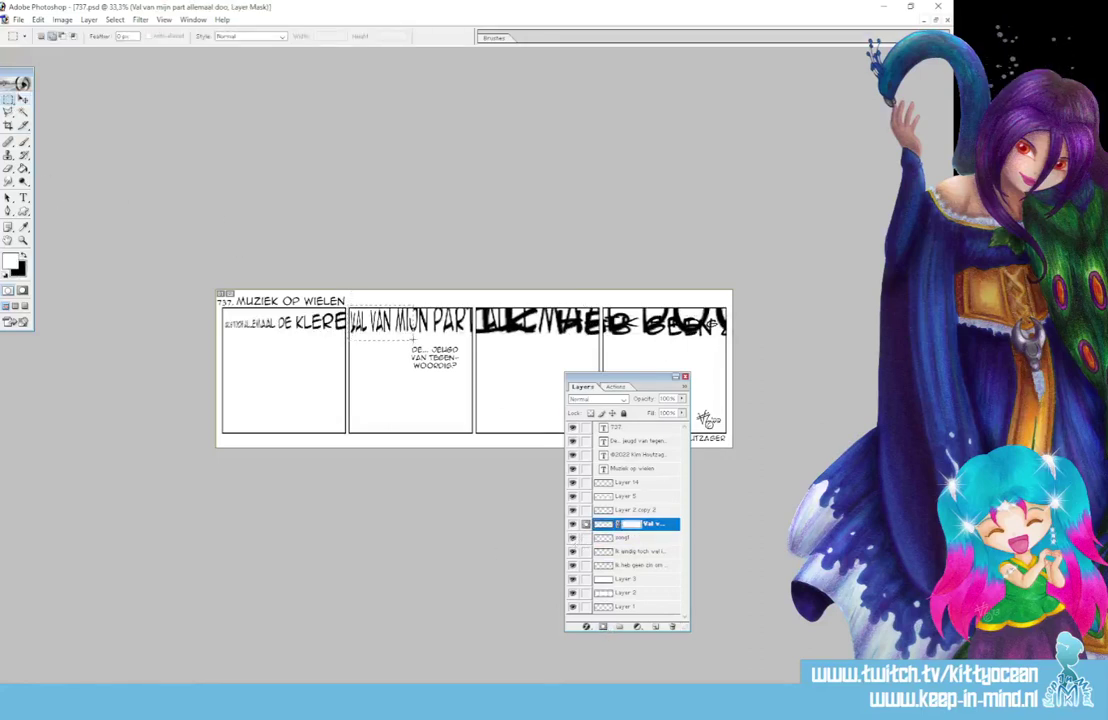
{"action": "key", "text": "g"}
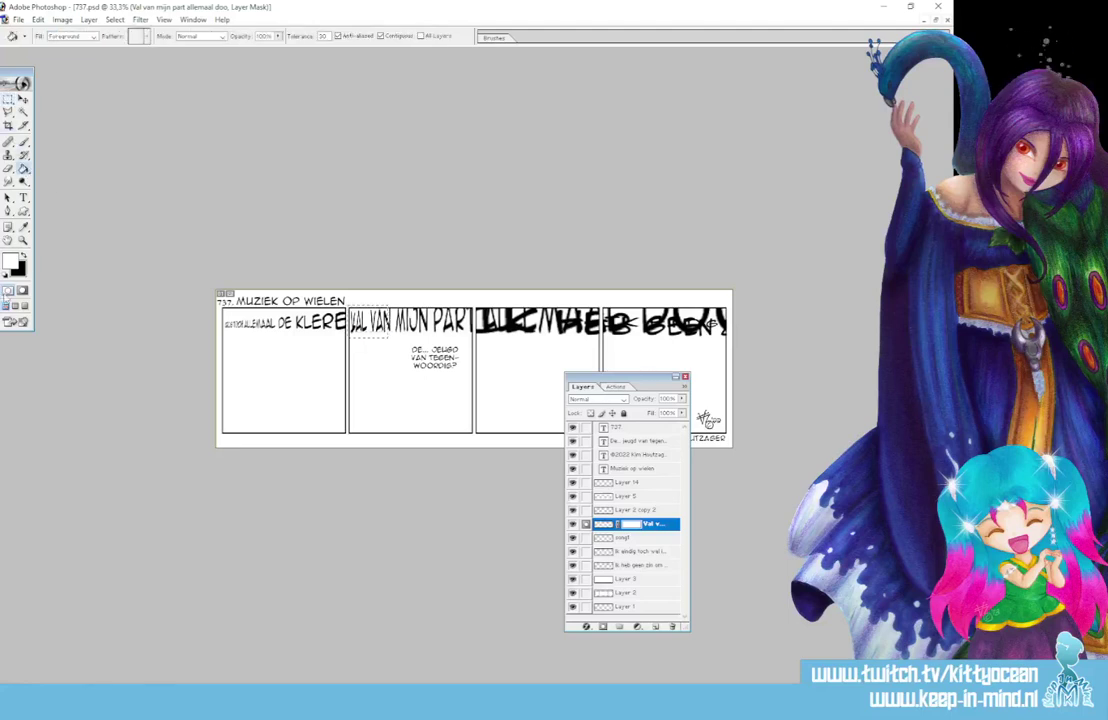
{"action": "left_click", "coordinate": [26, 254]}
{"action": "key", "text": "m"}
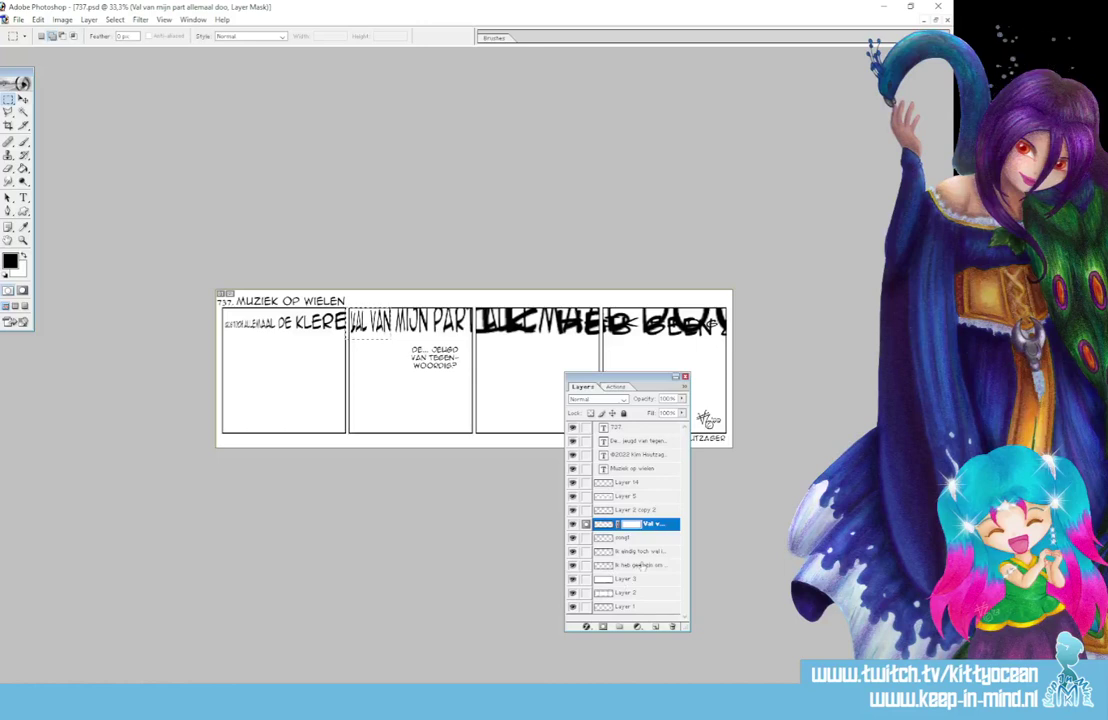
{"action": "key", "text": "alt+bracketleft"}
{"action": "key", "text": "g"}
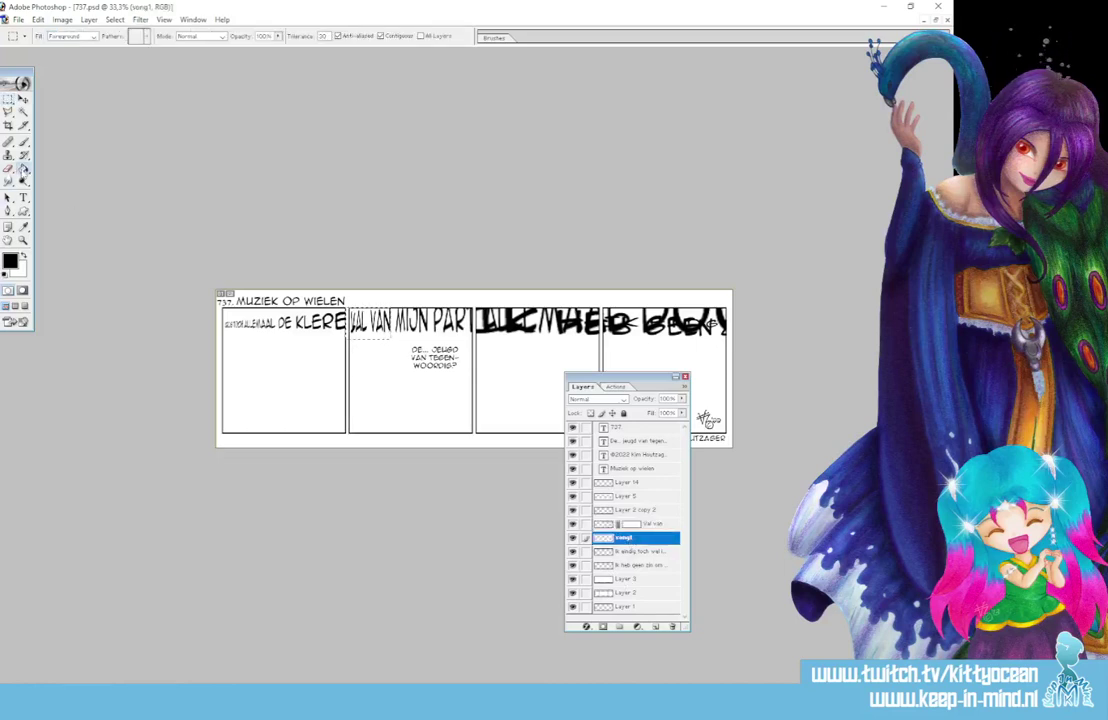
{"action": "left_click", "coordinate": [371, 327]}
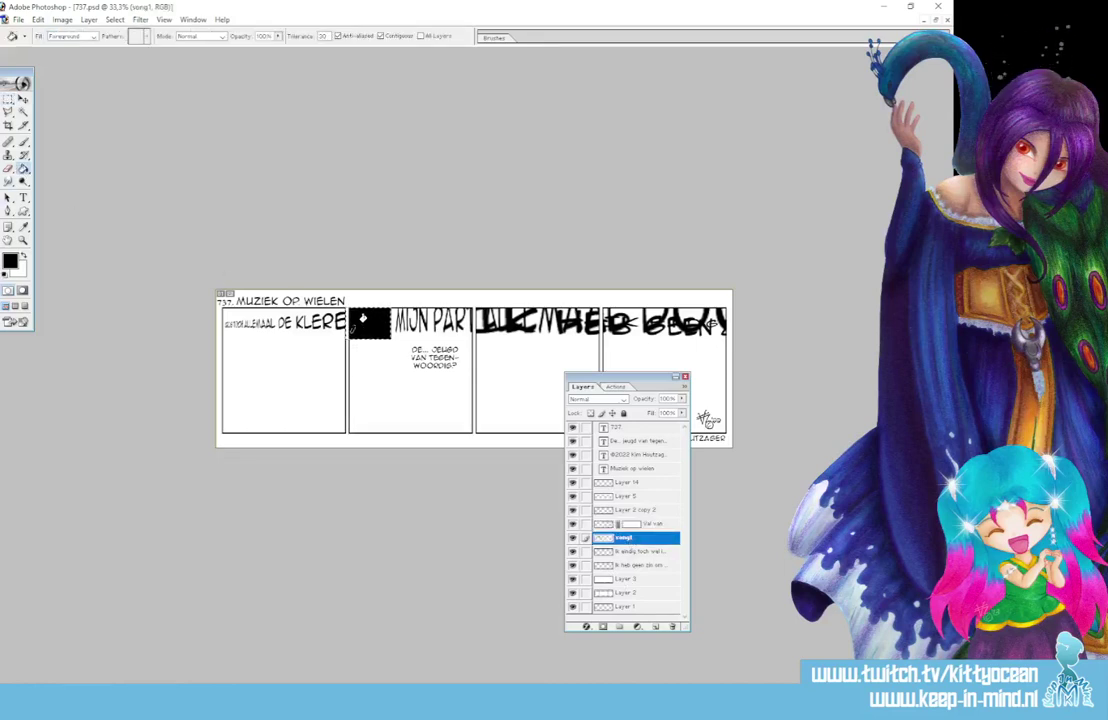
{"action": "key", "text": "ctrl+z"}
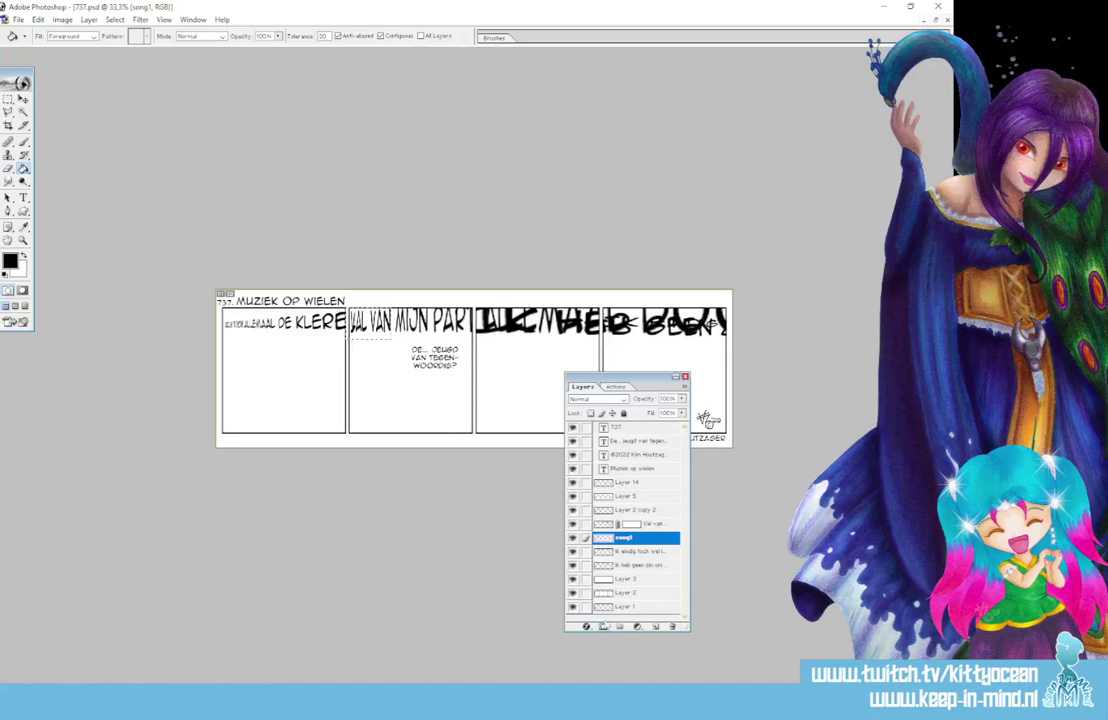
Add a layer mask to the song1 layer and mask out the part spilling into the start of the second panel
{"action": "left_click", "coordinate": [603, 627]}
{"action": "key", "text": "ctrl+z"}
{"action": "key", "text": "ctrl+z"}
{"action": "left_click", "coordinate": [8, 98]}
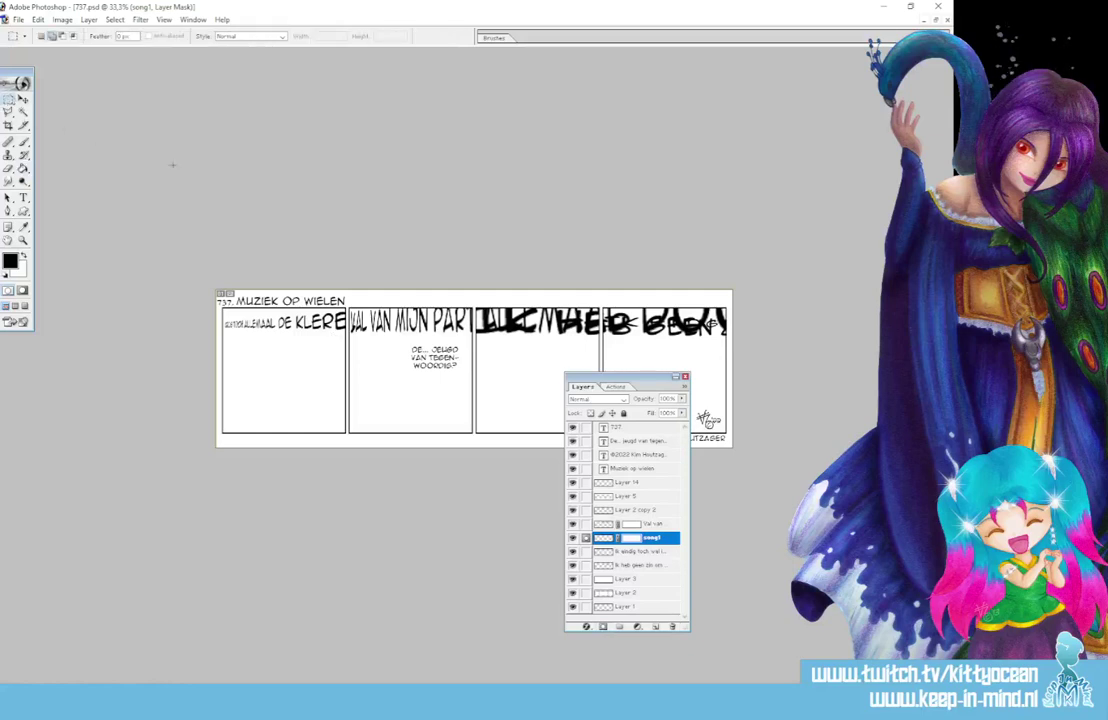
{"action": "left_click_drag", "start_coordinate": [349, 307], "coordinate": [376, 341]}
{"action": "left_click", "coordinate": [23, 169]}
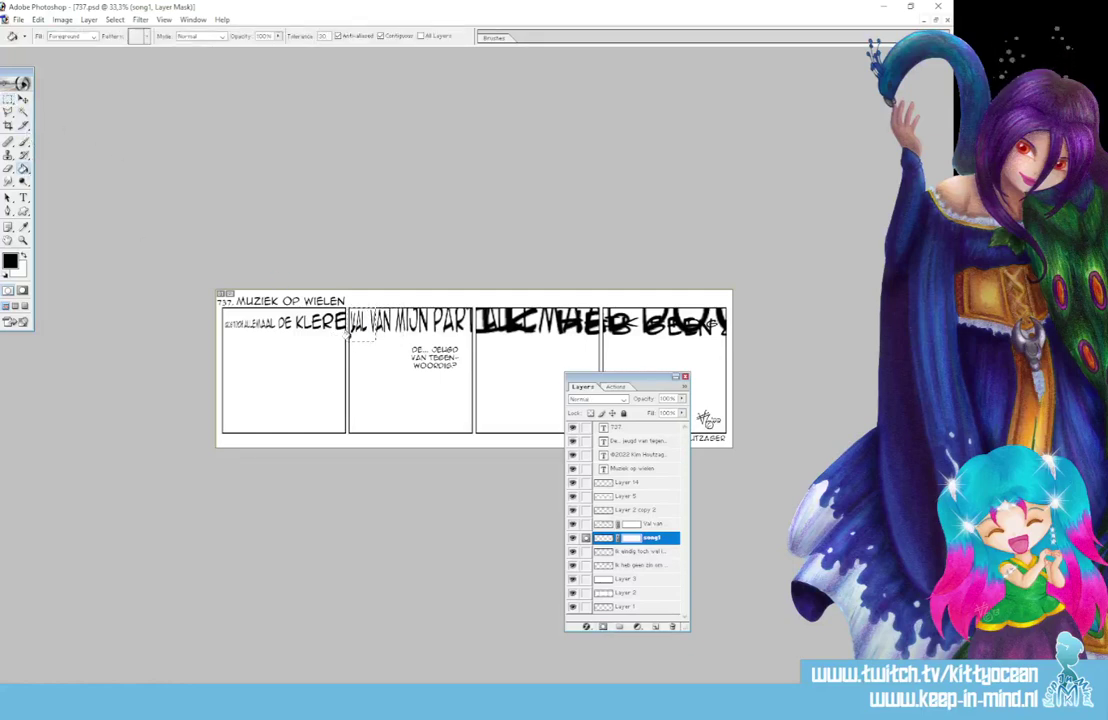
{"action": "left_click", "coordinate": [369, 352]}
{"action": "key", "text": "ctrl+d"}
Mask out the part of the "Val van mijn part" line that runs across the third and fourth panels
{"action": "left_click", "coordinate": [630, 524]}
{"action": "key", "text": "m"}
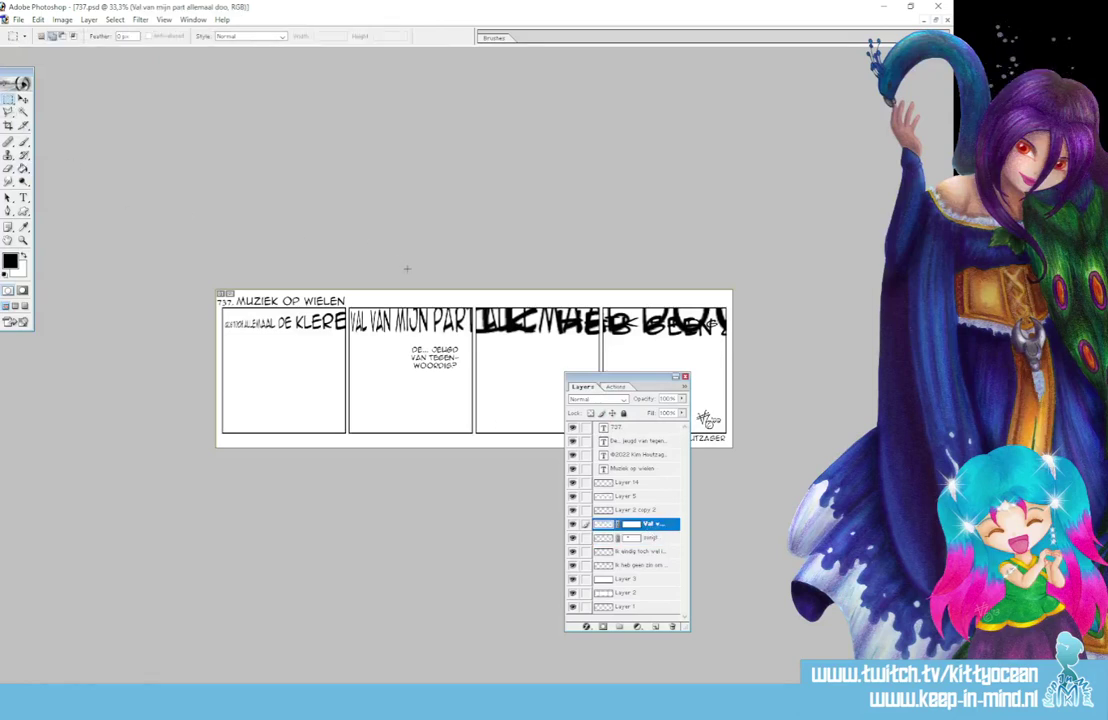
{"action": "left_click_drag", "start_coordinate": [473, 305], "coordinate": [733, 351]}
{"action": "left_click", "coordinate": [474, 301]}
{"action": "key", "text": "ctrl+z"}
{"action": "left_click", "coordinate": [23, 168]}
{"action": "left_click", "coordinate": [515, 325]}
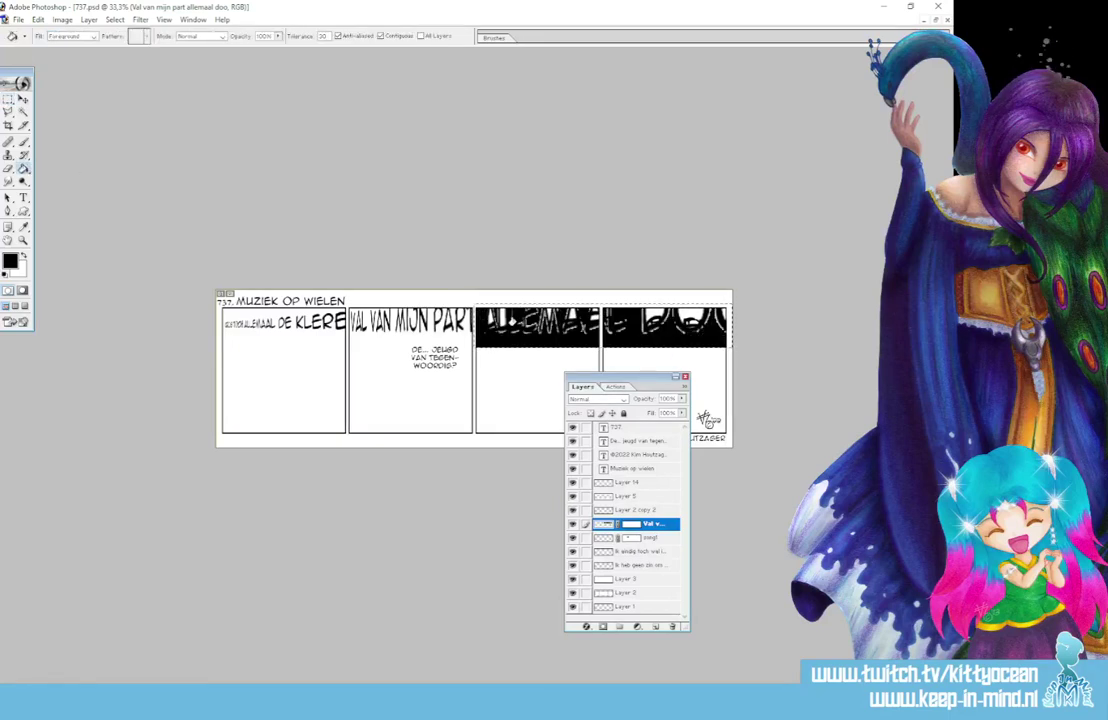
{"action": "key", "text": "ctrl+z"}
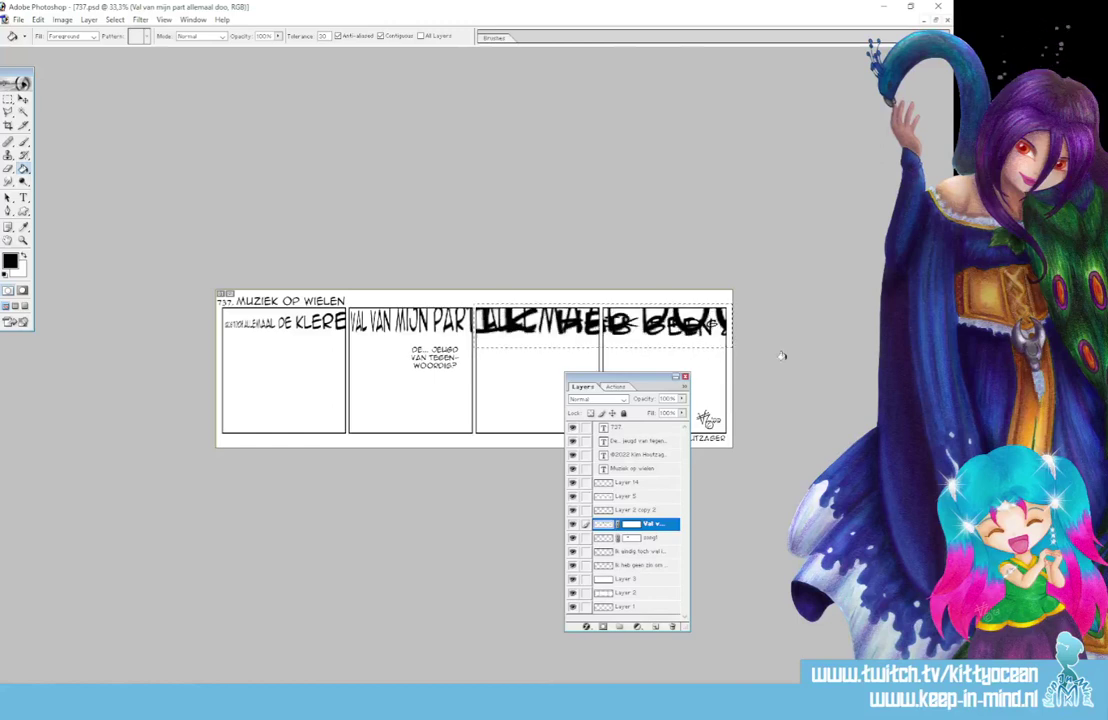
{"action": "left_click", "coordinate": [634, 526]}
{"action": "left_click", "coordinate": [535, 322]}
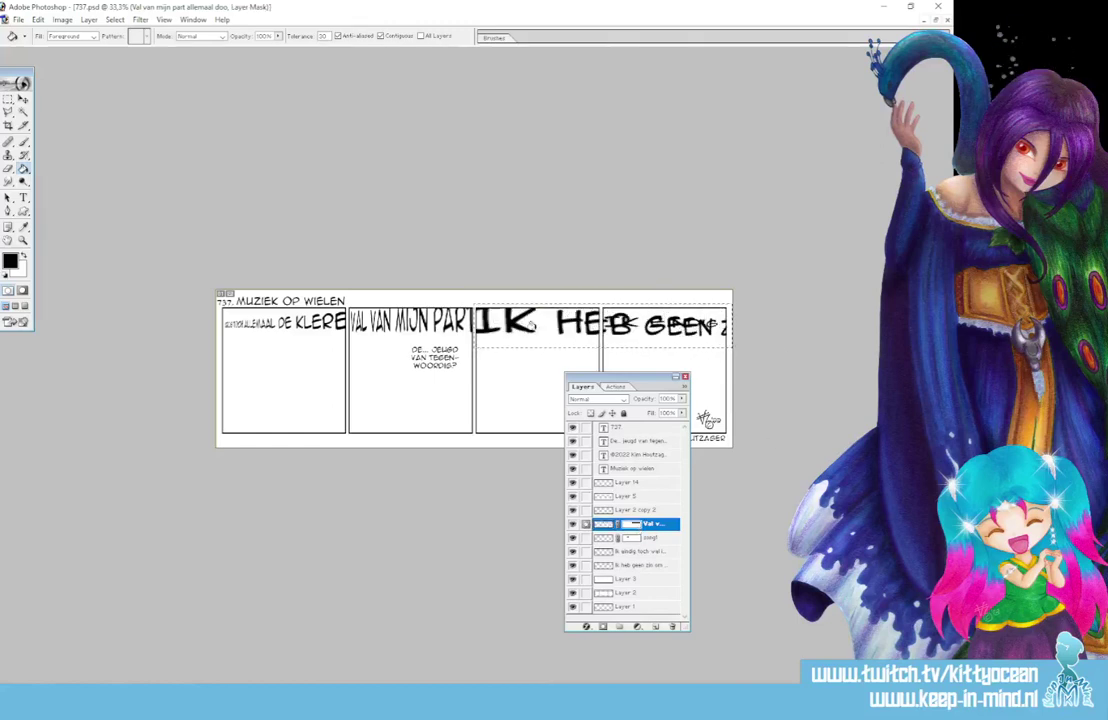
{"action": "key", "text": "ctrl+d"}
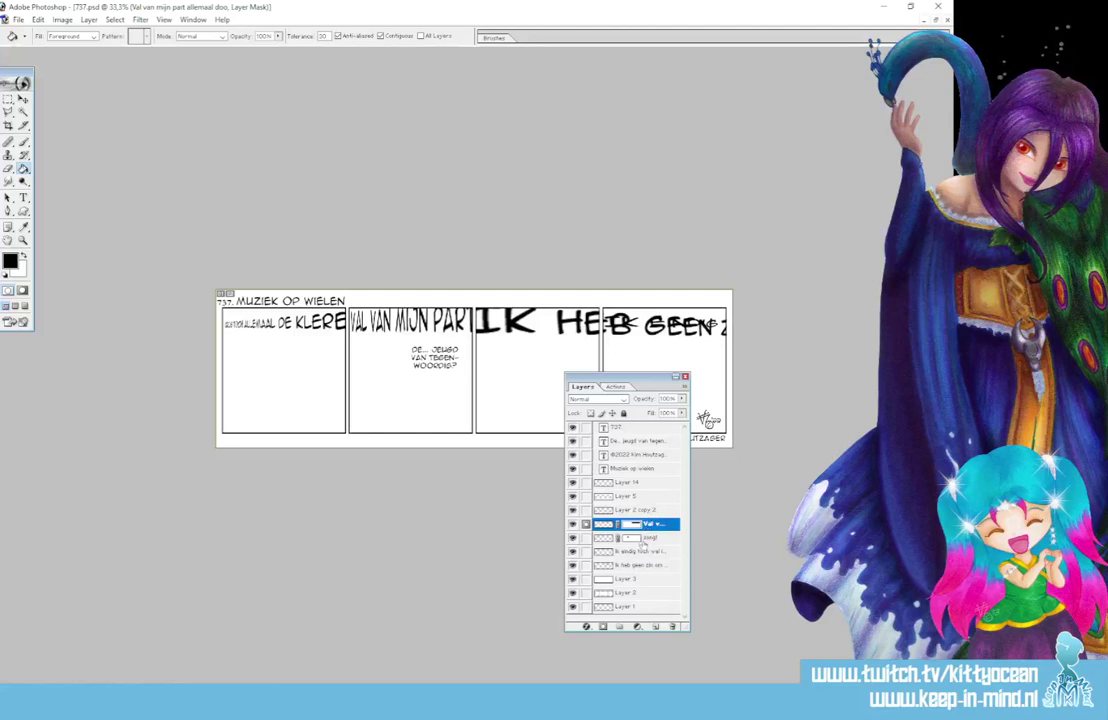
Add a layer mask to the "Ik heb geen zin" line and mask out its part inside the fourth panel
{"action": "left_click", "coordinate": [647, 566]}
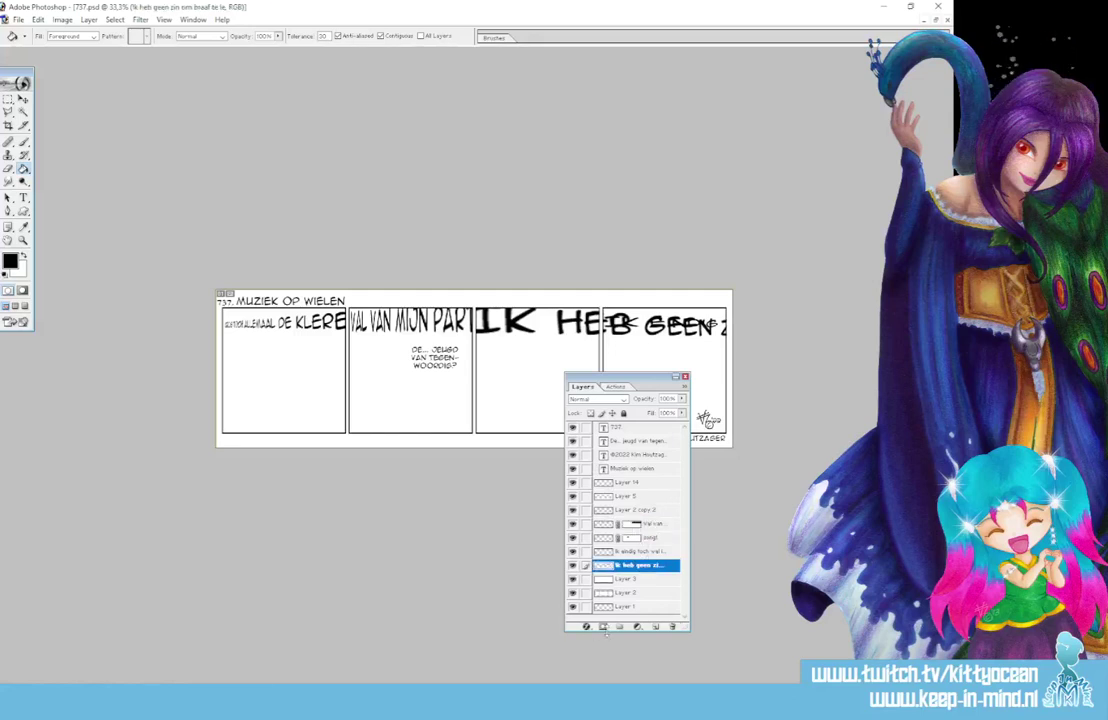
{"action": "left_click", "coordinate": [603, 627]}
{"action": "left_click", "coordinate": [8, 99]}
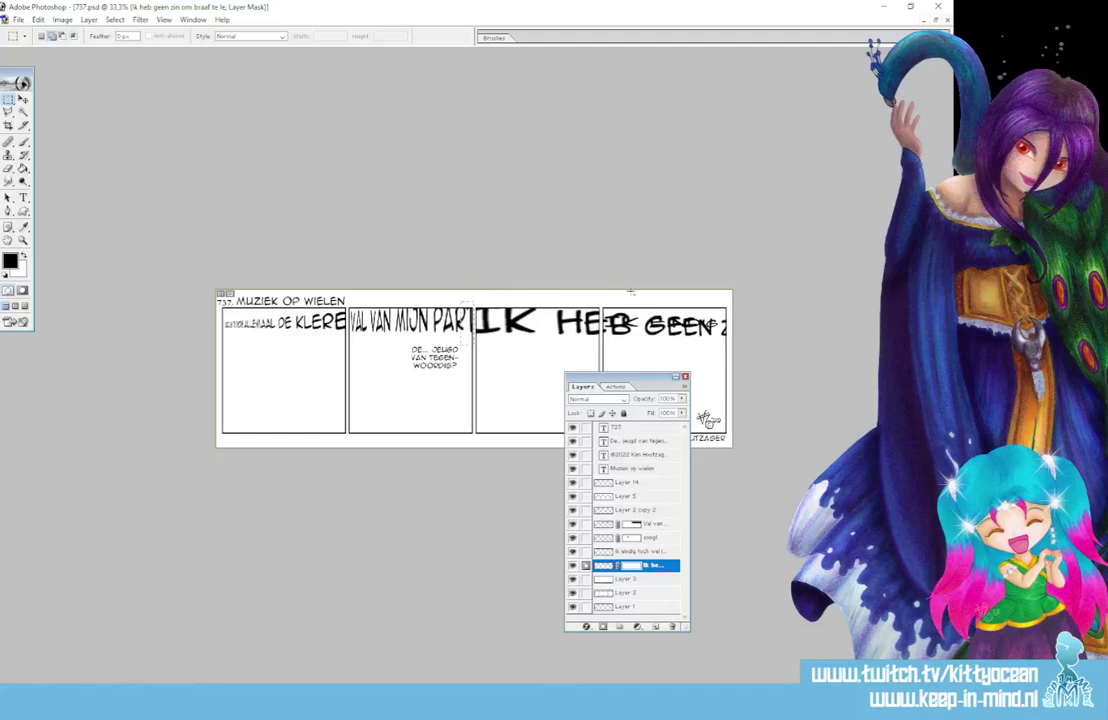
{"action": "left_click_drag", "start_coordinate": [602, 307], "coordinate": [733, 346]}
{"action": "left_click", "coordinate": [24, 169]}
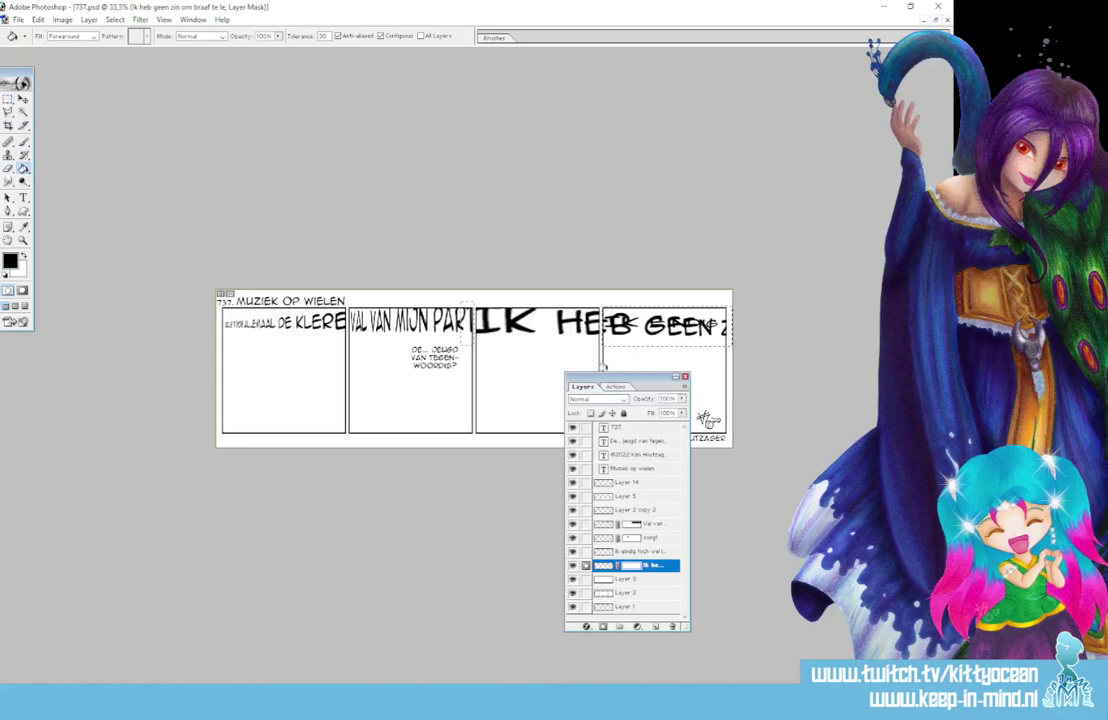
{"action": "left_click", "coordinate": [625, 322]}
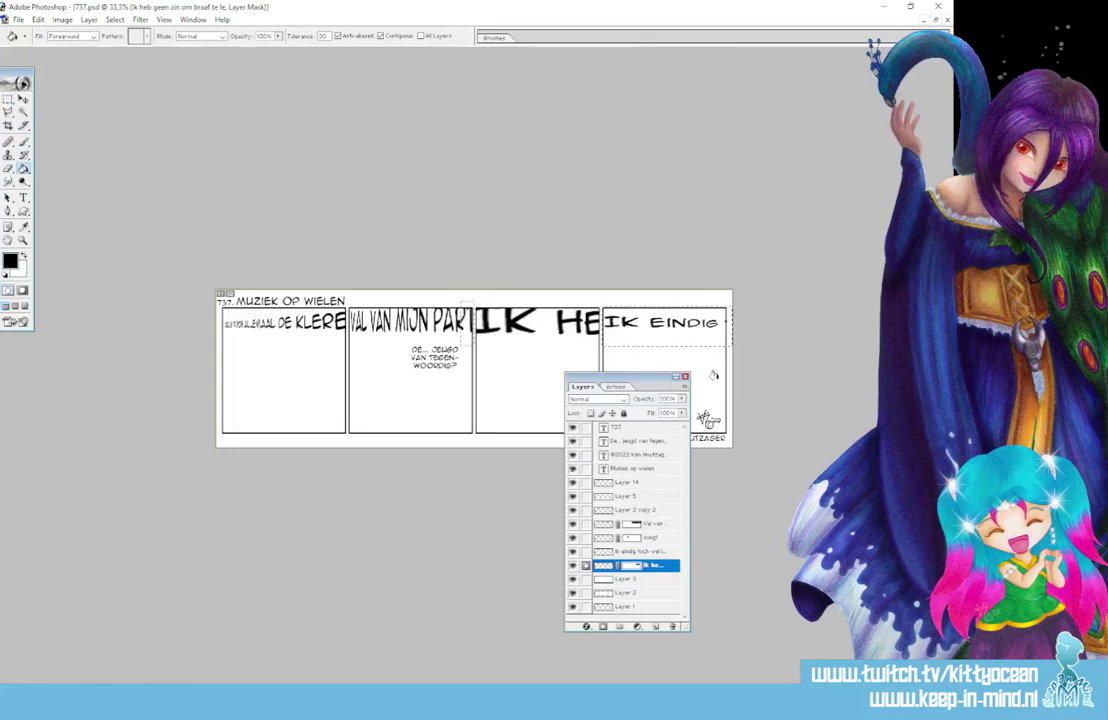
{"action": "key", "text": "ctrl+d"}
Add a layer mask to the "Ik eindig toch wel in de goot" line
{"action": "left_click", "coordinate": [660, 552]}
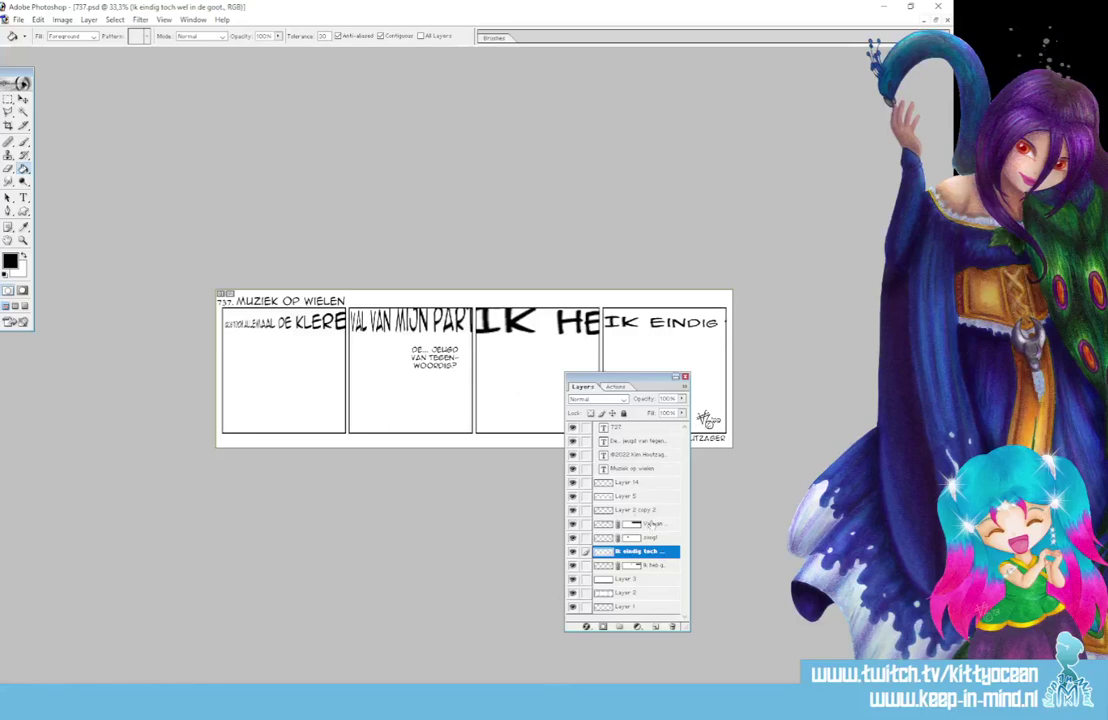
{"action": "left_click", "coordinate": [603, 627]}
{"action": "key", "text": "m"}
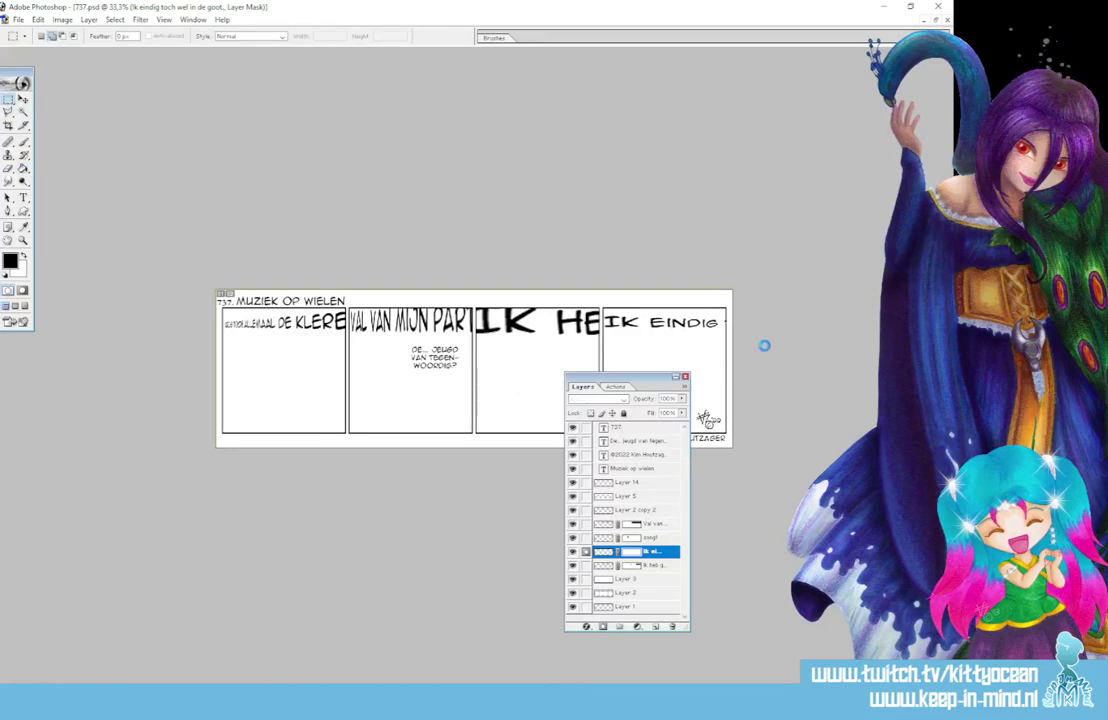
{"action": "left_click", "coordinate": [23, 168]}
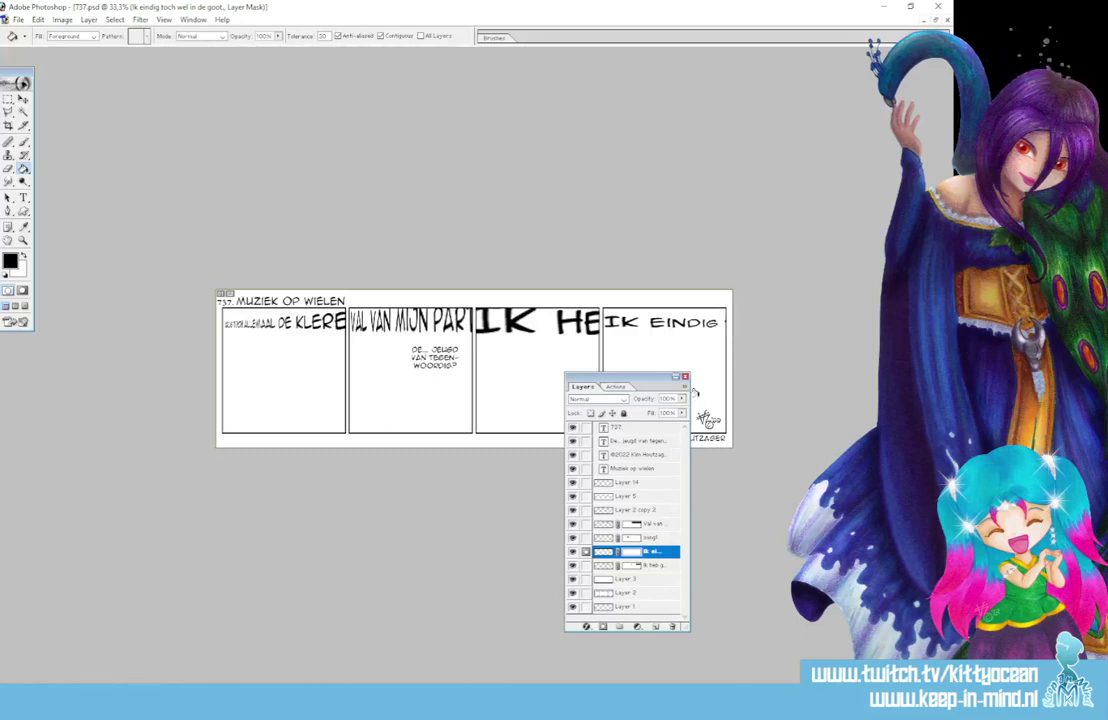
Move the "De... jeugd van tegenwoordig?" dialogue into the fourth panel below the lyric line, and clear the layer list away from the strip
{"action": "left_click", "coordinate": [645, 440]}
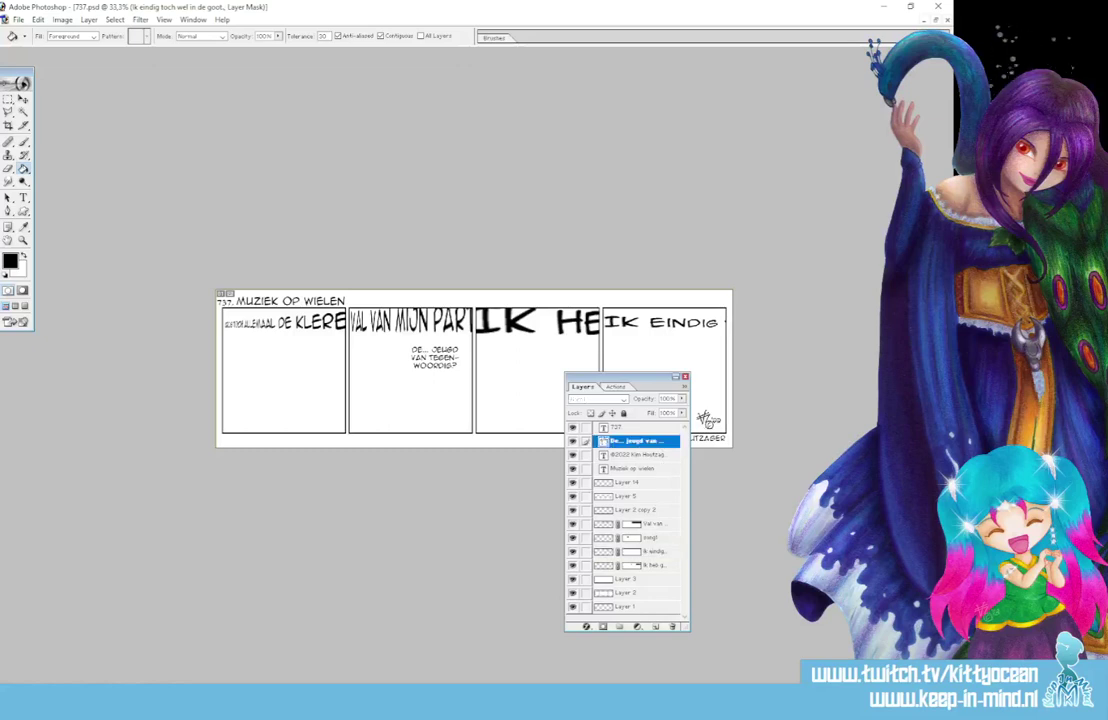
{"action": "left_click", "coordinate": [23, 100]}
{"action": "left_click_drag", "start_coordinate": [412, 375], "coordinate": [830, 74]}
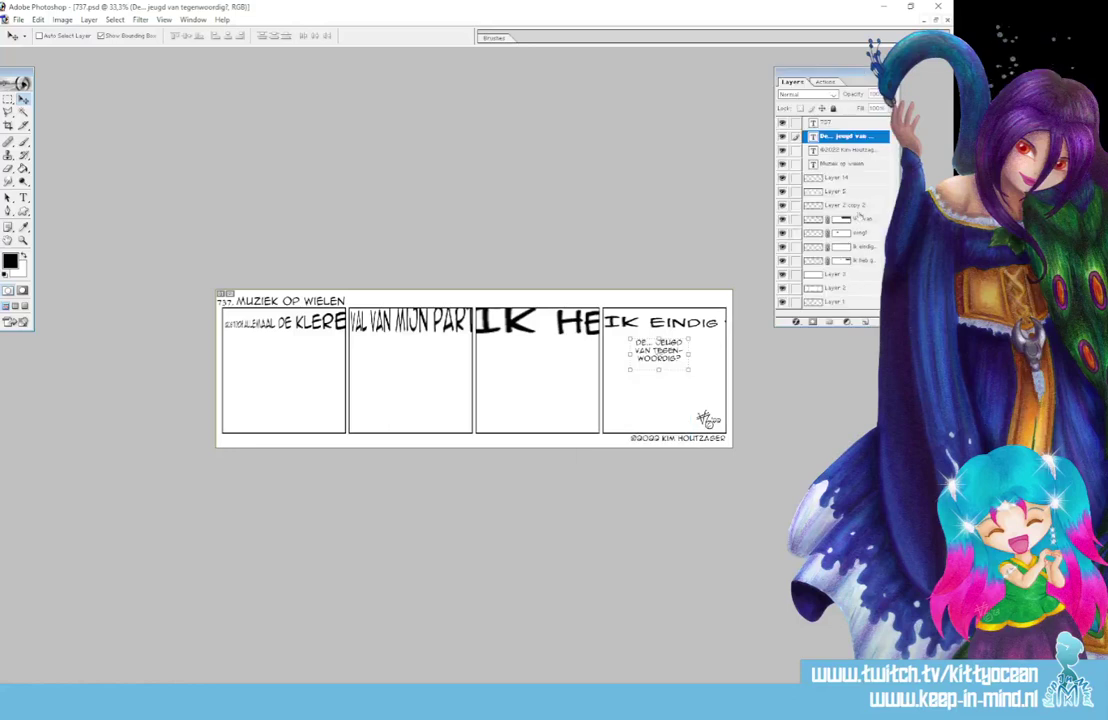
Add a new layer directly above Layer 3 and name it "sketch"
{"action": "left_click", "coordinate": [856, 276]}
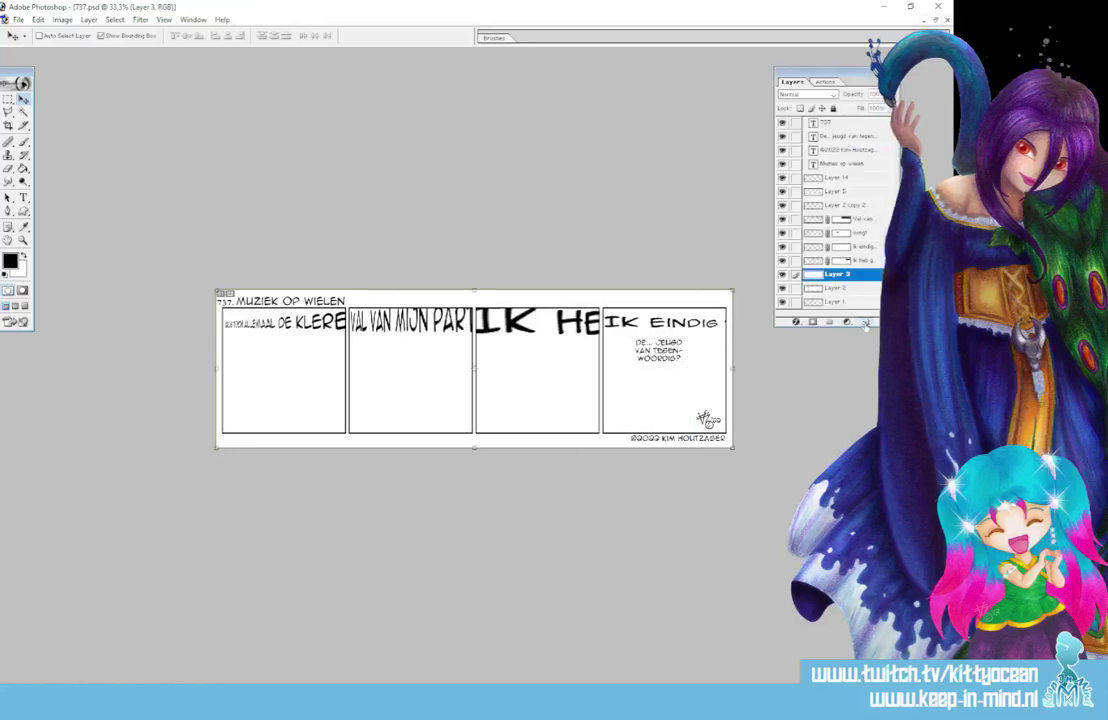
{"action": "left_click", "coordinate": [864, 322]}
{"action": "double_click", "coordinate": [843, 274]}
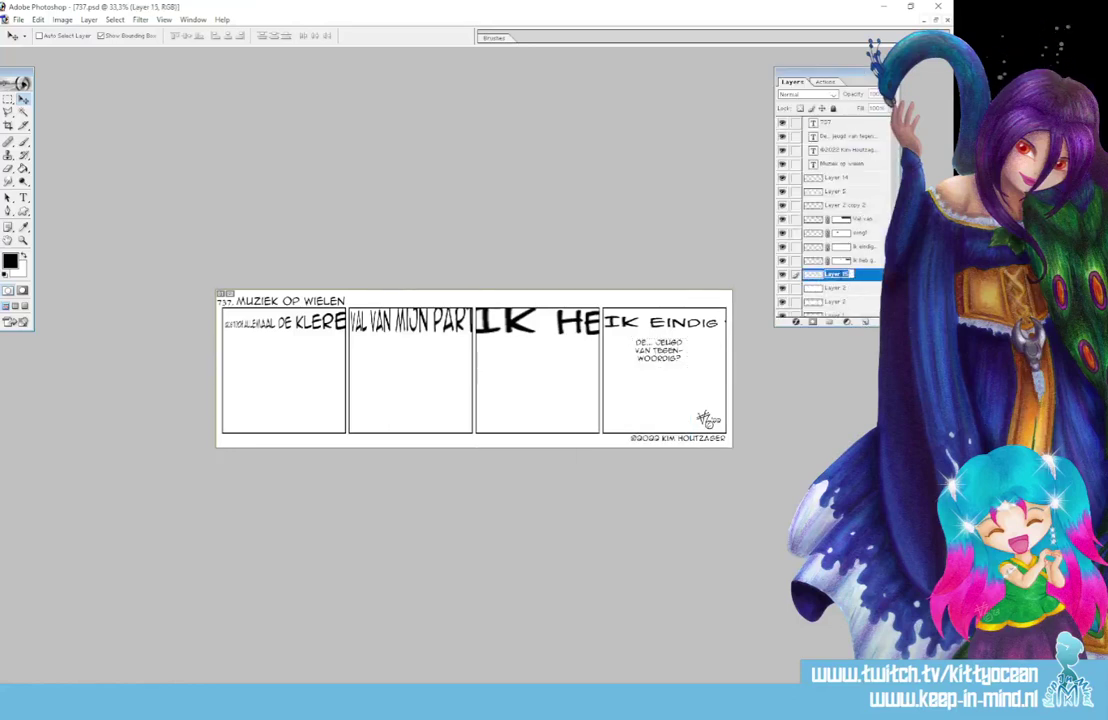
{"action": "type", "text": "aketch"}
{"action": "key", "text": "Return"}
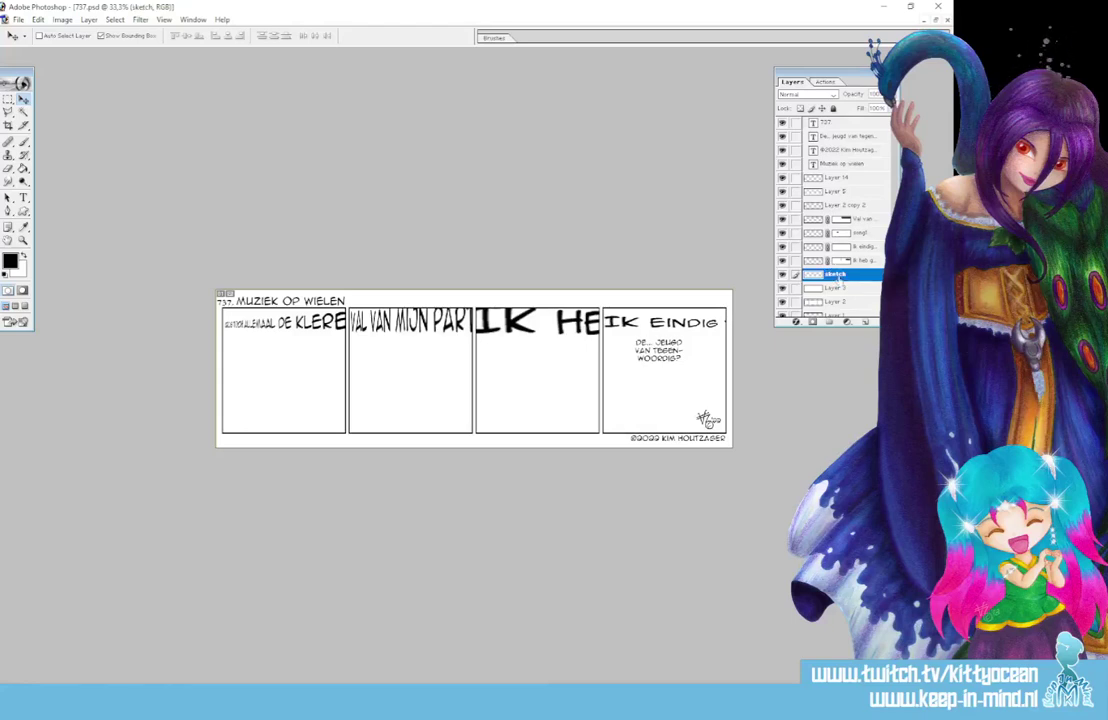
Set up the Brush tool with a muted pink foreground colour and the 9 px tapered preset for sketching
{"action": "left_click", "coordinate": [10, 260]}
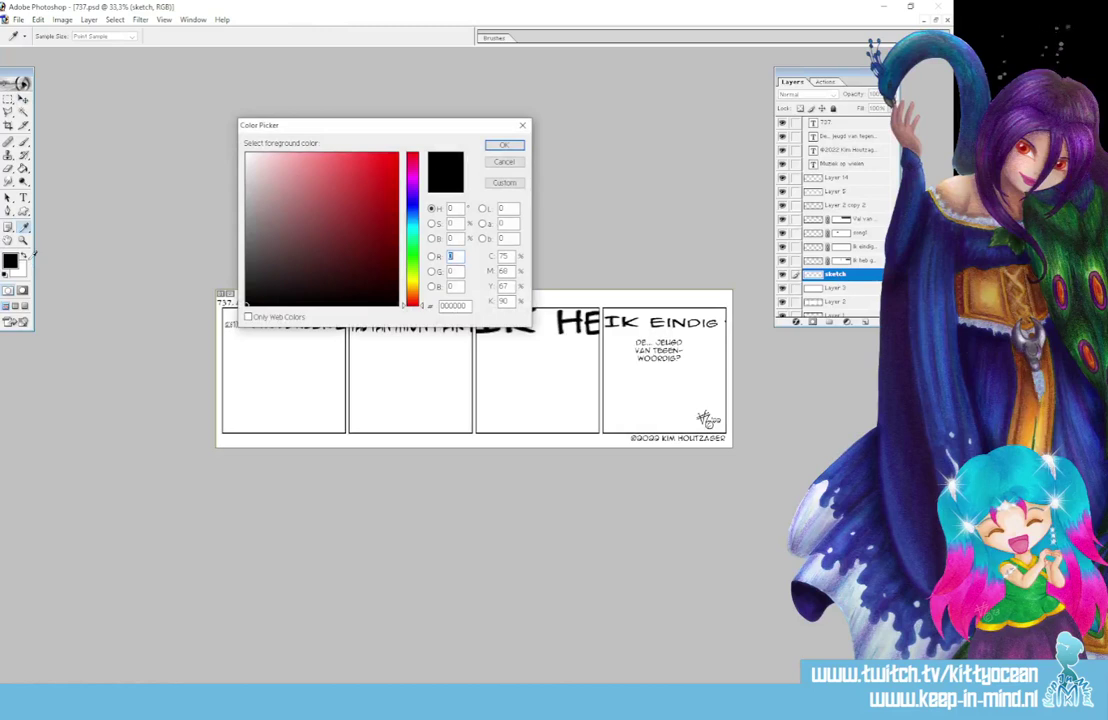
{"action": "left_click", "coordinate": [298, 178]}
{"action": "left_click", "coordinate": [504, 146]}
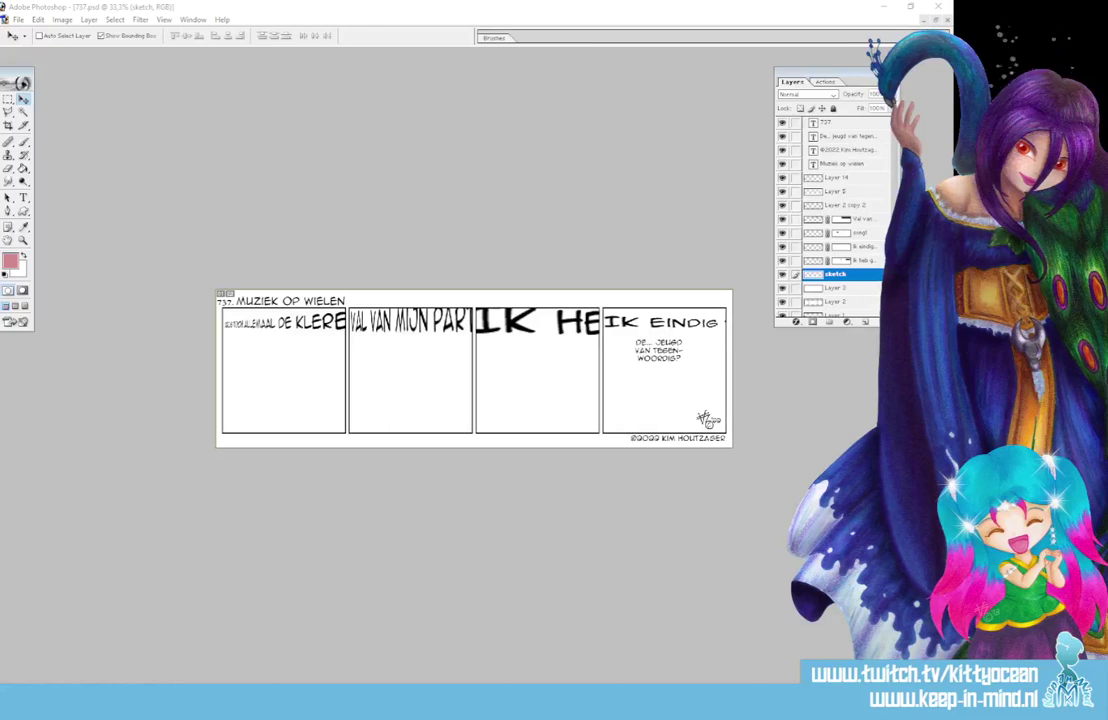
{"action": "key", "text": "b"}
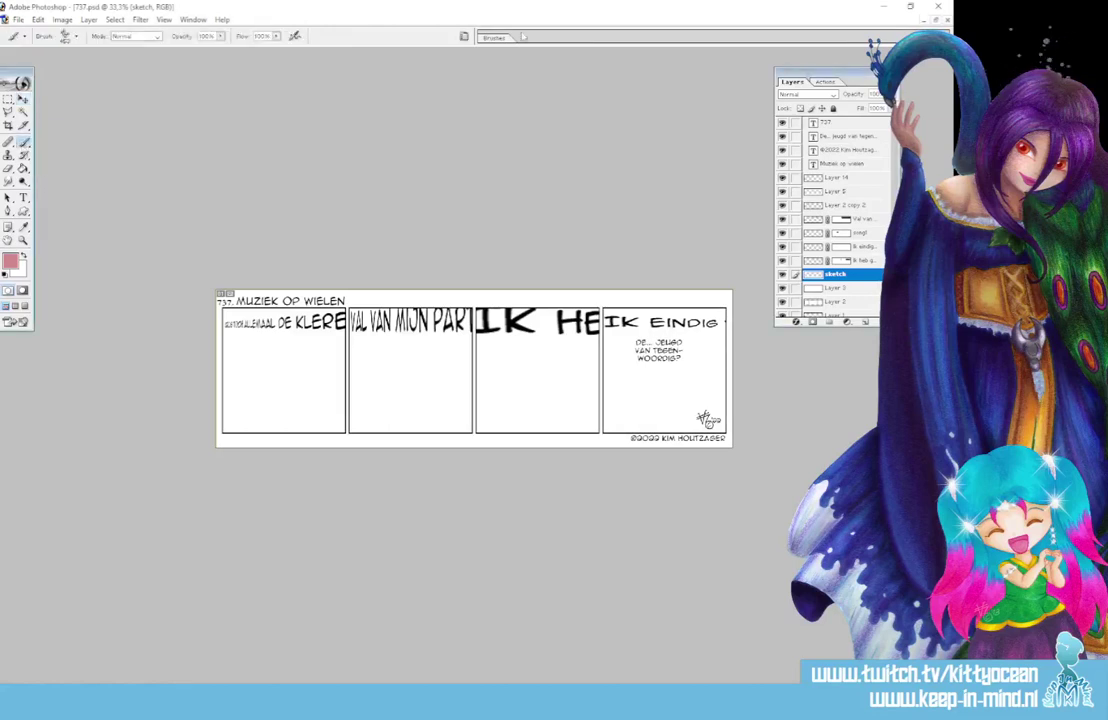
{"action": "left_click", "coordinate": [493, 37]}
{"action": "left_click", "coordinate": [636, 111]}
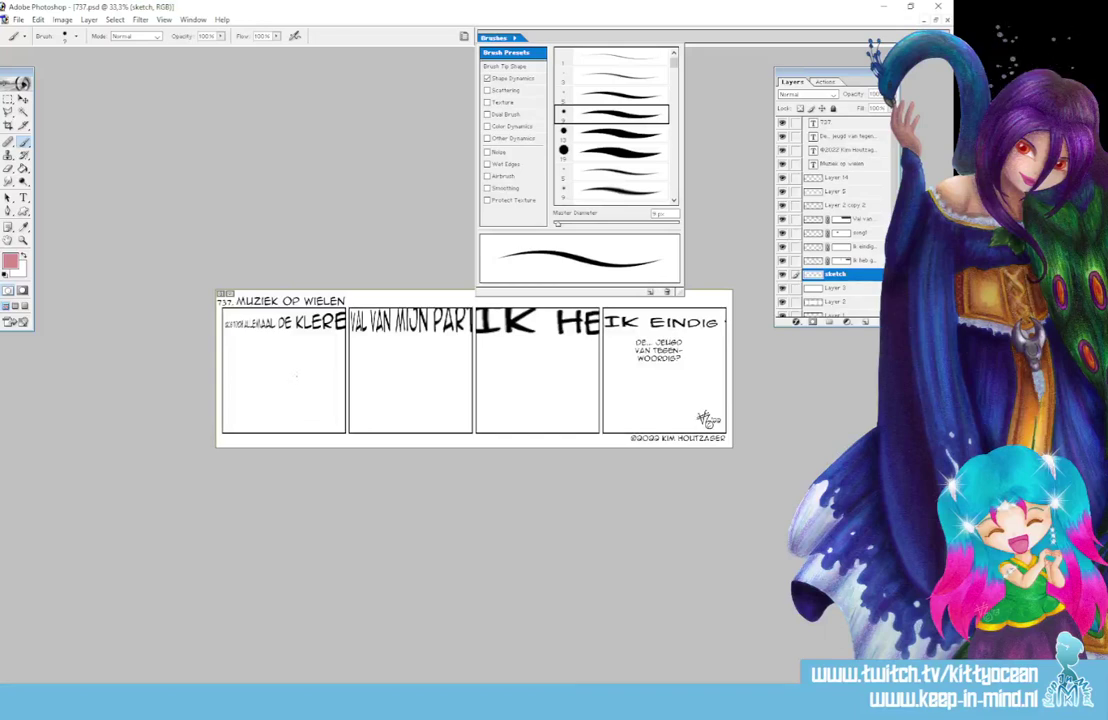
Sketch a figure in the first panel with a round head, two hair buns and an upper body reaching the panel's lower edge
{"action": "mouse_move", "coordinate": [280, 372]}
{"action": "left_mouse_down"}
{"action": "mouse_move", "coordinate": [296, 362]}
{"action": "mouse_move", "coordinate": [282, 392]}
{"action": "mouse_move", "coordinate": [304, 398]}
{"action": "mouse_move", "coordinate": [316, 372]}
{"action": "mouse_move", "coordinate": [276, 378]}
{"action": "mouse_move", "coordinate": [272, 398]}
{"action": "mouse_move", "coordinate": [288, 408]}
{"action": "mouse_move", "coordinate": [300, 396]}
{"action": "mouse_move", "coordinate": [280, 366]}
{"action": "mouse_move", "coordinate": [322, 378]}
{"action": "left_mouse_up"}
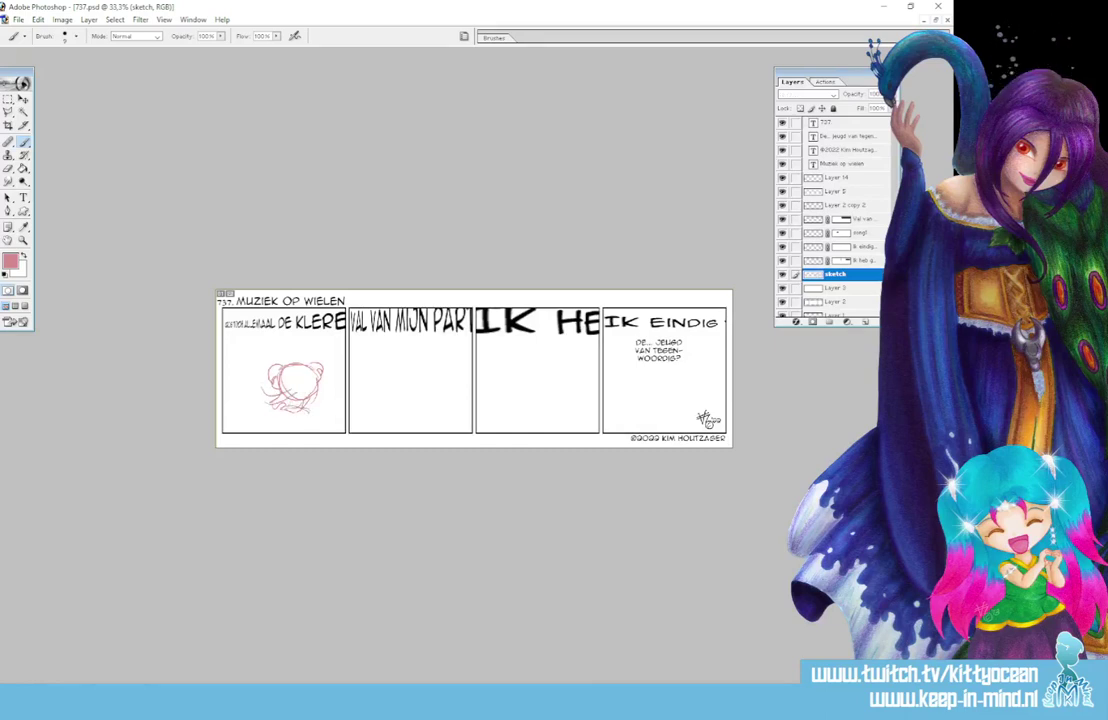
{"action": "mouse_move", "coordinate": [266, 375]}
{"action": "left_mouse_down"}
{"action": "mouse_move", "coordinate": [276, 353]}
{"action": "mouse_move", "coordinate": [227, 370]}
{"action": "left_mouse_up"}
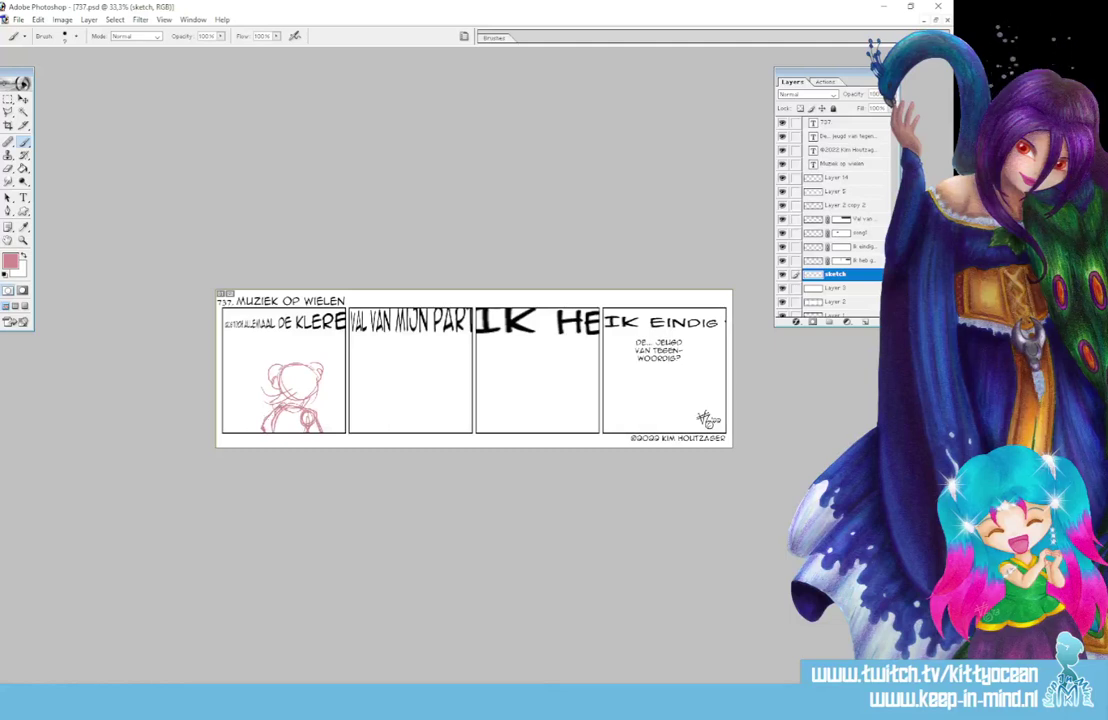
{"action": "mouse_move", "coordinate": [302, 393]}
{"action": "left_mouse_down"}
{"action": "mouse_move", "coordinate": [327, 380]}
{"action": "mouse_move", "coordinate": [323, 391]}
{"action": "left_mouse_up"}
Sketch two figures in the second panel, one at each side, the far one with raised arms, and small boxy objects between them
{"action": "mouse_move", "coordinate": [379, 382]}
{"action": "left_mouse_down"}
{"action": "mouse_move", "coordinate": [352, 394]}
{"action": "mouse_move", "coordinate": [377, 408]}
{"action": "mouse_move", "coordinate": [383, 390]}
{"action": "mouse_move", "coordinate": [352, 400]}
{"action": "mouse_move", "coordinate": [380, 405]}
{"action": "mouse_move", "coordinate": [352, 430]}
{"action": "mouse_move", "coordinate": [396, 433]}
{"action": "mouse_move", "coordinate": [378, 432]}
{"action": "mouse_move", "coordinate": [404, 414]}
{"action": "mouse_move", "coordinate": [404, 430]}
{"action": "left_mouse_up"}
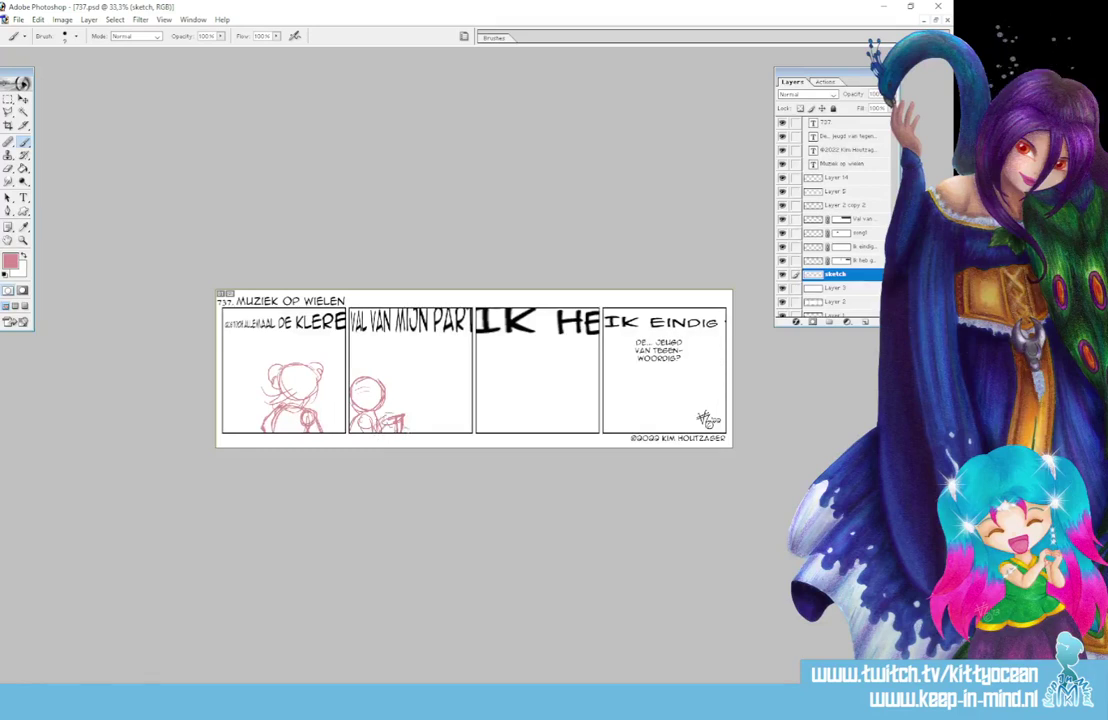
{"action": "mouse_move", "coordinate": [404, 424]}
{"action": "left_mouse_down"}
{"action": "mouse_move", "coordinate": [425, 424]}
{"action": "mouse_move", "coordinate": [409, 432]}
{"action": "mouse_move", "coordinate": [418, 430]}
{"action": "left_mouse_up"}
{"action": "mouse_move", "coordinate": [456, 370]}
{"action": "left_mouse_down"}
{"action": "mouse_move", "coordinate": [436, 377]}
{"action": "mouse_move", "coordinate": [446, 391]}
{"action": "mouse_move", "coordinate": [458, 389]}
{"action": "mouse_move", "coordinate": [456, 369]}
{"action": "left_mouse_up"}
{"action": "left_click_drag", "start_coordinate": [448, 391], "coordinate": [446, 403]}
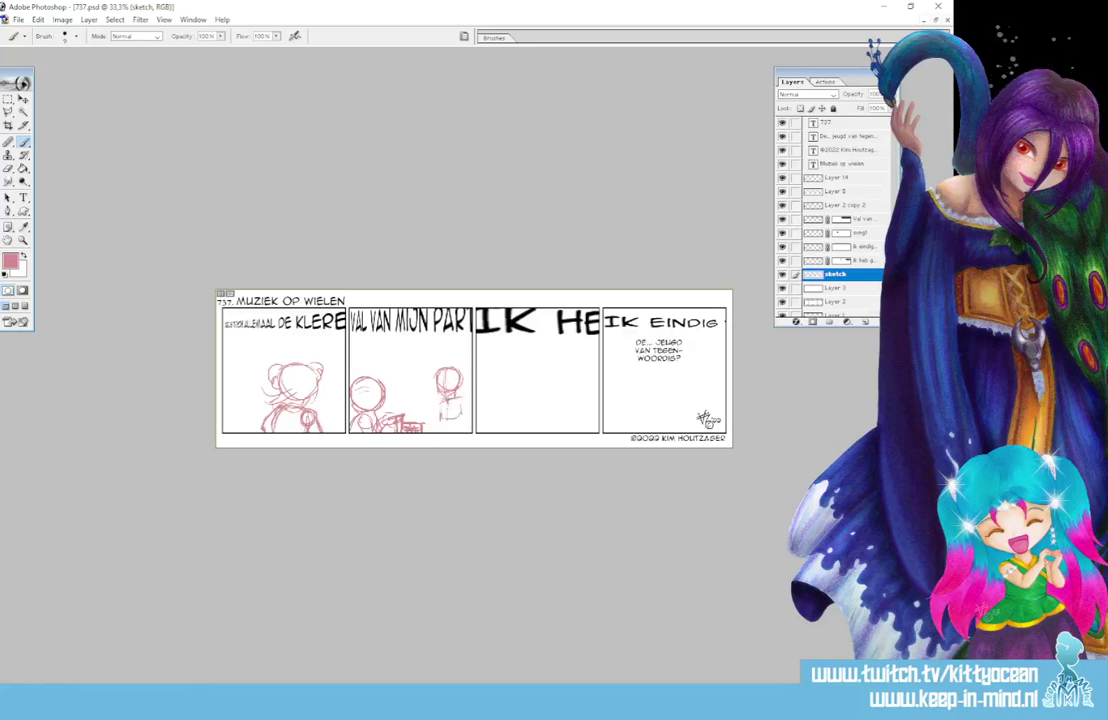
{"action": "mouse_move", "coordinate": [452, 400]}
{"action": "left_mouse_down"}
{"action": "mouse_move", "coordinate": [453, 420]}
{"action": "mouse_move", "coordinate": [463, 404]}
{"action": "mouse_move", "coordinate": [440, 404]}
{"action": "left_mouse_up"}
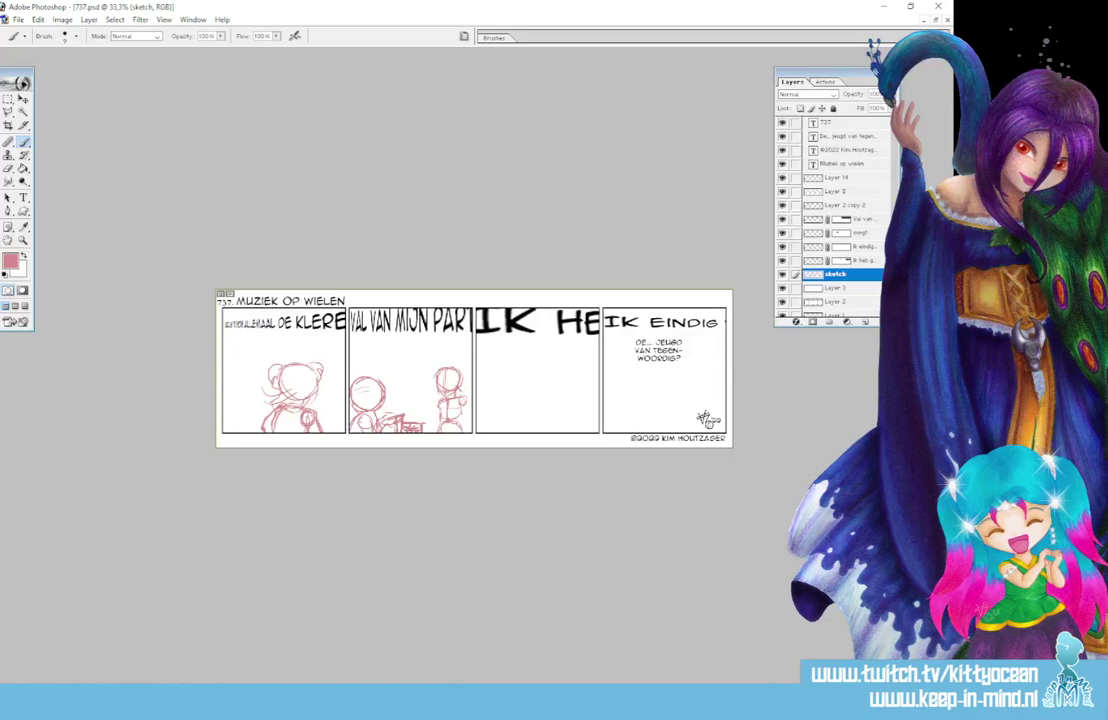
{"action": "mouse_move", "coordinate": [397, 343]}
{"action": "left_mouse_down"}
{"action": "mouse_move", "coordinate": [405, 333]}
{"action": "mouse_move", "coordinate": [408, 347]}
{"action": "left_mouse_up"}
{"action": "left_click_drag", "start_coordinate": [371, 345], "coordinate": [375, 338]}
{"action": "left_click_drag", "start_coordinate": [368, 354], "coordinate": [374, 346]}
Try sketching a round head in the right half of the third panel and undo its strokes
{"action": "mouse_move", "coordinate": [584, 394]}
{"action": "left_mouse_down"}
{"action": "mouse_move", "coordinate": [565, 386]}
{"action": "mouse_move", "coordinate": [558, 408]}
{"action": "mouse_move", "coordinate": [580, 385]}
{"action": "left_mouse_up"}
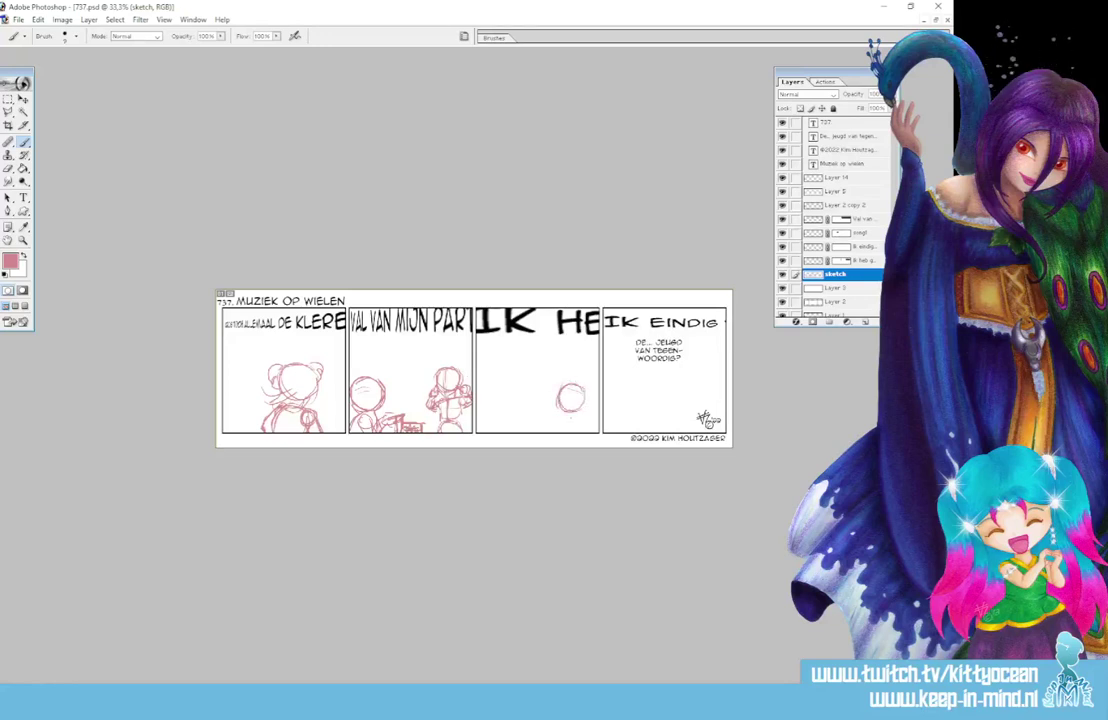
{"action": "key", "text": "ctrl+alt+z"}
{"action": "key", "text": "ctrl+alt+z"}
{"action": "key", "text": "ctrl+alt+z"}
{"action": "key", "text": "ctrl+plus"}
{"action": "key", "text": "ctrl+plus"}
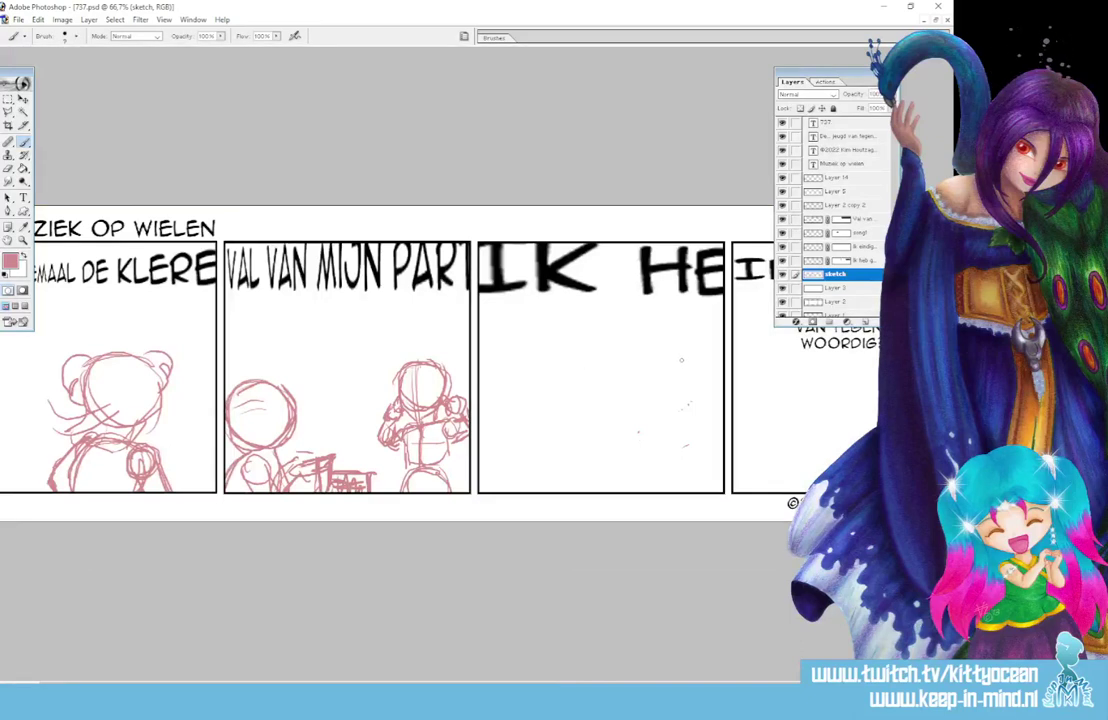
{"action": "mouse_move", "coordinate": [681, 359]}
{"action": "left_mouse_down"}
{"action": "mouse_move", "coordinate": [639, 369]}
{"action": "mouse_move", "coordinate": [633, 414]}
{"action": "mouse_move", "coordinate": [659, 407]}
{"action": "mouse_move", "coordinate": [663, 430]}
{"action": "mouse_move", "coordinate": [631, 373]}
{"action": "mouse_move", "coordinate": [679, 357]}
{"action": "mouse_move", "coordinate": [647, 400]}
{"action": "mouse_move", "coordinate": [648, 433]}
{"action": "mouse_move", "coordinate": [648, 392]}
{"action": "mouse_move", "coordinate": [676, 353]}
{"action": "mouse_move", "coordinate": [704, 427]}
{"action": "left_mouse_up"}
Try a horizontal Motion Blur on the "Ik heb geen zin" lyric layer
{"action": "left_click", "coordinate": [838, 260]}
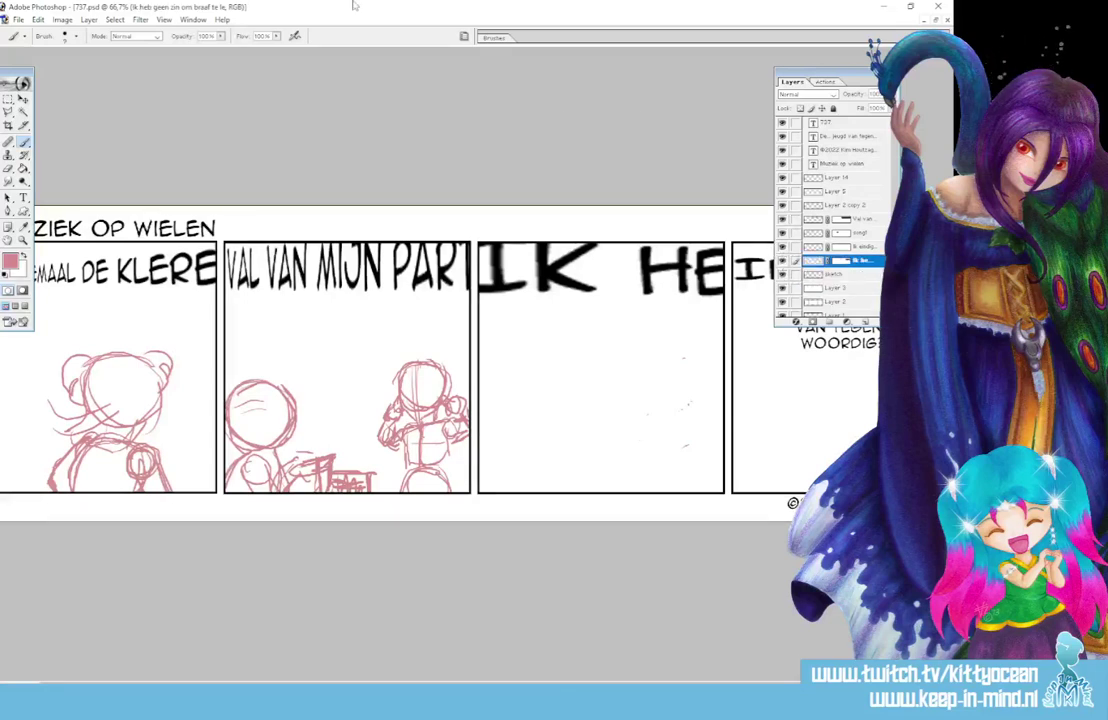
{"action": "left_click", "coordinate": [140, 19]}
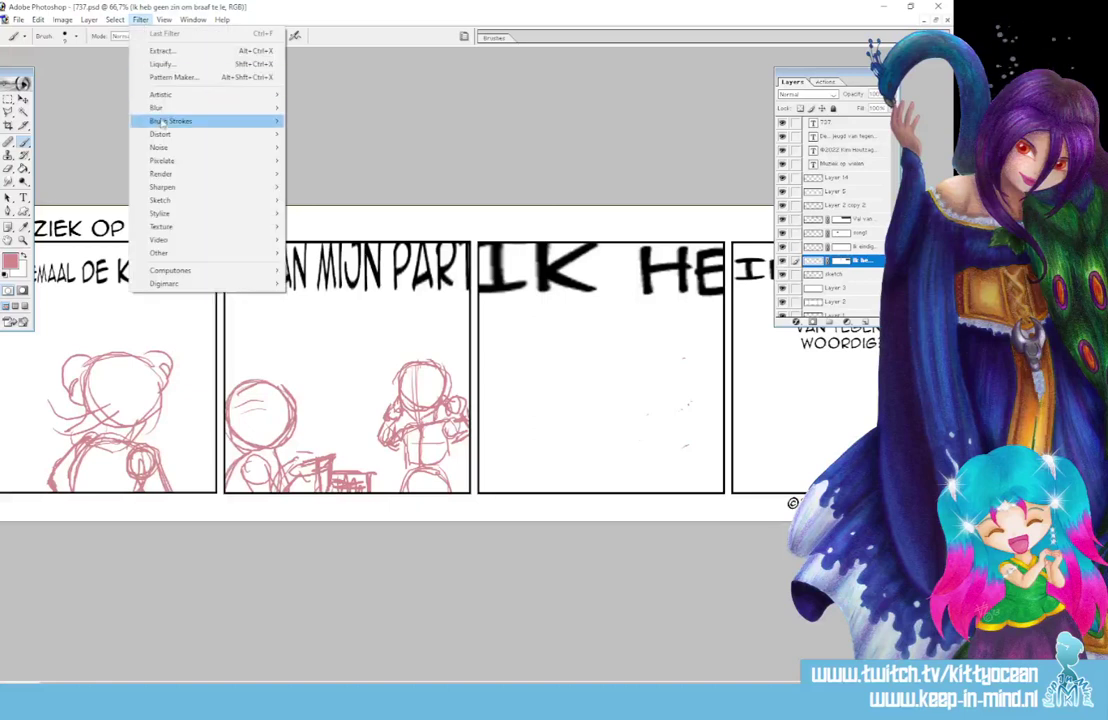
{"action": "mouse_move", "coordinate": [230, 107]}
{"action": "left_click", "coordinate": [323, 147]}
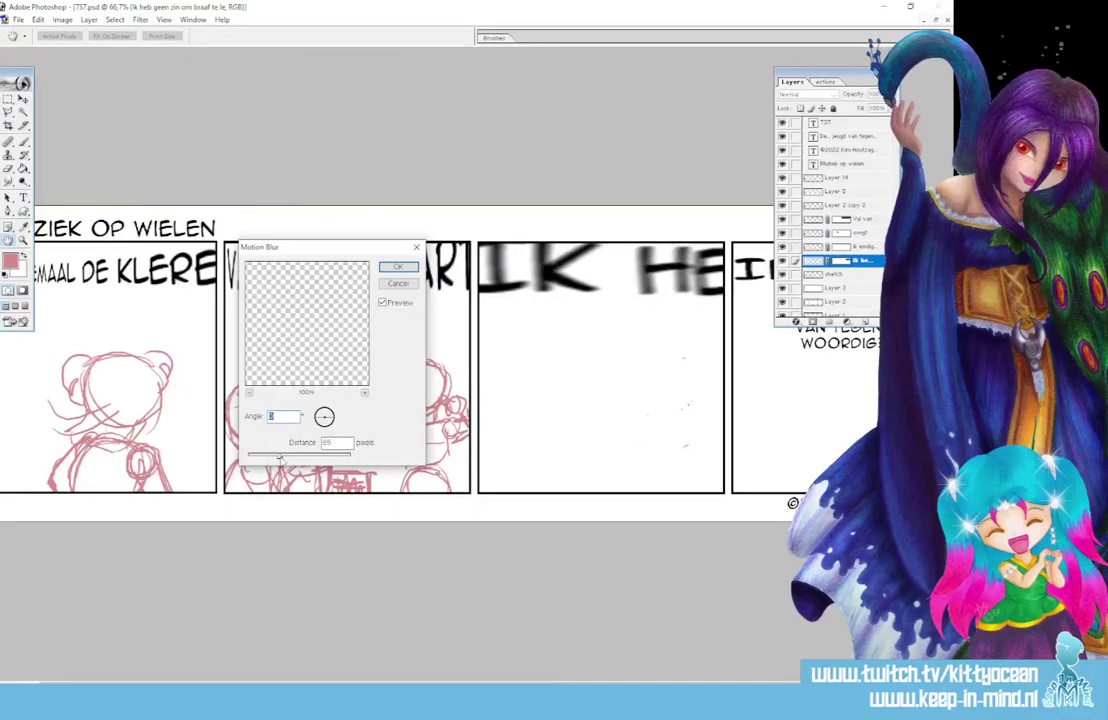
{"action": "left_click_drag", "start_coordinate": [257, 457], "coordinate": [248, 458]}
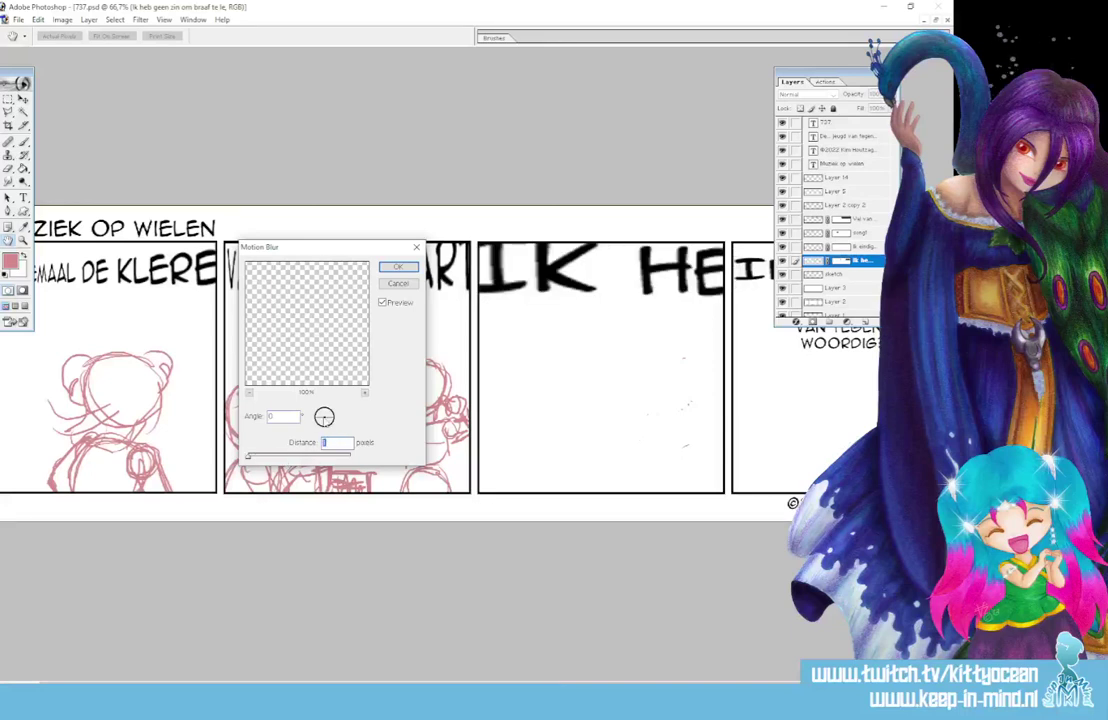
{"action": "left_click", "coordinate": [397, 284]}
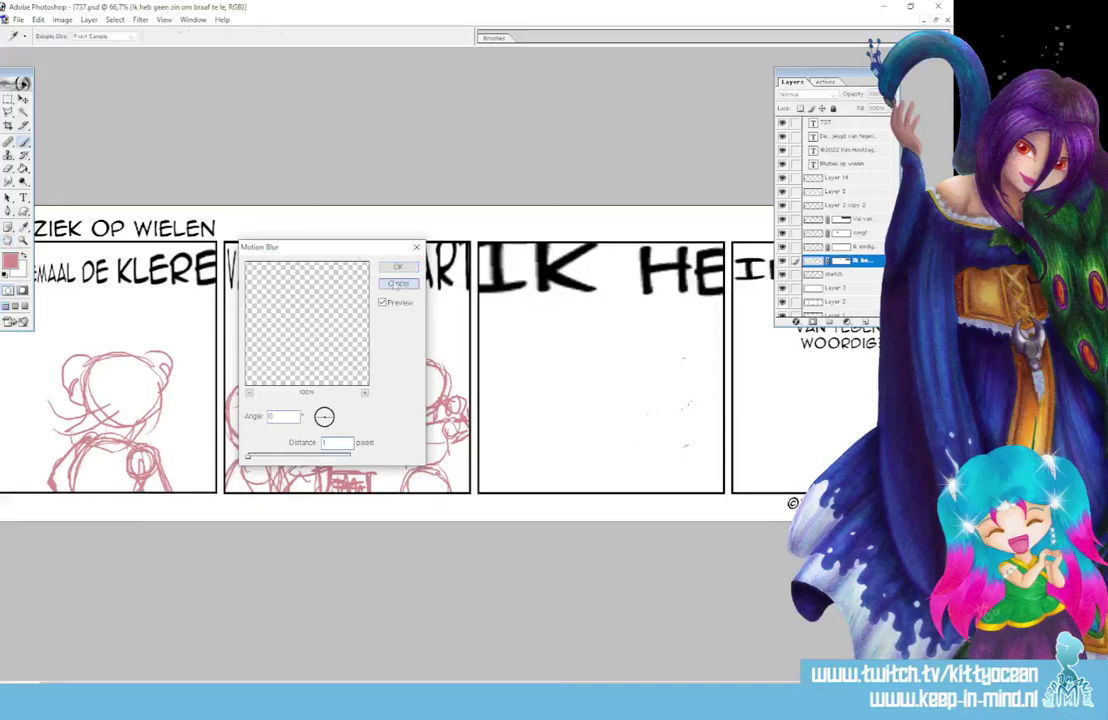
Target the layer mask of the "Ik heb geen zin" line and try a horizontal Motion Blur on it
{"action": "left_click", "coordinate": [139, 20]}
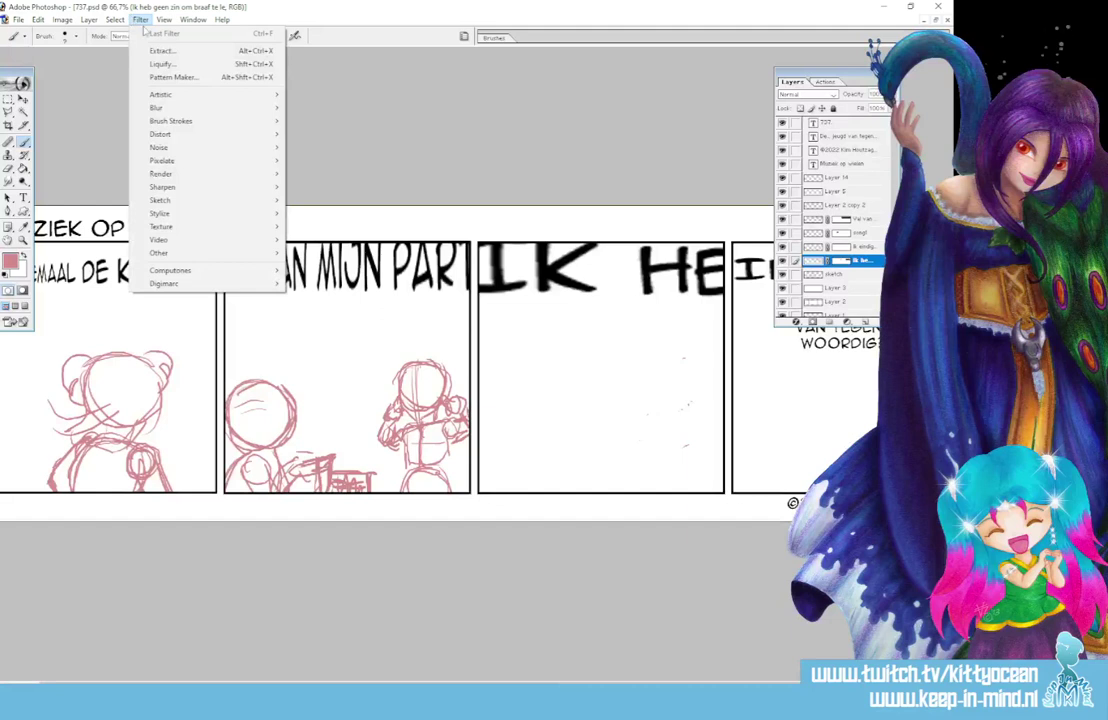
{"action": "left_click", "coordinate": [818, 262]}
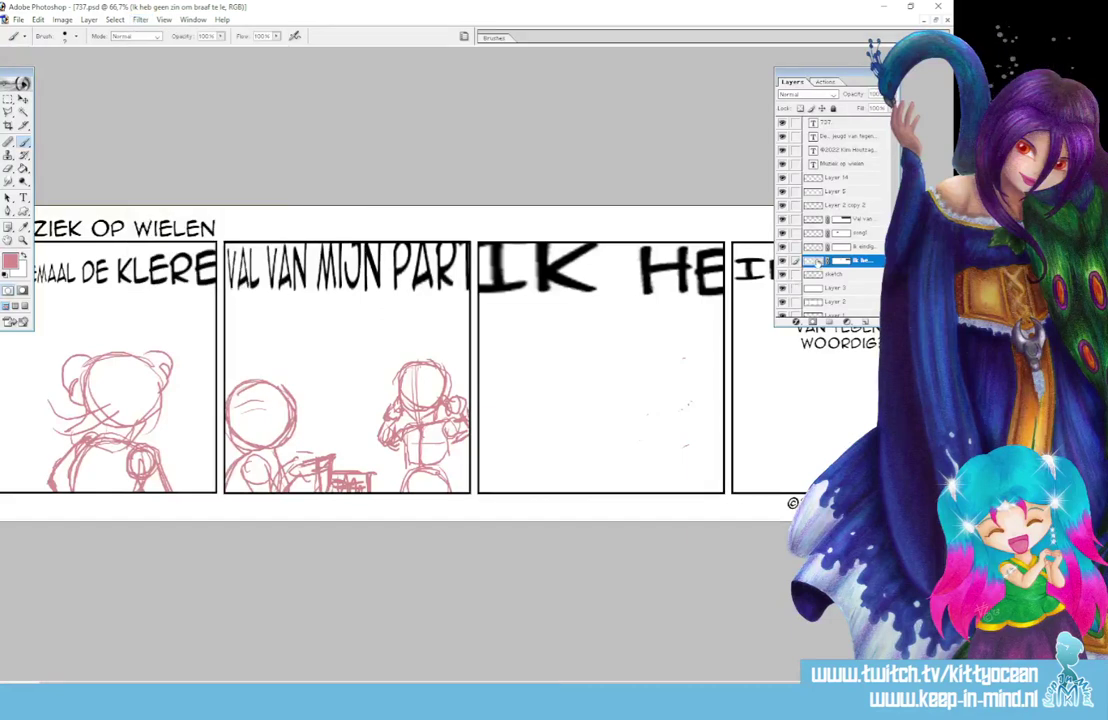
{"action": "left_click", "coordinate": [820, 262]}
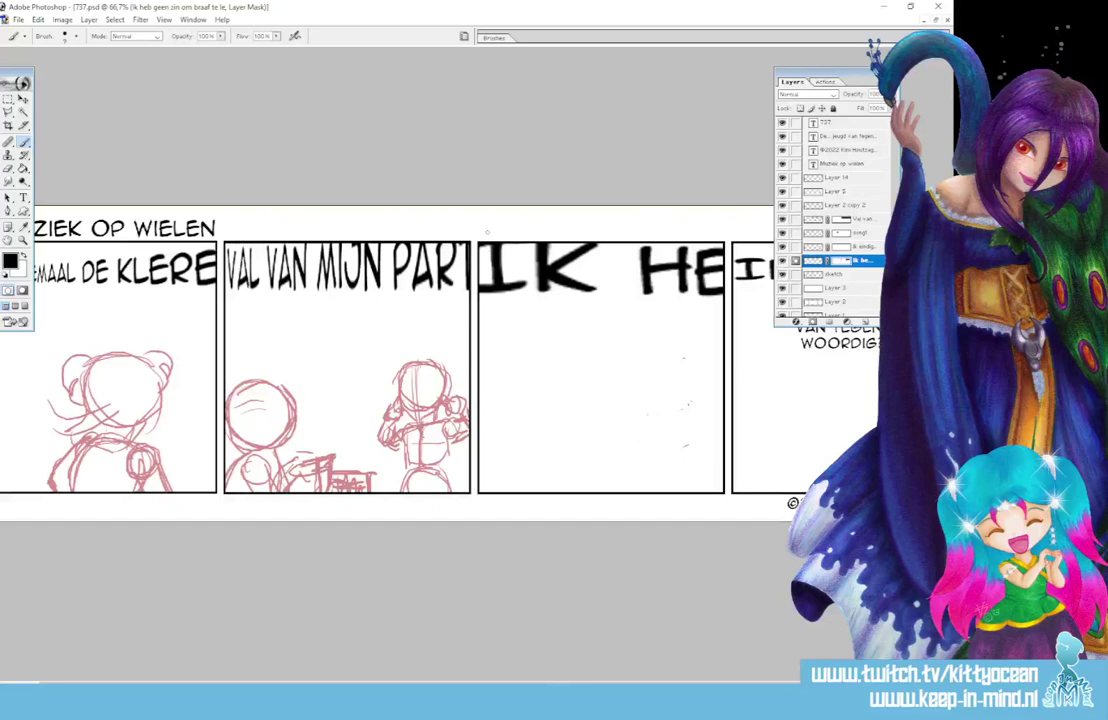
{"action": "key", "text": "ctrl+plus"}
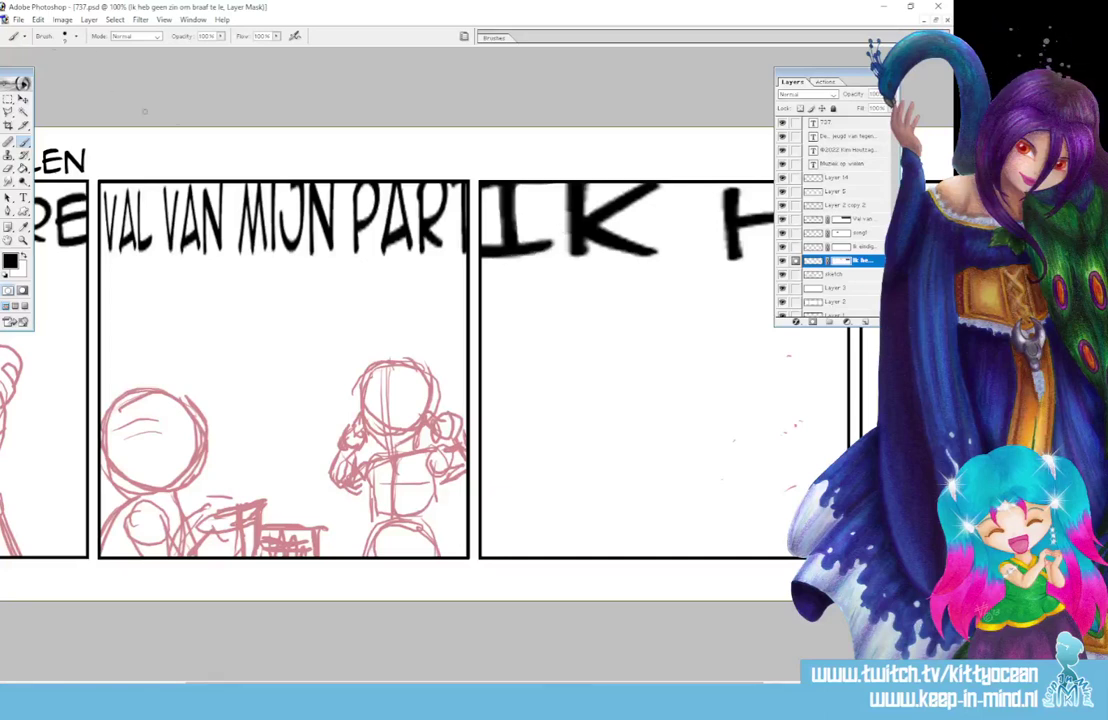
{"action": "left_click", "coordinate": [140, 19]}
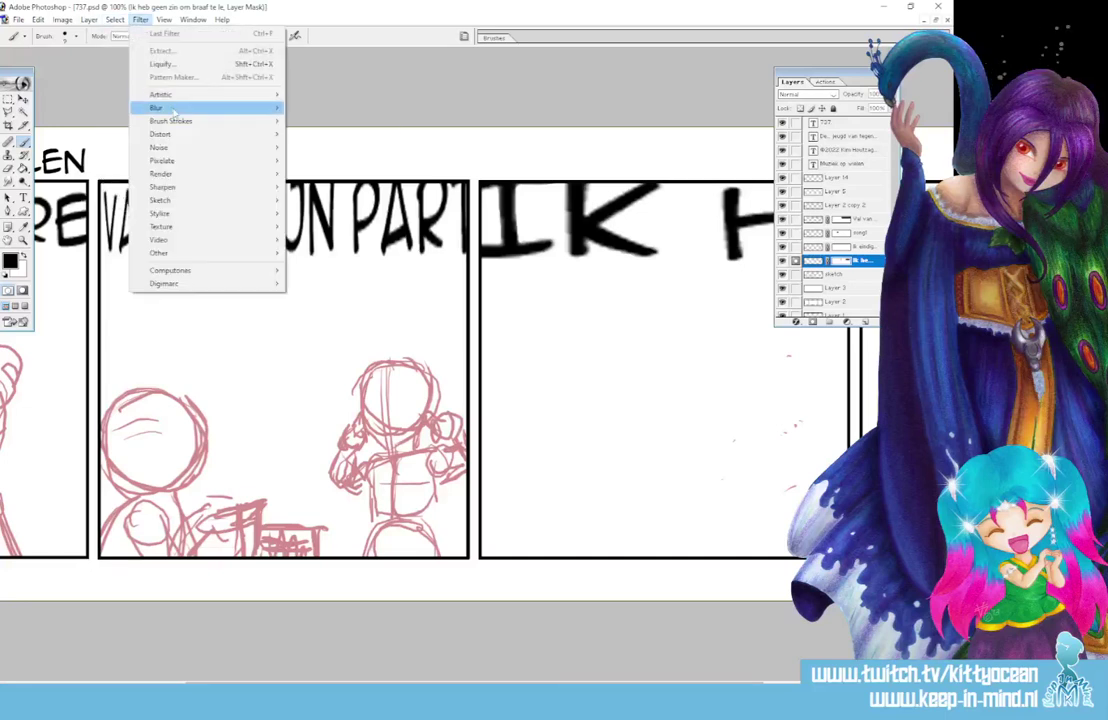
{"action": "mouse_move", "coordinate": [226, 113]}
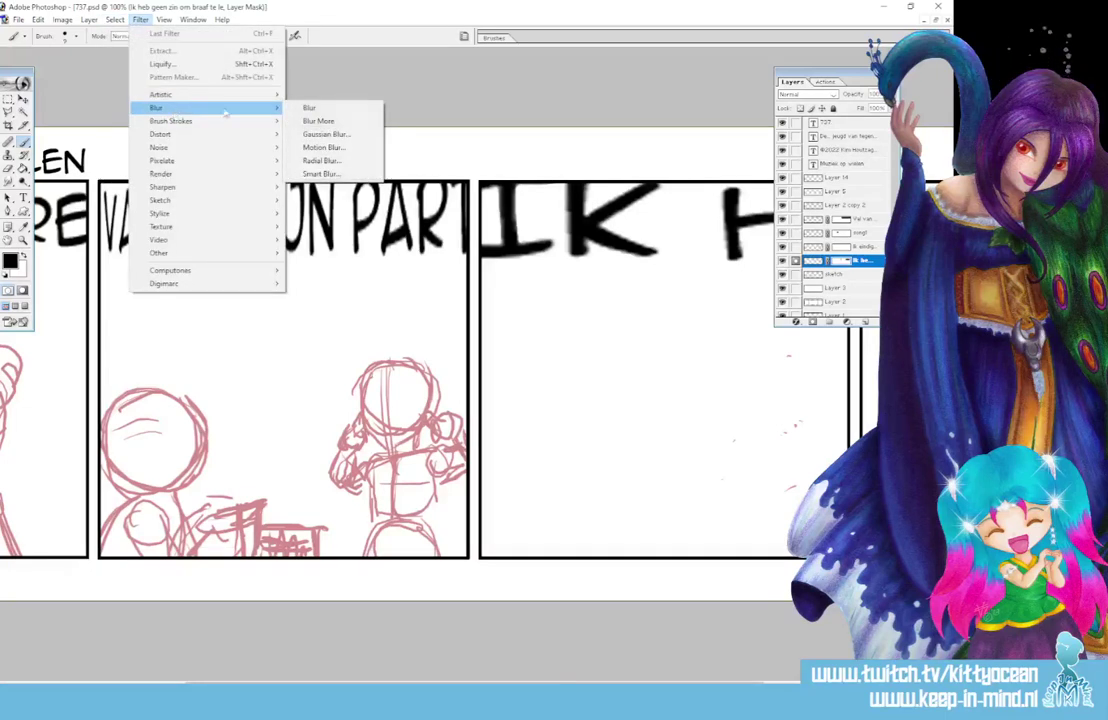
{"action": "left_click", "coordinate": [323, 147]}
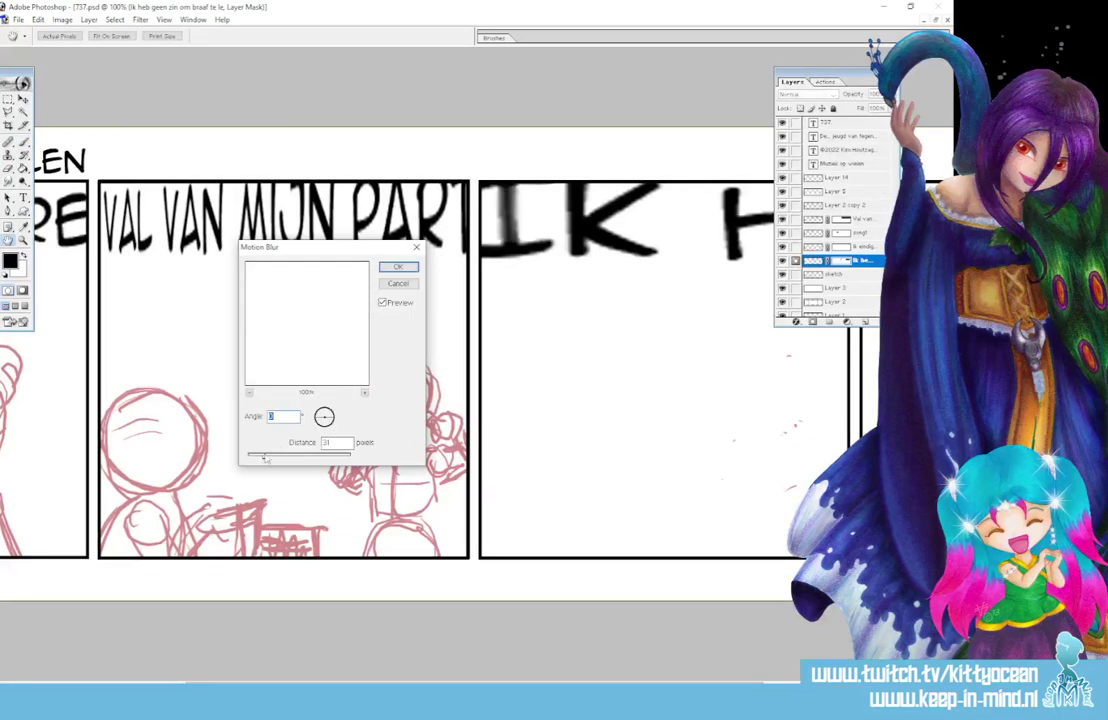
{"action": "left_click_drag", "start_coordinate": [265, 457], "coordinate": [290, 459]}
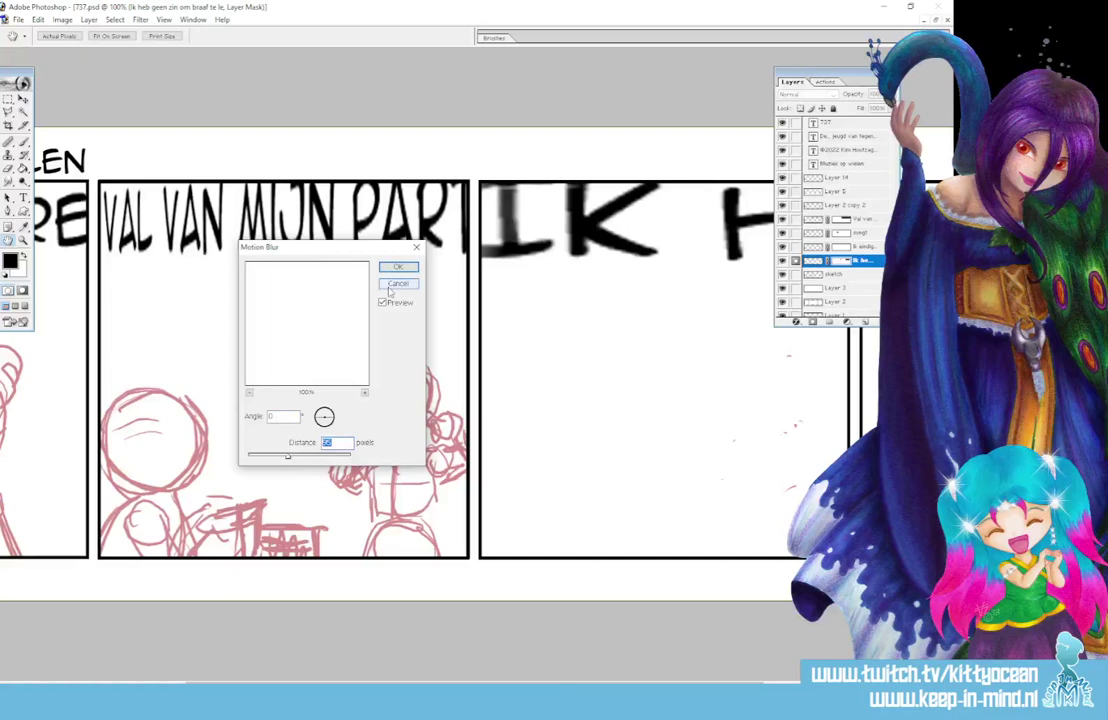
{"action": "left_click_drag", "start_coordinate": [288, 456], "coordinate": [337, 402]}
{"action": "key", "text": "Return"}
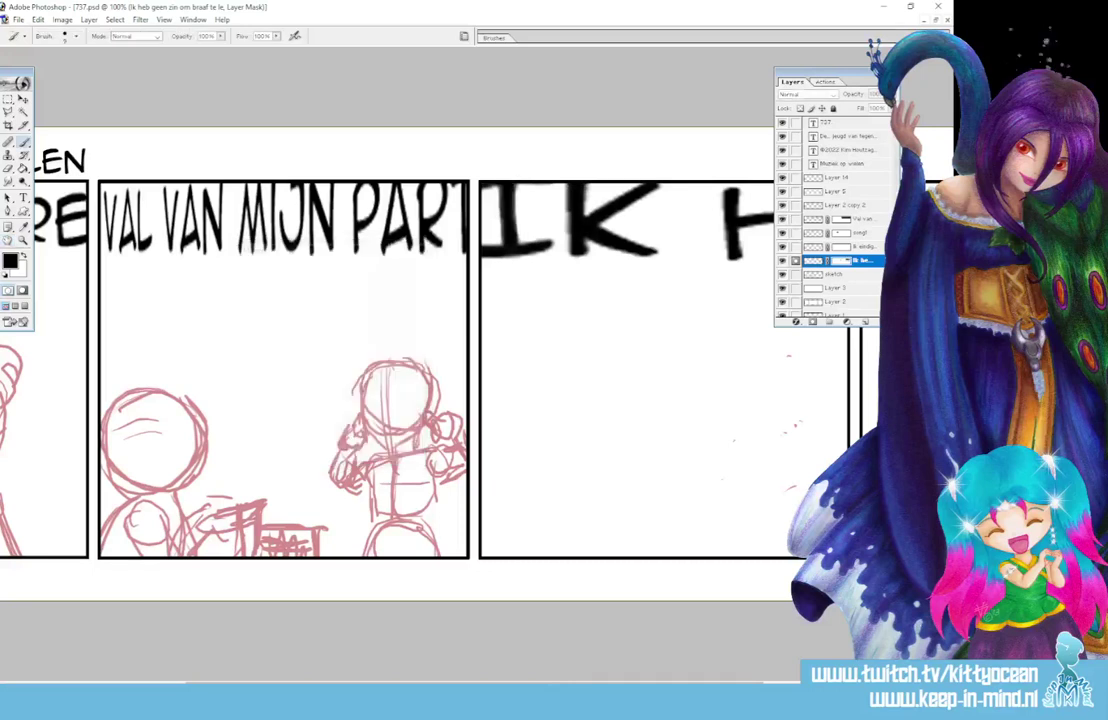
Try a Gaussian Blur with a radius of 30.7 pixels on the "Ik heb geen zin" layer mask
{"action": "left_click", "coordinate": [140, 19]}
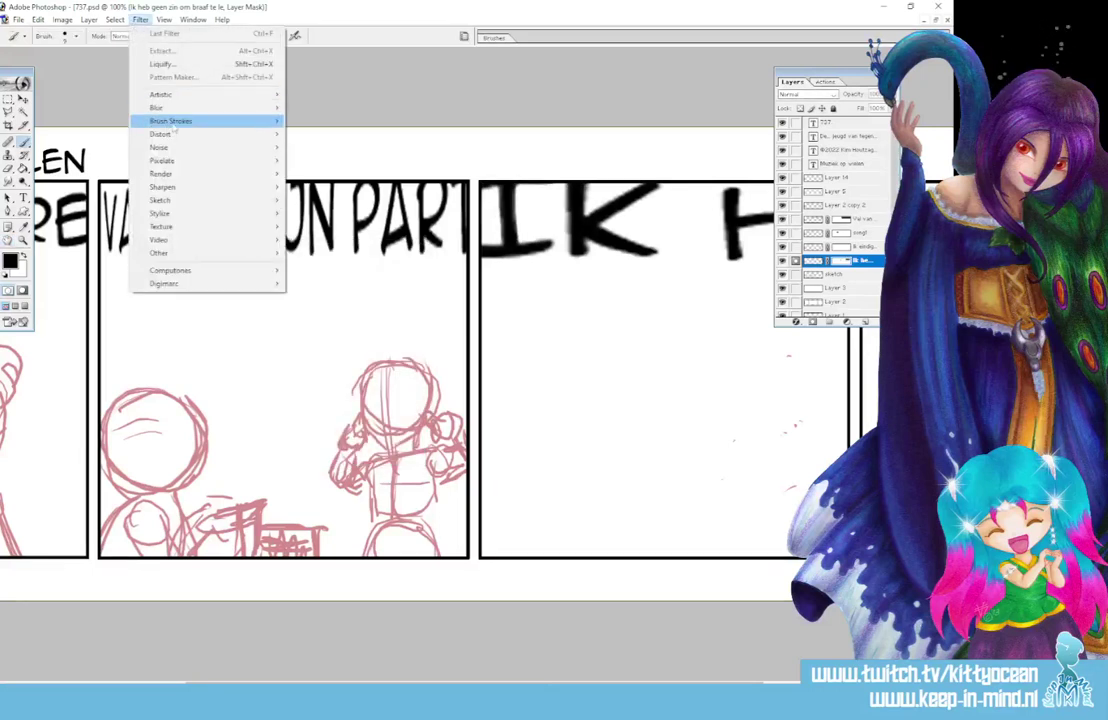
{"action": "mouse_move", "coordinate": [175, 112]}
{"action": "left_click", "coordinate": [275, 128]}
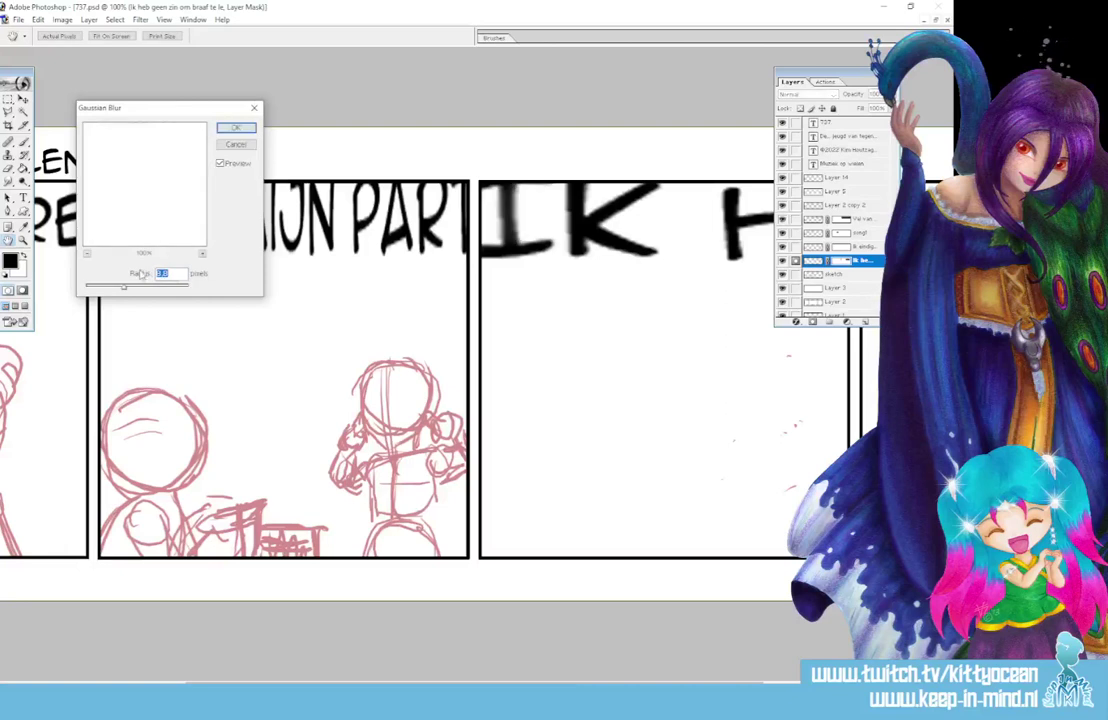
{"action": "left_click_drag", "start_coordinate": [123, 287], "coordinate": [140, 289]}
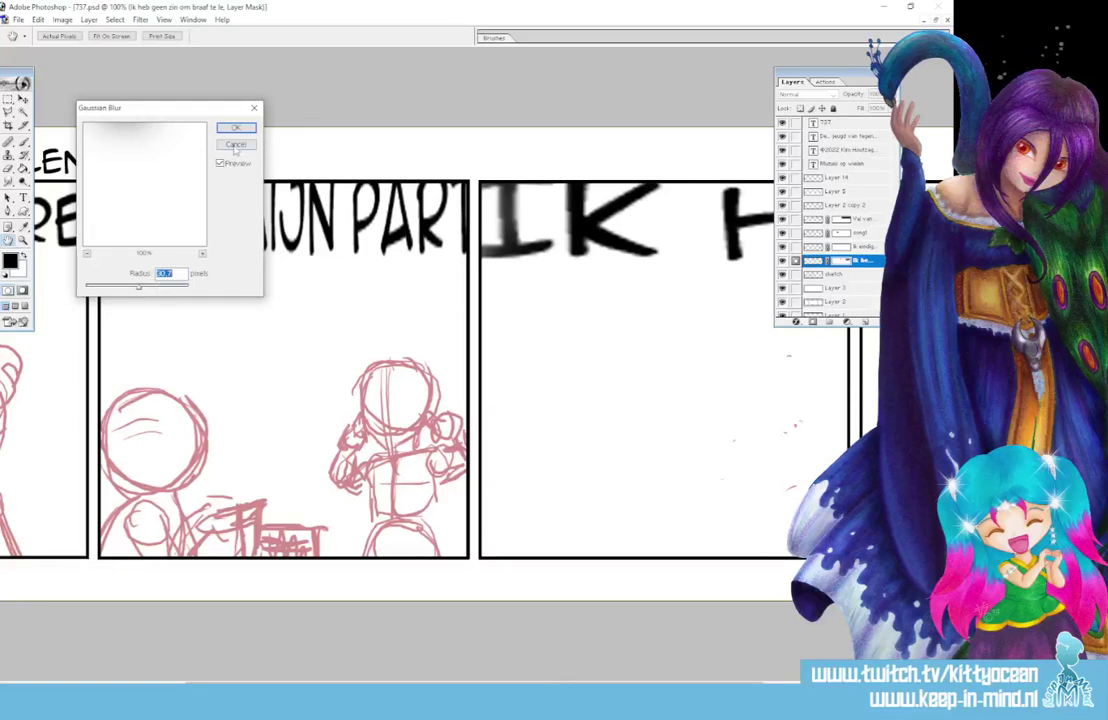
{"action": "key", "text": "Return"}
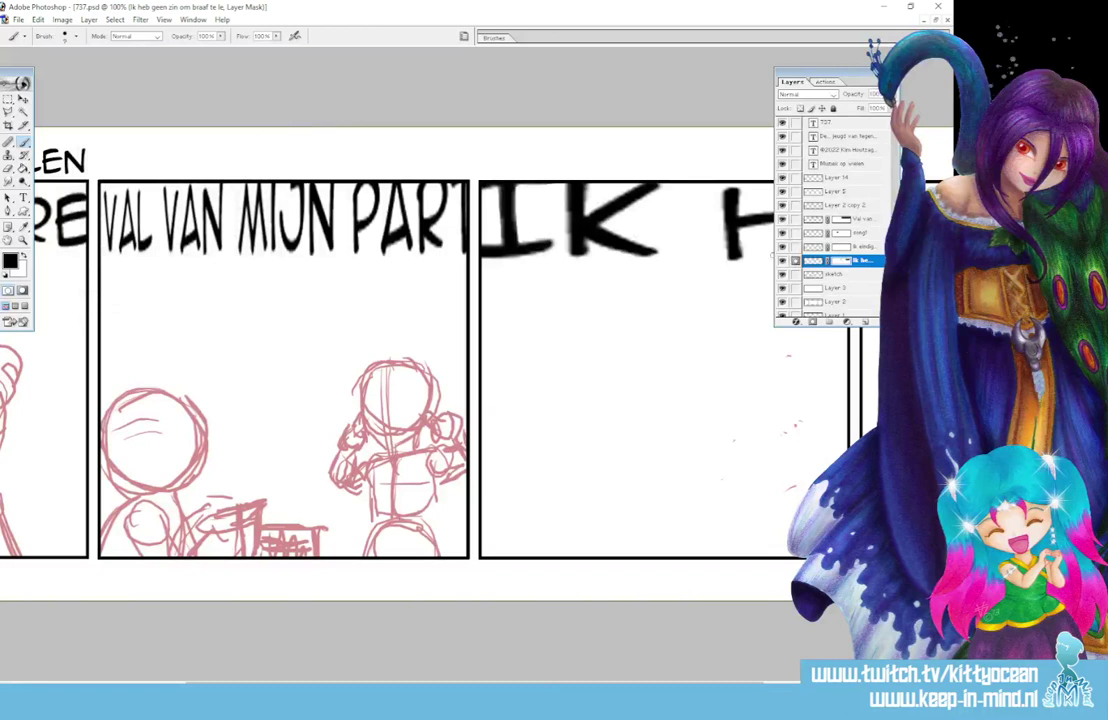
{"action": "key", "text": "m"}
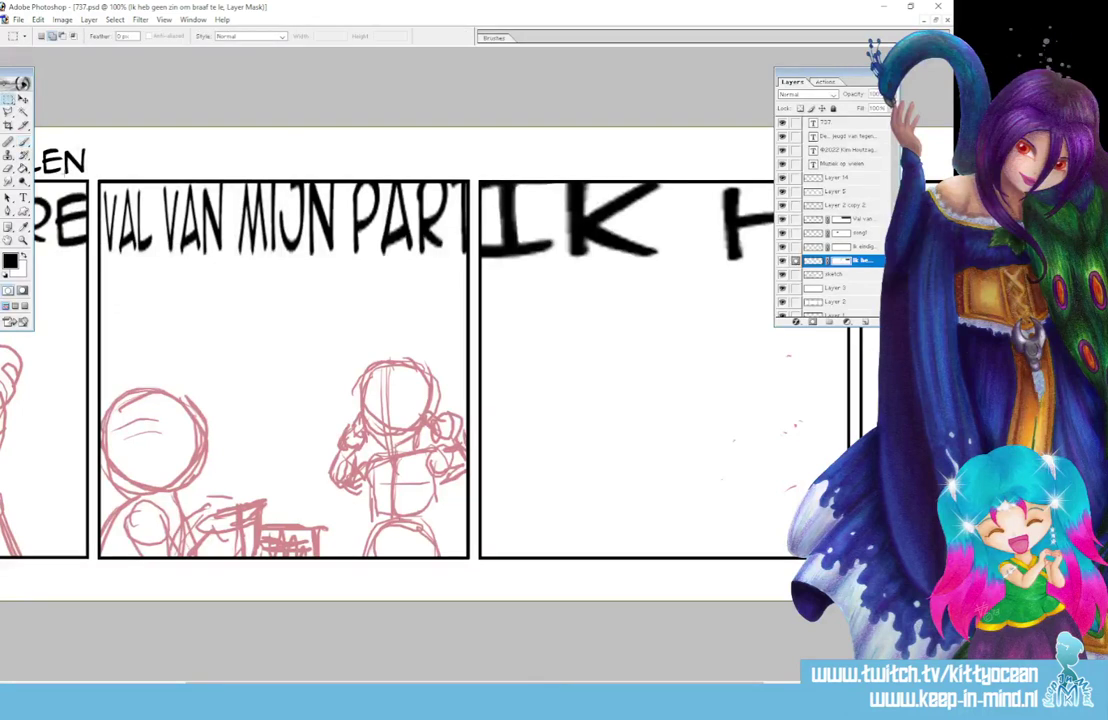
{"action": "left_click_drag", "start_coordinate": [482, 160], "coordinate": [584, 289]}
{"action": "key", "text": "x"}
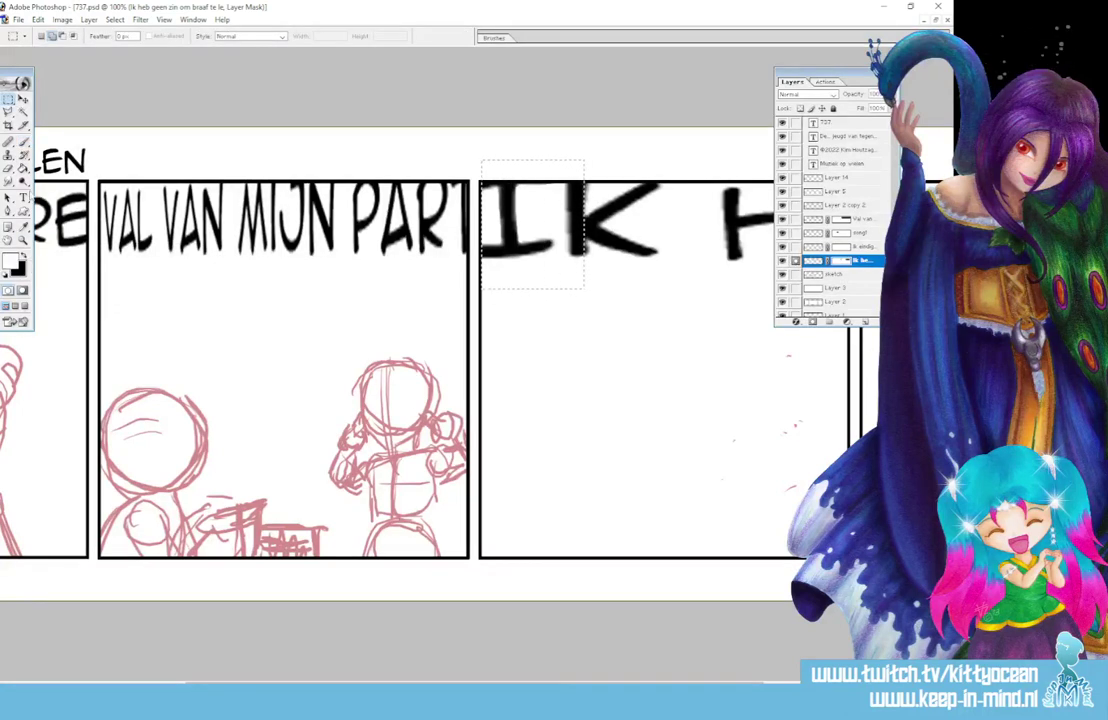
{"action": "key", "text": "g"}
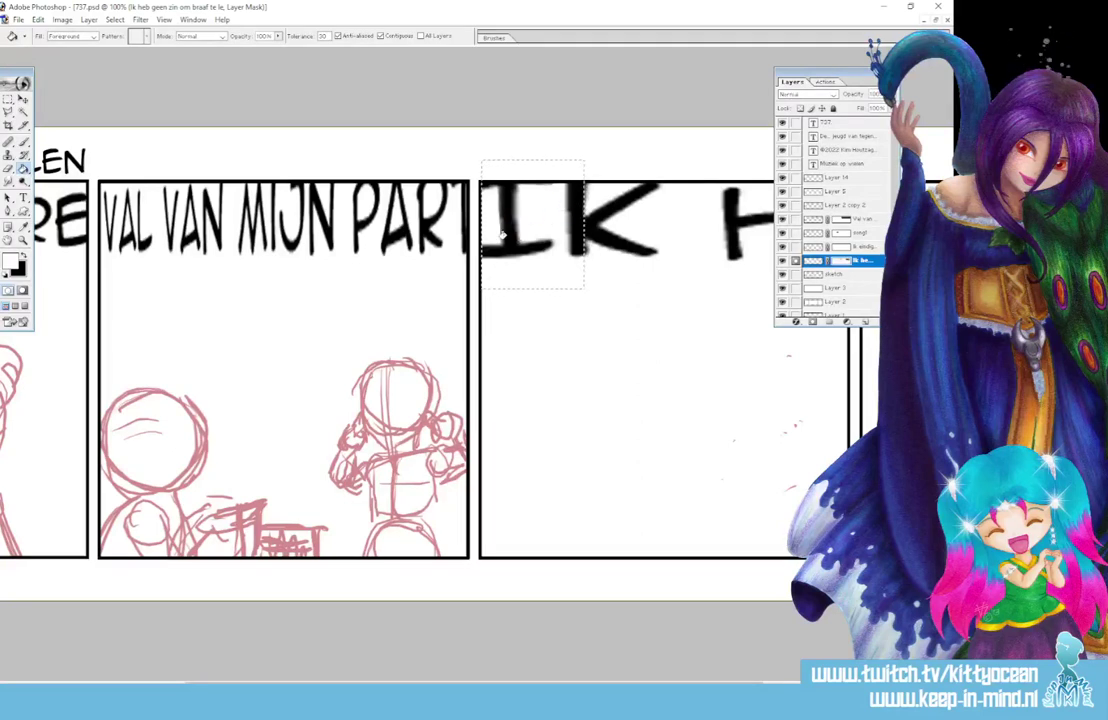
{"action": "key", "text": "ctrl+d"}
Try a Gaussian Blur on the artwork of the "Ik heb geen zin" layer instead of its mask
{"action": "left_click", "coordinate": [812, 262]}
{"action": "left_click", "coordinate": [140, 19]}
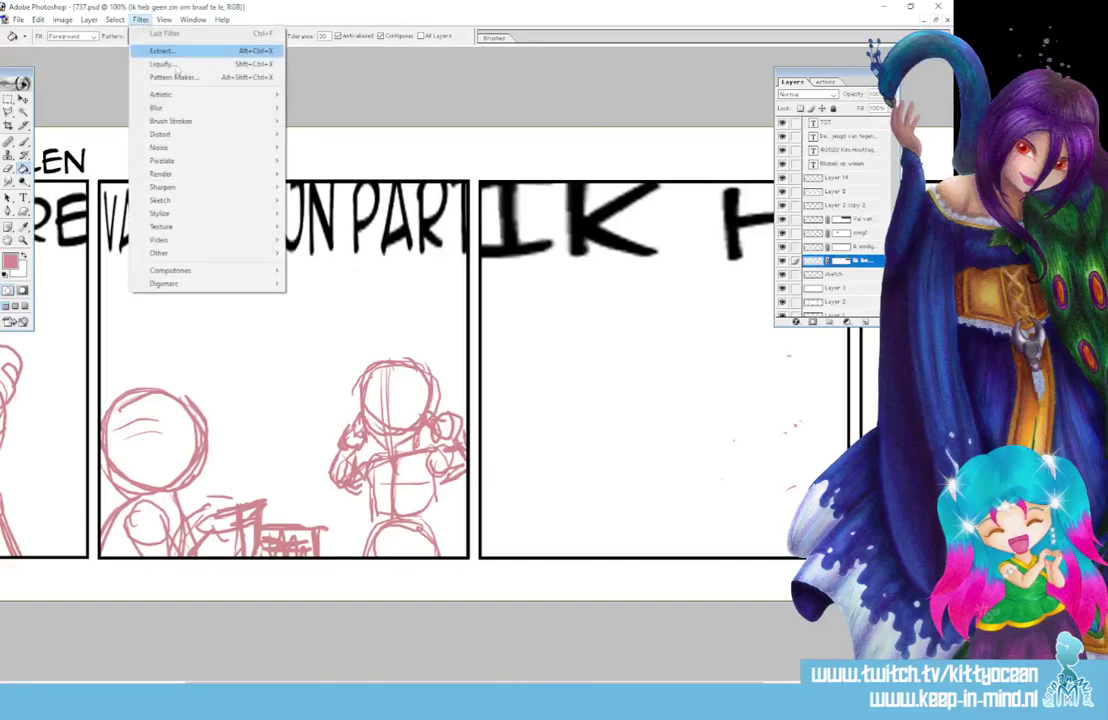
{"action": "mouse_move", "coordinate": [200, 117]}
{"action": "left_click", "coordinate": [325, 133]}
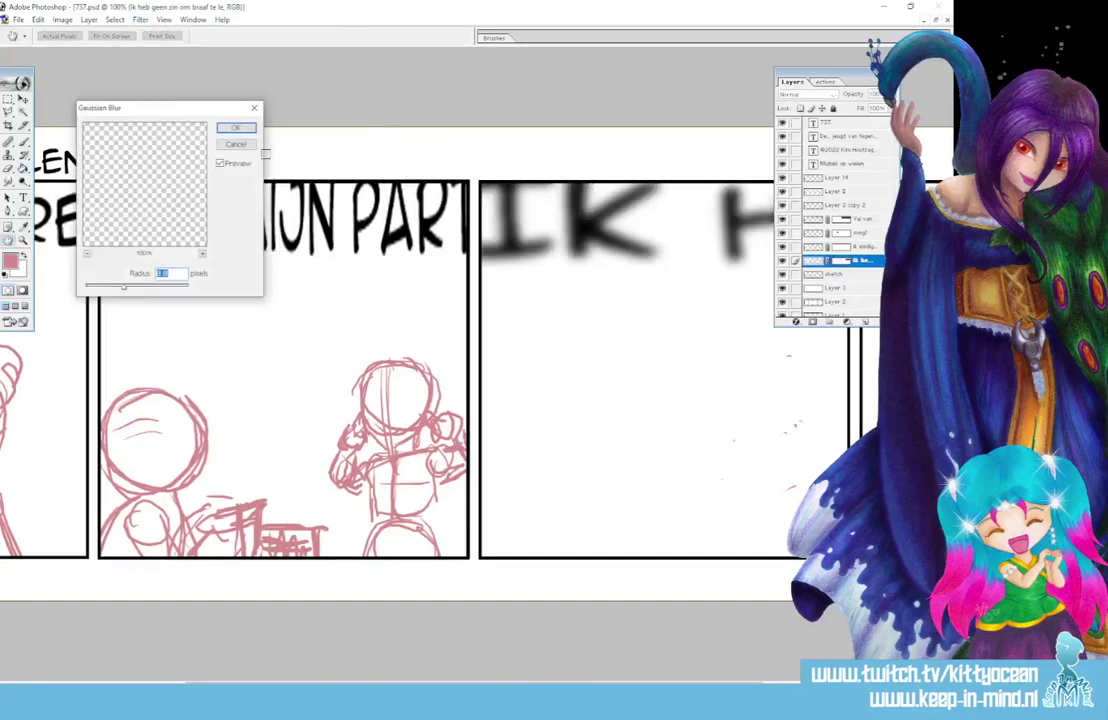
{"action": "left_click", "coordinate": [236, 144]}
{"action": "key", "text": "g"}
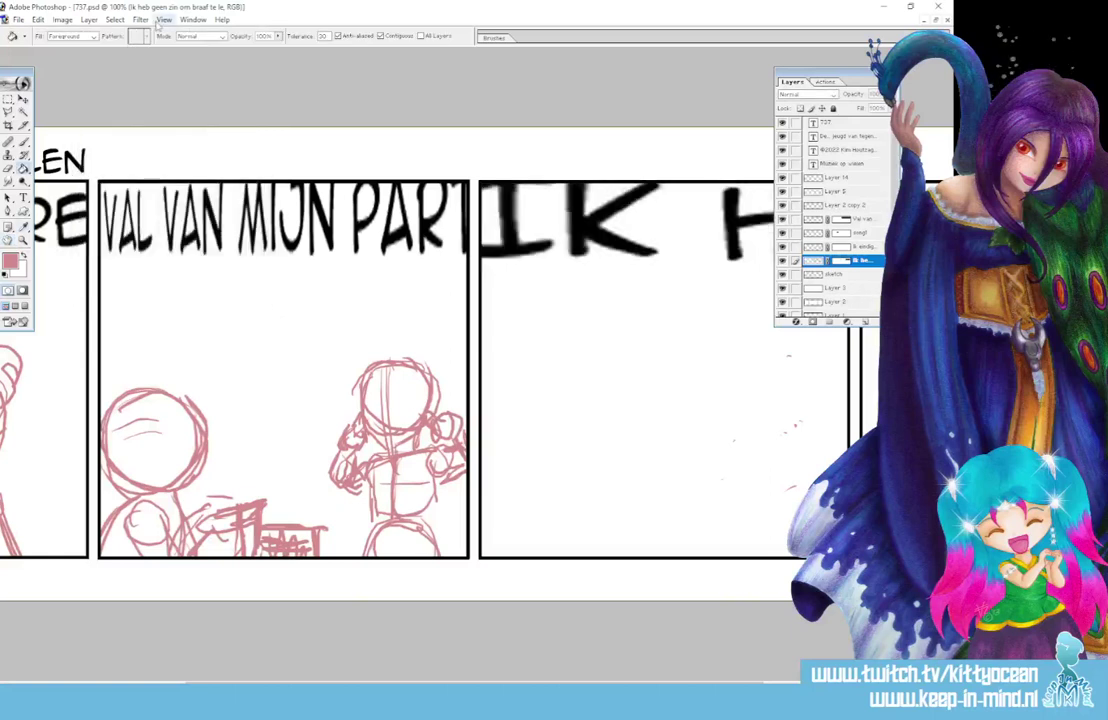
Try a Motion Blur with a distance of 31 pixels at angles of -27° and 45° on the "Ik heb geen zin" layer
{"action": "left_click", "coordinate": [141, 20]}
{"action": "mouse_move", "coordinate": [200, 107]}
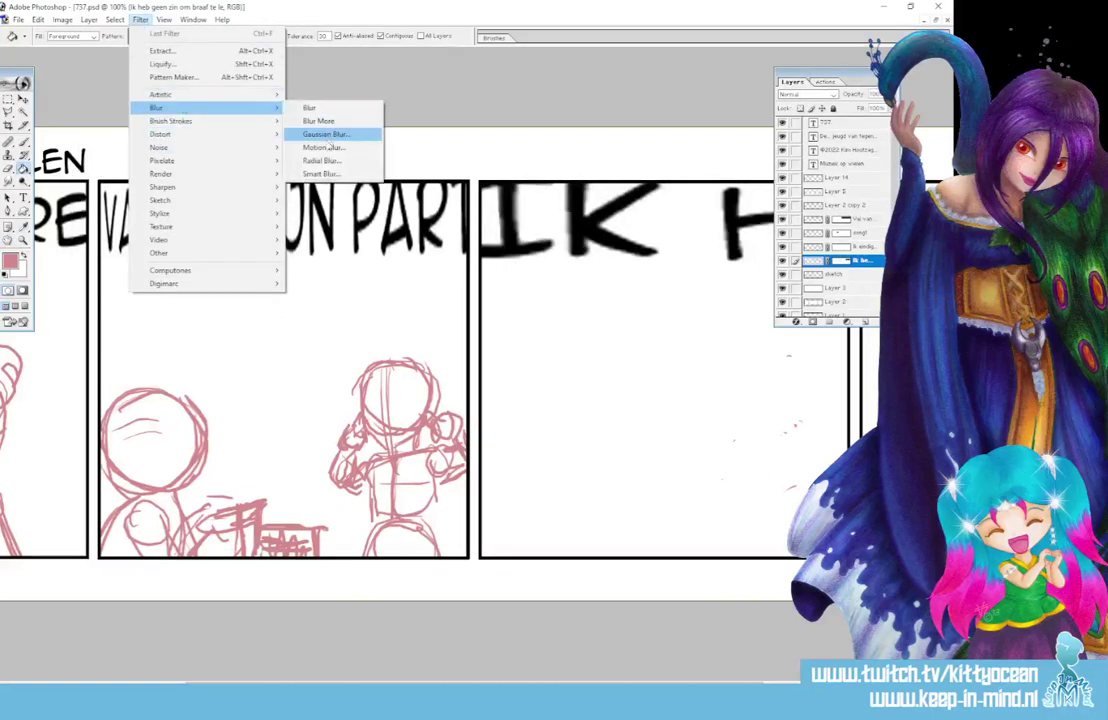
{"action": "left_click", "coordinate": [326, 148]}
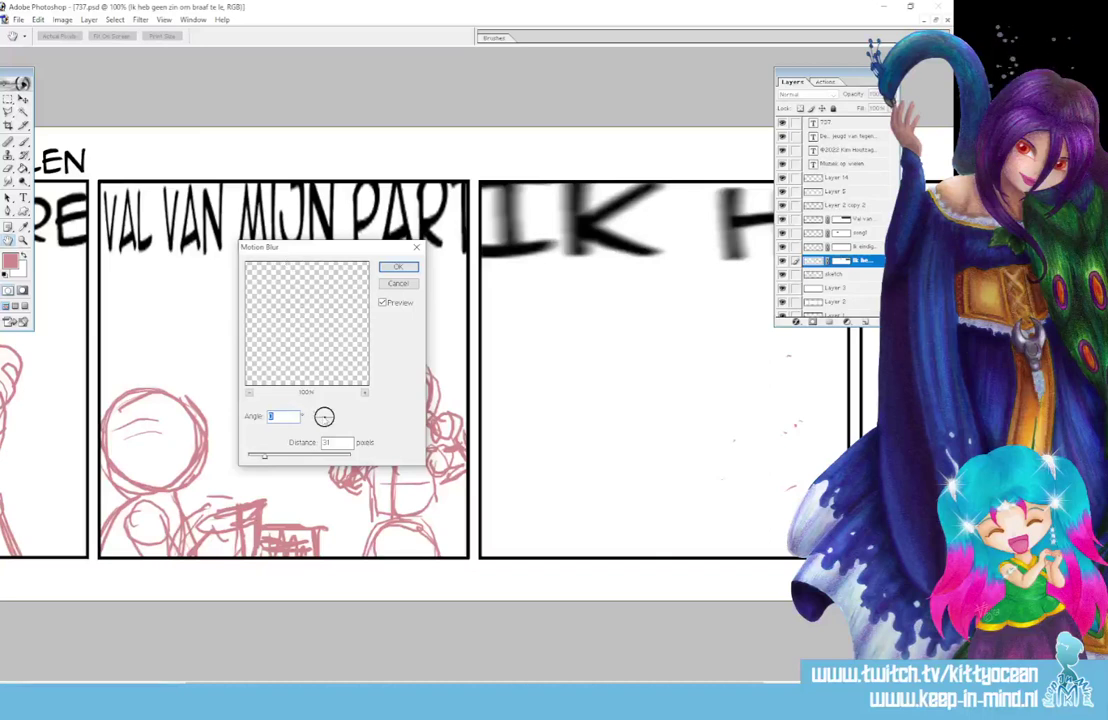
{"action": "left_click", "coordinate": [329, 421]}
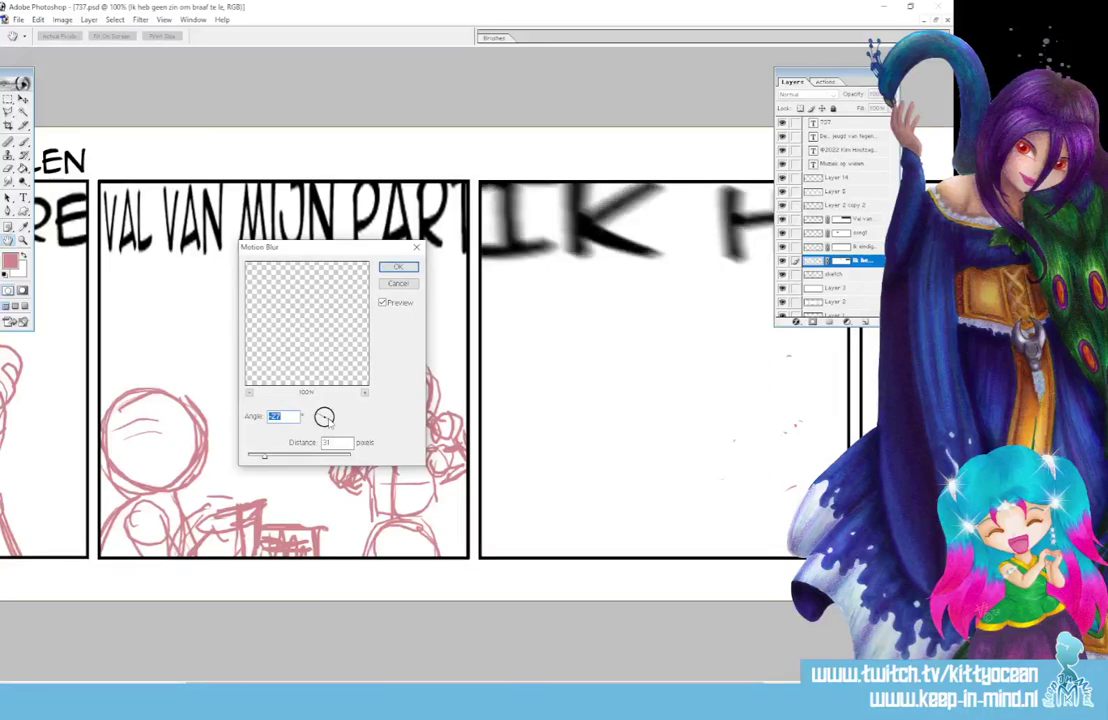
{"action": "left_click", "coordinate": [325, 418]}
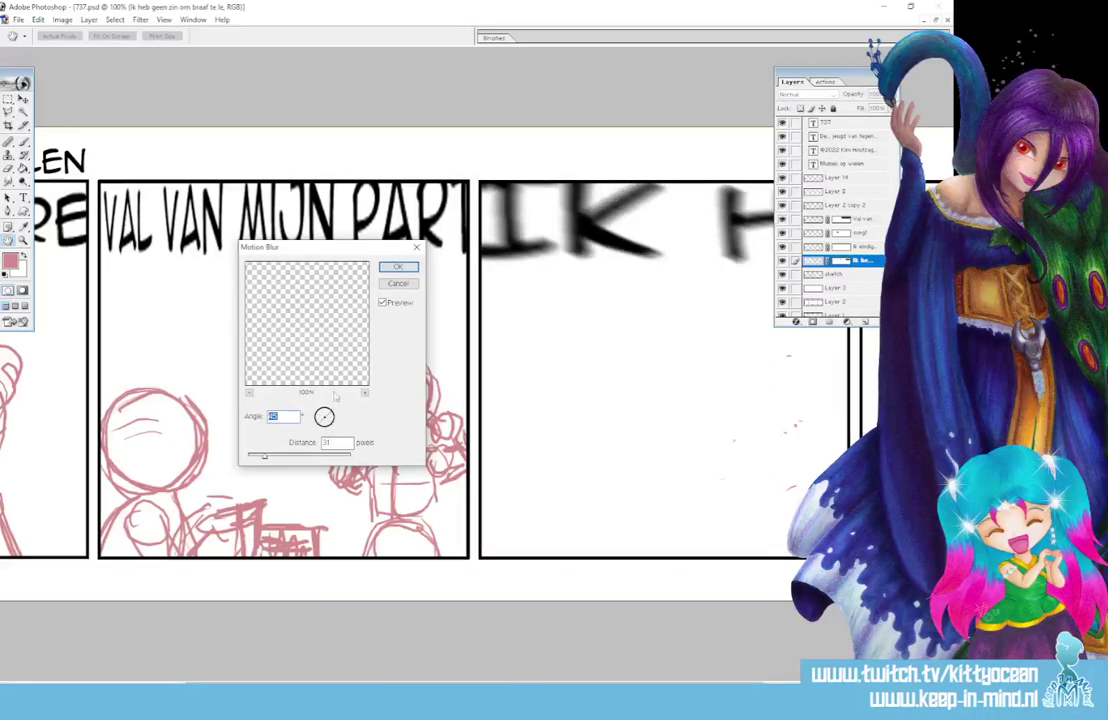
{"action": "left_click", "coordinate": [400, 285]}
Apply the Sharpen filter to the "Ik heb geen zin" lyric layer
{"action": "left_click", "coordinate": [140, 20]}
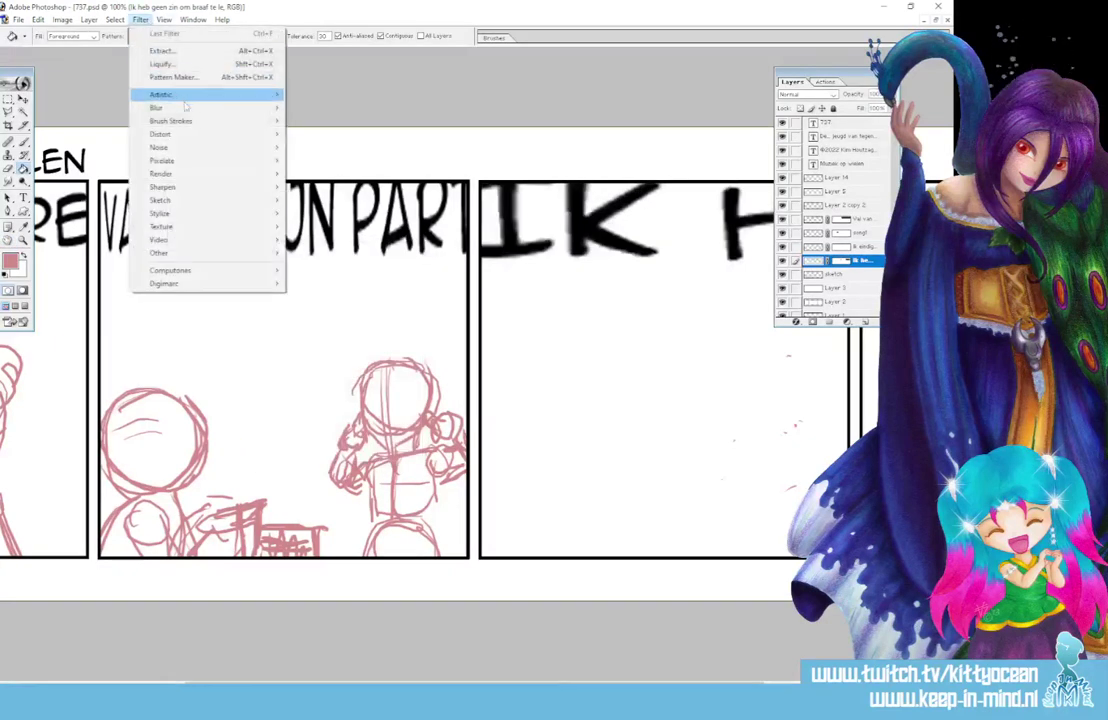
{"action": "mouse_move", "coordinate": [235, 168]}
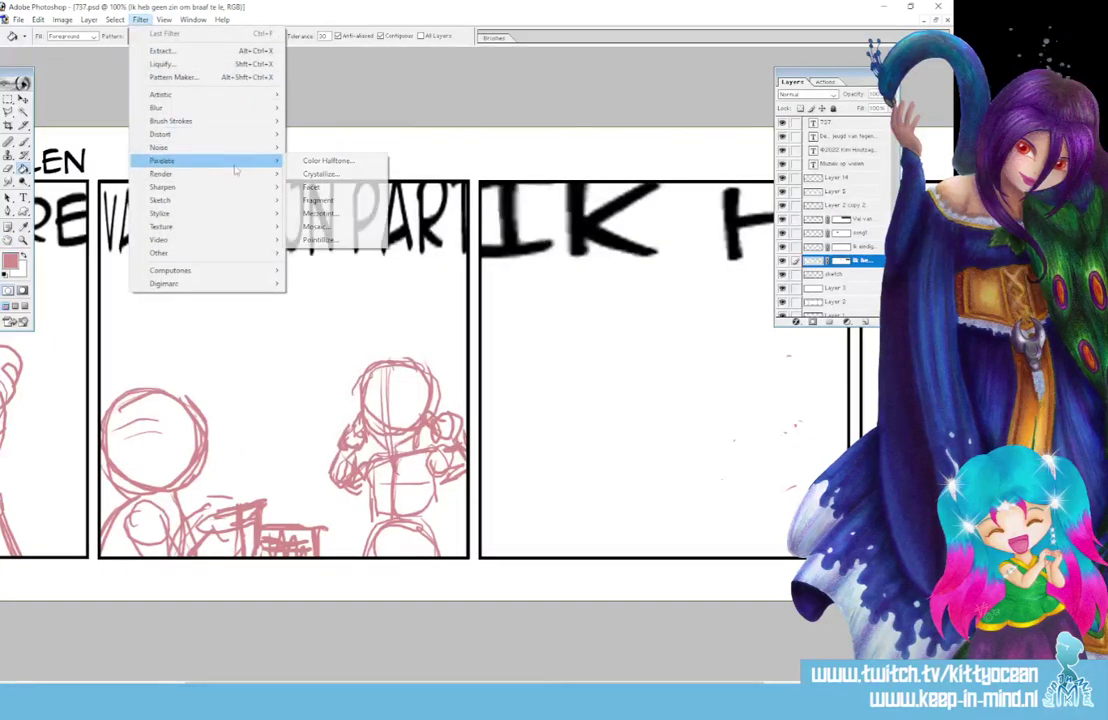
{"action": "left_click", "coordinate": [300, 185]}
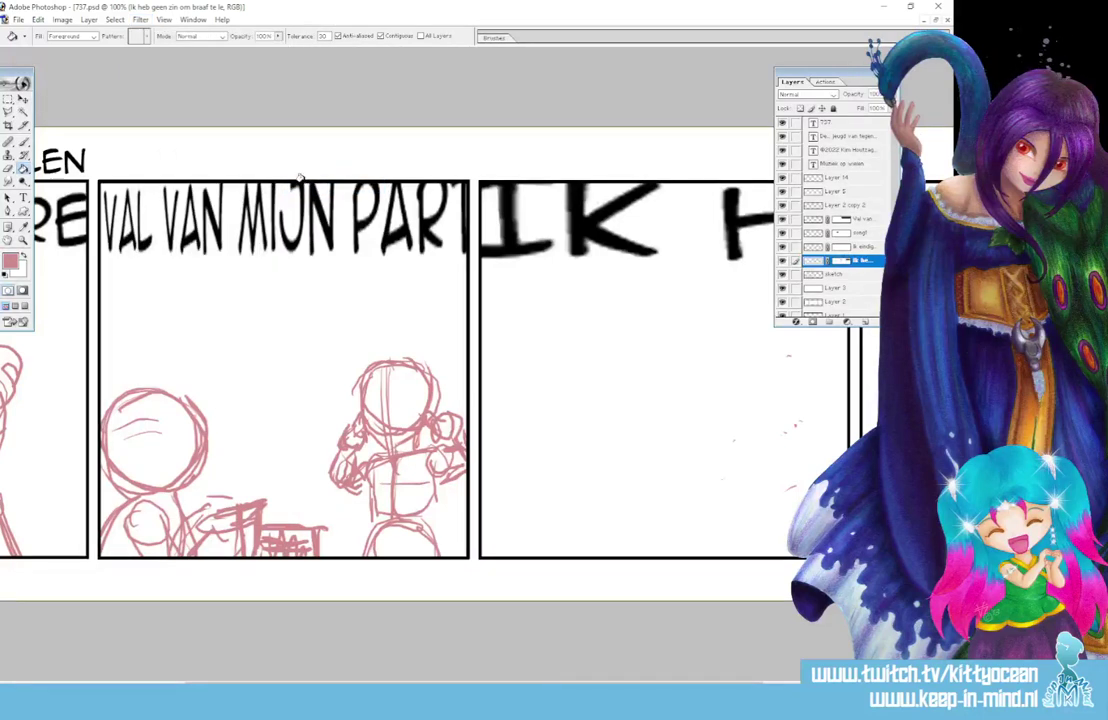
Try the Watercolor filter on the "Ik heb geen zin" layer with Brush Detail 12 and Shadow Intensity 2
{"action": "left_click", "coordinate": [140, 20]}
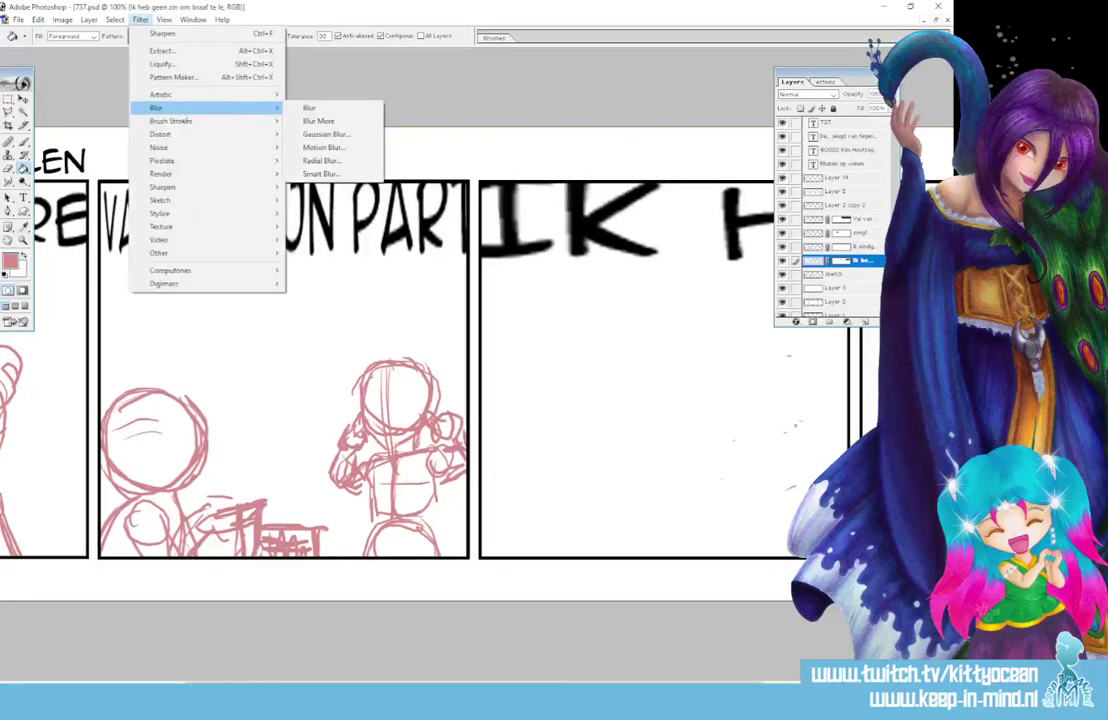
{"action": "mouse_move", "coordinate": [228, 101]}
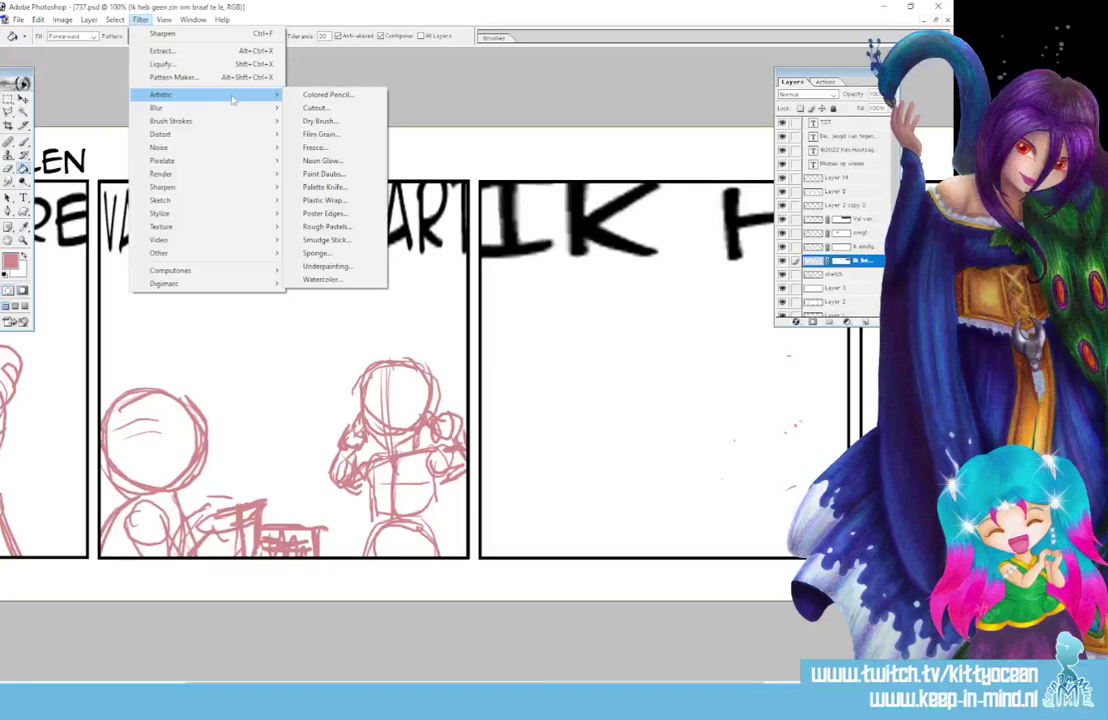
{"action": "left_click", "coordinate": [335, 279]}
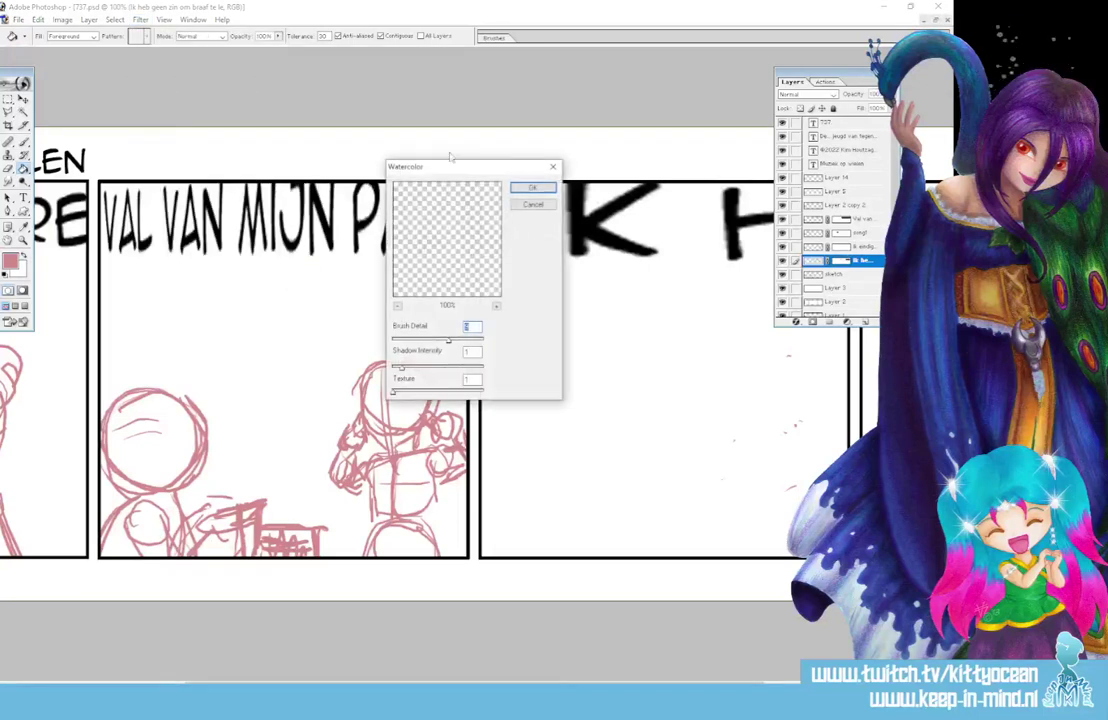
{"action": "left_click_drag", "start_coordinate": [450, 166], "coordinate": [333, 143]}
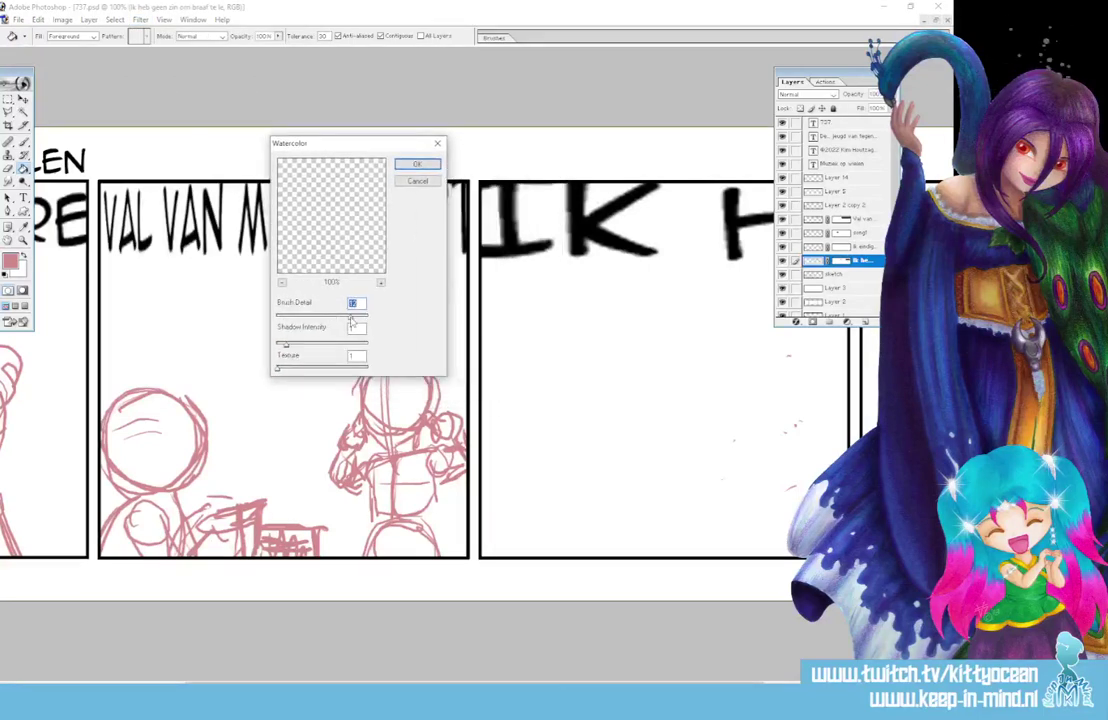
{"action": "left_click_drag", "start_coordinate": [285, 344], "coordinate": [297, 347]}
{"action": "left_click", "coordinate": [282, 283]}
{"action": "left_click", "coordinate": [282, 283]}
{"action": "left_click", "coordinate": [282, 283]}
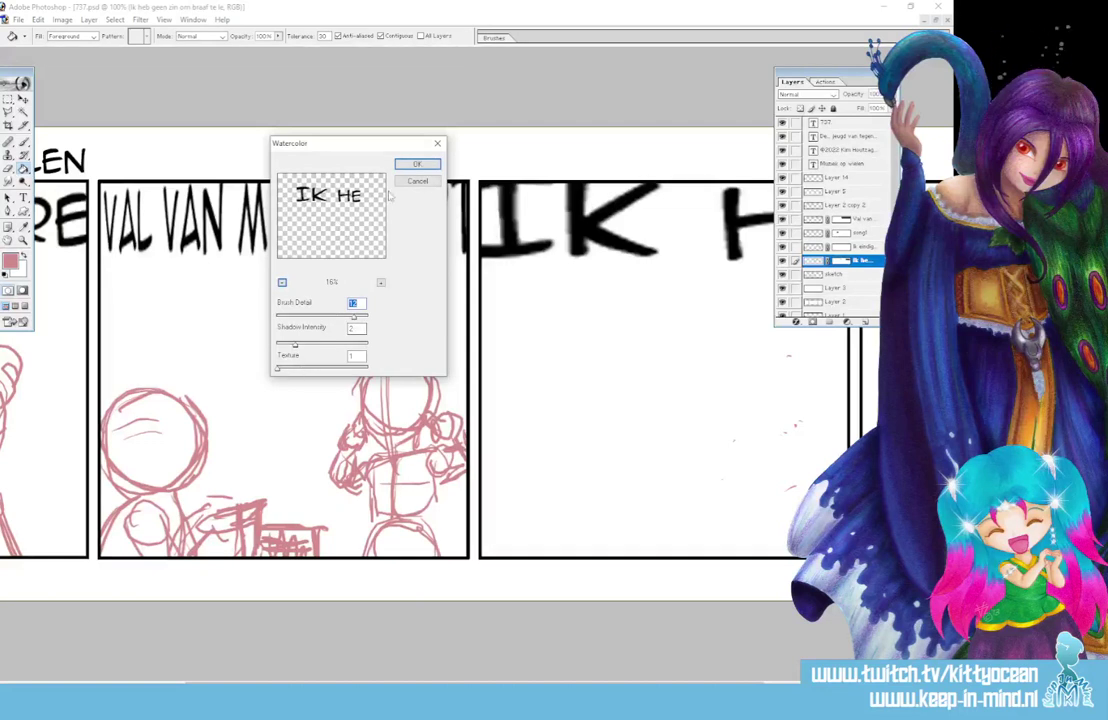
{"action": "left_click", "coordinate": [417, 181]}
Apply a Gaussian Blur with a radius of about 4.9 pixels to the "Ik heb geen zin" lyric layer
{"action": "left_click", "coordinate": [140, 20]}
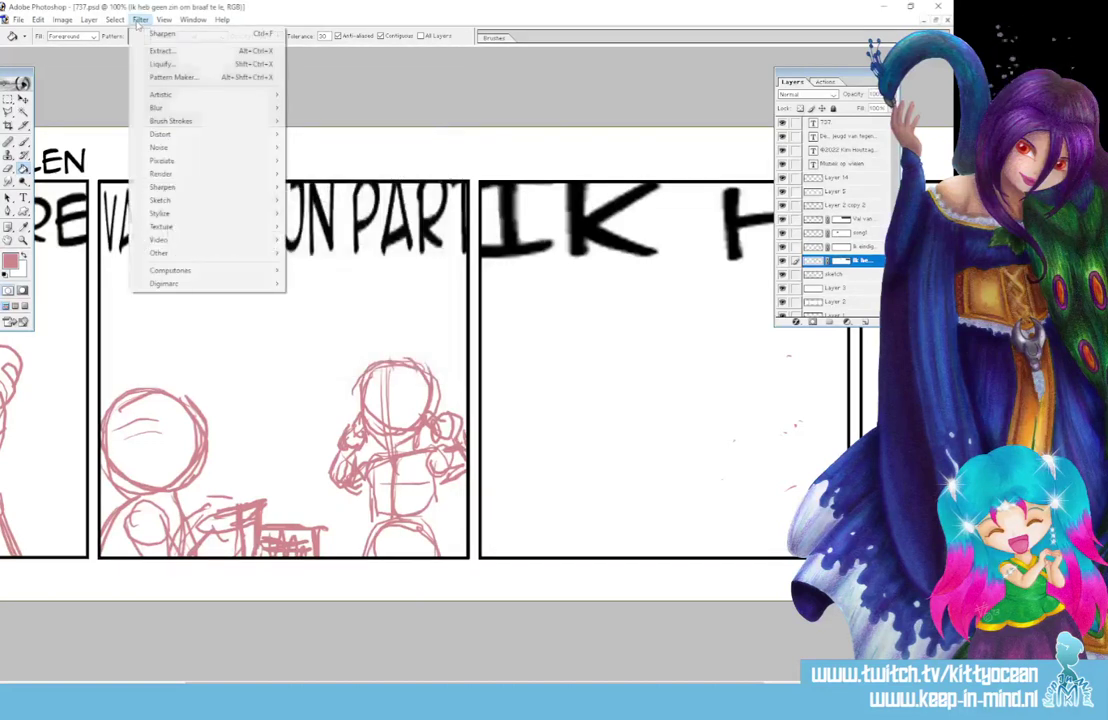
{"action": "mouse_move", "coordinate": [240, 107]}
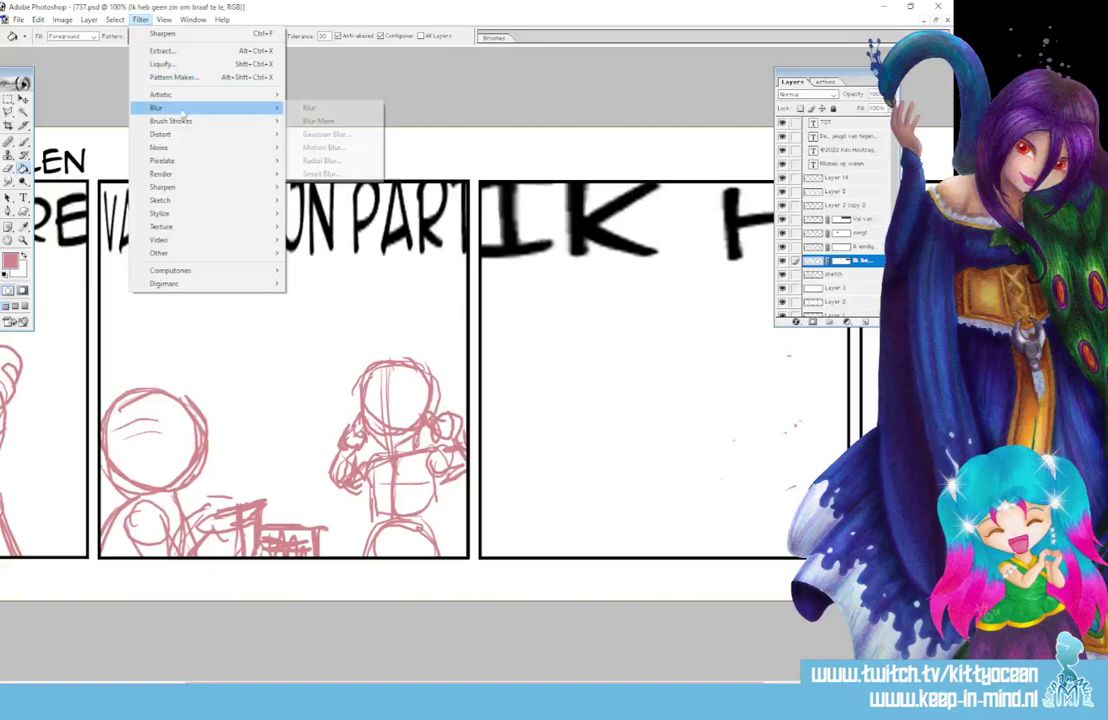
{"action": "left_click", "coordinate": [328, 135]}
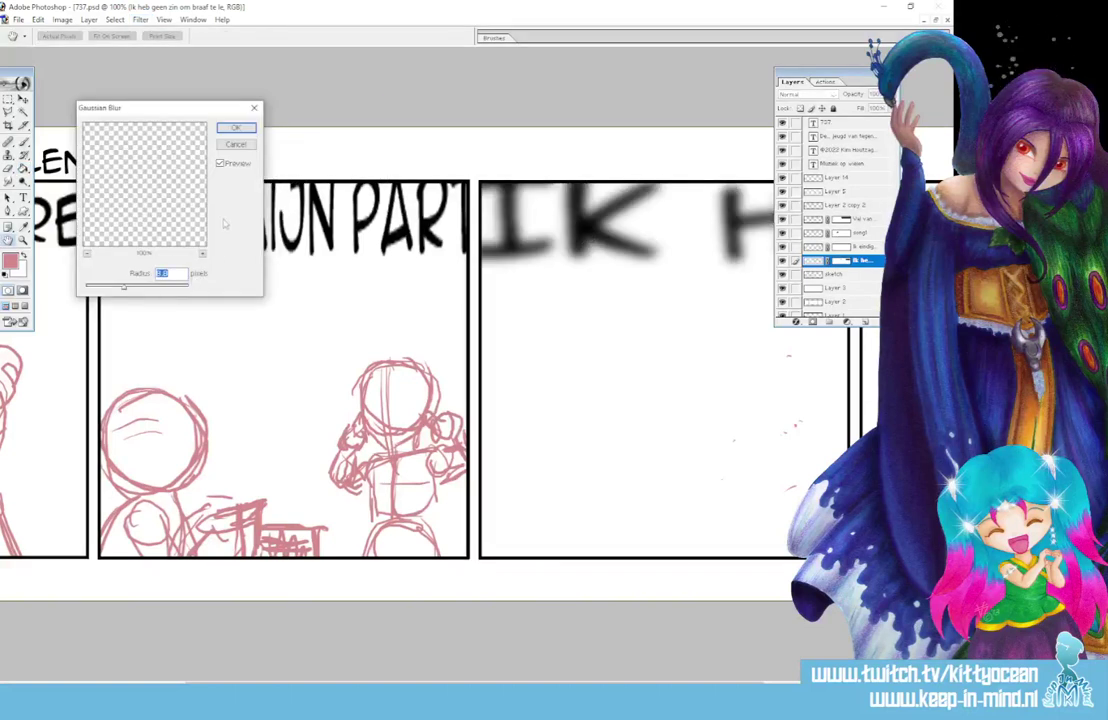
{"action": "left_click_drag", "start_coordinate": [123, 287], "coordinate": [106, 290]}
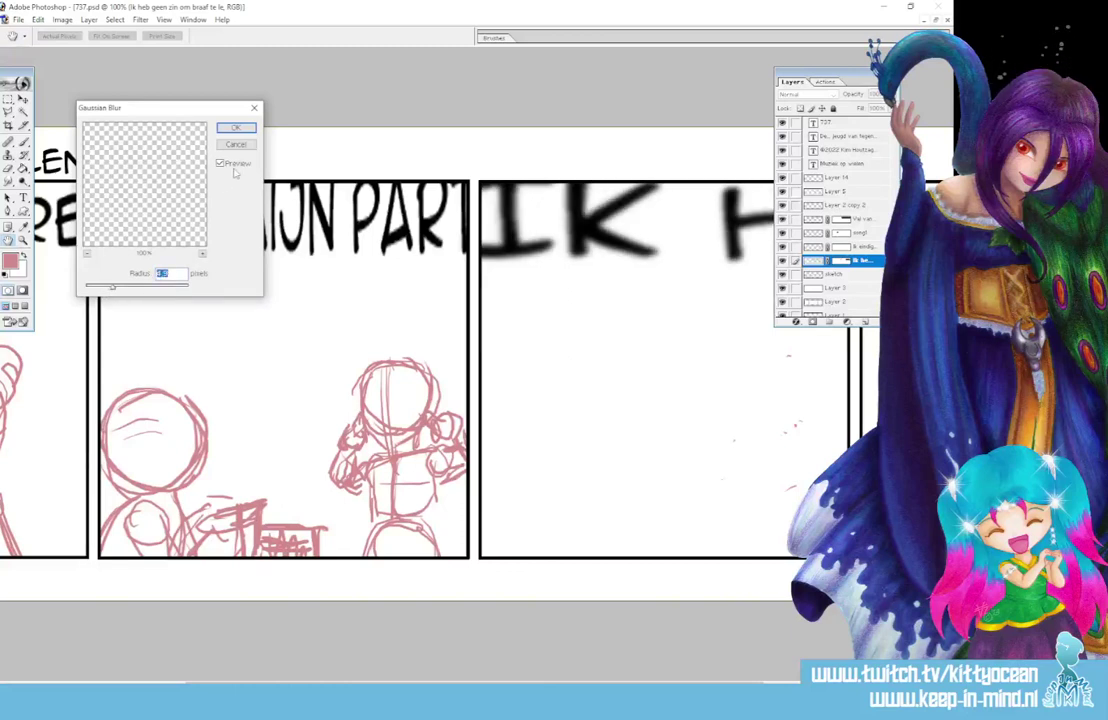
{"action": "key", "text": "Return"}
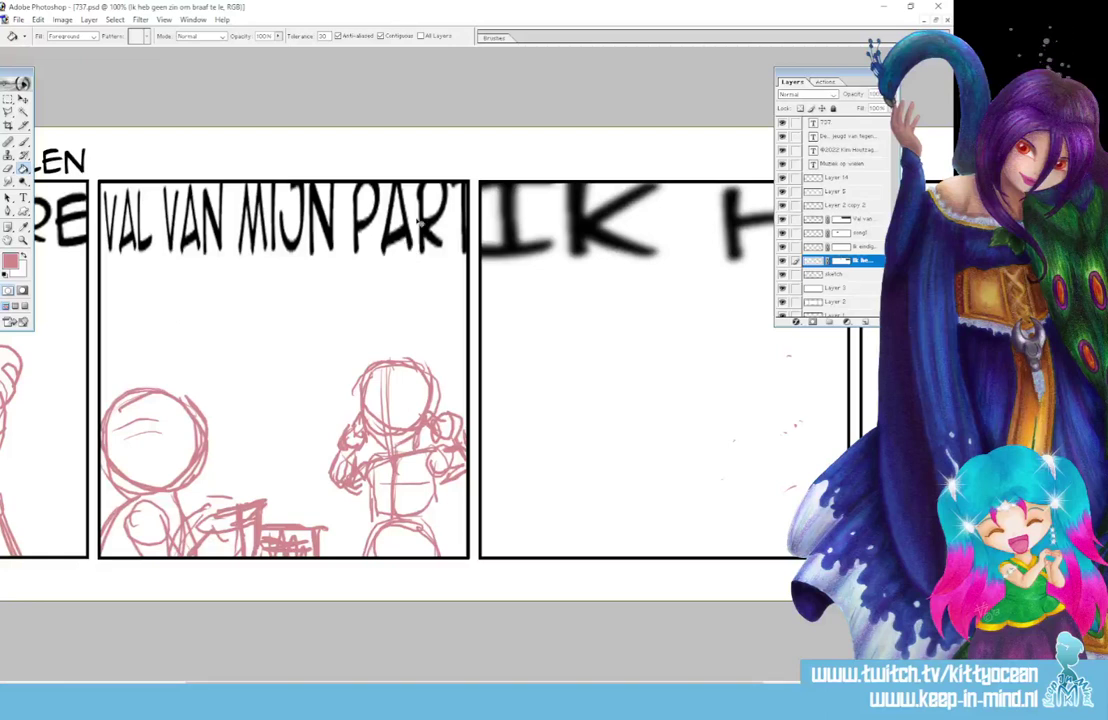
Repeat the same Gaussian Blur on the "Ik eindig toch wel in de goot", "song1" and "Val van mijn part" layers
{"action": "key", "text": "ctrl+minus"}
{"action": "key", "text": "ctrl+minus"}
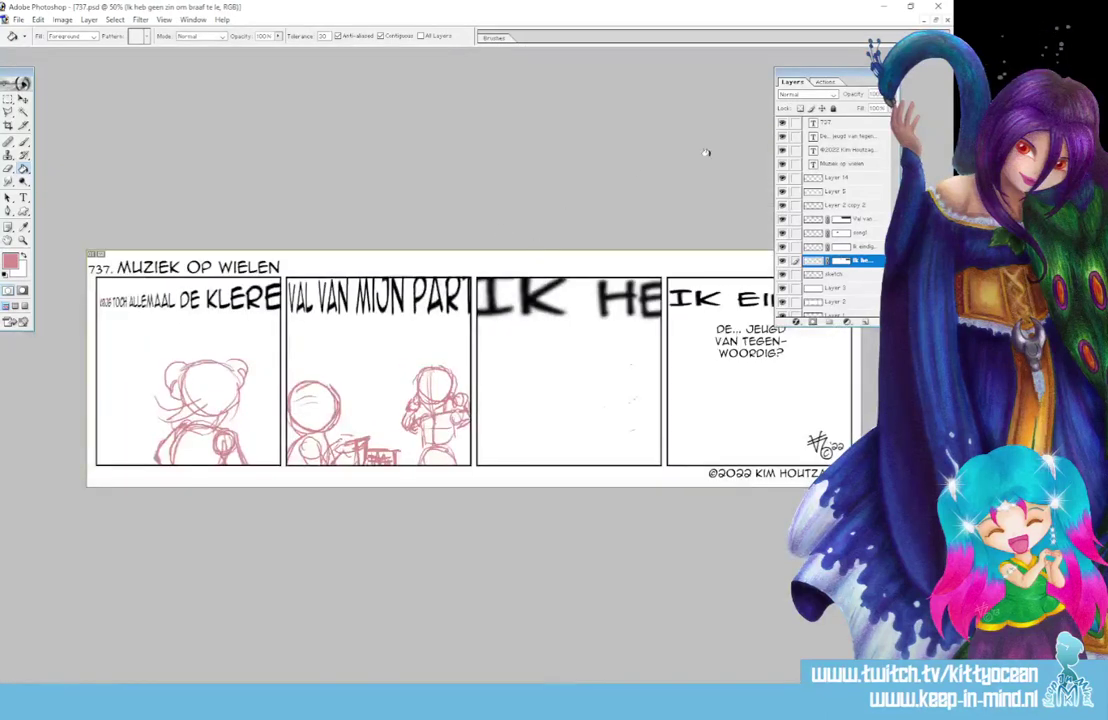
{"action": "left_click", "coordinate": [860, 247]}
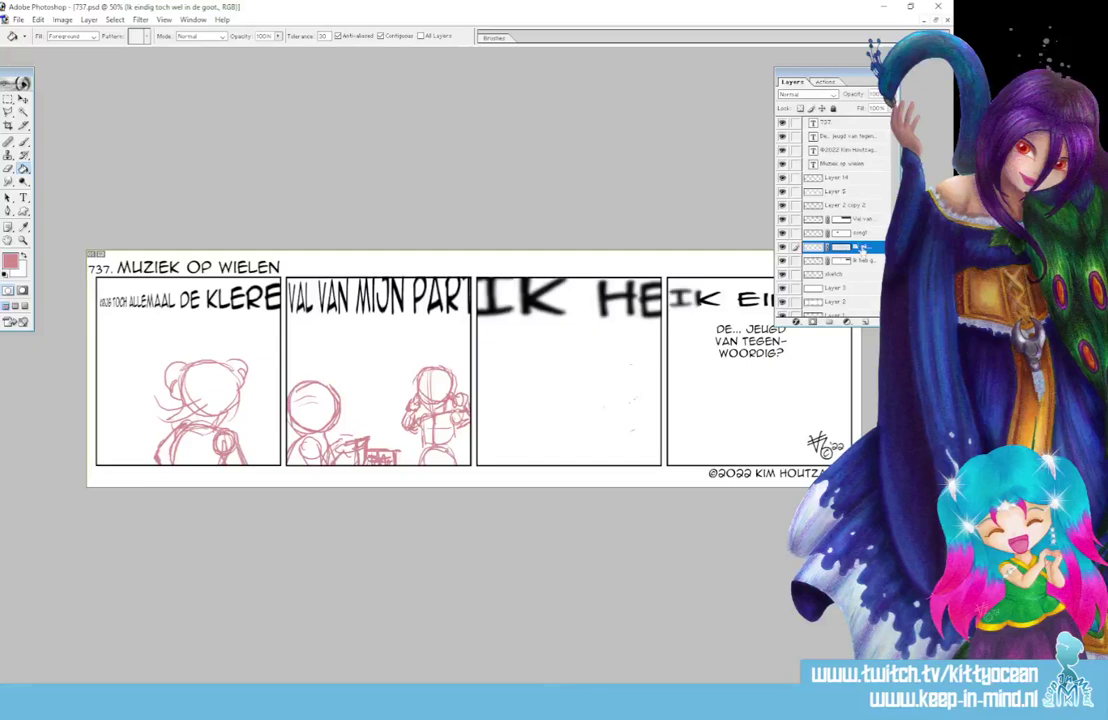
{"action": "key", "text": "ctrl+f"}
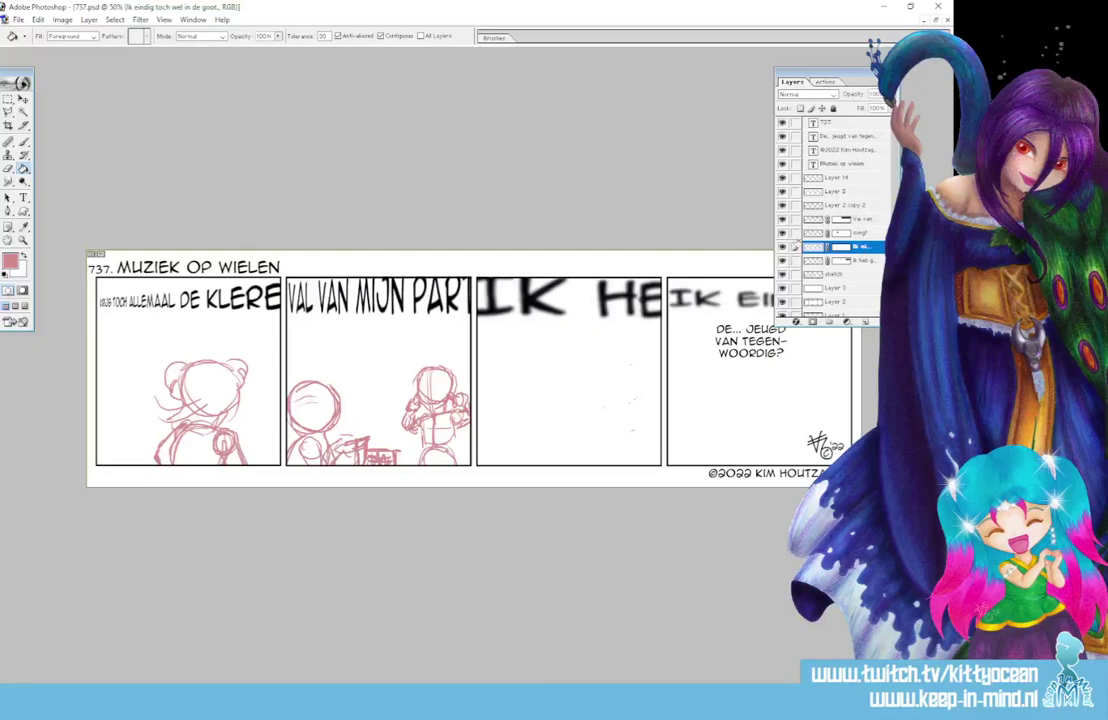
{"action": "left_click", "coordinate": [815, 233]}
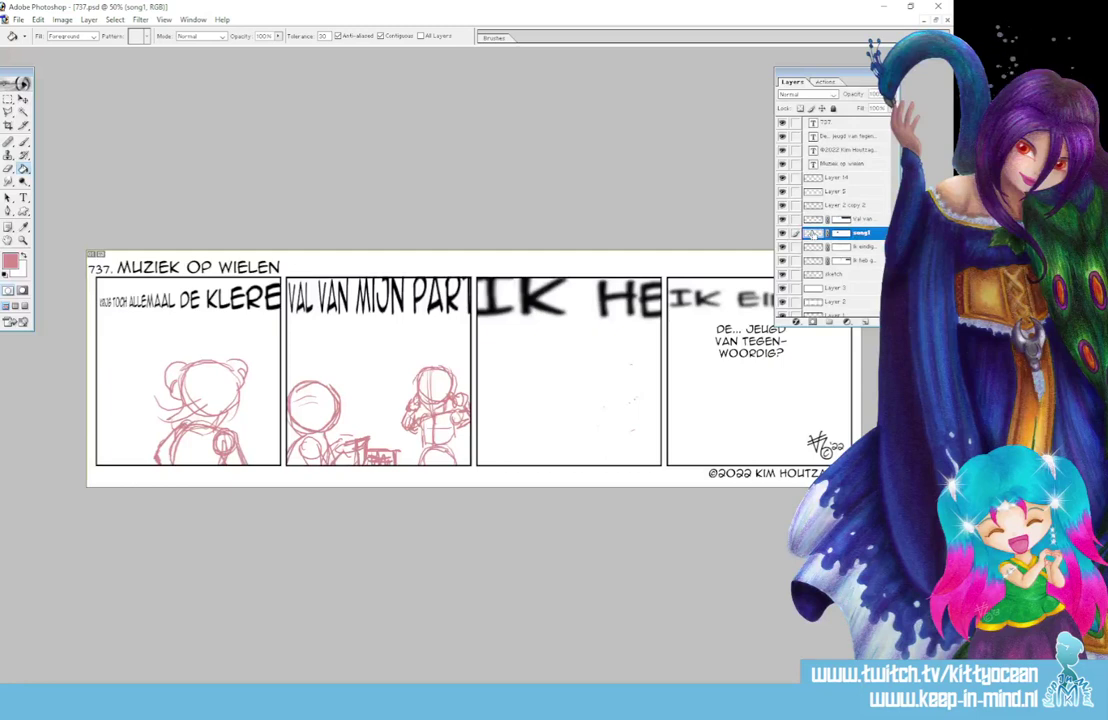
{"action": "key", "text": "ctrl+f"}
{"action": "left_click", "coordinate": [812, 219]}
{"action": "key", "text": "ctrl+f"}
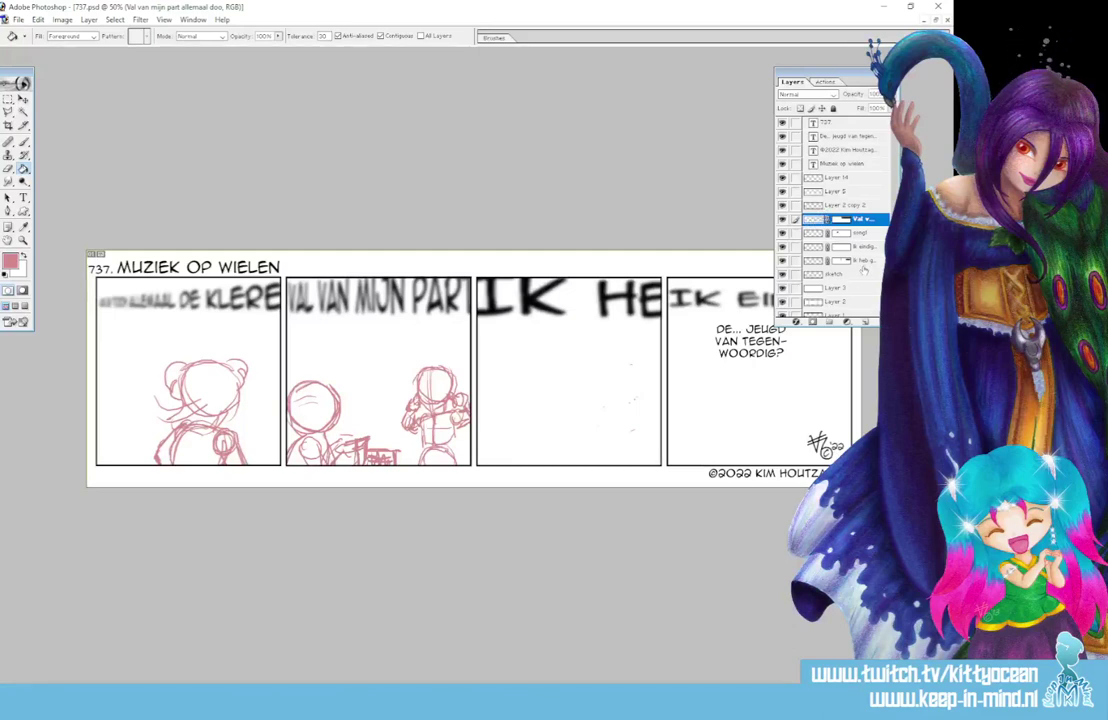
Add monochromatic, uniform noise of about 35% to the "Val van mijn part" lyric layer
{"action": "left_click", "coordinate": [141, 21]}
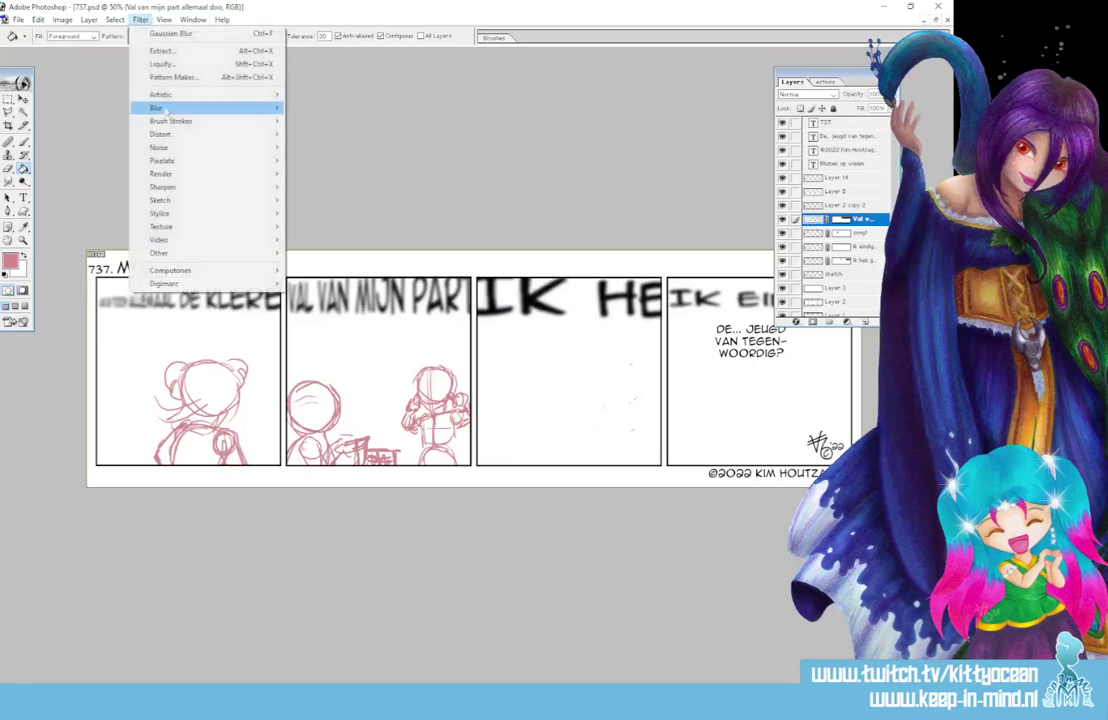
{"action": "mouse_move", "coordinate": [177, 112]}
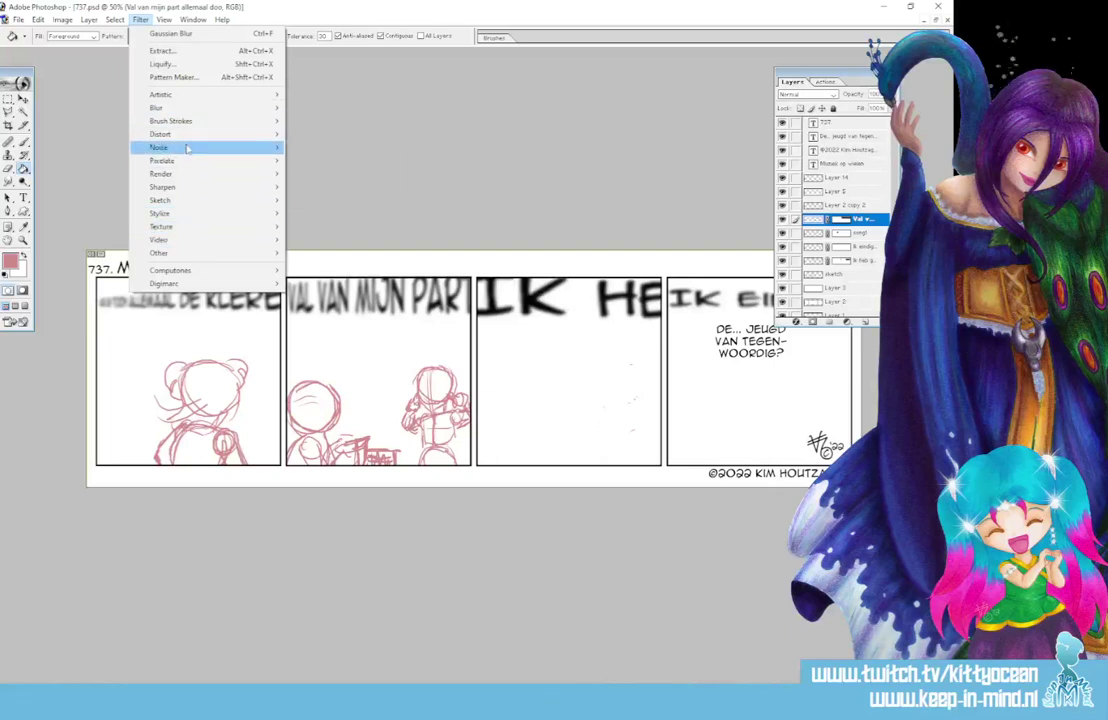
{"action": "mouse_move", "coordinate": [200, 147]}
{"action": "left_click", "coordinate": [322, 148]}
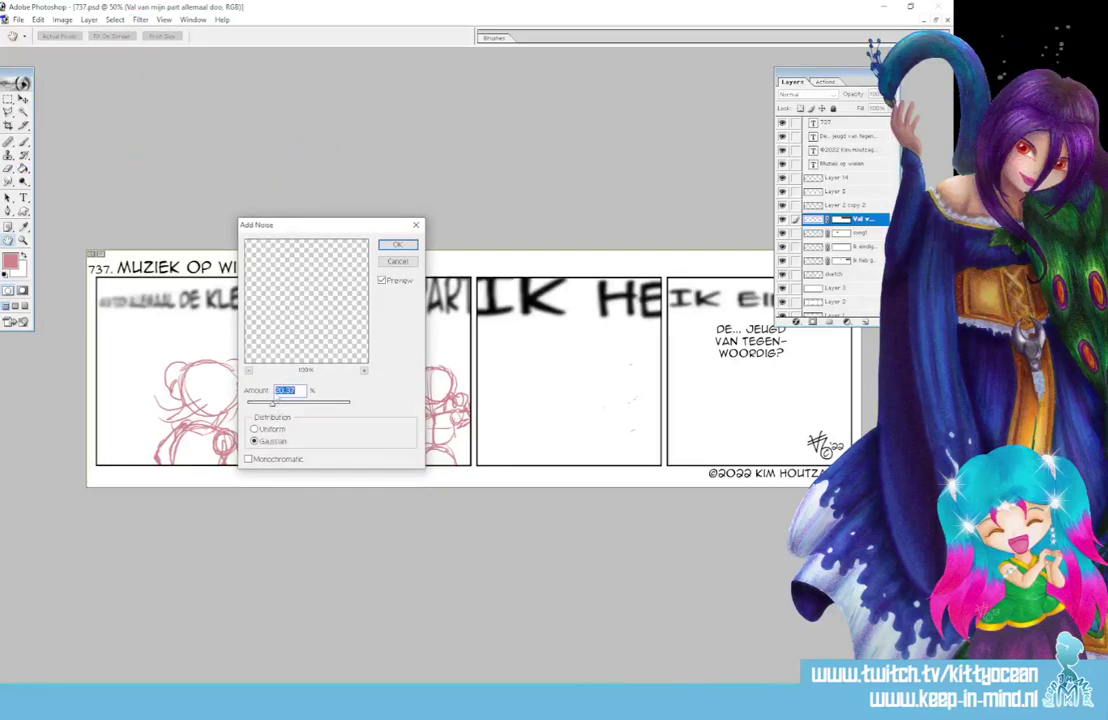
{"action": "left_click_drag", "start_coordinate": [262, 224], "coordinate": [425, 144]}
{"action": "left_click", "coordinate": [411, 379]}
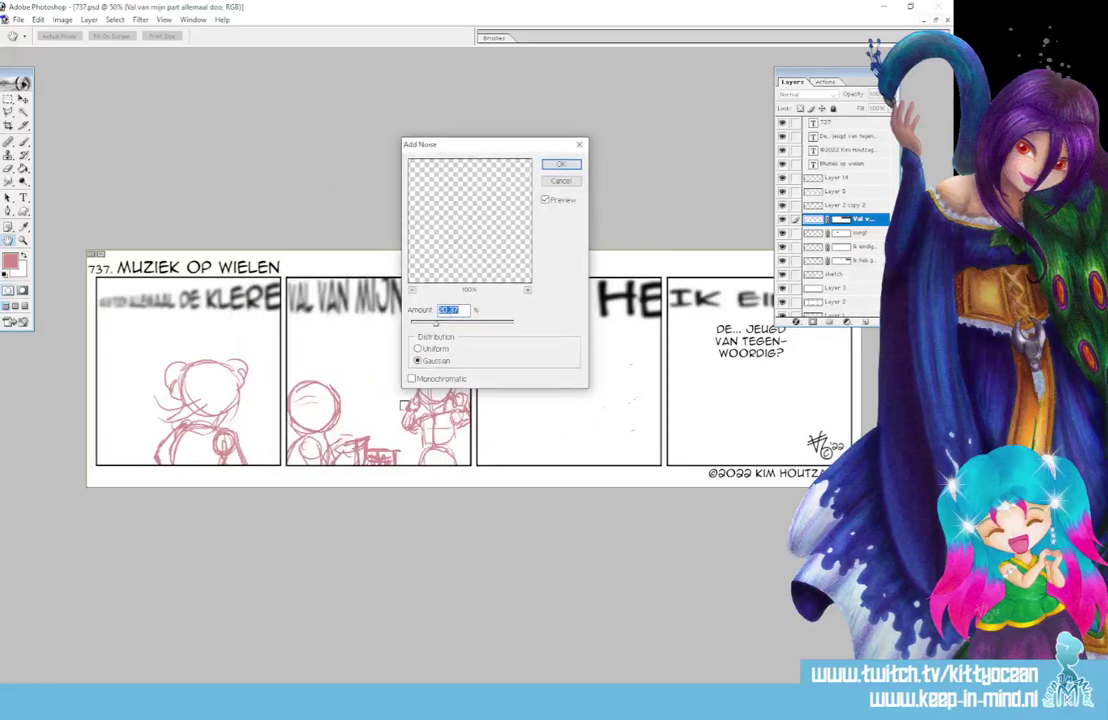
{"action": "left_click", "coordinate": [418, 348]}
{"action": "left_click_drag", "start_coordinate": [435, 324], "coordinate": [464, 324]}
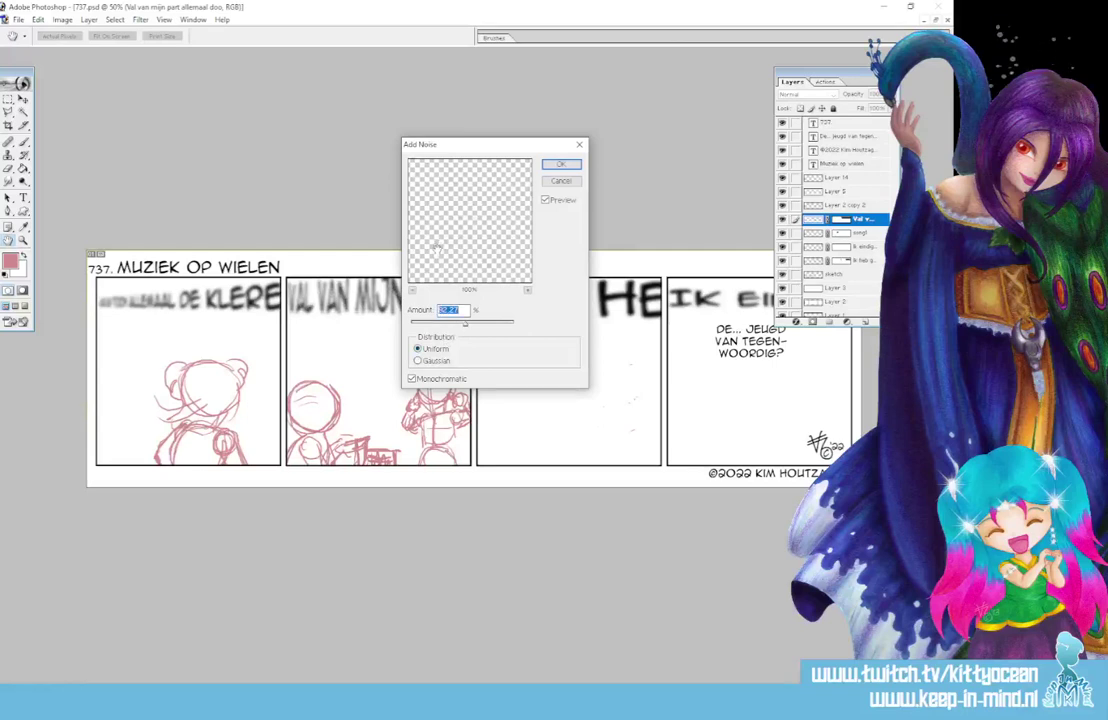
{"action": "left_click_drag", "start_coordinate": [457, 148], "coordinate": [562, 90]}
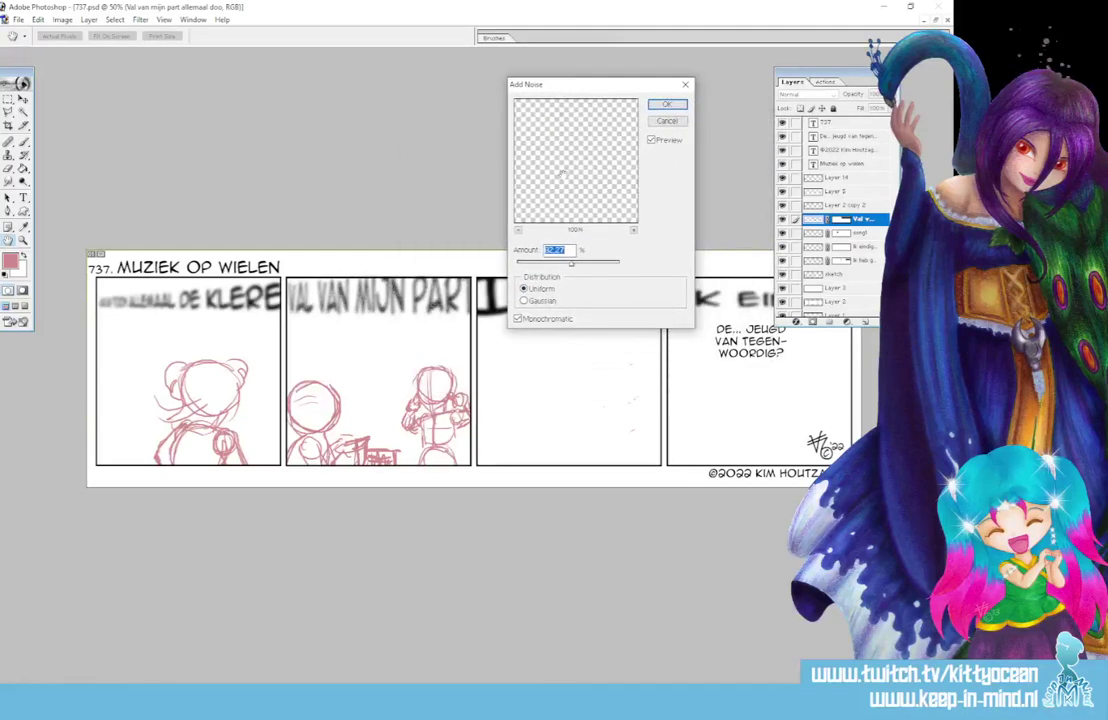
{"action": "left_click_drag", "start_coordinate": [571, 265], "coordinate": [562, 267]}
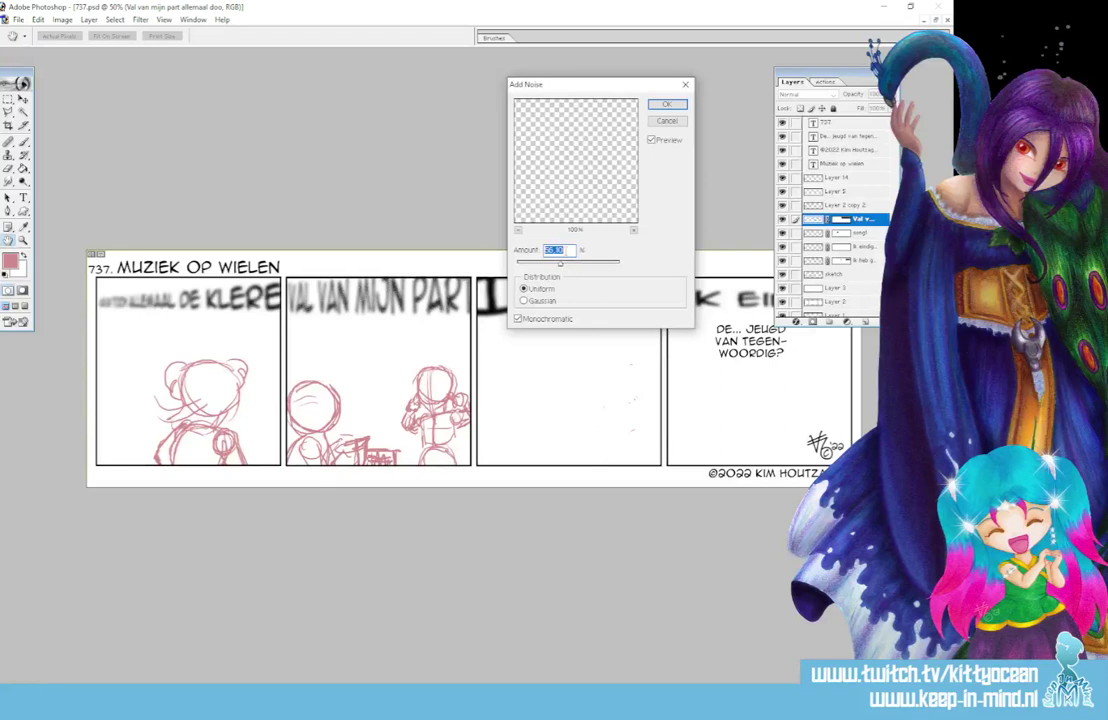
{"action": "key", "text": "Return"}
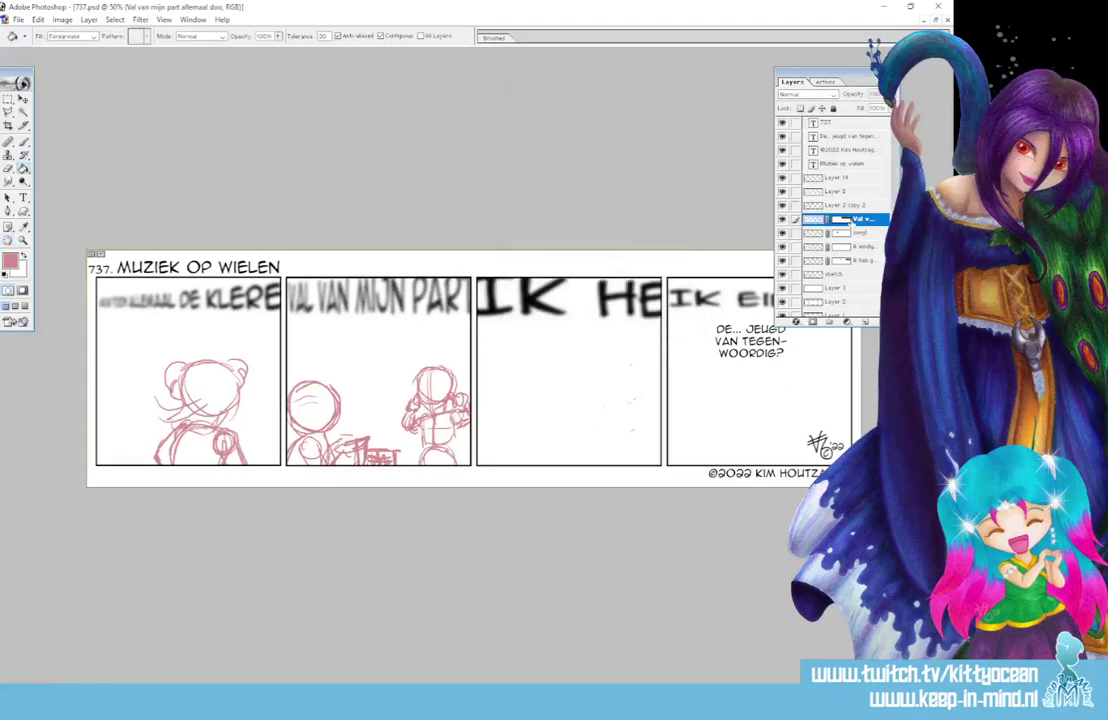
Repeat the same noise filter on the "song1", "Ik eindig toch wel in de goot" and "Ik heb geen zin" layers
{"action": "left_click", "coordinate": [865, 234]}
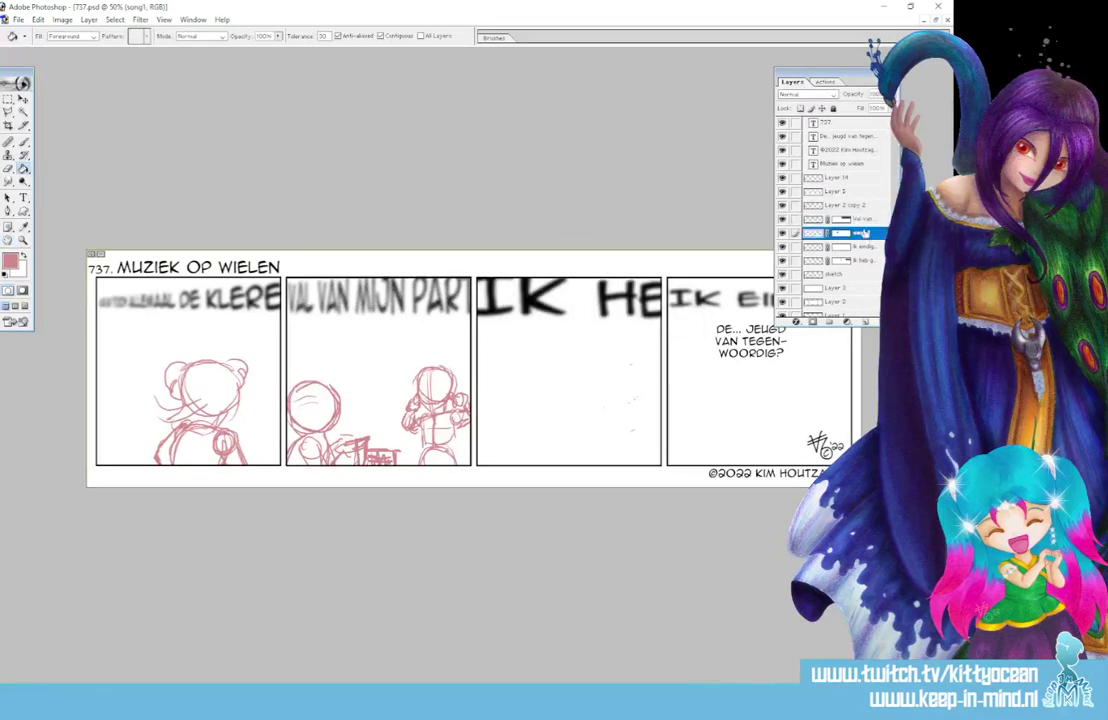
{"action": "left_click", "coordinate": [866, 247]}
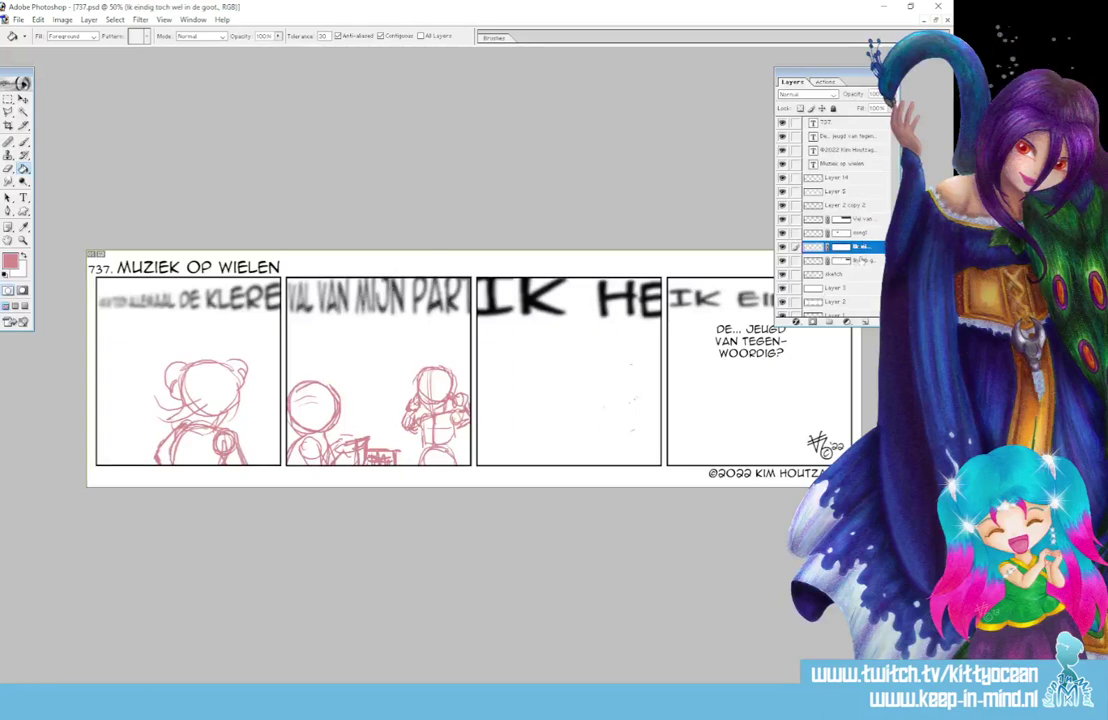
{"action": "left_click", "coordinate": [865, 261]}
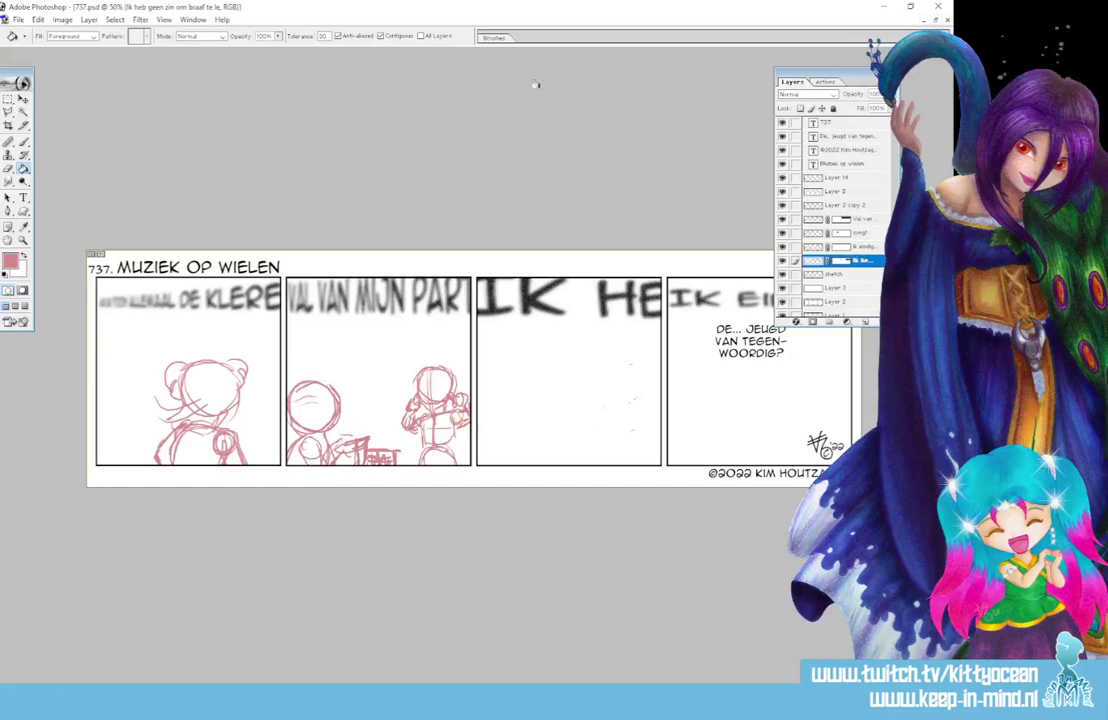
On the sketch layer, brush in the round head, torso and arm of the figure at the right side of the third panel
{"action": "key", "text": "alt+bracketleft"}
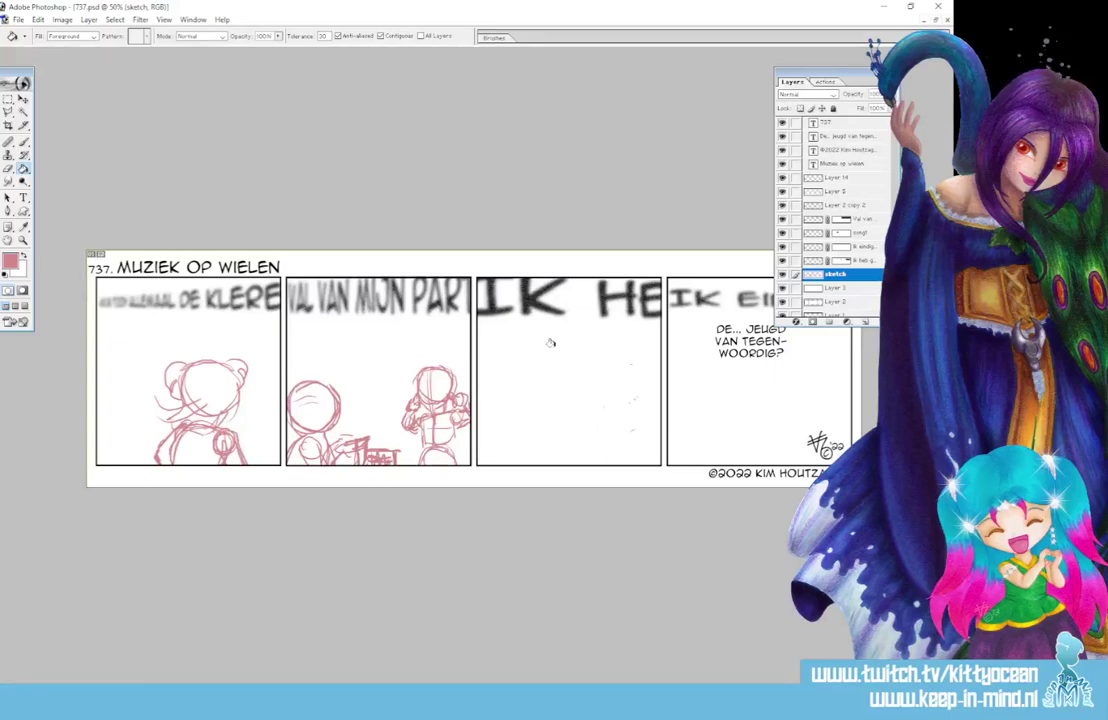
{"action": "key", "text": "b"}
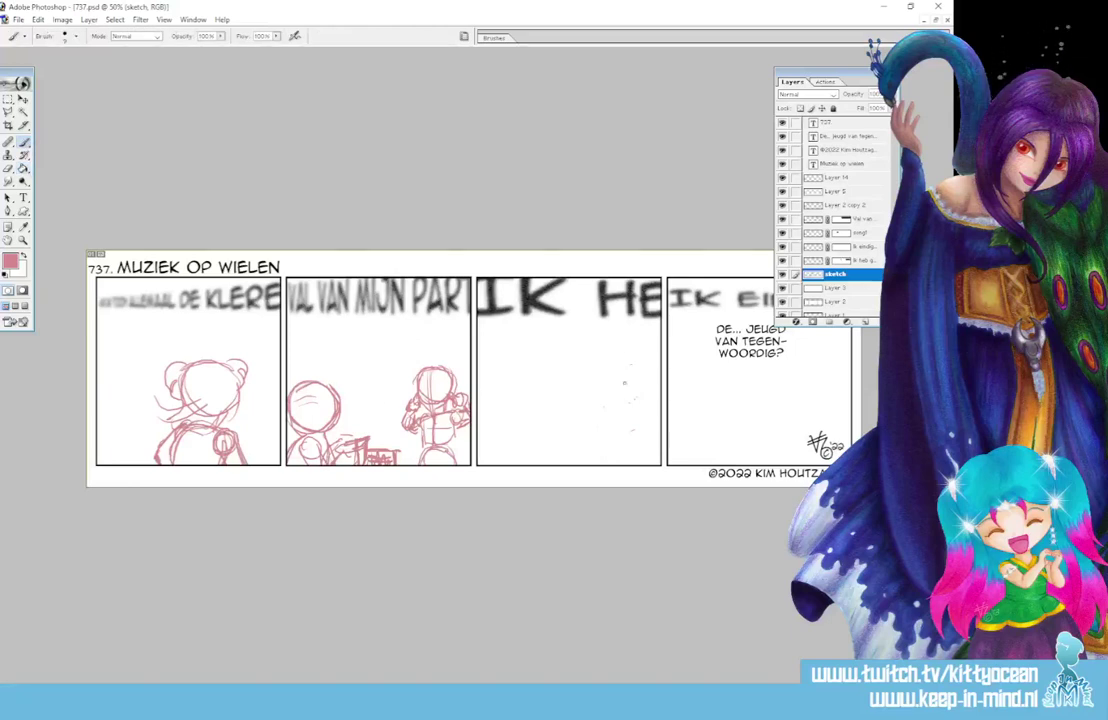
{"action": "mouse_move", "coordinate": [627, 386]}
{"action": "left_mouse_down"}
{"action": "mouse_move", "coordinate": [608, 408]}
{"action": "mouse_move", "coordinate": [625, 432]}
{"action": "mouse_move", "coordinate": [651, 418]}
{"action": "mouse_move", "coordinate": [652, 396]}
{"action": "mouse_move", "coordinate": [648, 425]}
{"action": "mouse_move", "coordinate": [608, 445]}
{"action": "mouse_move", "coordinate": [604, 462]}
{"action": "left_mouse_up"}
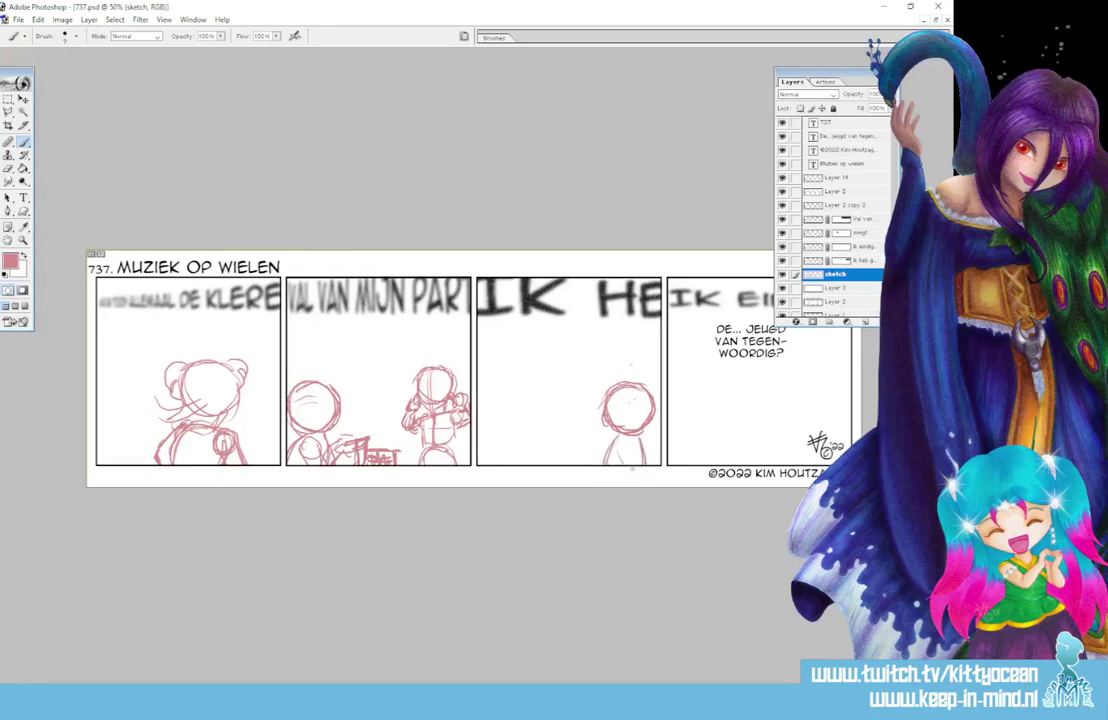
{"action": "left_click_drag", "start_coordinate": [644, 463], "coordinate": [660, 449]}
Sketch the upright post and the speaker box with its round cone beside the right figure in the third panel
{"action": "left_click_drag", "start_coordinate": [576, 408], "coordinate": [588, 462]}
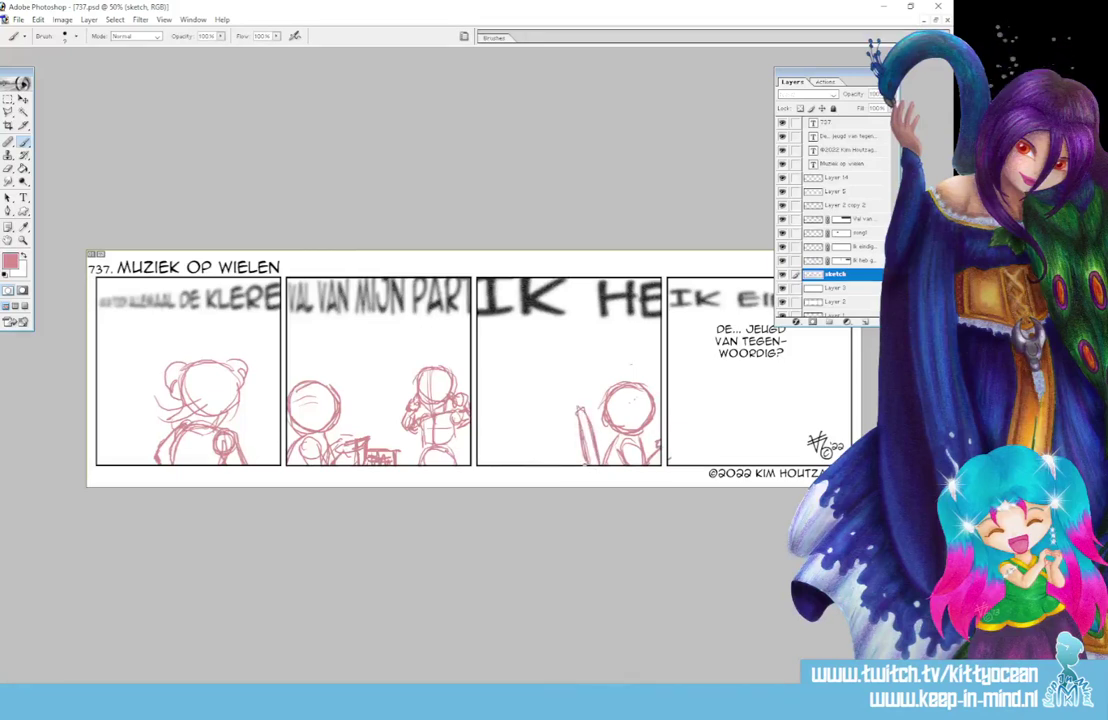
{"action": "mouse_move", "coordinate": [540, 425]}
{"action": "left_mouse_down"}
{"action": "mouse_move", "coordinate": [540, 465]}
{"action": "mouse_move", "coordinate": [578, 425]}
{"action": "mouse_move", "coordinate": [559, 441]}
{"action": "left_mouse_up"}
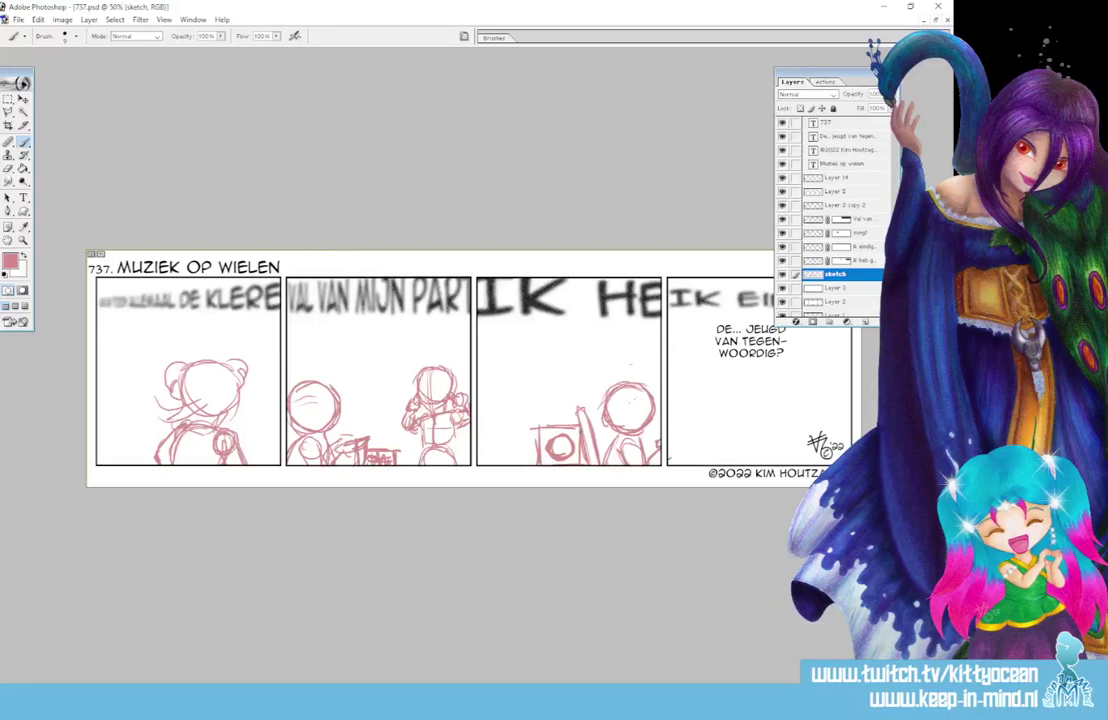
{"action": "mouse_move", "coordinate": [514, 411]}
{"action": "left_mouse_down"}
{"action": "mouse_move", "coordinate": [526, 381]}
{"action": "mouse_move", "coordinate": [587, 389]}
{"action": "left_mouse_up"}
{"action": "left_click_drag", "start_coordinate": [512, 449], "coordinate": [560, 447]}
Sketch the second figure on the left of the third panel, with its head, torso, shoulders and arms
{"action": "mouse_move", "coordinate": [532, 352]}
{"action": "left_mouse_down"}
{"action": "mouse_move", "coordinate": [512, 354]}
{"action": "mouse_move", "coordinate": [505, 372]}
{"action": "mouse_move", "coordinate": [514, 392]}
{"action": "mouse_move", "coordinate": [538, 385]}
{"action": "mouse_move", "coordinate": [547, 366]}
{"action": "mouse_move", "coordinate": [530, 350]}
{"action": "mouse_move", "coordinate": [508, 368]}
{"action": "left_mouse_up"}
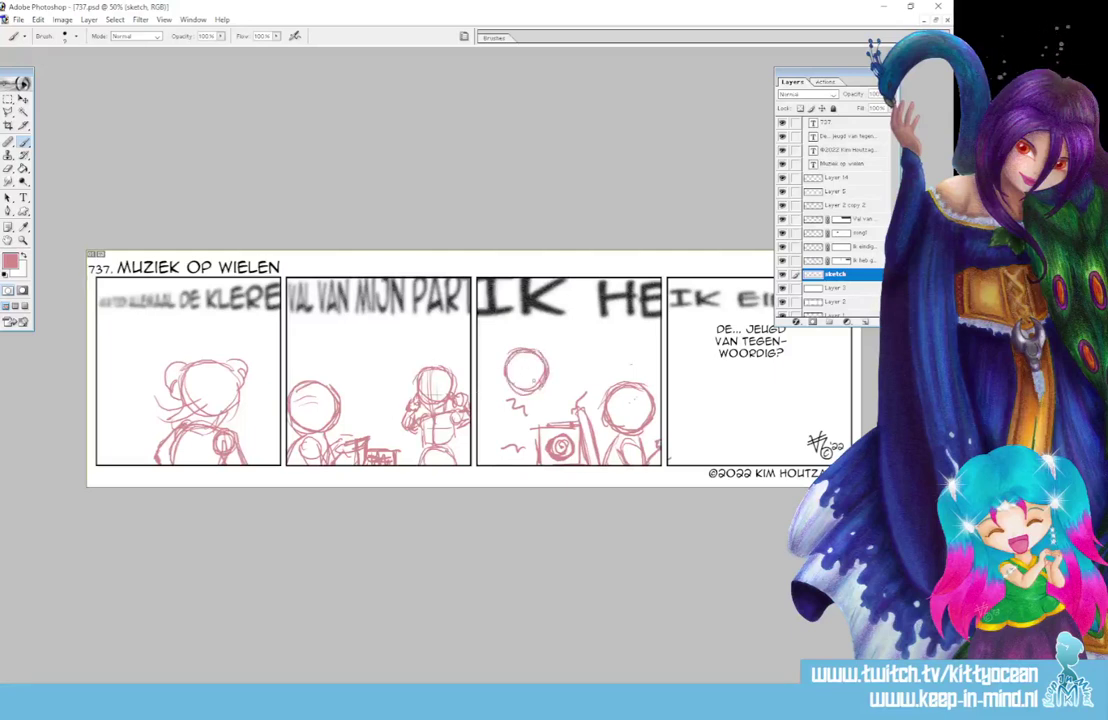
{"action": "mouse_move", "coordinate": [463, 306]}
{"action": "left_mouse_down"}
{"action": "mouse_move", "coordinate": [467, 345]}
{"action": "mouse_move", "coordinate": [440, 348]}
{"action": "left_mouse_up"}
{"action": "left_click_drag", "start_coordinate": [457, 348], "coordinate": [427, 349]}
{"action": "left_click_drag", "start_coordinate": [496, 394], "coordinate": [490, 429]}
{"action": "mouse_move", "coordinate": [497, 408]}
{"action": "left_mouse_down"}
{"action": "mouse_move", "coordinate": [522, 410]}
{"action": "mouse_move", "coordinate": [523, 430]}
{"action": "mouse_move", "coordinate": [498, 432]}
{"action": "left_mouse_up"}
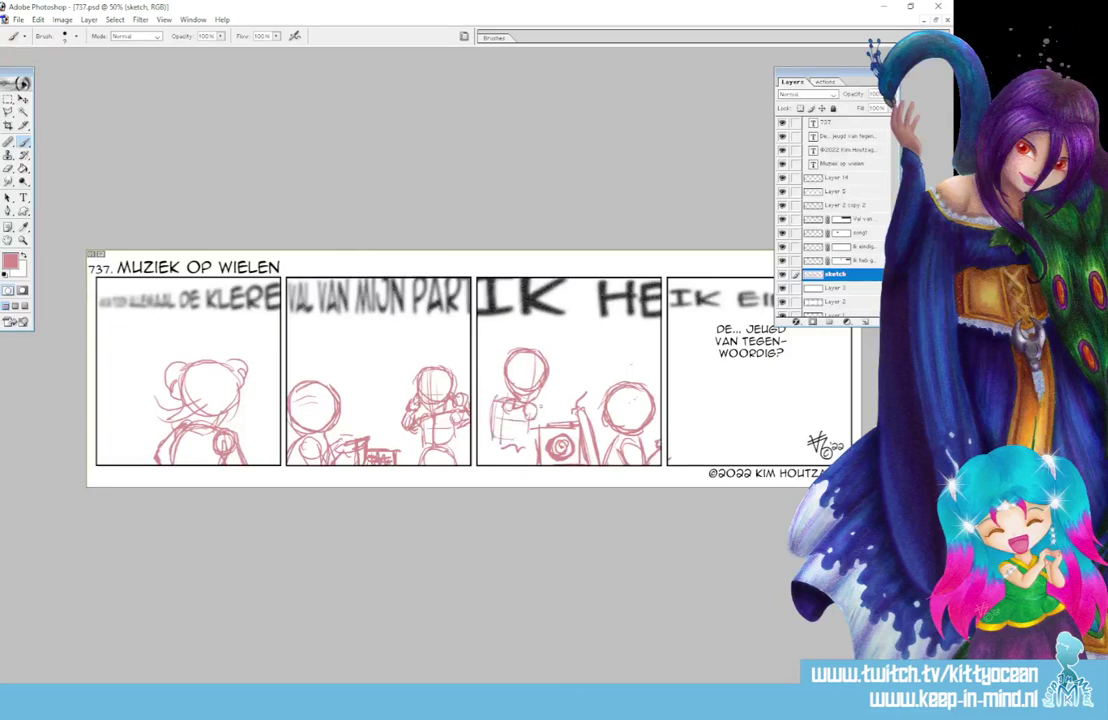
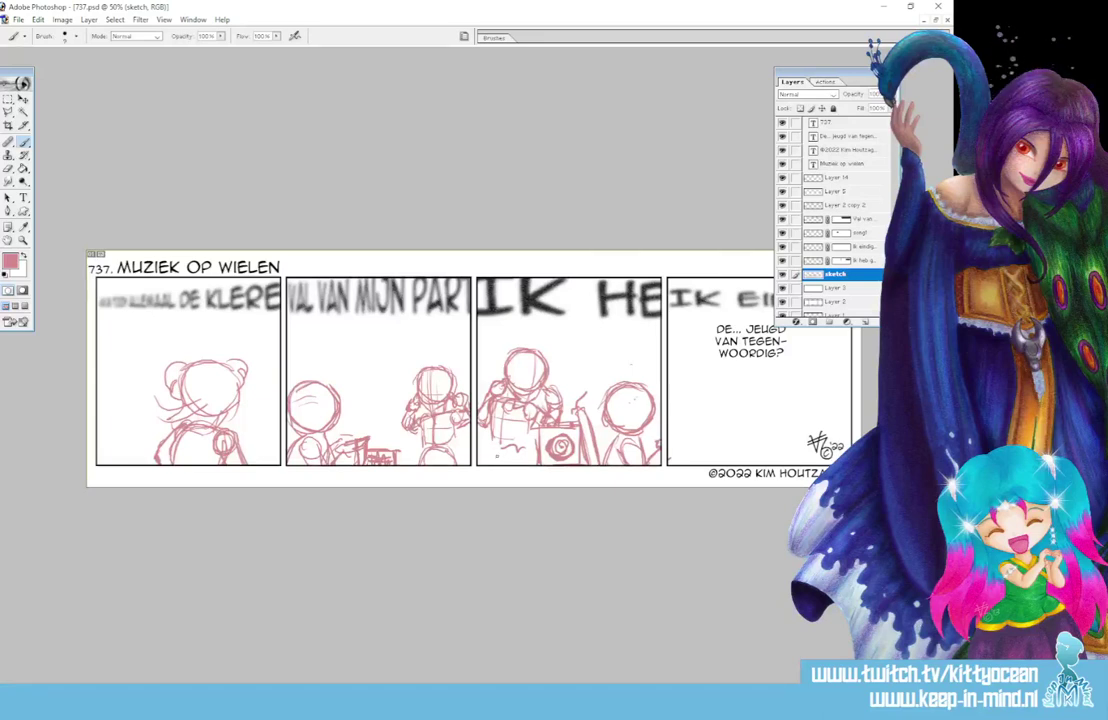
{"action": "mouse_move", "coordinate": [493, 454]}
{"action": "left_mouse_down"}
{"action": "mouse_move", "coordinate": [506, 444]}
{"action": "mouse_move", "coordinate": [489, 464]}
{"action": "mouse_move", "coordinate": [530, 466]}
{"action": "left_mouse_up"}
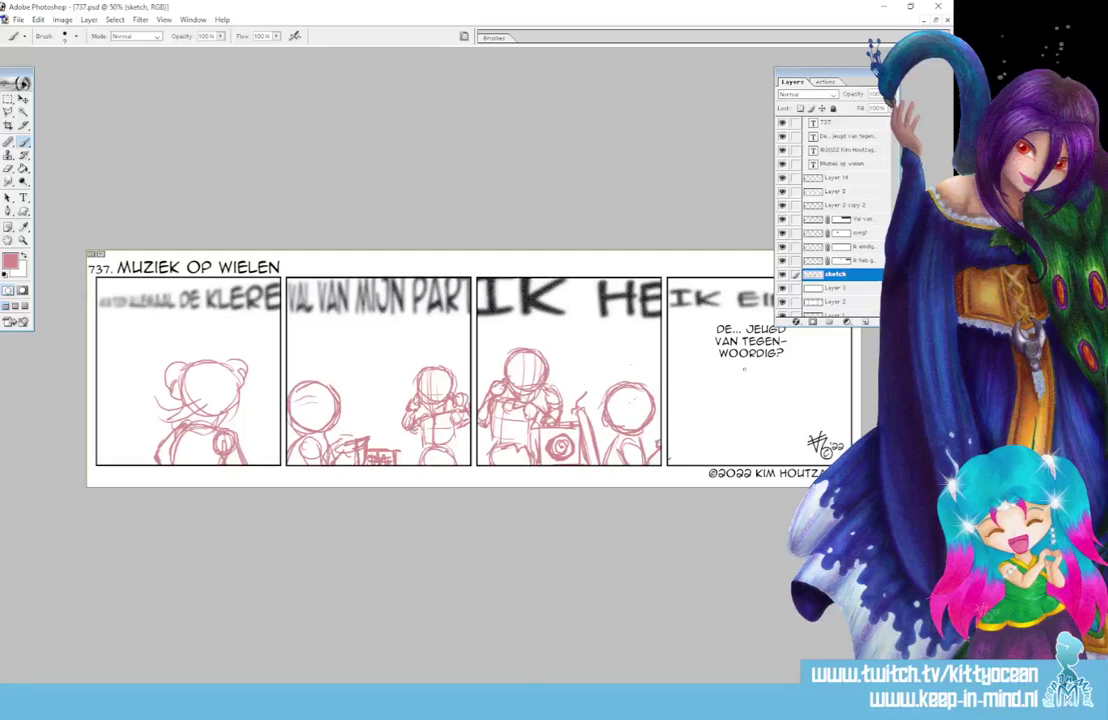
Sketch the figure in the fourth panel below the dialogue, with its head, neck, torso and both arms and hands raised
{"action": "mouse_move", "coordinate": [763, 369]}
{"action": "left_mouse_down"}
{"action": "mouse_move", "coordinate": [740, 371]}
{"action": "mouse_move", "coordinate": [737, 393]}
{"action": "mouse_move", "coordinate": [752, 405]}
{"action": "mouse_move", "coordinate": [784, 392]}
{"action": "mouse_move", "coordinate": [762, 367]}
{"action": "mouse_move", "coordinate": [740, 376]}
{"action": "mouse_move", "coordinate": [779, 388]}
{"action": "mouse_move", "coordinate": [764, 424]}
{"action": "mouse_move", "coordinate": [778, 420]}
{"action": "mouse_move", "coordinate": [758, 436]}
{"action": "left_mouse_up"}
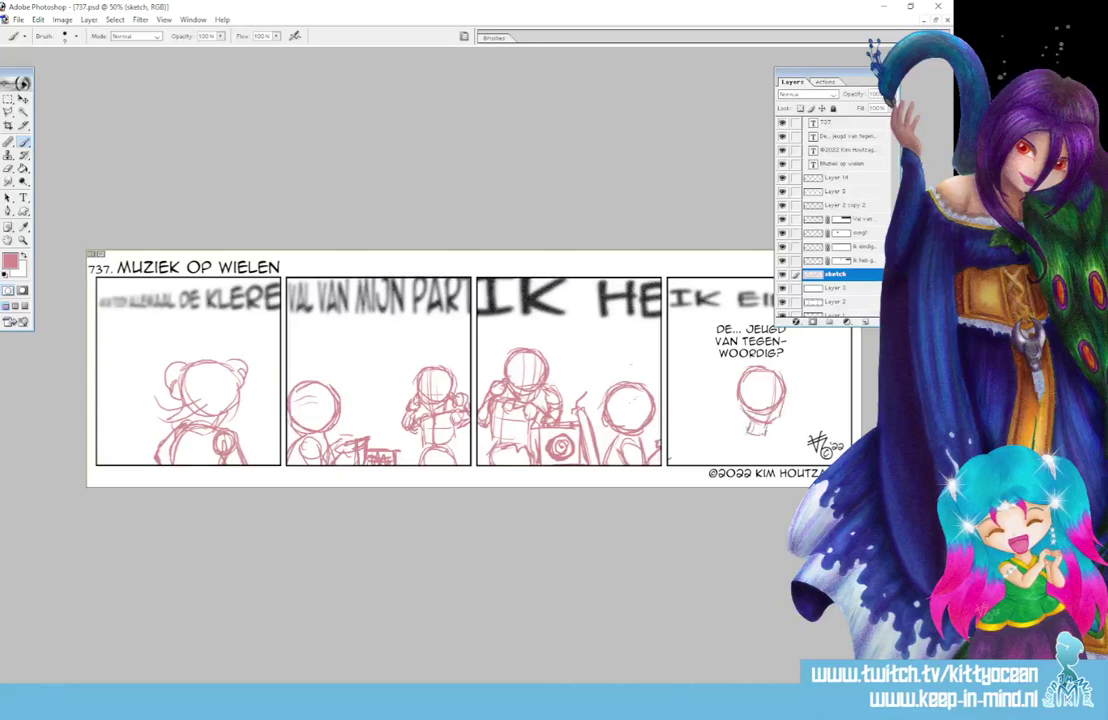
{"action": "mouse_move", "coordinate": [728, 432]}
{"action": "left_mouse_down"}
{"action": "mouse_move", "coordinate": [768, 431]}
{"action": "mouse_move", "coordinate": [731, 464]}
{"action": "mouse_move", "coordinate": [777, 463]}
{"action": "mouse_move", "coordinate": [776, 453]}
{"action": "mouse_move", "coordinate": [722, 442]}
{"action": "left_mouse_up"}
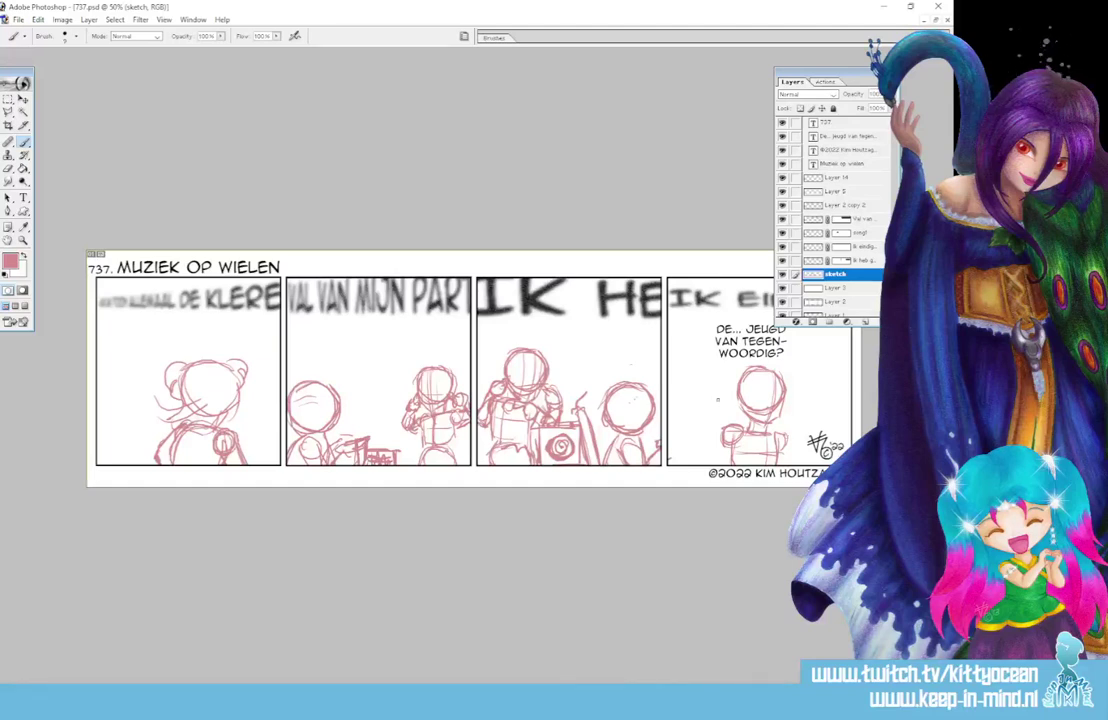
{"action": "left_click_drag", "start_coordinate": [717, 400], "coordinate": [714, 401]}
{"action": "left_click_drag", "start_coordinate": [793, 408], "coordinate": [804, 420]}
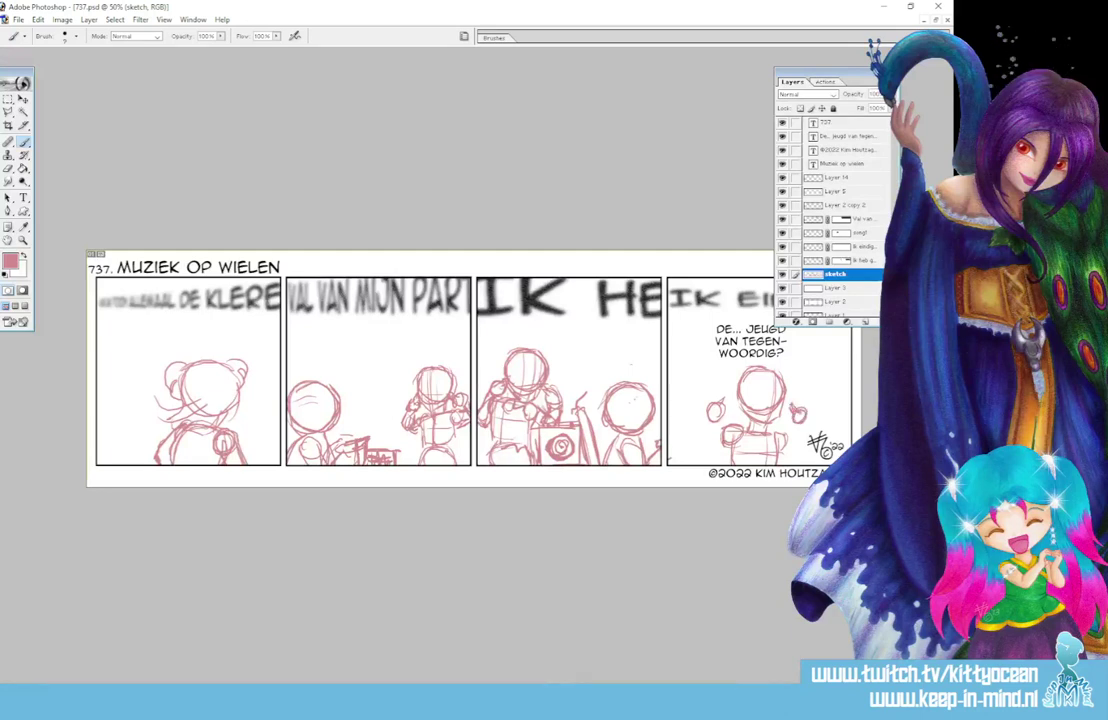
{"action": "left_click_drag", "start_coordinate": [706, 423], "coordinate": [704, 450]}
{"action": "left_click_drag", "start_coordinate": [623, 368], "coordinate": [613, 399]}
{"action": "mouse_move", "coordinate": [690, 376]}
{"action": "left_mouse_down"}
{"action": "mouse_move", "coordinate": [690, 392]}
{"action": "mouse_move", "coordinate": [701, 390]}
{"action": "mouse_move", "coordinate": [687, 400]}
{"action": "mouse_move", "coordinate": [690, 387]}
{"action": "mouse_move", "coordinate": [690, 402]}
{"action": "mouse_move", "coordinate": [703, 397]}
{"action": "left_mouse_up"}
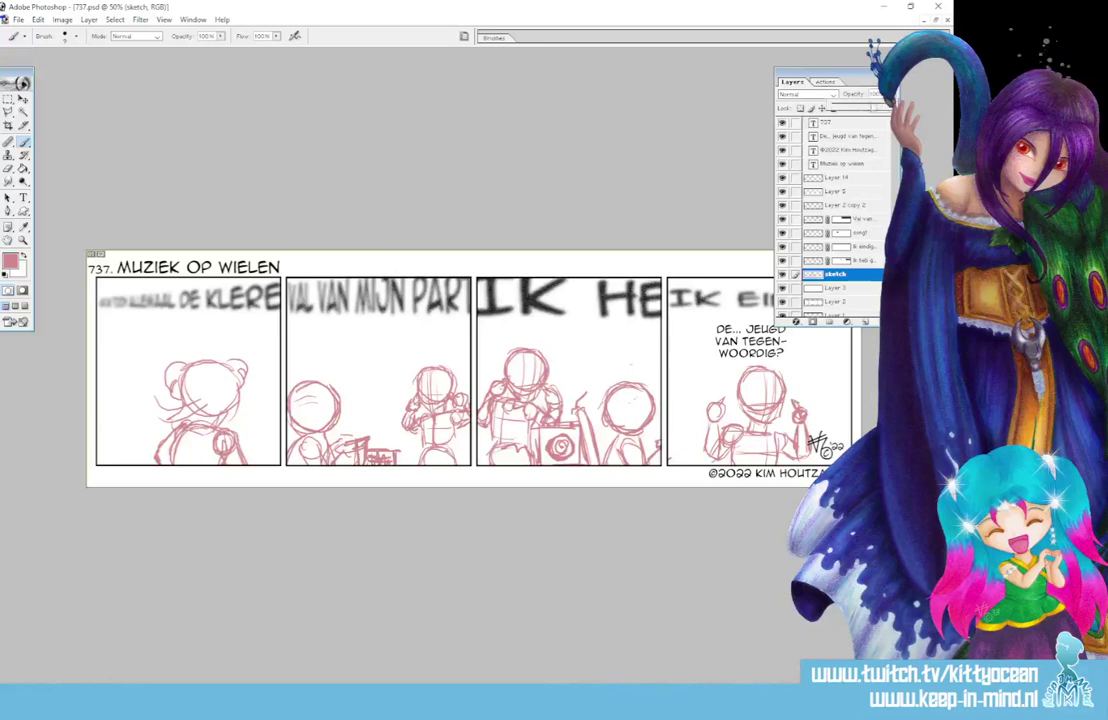
Lower the sketch layer's opacity to about 44%, and move and shorten the Layers palette so it clears the fourth panel
{"action": "left_click_drag", "start_coordinate": [882, 94], "coordinate": [851, 121]}
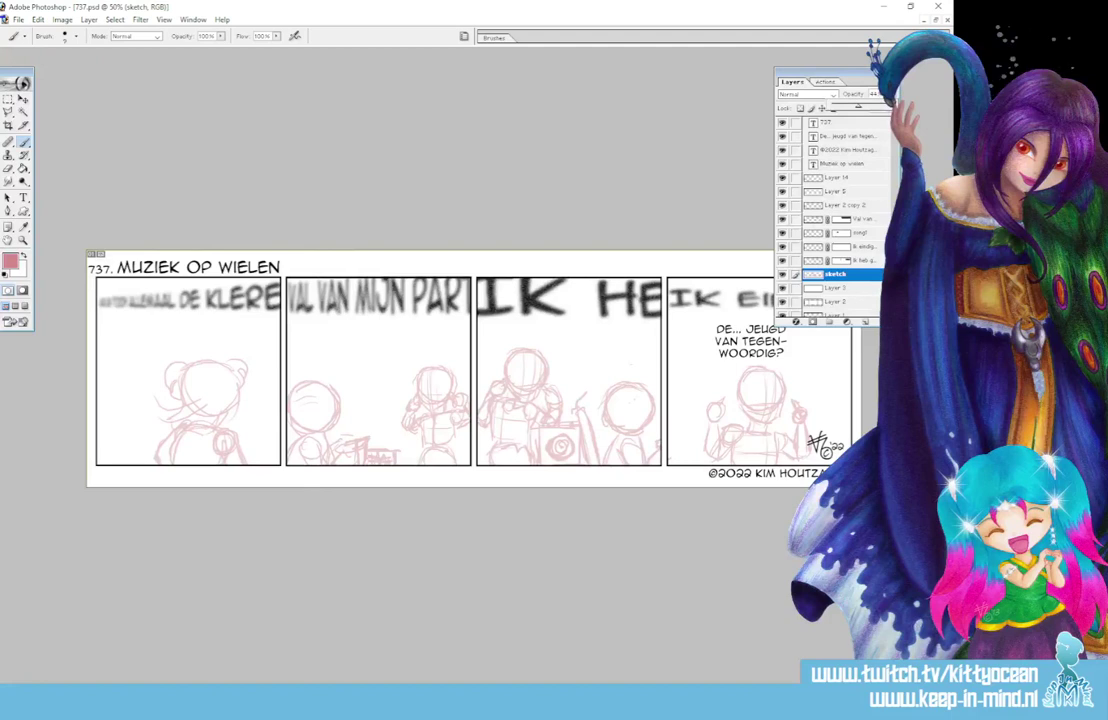
{"action": "left_click_drag", "start_coordinate": [835, 74], "coordinate": [832, 22]}
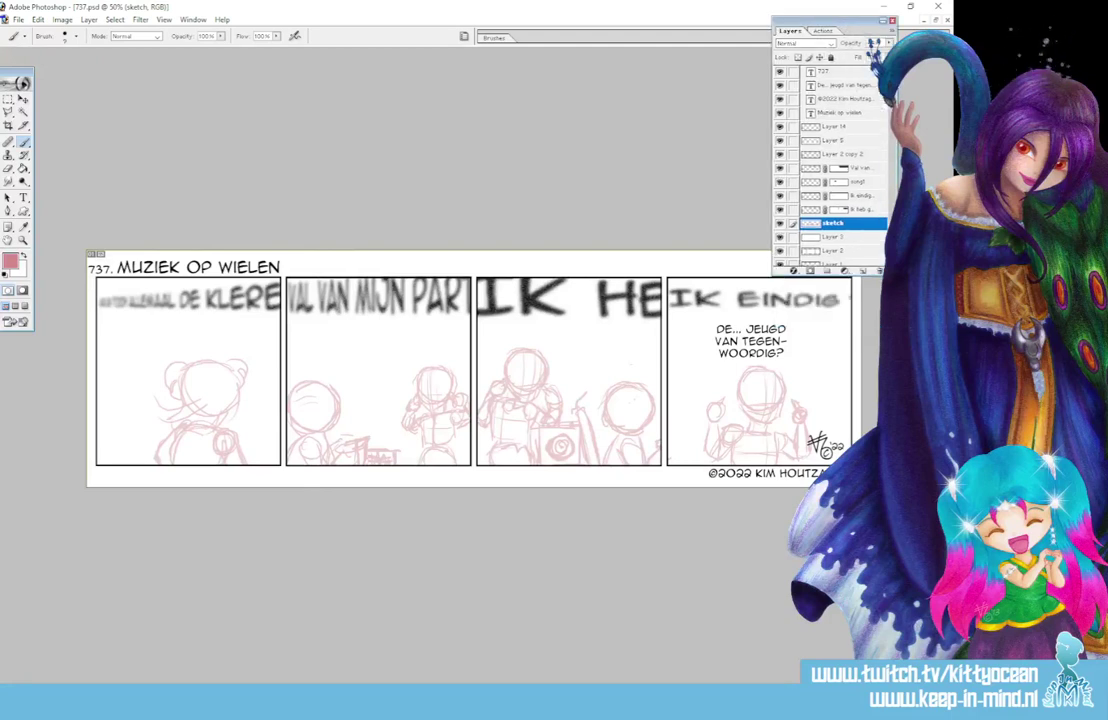
{"action": "left_click_drag", "start_coordinate": [893, 274], "coordinate": [893, 228]}
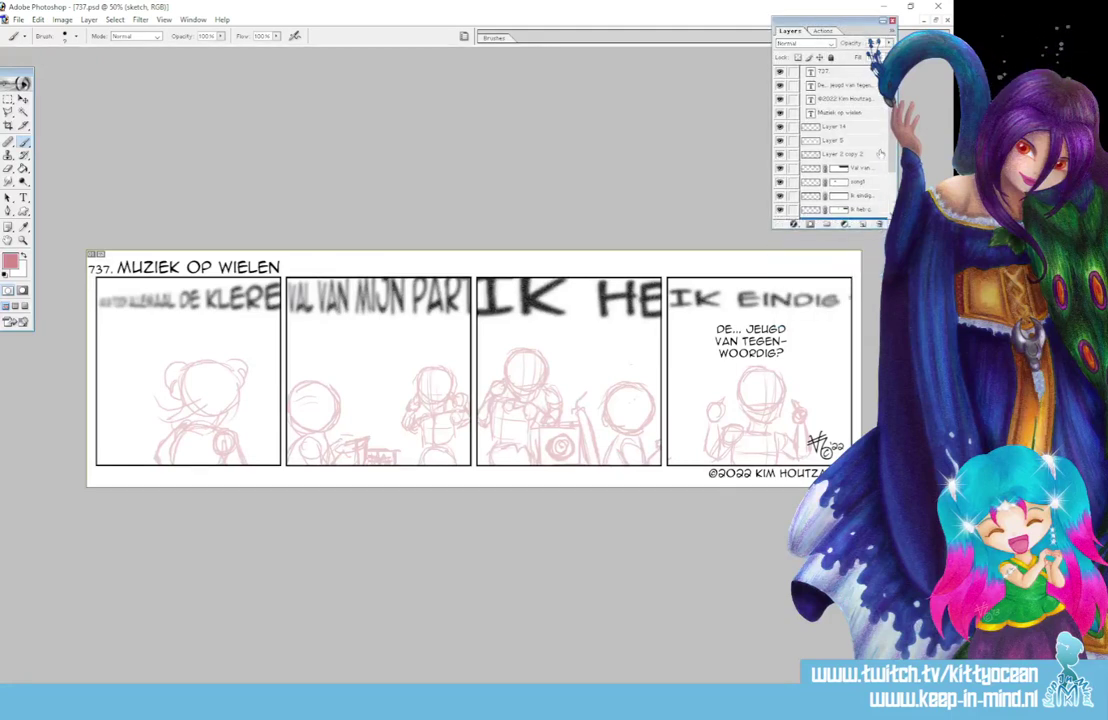
{"action": "left_click_drag", "start_coordinate": [891, 161], "coordinate": [891, 190]}
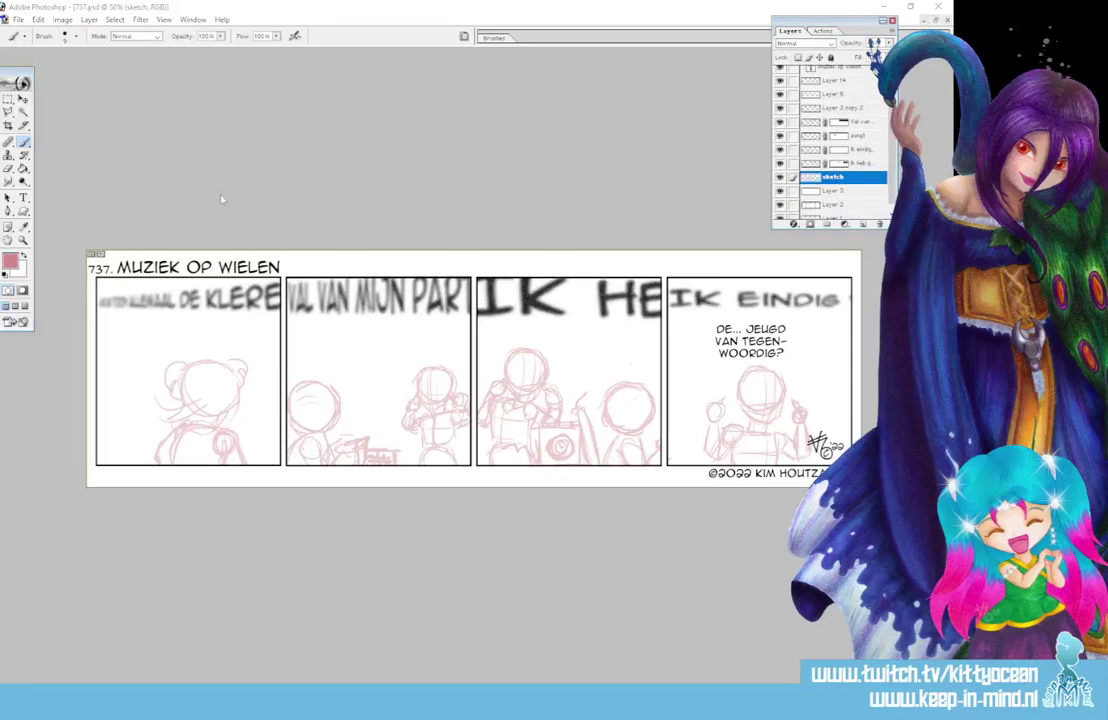
Capture the whole comic strip with Snipping Tool, copy the snip and close the tool without saving
{"action": "left_click", "coordinate": [392, 90]}
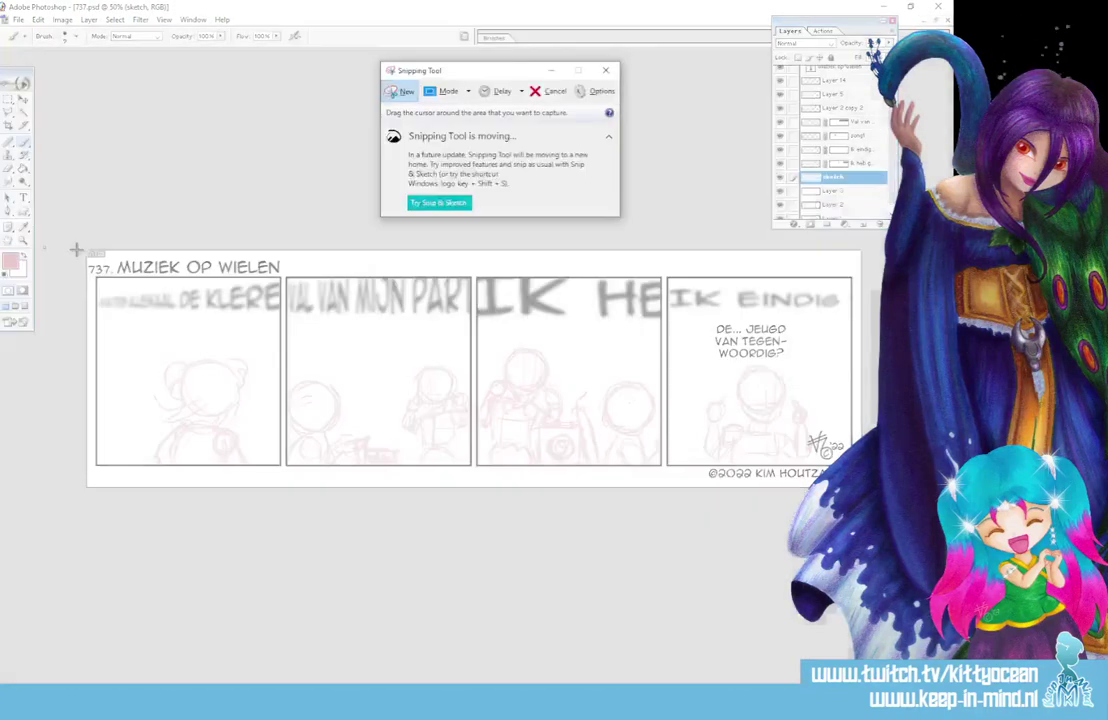
{"action": "left_click_drag", "start_coordinate": [80, 245], "coordinate": [865, 491]}
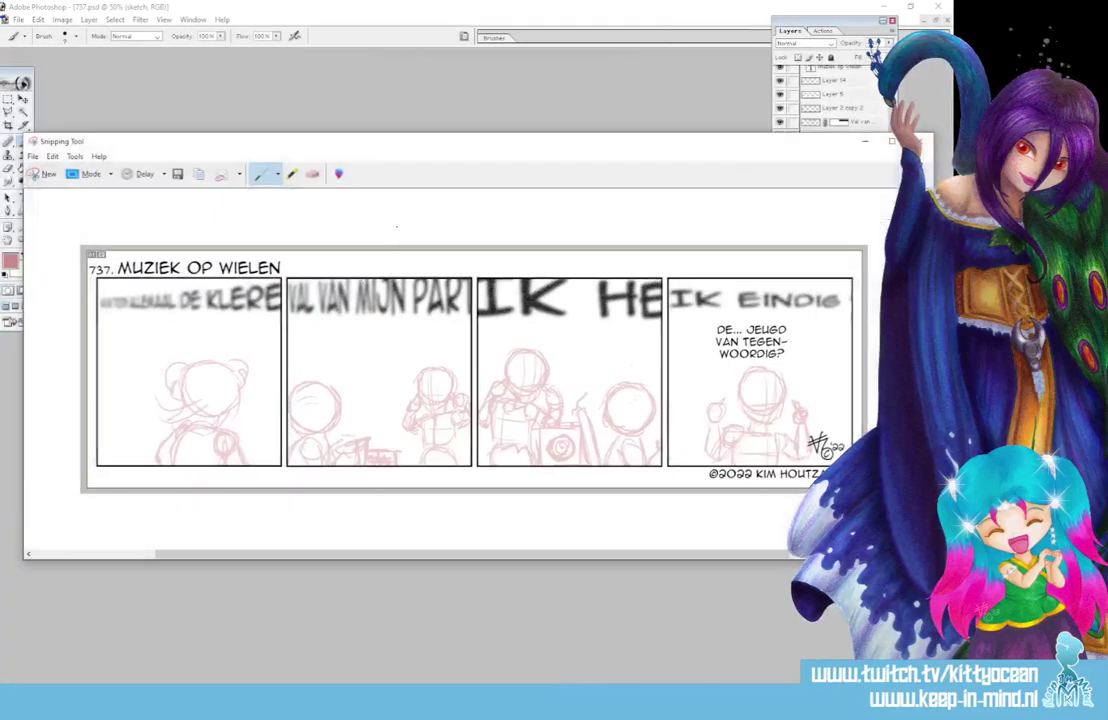
{"action": "left_click", "coordinate": [198, 175]}
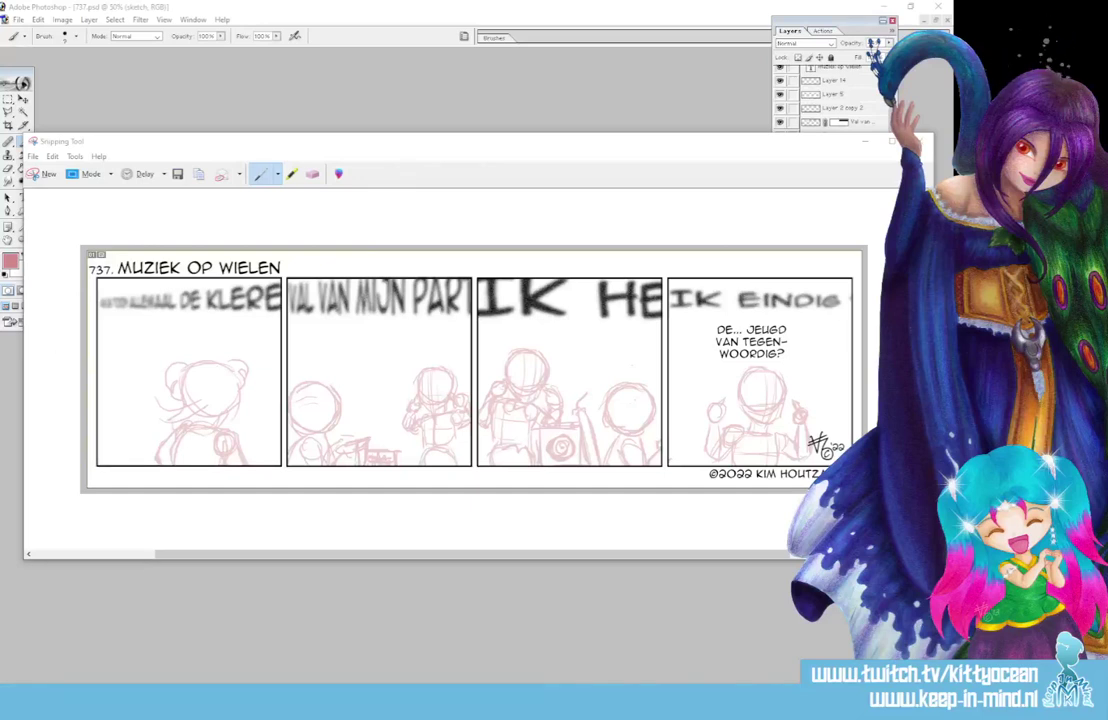
{"action": "key", "text": "alt+F4"}
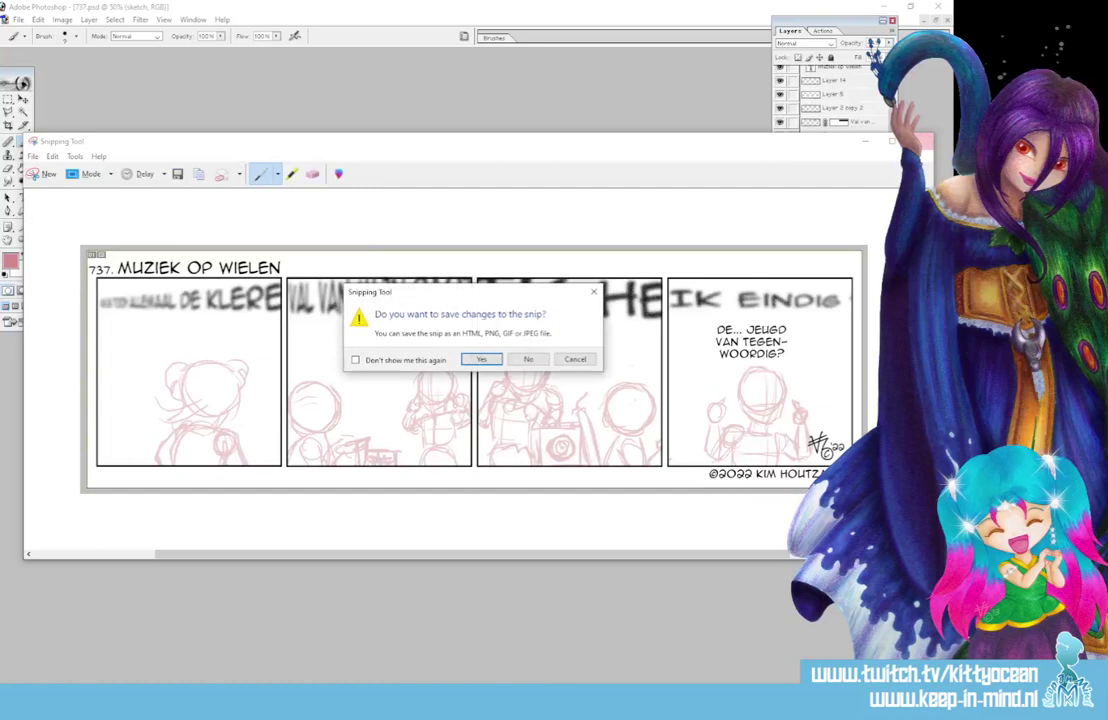
{"action": "left_click", "coordinate": [535, 361]}
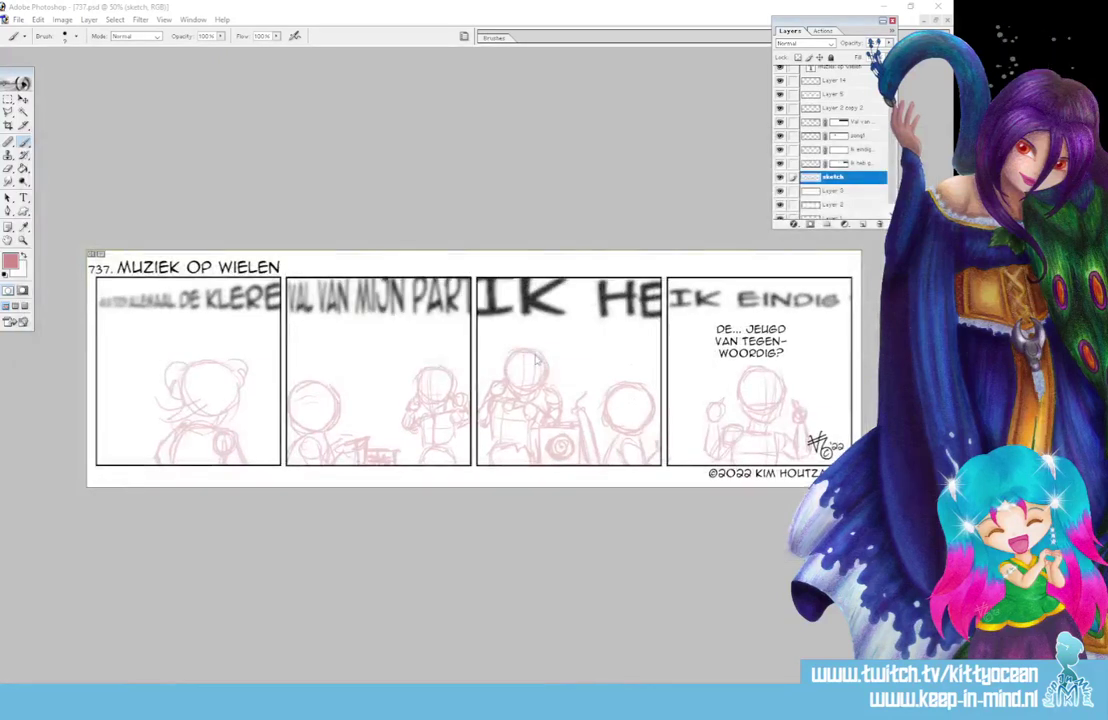
Add a new layer above the sketch layer and name it "lineart"
{"action": "left_click", "coordinate": [863, 224]}
{"action": "double_click", "coordinate": [835, 177]}
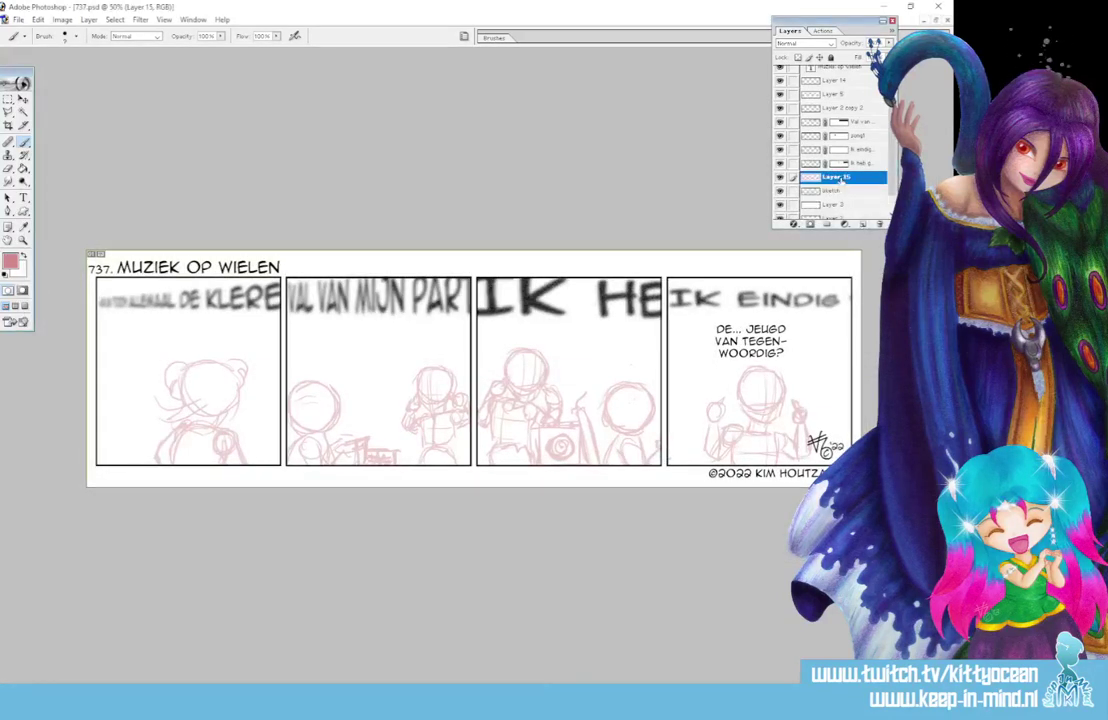
{"action": "type", "text": "lineart"}
{"action": "key", "text": "Return"}
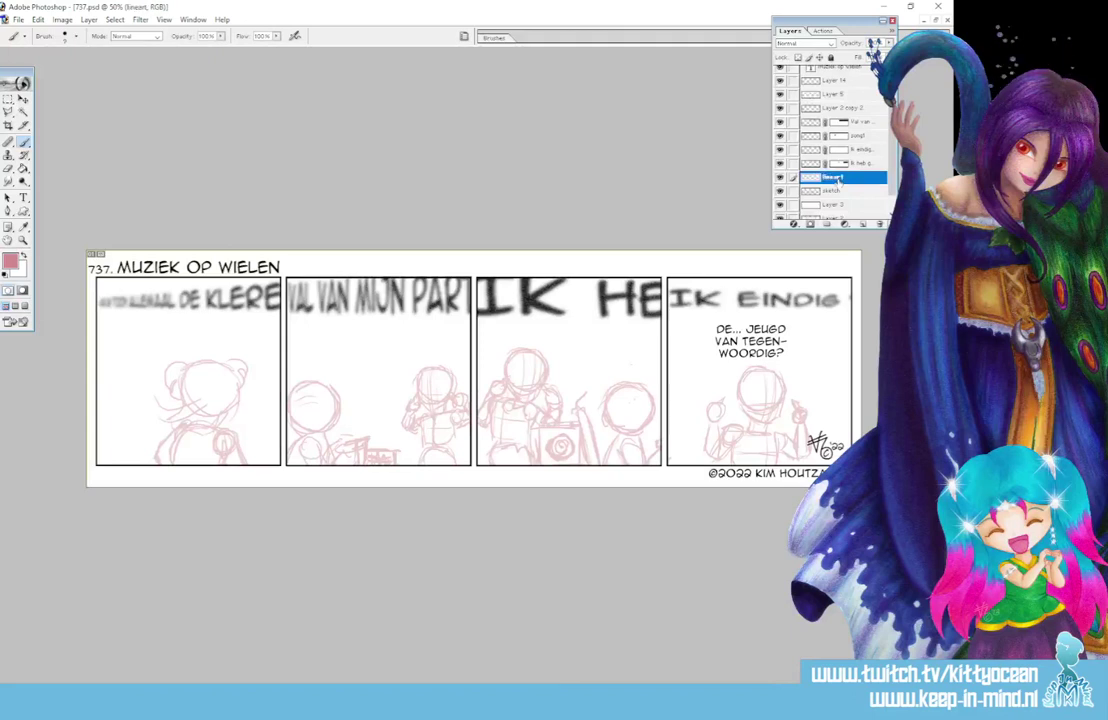
Reset the painting colours to black and white and choose a thinner hard round brush for inking the first panel's character
{"action": "key", "text": "ctrl+plus"}
{"action": "key", "text": "ctrl+plus"}
{"action": "key", "text": "ctrl+plus"}
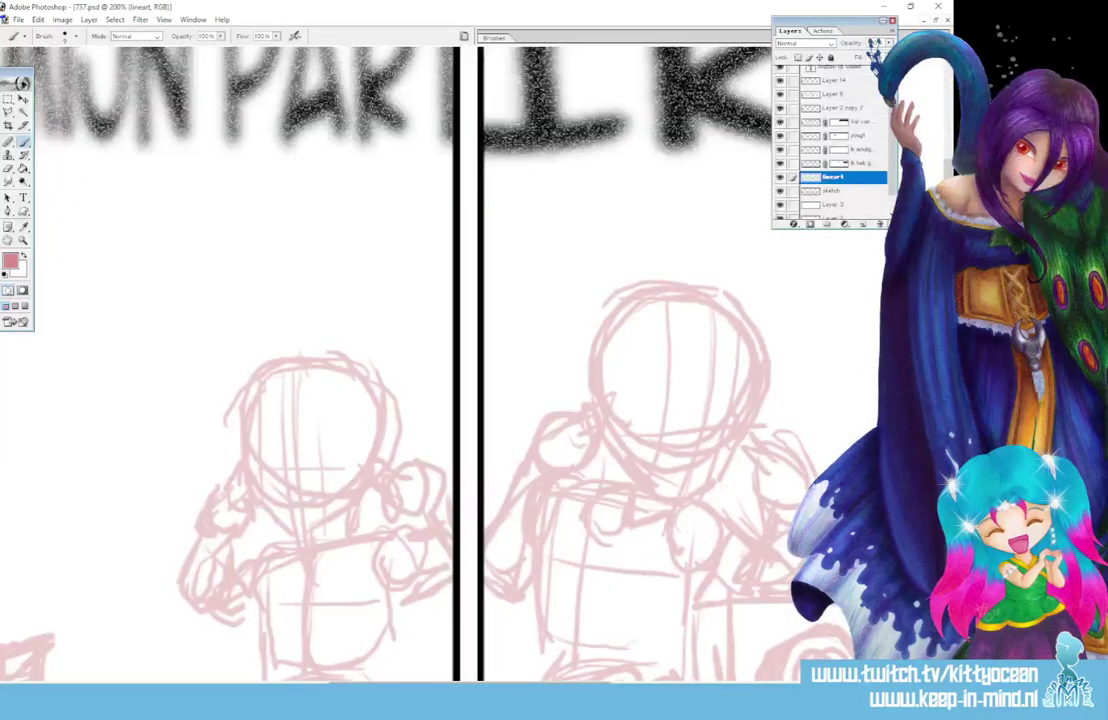
{"action": "left_click_drag", "start_coordinate": [467, 686], "coordinate": [146, 686]}
{"action": "mouse_move", "coordinate": [163, 700]}
{"action": "key", "text": "ctrl+plus"}
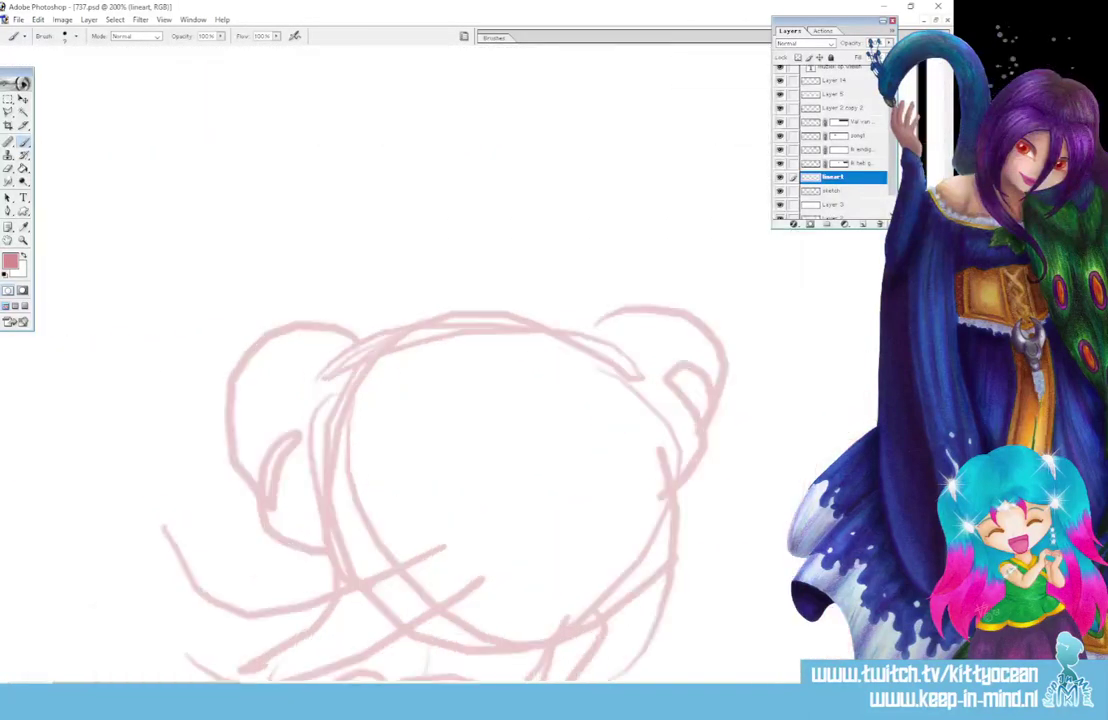
{"action": "scroll", "coordinate": [400, 400], "scroll_direction": "down", "scroll_amount": 5}
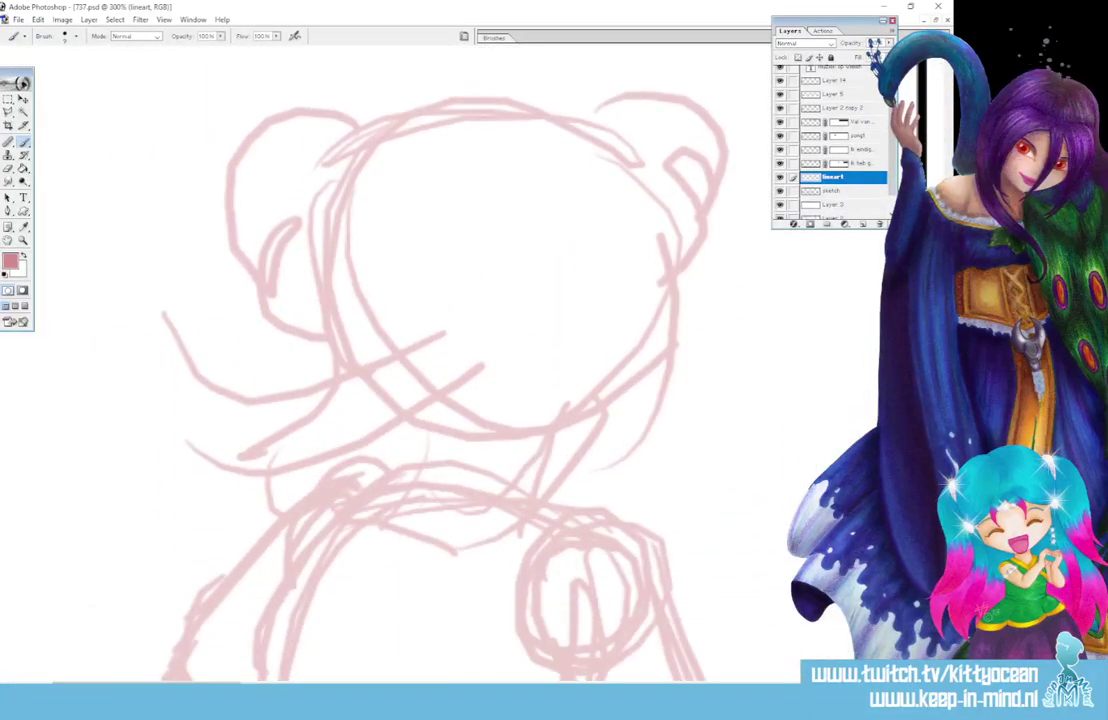
{"action": "key", "text": "d"}
{"action": "left_click", "coordinate": [493, 37]}
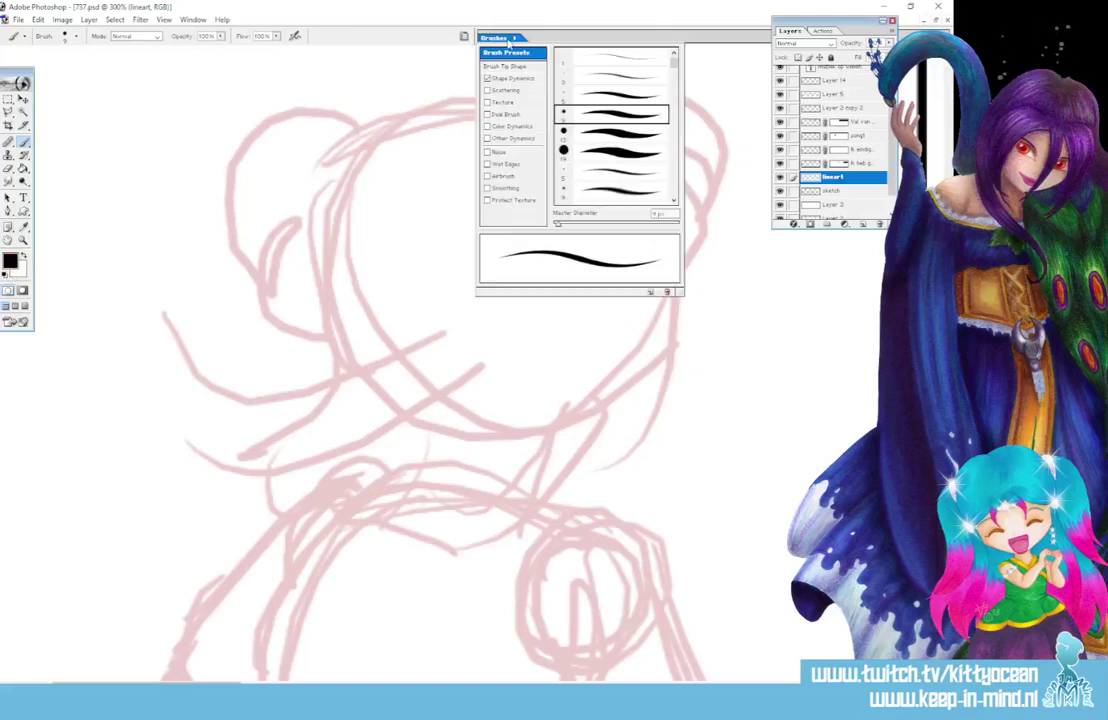
{"action": "double_click", "coordinate": [620, 75]}
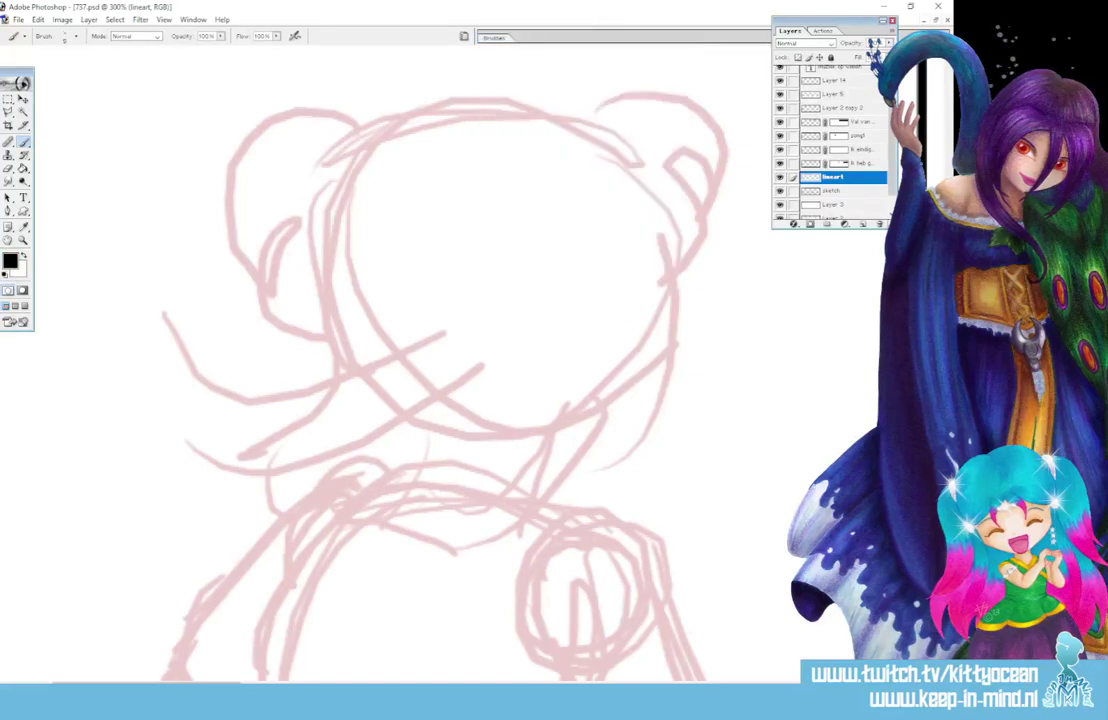
Ink the right hair bun of the first panel's character, the hair sweeping below it and the top of the head
{"action": "scroll", "coordinate": [569, 163], "scroll_direction": "up", "scroll_amount": 1}
{"action": "mouse_move", "coordinate": [548, 213]}
{"action": "left_mouse_down"}
{"action": "mouse_move", "coordinate": [559, 149]}
{"action": "mouse_move", "coordinate": [686, 111]}
{"action": "mouse_move", "coordinate": [718, 300]}
{"action": "mouse_move", "coordinate": [565, 376]}
{"action": "left_mouse_up"}
{"action": "left_click_drag", "start_coordinate": [676, 250], "coordinate": [562, 378]}
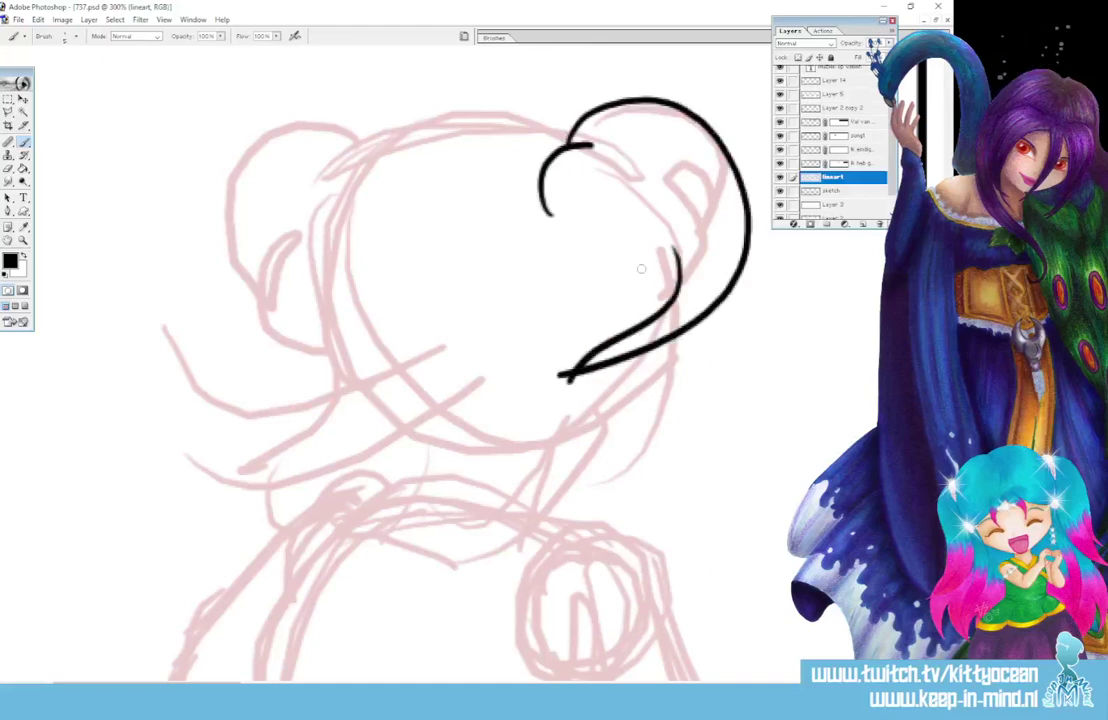
{"action": "mouse_move", "coordinate": [548, 214]}
{"action": "left_mouse_down"}
{"action": "mouse_move", "coordinate": [641, 279]}
{"action": "mouse_move", "coordinate": [612, 323]}
{"action": "left_mouse_up"}
{"action": "mouse_move", "coordinate": [656, 254]}
{"action": "left_mouse_down"}
{"action": "mouse_move", "coordinate": [620, 316]}
{"action": "mouse_move", "coordinate": [673, 395]}
{"action": "mouse_move", "coordinate": [442, 500]}
{"action": "left_mouse_up"}
{"action": "mouse_move", "coordinate": [540, 425]}
{"action": "left_mouse_down"}
{"action": "mouse_move", "coordinate": [439, 499]}
{"action": "mouse_move", "coordinate": [365, 525]}
{"action": "left_mouse_up"}
{"action": "left_click_drag", "start_coordinate": [567, 132], "coordinate": [441, 154]}
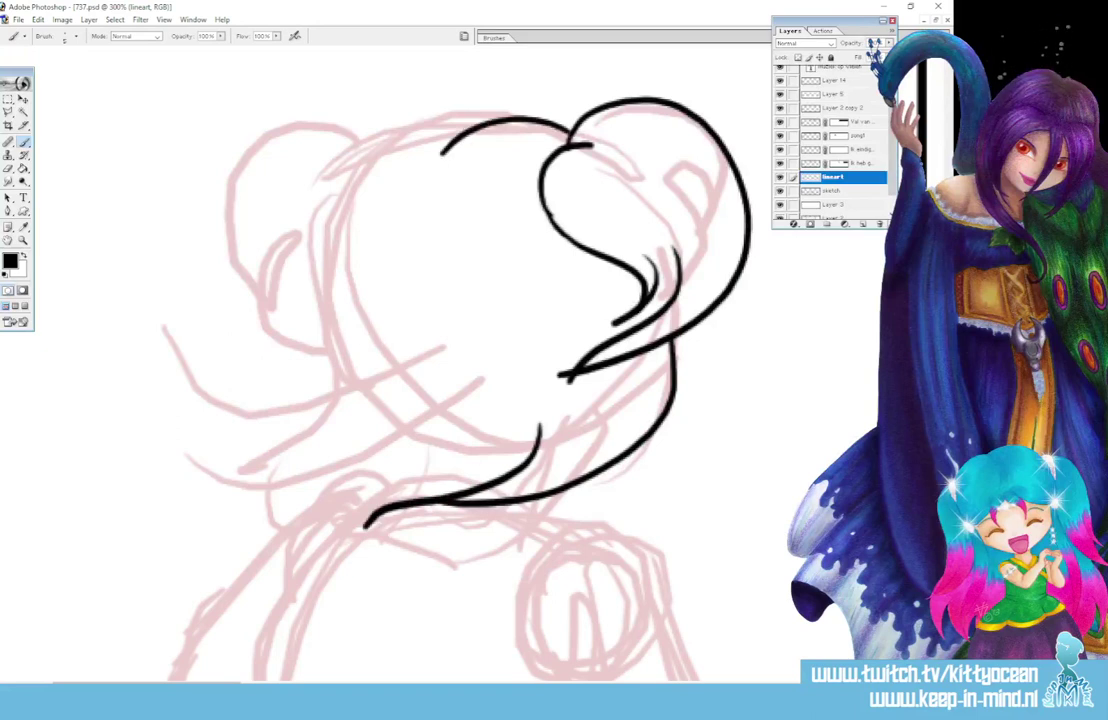
Ink the left contour of the head and the hair flowing into pointed strands over the left shoulder
{"action": "mouse_move", "coordinate": [480, 118]}
{"action": "left_mouse_down"}
{"action": "mouse_move", "coordinate": [420, 122]}
{"action": "mouse_move", "coordinate": [350, 325]}
{"action": "mouse_move", "coordinate": [337, 443]}
{"action": "left_mouse_up"}
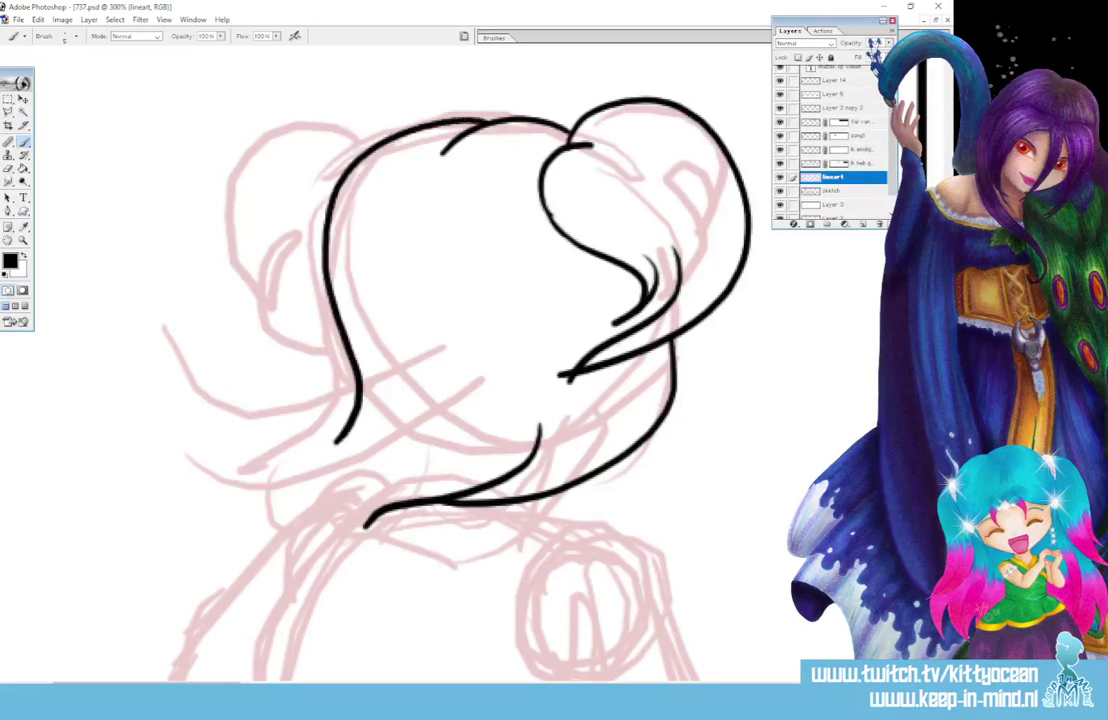
{"action": "mouse_move", "coordinate": [357, 372]}
{"action": "left_mouse_down"}
{"action": "mouse_move", "coordinate": [241, 474]}
{"action": "mouse_move", "coordinate": [247, 548]}
{"action": "left_mouse_up"}
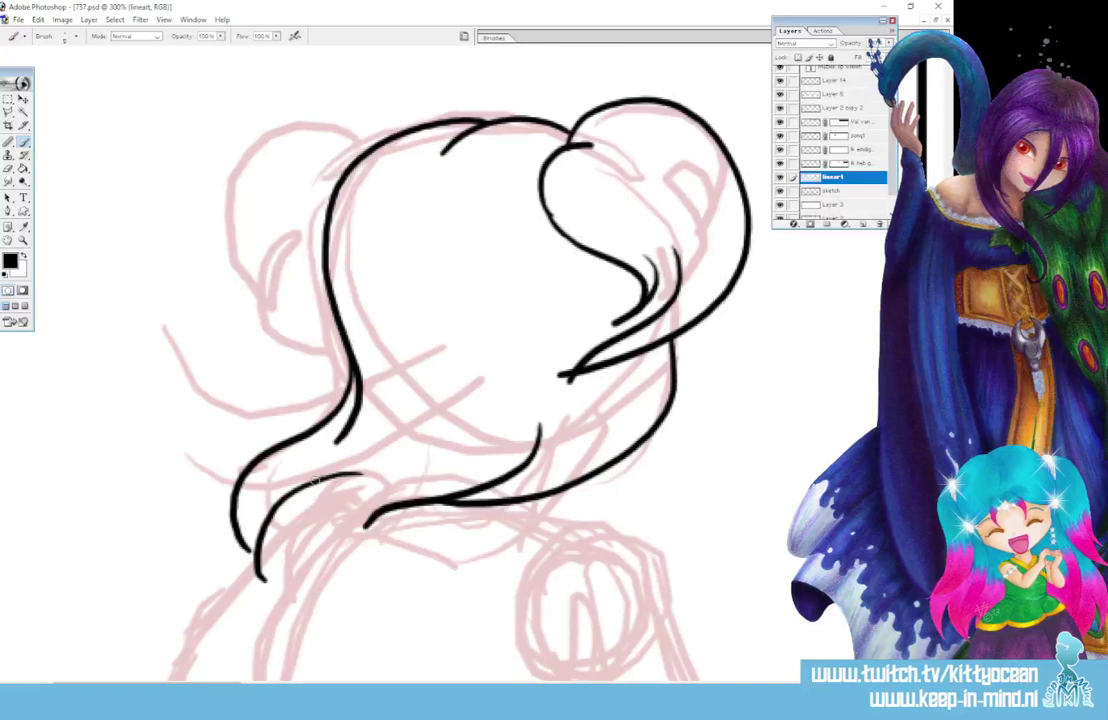
{"action": "mouse_move", "coordinate": [300, 482]}
{"action": "left_mouse_down"}
{"action": "mouse_move", "coordinate": [259, 578]}
{"action": "mouse_move", "coordinate": [323, 592]}
{"action": "left_mouse_up"}
{"action": "left_click_drag", "start_coordinate": [352, 508], "coordinate": [340, 608]}
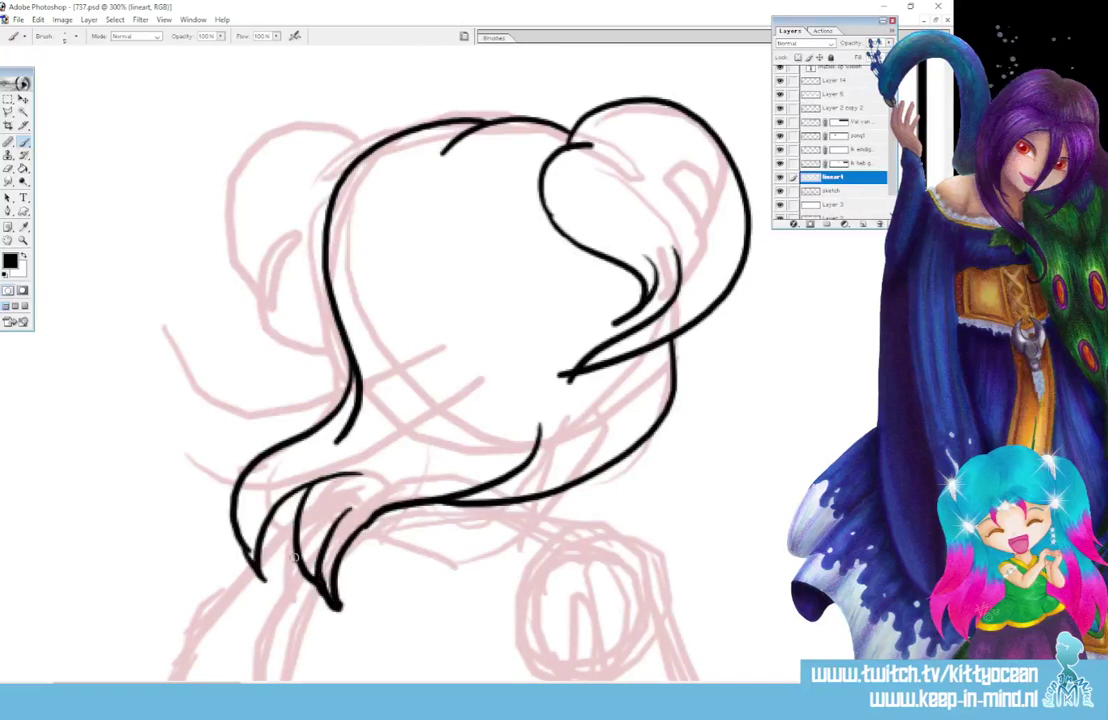
{"action": "mouse_move", "coordinate": [362, 142]}
{"action": "left_mouse_down"}
{"action": "mouse_move", "coordinate": [316, 122]}
{"action": "mouse_move", "coordinate": [262, 250]}
{"action": "mouse_move", "coordinate": [336, 310]}
{"action": "left_mouse_up"}
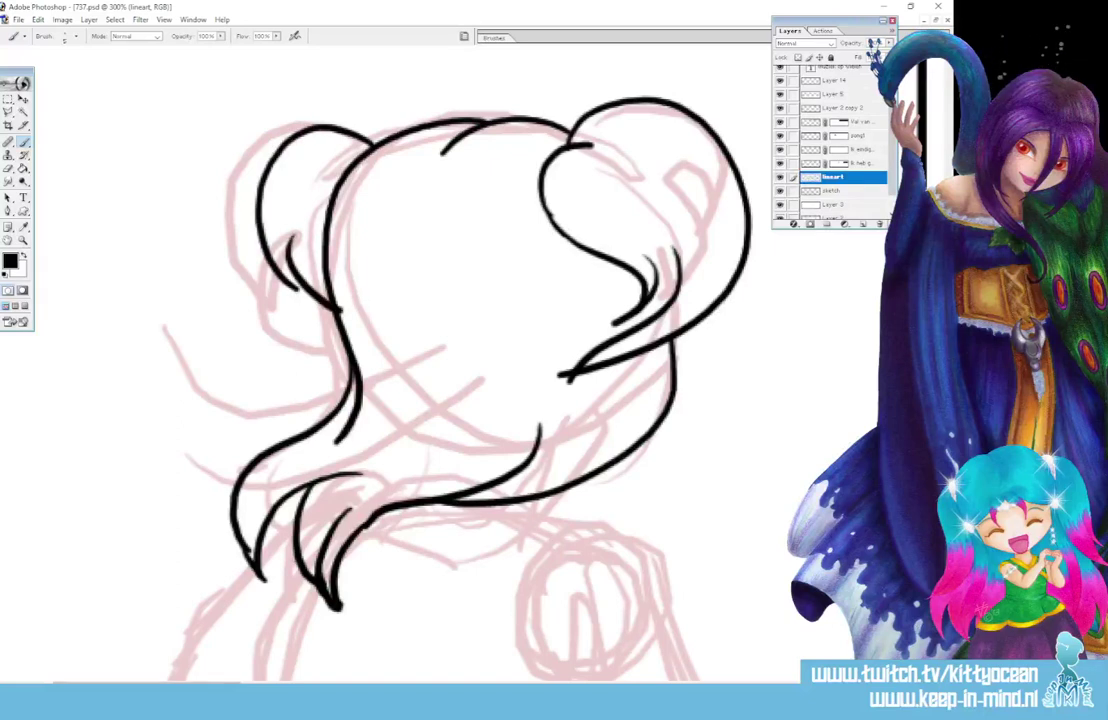
{"action": "key", "text": "ctrl+z"}
{"action": "key", "text": "ctrl+alt+z"}
Ink the left hair bun with its curled tips, plus two curved lines crossing the lower left of the head
{"action": "mouse_move", "coordinate": [372, 147]}
{"action": "left_mouse_down"}
{"action": "mouse_move", "coordinate": [326, 125]}
{"action": "mouse_move", "coordinate": [238, 175]}
{"action": "mouse_move", "coordinate": [191, 298]}
{"action": "mouse_move", "coordinate": [181, 295]}
{"action": "mouse_move", "coordinate": [244, 289]}
{"action": "left_mouse_up"}
{"action": "mouse_move", "coordinate": [318, 314]}
{"action": "left_mouse_down"}
{"action": "mouse_move", "coordinate": [207, 354]}
{"action": "mouse_move", "coordinate": [236, 390]}
{"action": "left_mouse_up"}
{"action": "left_click_drag", "start_coordinate": [216, 338], "coordinate": [246, 384]}
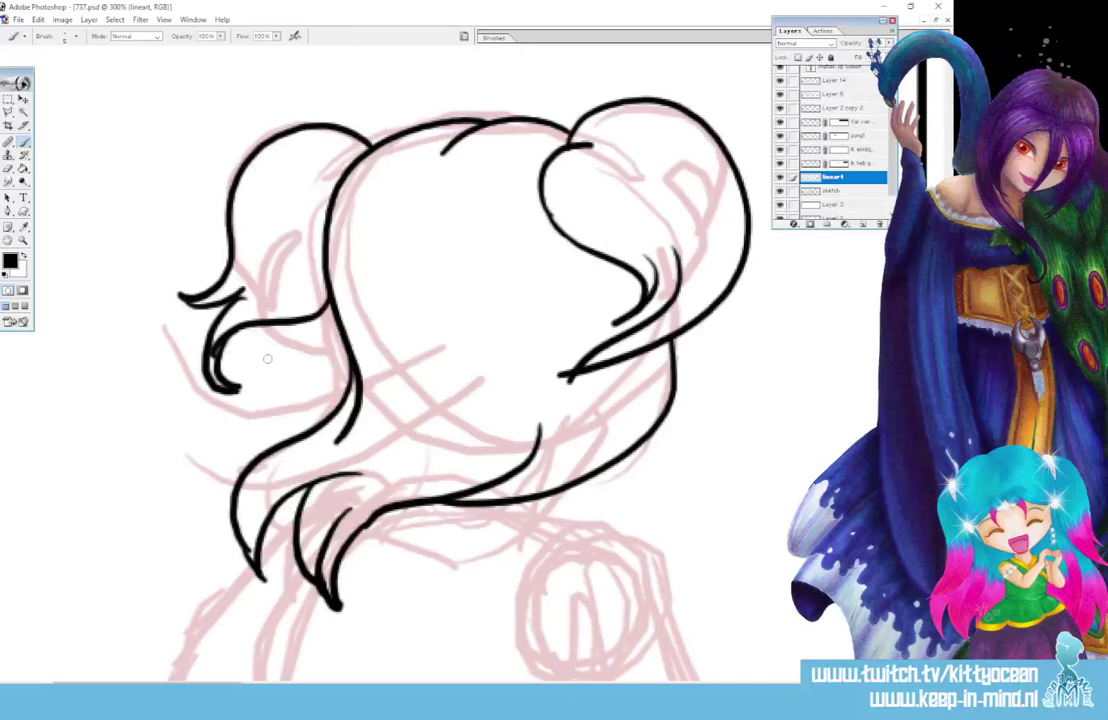
{"action": "mouse_move", "coordinate": [264, 375]}
{"action": "left_mouse_down"}
{"action": "mouse_move", "coordinate": [337, 407]}
{"action": "mouse_move", "coordinate": [437, 382]}
{"action": "left_mouse_up"}
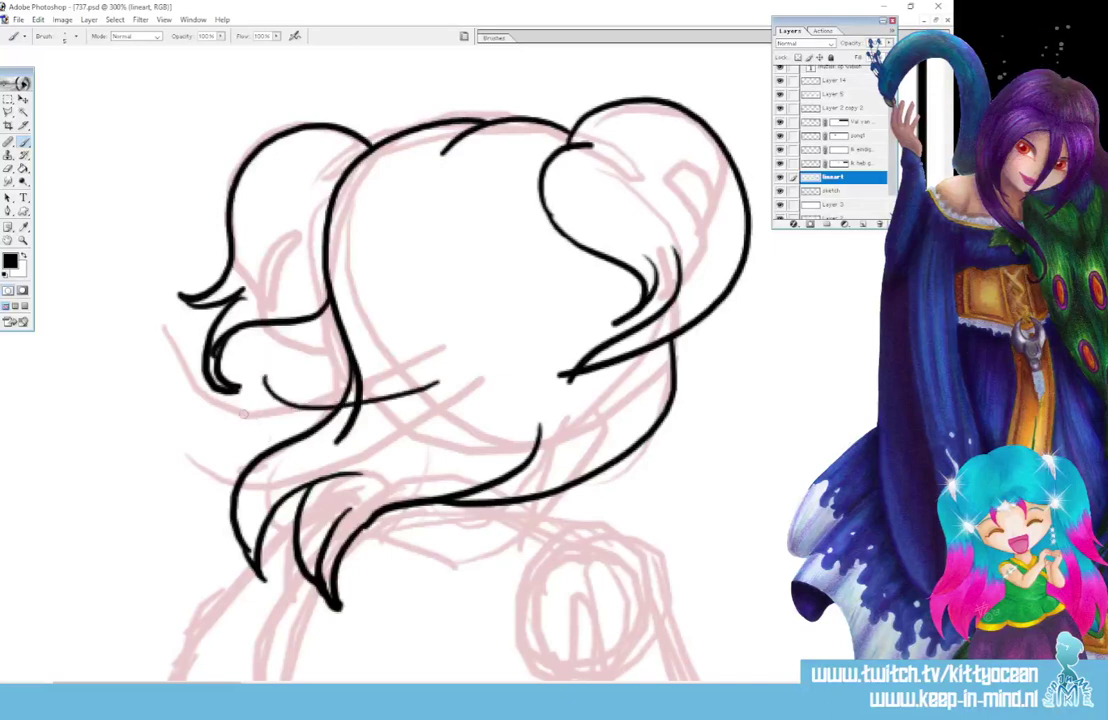
{"action": "left_click_drag", "start_coordinate": [244, 417], "coordinate": [395, 432]}
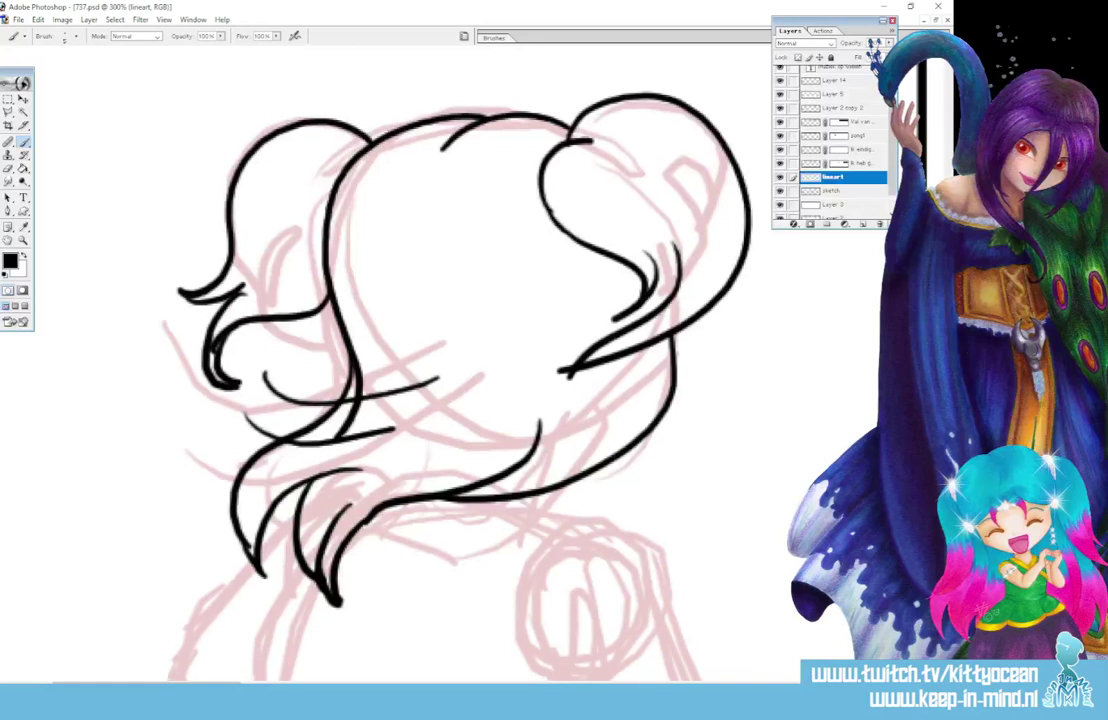
Ink the first panel character's right shoulder and arm down to the panel border, with short fold lines near the shoulder
{"action": "scroll", "coordinate": [545, 338], "scroll_direction": "down", "scroll_amount": 5}
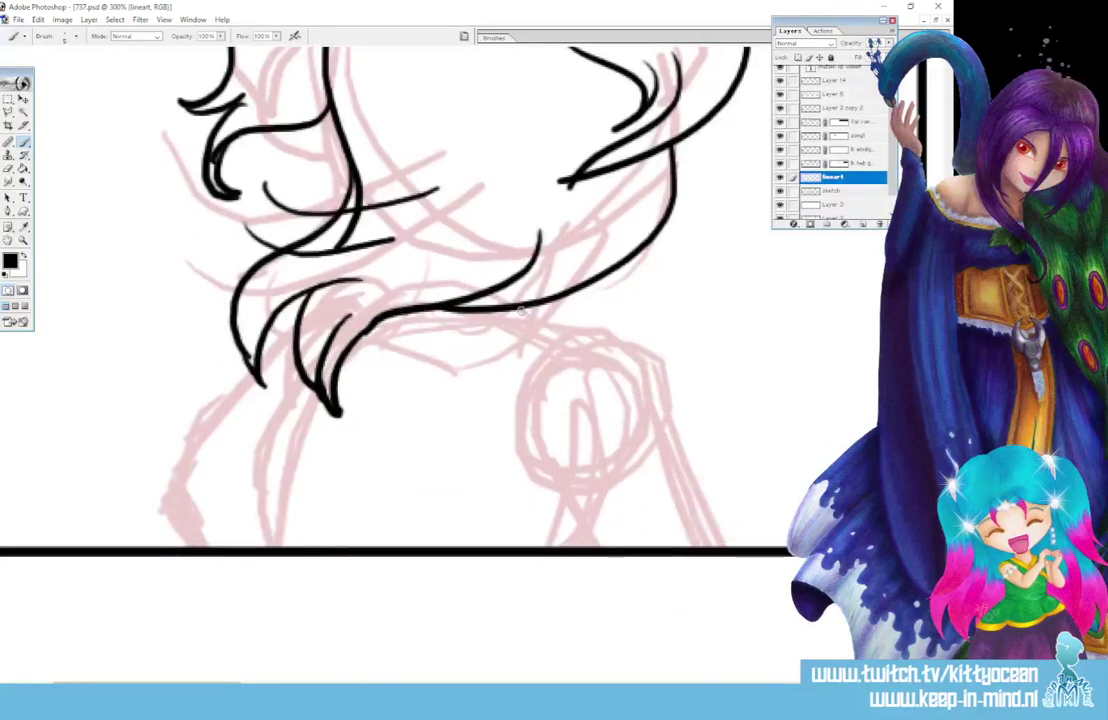
{"action": "mouse_move", "coordinate": [516, 310]}
{"action": "left_mouse_down"}
{"action": "mouse_move", "coordinate": [630, 354]}
{"action": "mouse_move", "coordinate": [700, 480]}
{"action": "left_mouse_up"}
{"action": "mouse_move", "coordinate": [566, 368]}
{"action": "left_mouse_down"}
{"action": "mouse_move", "coordinate": [616, 353]}
{"action": "mouse_move", "coordinate": [544, 394]}
{"action": "mouse_move", "coordinate": [575, 543]}
{"action": "left_mouse_up"}
{"action": "left_click_drag", "start_coordinate": [700, 480], "coordinate": [702, 545]}
{"action": "left_click_drag", "start_coordinate": [546, 333], "coordinate": [521, 346]}
{"action": "left_click_drag", "start_coordinate": [546, 358], "coordinate": [523, 377]}
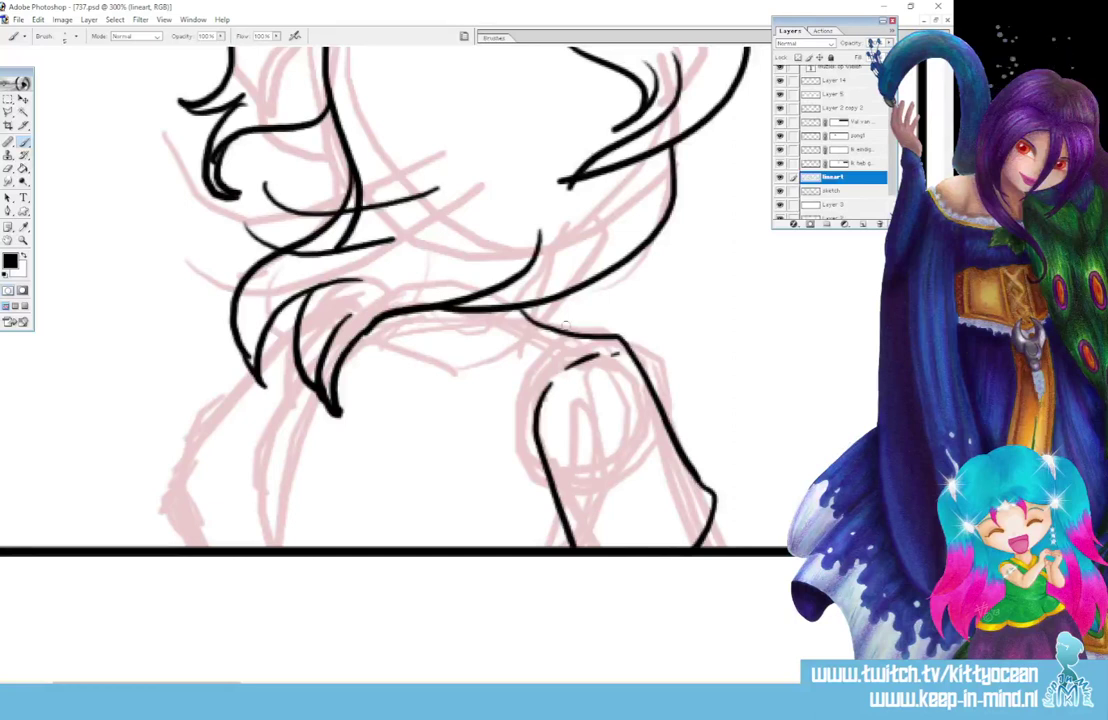
Ink the curved neckline, the left side of the torso and the seam along the inside of the right arm
{"action": "mouse_move", "coordinate": [385, 321]}
{"action": "left_mouse_down"}
{"action": "mouse_move", "coordinate": [426, 339]}
{"action": "mouse_move", "coordinate": [489, 344]}
{"action": "mouse_move", "coordinate": [528, 334]}
{"action": "left_mouse_up"}
{"action": "mouse_move", "coordinate": [343, 319]}
{"action": "left_mouse_down"}
{"action": "mouse_move", "coordinate": [367, 304]}
{"action": "mouse_move", "coordinate": [383, 311]}
{"action": "left_mouse_up"}
{"action": "left_click_drag", "start_coordinate": [400, 352], "coordinate": [440, 362]}
{"action": "left_click_drag", "start_coordinate": [307, 380], "coordinate": [277, 548]}
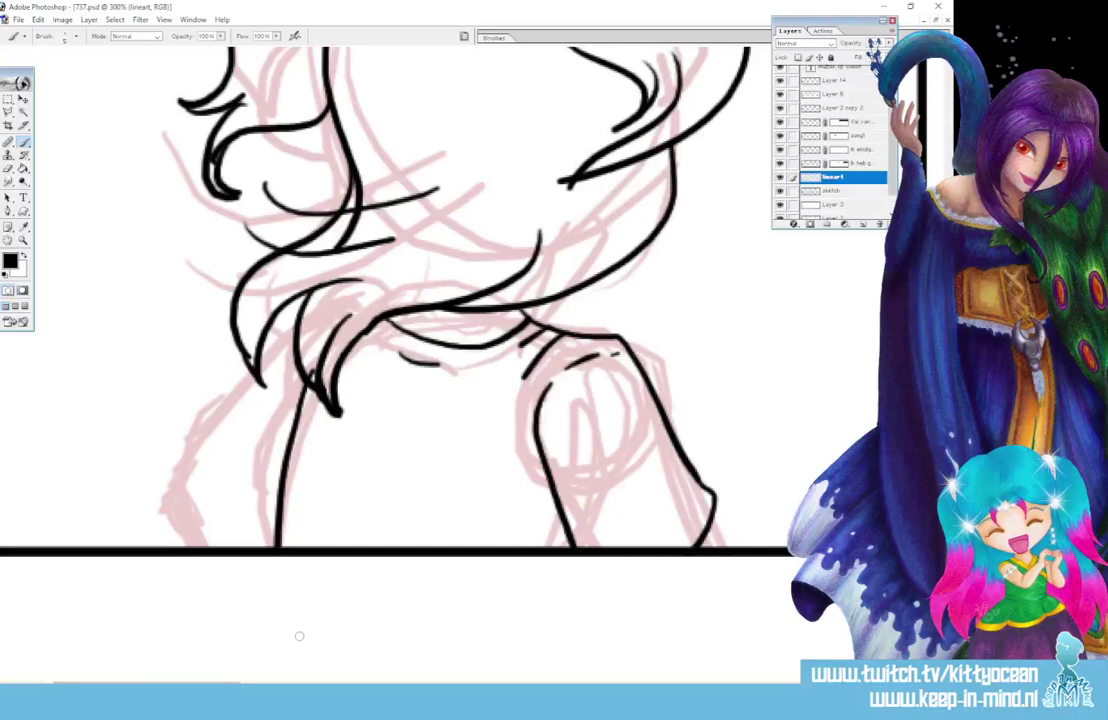
{"action": "mouse_move", "coordinate": [544, 388]}
{"action": "left_mouse_down"}
{"action": "mouse_move", "coordinate": [532, 435]}
{"action": "mouse_move", "coordinate": [549, 569]}
{"action": "left_mouse_up"}
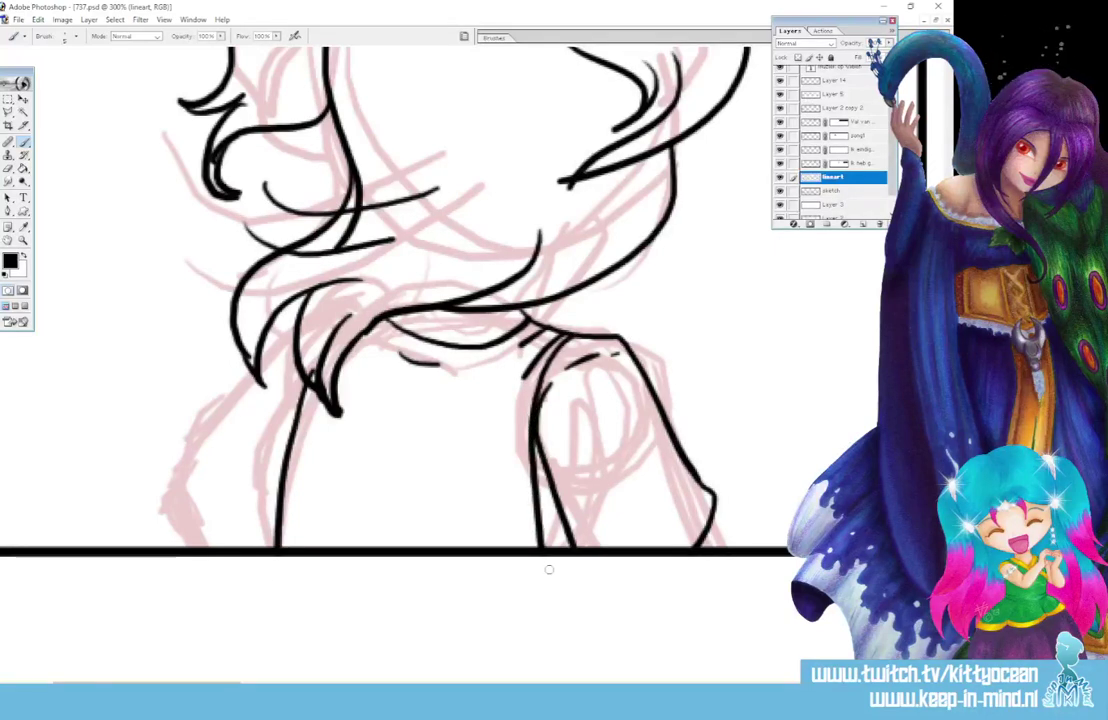
{"action": "key", "text": "ctrl+z"}
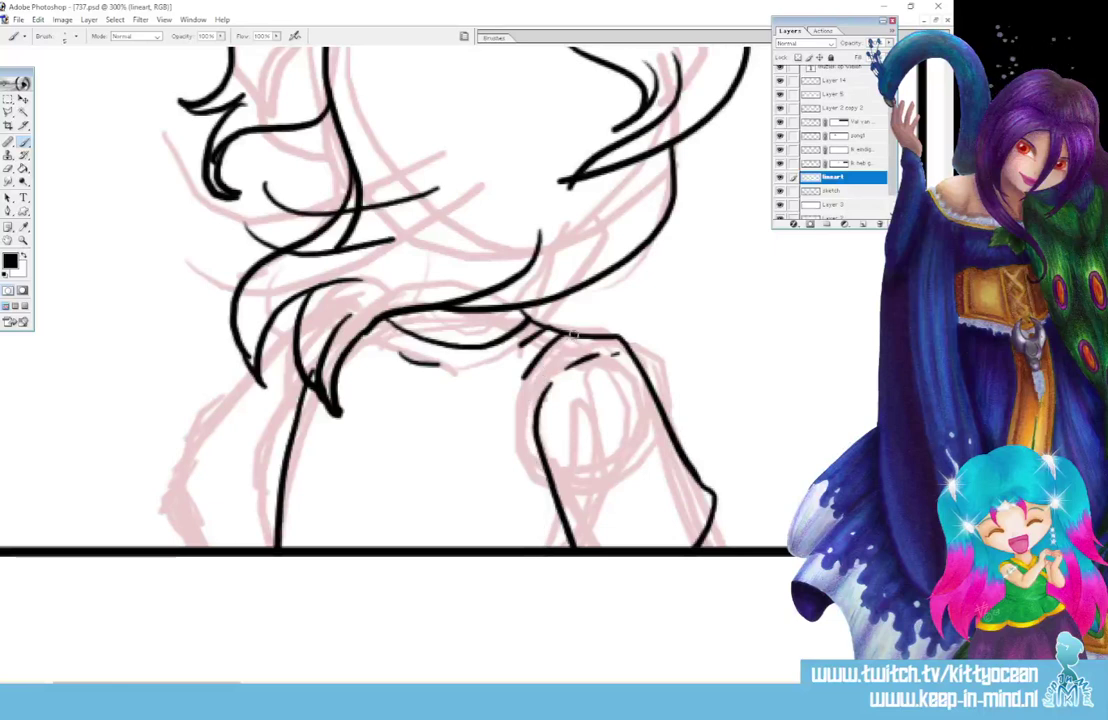
{"action": "mouse_move", "coordinate": [557, 353]}
{"action": "left_mouse_down"}
{"action": "mouse_move", "coordinate": [532, 446]}
{"action": "mouse_move", "coordinate": [560, 552]}
{"action": "left_mouse_up"}
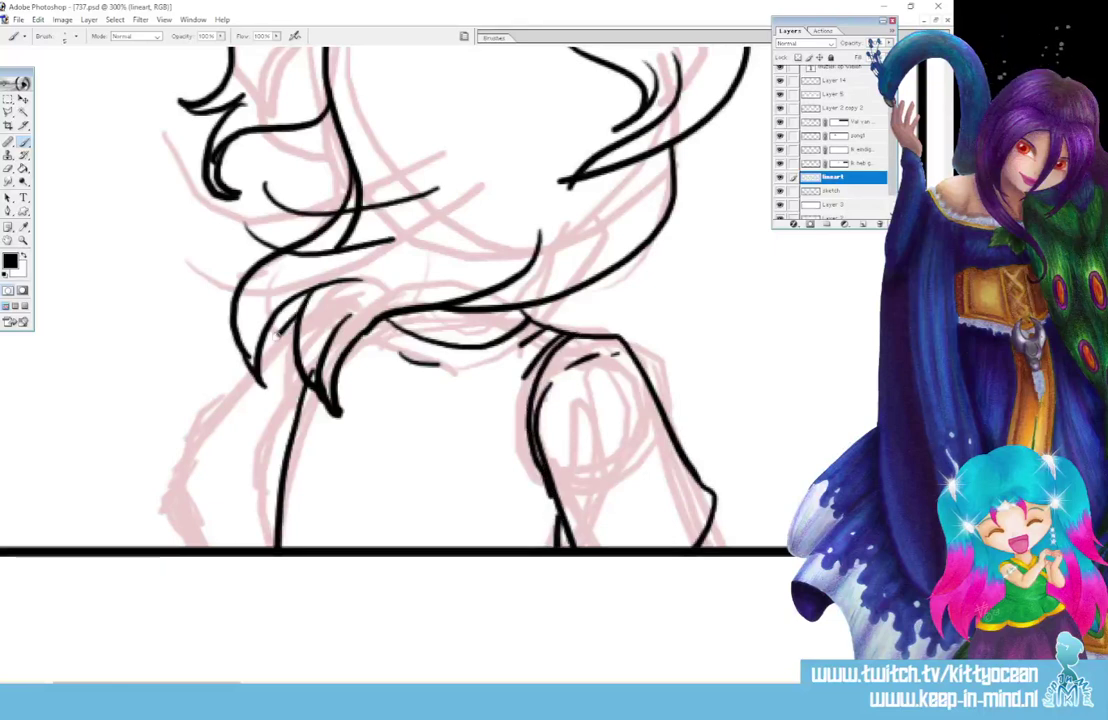
Ink the left short sleeve with its hem and fold, and the forearm below it down to the panel border
{"action": "left_click_drag", "start_coordinate": [247, 372], "coordinate": [210, 418]}
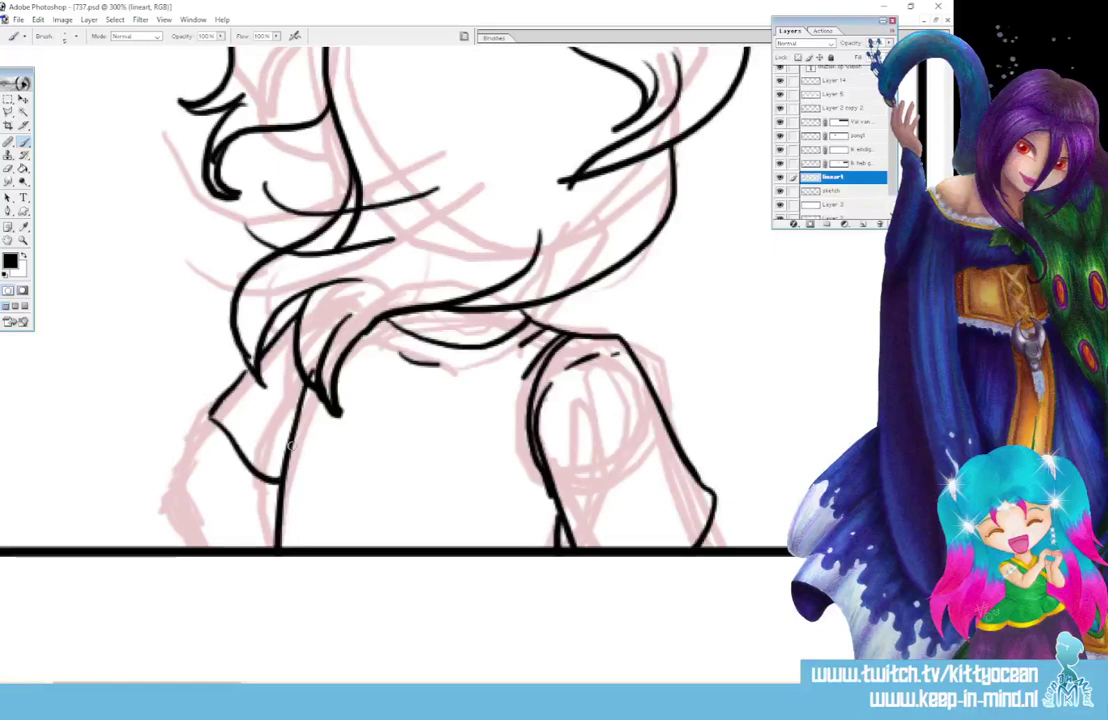
{"action": "key", "text": "ctrl+z"}
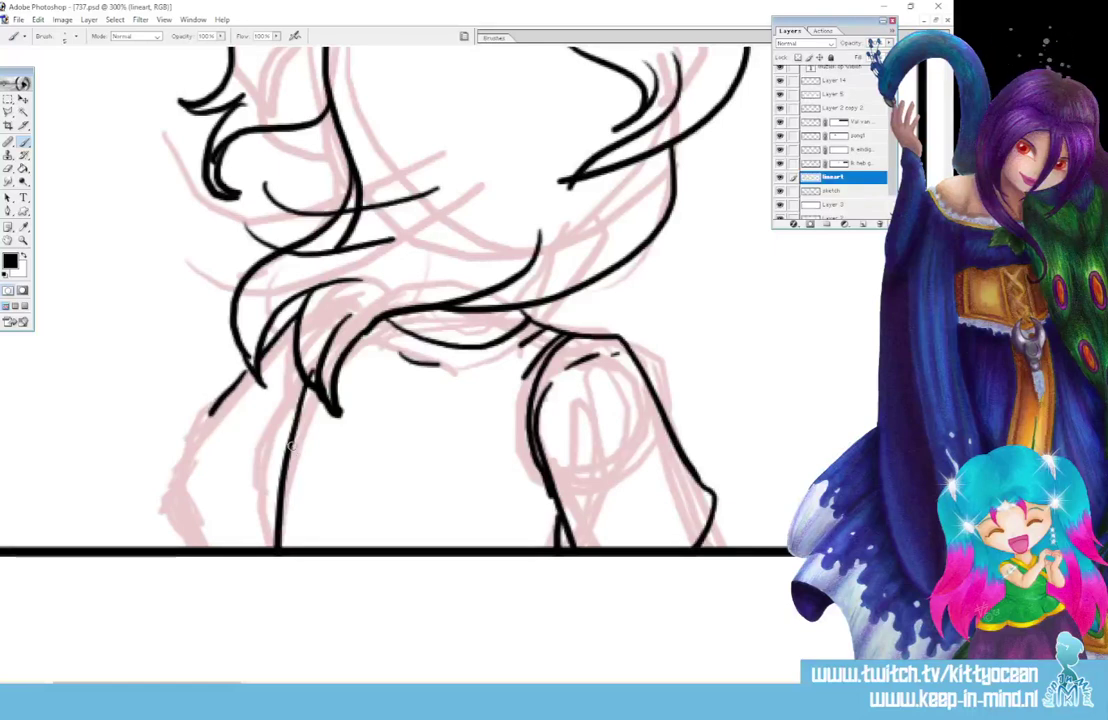
{"action": "mouse_move", "coordinate": [247, 372]}
{"action": "left_mouse_down"}
{"action": "mouse_move", "coordinate": [177, 447]}
{"action": "mouse_move", "coordinate": [235, 492]}
{"action": "mouse_move", "coordinate": [275, 490]}
{"action": "left_mouse_up"}
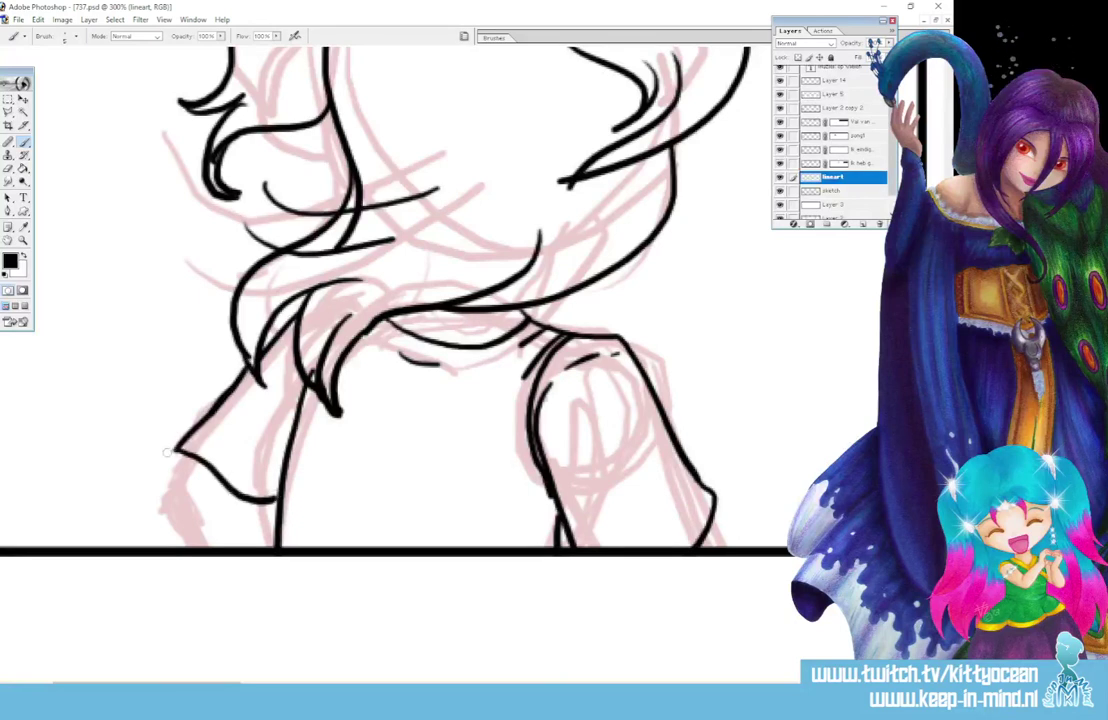
{"action": "left_click_drag", "start_coordinate": [222, 455], "coordinate": [252, 471]}
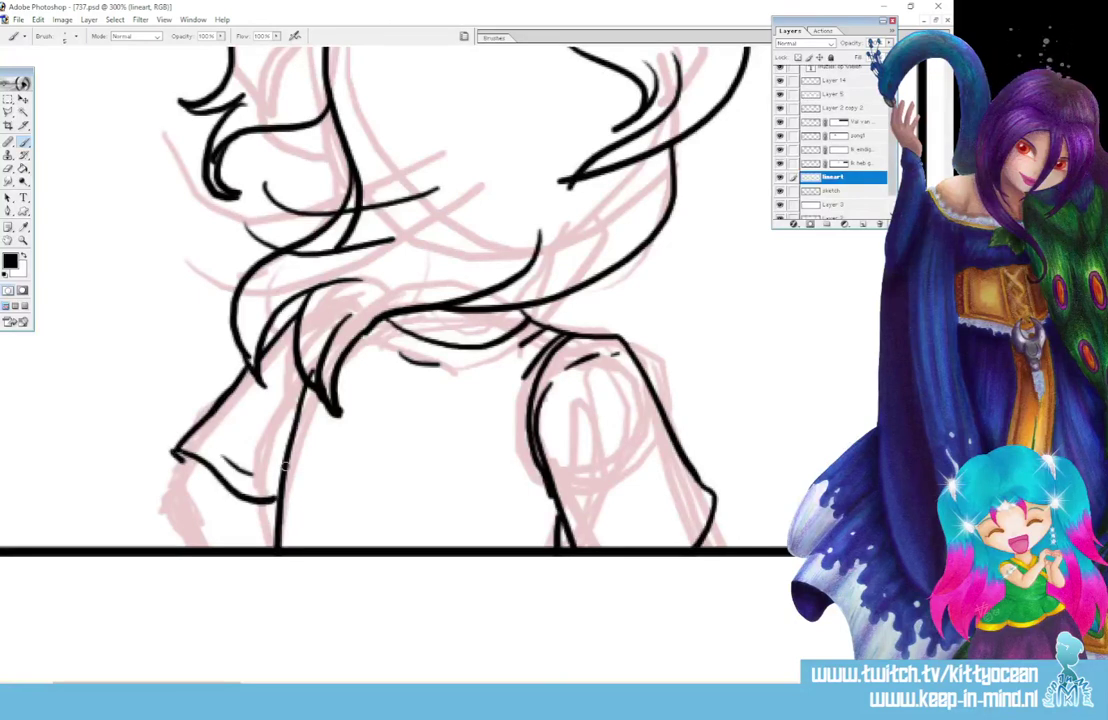
{"action": "left_click_drag", "start_coordinate": [180, 462], "coordinate": [190, 546]}
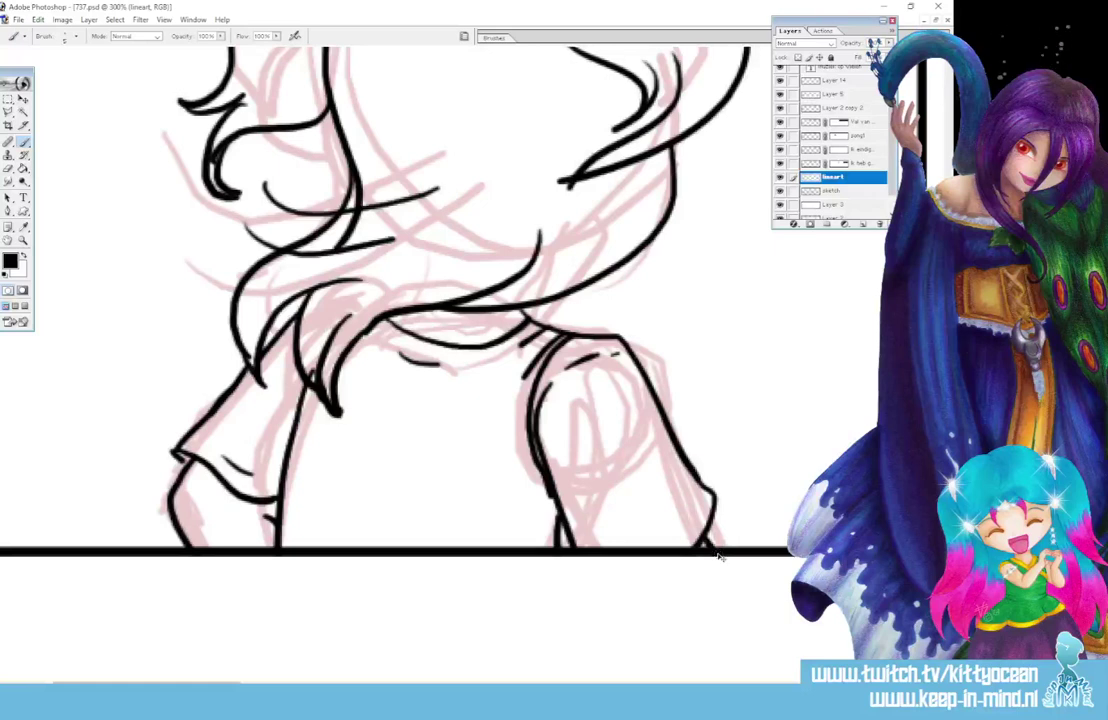
Ink the round head outline of the left figure in the second panel, leaving a small gap at the neck
{"action": "scroll", "coordinate": [433, 636], "scroll_direction": "right", "scroll_amount": 6}
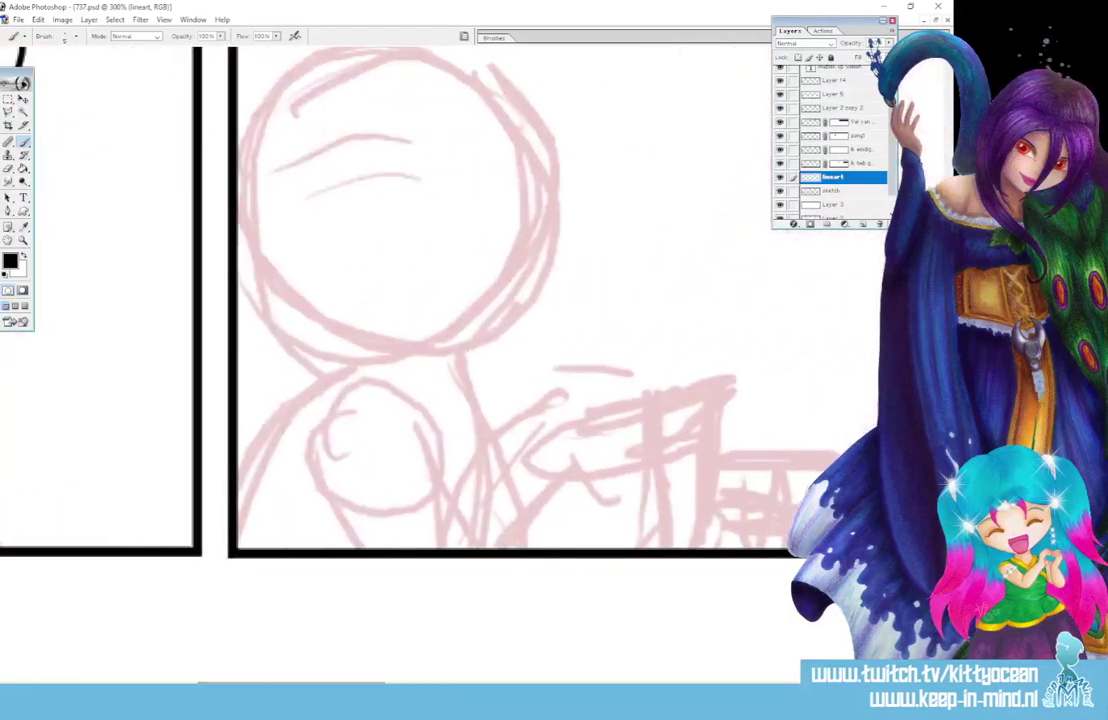
{"action": "scroll", "coordinate": [433, 636], "scroll_direction": "up", "scroll_amount": 2}
{"action": "mouse_move", "coordinate": [424, 411]}
{"action": "left_mouse_down"}
{"action": "mouse_move", "coordinate": [475, 401]}
{"action": "mouse_move", "coordinate": [529, 353]}
{"action": "mouse_move", "coordinate": [557, 284]}
{"action": "mouse_move", "coordinate": [546, 204]}
{"action": "mouse_move", "coordinate": [491, 142]}
{"action": "mouse_move", "coordinate": [409, 108]}
{"action": "mouse_move", "coordinate": [332, 121]}
{"action": "mouse_move", "coordinate": [259, 190]}
{"action": "mouse_move", "coordinate": [241, 303]}
{"action": "mouse_move", "coordinate": [276, 388]}
{"action": "mouse_move", "coordinate": [350, 427]}
{"action": "mouse_move", "coordinate": [471, 410]}
{"action": "mouse_move", "coordinate": [525, 366]}
{"action": "mouse_move", "coordinate": [549, 294]}
{"action": "mouse_move", "coordinate": [539, 217]}
{"action": "mouse_move", "coordinate": [500, 157]}
{"action": "mouse_move", "coordinate": [443, 127]}
{"action": "mouse_move", "coordinate": [368, 124]}
{"action": "mouse_move", "coordinate": [302, 155]}
{"action": "mouse_move", "coordinate": [262, 217]}
{"action": "mouse_move", "coordinate": [251, 293]}
{"action": "mouse_move", "coordinate": [270, 356]}
{"action": "mouse_move", "coordinate": [372, 423]}
{"action": "left_mouse_up"}
{"action": "key", "text": "ctrl+z"}
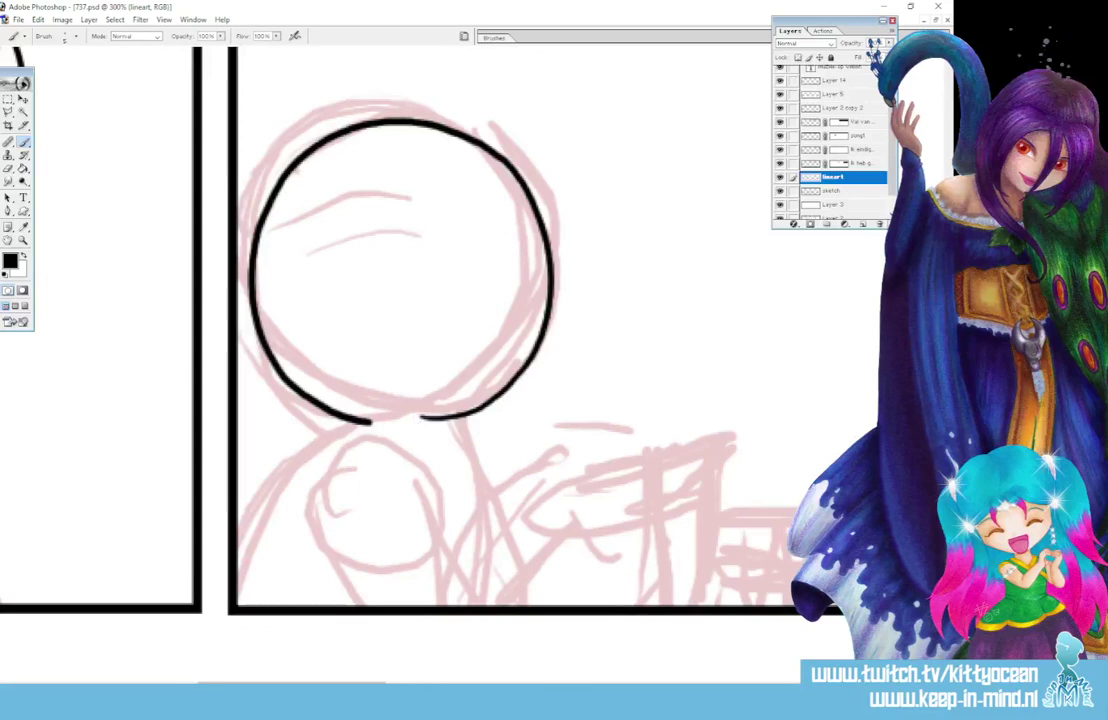
Ink the left figure's bent near arm, trim the forearm line's lower end, and outline the back and chest
{"action": "scroll", "coordinate": [400, 300], "scroll_direction": "down", "scroll_amount": 2}
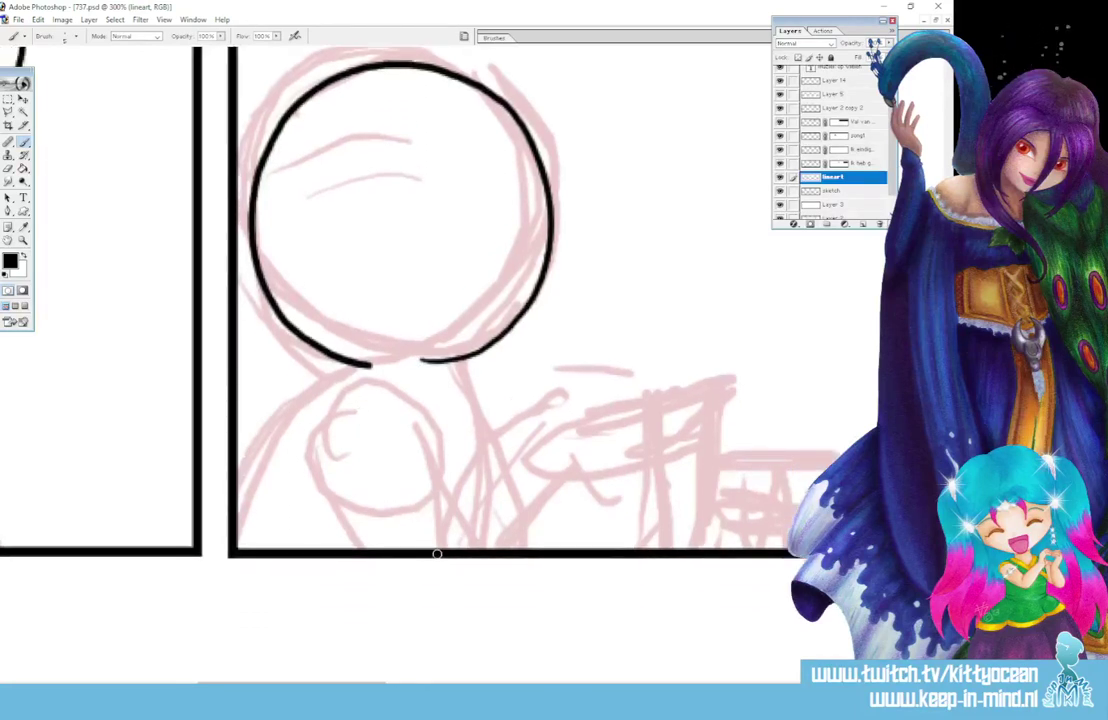
{"action": "mouse_move", "coordinate": [435, 548]}
{"action": "left_mouse_down"}
{"action": "mouse_move", "coordinate": [508, 465]}
{"action": "mouse_move", "coordinate": [572, 422]}
{"action": "mouse_move", "coordinate": [632, 407]}
{"action": "mouse_move", "coordinate": [656, 424]}
{"action": "mouse_move", "coordinate": [641, 453]}
{"action": "mouse_move", "coordinate": [587, 484]}
{"action": "mouse_move", "coordinate": [540, 548]}
{"action": "left_mouse_up"}
{"action": "mouse_move", "coordinate": [452, 510]}
{"action": "left_mouse_down"}
{"action": "mouse_move", "coordinate": [389, 414]}
{"action": "mouse_move", "coordinate": [332, 411]}
{"action": "mouse_move", "coordinate": [301, 473]}
{"action": "mouse_move", "coordinate": [349, 589]}
{"action": "left_mouse_up"}
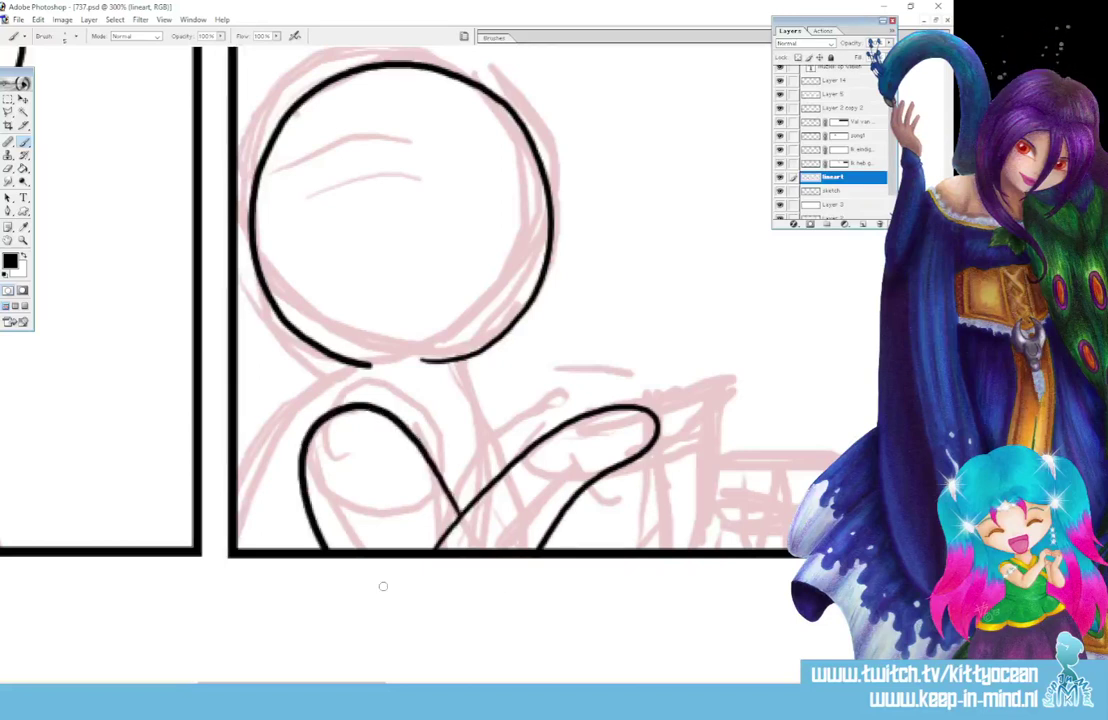
{"action": "left_click", "coordinate": [437, 552]}
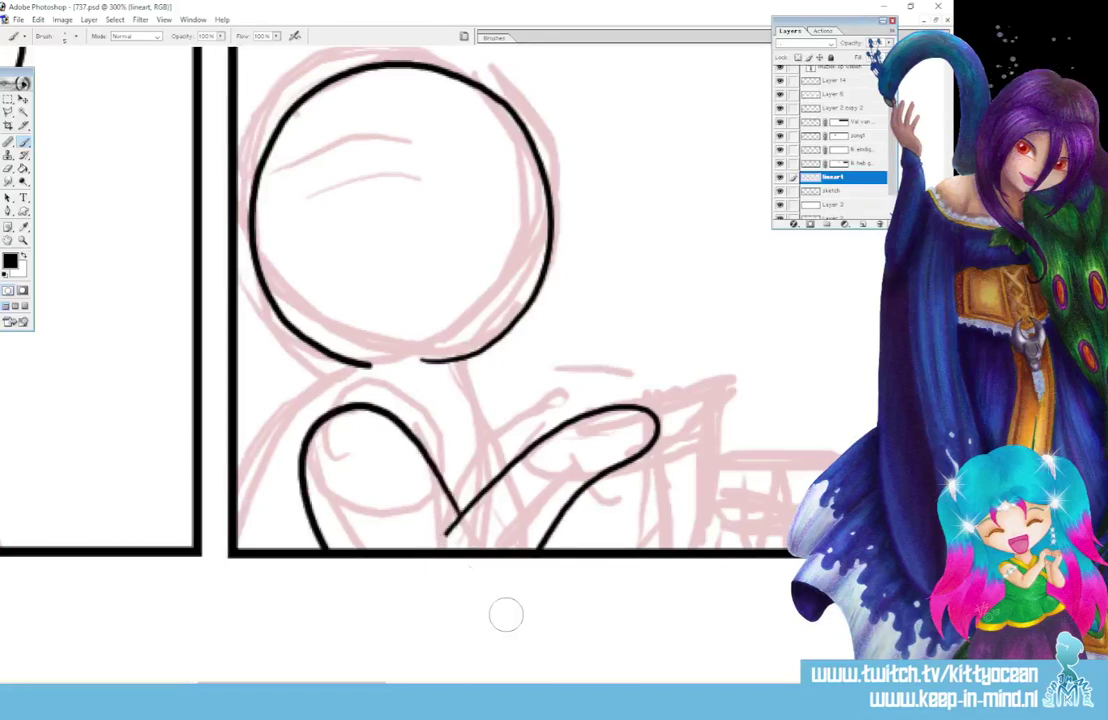
{"action": "key", "text": "b"}
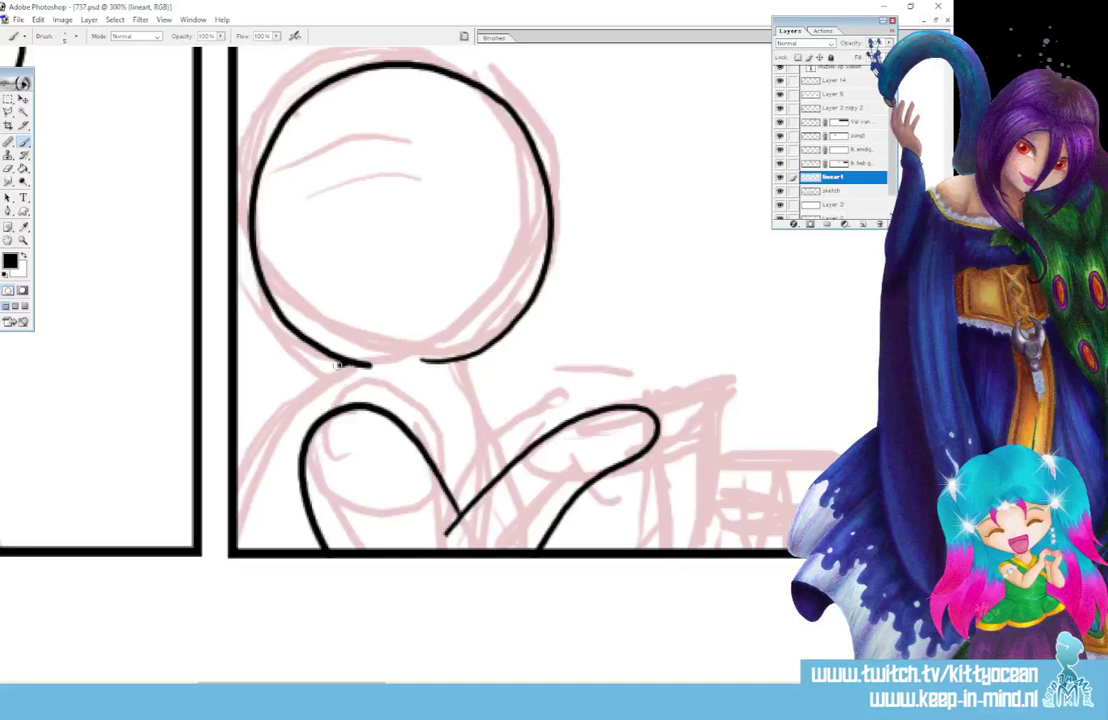
{"action": "left_click_drag", "start_coordinate": [370, 364], "coordinate": [236, 548]}
{"action": "left_click_drag", "start_coordinate": [450, 362], "coordinate": [505, 468]}
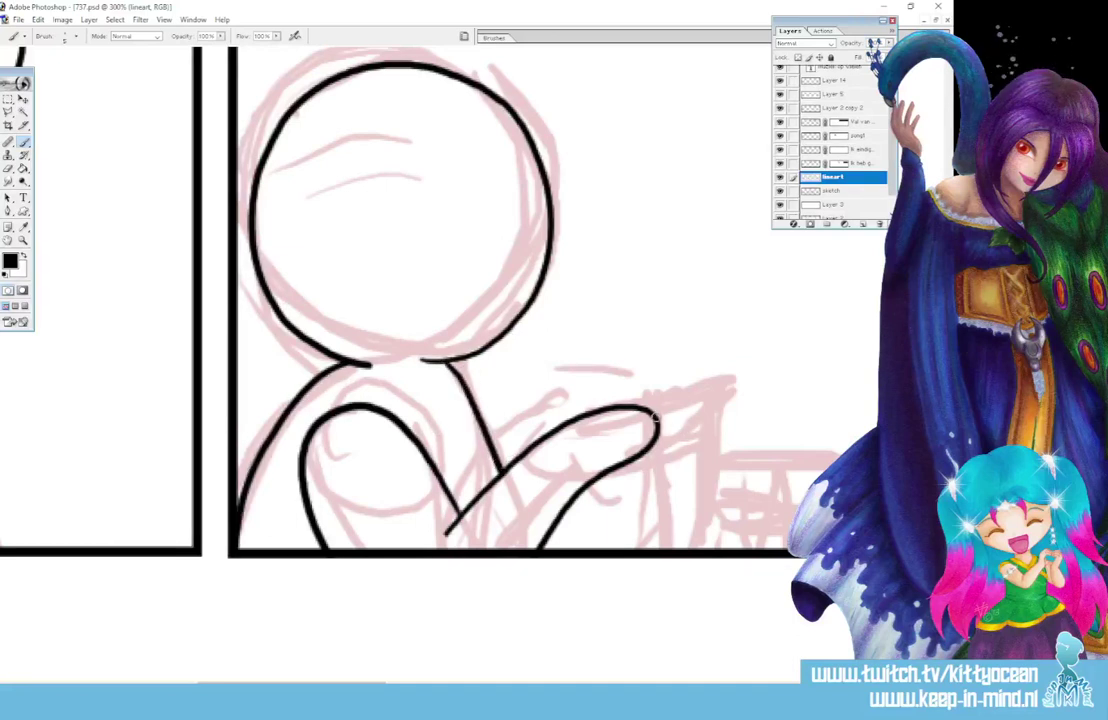
Ink the outstretched shape at the end of the near forearm and the upper line of the far arm behind it
{"action": "left_click_drag", "start_coordinate": [643, 411], "coordinate": [716, 392]}
{"action": "left_click_drag", "start_coordinate": [630, 461], "coordinate": [682, 449]}
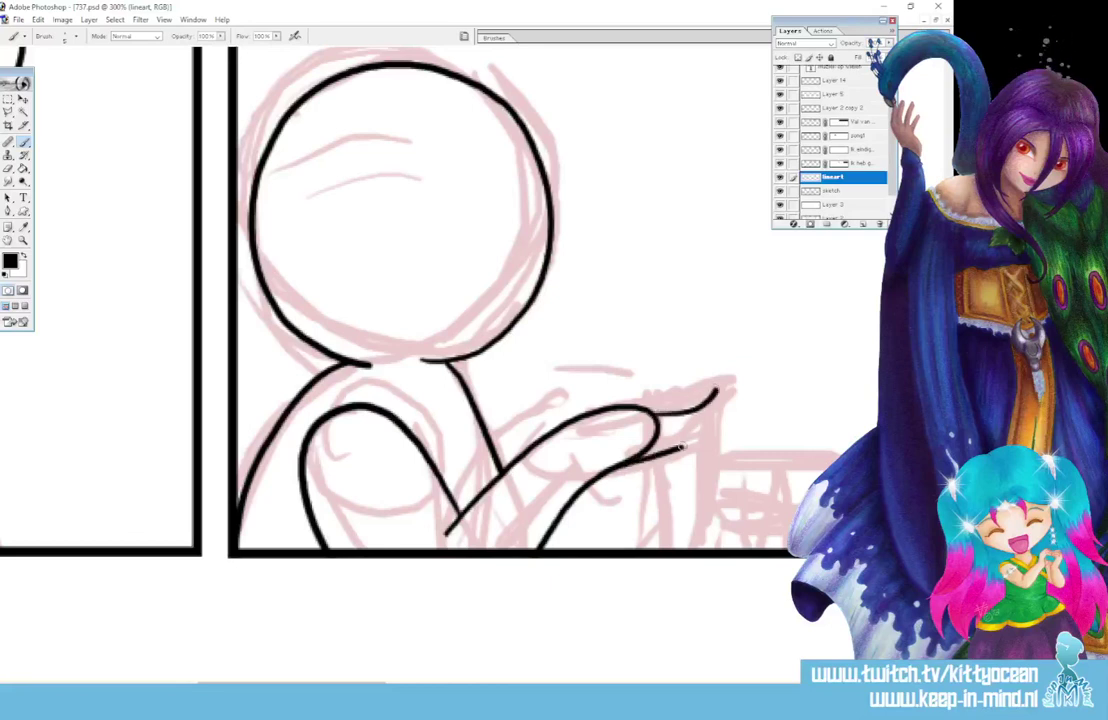
{"action": "mouse_move", "coordinate": [612, 392]}
{"action": "left_mouse_down"}
{"action": "mouse_move", "coordinate": [665, 438]}
{"action": "mouse_move", "coordinate": [575, 416]}
{"action": "left_mouse_up"}
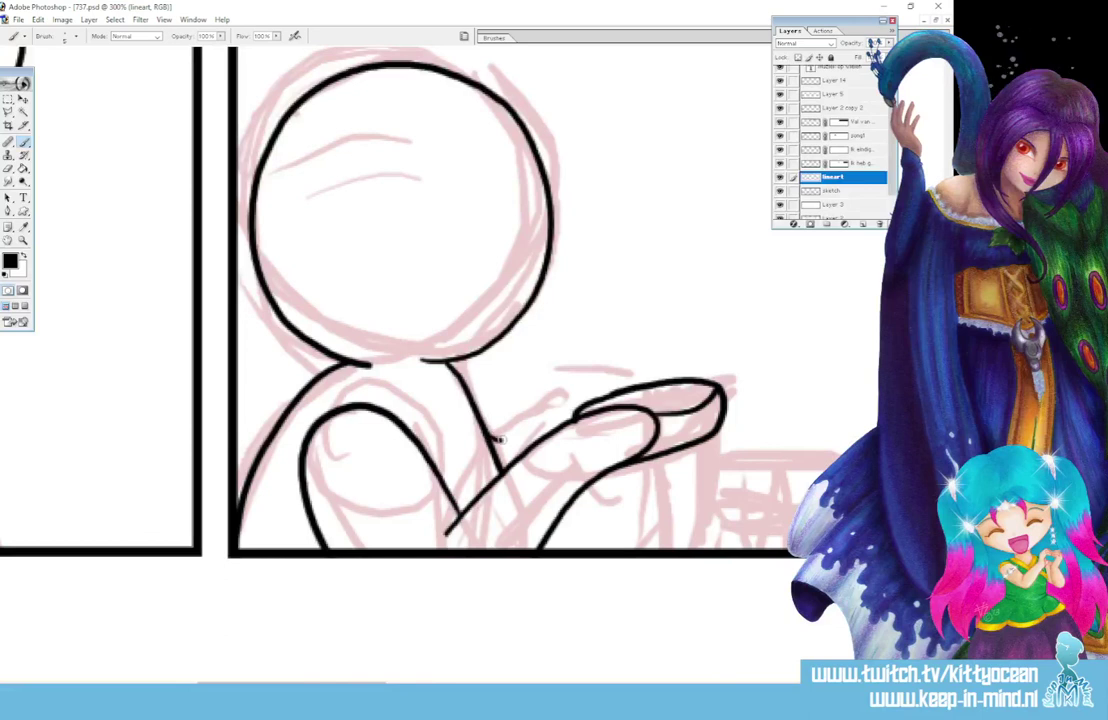
{"action": "left_click_drag", "start_coordinate": [498, 438], "coordinate": [654, 381]}
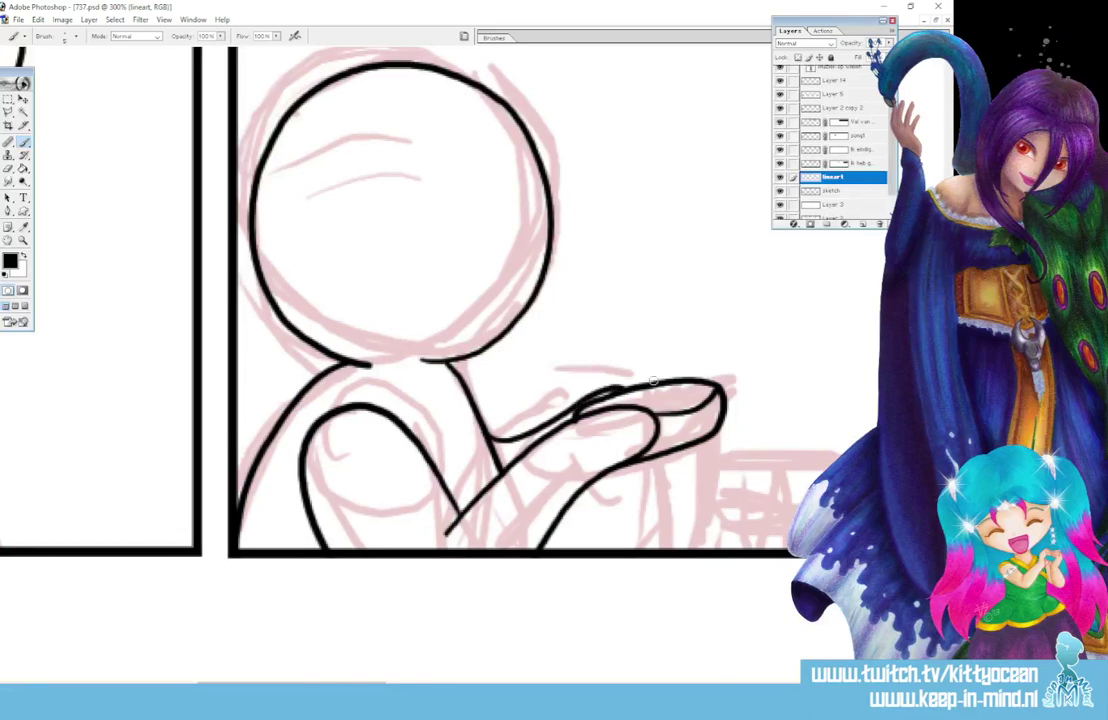
Undo the far arm's upper line, re-ink it, and add two upright lines from the outstretched shape down to the panel border
{"action": "key", "text": "ctrl+z"}
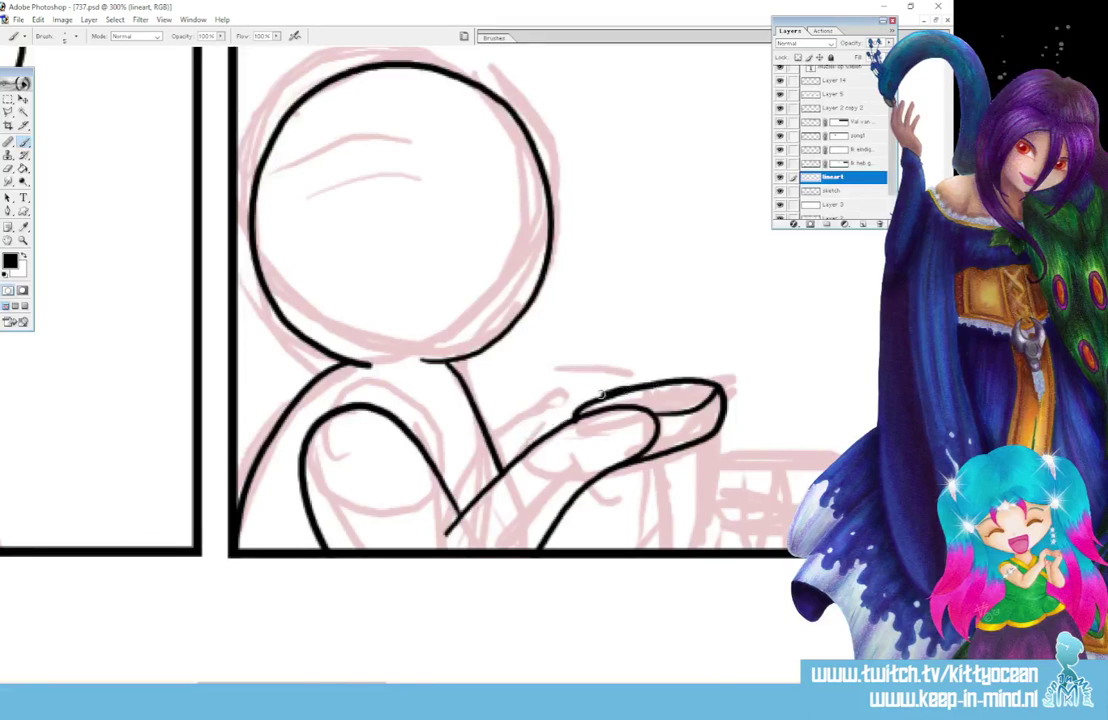
{"action": "left_click_drag", "start_coordinate": [601, 395], "coordinate": [501, 456]}
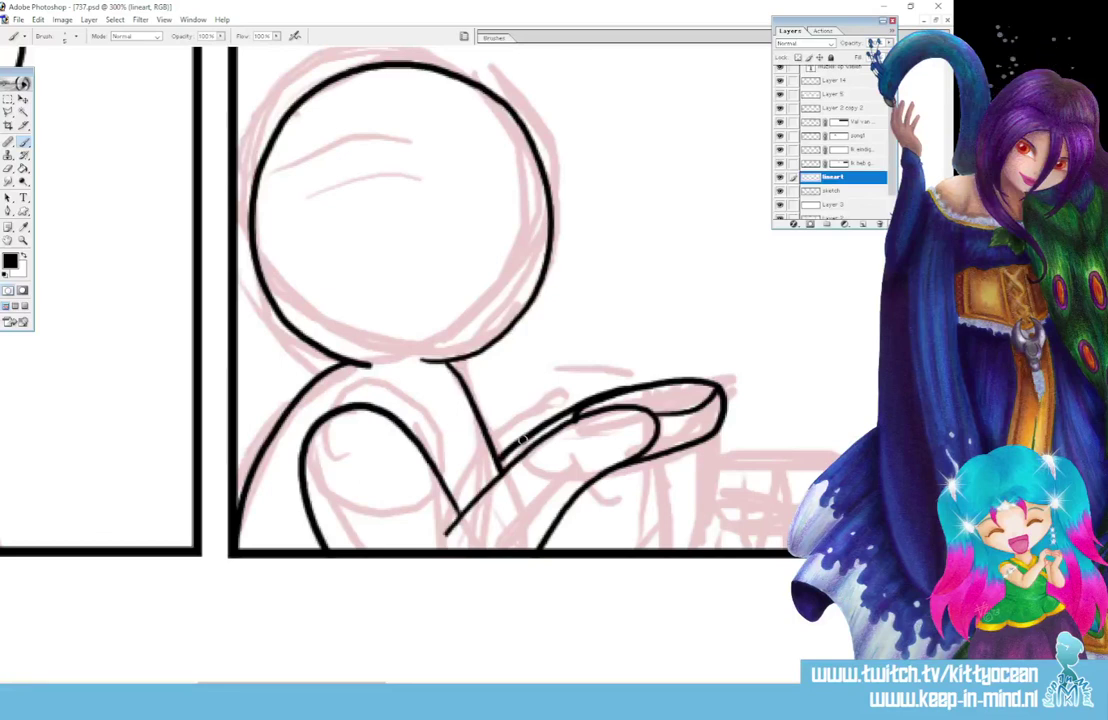
{"action": "left_click_drag", "start_coordinate": [716, 423], "coordinate": [703, 552]}
{"action": "left_click_drag", "start_coordinate": [661, 450], "coordinate": [650, 578]}
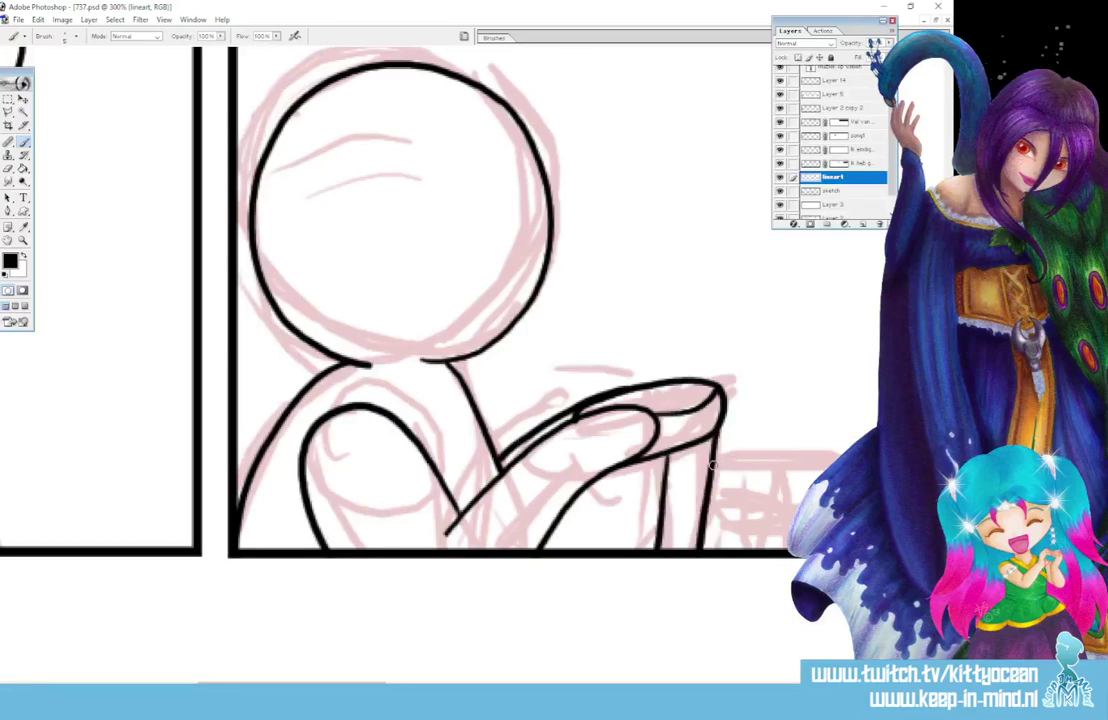
Ink the basket beside the left figure, with its curved rim and a crossing mesh of lines down to the panel border
{"action": "left_click_drag", "start_coordinate": [713, 465], "coordinate": [822, 479]}
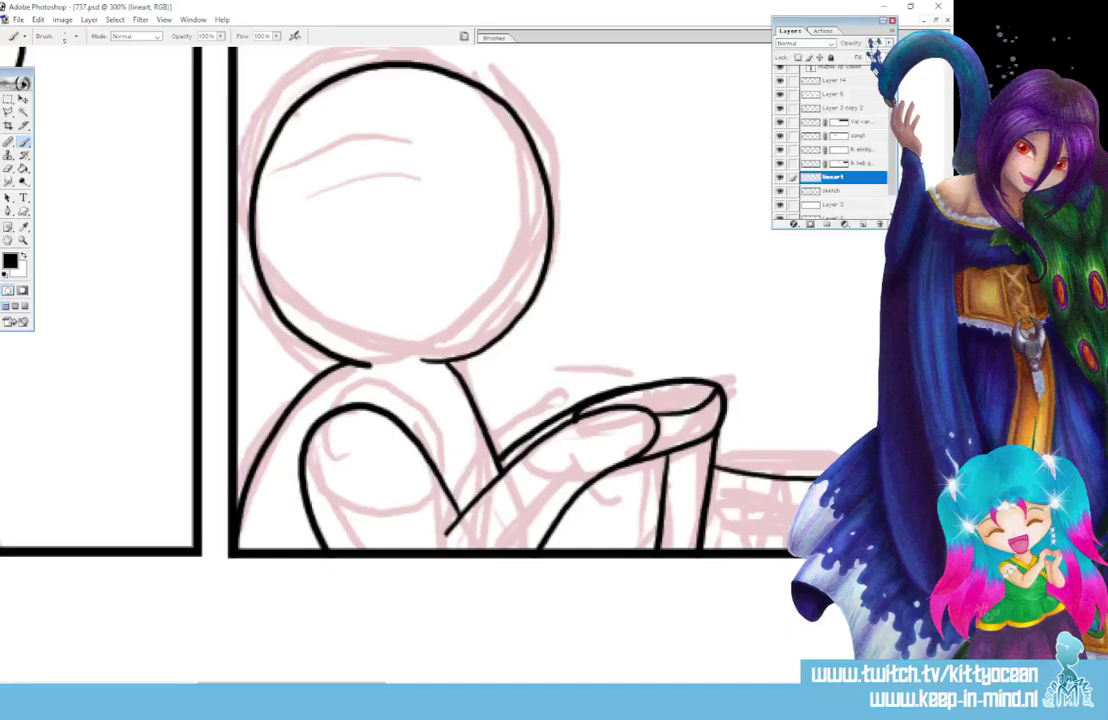
{"action": "mouse_move", "coordinate": [800, 505]}
{"action": "left_mouse_down"}
{"action": "mouse_move", "coordinate": [713, 487]}
{"action": "mouse_move", "coordinate": [789, 532]}
{"action": "left_mouse_up"}
{"action": "mouse_move", "coordinate": [735, 468]}
{"action": "left_mouse_down"}
{"action": "mouse_move", "coordinate": [735, 530]}
{"action": "mouse_move", "coordinate": [748, 505]}
{"action": "mouse_move", "coordinate": [748, 532]}
{"action": "mouse_move", "coordinate": [762, 532]}
{"action": "left_mouse_up"}
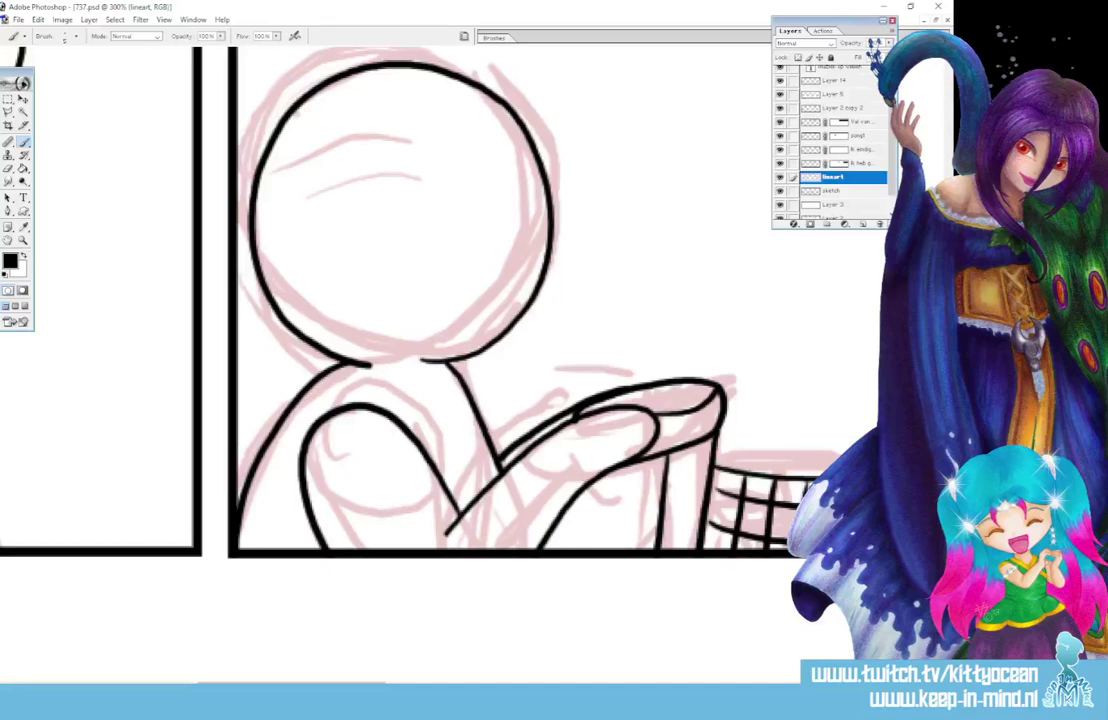
{"action": "mouse_move", "coordinate": [836, 461]}
{"action": "left_mouse_down"}
{"action": "mouse_move", "coordinate": [716, 460]}
{"action": "mouse_move", "coordinate": [720, 550]}
{"action": "left_mouse_up"}
{"action": "mouse_move", "coordinate": [760, 464]}
{"action": "left_mouse_down"}
{"action": "mouse_move", "coordinate": [752, 548]}
{"action": "mouse_move", "coordinate": [782, 548]}
{"action": "left_mouse_up"}
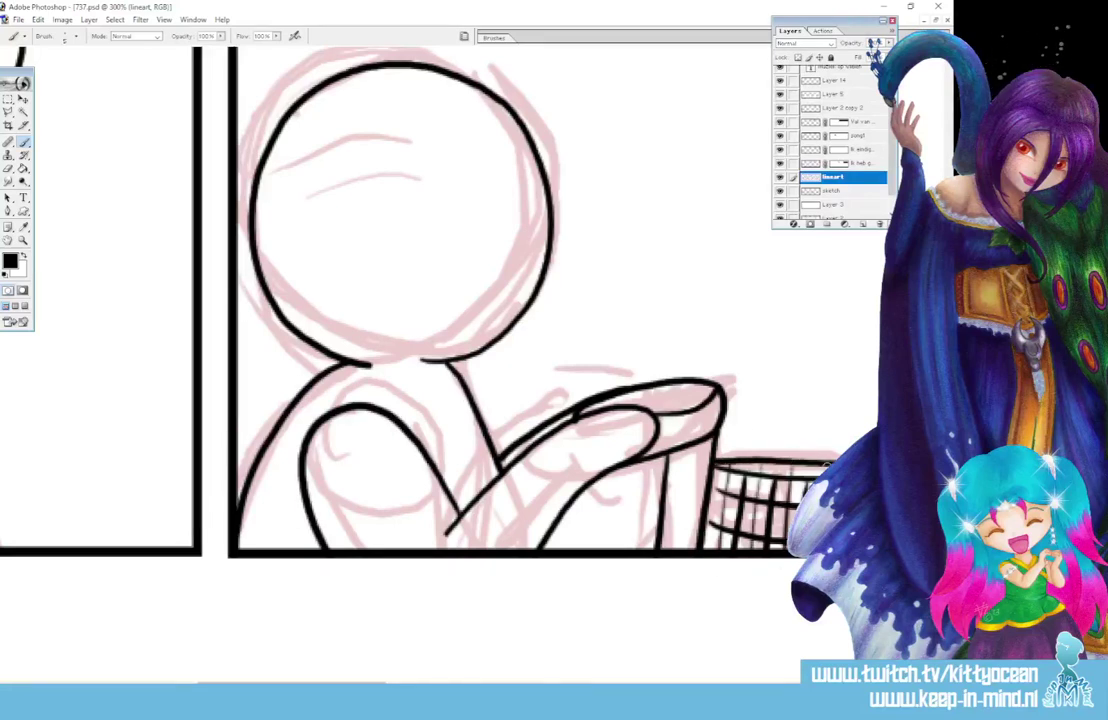
{"action": "mouse_move", "coordinate": [773, 482]}
{"action": "left_mouse_down"}
{"action": "mouse_move", "coordinate": [716, 486]}
{"action": "mouse_move", "coordinate": [734, 513]}
{"action": "mouse_move", "coordinate": [792, 521]}
{"action": "left_mouse_up"}
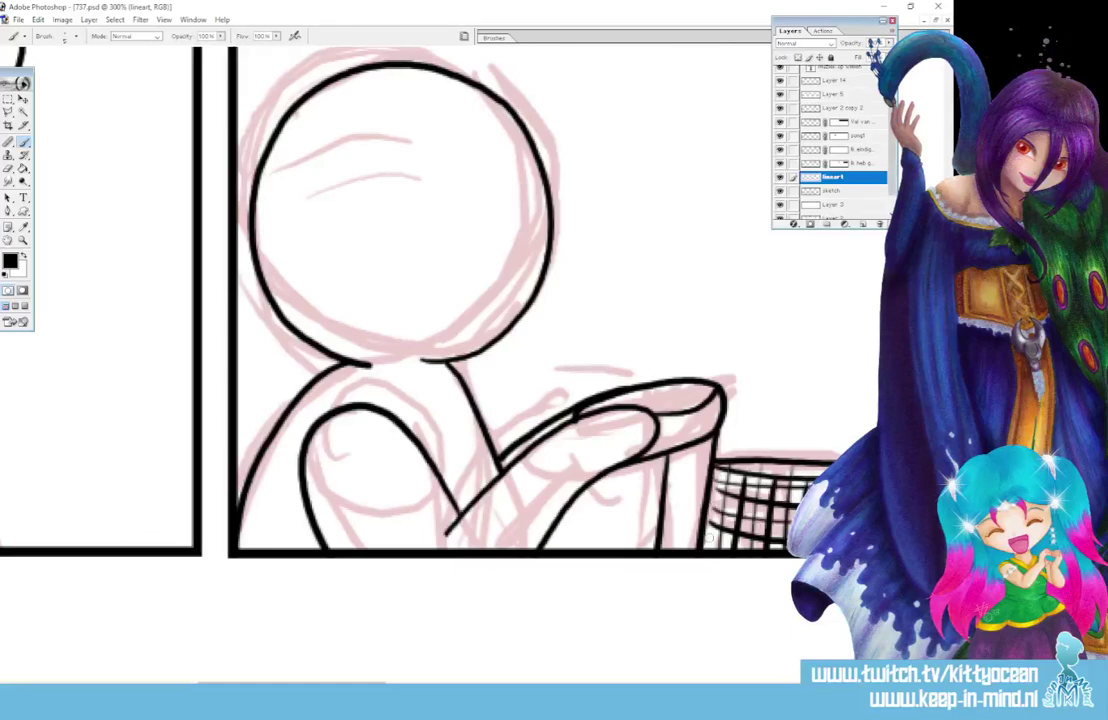
{"action": "left_click_drag", "start_coordinate": [710, 537], "coordinate": [762, 547]}
{"action": "left_click_drag", "start_coordinate": [717, 465], "coordinate": [706, 550]}
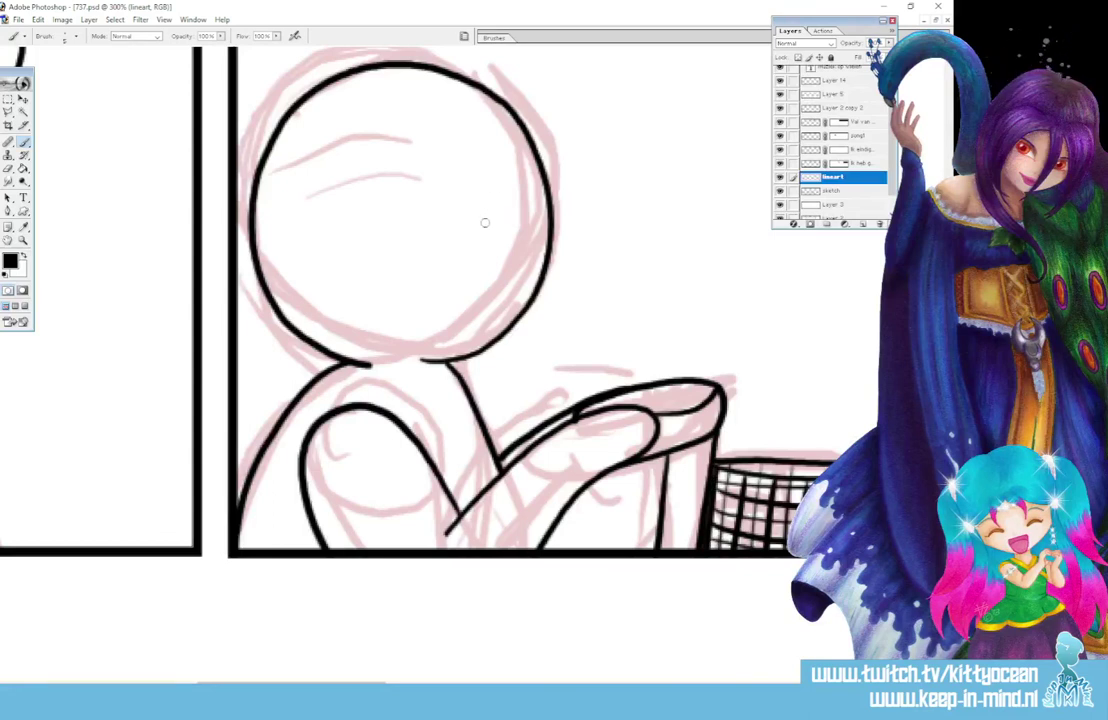
Ink the left figure's profile face with an arched closed eye, cheek marks, a small smile and eyebrows
{"action": "mouse_move", "coordinate": [485, 225]}
{"action": "left_mouse_down"}
{"action": "mouse_move", "coordinate": [512, 207]}
{"action": "mouse_move", "coordinate": [517, 221]}
{"action": "mouse_move", "coordinate": [479, 245]}
{"action": "mouse_move", "coordinate": [495, 301]}
{"action": "left_mouse_up"}
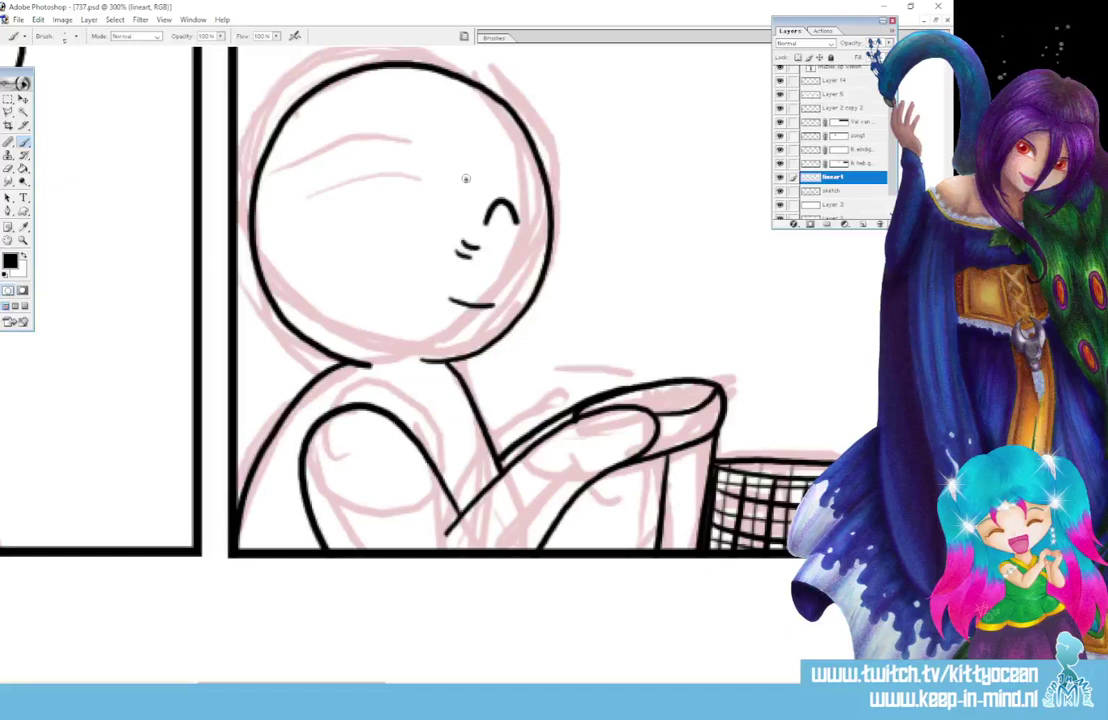
{"action": "mouse_move", "coordinate": [467, 179]}
{"action": "left_mouse_down"}
{"action": "mouse_move", "coordinate": [511, 170]}
{"action": "mouse_move", "coordinate": [487, 160]}
{"action": "mouse_move", "coordinate": [461, 183]}
{"action": "left_mouse_up"}
{"action": "left_click_drag", "start_coordinate": [517, 146], "coordinate": [532, 148]}
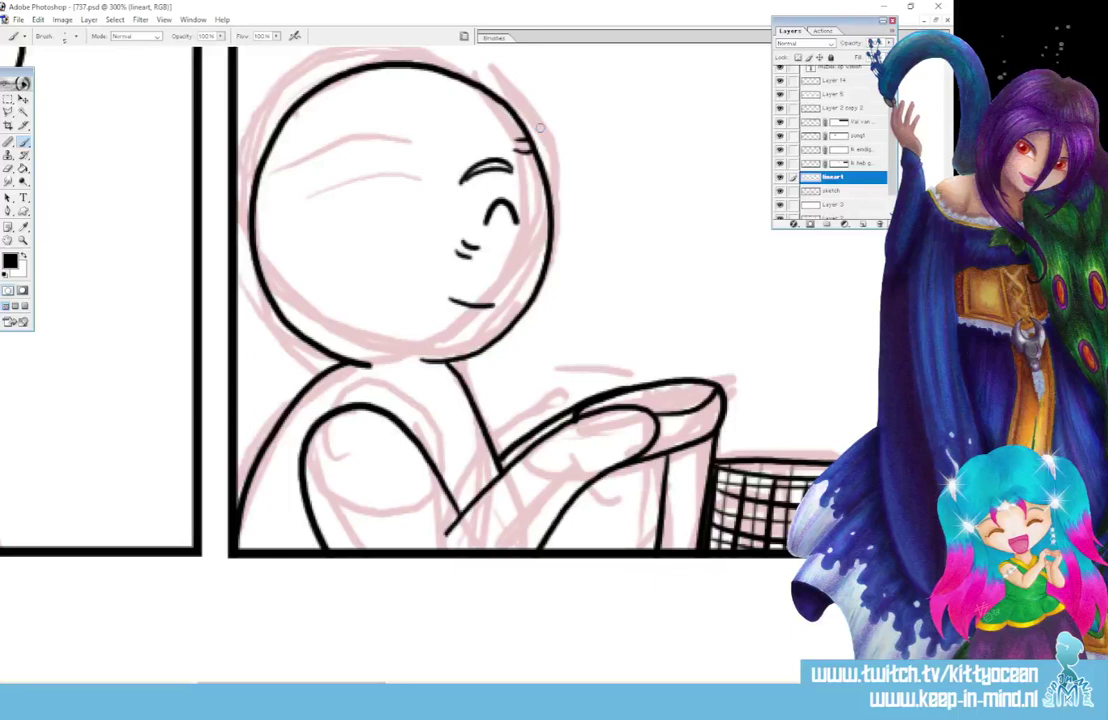
Ink the two oval eyes and the small mouth of the right figure in the second panel
{"action": "scroll", "coordinate": [536, 654], "scroll_direction": "right", "scroll_amount": 10}
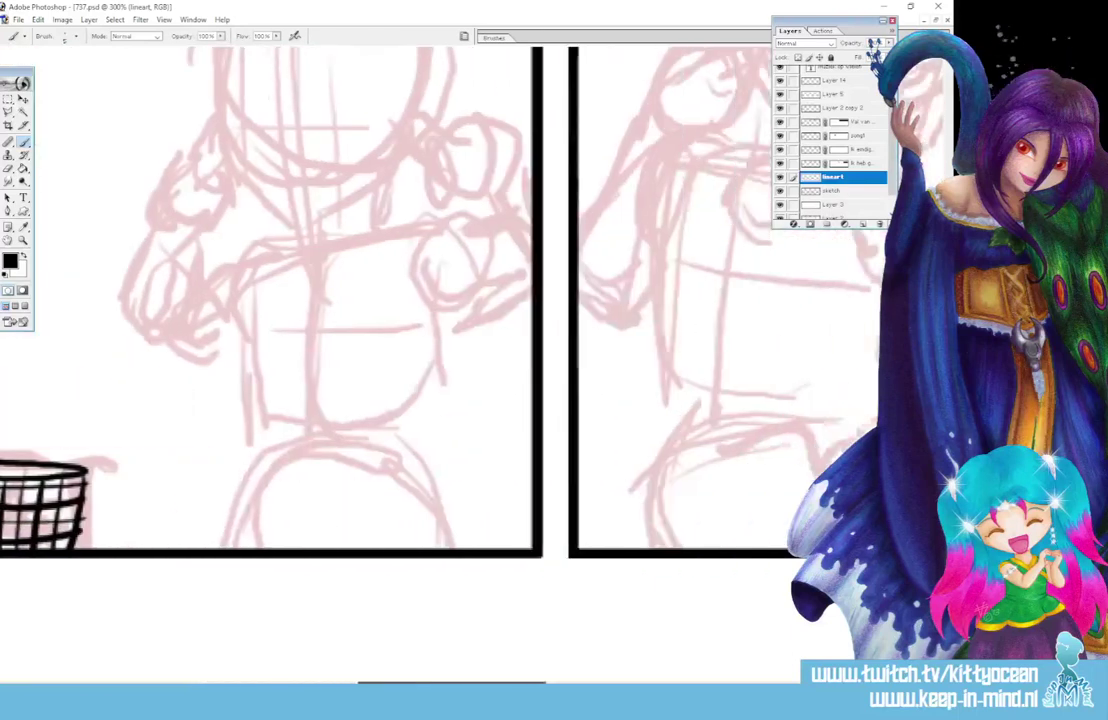
{"action": "scroll", "coordinate": [574, 608], "scroll_direction": "up", "scroll_amount": 5}
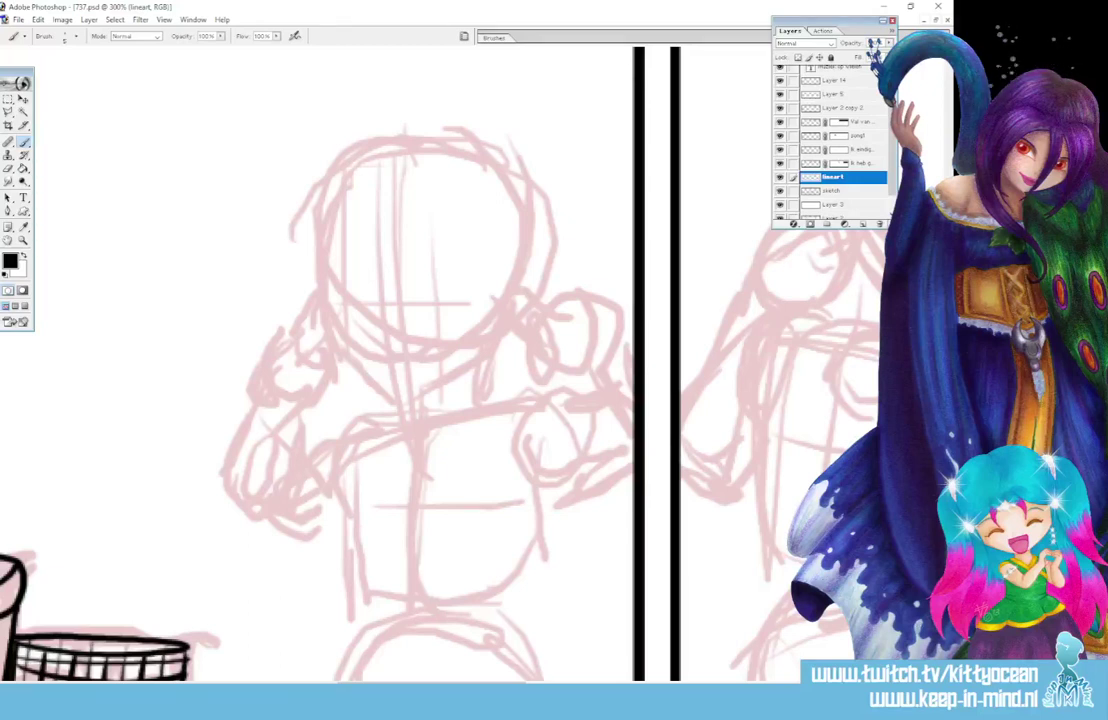
{"action": "left_click_drag", "start_coordinate": [351, 288], "coordinate": [352, 316]}
{"action": "left_click_drag", "start_coordinate": [431, 290], "coordinate": [431, 316]}
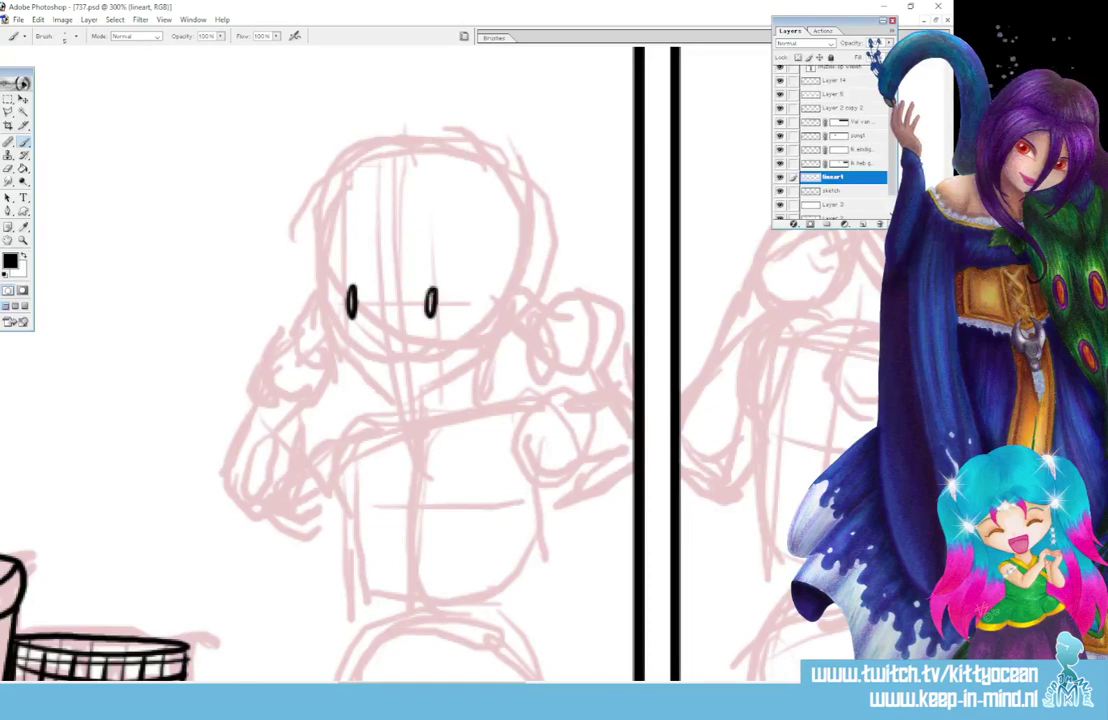
{"action": "left_click", "coordinate": [396, 369]}
{"action": "key", "text": "ctrl+z"}
{"action": "left_click_drag", "start_coordinate": [426, 356], "coordinate": [433, 361]}
Ink the right figure's pointed fringe strands in the middle of the forehead and the eyebrows above both eyes
{"action": "left_click_drag", "start_coordinate": [385, 239], "coordinate": [371, 285]}
{"action": "mouse_move", "coordinate": [378, 283]}
{"action": "left_mouse_down"}
{"action": "mouse_move", "coordinate": [392, 262]}
{"action": "mouse_move", "coordinate": [411, 298]}
{"action": "left_mouse_up"}
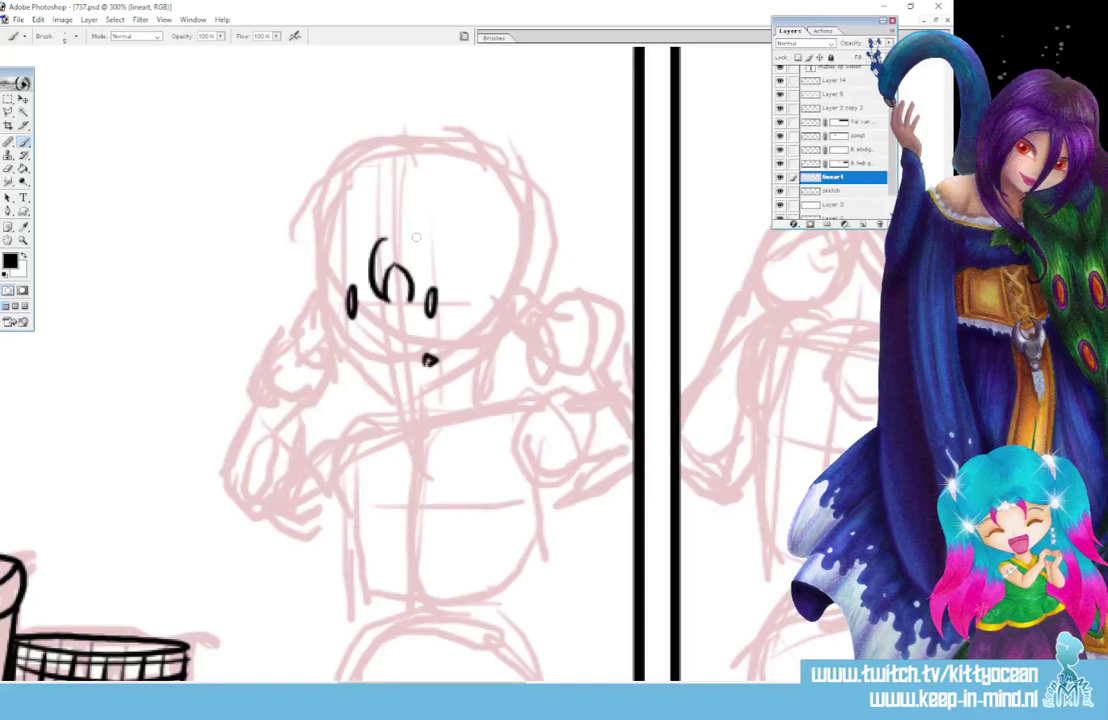
{"action": "mouse_move", "coordinate": [418, 238]}
{"action": "left_mouse_down"}
{"action": "mouse_move", "coordinate": [425, 290]}
{"action": "mouse_move", "coordinate": [458, 289]}
{"action": "left_mouse_up"}
{"action": "left_click_drag", "start_coordinate": [341, 268], "coordinate": [355, 261]}
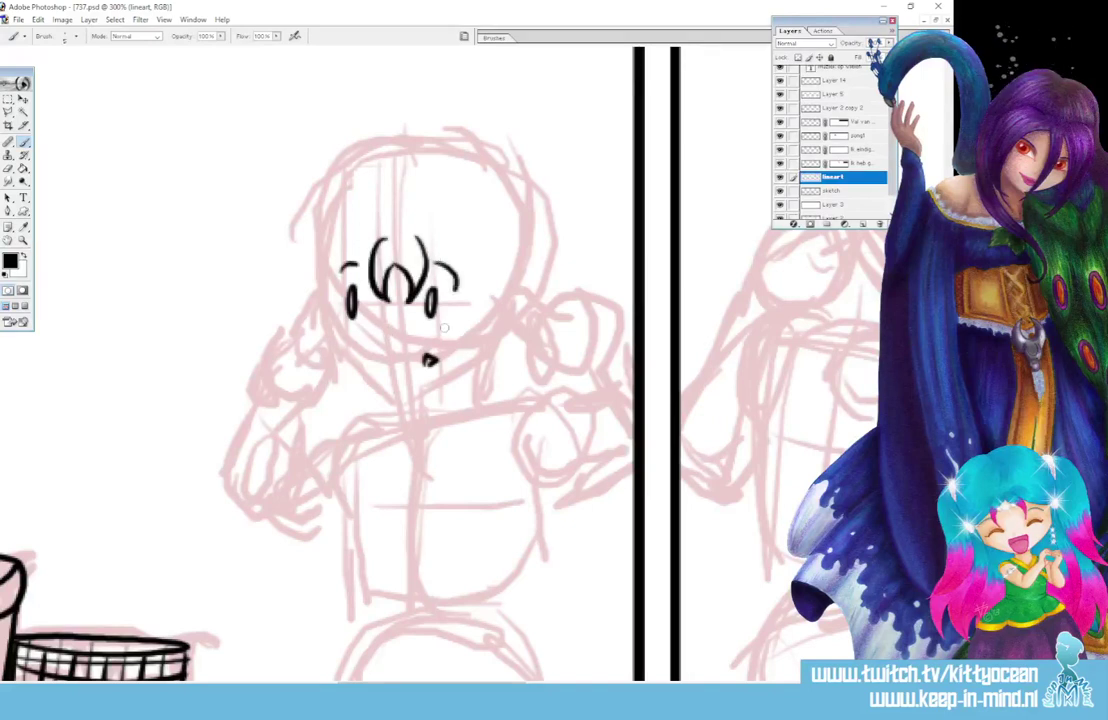
Ink the long pointed hair locks framing both sides of the face, with a shorter outer tuft on each side
{"action": "left_click_drag", "start_coordinate": [425, 237], "coordinate": [444, 280]}
{"action": "left_click_drag", "start_coordinate": [474, 232], "coordinate": [435, 421]}
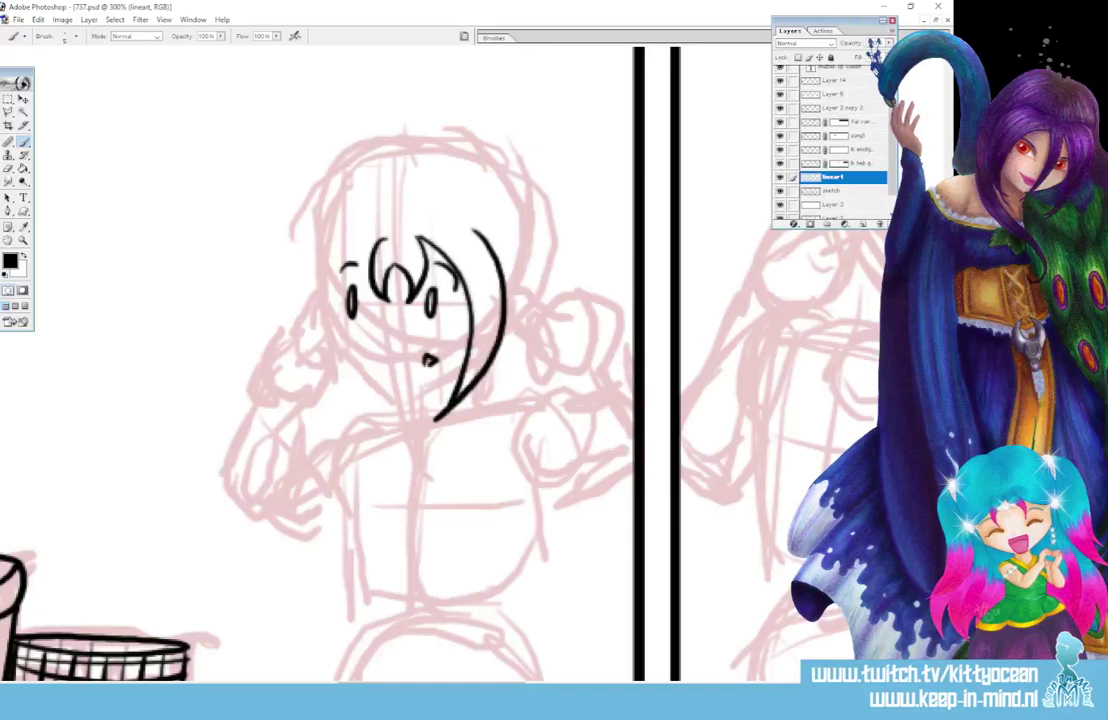
{"action": "left_click_drag", "start_coordinate": [462, 216], "coordinate": [510, 302]}
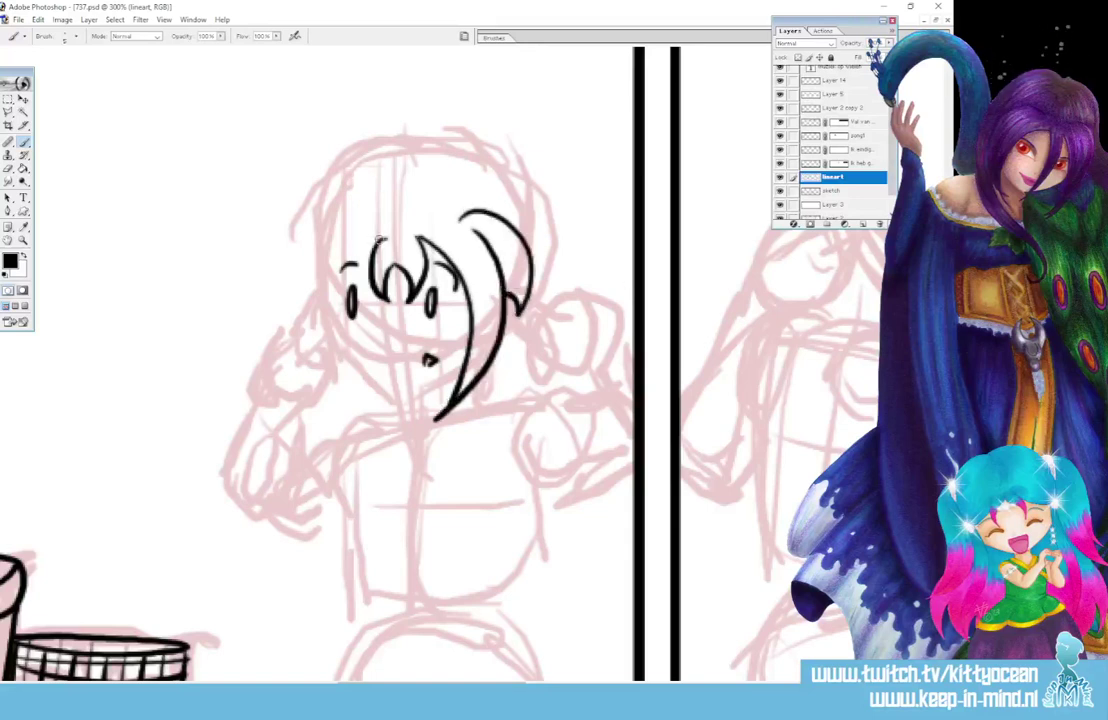
{"action": "mouse_move", "coordinate": [340, 235]}
{"action": "left_mouse_down"}
{"action": "mouse_move", "coordinate": [360, 410]}
{"action": "mouse_move", "coordinate": [320, 262]}
{"action": "mouse_move", "coordinate": [358, 405]}
{"action": "left_mouse_up"}
{"action": "left_click_drag", "start_coordinate": [350, 205], "coordinate": [300, 288]}
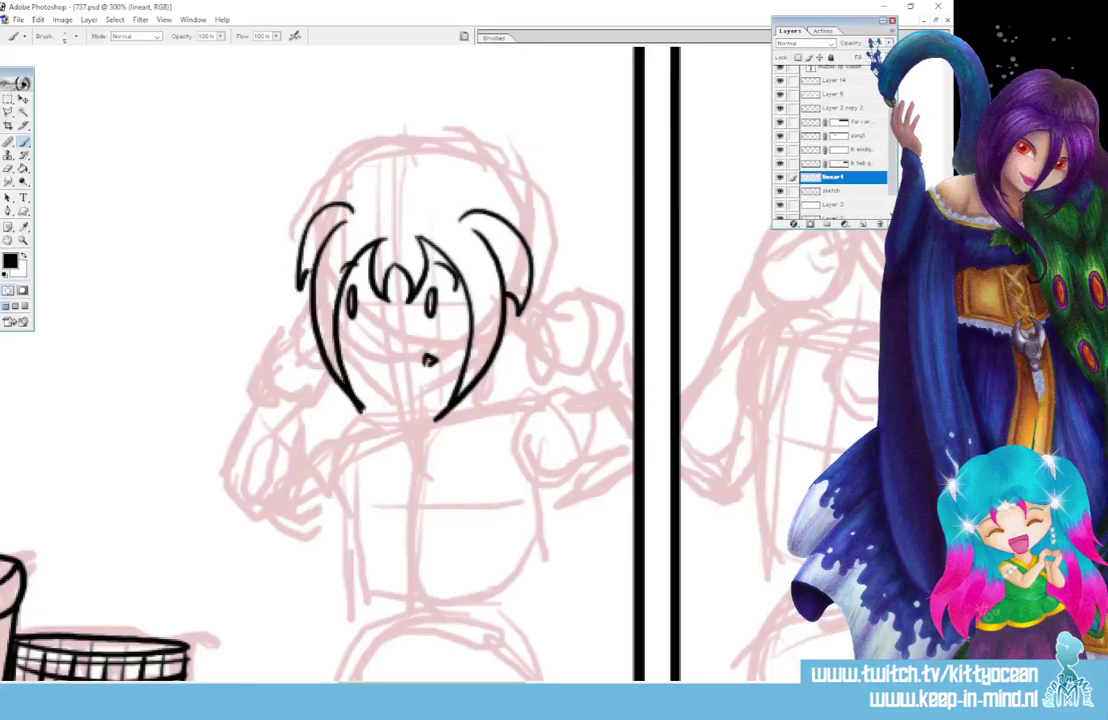
Ink the two hair buns and the crown between them, plus the jawline and the loose hair strands beside the neck
{"action": "mouse_move", "coordinate": [505, 170]}
{"action": "left_mouse_down"}
{"action": "mouse_move", "coordinate": [498, 198]}
{"action": "mouse_move", "coordinate": [581, 185]}
{"action": "mouse_move", "coordinate": [574, 245]}
{"action": "left_mouse_up"}
{"action": "left_click_drag", "start_coordinate": [550, 245], "coordinate": [569, 290]}
{"action": "mouse_move", "coordinate": [505, 166]}
{"action": "left_mouse_down"}
{"action": "mouse_move", "coordinate": [420, 150]}
{"action": "mouse_move", "coordinate": [333, 200]}
{"action": "left_mouse_up"}
{"action": "mouse_move", "coordinate": [365, 150]}
{"action": "left_mouse_down"}
{"action": "mouse_move", "coordinate": [290, 200]}
{"action": "mouse_move", "coordinate": [303, 256]}
{"action": "left_mouse_up"}
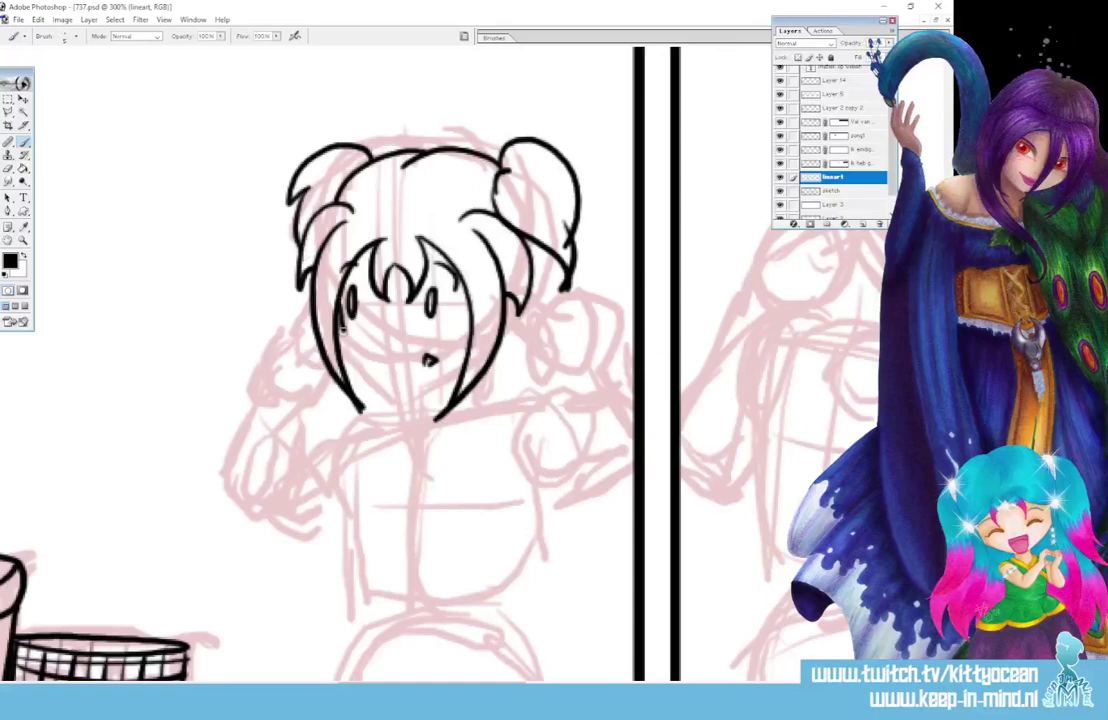
{"action": "mouse_move", "coordinate": [341, 342]}
{"action": "left_mouse_down"}
{"action": "mouse_move", "coordinate": [405, 393]}
{"action": "mouse_move", "coordinate": [465, 368]}
{"action": "left_mouse_up"}
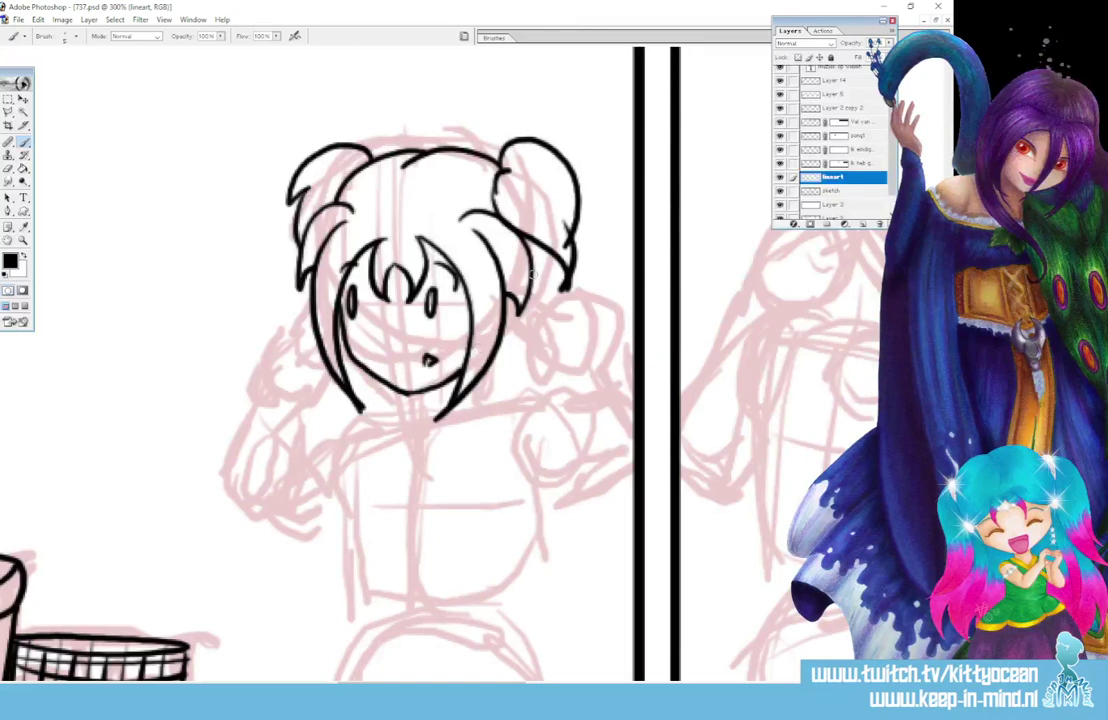
{"action": "left_click_drag", "start_coordinate": [520, 300], "coordinate": [493, 440]}
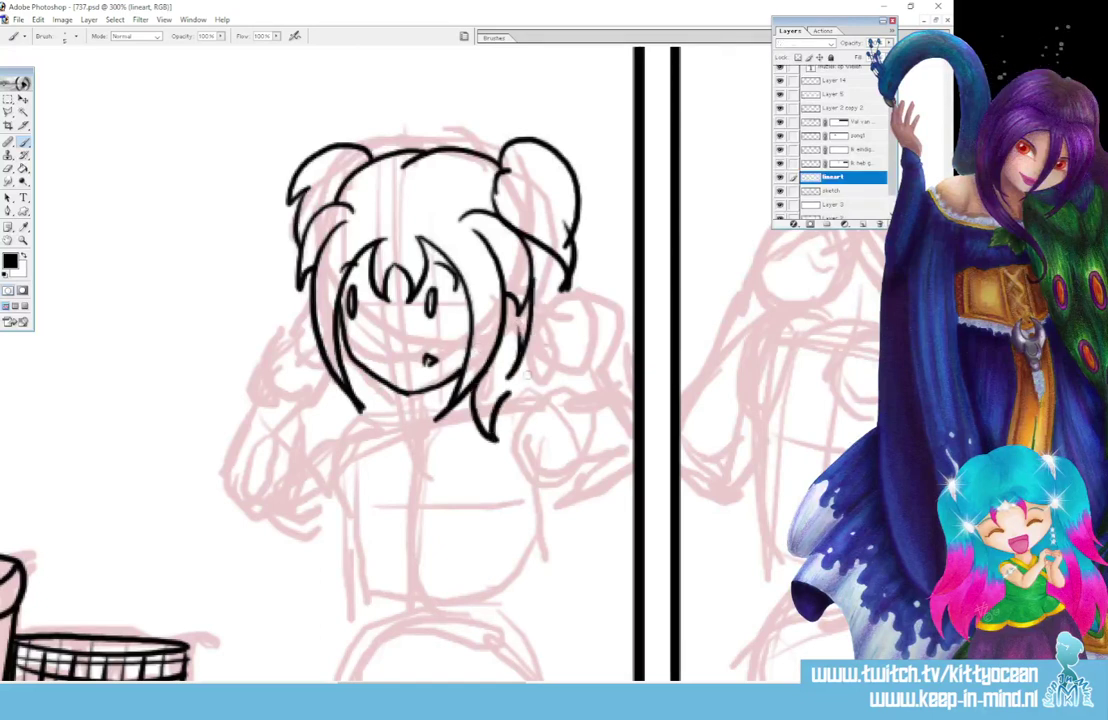
{"action": "left_click_drag", "start_coordinate": [527, 300], "coordinate": [598, 362]}
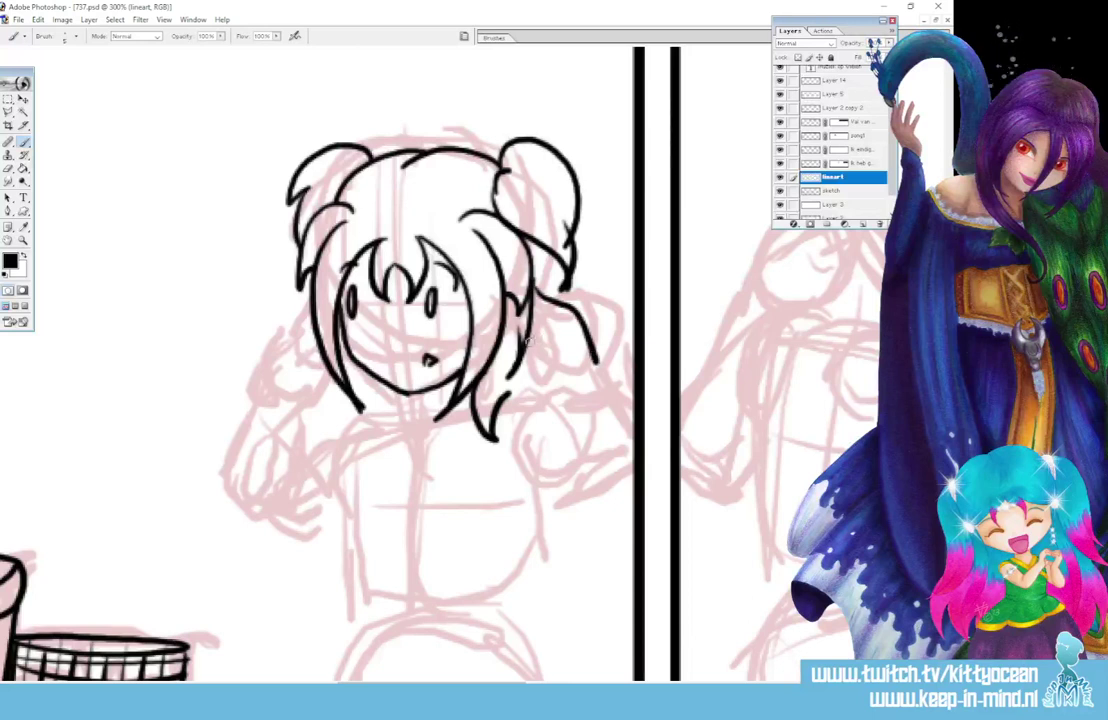
{"action": "left_click_drag", "start_coordinate": [529, 336], "coordinate": [540, 361]}
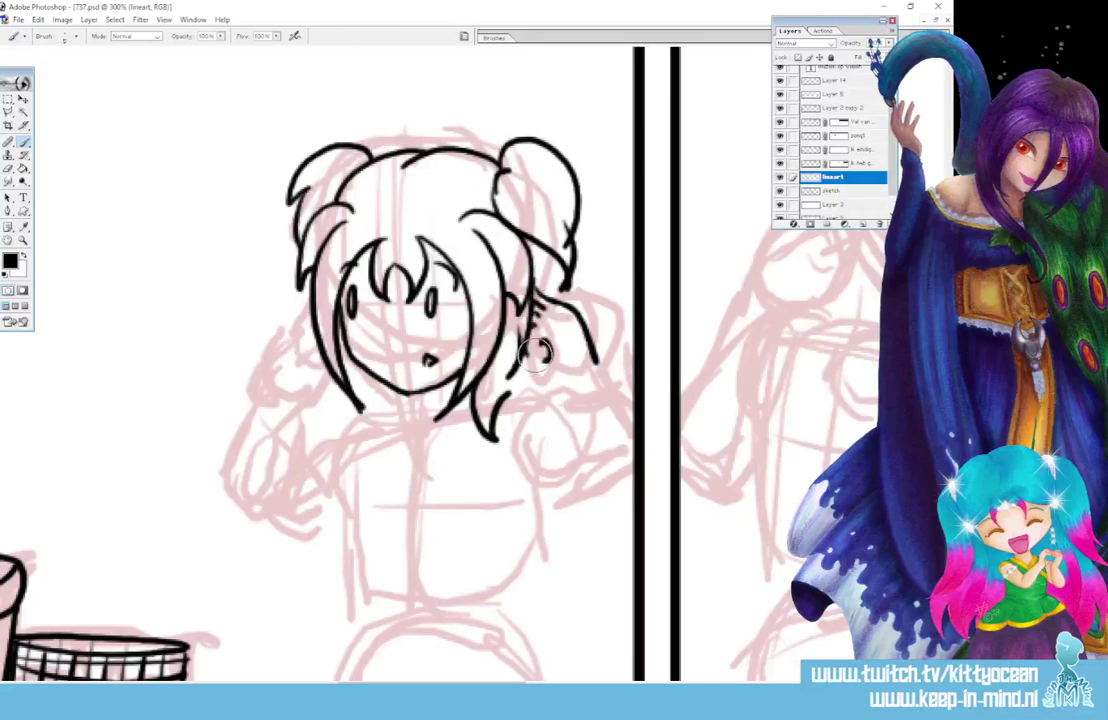
{"action": "key", "text": "ctrl+z"}
{"action": "left_click_drag", "start_coordinate": [534, 338], "coordinate": [546, 352]}
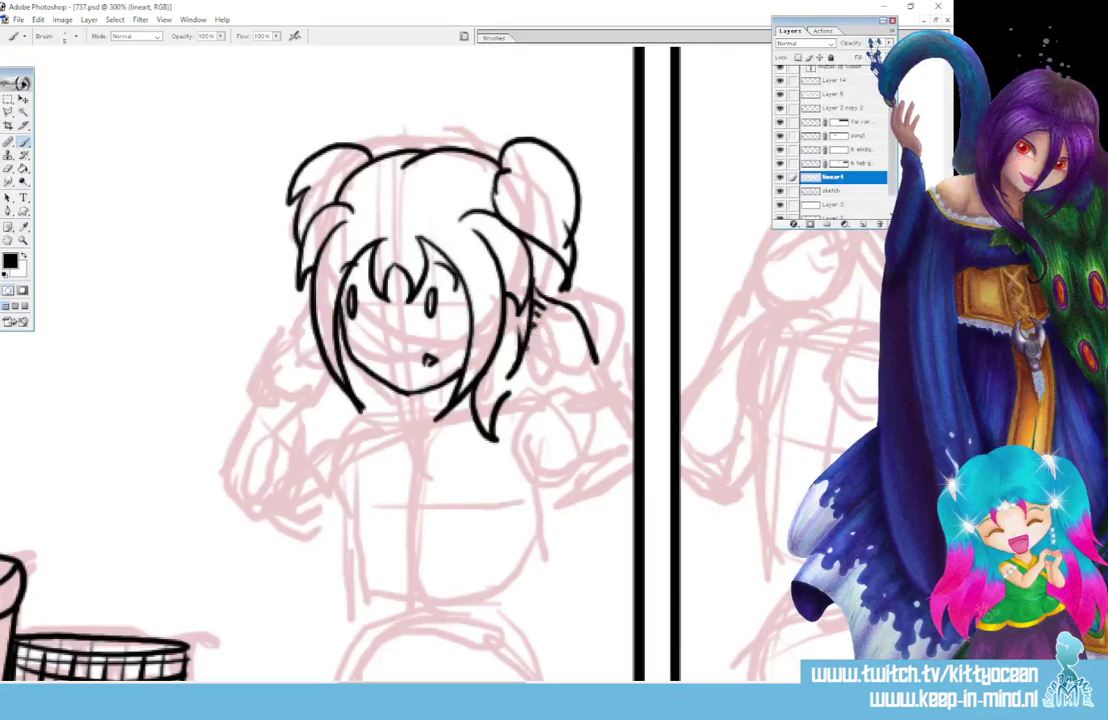
{"action": "mouse_move", "coordinate": [540, 343]}
{"action": "left_mouse_down"}
{"action": "mouse_move", "coordinate": [530, 325]}
{"action": "mouse_move", "coordinate": [531, 342]}
{"action": "left_mouse_up"}
{"action": "key", "text": "ctrl+z"}
{"action": "left_click_drag", "start_coordinate": [535, 327], "coordinate": [532, 342]}
{"action": "key", "text": "ctrl+z"}
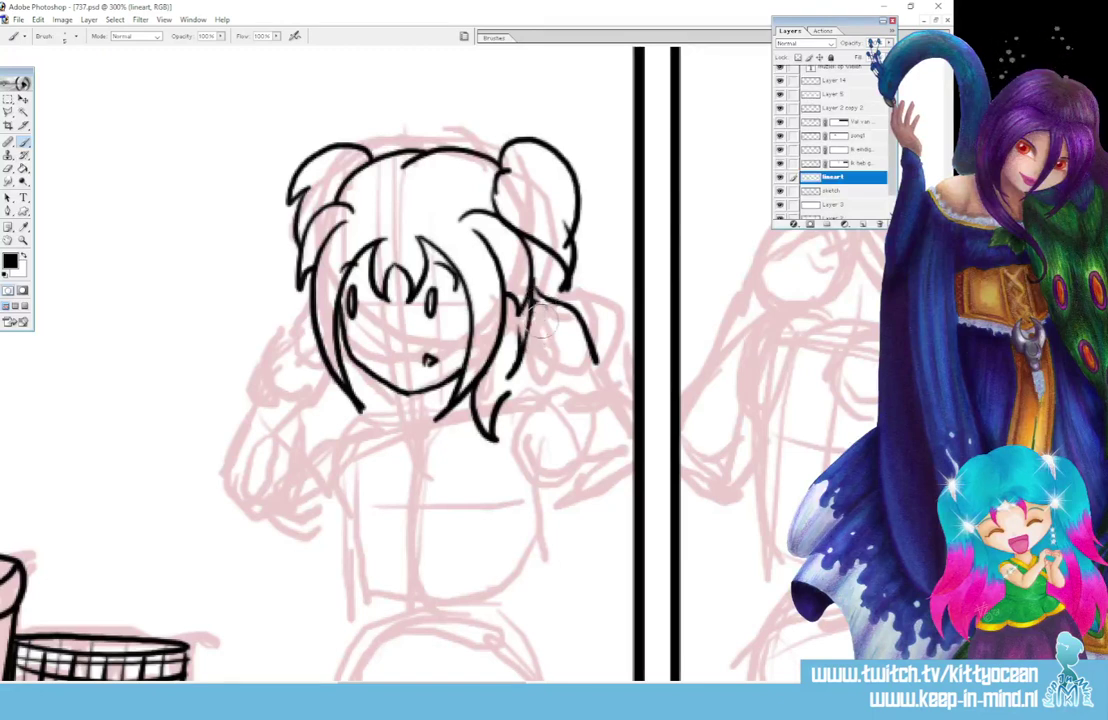
Ink the curled fingers of the raised hand beside the hair and the angular outer edge of the hand
{"action": "right_click", "coordinate": [540, 370]}
{"action": "key", "text": "Return"}
{"action": "left_click_drag", "start_coordinate": [530, 340], "coordinate": [546, 352]}
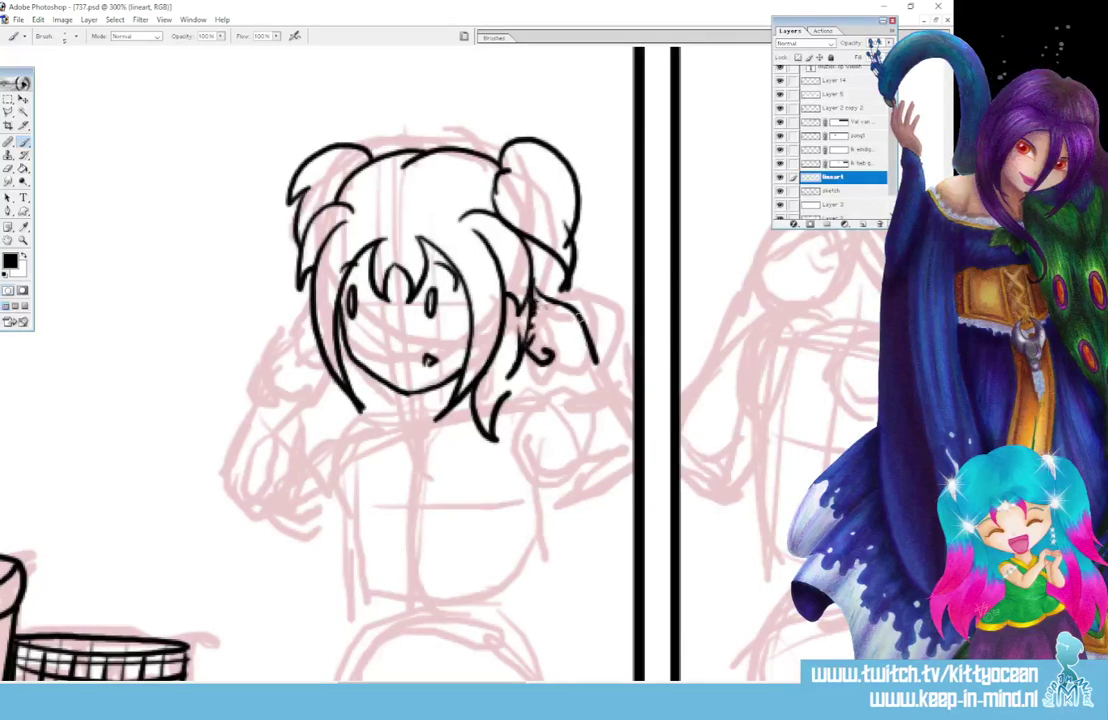
{"action": "mouse_move", "coordinate": [550, 315]}
{"action": "left_mouse_down"}
{"action": "mouse_move", "coordinate": [553, 306]}
{"action": "mouse_move", "coordinate": [590, 352]}
{"action": "left_mouse_up"}
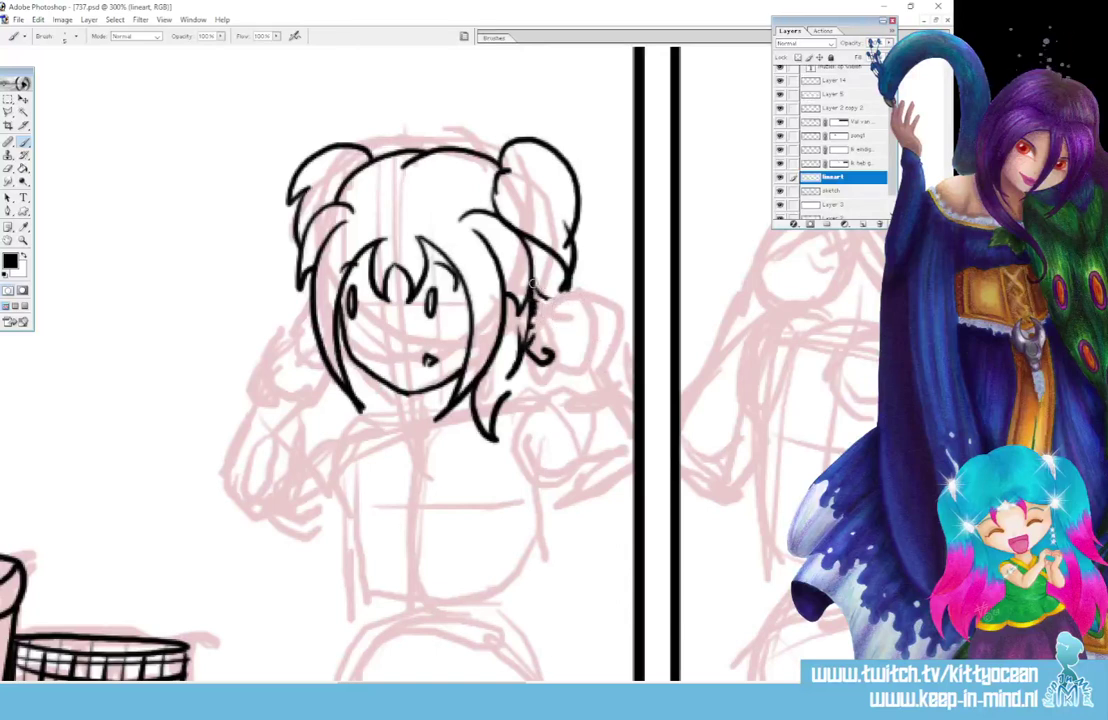
{"action": "key", "text": "ctrl+z"}
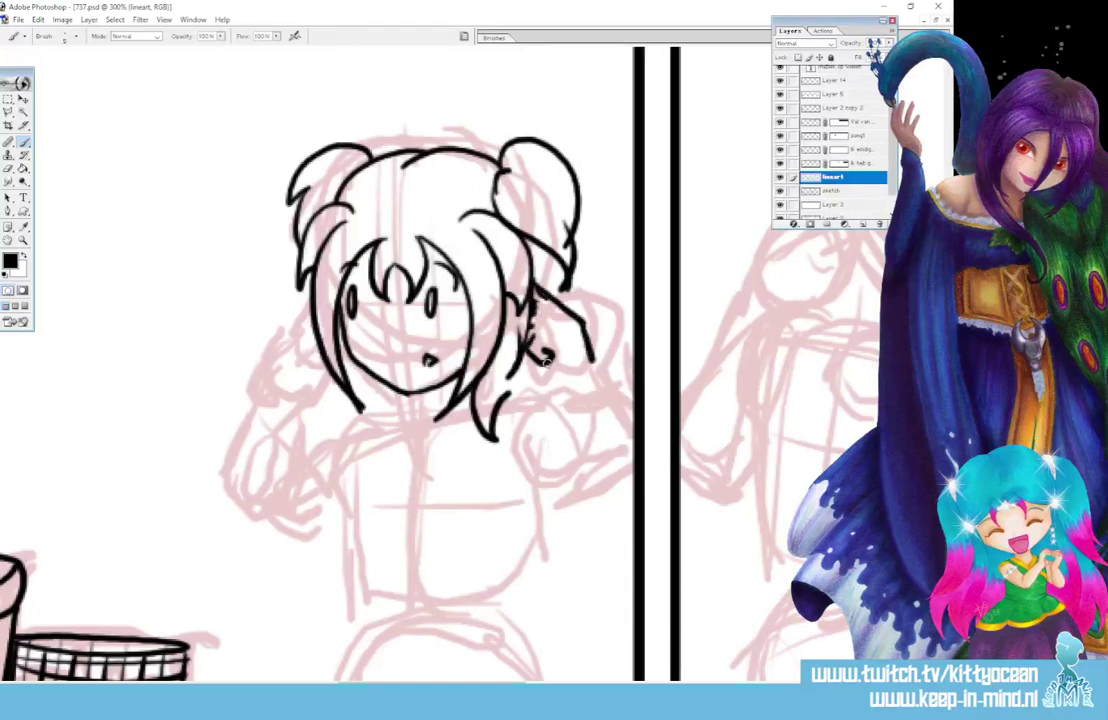
Ink the raised forearm down to the panel border, with the elbow curve and the rounded short sleeve around the upper arm
{"action": "mouse_move", "coordinate": [549, 361]}
{"action": "left_mouse_down"}
{"action": "mouse_move", "coordinate": [562, 374]}
{"action": "mouse_move", "coordinate": [591, 358]}
{"action": "left_mouse_up"}
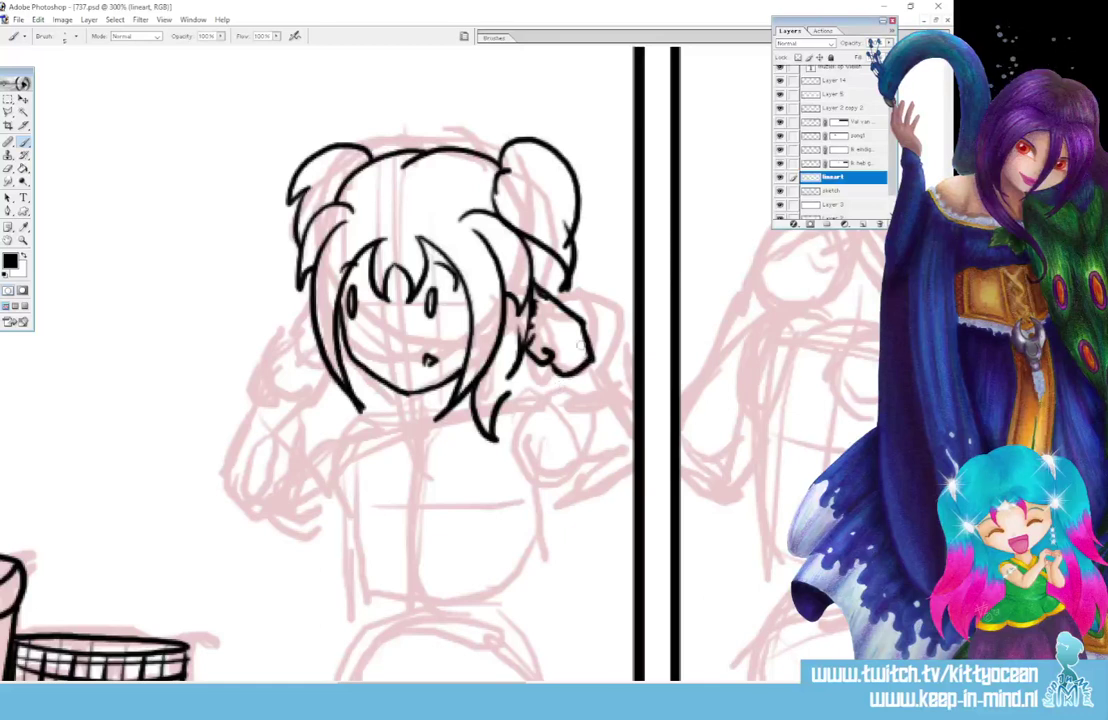
{"action": "key", "text": "ctrl+z"}
{"action": "left_click_drag", "start_coordinate": [555, 365], "coordinate": [594, 478]}
{"action": "left_click_drag", "start_coordinate": [545, 293], "coordinate": [630, 430]}
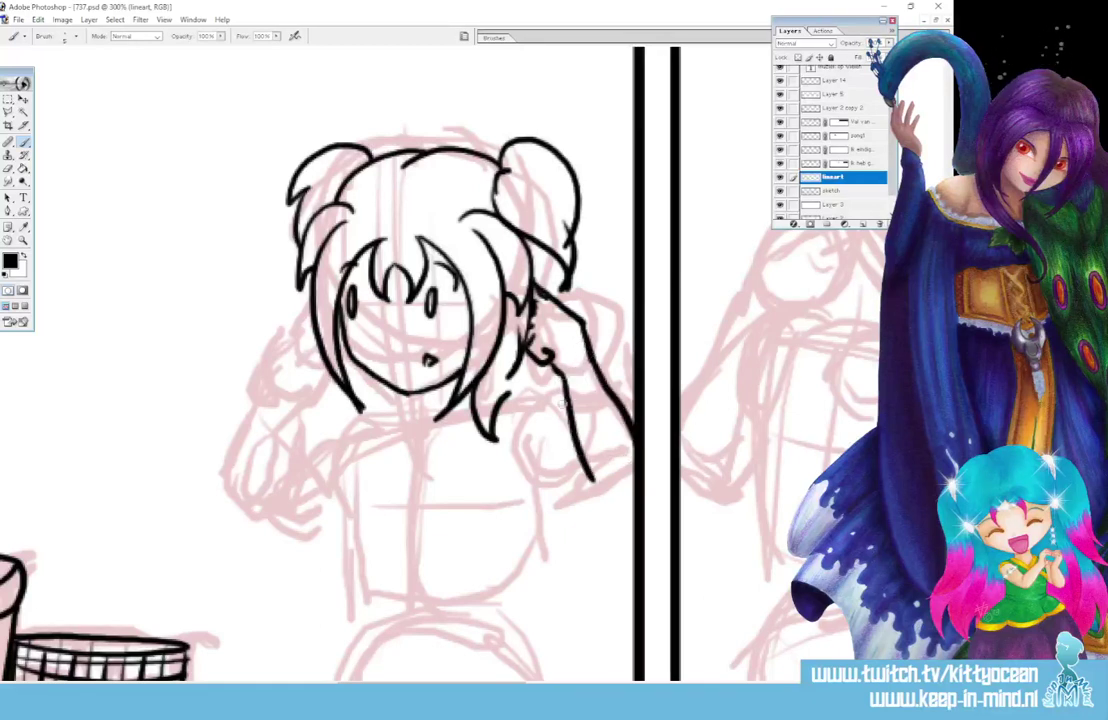
{"action": "mouse_move", "coordinate": [528, 412]}
{"action": "left_mouse_down"}
{"action": "mouse_move", "coordinate": [550, 396]}
{"action": "mouse_move", "coordinate": [530, 478]}
{"action": "mouse_move", "coordinate": [588, 490]}
{"action": "mouse_move", "coordinate": [576, 496]}
{"action": "left_mouse_up"}
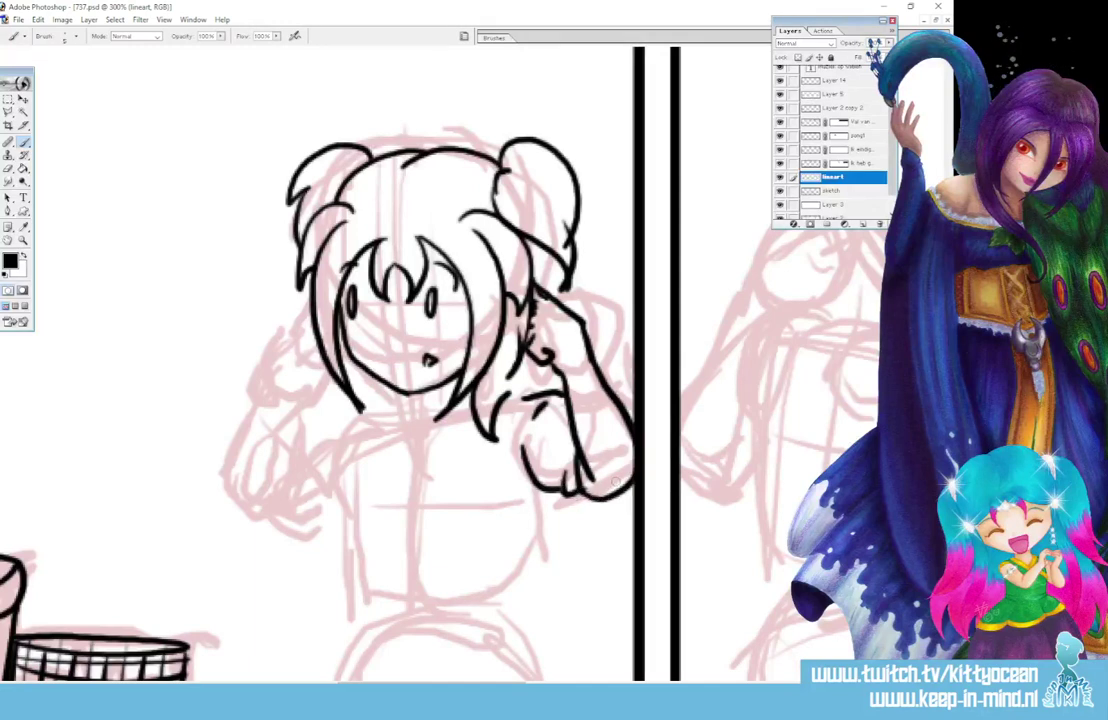
{"action": "left_click_drag", "start_coordinate": [514, 440], "coordinate": [531, 391]}
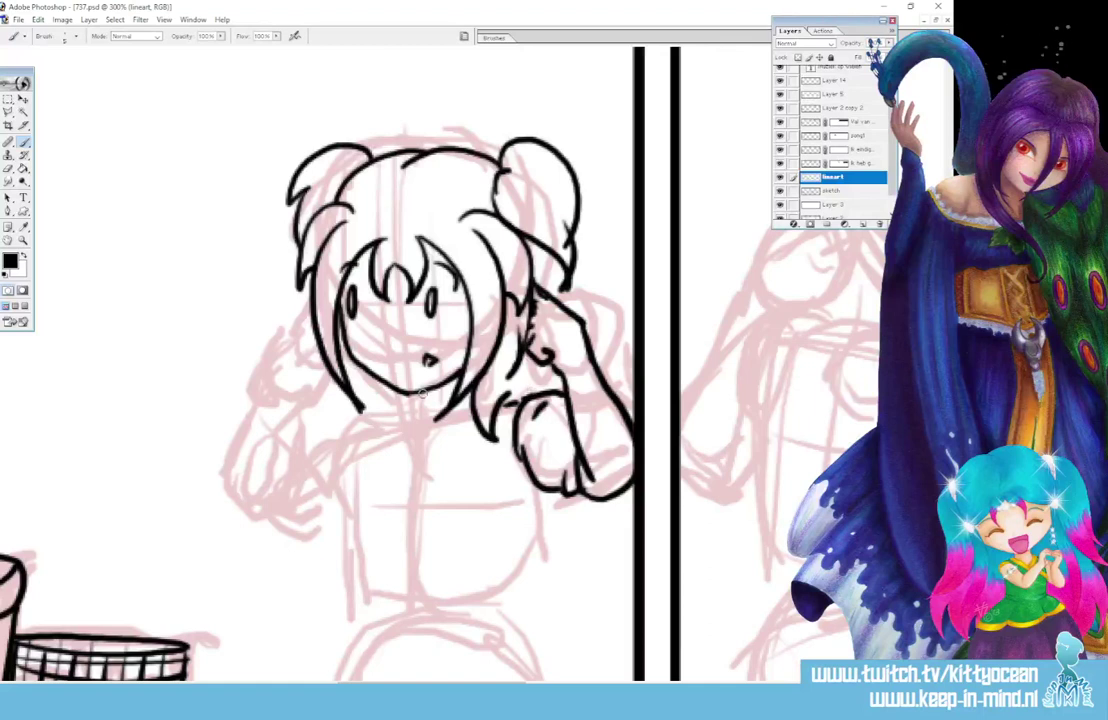
Ink the neck, collar and shirt outline with a pointed hem, and draw a squinting face emblem with headphones on the chest
{"action": "mouse_move", "coordinate": [414, 420]}
{"action": "left_mouse_down"}
{"action": "mouse_move", "coordinate": [421, 452]}
{"action": "mouse_move", "coordinate": [470, 430]}
{"action": "left_mouse_up"}
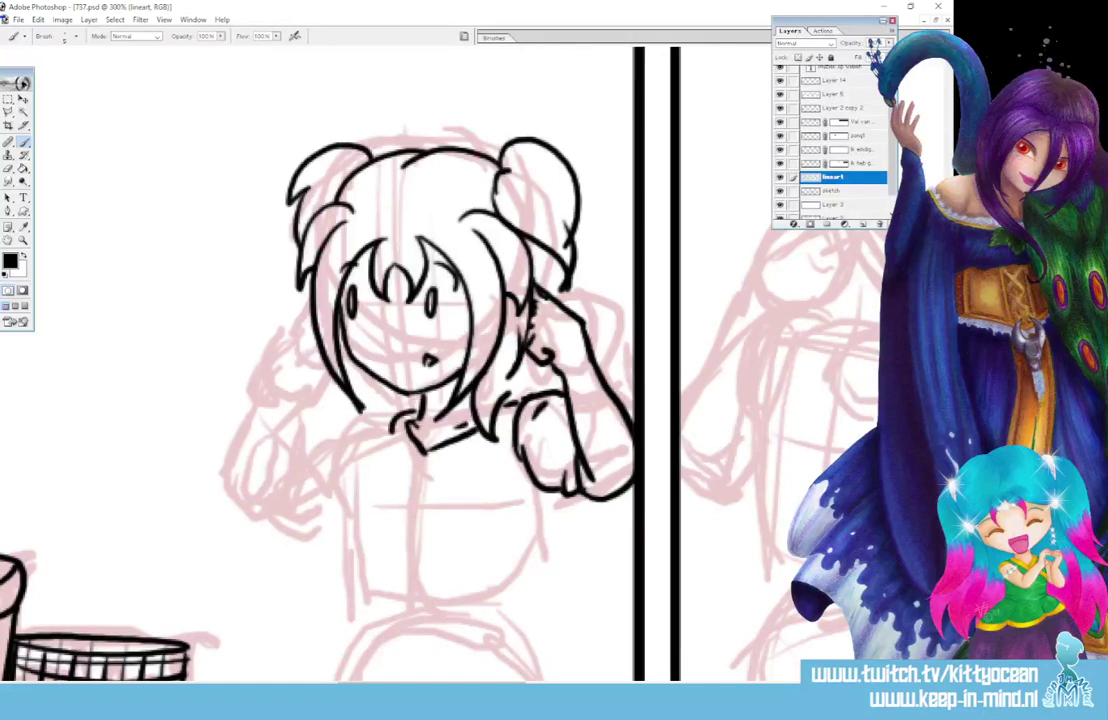
{"action": "mouse_move", "coordinate": [404, 409]}
{"action": "left_mouse_down"}
{"action": "mouse_move", "coordinate": [352, 495]}
{"action": "mouse_move", "coordinate": [347, 556]}
{"action": "mouse_move", "coordinate": [425, 625]}
{"action": "mouse_move", "coordinate": [536, 489]}
{"action": "left_mouse_up"}
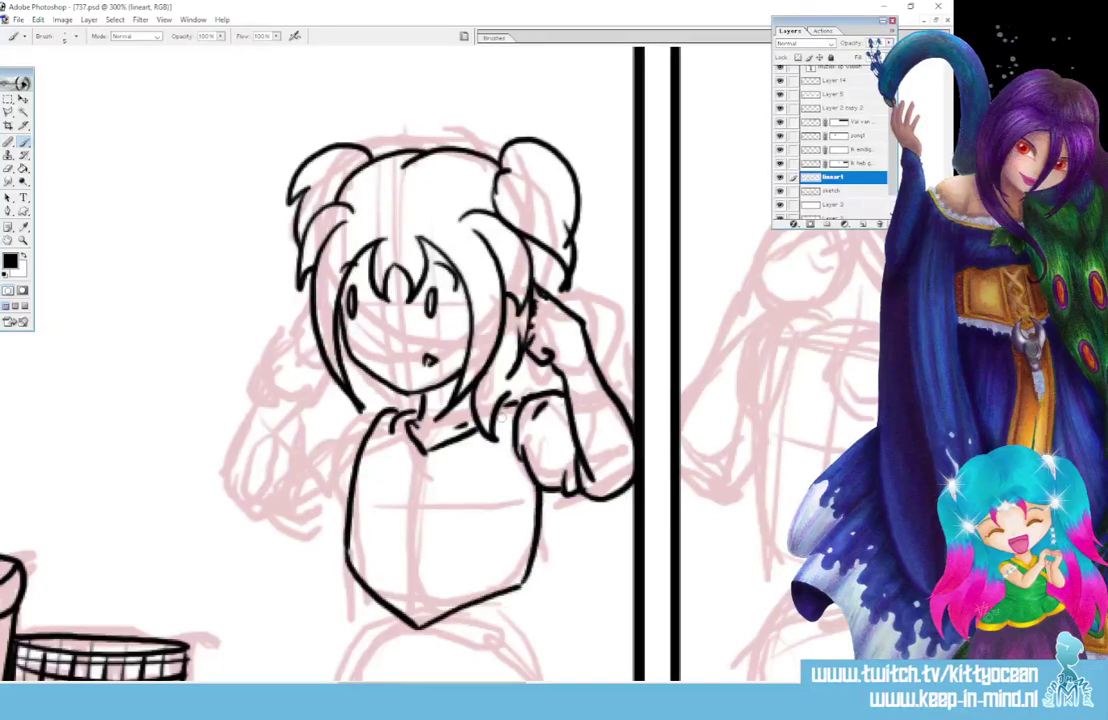
{"action": "mouse_move", "coordinate": [441, 489]}
{"action": "left_mouse_down"}
{"action": "mouse_move", "coordinate": [403, 489]}
{"action": "mouse_move", "coordinate": [392, 530]}
{"action": "mouse_move", "coordinate": [438, 532]}
{"action": "mouse_move", "coordinate": [426, 483]}
{"action": "mouse_move", "coordinate": [380, 515]}
{"action": "mouse_move", "coordinate": [390, 527]}
{"action": "mouse_move", "coordinate": [450, 528]}
{"action": "mouse_move", "coordinate": [409, 511]}
{"action": "mouse_move", "coordinate": [430, 509]}
{"action": "mouse_move", "coordinate": [420, 523]}
{"action": "mouse_move", "coordinate": [398, 518]}
{"action": "mouse_move", "coordinate": [433, 518]}
{"action": "left_mouse_up"}
{"action": "left_click_drag", "start_coordinate": [412, 477], "coordinate": [444, 500]}
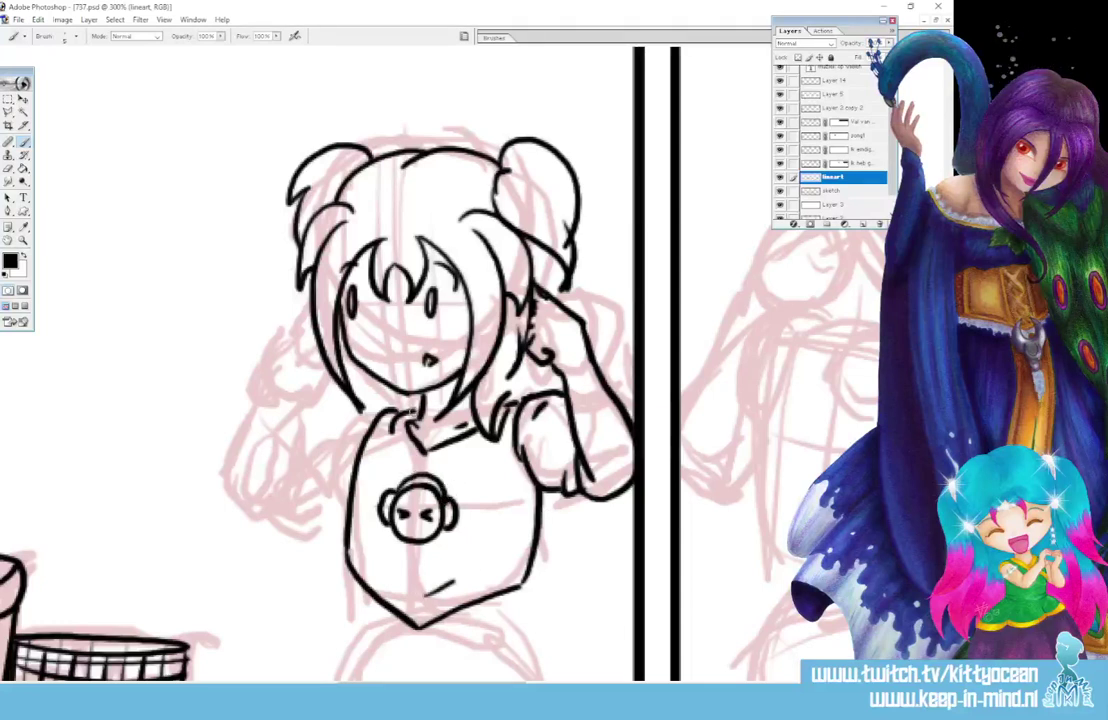
Ink the girl's other shoulder, the raised forearm with its rounded elbow, and the pointed sleeve folds beside the shirt
{"action": "left_click_drag", "start_coordinate": [345, 418], "coordinate": [304, 452]}
{"action": "left_click_drag", "start_coordinate": [299, 408], "coordinate": [284, 498]}
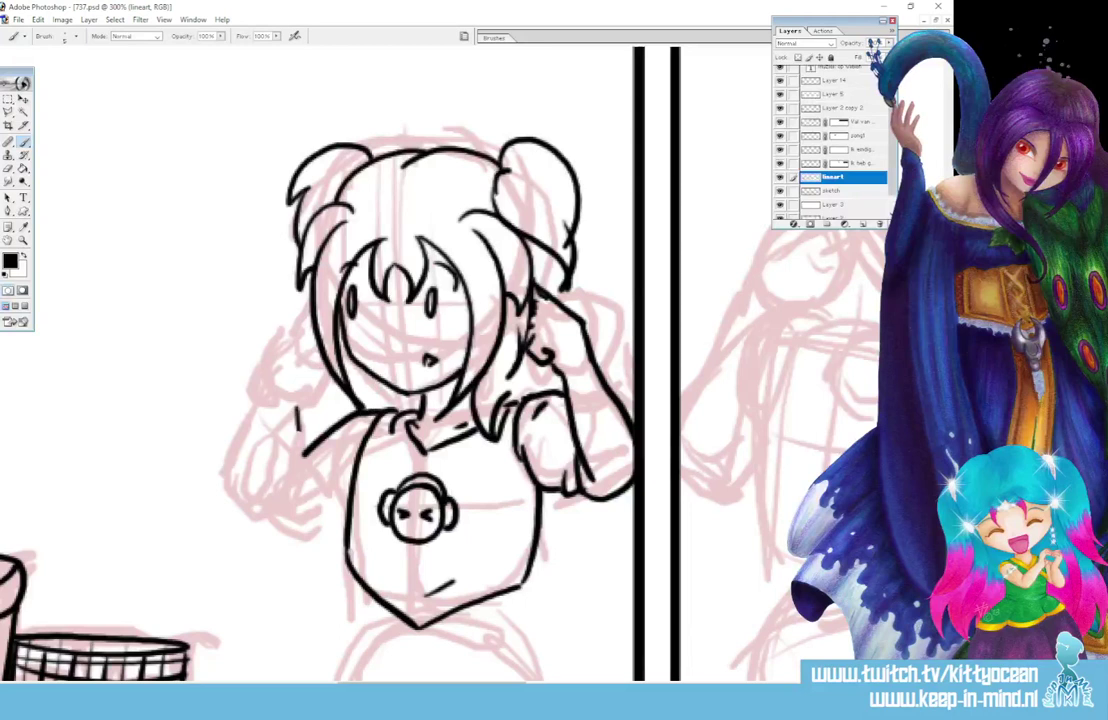
{"action": "left_click_drag", "start_coordinate": [262, 395], "coordinate": [240, 448]}
{"action": "left_click_drag", "start_coordinate": [262, 398], "coordinate": [305, 510]}
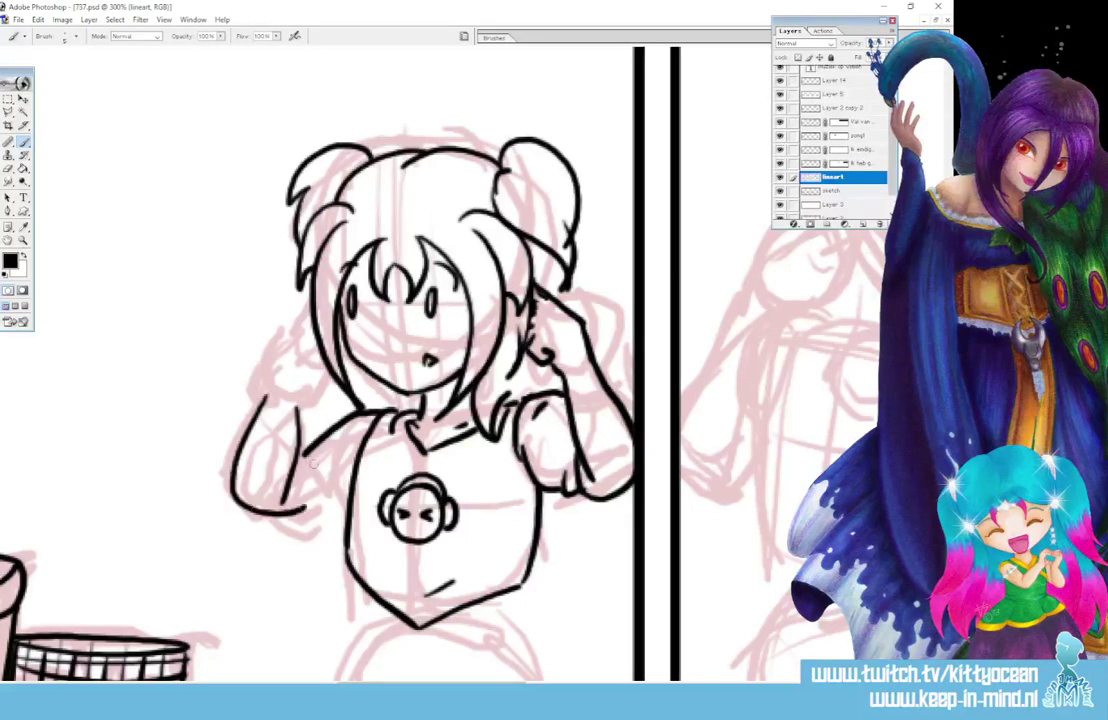
{"action": "key", "text": "ctrl+z"}
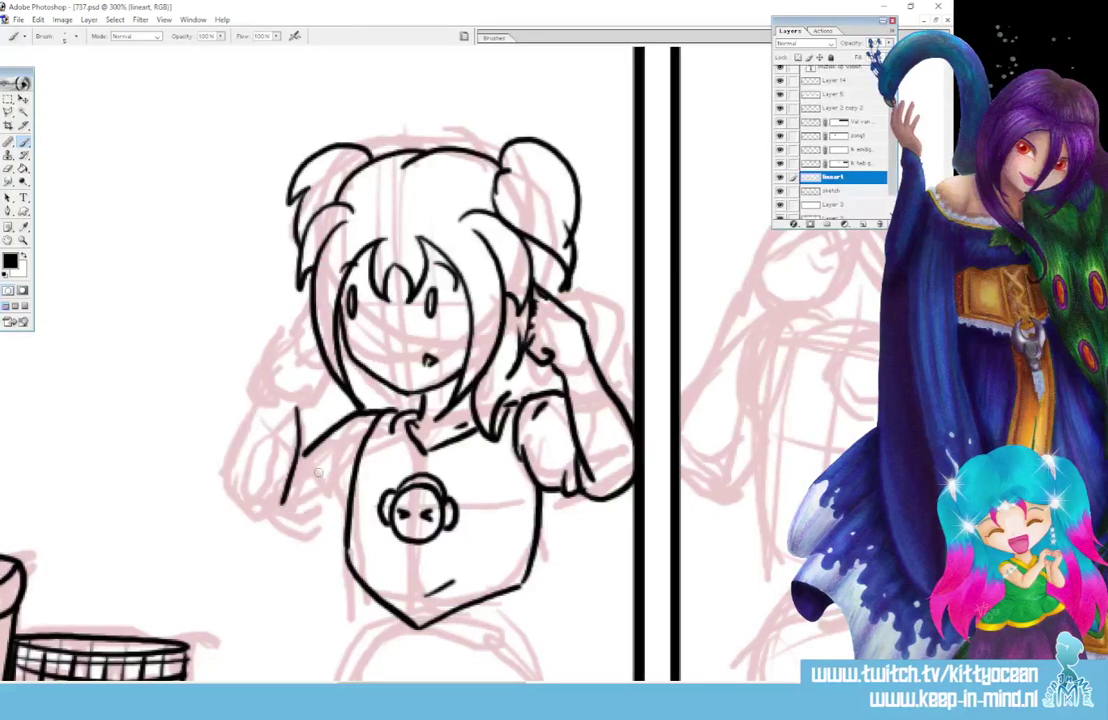
{"action": "key", "text": "ctrl+z"}
{"action": "mouse_move", "coordinate": [298, 402]}
{"action": "left_mouse_down"}
{"action": "mouse_move", "coordinate": [303, 491]}
{"action": "mouse_move", "coordinate": [250, 508]}
{"action": "left_mouse_up"}
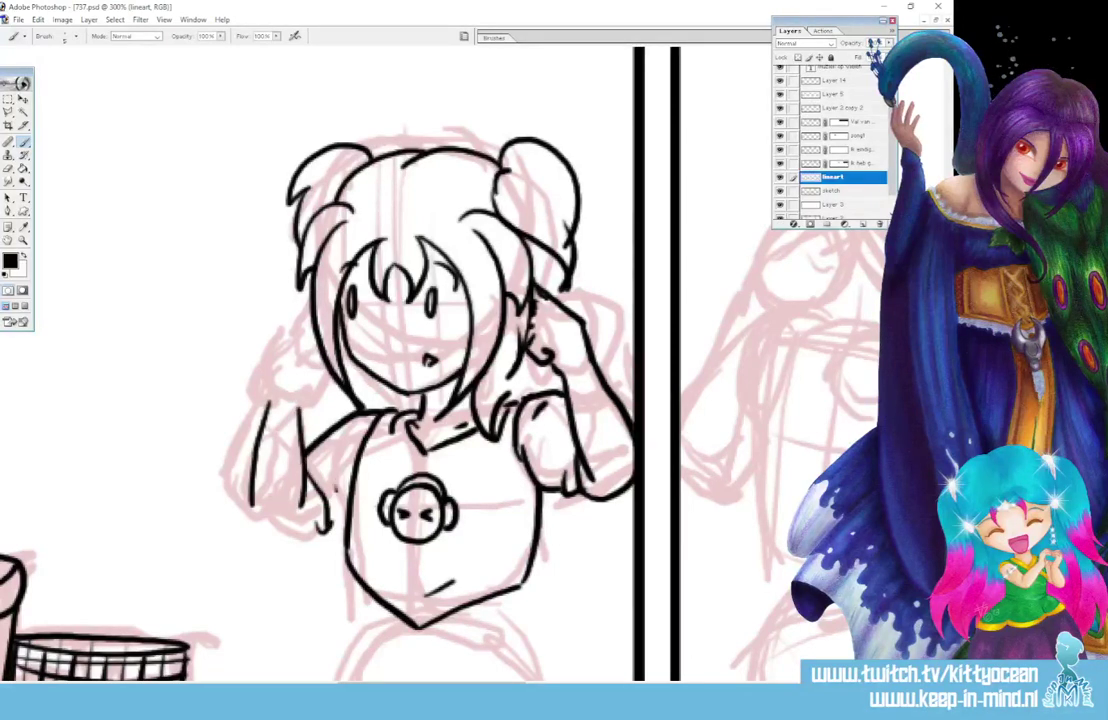
{"action": "left_click_drag", "start_coordinate": [302, 470], "coordinate": [335, 535]}
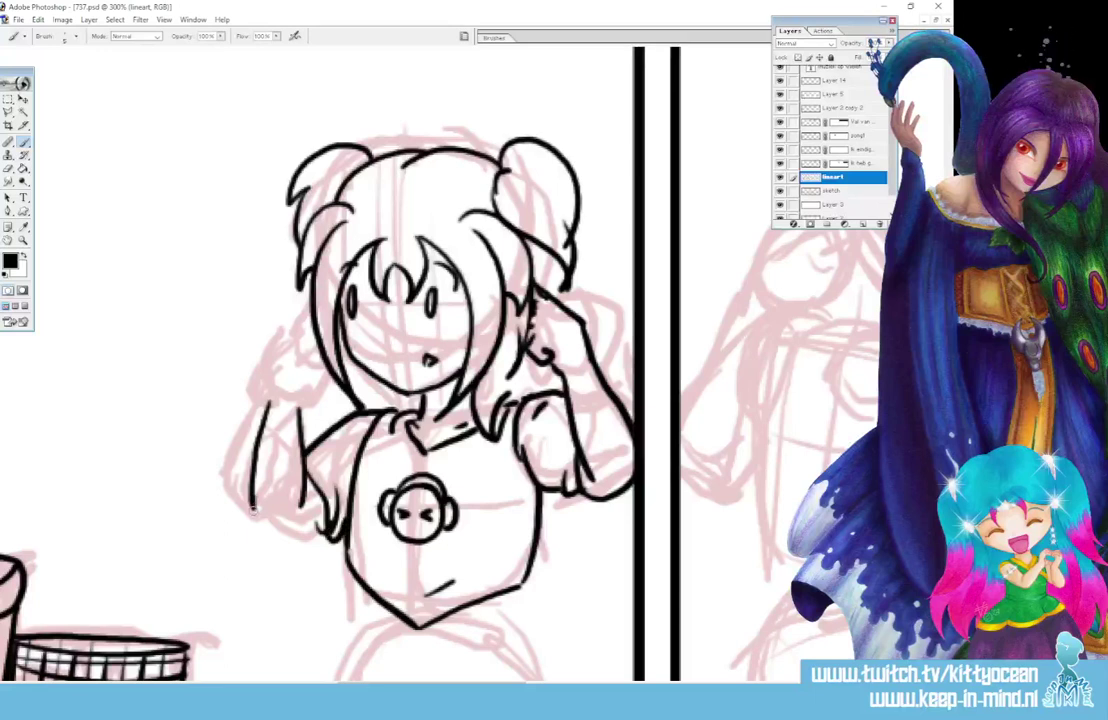
{"action": "mouse_move", "coordinate": [250, 505]}
{"action": "left_mouse_down"}
{"action": "mouse_move", "coordinate": [275, 539]}
{"action": "mouse_move", "coordinate": [303, 537]}
{"action": "mouse_move", "coordinate": [330, 515]}
{"action": "left_mouse_up"}
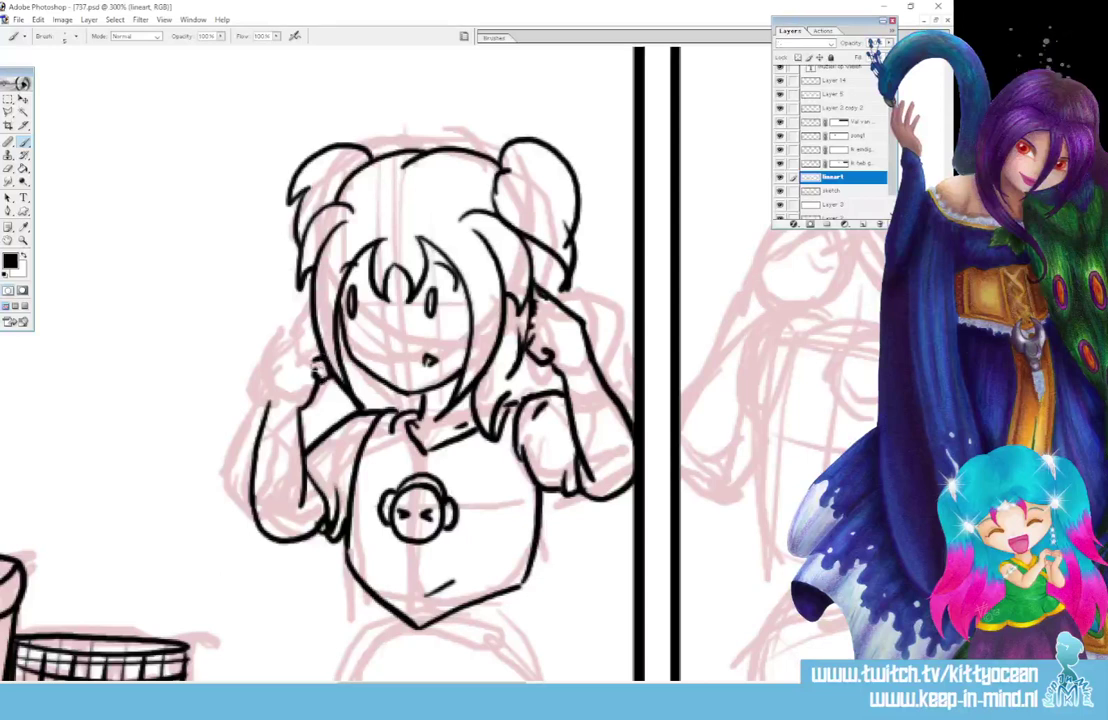
Ink the curled fingers and outer hand edge beside the hair, plus the hair strand and rounded hand edge on the opposite side
{"action": "mouse_move", "coordinate": [305, 346]}
{"action": "left_mouse_down"}
{"action": "mouse_move", "coordinate": [318, 375]}
{"action": "mouse_move", "coordinate": [293, 335]}
{"action": "mouse_move", "coordinate": [306, 352]}
{"action": "left_mouse_up"}
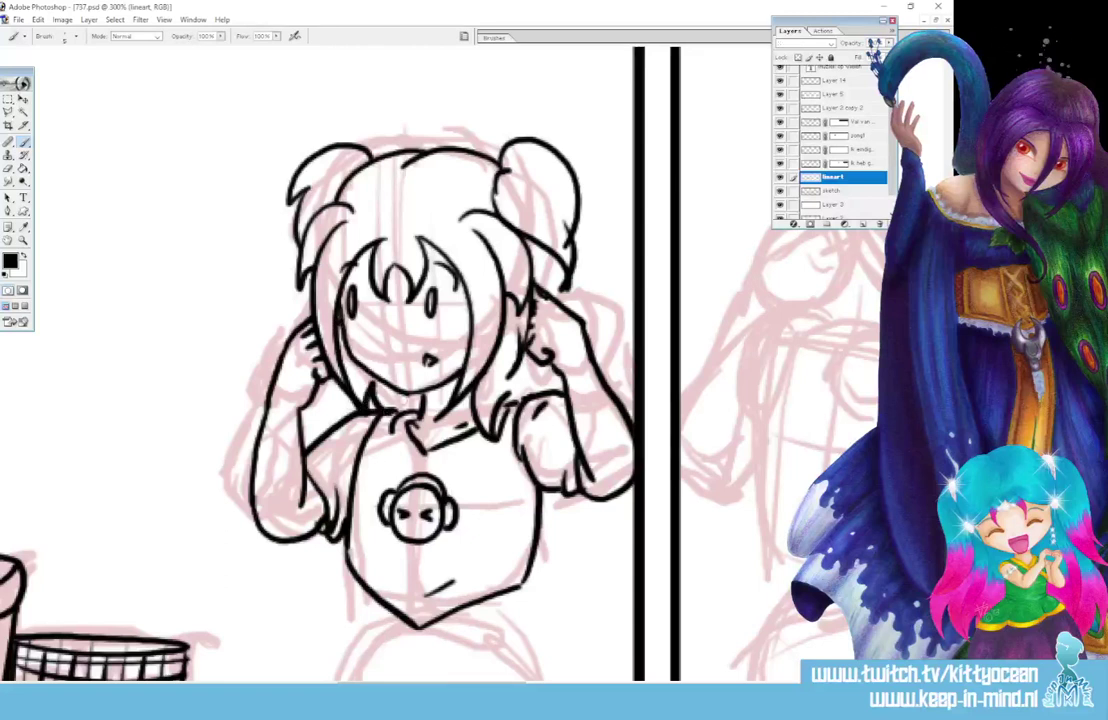
{"action": "left_click_drag", "start_coordinate": [540, 242], "coordinate": [563, 301]}
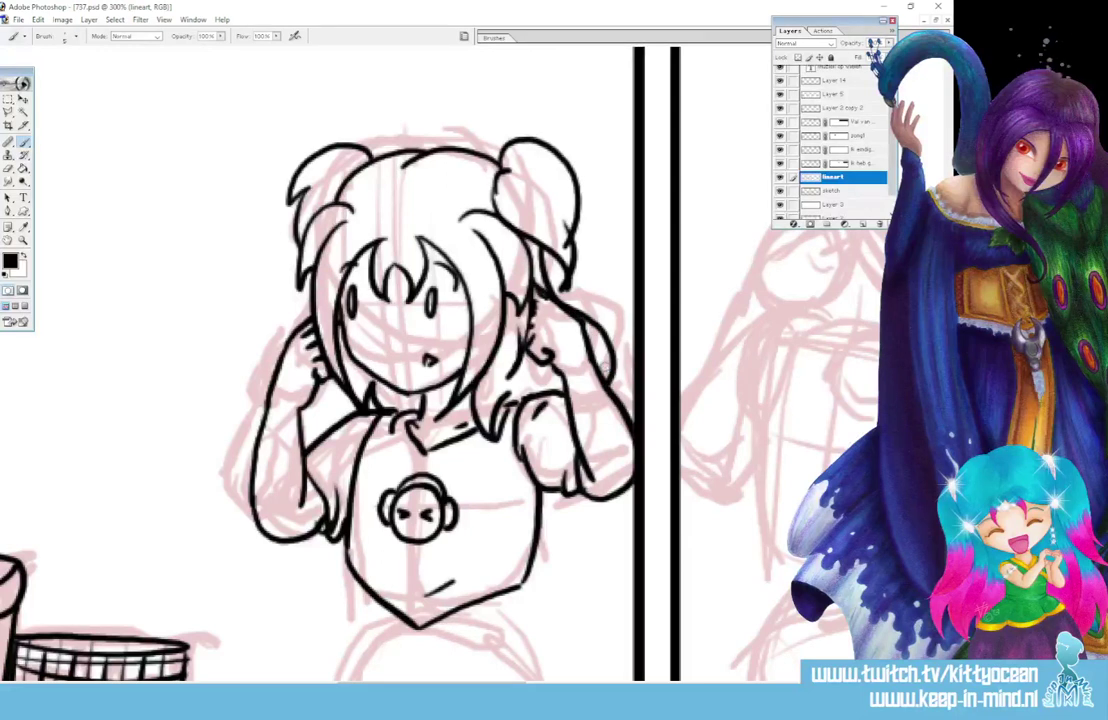
Ink the waist with short folds and the flared lower-body lines down to the panel border, and tidy the shirt's hem corner
{"action": "scroll", "coordinate": [522, 400], "scroll_direction": "down", "scroll_amount": 5}
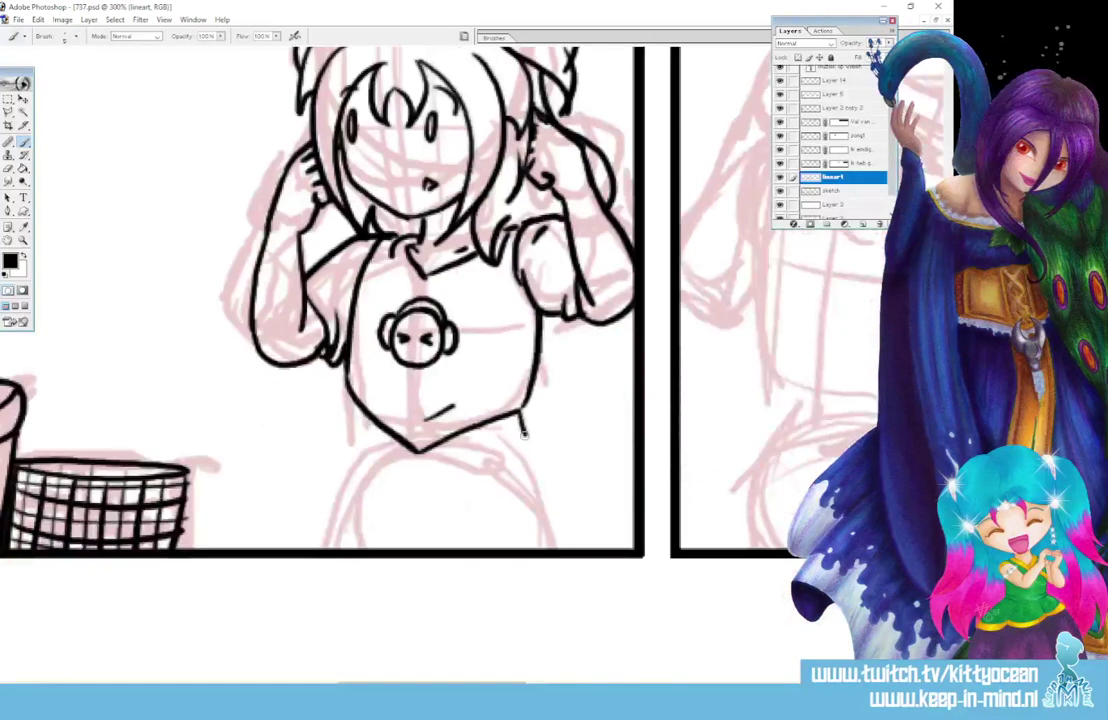
{"action": "left_click_drag", "start_coordinate": [522, 440], "coordinate": [575, 548]}
{"action": "left_click_drag", "start_coordinate": [525, 445], "coordinate": [499, 458]}
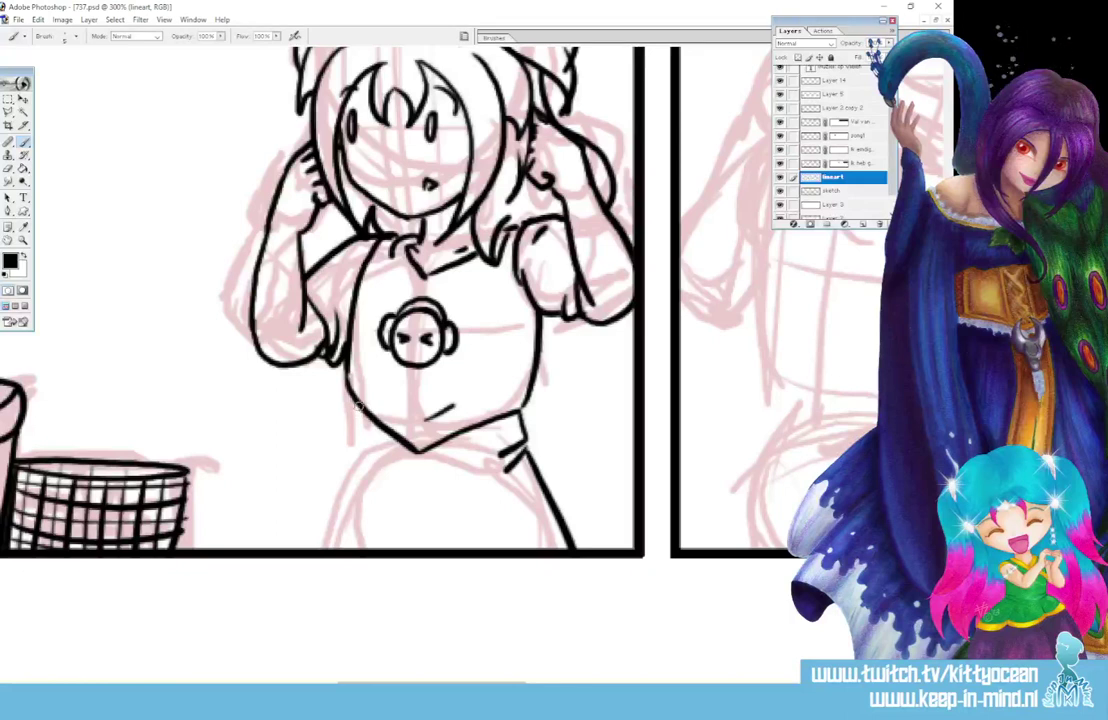
{"action": "mouse_move", "coordinate": [366, 453]}
{"action": "left_mouse_down"}
{"action": "mouse_move", "coordinate": [321, 548]}
{"action": "mouse_move", "coordinate": [371, 470]}
{"action": "left_mouse_up"}
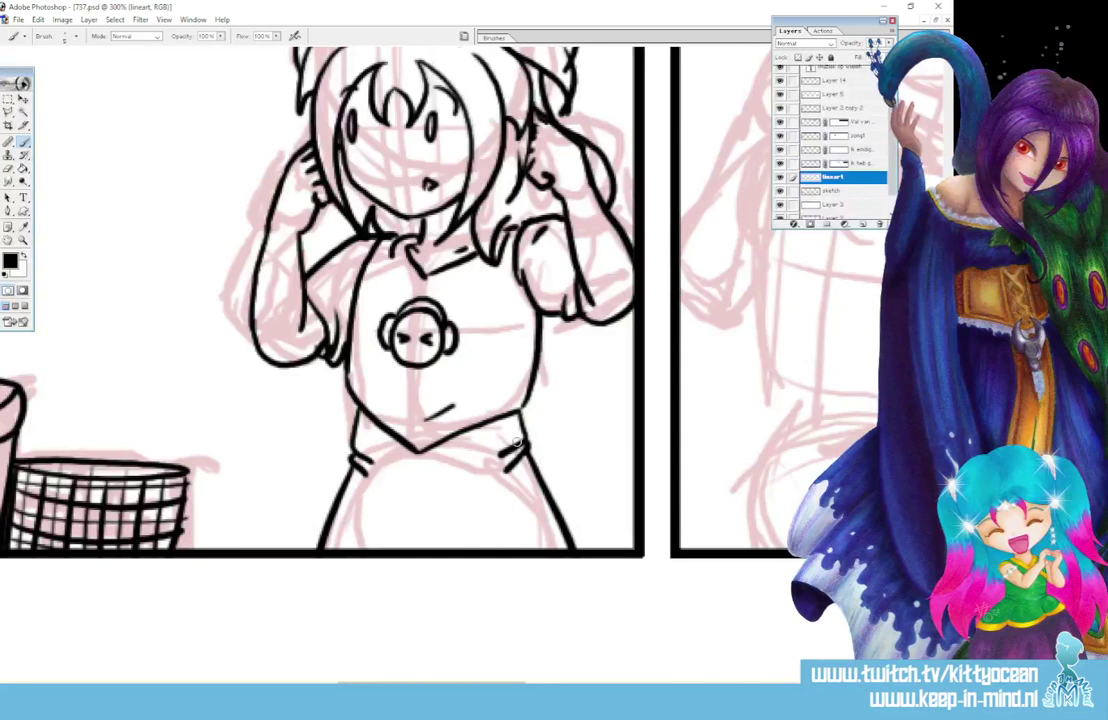
{"action": "key", "text": "ctrl+z"}
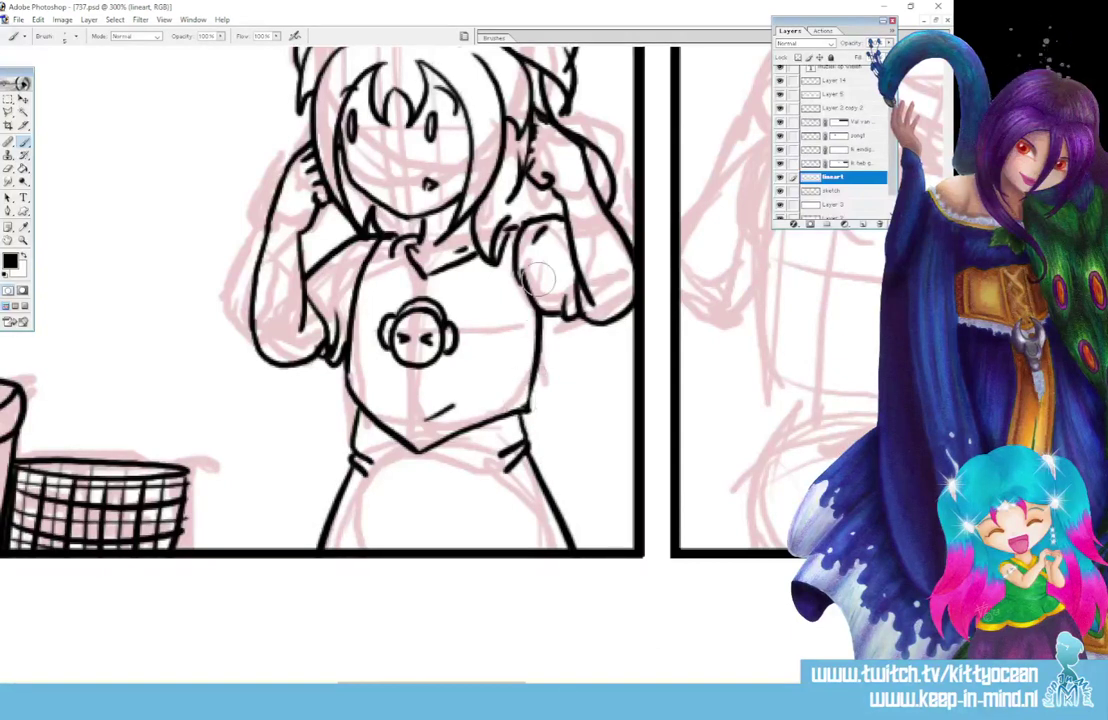
{"action": "left_click_drag", "start_coordinate": [537, 277], "coordinate": [530, 232]}
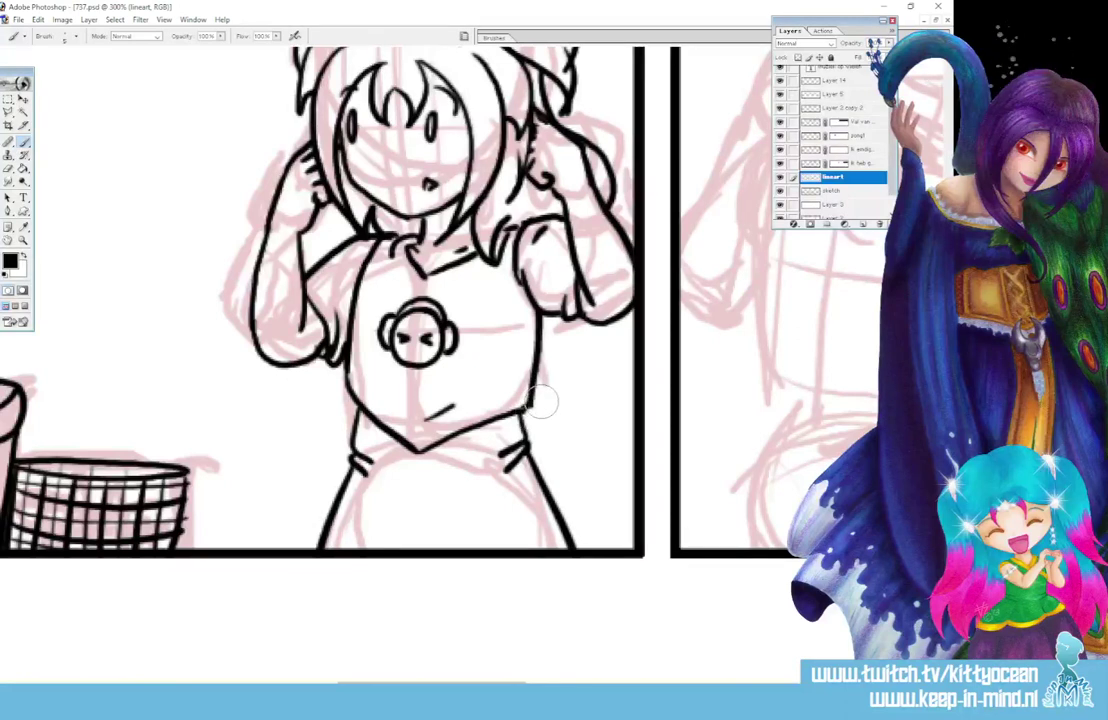
{"action": "left_click_drag", "start_coordinate": [540, 402], "coordinate": [472, 402]}
Hide the layers palette and clear the toolbox off the canvas to expose the next panel's sketch
{"action": "left_click_drag", "start_coordinate": [502, 688], "coordinate": [544, 688]}
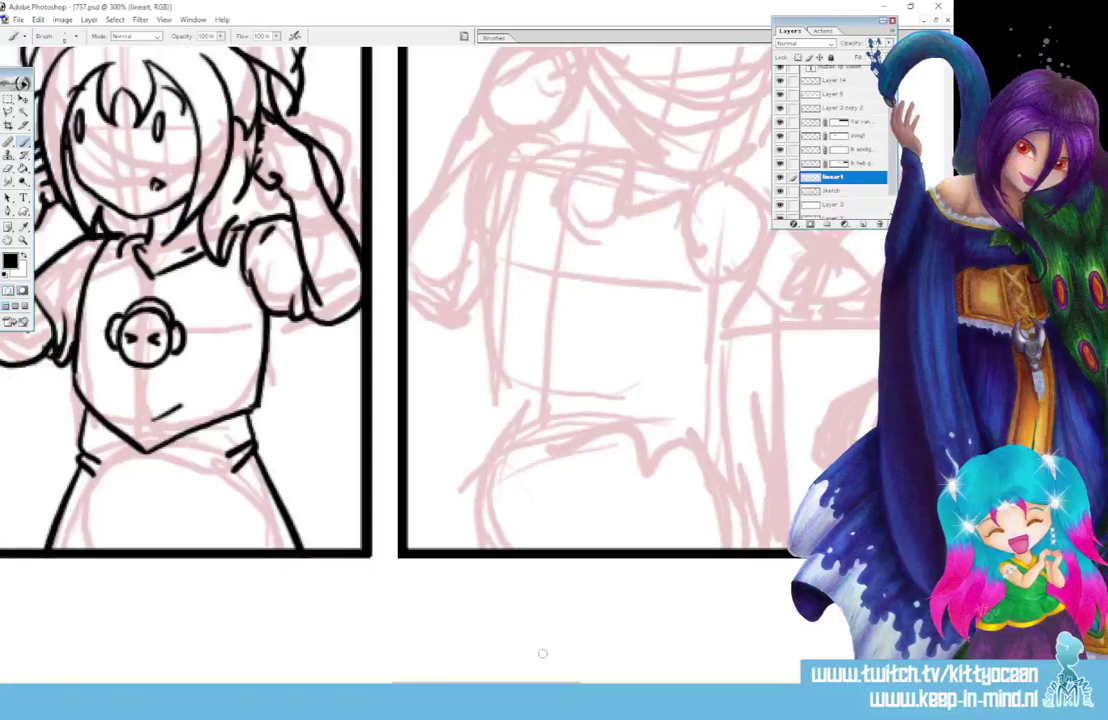
{"action": "scroll", "coordinate": [542, 500], "scroll_direction": "up", "scroll_amount": 5}
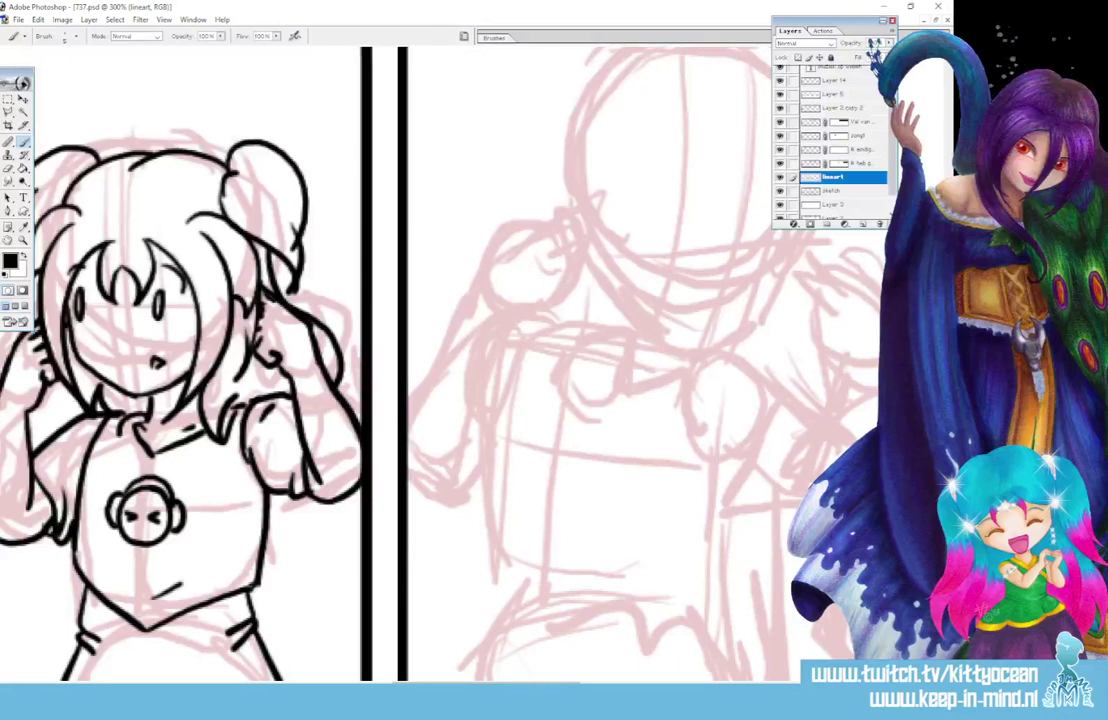
{"action": "key", "text": "F7"}
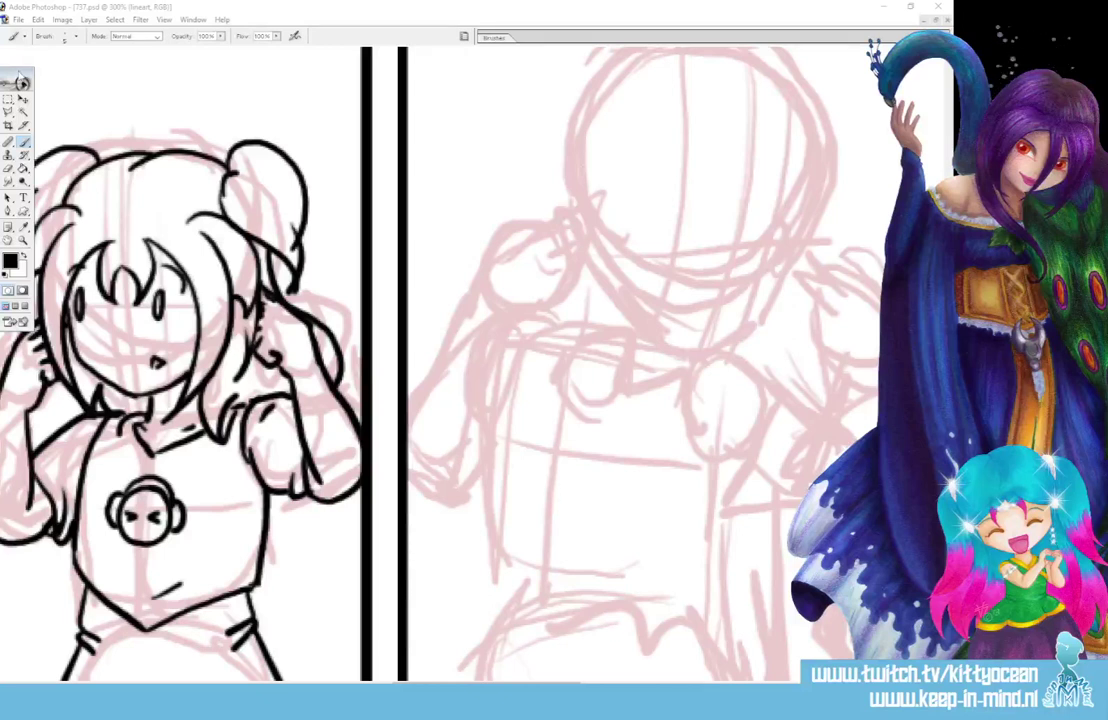
{"action": "left_click", "coordinate": [18, 74]}
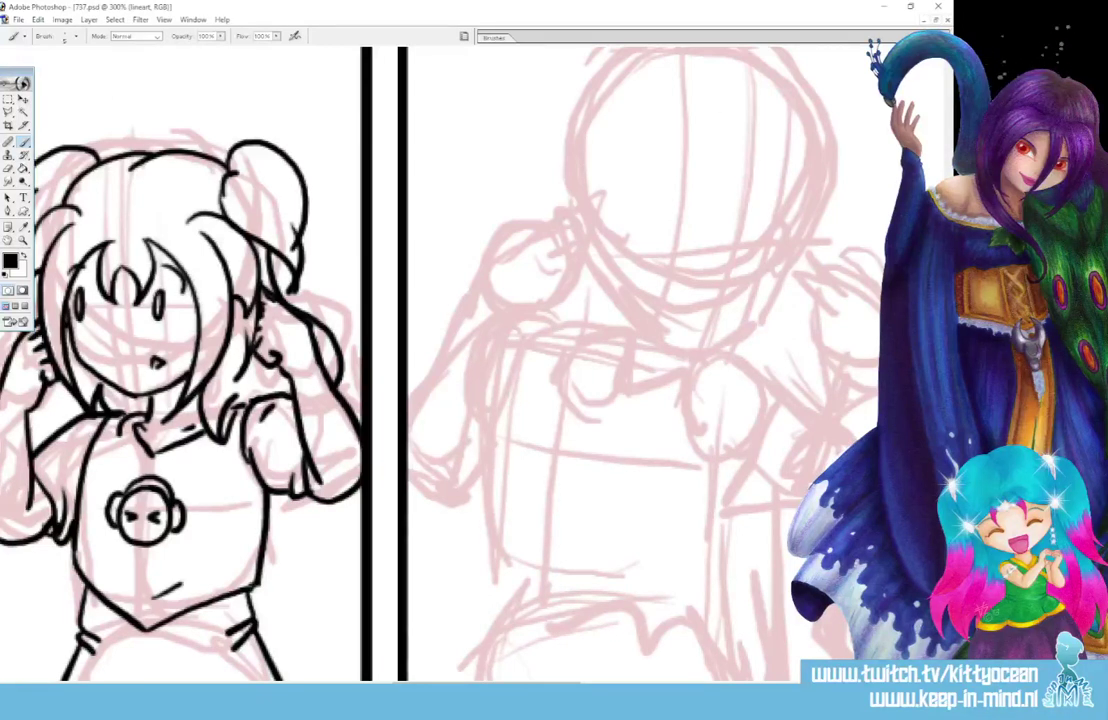
{"action": "left_click_drag", "start_coordinate": [20, 80], "coordinate": [0, 85]}
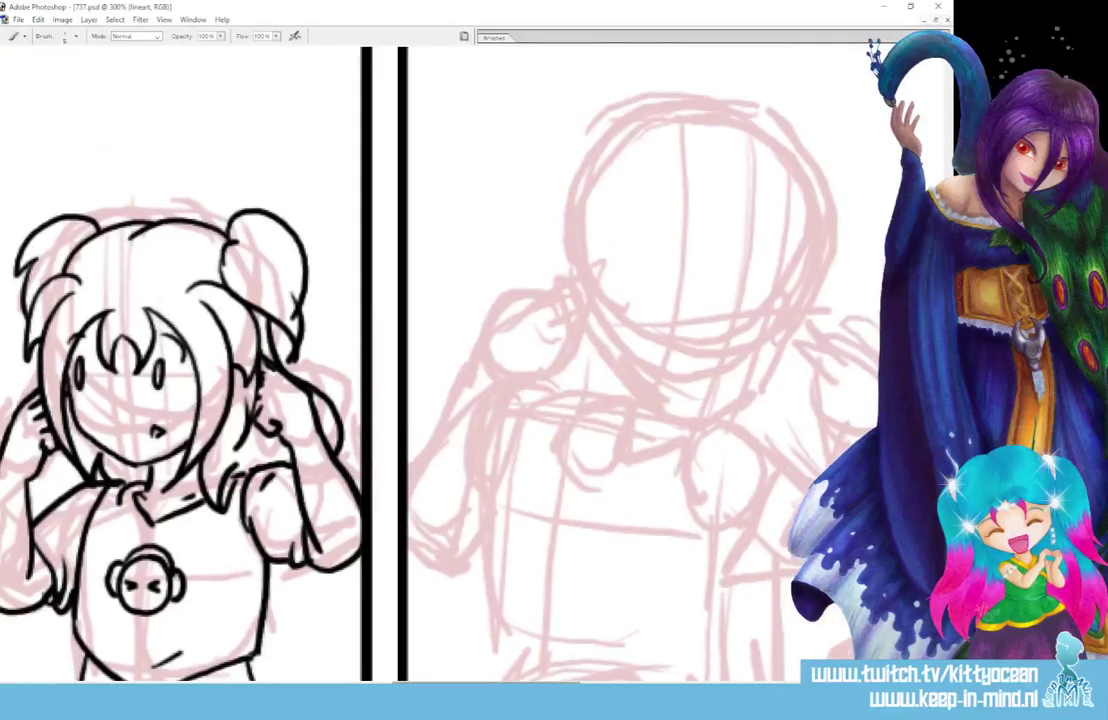
Ink the next panel's tilted oval eyes, raised eyebrows and tiny dot mouth on the girl's head sketch
{"action": "mouse_move", "coordinate": [540, 360]}
{"action": "left_mouse_down"}
{"action": "mouse_move", "coordinate": [335, 425]}
{"action": "mouse_move", "coordinate": [235, 425]}
{"action": "left_mouse_up"}
{"action": "left_click_drag", "start_coordinate": [366, 314], "coordinate": [388, 293]}
{"action": "mouse_move", "coordinate": [470, 301]}
{"action": "left_mouse_down"}
{"action": "mouse_move", "coordinate": [455, 344]}
{"action": "mouse_move", "coordinate": [480, 300]}
{"action": "left_mouse_up"}
{"action": "left_click_drag", "start_coordinate": [353, 275], "coordinate": [392, 264]}
{"action": "left_click_drag", "start_coordinate": [468, 272], "coordinate": [493, 286]}
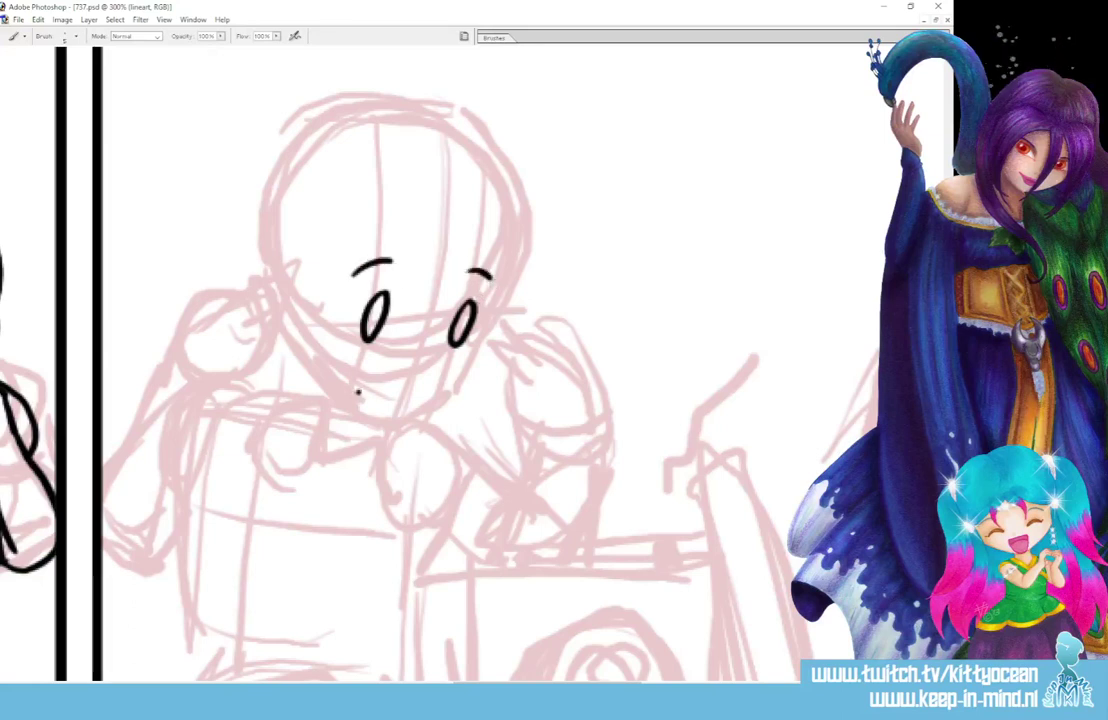
Ink the pointed bangs between the eyes and the long curved hair locks framing both sides of the face
{"action": "mouse_move", "coordinate": [406, 321]}
{"action": "left_mouse_down"}
{"action": "mouse_move", "coordinate": [419, 270]}
{"action": "mouse_move", "coordinate": [432, 312]}
{"action": "mouse_move", "coordinate": [447, 268]}
{"action": "mouse_move", "coordinate": [492, 300]}
{"action": "mouse_move", "coordinate": [462, 420]}
{"action": "left_mouse_up"}
{"action": "mouse_move", "coordinate": [504, 222]}
{"action": "left_mouse_down"}
{"action": "mouse_move", "coordinate": [519, 249]}
{"action": "mouse_move", "coordinate": [446, 450]}
{"action": "left_mouse_up"}
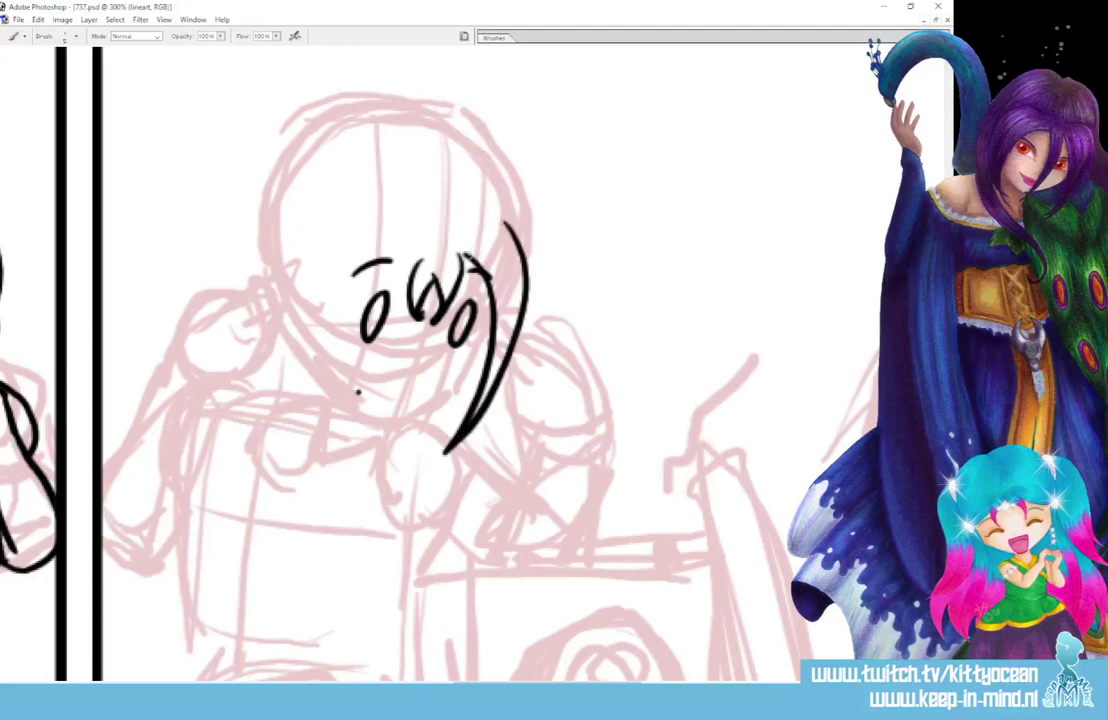
{"action": "mouse_move", "coordinate": [419, 253]}
{"action": "left_mouse_down"}
{"action": "mouse_move", "coordinate": [333, 300]}
{"action": "mouse_move", "coordinate": [308, 415]}
{"action": "left_mouse_up"}
{"action": "mouse_move", "coordinate": [355, 219]}
{"action": "left_mouse_down"}
{"action": "mouse_move", "coordinate": [297, 340]}
{"action": "mouse_move", "coordinate": [333, 435]}
{"action": "left_mouse_up"}
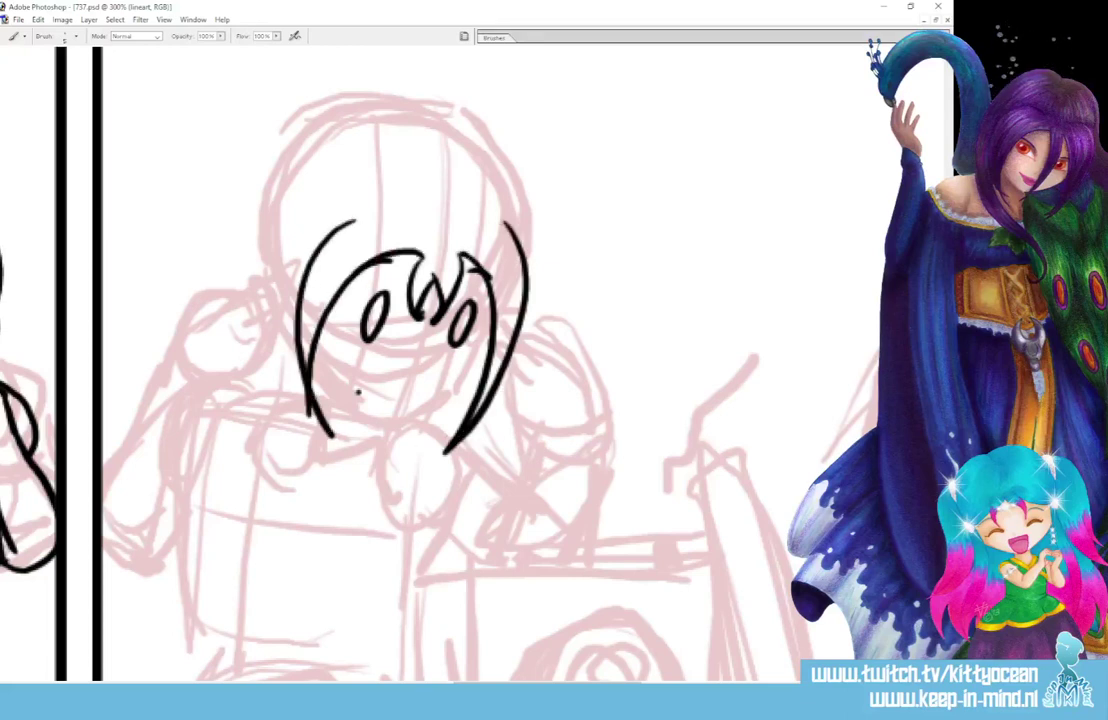
Ink the short pointed hair tufts above both side locks and the angular jawline ending in a chin
{"action": "left_click_drag", "start_coordinate": [367, 216], "coordinate": [282, 272]}
{"action": "left_click_drag", "start_coordinate": [318, 232], "coordinate": [300, 288]}
{"action": "left_click_drag", "start_coordinate": [492, 219], "coordinate": [545, 300]}
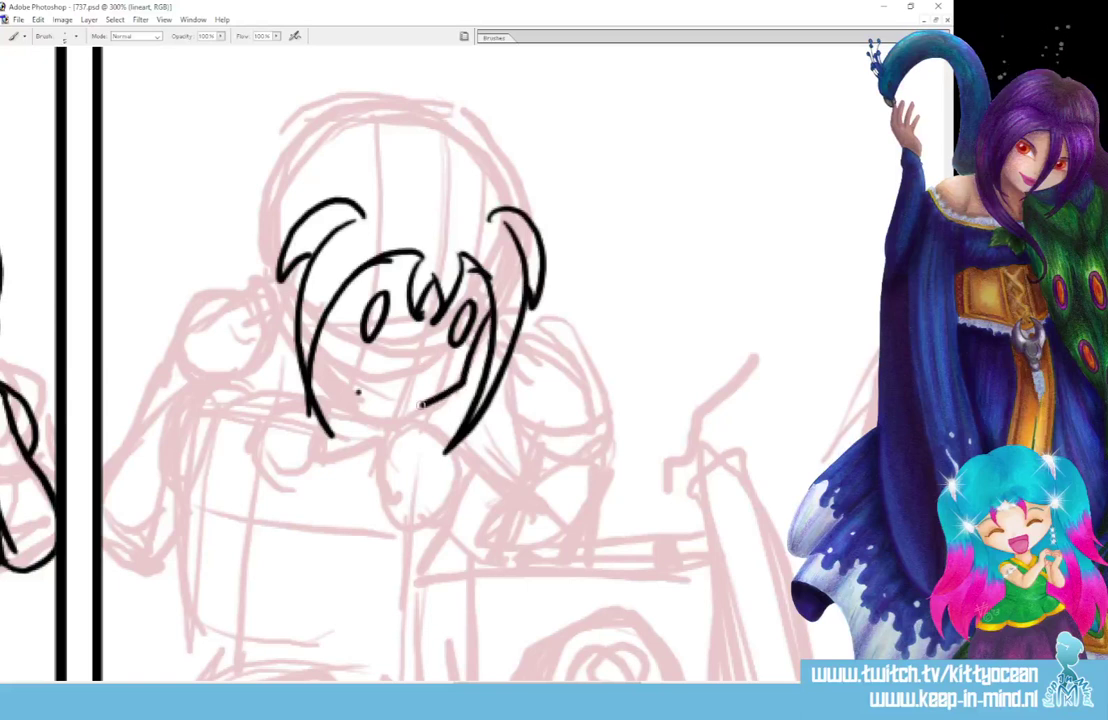
{"action": "left_click_drag", "start_coordinate": [455, 384], "coordinate": [374, 419]}
{"action": "left_click_drag", "start_coordinate": [324, 379], "coordinate": [374, 418]}
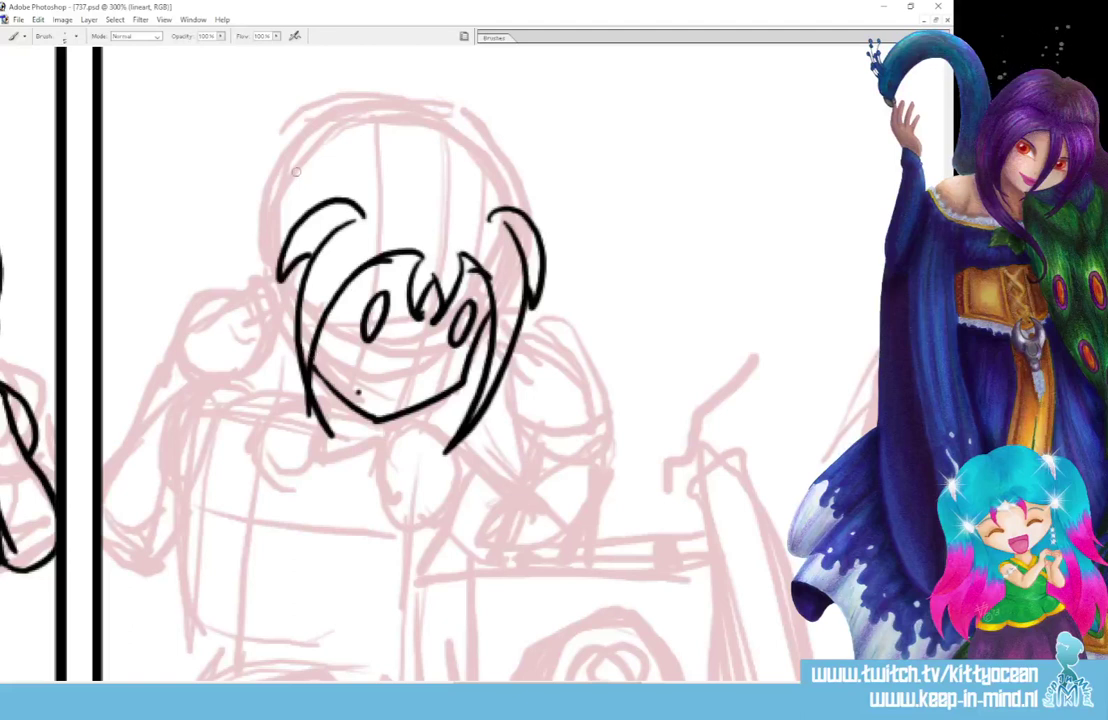
Ink the two hair buns with their spiky loose ends and the parted crown of hair between them
{"action": "left_click_drag", "start_coordinate": [298, 170], "coordinate": [180, 213]}
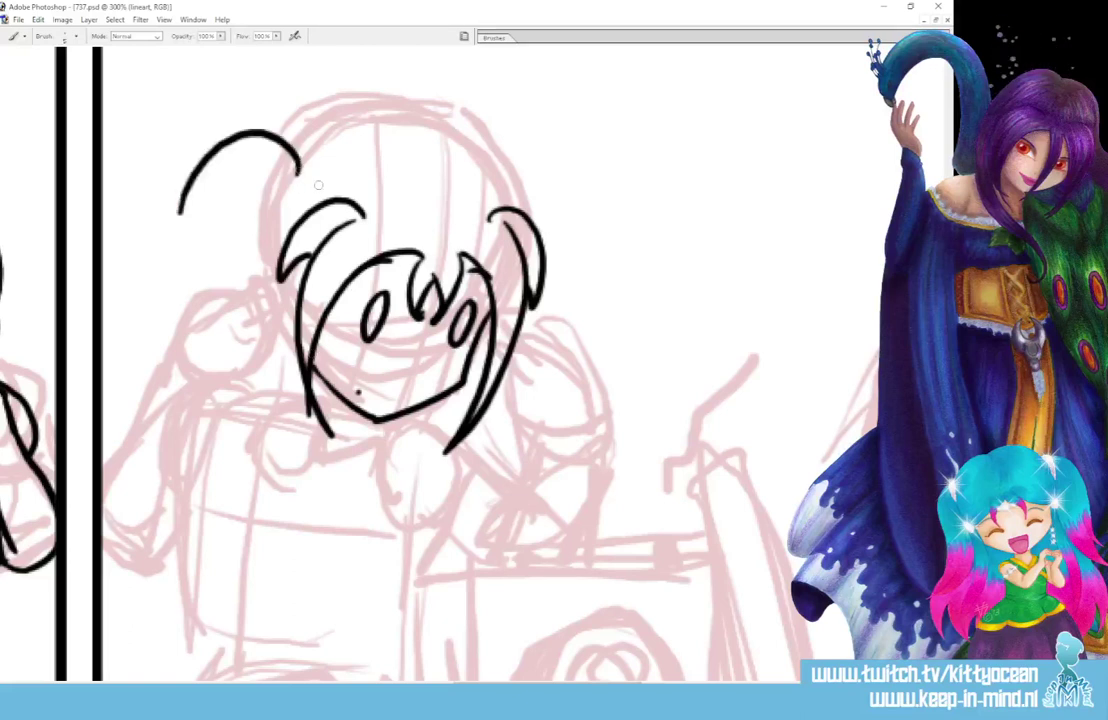
{"action": "key", "text": "ctrl+z"}
{"action": "mouse_move", "coordinate": [302, 174]}
{"action": "left_mouse_down"}
{"action": "mouse_move", "coordinate": [229, 161]}
{"action": "mouse_move", "coordinate": [210, 208]}
{"action": "left_mouse_up"}
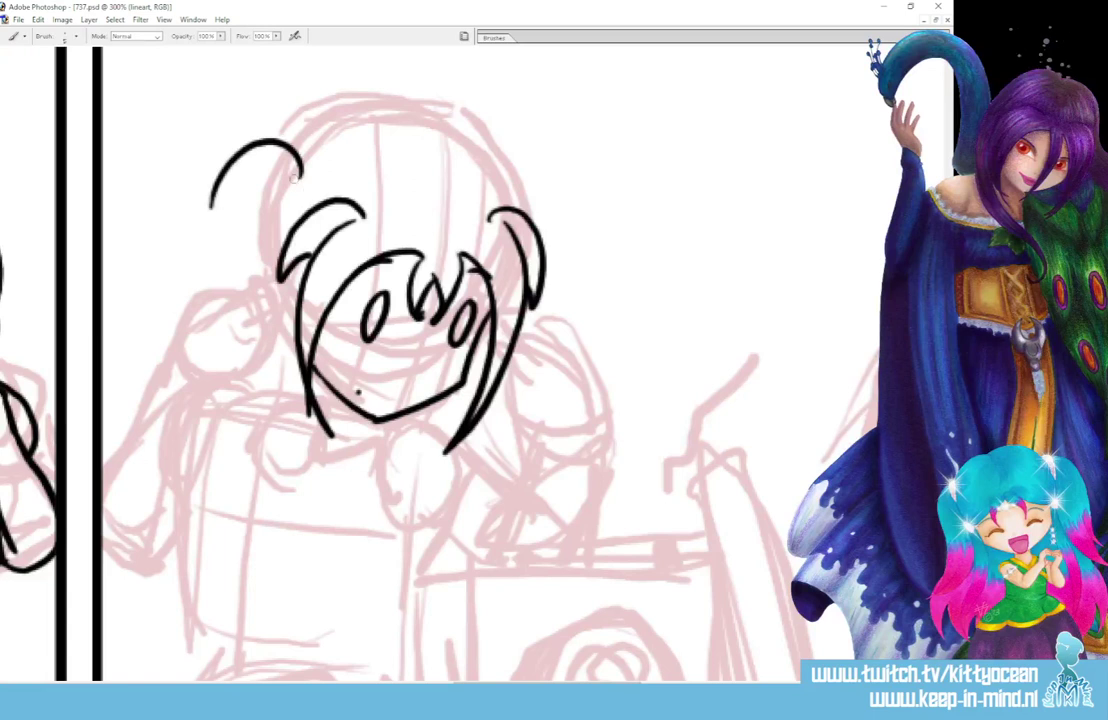
{"action": "left_click_drag", "start_coordinate": [294, 168], "coordinate": [318, 200]}
{"action": "mouse_move", "coordinate": [282, 236]}
{"action": "left_mouse_down"}
{"action": "mouse_move", "coordinate": [272, 276]}
{"action": "mouse_move", "coordinate": [238, 300]}
{"action": "mouse_move", "coordinate": [262, 348]}
{"action": "left_mouse_up"}
{"action": "left_click_drag", "start_coordinate": [211, 198], "coordinate": [240, 322]}
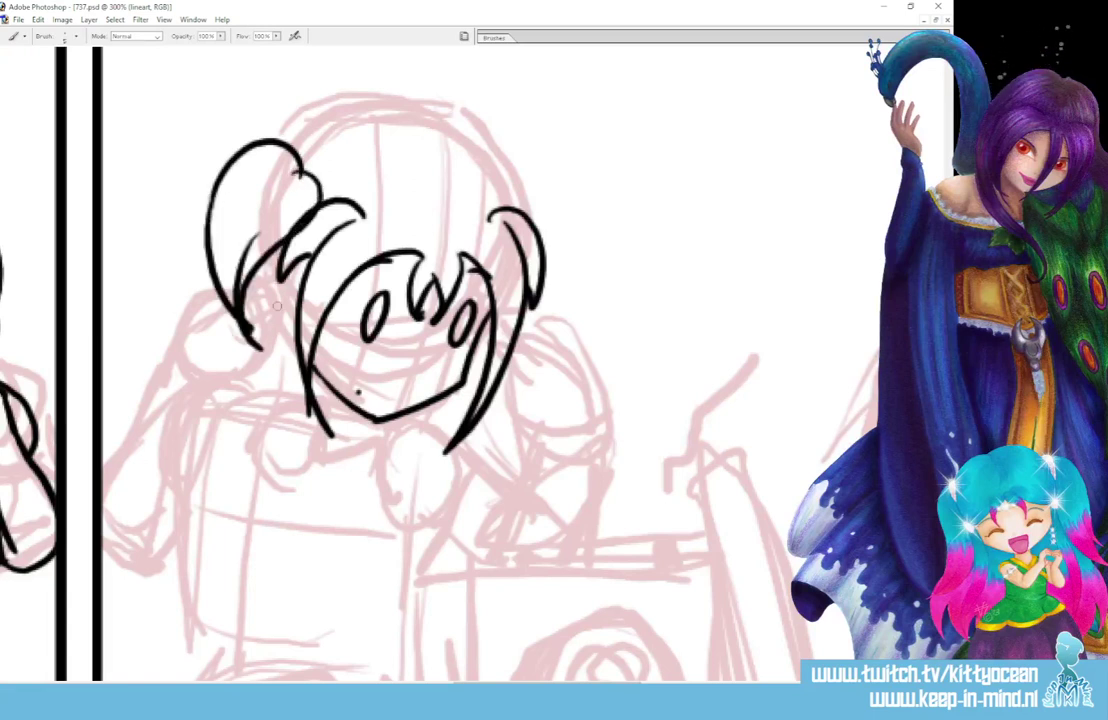
{"action": "left_click_drag", "start_coordinate": [297, 238], "coordinate": [324, 214]}
{"action": "mouse_move", "coordinate": [303, 160]}
{"action": "left_mouse_down"}
{"action": "mouse_move", "coordinate": [328, 122]}
{"action": "mouse_move", "coordinate": [391, 121]}
{"action": "mouse_move", "coordinate": [434, 156]}
{"action": "mouse_move", "coordinate": [453, 130]}
{"action": "mouse_move", "coordinate": [491, 162]}
{"action": "mouse_move", "coordinate": [511, 206]}
{"action": "mouse_move", "coordinate": [551, 163]}
{"action": "mouse_move", "coordinate": [552, 258]}
{"action": "left_mouse_up"}
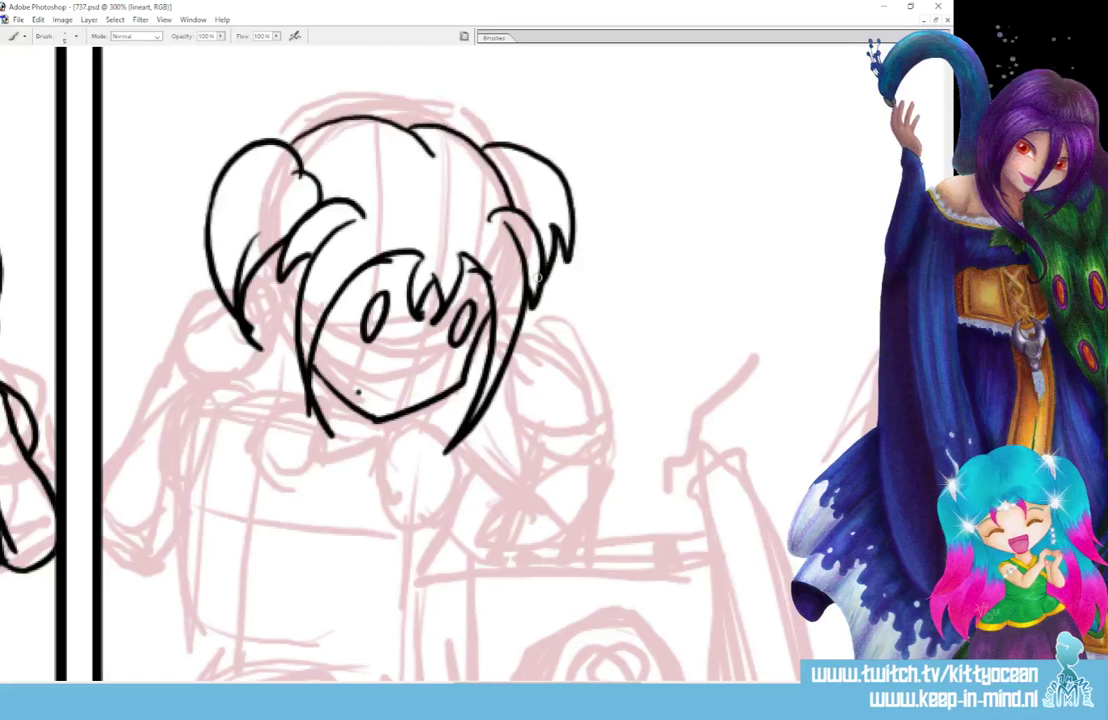
Ink the long loose hair strands hanging below the larger bun and the short neck and collar lines under the chin
{"action": "scroll", "coordinate": [537, 277], "scroll_direction": "down", "scroll_amount": 3}
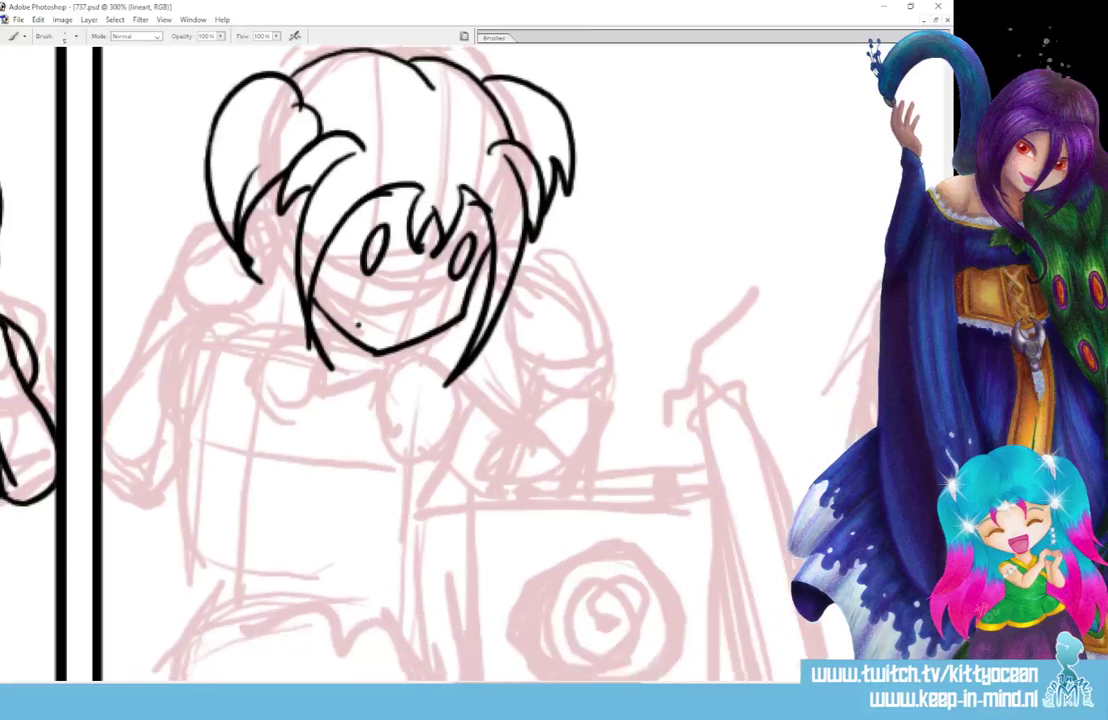
{"action": "left_click_drag", "start_coordinate": [292, 178], "coordinate": [270, 318]}
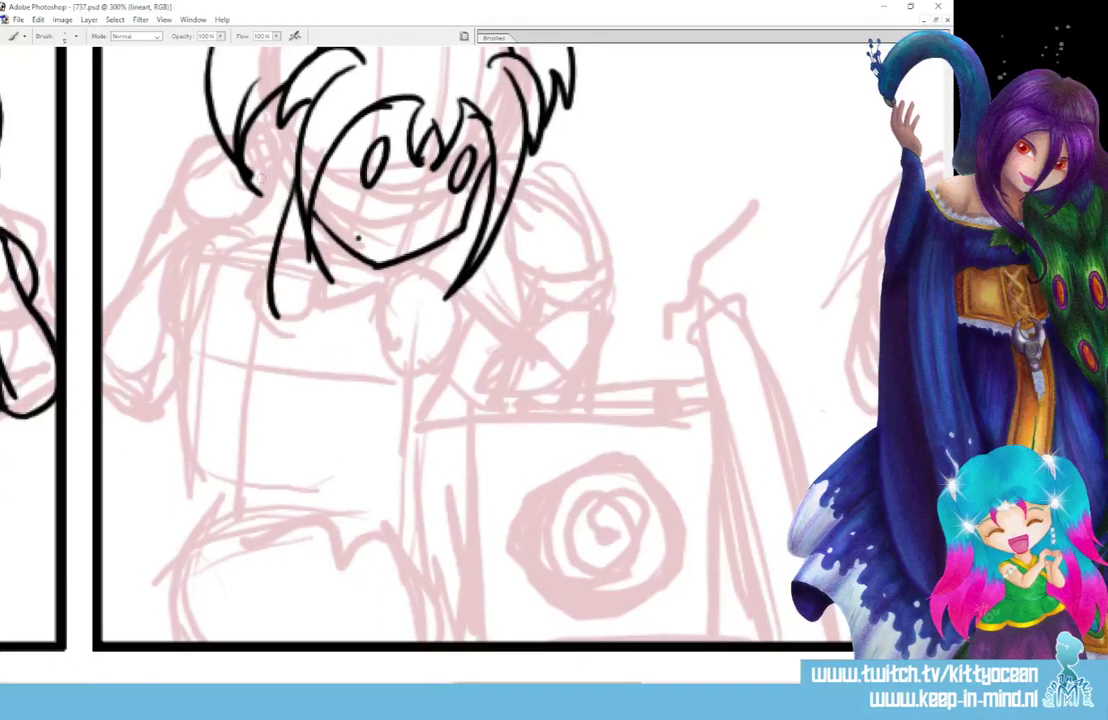
{"action": "left_click_drag", "start_coordinate": [266, 192], "coordinate": [276, 322]}
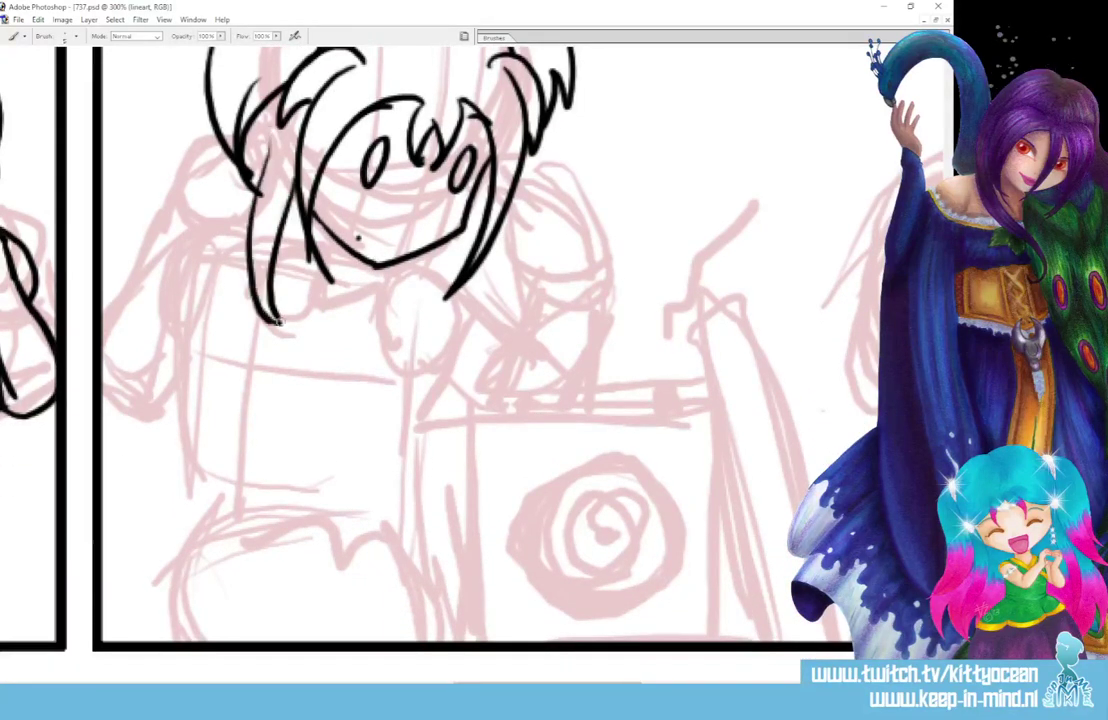
{"action": "left_click_drag", "start_coordinate": [330, 268], "coordinate": [272, 298]}
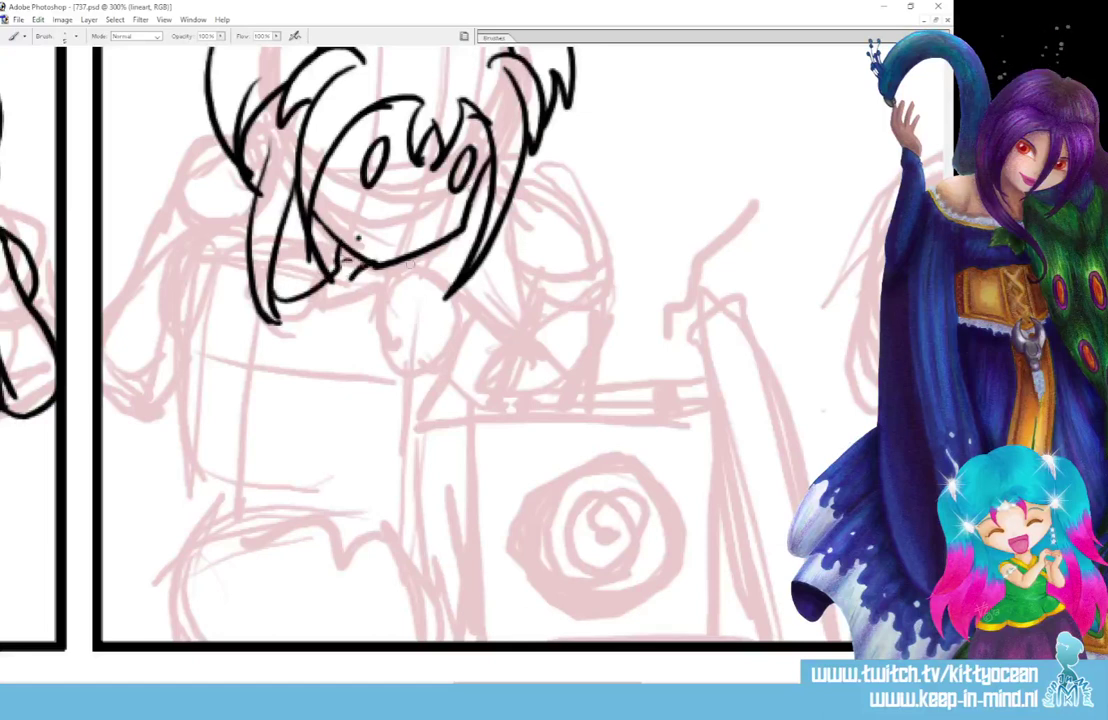
Ink the sloping shoulder, the short sleeve with its pointed opening, and the bent forearm rising beside the face
{"action": "left_click_drag", "start_coordinate": [346, 262], "coordinate": [496, 326]}
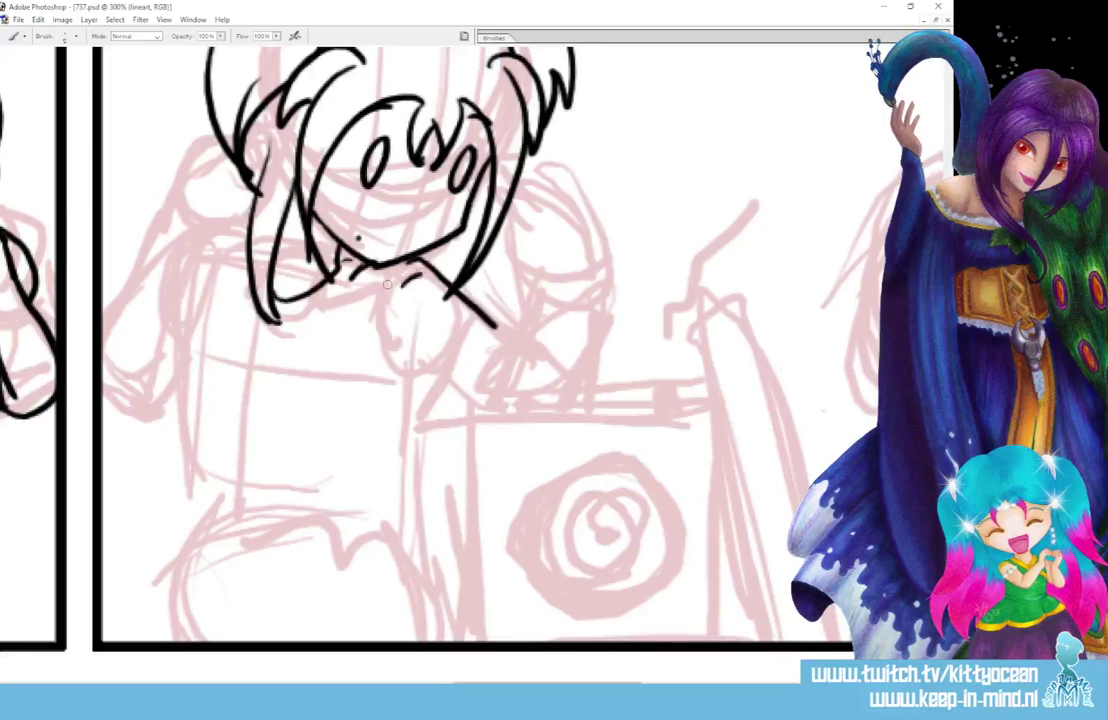
{"action": "left_click_drag", "start_coordinate": [384, 290], "coordinate": [433, 401]}
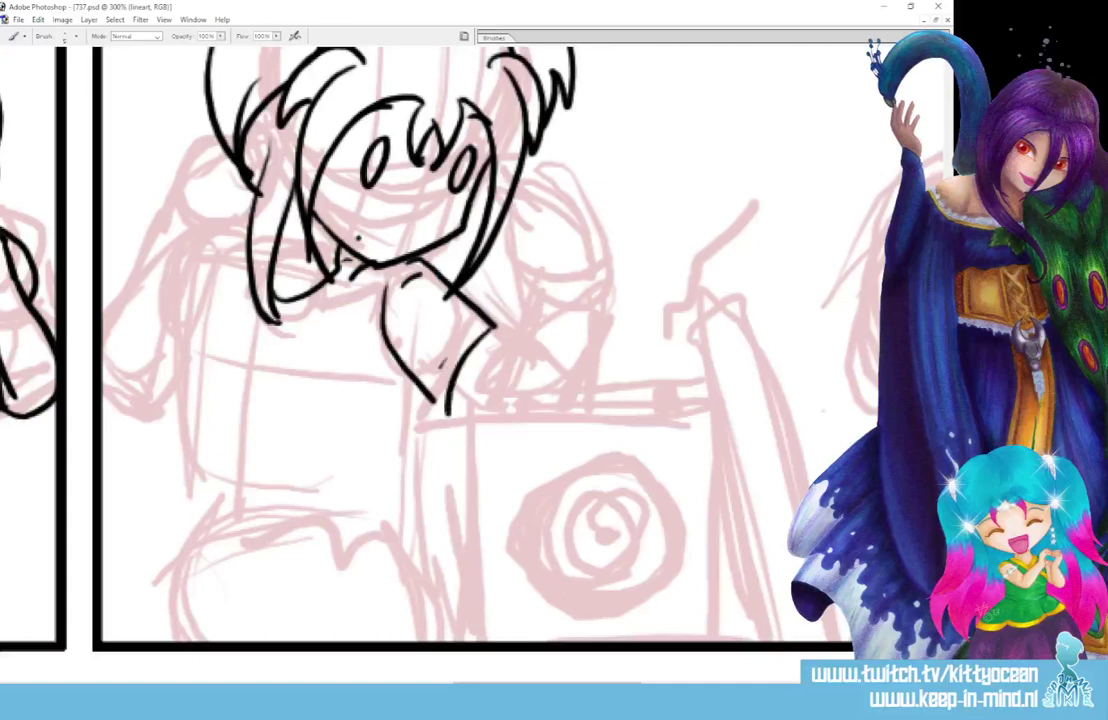
{"action": "left_click_drag", "start_coordinate": [498, 325], "coordinate": [445, 418]}
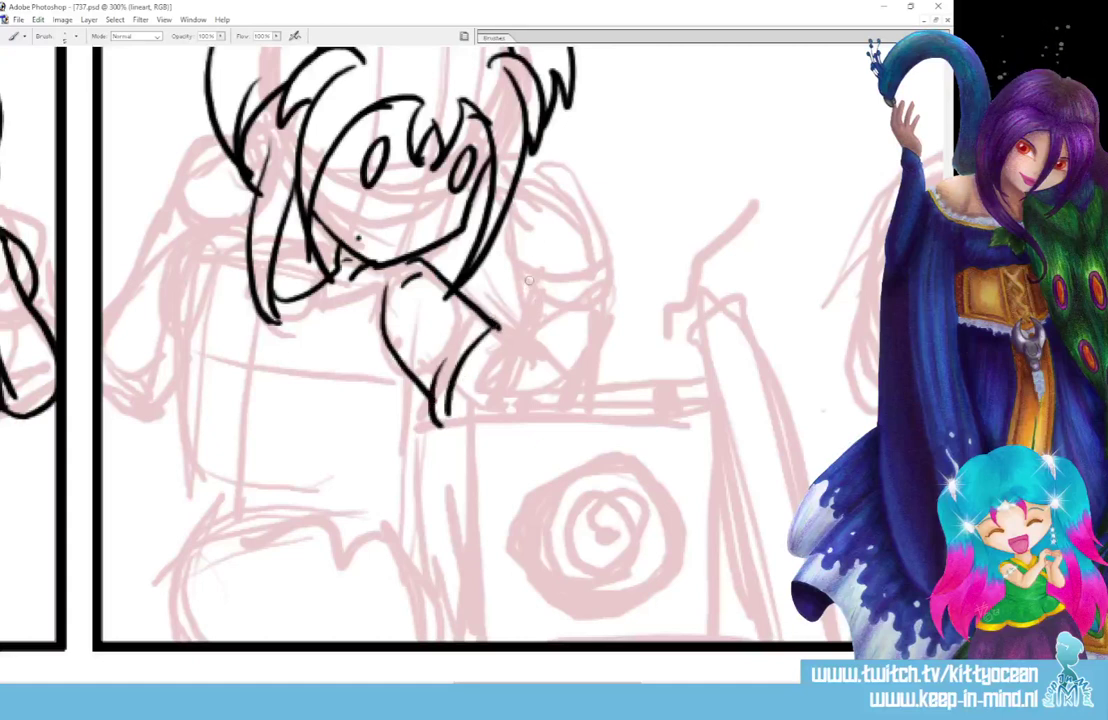
{"action": "mouse_move", "coordinate": [541, 281]}
{"action": "left_mouse_down"}
{"action": "mouse_move", "coordinate": [490, 386]}
{"action": "mouse_move", "coordinate": [509, 417]}
{"action": "mouse_move", "coordinate": [544, 412]}
{"action": "mouse_move", "coordinate": [588, 284]}
{"action": "left_mouse_up"}
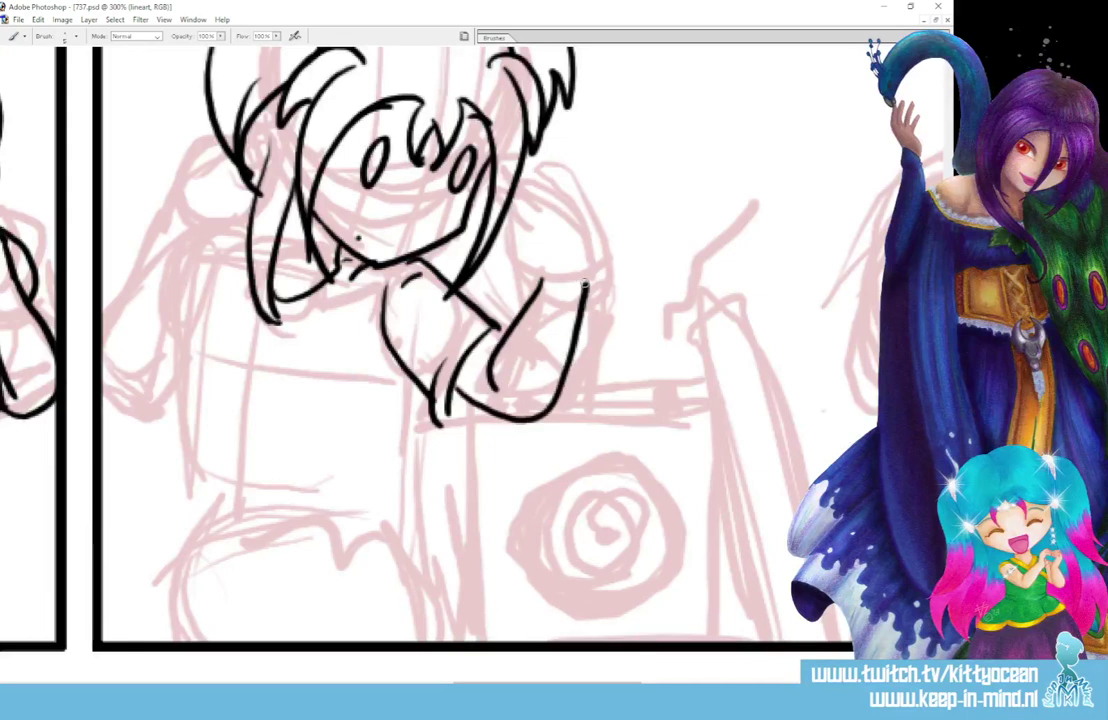
Ink the sleeve's cuff, the shirt's outline down to its angular hem, the neckline folds and a round chest emblem
{"action": "left_click_drag", "start_coordinate": [448, 422], "coordinate": [466, 404]}
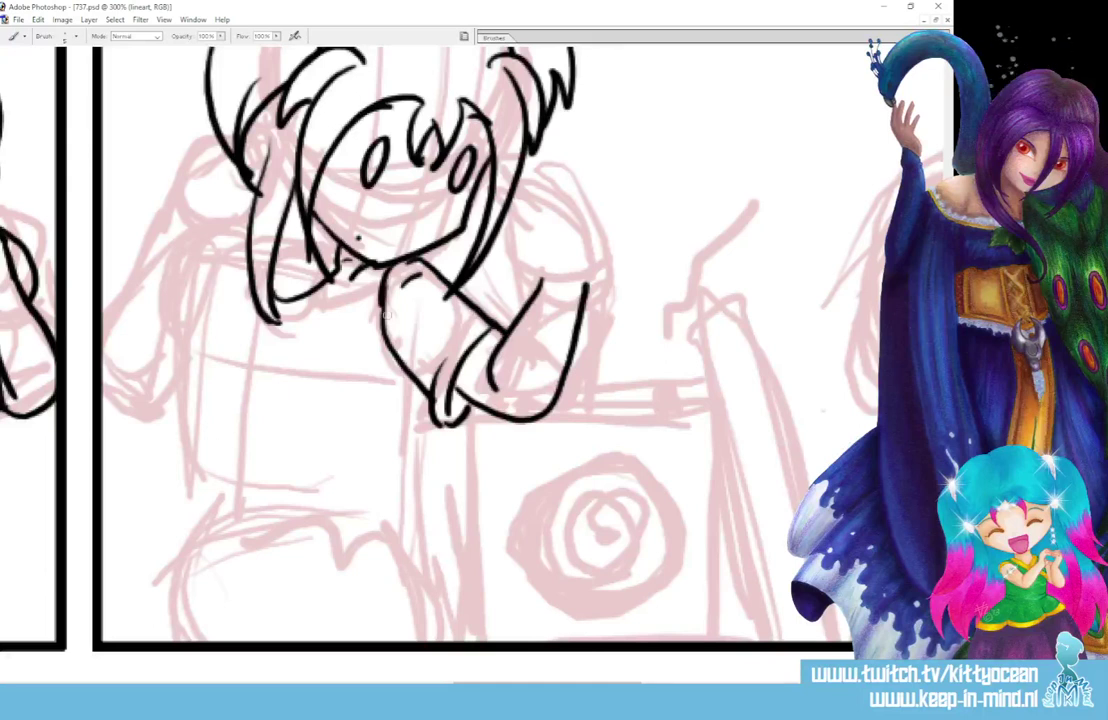
{"action": "mouse_move", "coordinate": [246, 235]}
{"action": "left_mouse_down"}
{"action": "mouse_move", "coordinate": [218, 256]}
{"action": "mouse_move", "coordinate": [178, 385]}
{"action": "mouse_move", "coordinate": [180, 425]}
{"action": "mouse_move", "coordinate": [245, 512]}
{"action": "mouse_move", "coordinate": [287, 512]}
{"action": "mouse_move", "coordinate": [412, 420]}
{"action": "left_mouse_up"}
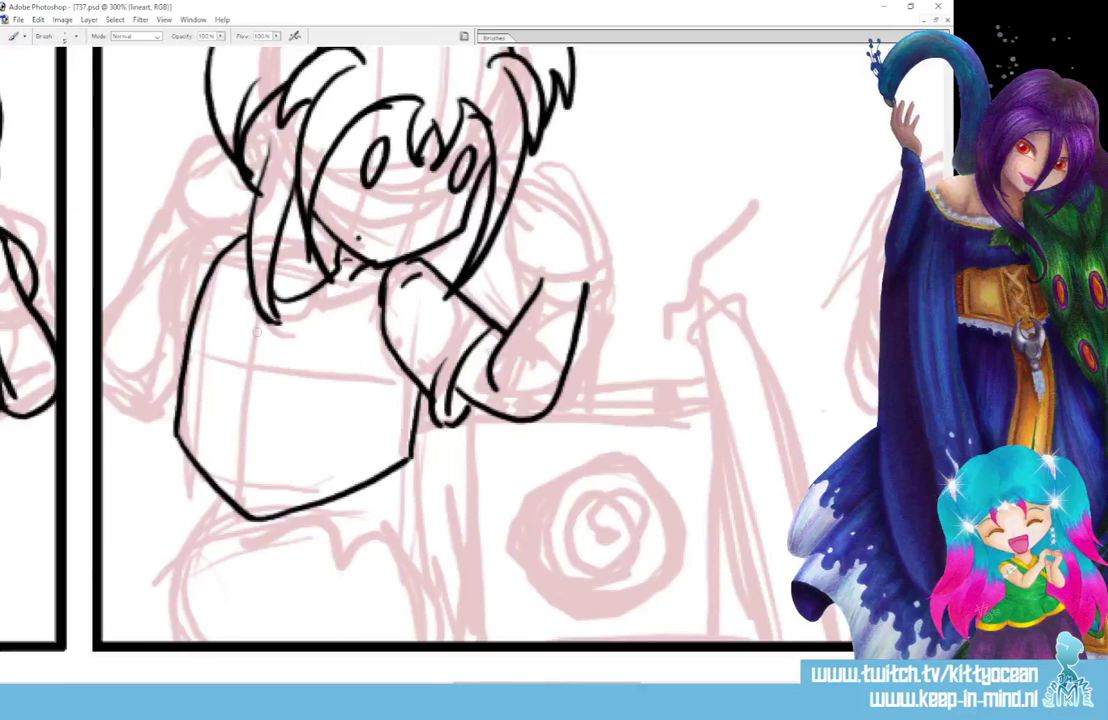
{"action": "mouse_move", "coordinate": [247, 320]}
{"action": "left_mouse_down"}
{"action": "mouse_move", "coordinate": [224, 390]}
{"action": "mouse_move", "coordinate": [238, 418]}
{"action": "mouse_move", "coordinate": [270, 415]}
{"action": "mouse_move", "coordinate": [281, 392]}
{"action": "mouse_move", "coordinate": [255, 348]}
{"action": "left_mouse_up"}
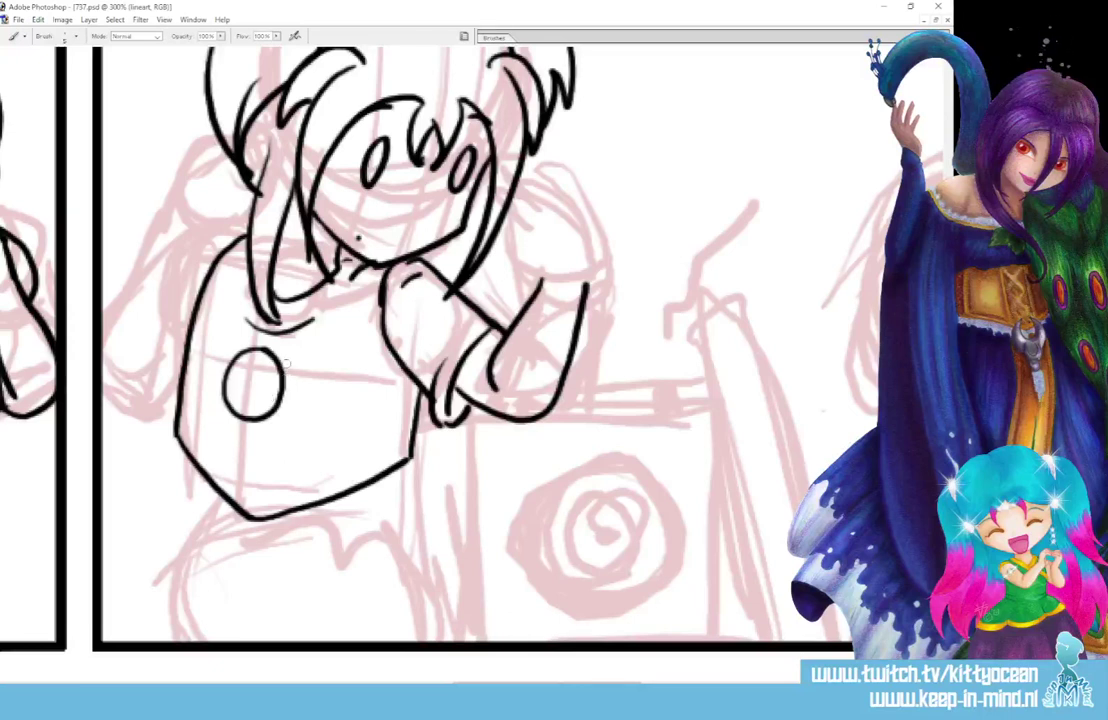
Try a skull design on the round emblem, with bone ends on both sides and hollow eyes and nose
{"action": "left_click_drag", "start_coordinate": [284, 376], "coordinate": [308, 378]}
{"action": "left_click_drag", "start_coordinate": [212, 348], "coordinate": [226, 366]}
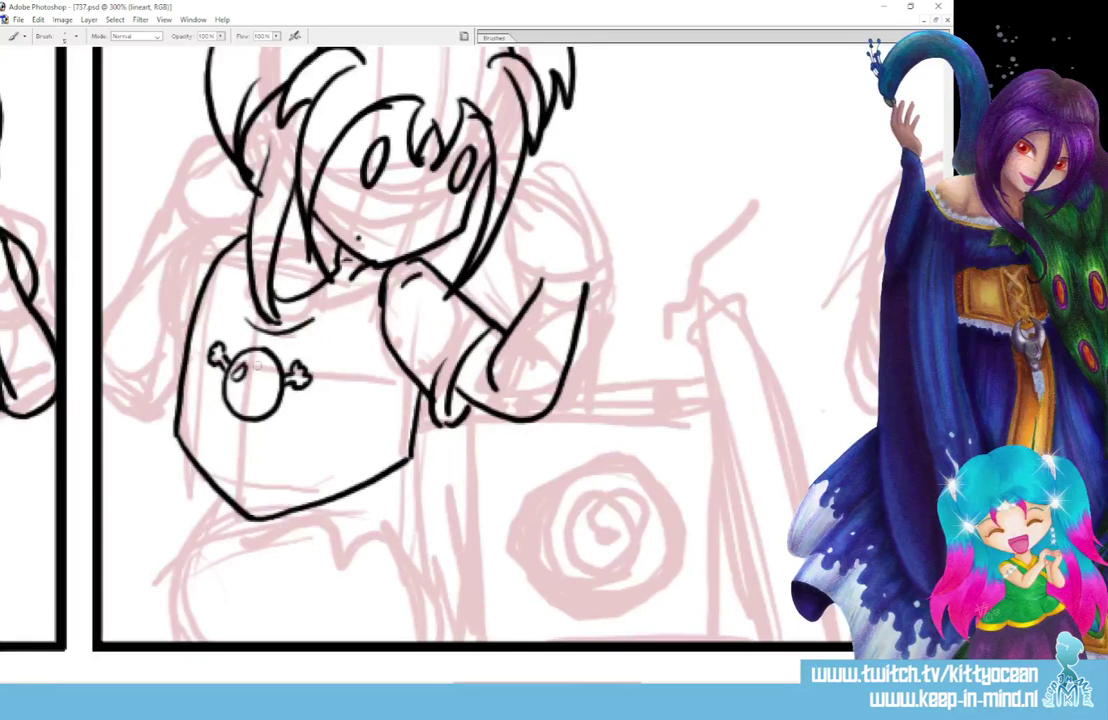
{"action": "left_click_drag", "start_coordinate": [260, 366], "coordinate": [270, 380]}
{"action": "left_click_drag", "start_coordinate": [245, 402], "coordinate": [256, 402]}
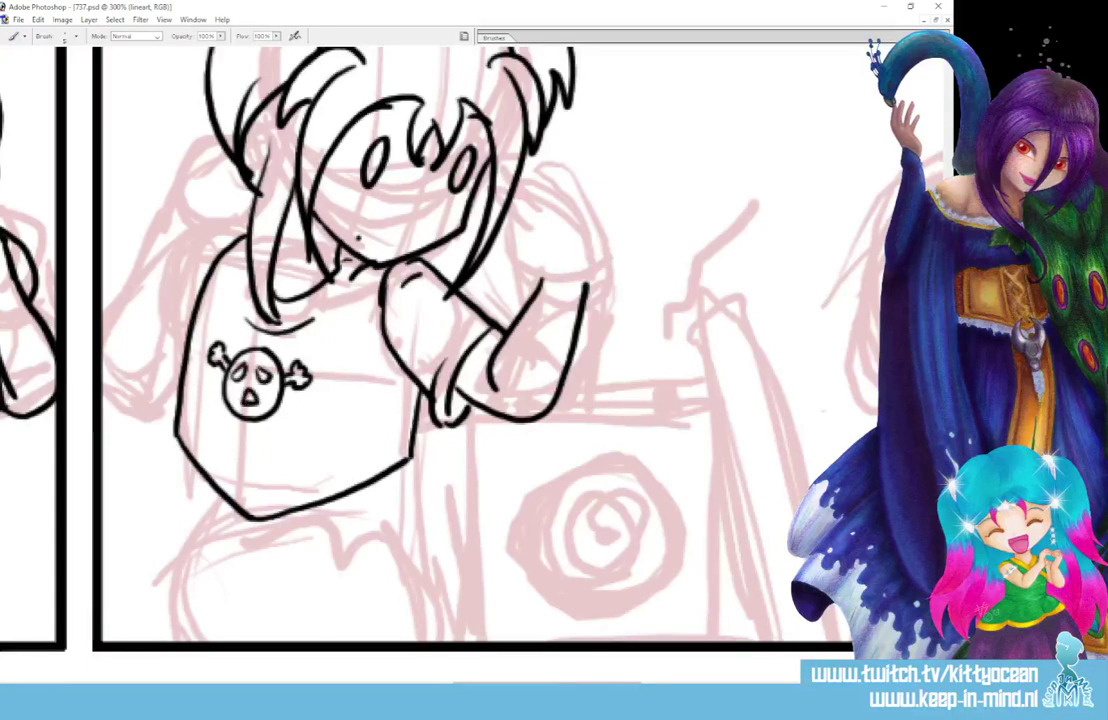
{"action": "key", "text": "ctrl+z"}
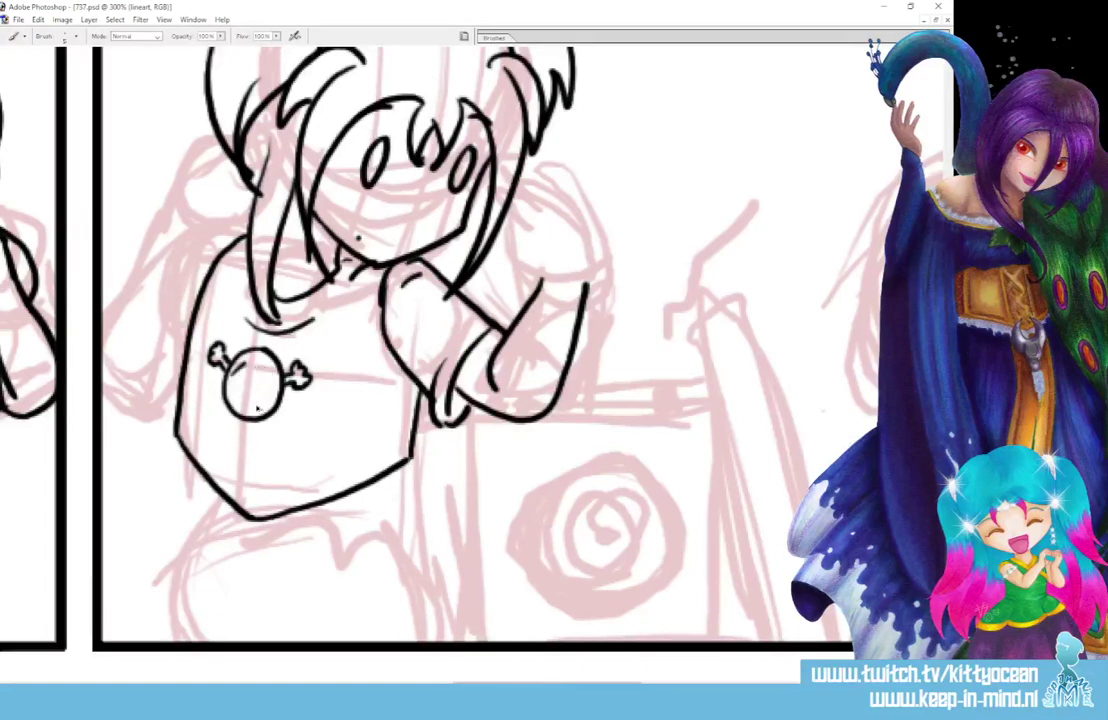
Ink squeezed-shut eyes and a downturned open mouth on the emblem, and erase the bone ends beside it
{"action": "mouse_move", "coordinate": [264, 372]}
{"action": "left_mouse_down"}
{"action": "mouse_move", "coordinate": [237, 368]}
{"action": "mouse_move", "coordinate": [236, 383]}
{"action": "mouse_move", "coordinate": [270, 382]}
{"action": "mouse_move", "coordinate": [251, 403]}
{"action": "left_mouse_up"}
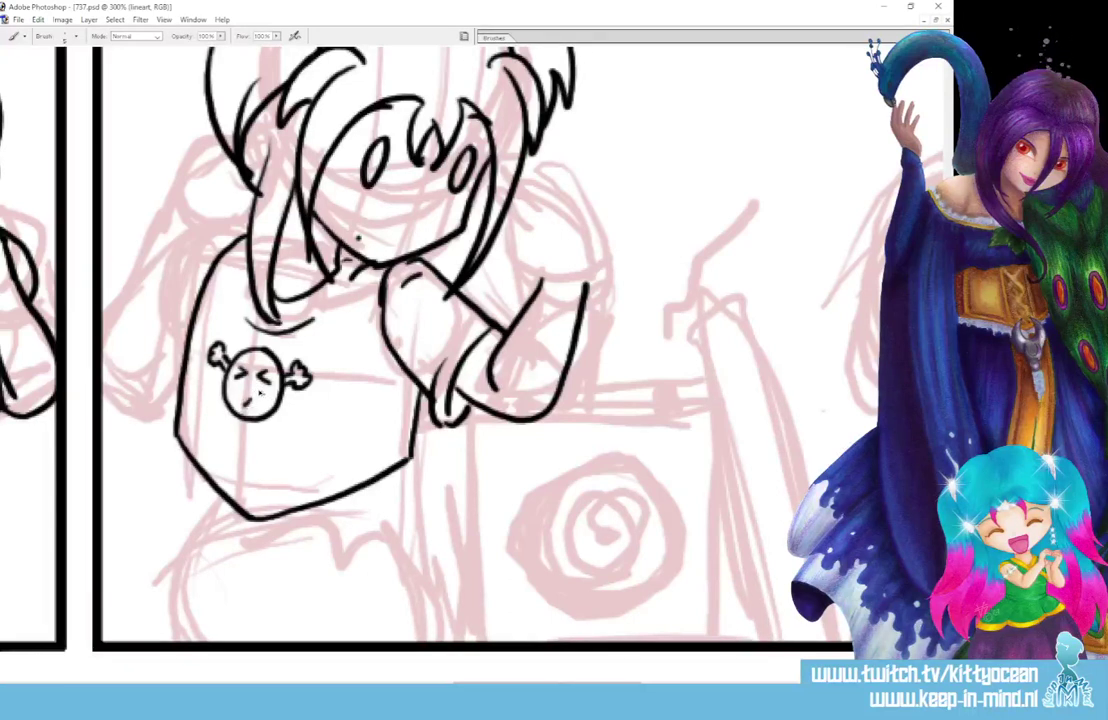
{"action": "key", "text": "ctrl+alt+z"}
{"action": "key", "text": "ctrl+alt+z"}
{"action": "key", "text": "ctrl+alt+z"}
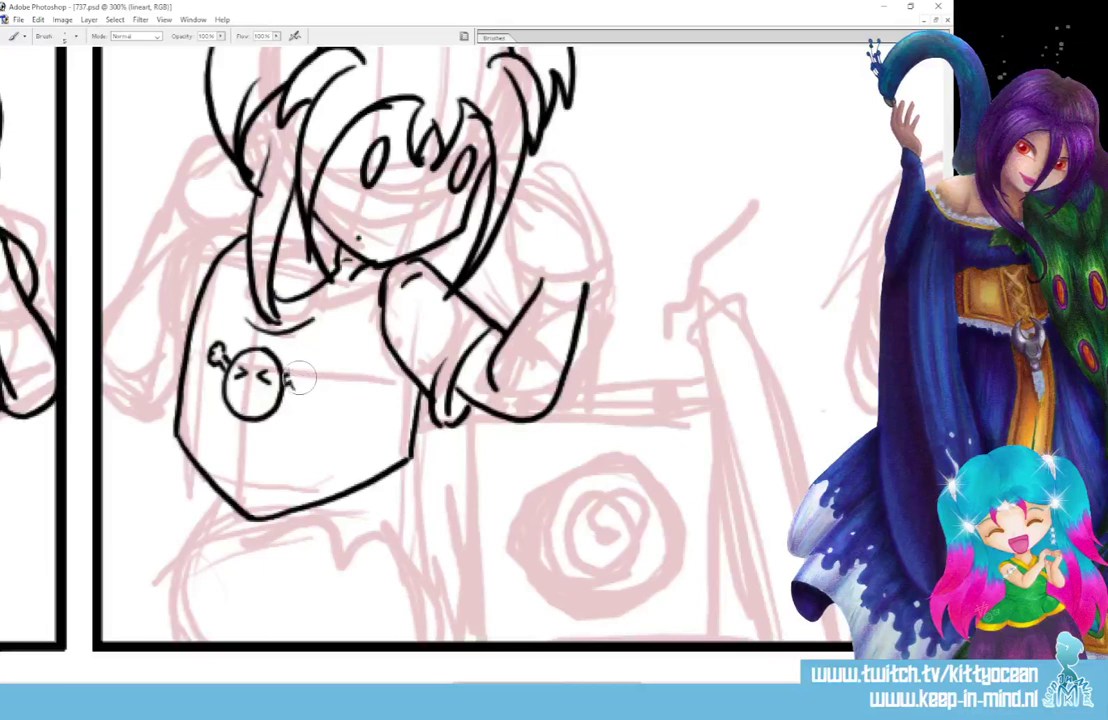
{"action": "left_click_drag", "start_coordinate": [300, 378], "coordinate": [288, 380]}
{"action": "left_click_drag", "start_coordinate": [216, 350], "coordinate": [213, 372]}
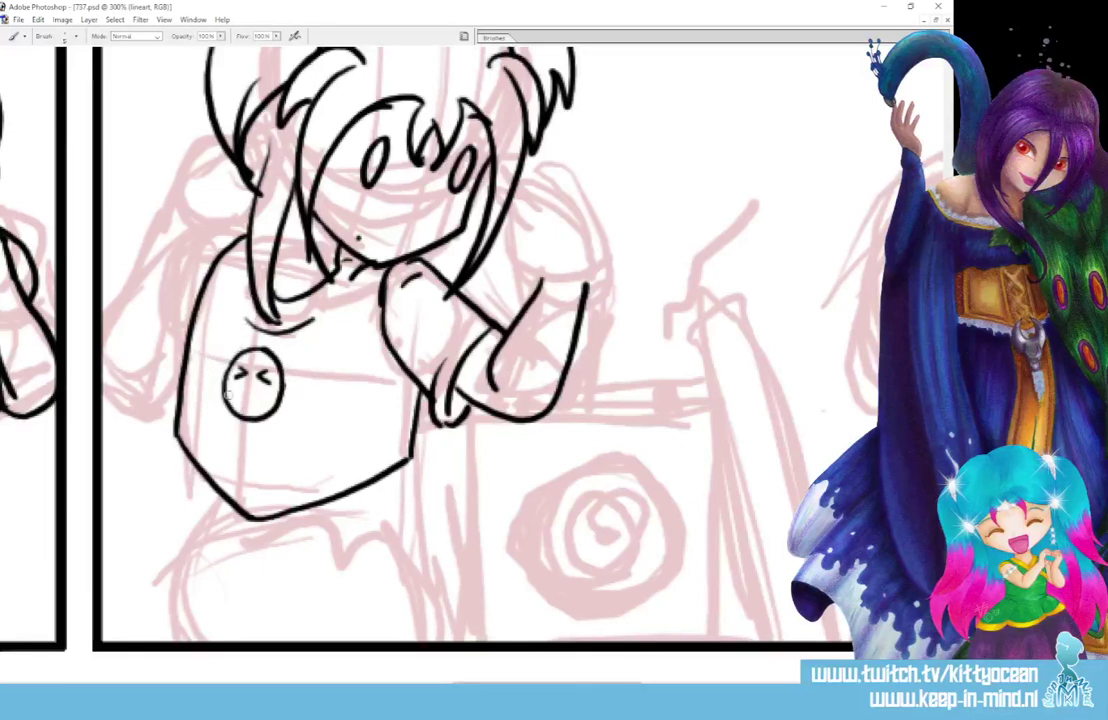
{"action": "mouse_move", "coordinate": [238, 410]}
{"action": "left_mouse_down"}
{"action": "mouse_move", "coordinate": [264, 393]}
{"action": "mouse_move", "coordinate": [268, 410]}
{"action": "left_mouse_up"}
Ink the other arm raised beside the panel border, with its bent elbow, sleeve edge and fingers reaching into the hair
{"action": "mouse_move", "coordinate": [207, 220]}
{"action": "left_mouse_down"}
{"action": "mouse_move", "coordinate": [250, 200]}
{"action": "mouse_move", "coordinate": [246, 160]}
{"action": "mouse_move", "coordinate": [253, 167]}
{"action": "mouse_move", "coordinate": [243, 183]}
{"action": "mouse_move", "coordinate": [174, 193]}
{"action": "left_mouse_up"}
{"action": "mouse_move", "coordinate": [248, 130]}
{"action": "left_mouse_down"}
{"action": "mouse_move", "coordinate": [236, 104]}
{"action": "mouse_move", "coordinate": [240, 147]}
{"action": "mouse_move", "coordinate": [221, 180]}
{"action": "left_mouse_up"}
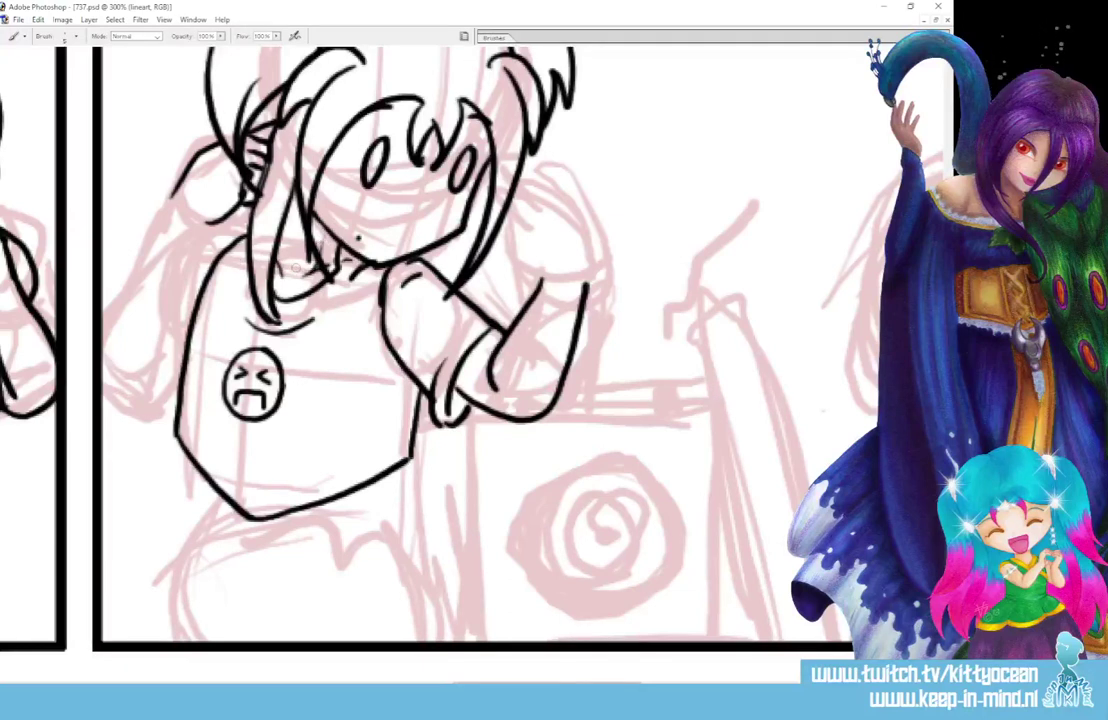
{"action": "left_click_drag", "start_coordinate": [178, 262], "coordinate": [152, 384]}
{"action": "left_click_drag", "start_coordinate": [190, 157], "coordinate": [145, 238]}
{"action": "left_click_drag", "start_coordinate": [100, 347], "coordinate": [160, 378]}
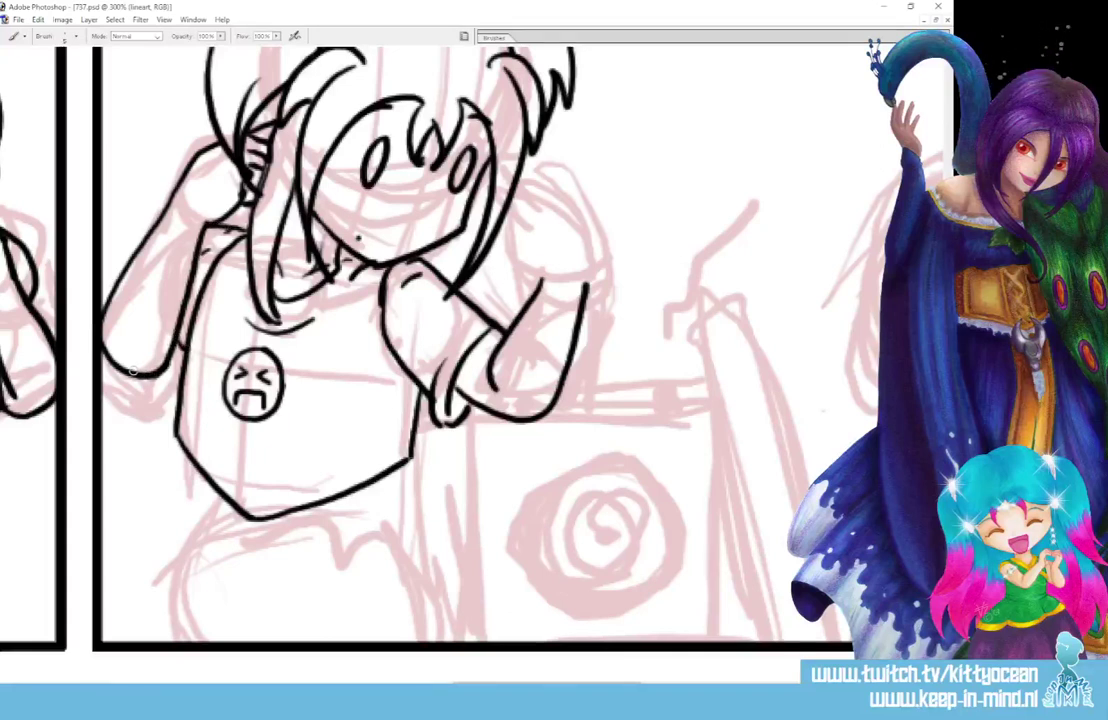
{"action": "left_click_drag", "start_coordinate": [142, 377], "coordinate": [182, 354]}
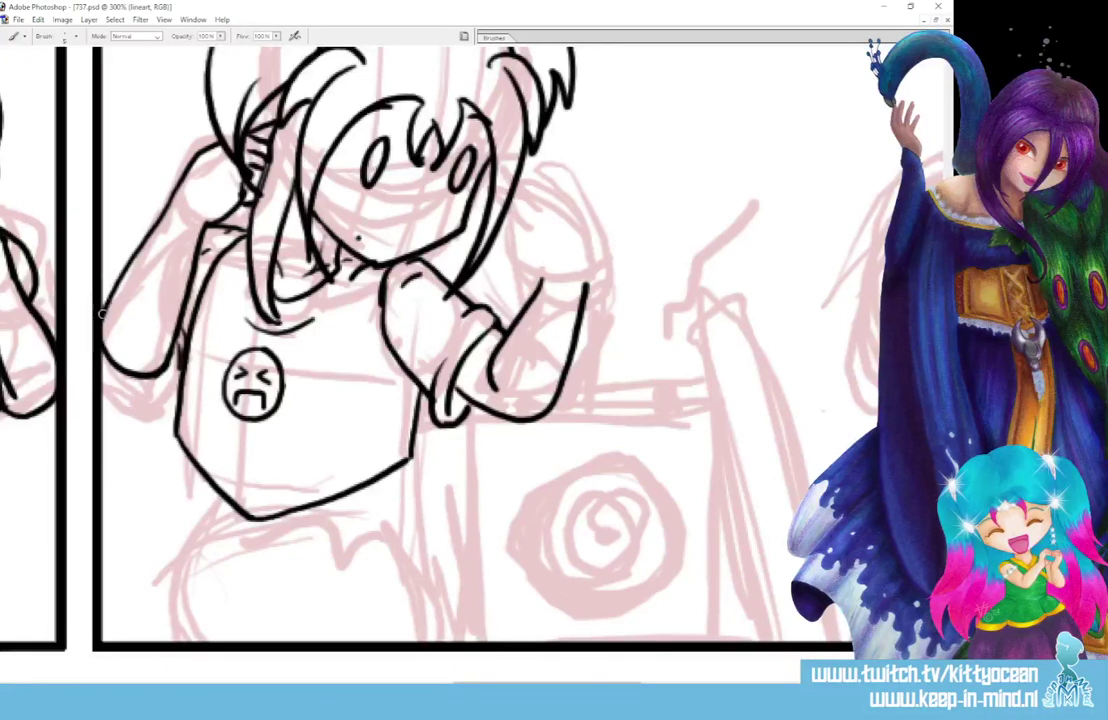
Ink the lowered elbow of the girl's one arm, the clenched fist and forearm of the other, and the hair lock beneath the fist
{"action": "left_click_drag", "start_coordinate": [140, 388], "coordinate": [164, 380]}
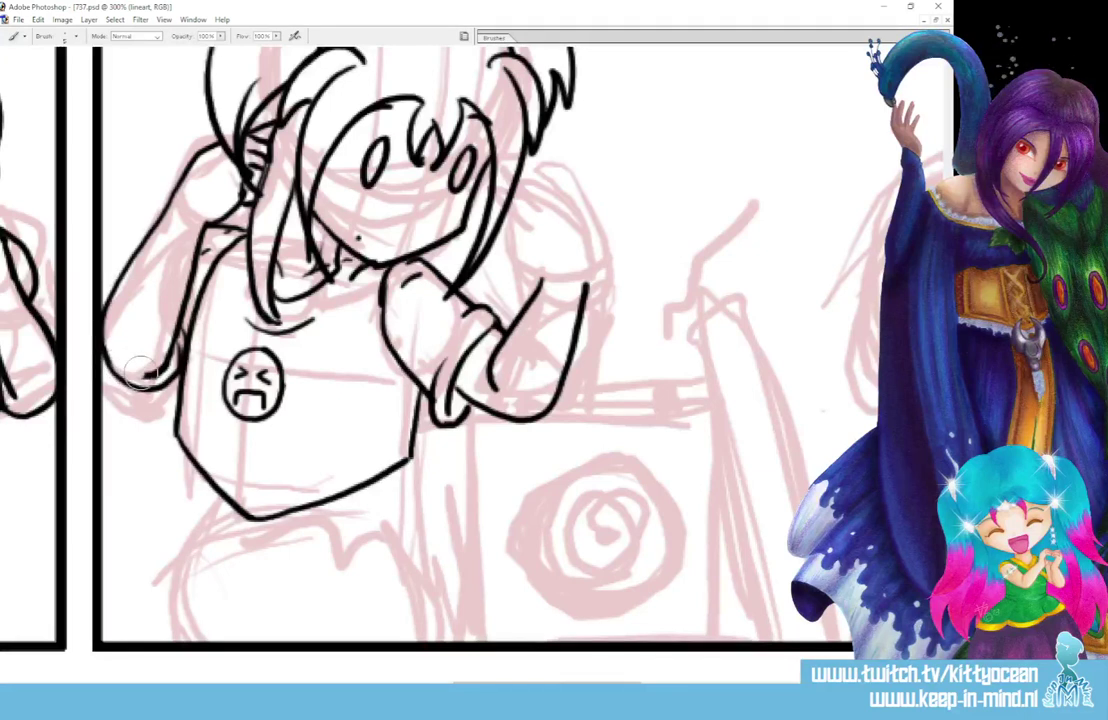
{"action": "left_click_drag", "start_coordinate": [132, 379], "coordinate": [104, 340]}
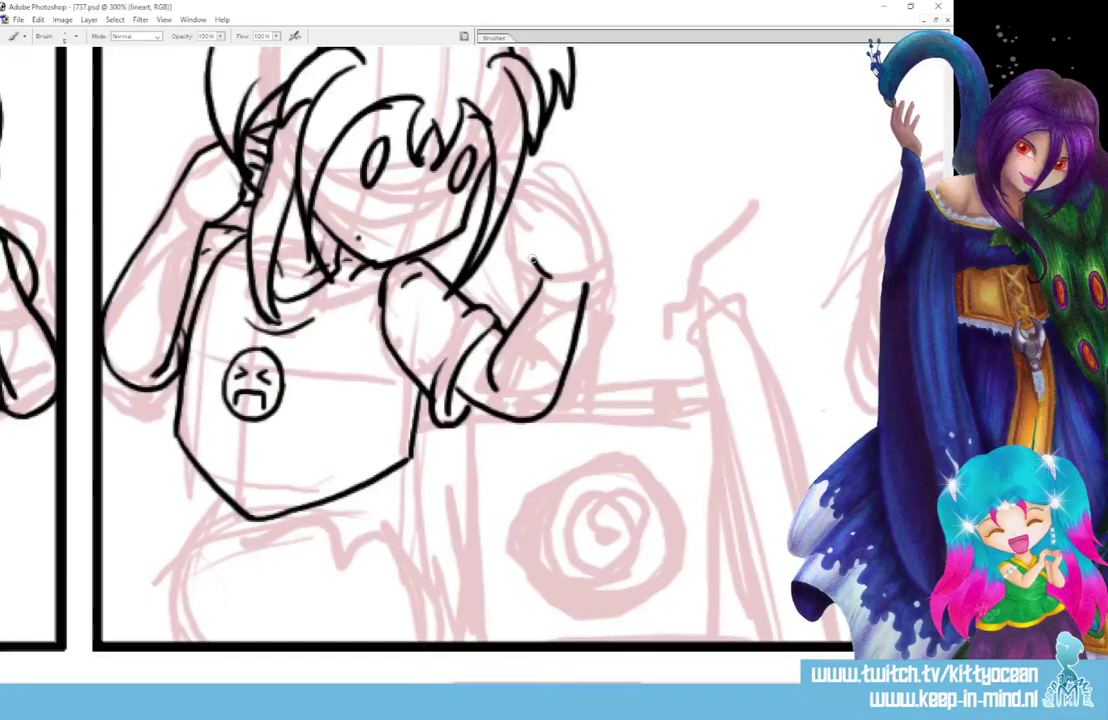
{"action": "left_click_drag", "start_coordinate": [533, 262], "coordinate": [529, 235]}
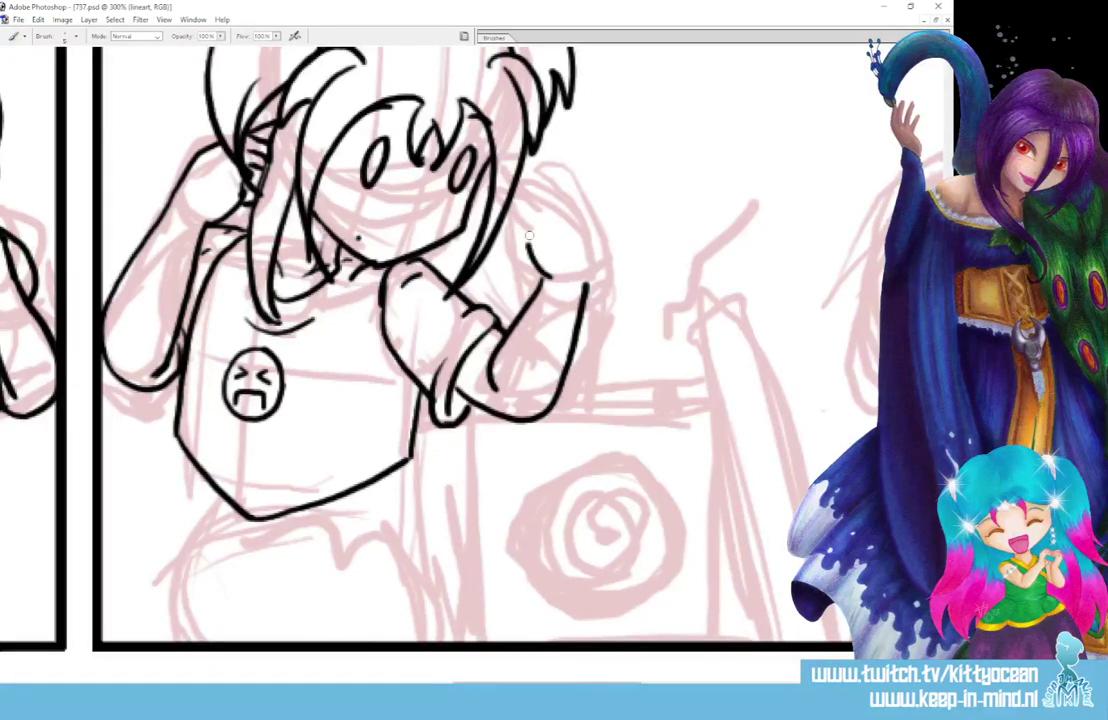
{"action": "left_click_drag", "start_coordinate": [508, 252], "coordinate": [524, 258]}
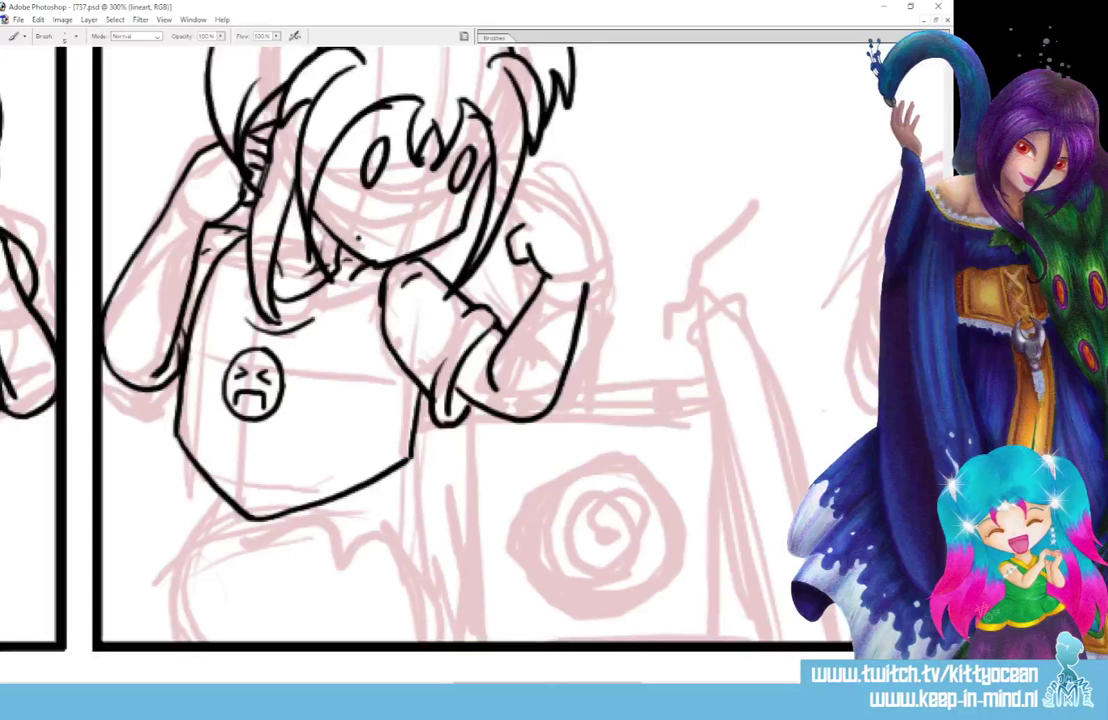
{"action": "left_click_drag", "start_coordinate": [522, 206], "coordinate": [545, 238]}
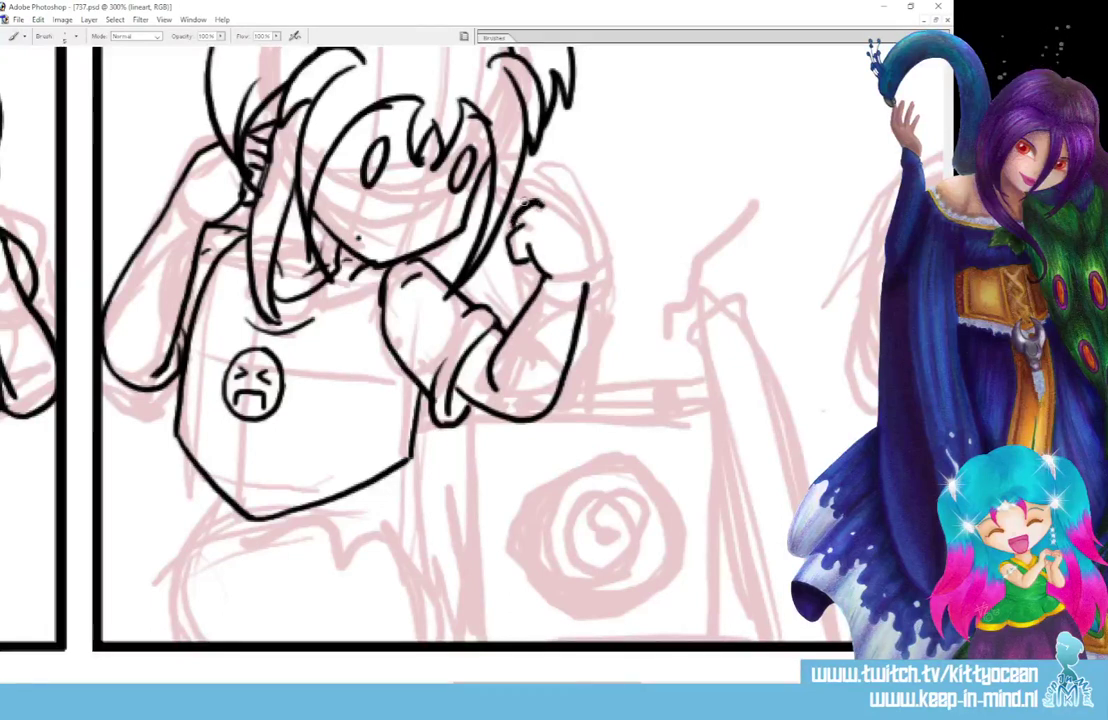
{"action": "mouse_move", "coordinate": [506, 250]}
{"action": "left_mouse_down"}
{"action": "mouse_move", "coordinate": [518, 216]}
{"action": "mouse_move", "coordinate": [562, 180]}
{"action": "left_mouse_up"}
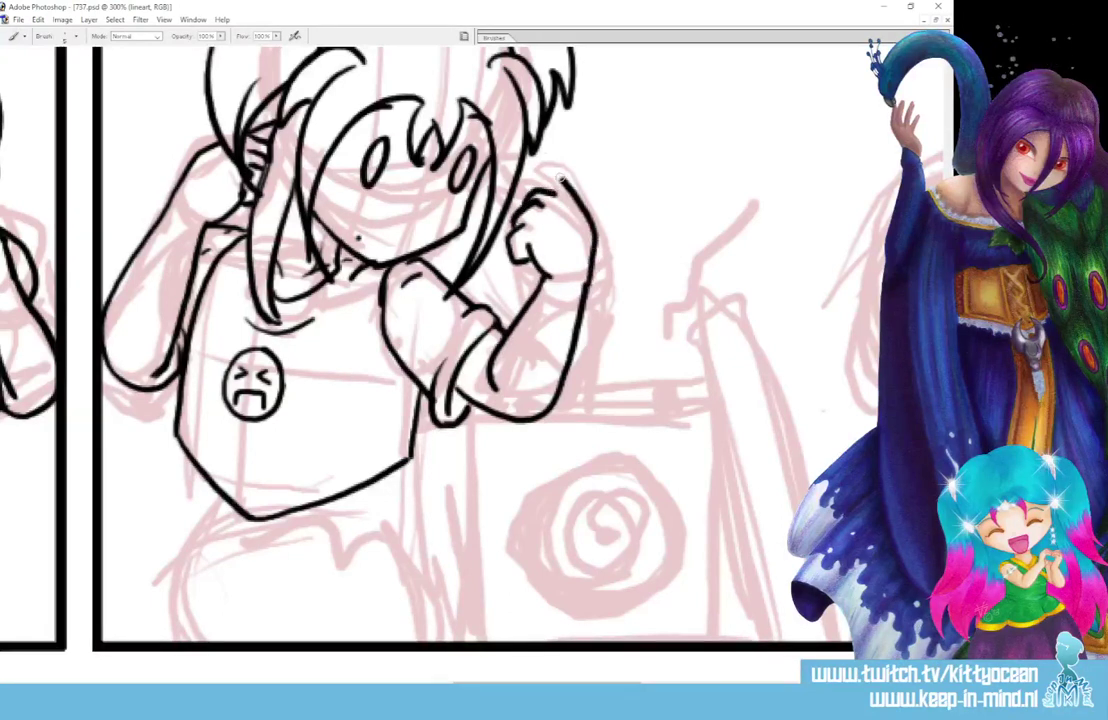
{"action": "left_click_drag", "start_coordinate": [533, 141], "coordinate": [565, 184]}
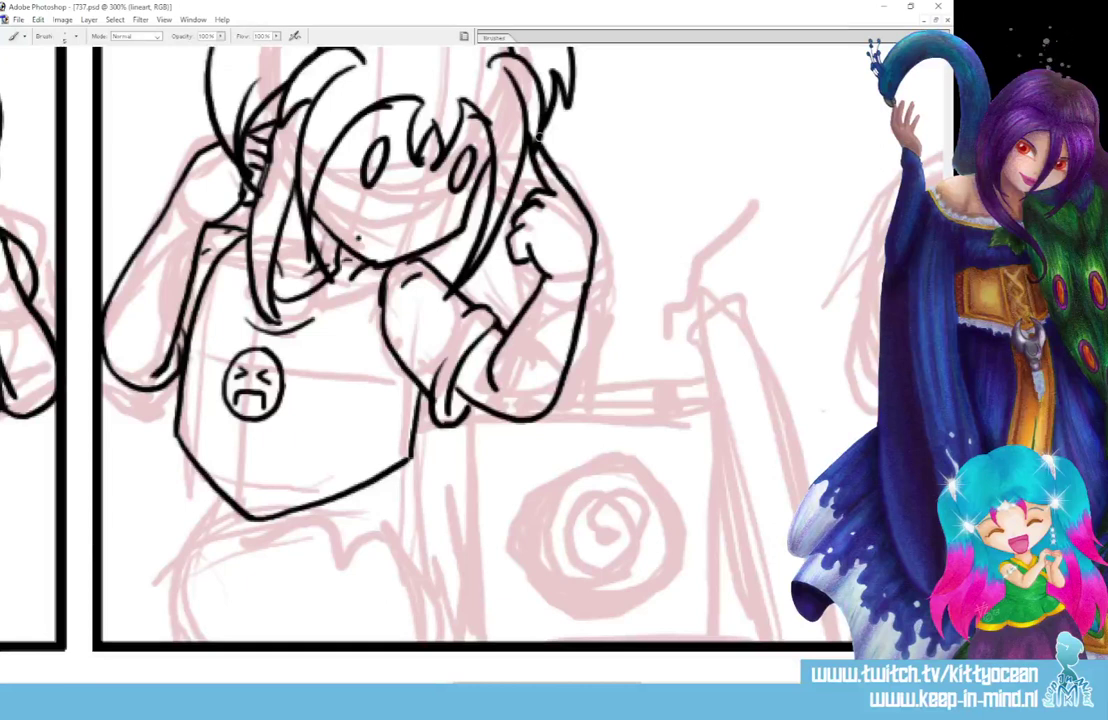
{"action": "left_click_drag", "start_coordinate": [445, 295], "coordinate": [482, 281]}
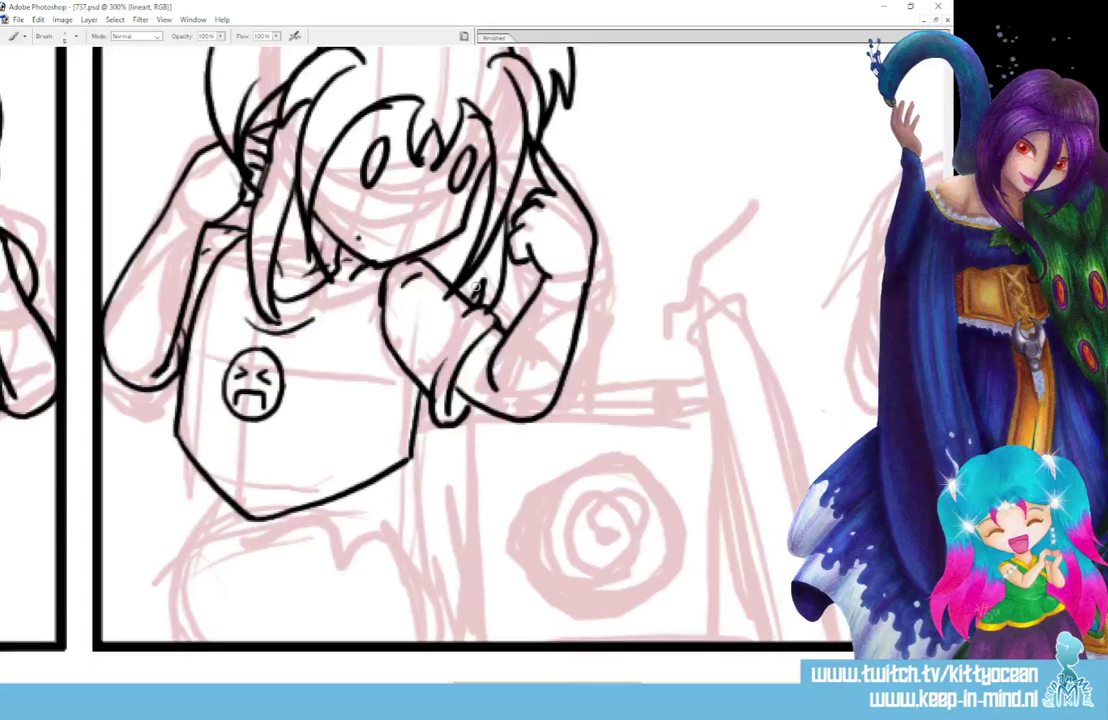
Ink the square speaker beside the girl with two concentric circles, a filled centre dot and a flat top plate with a black knob
{"action": "scroll", "coordinate": [477, 286], "scroll_direction": "down", "scroll_amount": 3}
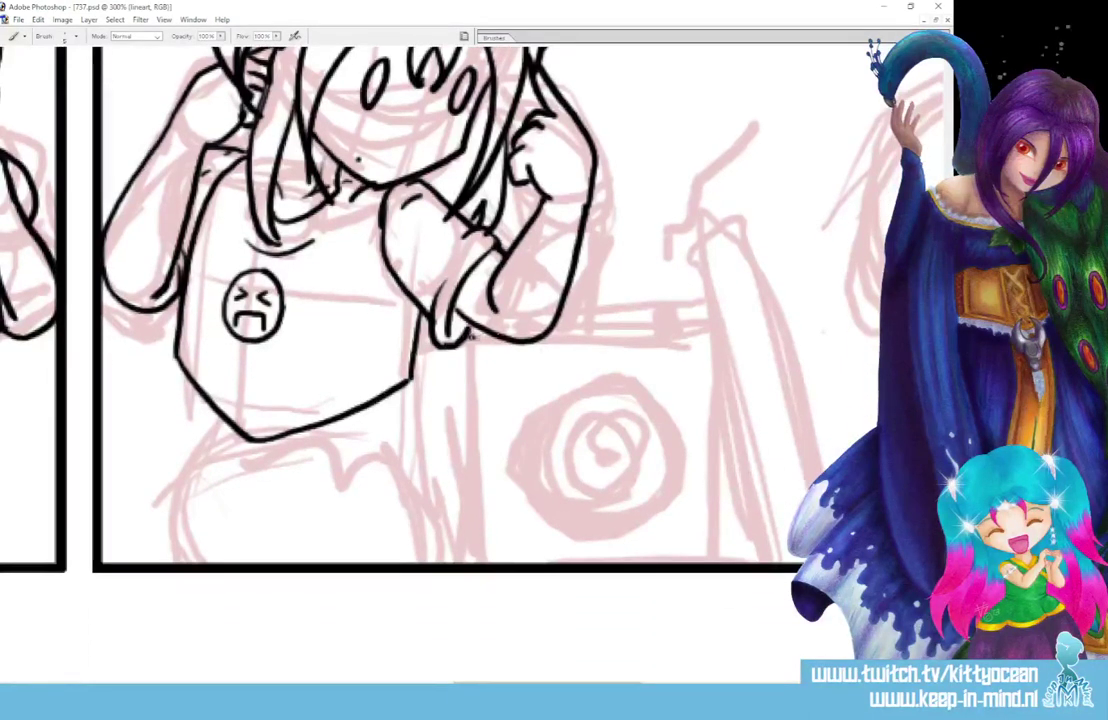
{"action": "mouse_move", "coordinate": [470, 340]}
{"action": "left_mouse_down"}
{"action": "mouse_move", "coordinate": [709, 323]}
{"action": "mouse_move", "coordinate": [700, 327]}
{"action": "mouse_move", "coordinate": [709, 420]}
{"action": "mouse_move", "coordinate": [468, 495]}
{"action": "mouse_move", "coordinate": [470, 578]}
{"action": "left_mouse_up"}
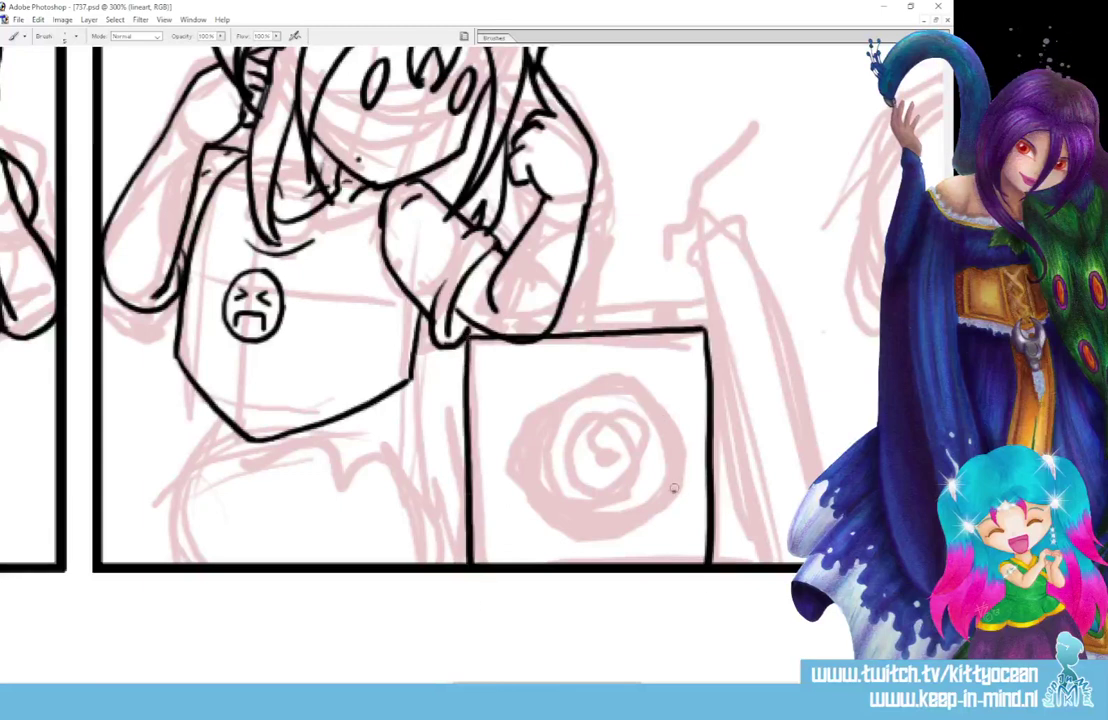
{"action": "mouse_move", "coordinate": [681, 490]}
{"action": "left_mouse_down"}
{"action": "mouse_move", "coordinate": [509, 497]}
{"action": "mouse_move", "coordinate": [682, 478]}
{"action": "left_mouse_up"}
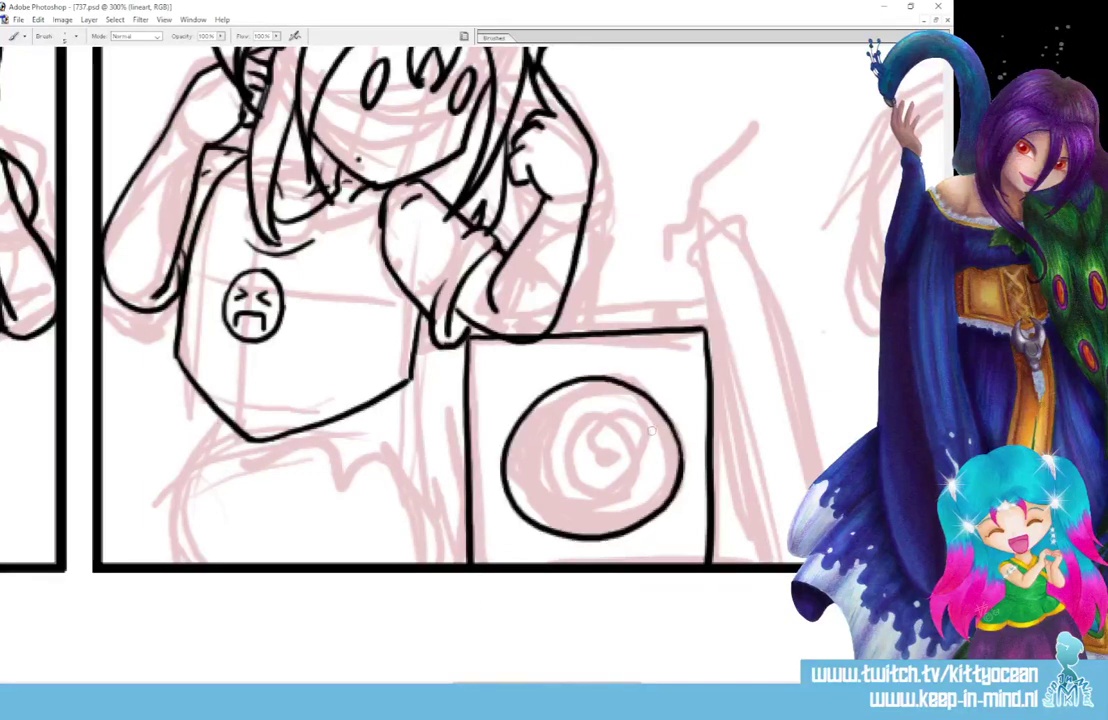
{"action": "mouse_move", "coordinate": [655, 408]}
{"action": "left_mouse_down"}
{"action": "mouse_move", "coordinate": [533, 484]}
{"action": "mouse_move", "coordinate": [655, 410]}
{"action": "left_mouse_up"}
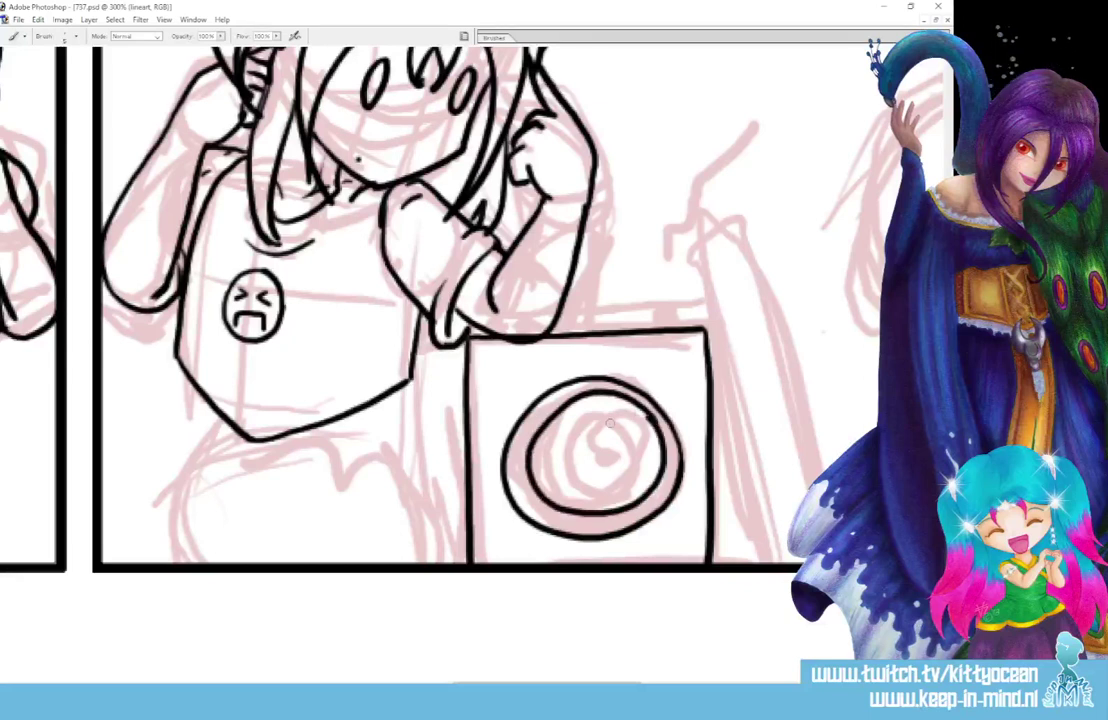
{"action": "left_click_drag", "start_coordinate": [598, 440], "coordinate": [596, 446]}
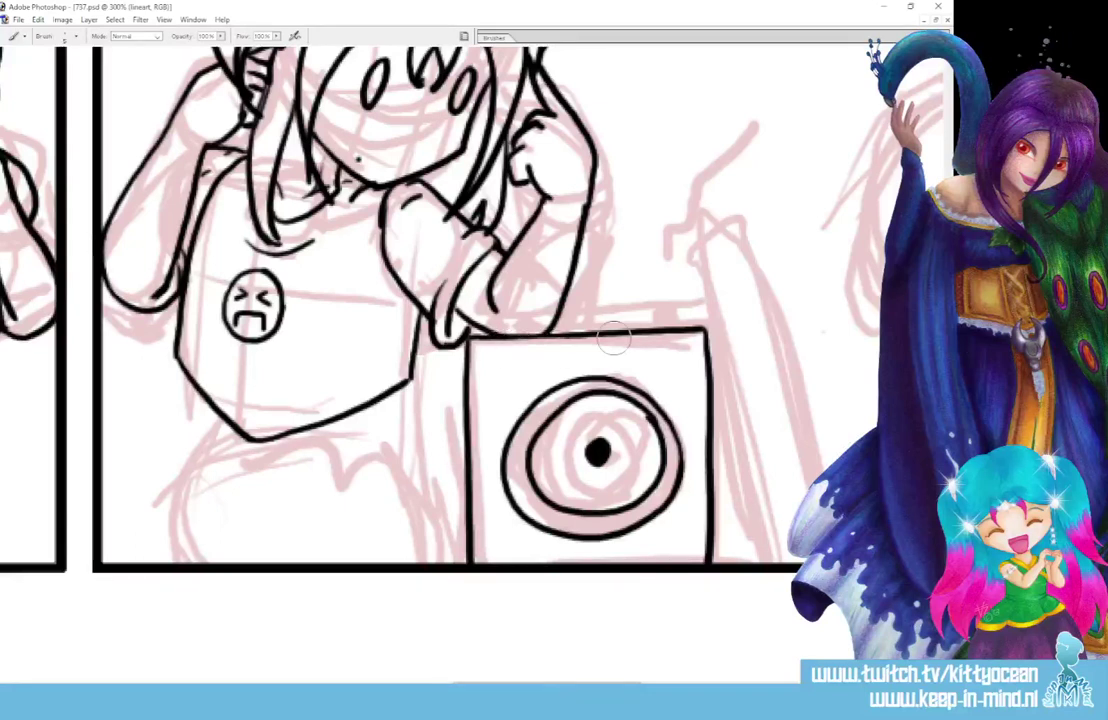
{"action": "mouse_move", "coordinate": [541, 332]}
{"action": "left_mouse_down"}
{"action": "mouse_move", "coordinate": [598, 318]}
{"action": "mouse_move", "coordinate": [668, 318]}
{"action": "mouse_move", "coordinate": [664, 326]}
{"action": "left_mouse_up"}
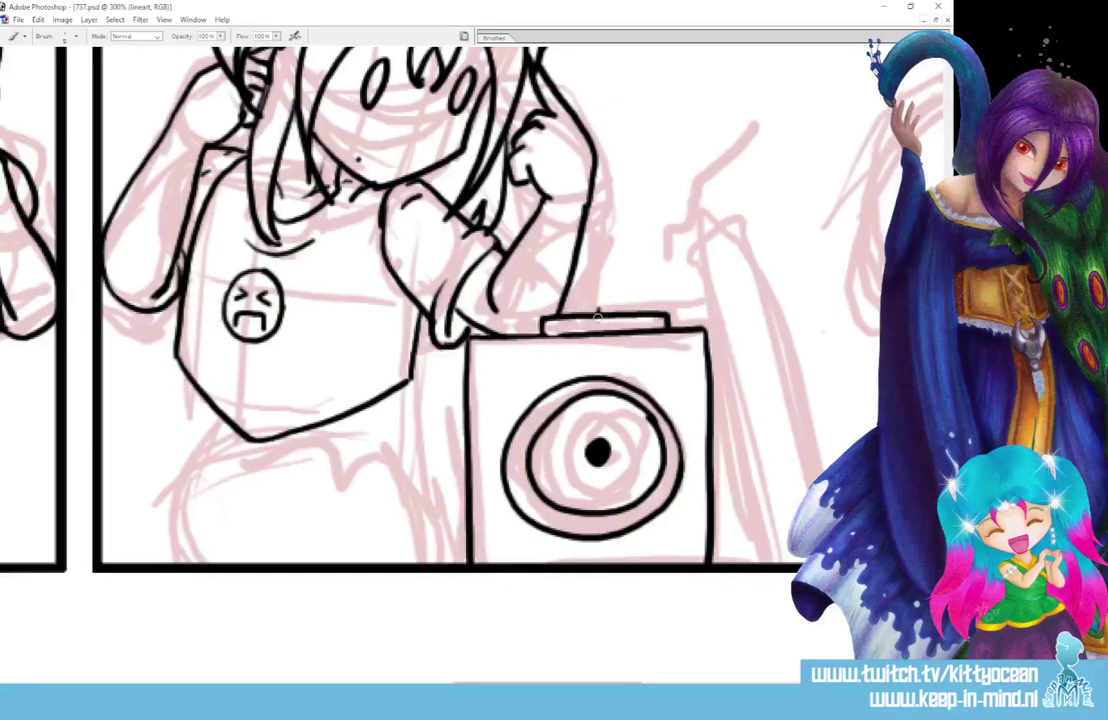
{"action": "mouse_move", "coordinate": [602, 308]}
{"action": "left_mouse_down"}
{"action": "mouse_move", "coordinate": [603, 330]}
{"action": "mouse_move", "coordinate": [613, 308]}
{"action": "left_mouse_up"}
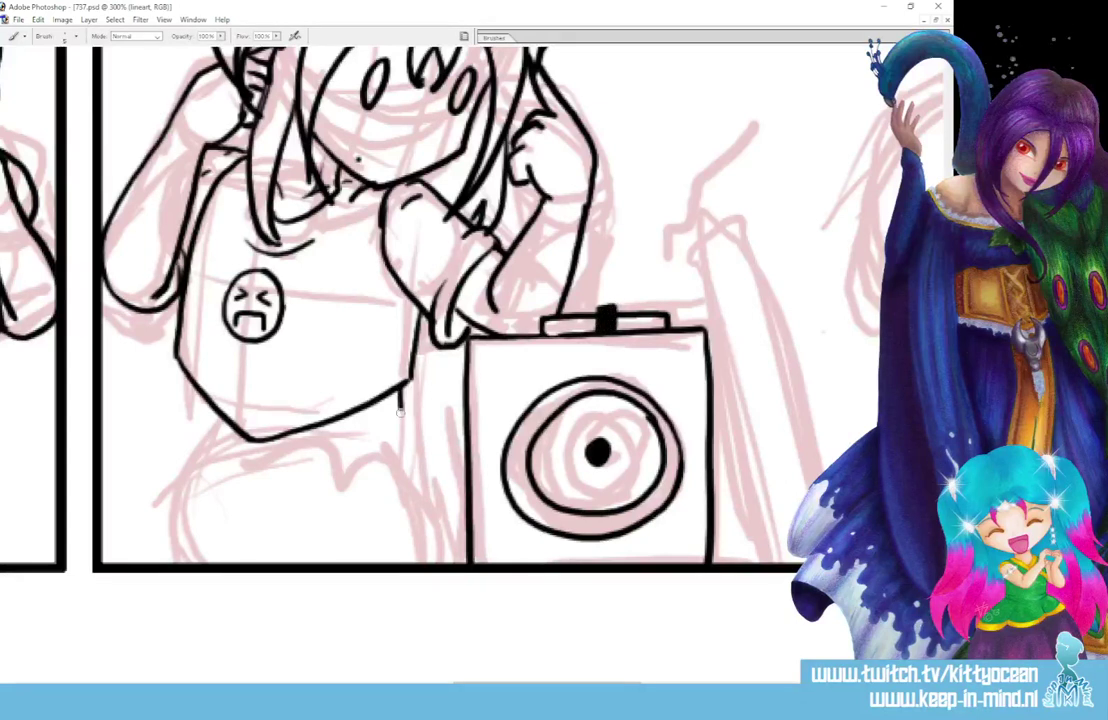
Ink the girl's waist and flared lower body down to the panel border, plus the slanted rounded post beside the speaker
{"action": "mouse_move", "coordinate": [400, 420]}
{"action": "left_mouse_down"}
{"action": "mouse_move", "coordinate": [463, 552]}
{"action": "mouse_move", "coordinate": [400, 444]}
{"action": "left_mouse_up"}
{"action": "mouse_move", "coordinate": [186, 428]}
{"action": "left_mouse_down"}
{"action": "mouse_move", "coordinate": [205, 435]}
{"action": "mouse_move", "coordinate": [160, 560]}
{"action": "left_mouse_up"}
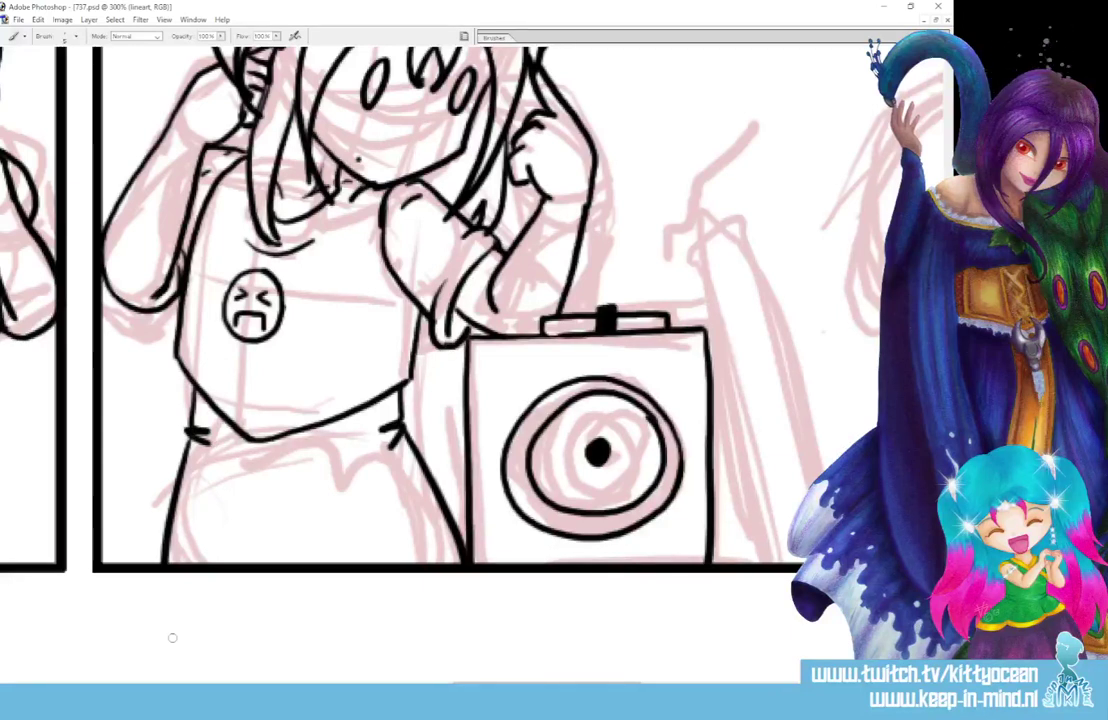
{"action": "scroll", "coordinate": [381, 569], "scroll_direction": "right", "scroll_amount": 5}
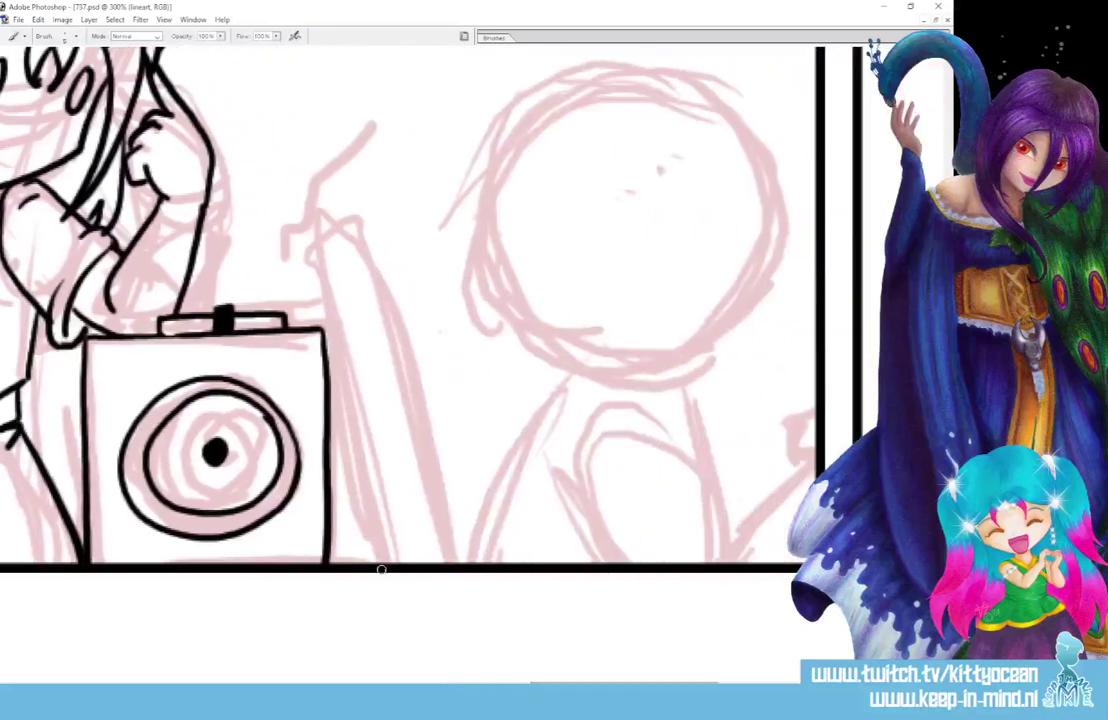
{"action": "mouse_move", "coordinate": [381, 569]}
{"action": "left_mouse_down"}
{"action": "mouse_move", "coordinate": [340, 370]}
{"action": "mouse_move", "coordinate": [302, 265]}
{"action": "mouse_move", "coordinate": [308, 230]}
{"action": "mouse_move", "coordinate": [337, 217]}
{"action": "mouse_move", "coordinate": [411, 368]}
{"action": "mouse_move", "coordinate": [458, 564]}
{"action": "left_mouse_up"}
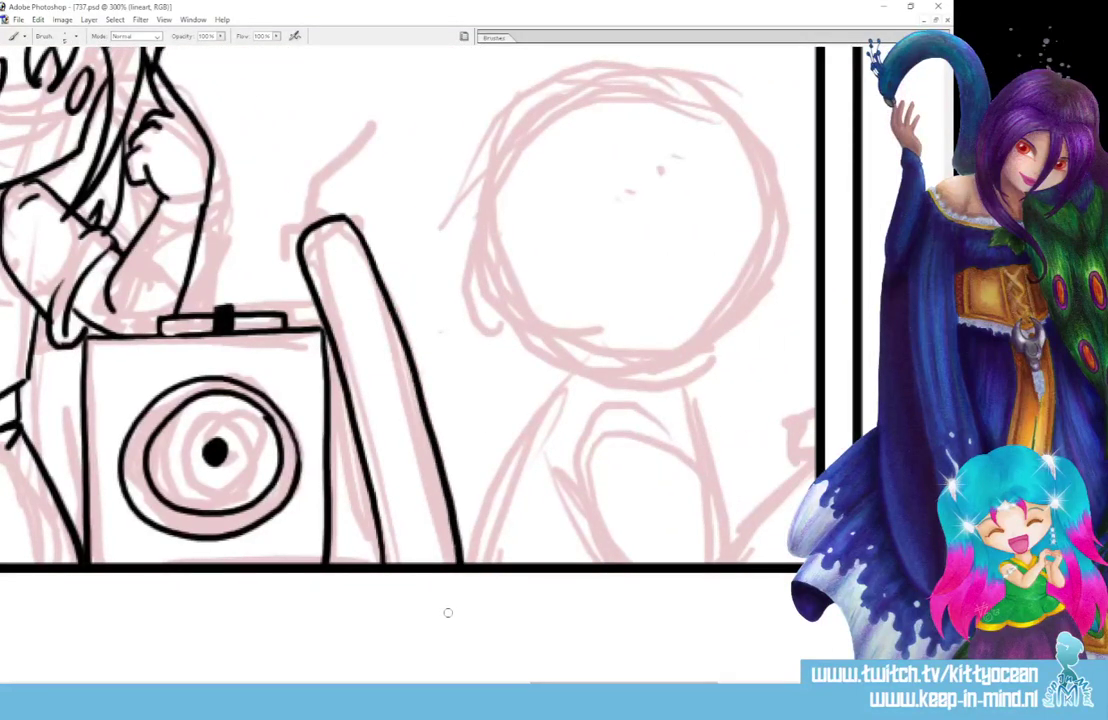
Add small zigzag vibration marks in the four corners of the speaker front around its circle
{"action": "mouse_move", "coordinate": [276, 379]}
{"action": "left_mouse_down"}
{"action": "mouse_move", "coordinate": [305, 359]}
{"action": "mouse_move", "coordinate": [311, 396]}
{"action": "left_mouse_up"}
{"action": "mouse_move", "coordinate": [292, 524]}
{"action": "left_mouse_down"}
{"action": "mouse_move", "coordinate": [300, 548]}
{"action": "mouse_move", "coordinate": [264, 557]}
{"action": "left_mouse_up"}
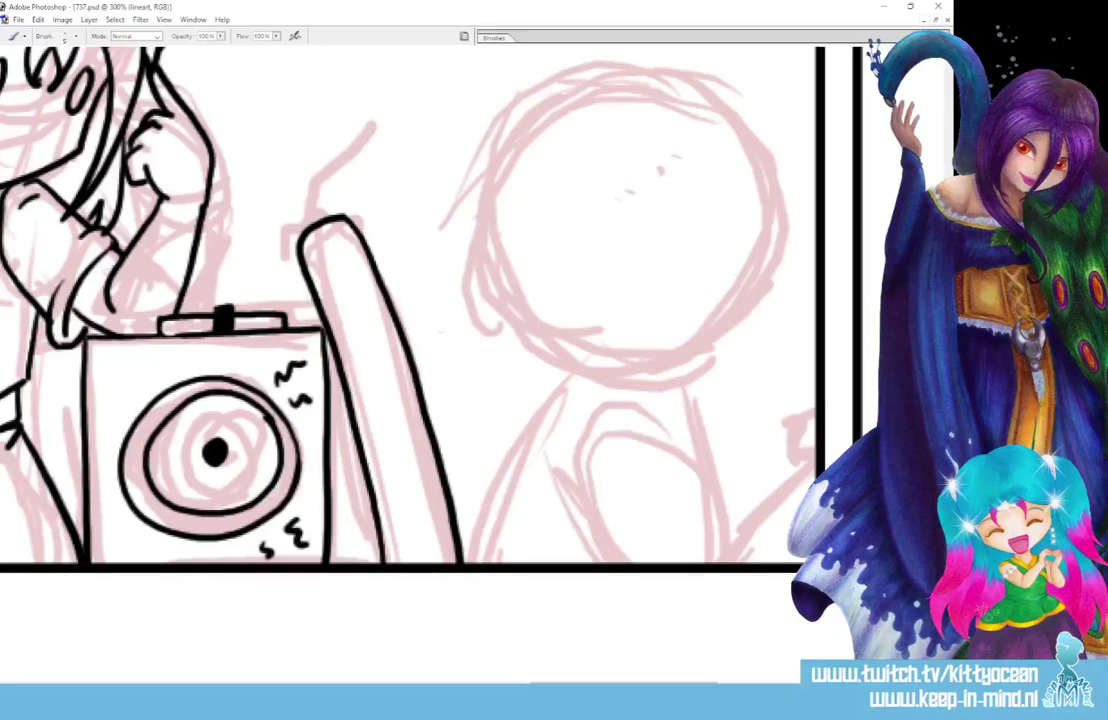
{"action": "left_click_drag", "start_coordinate": [134, 521], "coordinate": [103, 541]}
{"action": "left_click_drag", "start_coordinate": [104, 376], "coordinate": [111, 397]}
{"action": "left_click_drag", "start_coordinate": [127, 388], "coordinate": [132, 395]}
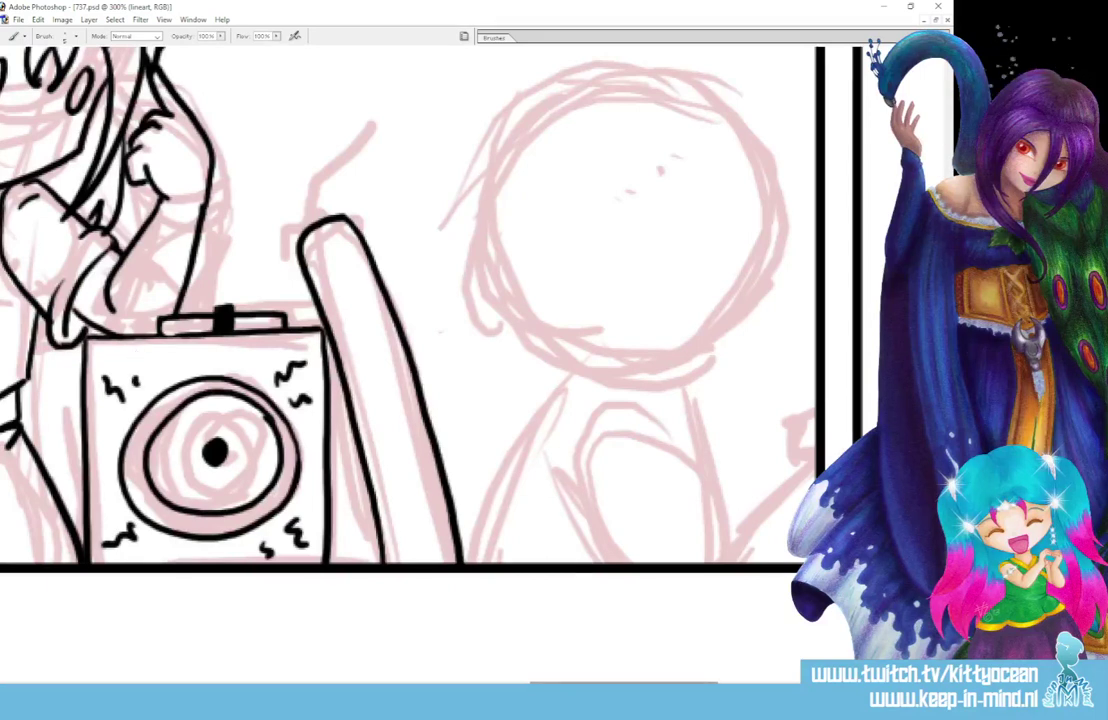
Ink the second figure's round head, sloping back, chest line, upper arm and the forearm reaching to the panel border
{"action": "scroll", "coordinate": [628, 650], "scroll_direction": "right", "scroll_amount": 5}
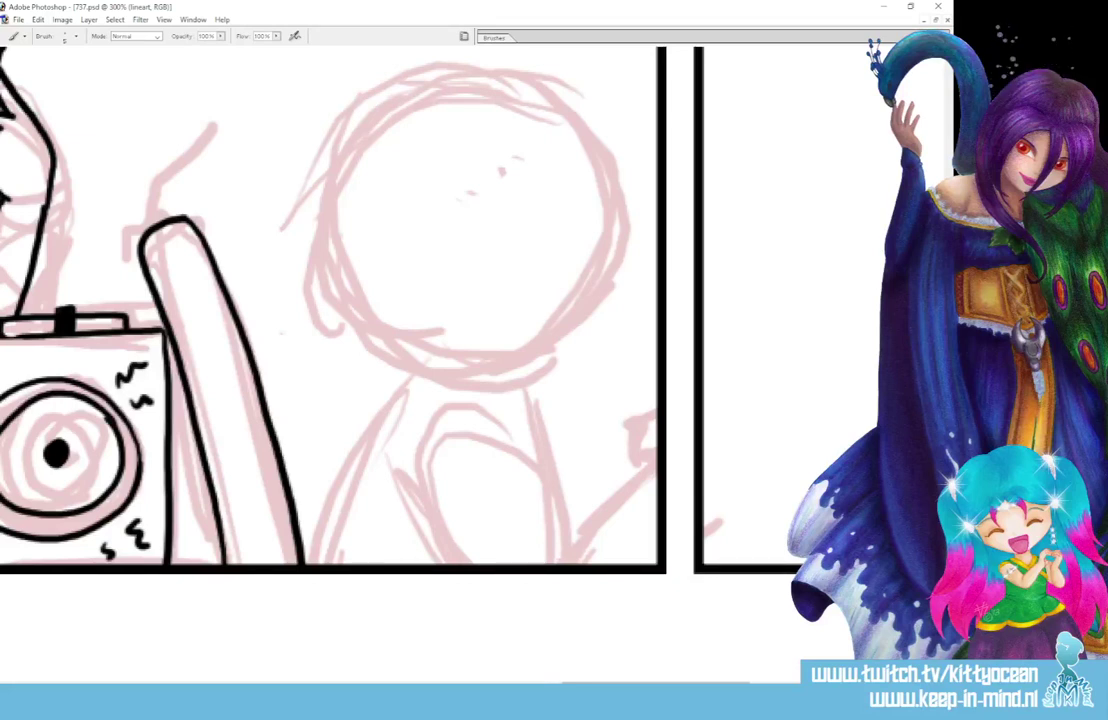
{"action": "mouse_move", "coordinate": [494, 370]}
{"action": "left_mouse_down"}
{"action": "mouse_move", "coordinate": [552, 346]}
{"action": "mouse_move", "coordinate": [607, 284]}
{"action": "mouse_move", "coordinate": [600, 150]}
{"action": "mouse_move", "coordinate": [520, 90]}
{"action": "mouse_move", "coordinate": [425, 85]}
{"action": "mouse_move", "coordinate": [348, 208]}
{"action": "mouse_move", "coordinate": [362, 292]}
{"action": "mouse_move", "coordinate": [440, 360]}
{"action": "left_mouse_up"}
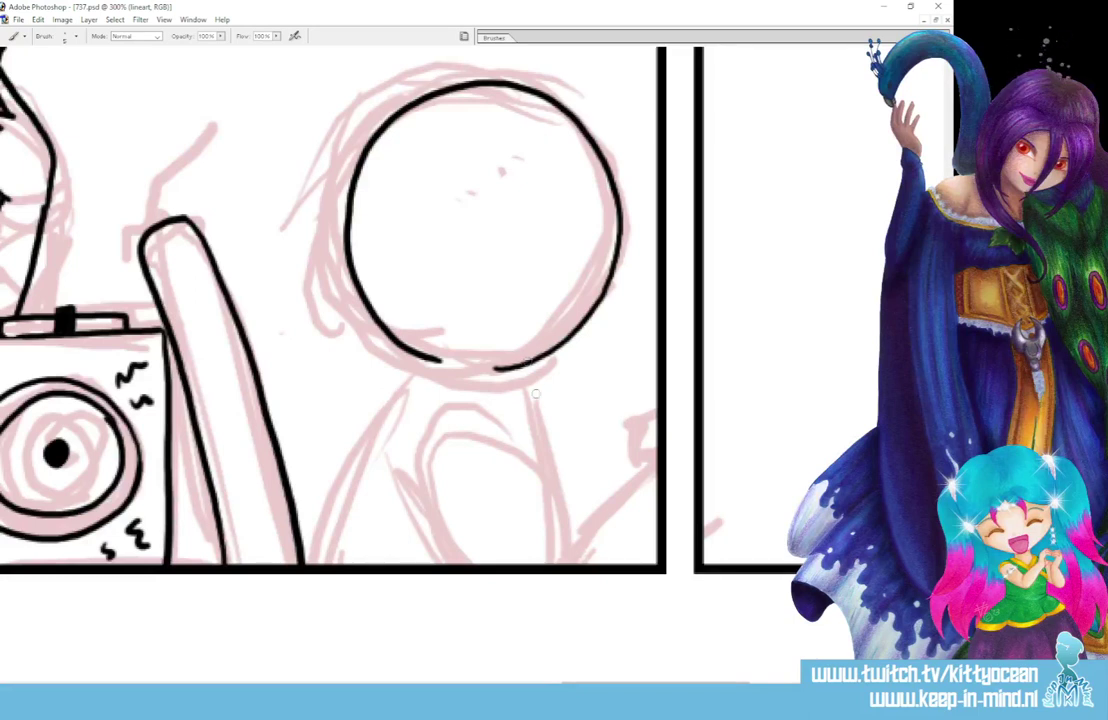
{"action": "mouse_move", "coordinate": [476, 413]}
{"action": "left_mouse_down"}
{"action": "mouse_move", "coordinate": [540, 483]}
{"action": "mouse_move", "coordinate": [575, 563]}
{"action": "left_mouse_up"}
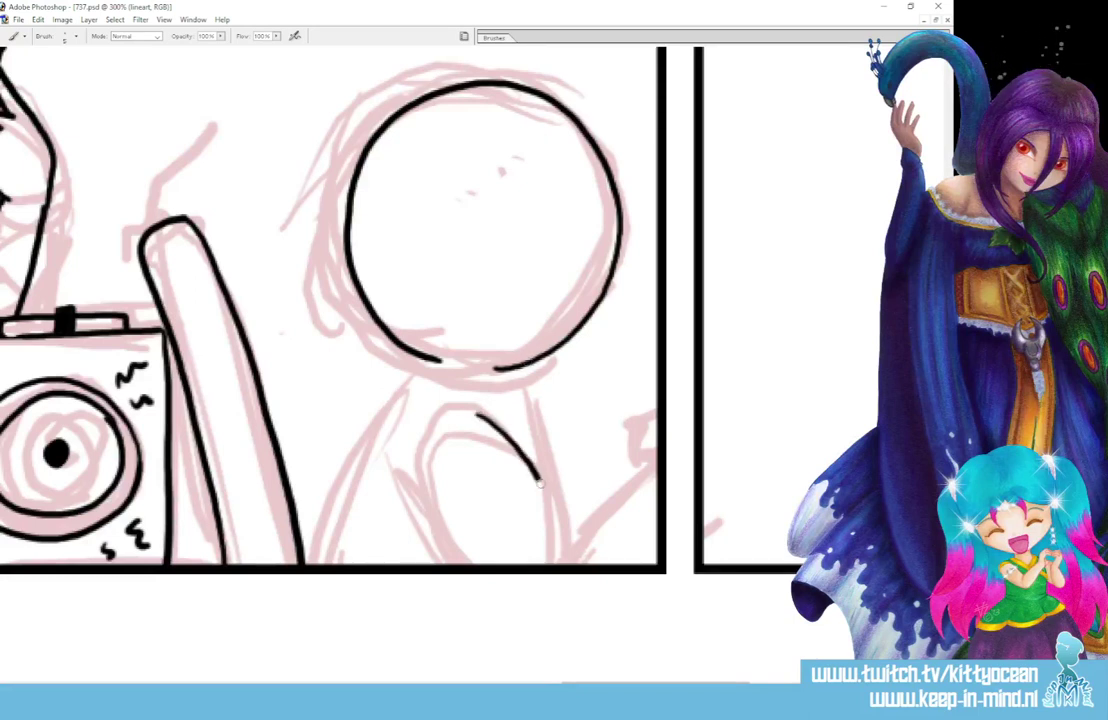
{"action": "mouse_move", "coordinate": [478, 414]}
{"action": "left_mouse_down"}
{"action": "mouse_move", "coordinate": [439, 436]}
{"action": "mouse_move", "coordinate": [459, 568]}
{"action": "left_mouse_up"}
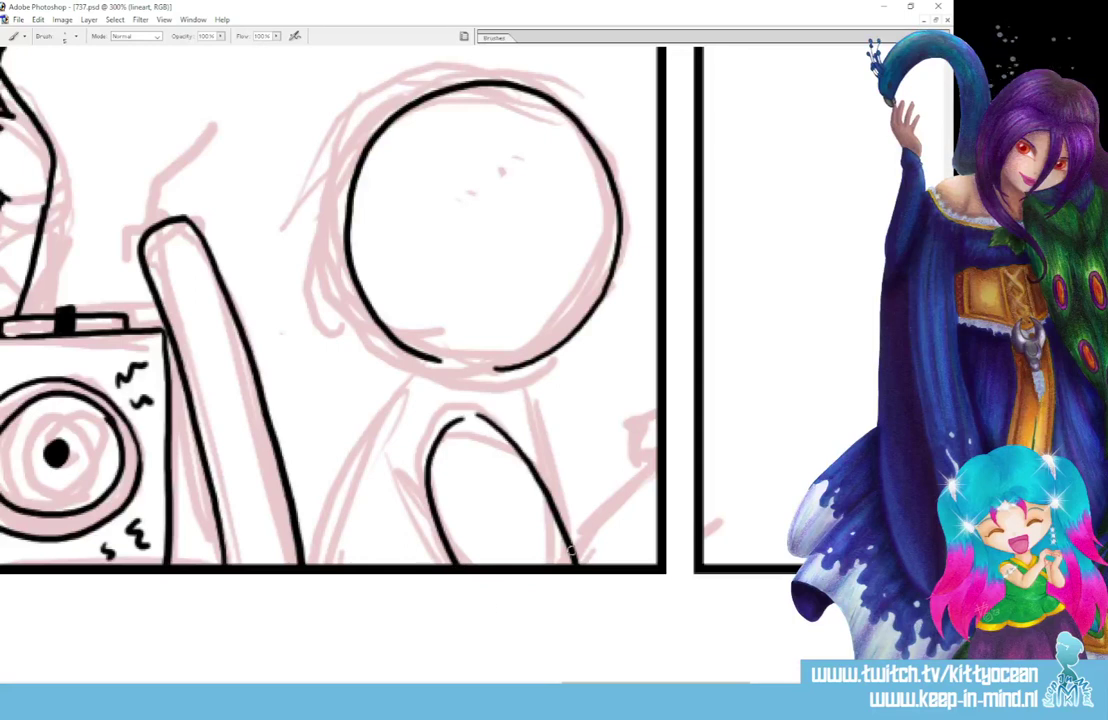
{"action": "left_click_drag", "start_coordinate": [575, 563], "coordinate": [653, 462]}
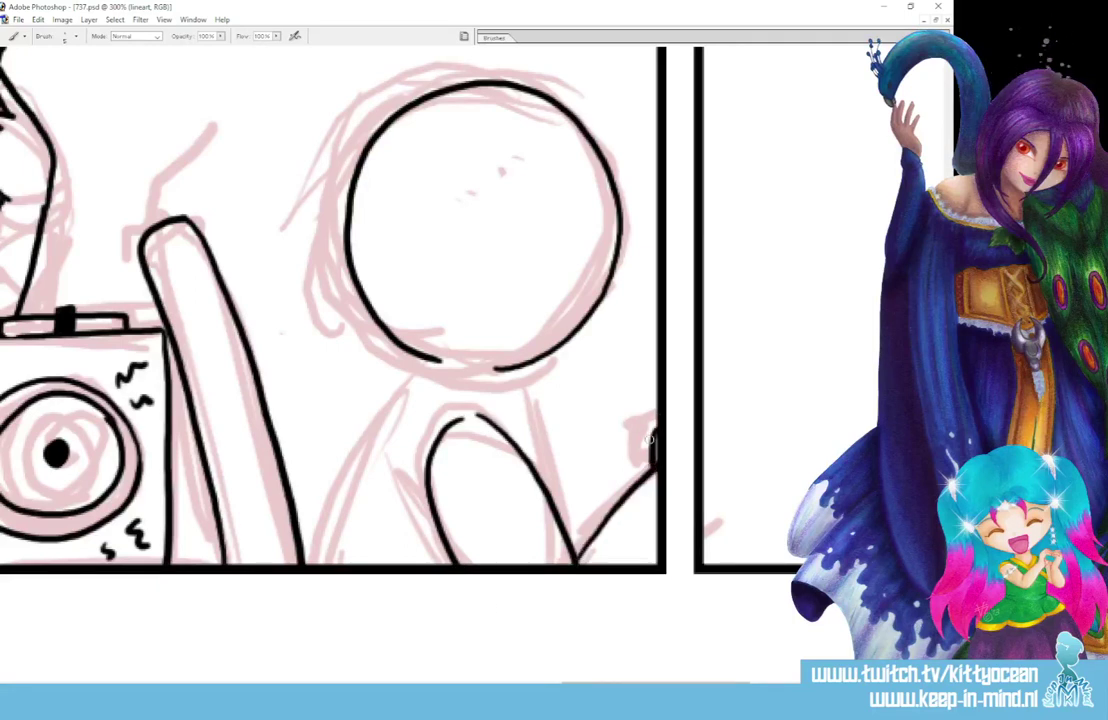
{"action": "left_click_drag", "start_coordinate": [529, 367], "coordinate": [575, 563]}
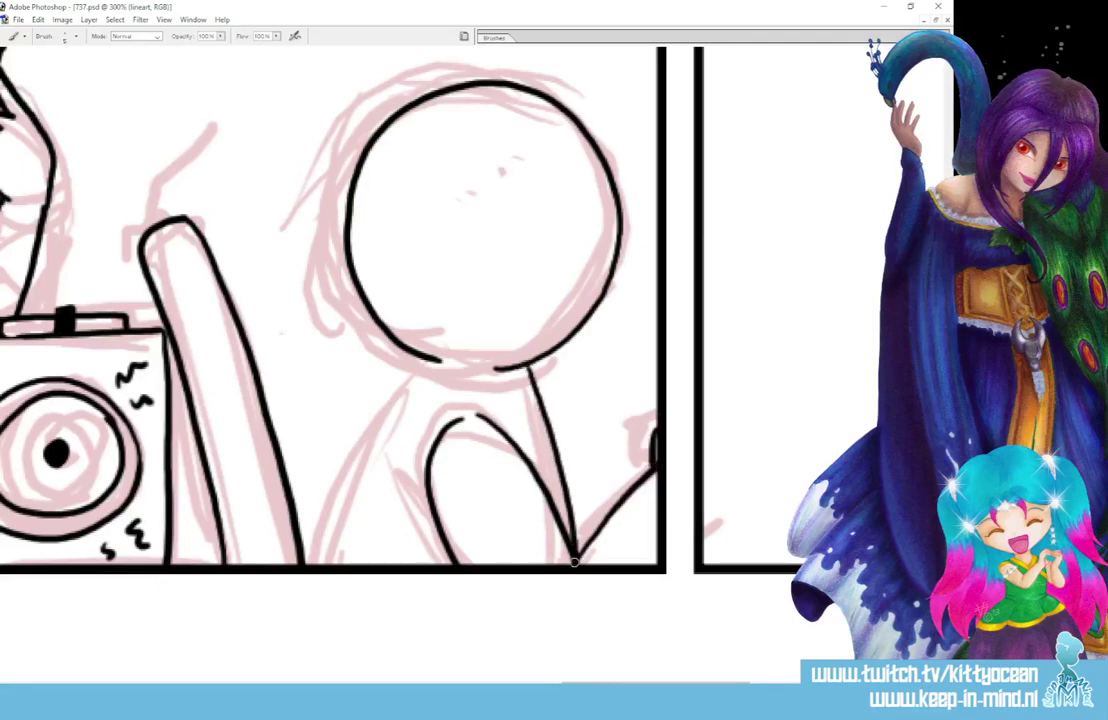
{"action": "mouse_move", "coordinate": [424, 361]}
{"action": "left_mouse_down"}
{"action": "mouse_move", "coordinate": [339, 488]}
{"action": "mouse_move", "coordinate": [314, 561]}
{"action": "left_mouse_up"}
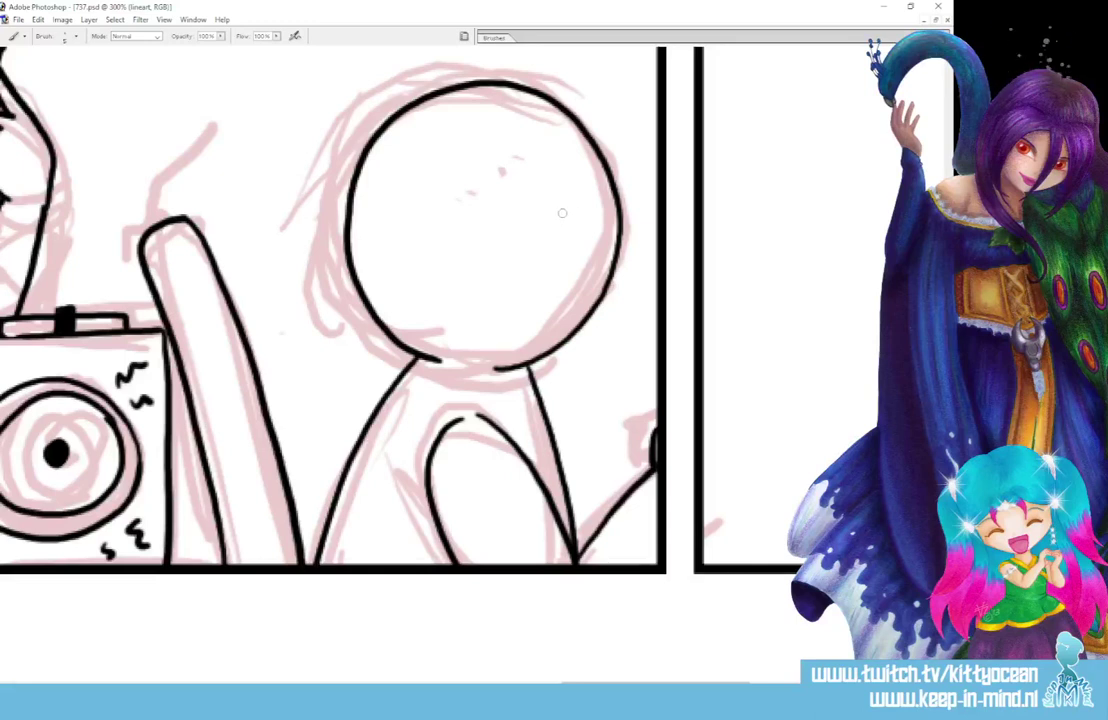
Draw the round-headed figure's arched closed eye, open shouting mouth, eyebrows and cheek marks, with zigzag sound marks outside the mouth
{"action": "left_click_drag", "start_coordinate": [556, 231], "coordinate": [588, 231]}
{"action": "mouse_move", "coordinate": [531, 276]}
{"action": "left_mouse_down"}
{"action": "mouse_move", "coordinate": [516, 328]}
{"action": "mouse_move", "coordinate": [529, 333]}
{"action": "mouse_move", "coordinate": [557, 312]}
{"action": "left_mouse_up"}
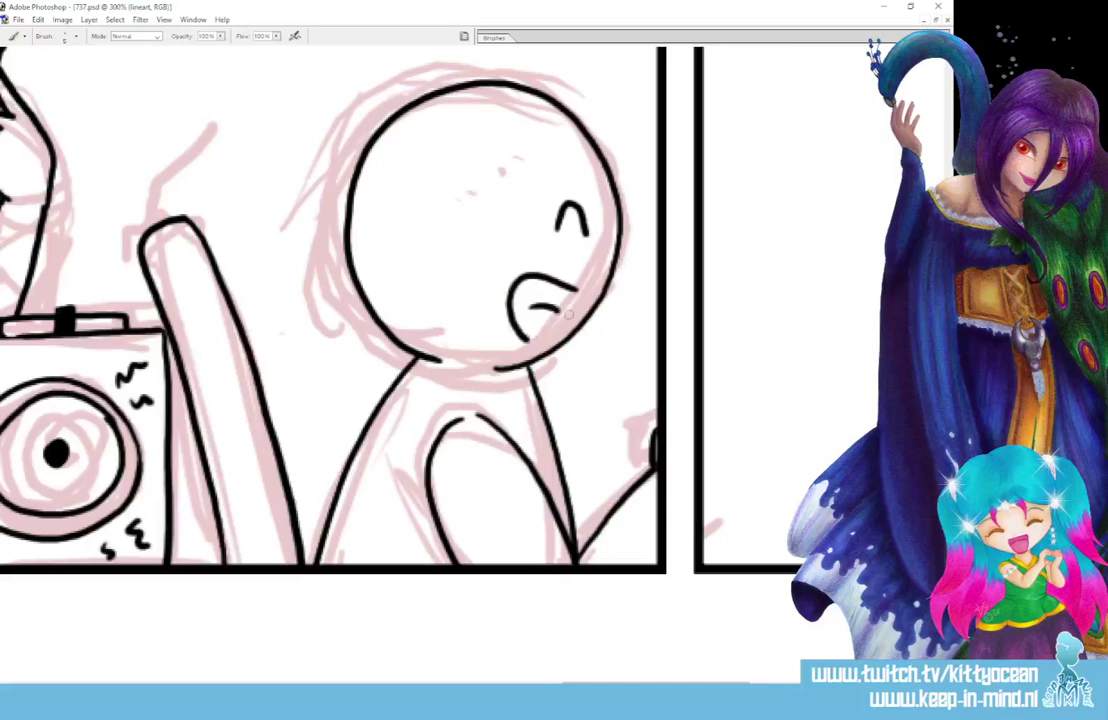
{"action": "left_click_drag", "start_coordinate": [531, 235], "coordinate": [535, 245]}
{"action": "left_click_drag", "start_coordinate": [540, 234], "coordinate": [545, 244]}
{"action": "mouse_move", "coordinate": [518, 186]}
{"action": "left_mouse_down"}
{"action": "mouse_move", "coordinate": [564, 163]}
{"action": "mouse_move", "coordinate": [539, 162]}
{"action": "mouse_move", "coordinate": [526, 178]}
{"action": "mouse_move", "coordinate": [594, 156]}
{"action": "left_mouse_up"}
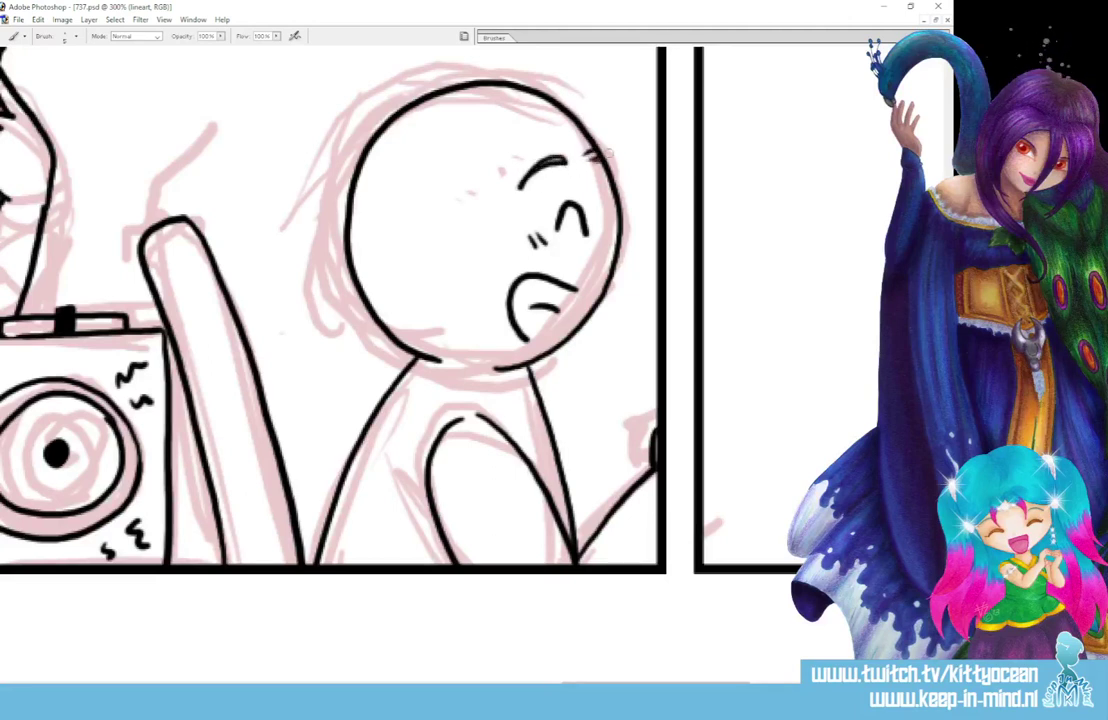
{"action": "left_click_drag", "start_coordinate": [488, 296], "coordinate": [492, 308]}
{"action": "left_click_drag", "start_coordinate": [617, 294], "coordinate": [653, 290]}
{"action": "mouse_move", "coordinate": [607, 330]}
{"action": "left_mouse_down"}
{"action": "mouse_move", "coordinate": [652, 337]}
{"action": "mouse_move", "coordinate": [600, 368]}
{"action": "left_mouse_up"}
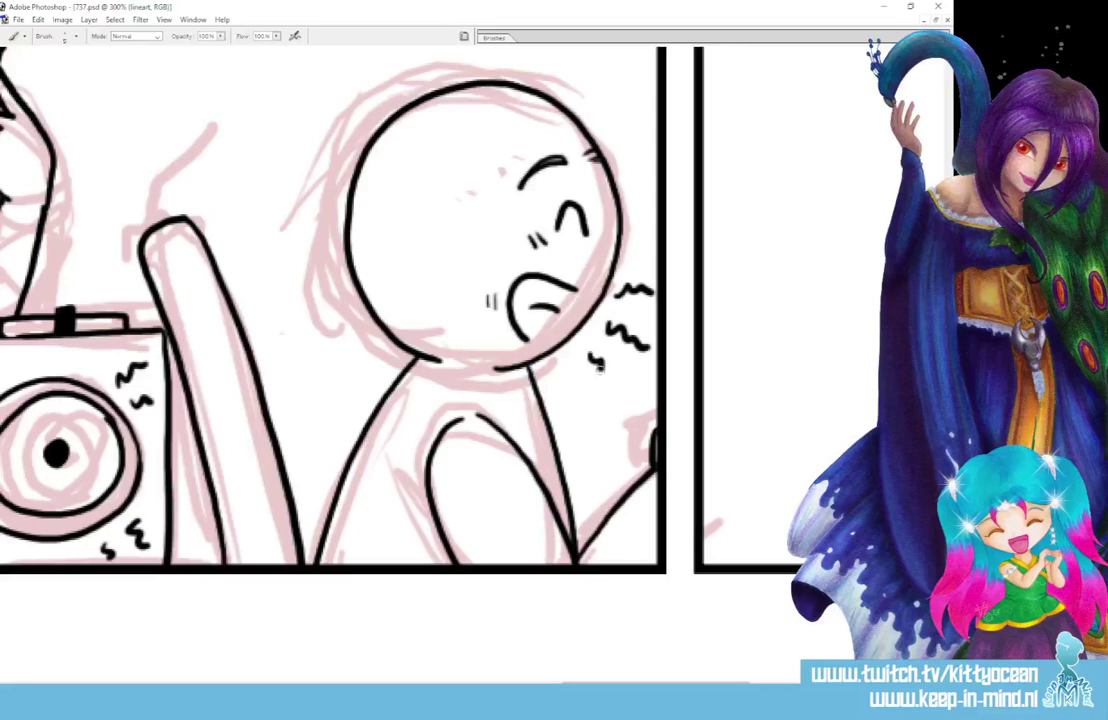
In the last panel, ink the sketched character's narrow oval eyes, eyelids, raised eyebrows, small nose and frowning mouth
{"action": "scroll", "coordinate": [574, 586], "scroll_direction": "right", "scroll_amount": 5}
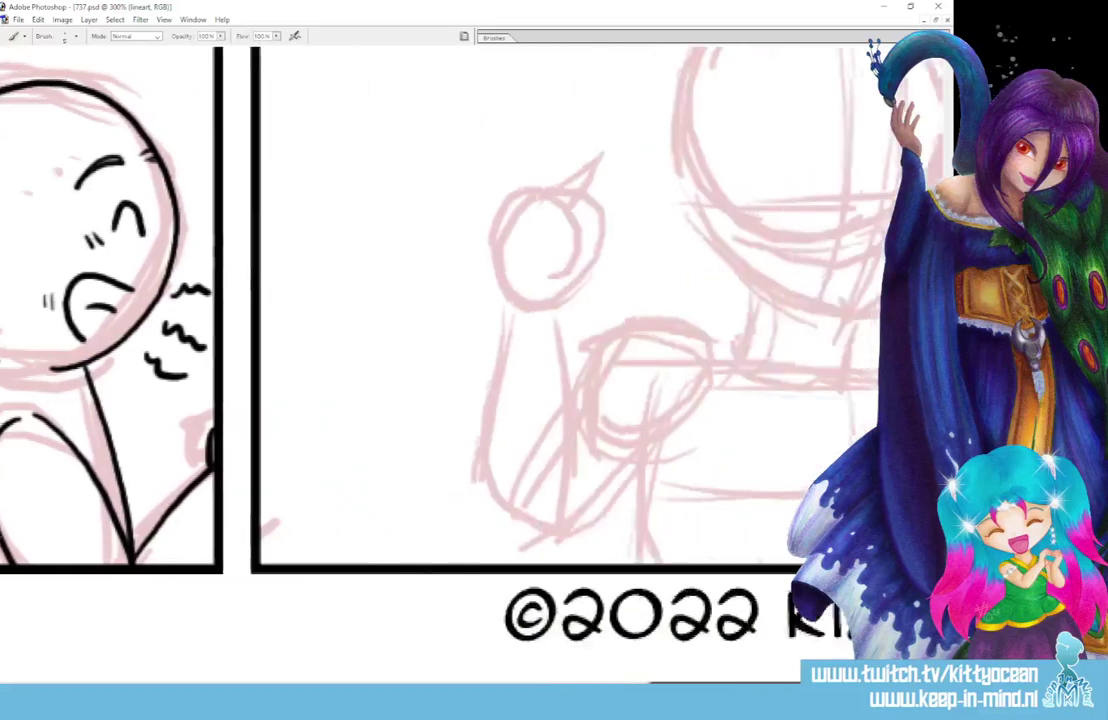
{"action": "scroll", "coordinate": [450, 300], "scroll_direction": "right", "scroll_amount": 5}
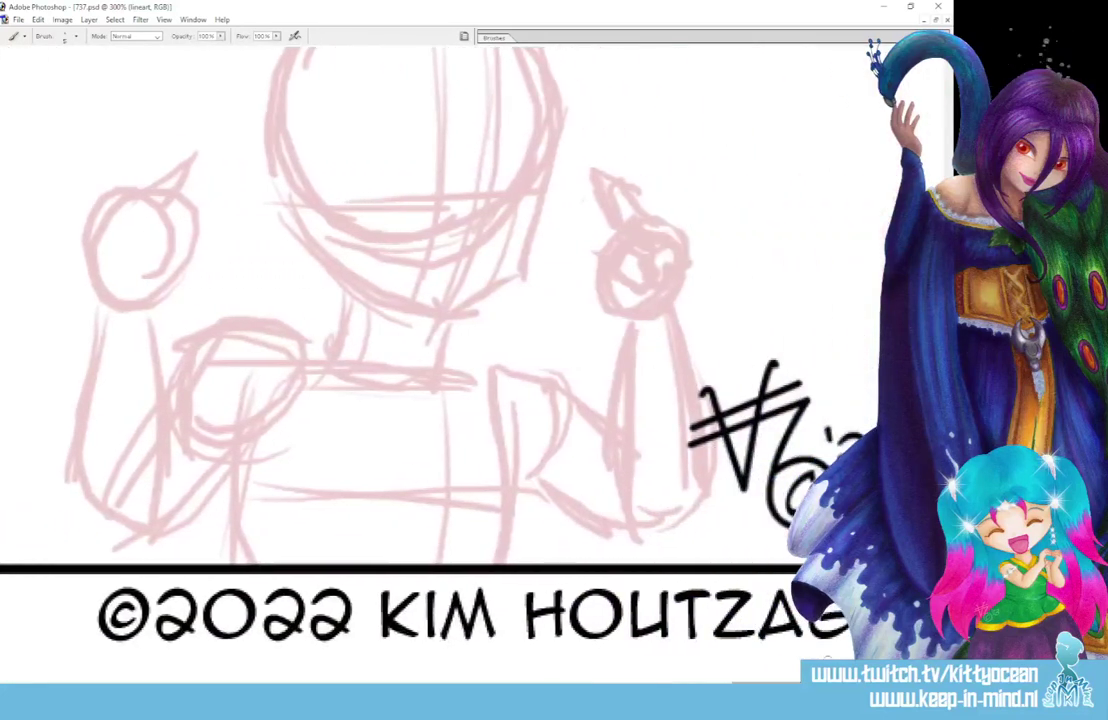
{"action": "scroll", "coordinate": [872, 348], "scroll_direction": "up", "scroll_amount": 2}
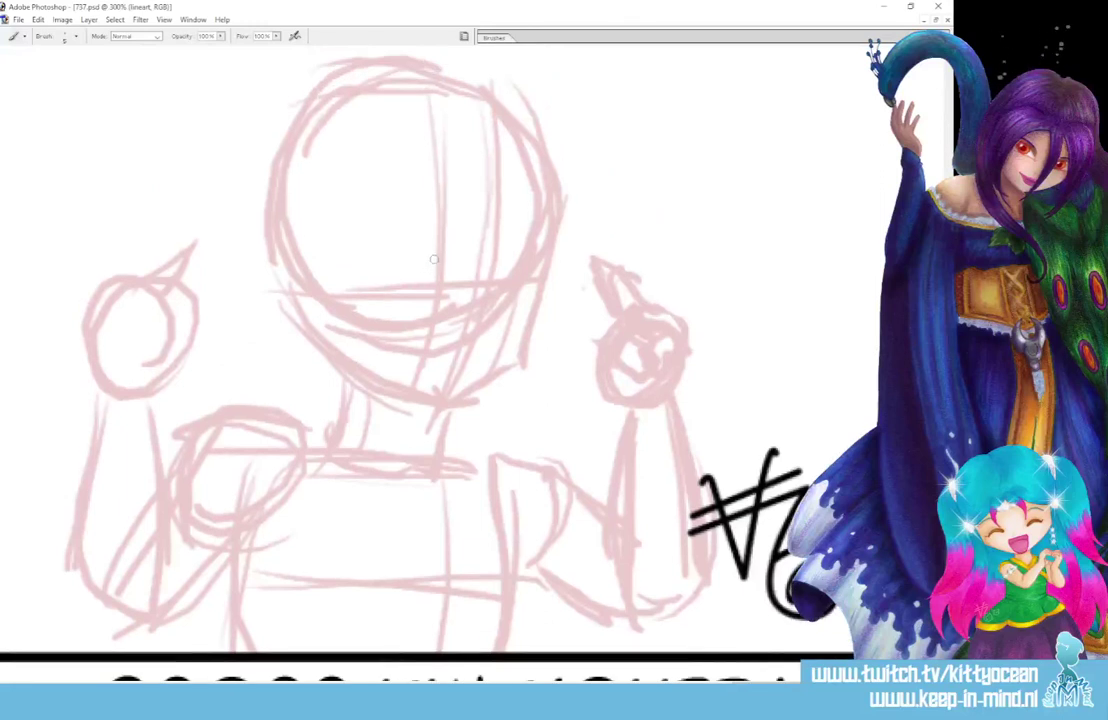
{"action": "left_click_drag", "start_coordinate": [433, 259], "coordinate": [431, 262]}
{"action": "left_click_drag", "start_coordinate": [524, 266], "coordinate": [523, 268]}
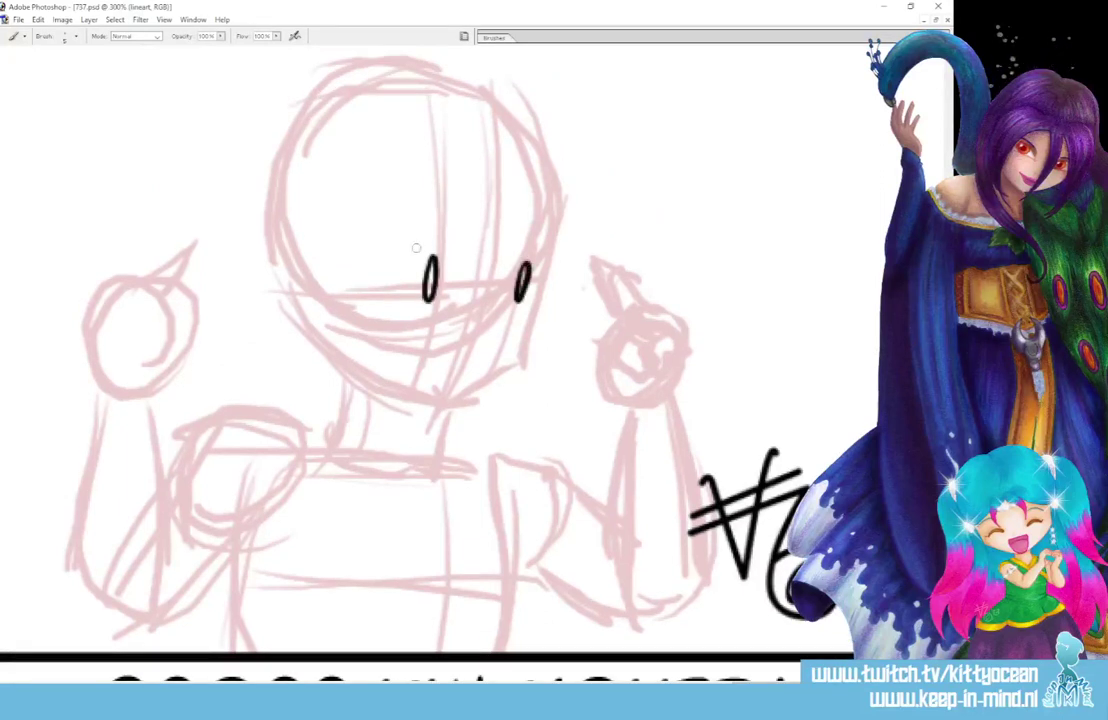
{"action": "left_click_drag", "start_coordinate": [398, 254], "coordinate": [438, 249]}
{"action": "left_click_drag", "start_coordinate": [513, 257], "coordinate": [538, 254]}
{"action": "left_click_drag", "start_coordinate": [384, 237], "coordinate": [430, 221]}
{"action": "left_click_drag", "start_coordinate": [514, 230], "coordinate": [540, 231]}
{"action": "left_click_drag", "start_coordinate": [414, 373], "coordinate": [461, 362]}
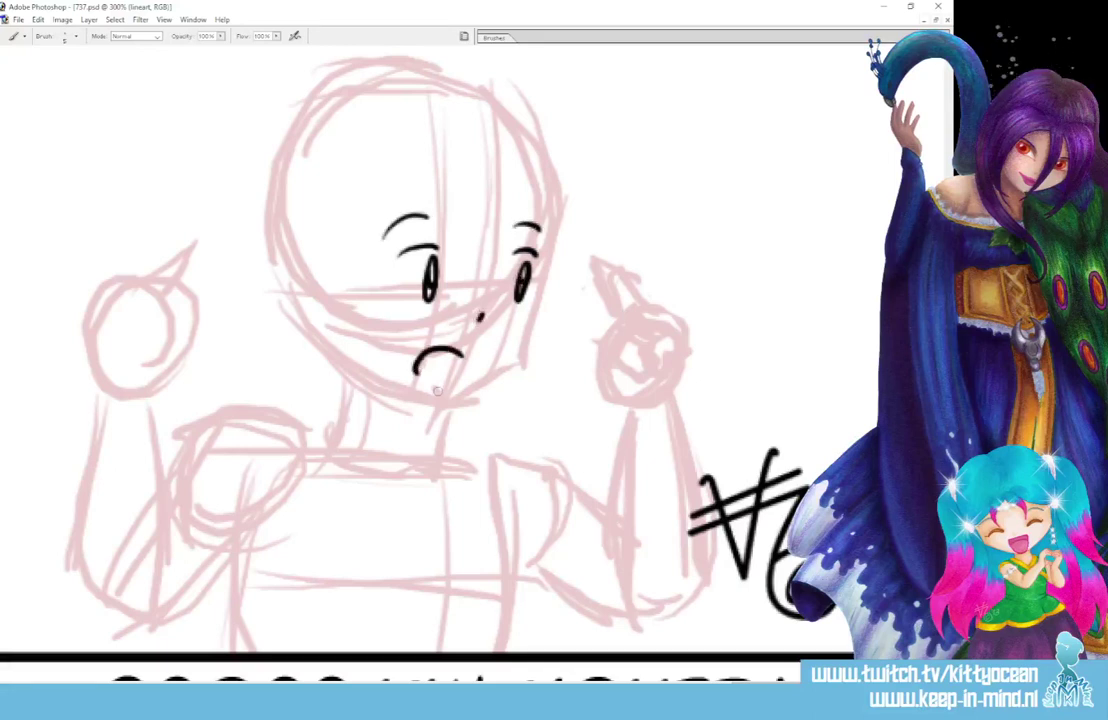
Redraw the frowning mouth farther from the nose, and ink the parted fringe with locks framing the face
{"action": "key", "text": "ctrl+z"}
{"action": "left_click_drag", "start_coordinate": [379, 358], "coordinate": [440, 352]}
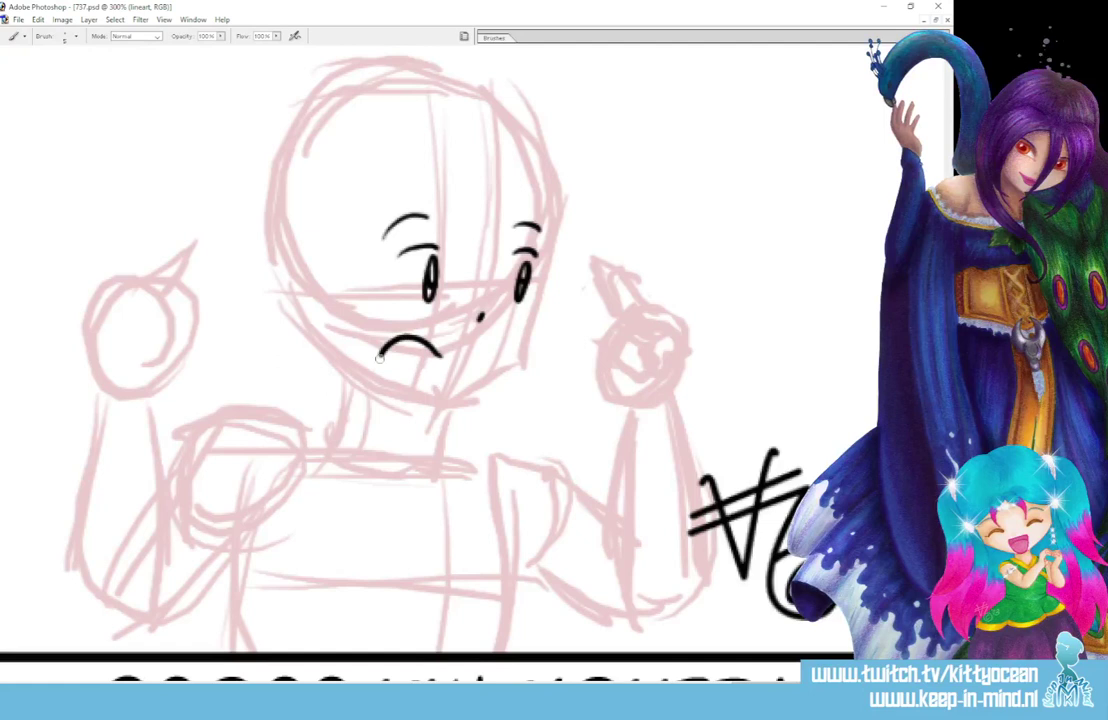
{"action": "mouse_move", "coordinate": [464, 206]}
{"action": "left_mouse_down"}
{"action": "mouse_move", "coordinate": [456, 240]}
{"action": "mouse_move", "coordinate": [468, 268]}
{"action": "mouse_move", "coordinate": [488, 268]}
{"action": "mouse_move", "coordinate": [510, 245]}
{"action": "mouse_move", "coordinate": [400, 468]}
{"action": "left_mouse_up"}
{"action": "mouse_move", "coordinate": [377, 181]}
{"action": "left_mouse_down"}
{"action": "mouse_move", "coordinate": [357, 410]}
{"action": "mouse_move", "coordinate": [398, 466]}
{"action": "left_mouse_up"}
{"action": "left_click_drag", "start_coordinate": [505, 205], "coordinate": [530, 235]}
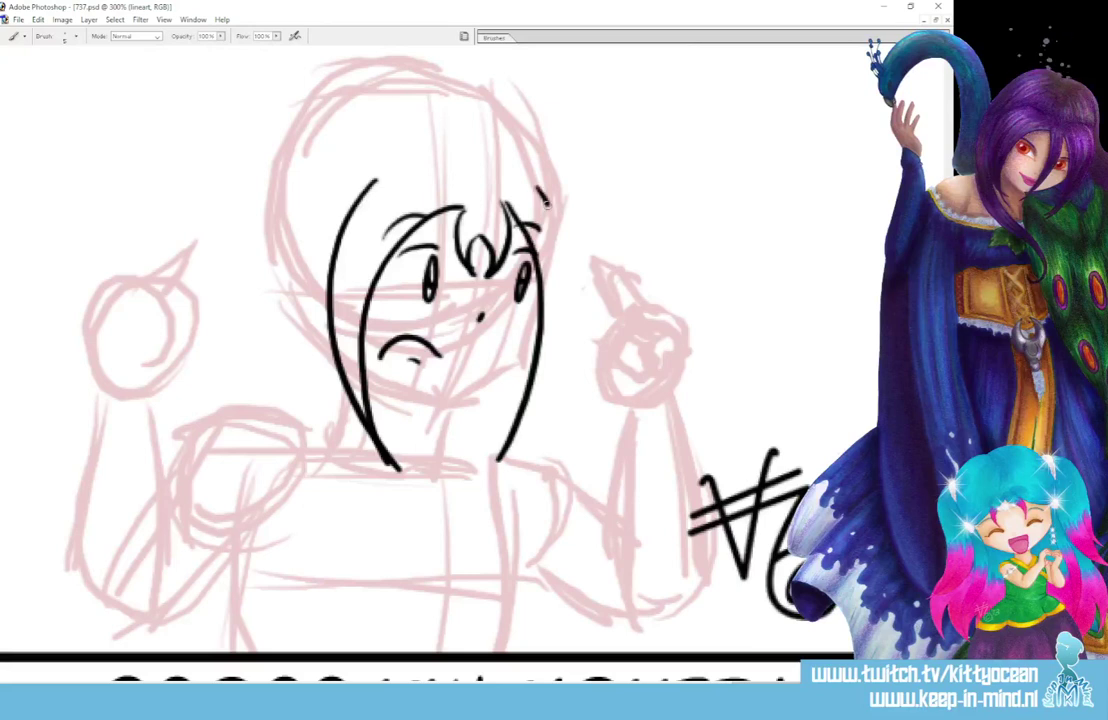
Ink the outer edge of the long lock on the far side of the face and the curved tops of both side locks
{"action": "mouse_move", "coordinate": [538, 188]}
{"action": "left_mouse_down"}
{"action": "mouse_move", "coordinate": [557, 315]}
{"action": "mouse_move", "coordinate": [485, 468]}
{"action": "left_mouse_up"}
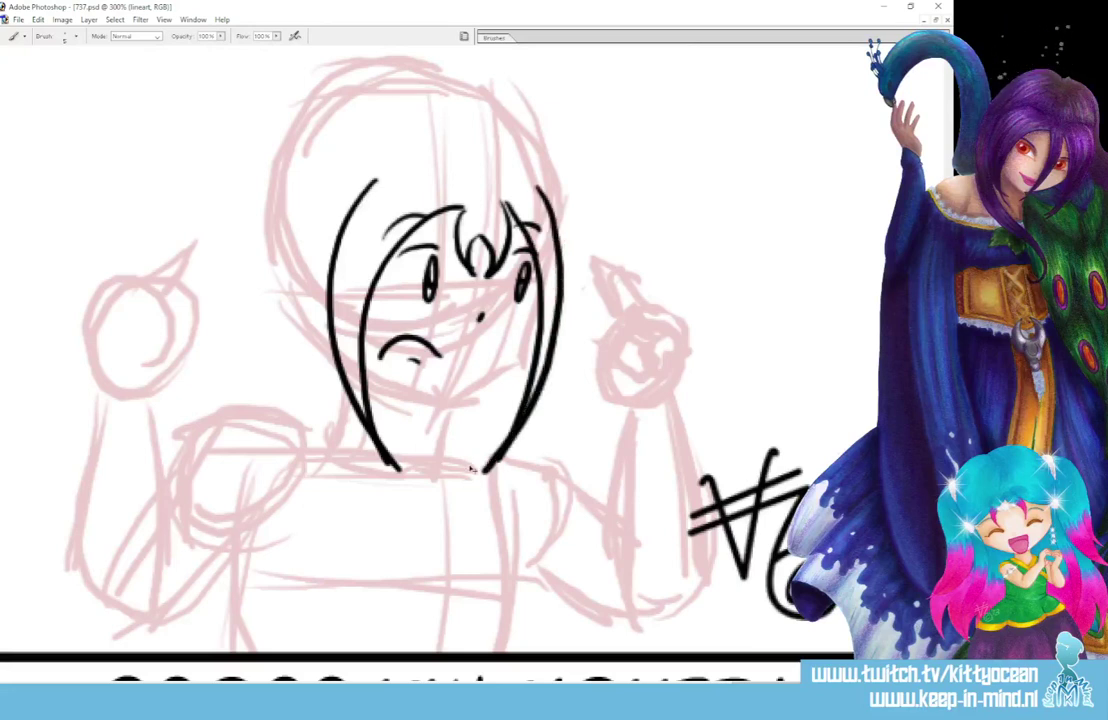
{"action": "key", "text": "ctrl+z"}
{"action": "mouse_move", "coordinate": [545, 187]}
{"action": "left_mouse_down"}
{"action": "mouse_move", "coordinate": [567, 268]}
{"action": "mouse_move", "coordinate": [560, 359]}
{"action": "mouse_move", "coordinate": [487, 473]}
{"action": "left_mouse_up"}
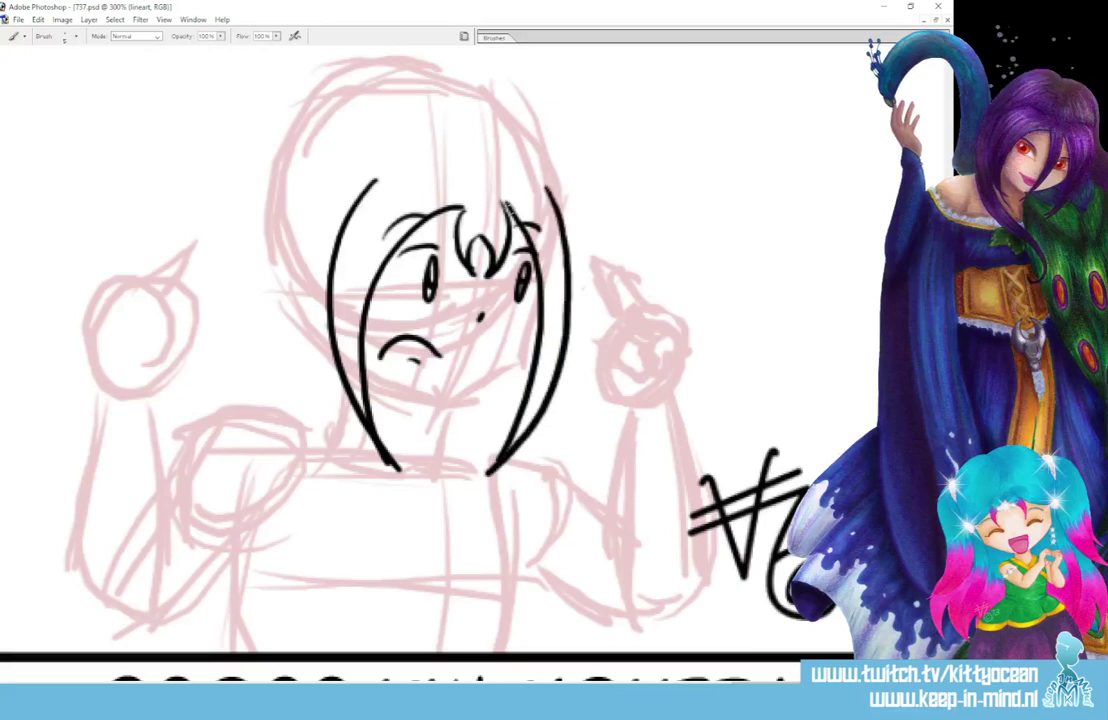
{"action": "left_click_drag", "start_coordinate": [528, 170], "coordinate": [566, 245]}
{"action": "left_click_drag", "start_coordinate": [375, 173], "coordinate": [320, 250]}
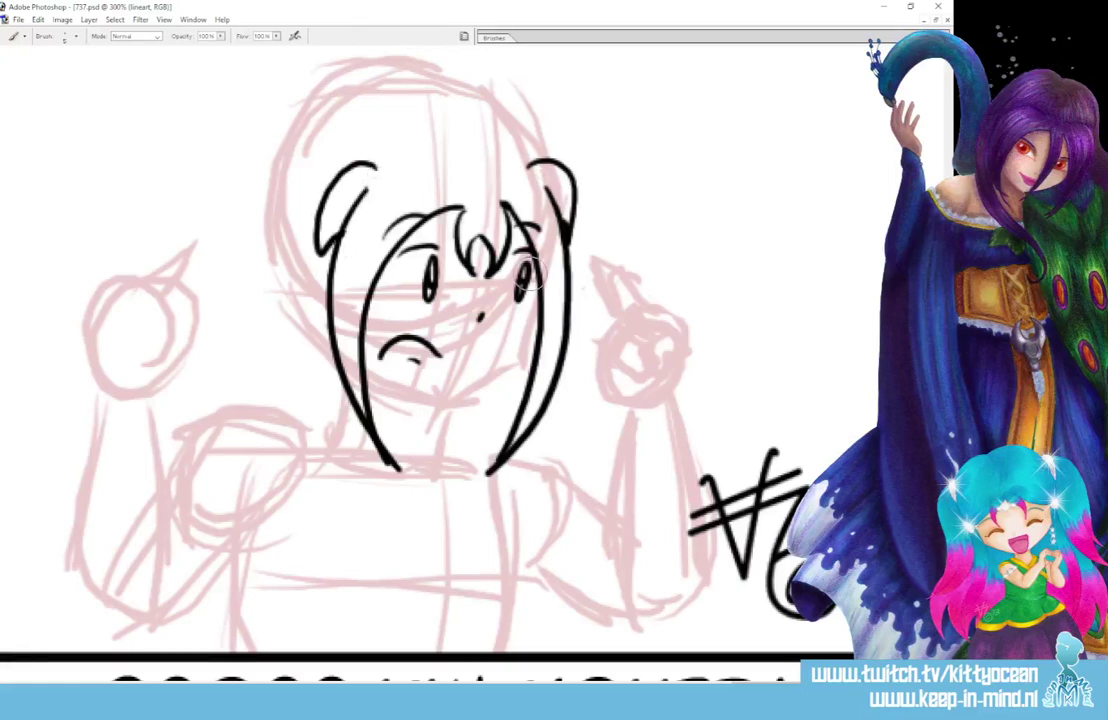
Ink the jaw and chin line, the front of the neck, and the pointed hair strands behind the neck
{"action": "left_click_drag", "start_coordinate": [524, 346], "coordinate": [440, 396]}
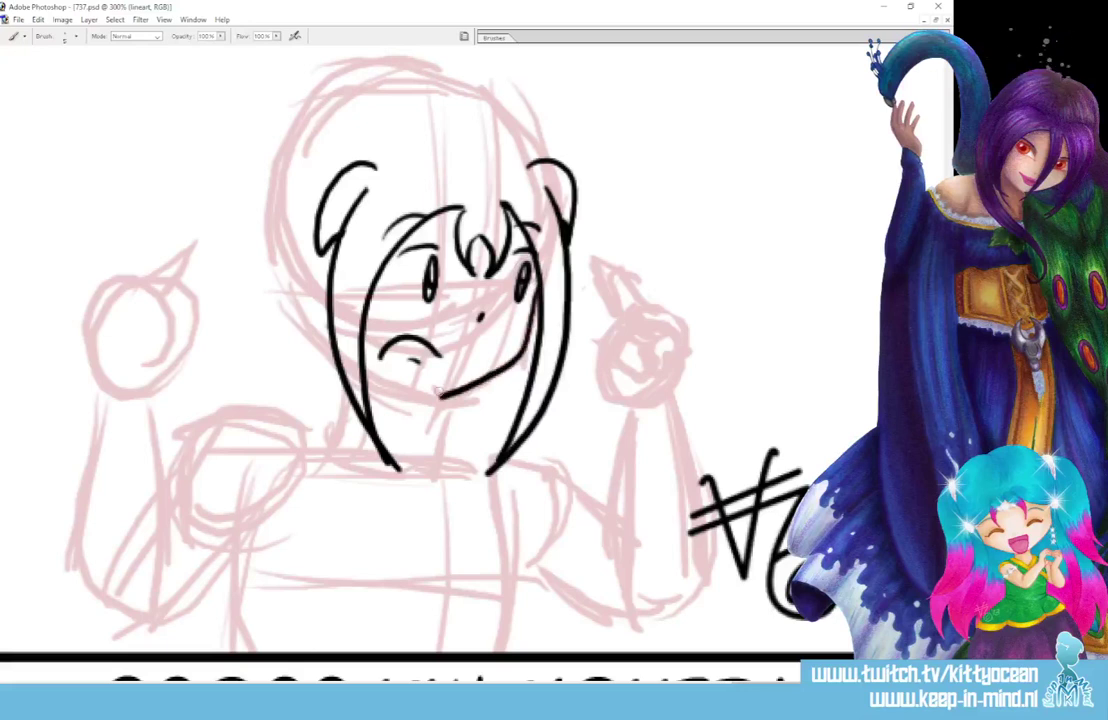
{"action": "mouse_move", "coordinate": [366, 373]}
{"action": "left_mouse_down"}
{"action": "mouse_move", "coordinate": [437, 397]}
{"action": "mouse_move", "coordinate": [435, 462]}
{"action": "left_mouse_up"}
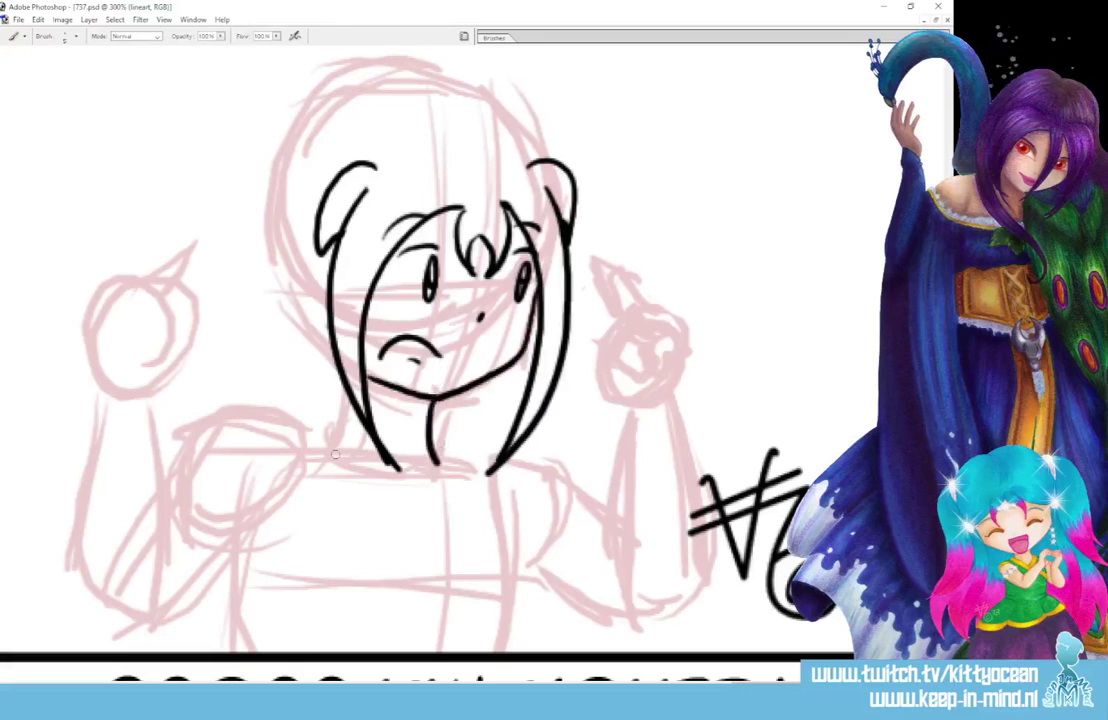
{"action": "mouse_move", "coordinate": [338, 398]}
{"action": "left_mouse_down"}
{"action": "mouse_move", "coordinate": [361, 480]}
{"action": "mouse_move", "coordinate": [336, 460]}
{"action": "left_mouse_up"}
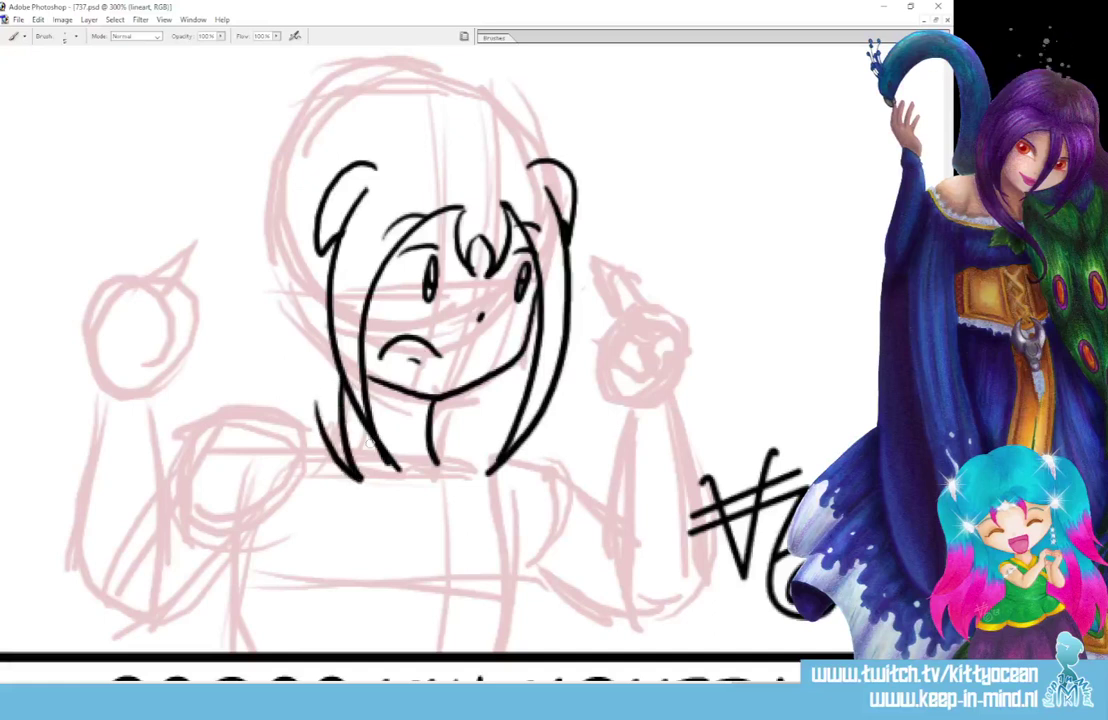
Ink the two rounded hair buns with pointed ends and the parted crown line between them
{"action": "mouse_move", "coordinate": [218, 212]}
{"action": "left_mouse_down"}
{"action": "mouse_move", "coordinate": [268, 99]}
{"action": "mouse_move", "coordinate": [245, 240]}
{"action": "left_mouse_up"}
{"action": "left_click_drag", "start_coordinate": [250, 188], "coordinate": [282, 290]}
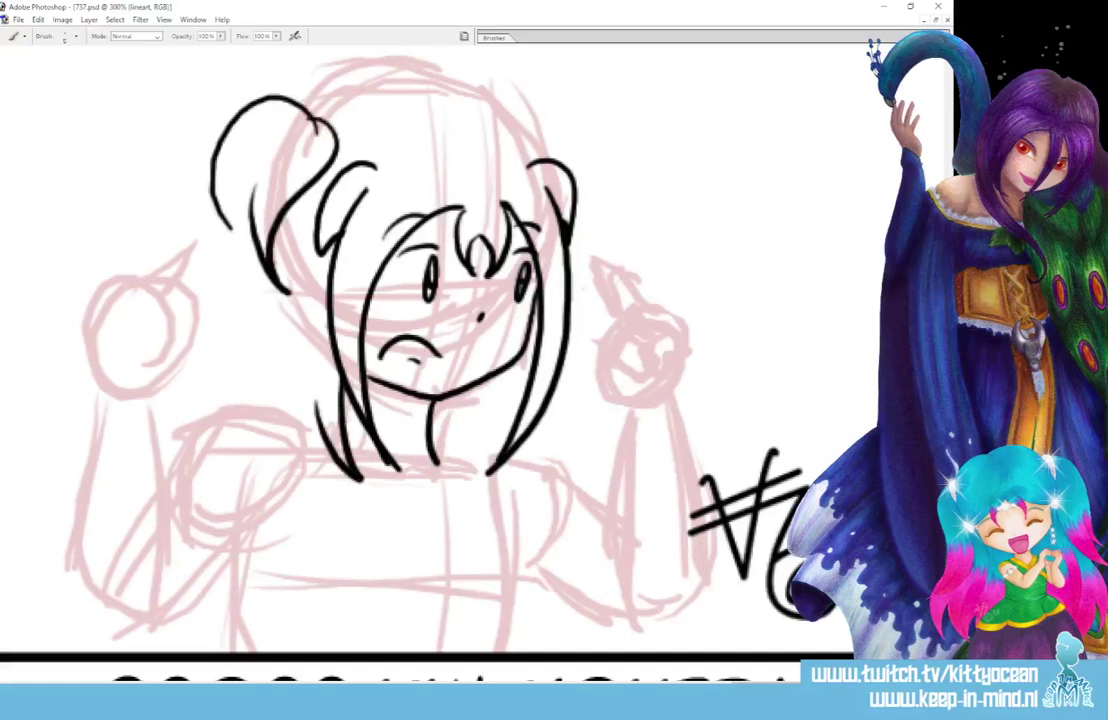
{"action": "left_click_drag", "start_coordinate": [212, 172], "coordinate": [290, 296]}
{"action": "mouse_move", "coordinate": [305, 100]}
{"action": "left_mouse_down"}
{"action": "mouse_move", "coordinate": [385, 77]}
{"action": "mouse_move", "coordinate": [440, 88]}
{"action": "mouse_move", "coordinate": [444, 106]}
{"action": "left_mouse_up"}
{"action": "mouse_move", "coordinate": [512, 108]}
{"action": "left_mouse_down"}
{"action": "mouse_move", "coordinate": [595, 146]}
{"action": "mouse_move", "coordinate": [586, 183]}
{"action": "left_mouse_up"}
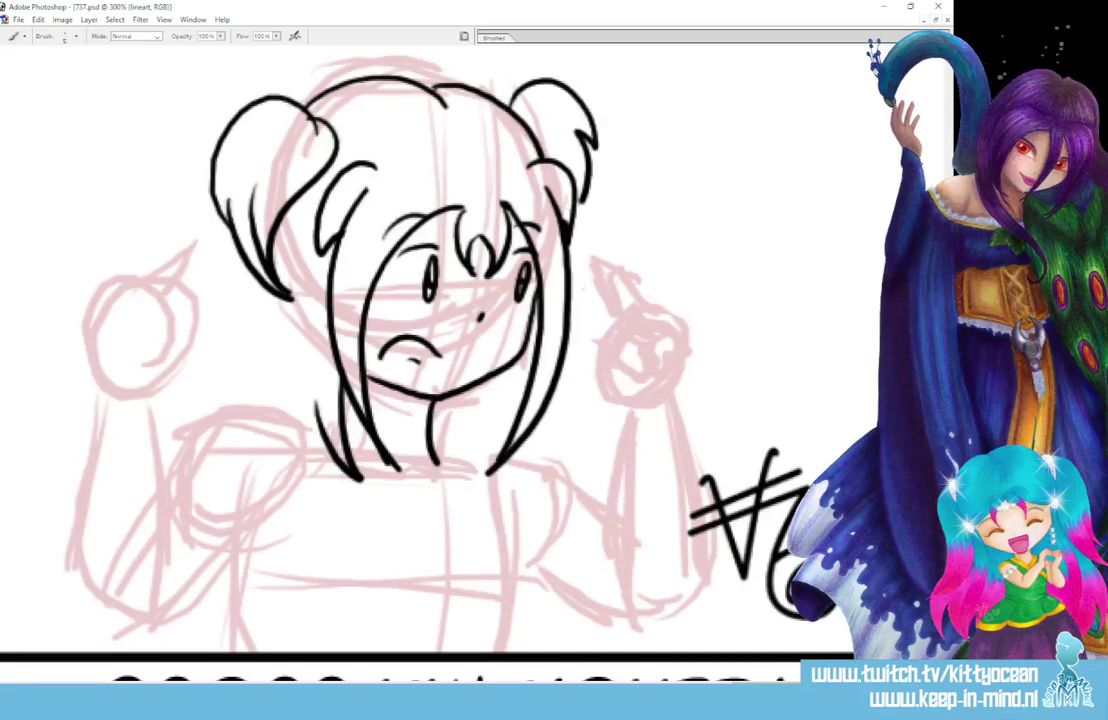
Ink the hair tip behind the far shoulder, the top's curved neckline and collar, and the far side of the torso
{"action": "scroll", "coordinate": [420, 350], "scroll_direction": "down", "scroll_amount": 2}
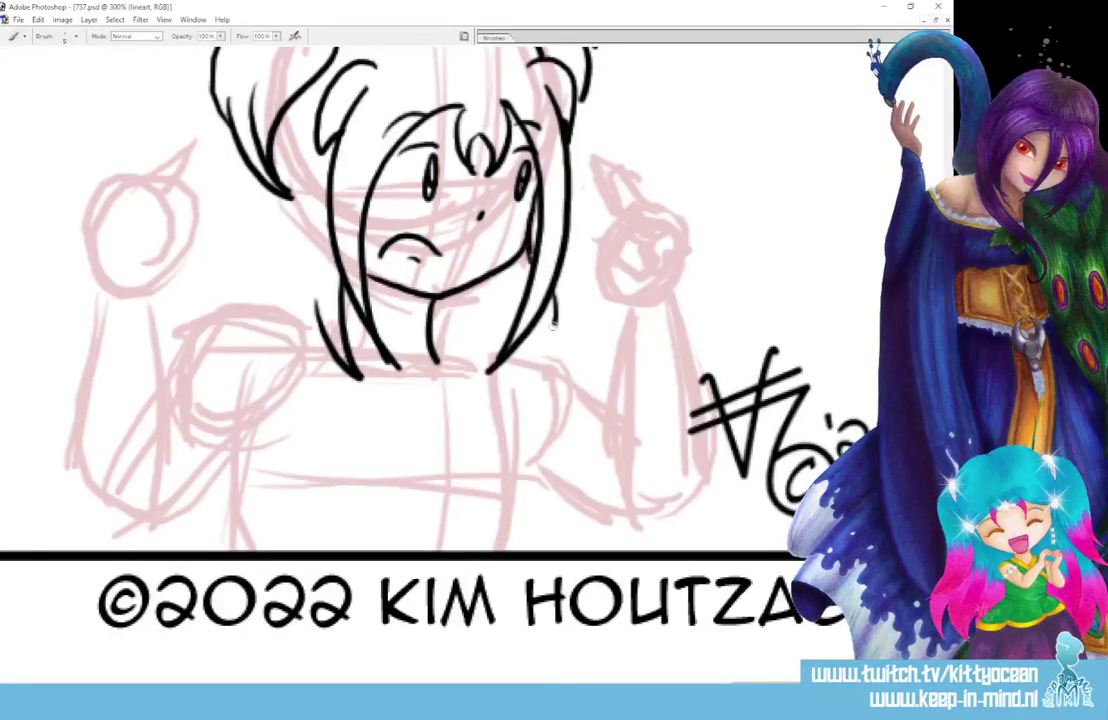
{"action": "left_click_drag", "start_coordinate": [555, 312], "coordinate": [541, 354]}
{"action": "mouse_move", "coordinate": [323, 347]}
{"action": "left_mouse_down"}
{"action": "mouse_move", "coordinate": [381, 404]}
{"action": "mouse_move", "coordinate": [411, 409]}
{"action": "mouse_move", "coordinate": [463, 350]}
{"action": "mouse_move", "coordinate": [481, 369]}
{"action": "mouse_move", "coordinate": [518, 550]}
{"action": "left_mouse_up"}
Ink the near shoulder's rounded sleeve top, the seam down to the armpit, and the gathered folds at the sleeve's hem
{"action": "mouse_move", "coordinate": [300, 332]}
{"action": "left_mouse_down"}
{"action": "mouse_move", "coordinate": [255, 304]}
{"action": "mouse_move", "coordinate": [179, 366]}
{"action": "left_mouse_up"}
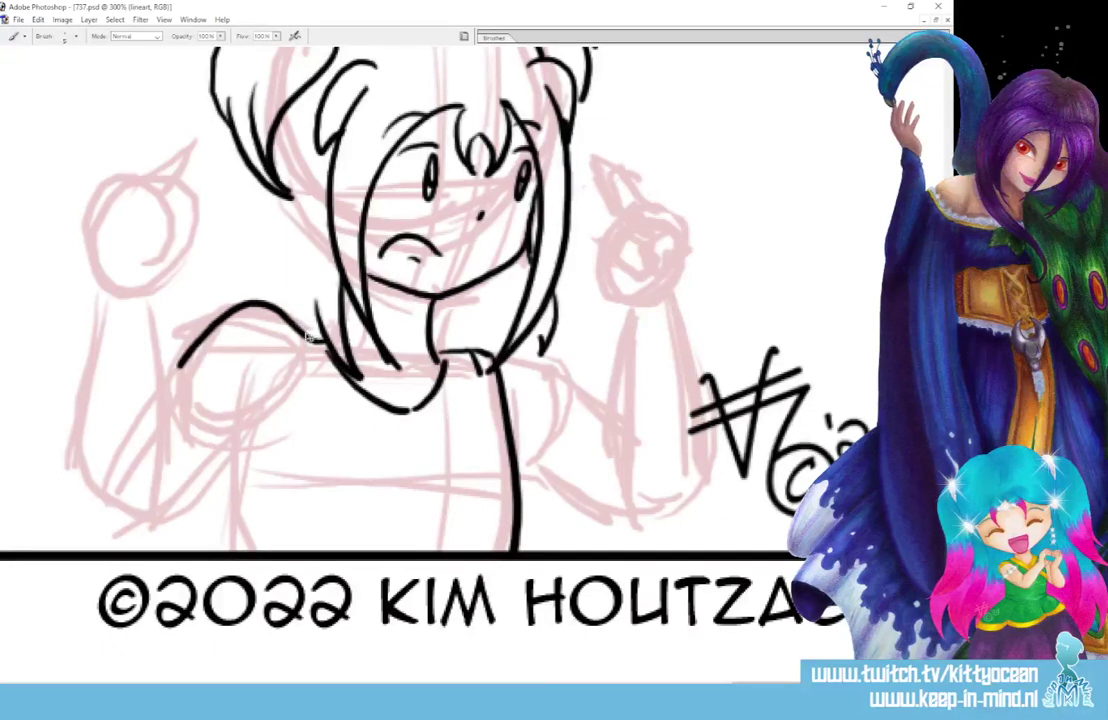
{"action": "key", "text": "ctrl+z"}
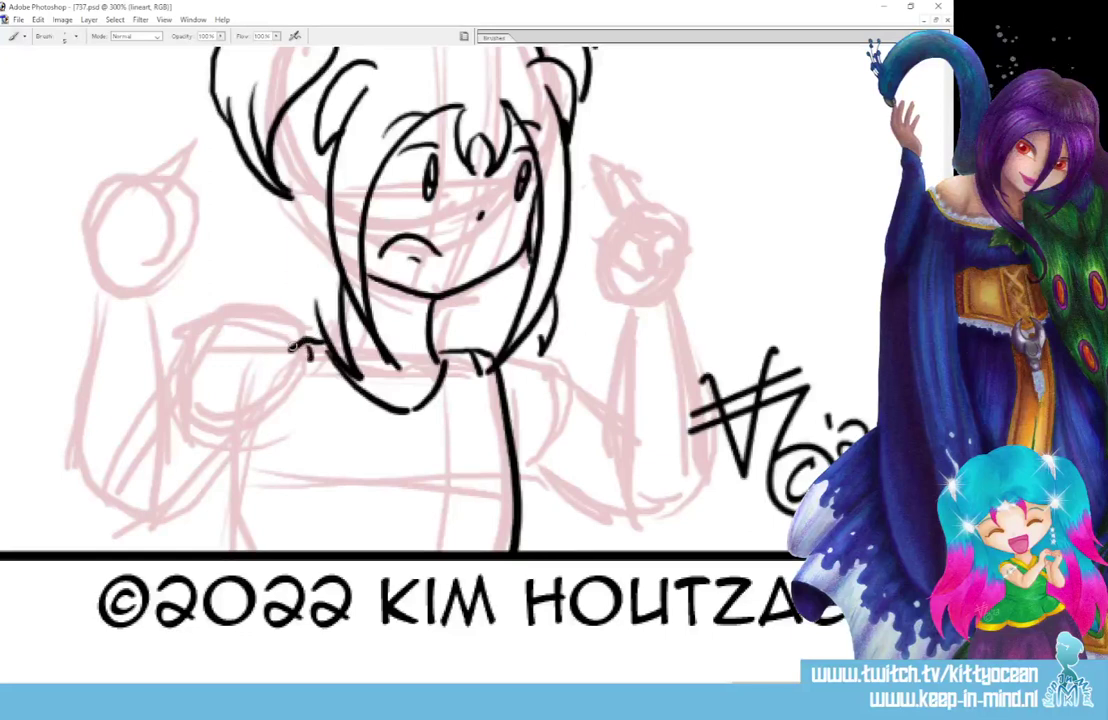
{"action": "mouse_move", "coordinate": [302, 345]}
{"action": "left_mouse_down"}
{"action": "mouse_move", "coordinate": [272, 324]}
{"action": "mouse_move", "coordinate": [213, 322]}
{"action": "mouse_move", "coordinate": [167, 368]}
{"action": "left_mouse_up"}
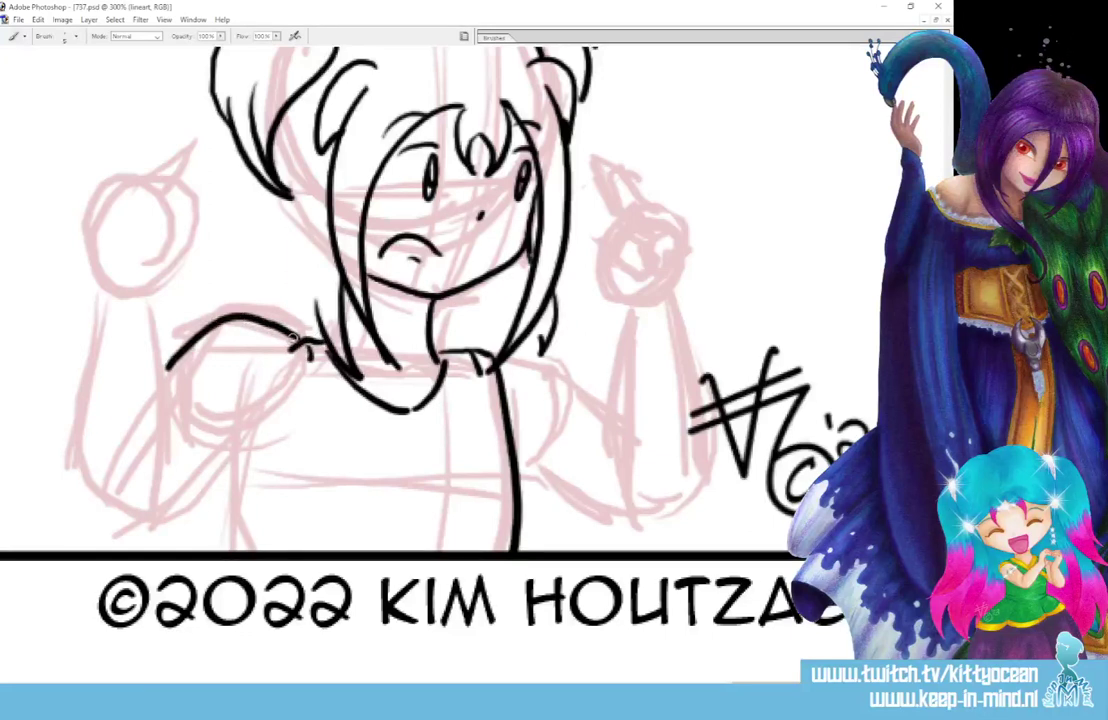
{"action": "left_click_drag", "start_coordinate": [305, 355], "coordinate": [236, 474]}
{"action": "mouse_move", "coordinate": [173, 460]}
{"action": "left_mouse_down"}
{"action": "mouse_move", "coordinate": [192, 530]}
{"action": "mouse_move", "coordinate": [208, 522]}
{"action": "left_mouse_up"}
{"action": "left_click_drag", "start_coordinate": [212, 446], "coordinate": [250, 456]}
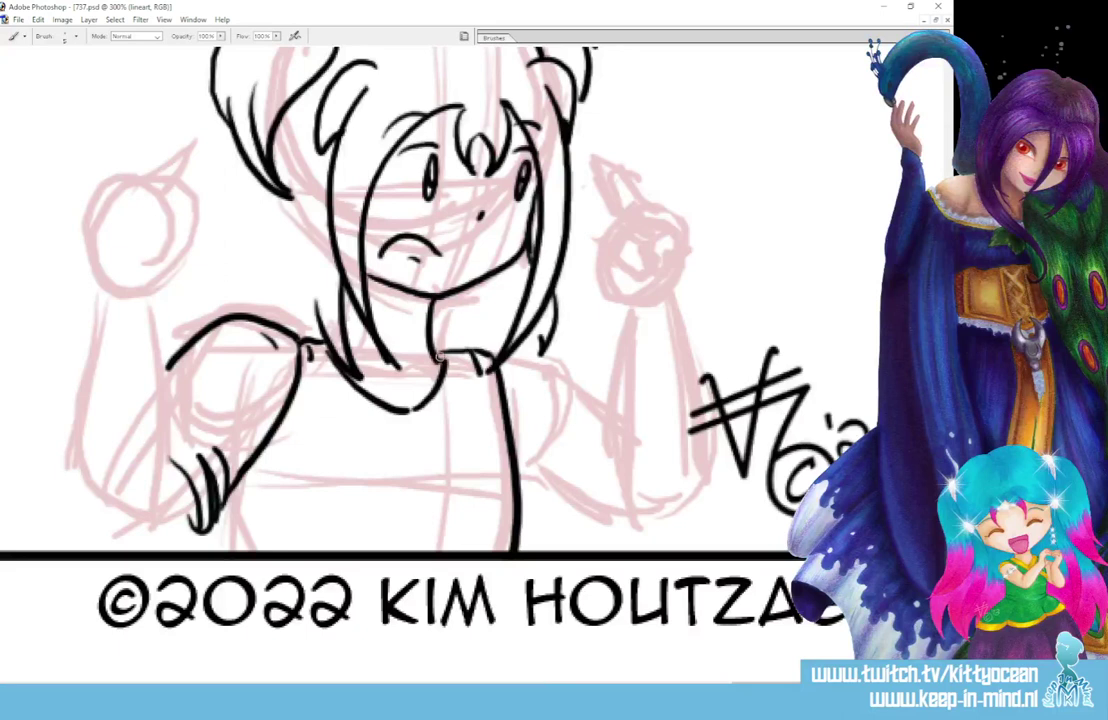
Ink the far shoulder line, the underside of its sleeve, and the curved hem with fold lines
{"action": "mouse_move", "coordinate": [481, 360]}
{"action": "left_mouse_down"}
{"action": "mouse_move", "coordinate": [480, 326]}
{"action": "mouse_move", "coordinate": [534, 357]}
{"action": "mouse_move", "coordinate": [514, 322]}
{"action": "mouse_move", "coordinate": [498, 351]}
{"action": "mouse_move", "coordinate": [559, 356]}
{"action": "mouse_move", "coordinate": [615, 402]}
{"action": "left_mouse_up"}
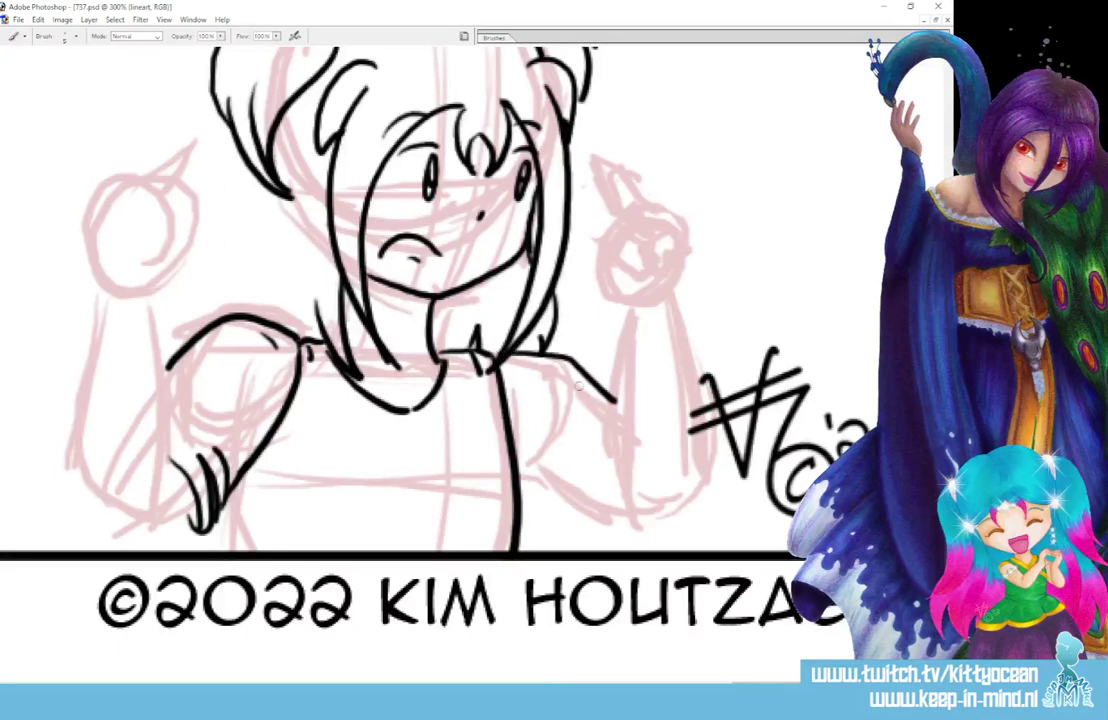
{"action": "key", "text": "ctrl+z"}
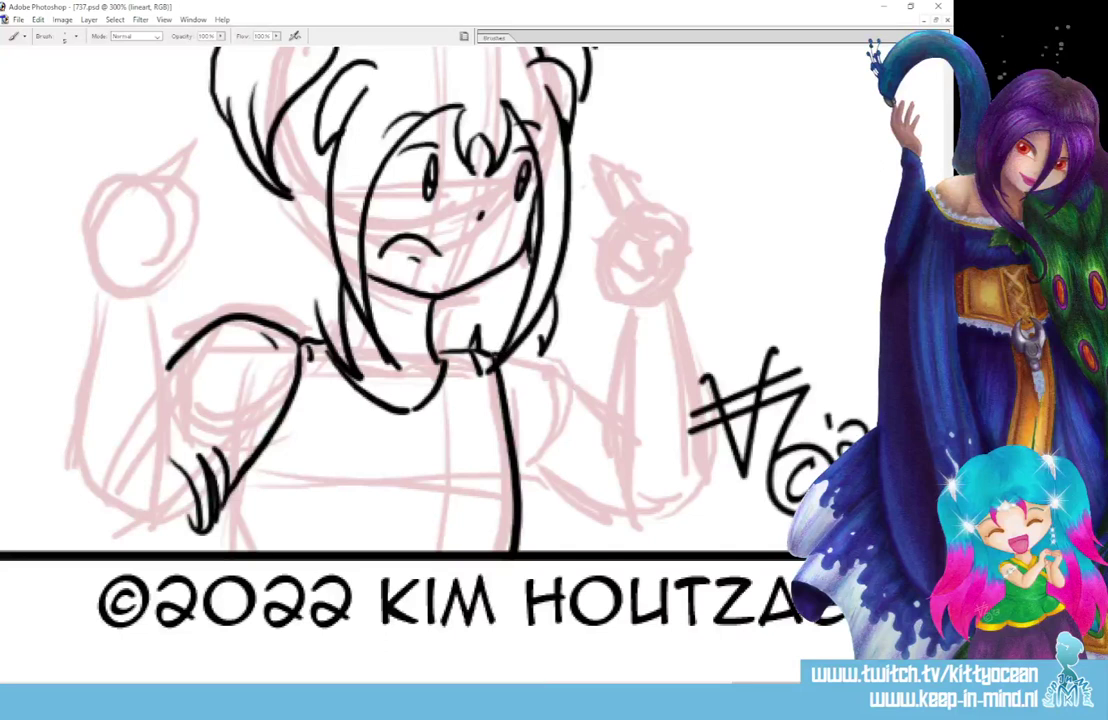
{"action": "key", "text": "ctrl+shift+z"}
{"action": "left_click_drag", "start_coordinate": [521, 492], "coordinate": [550, 526]}
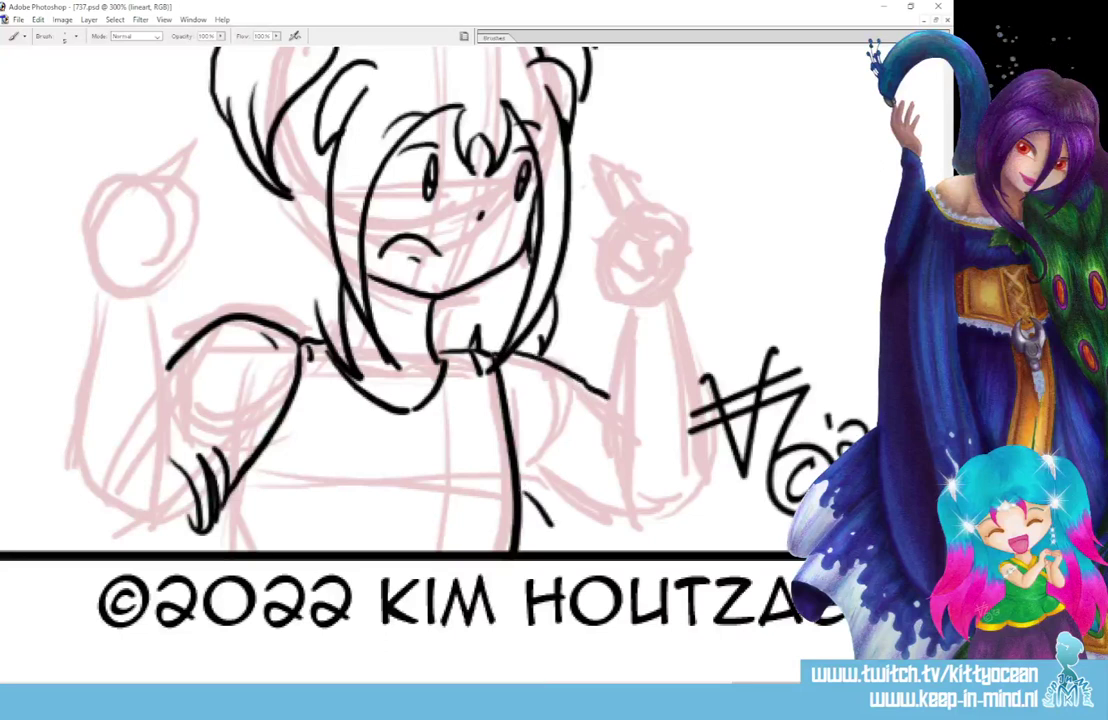
{"action": "left_click_drag", "start_coordinate": [612, 456], "coordinate": [540, 528]}
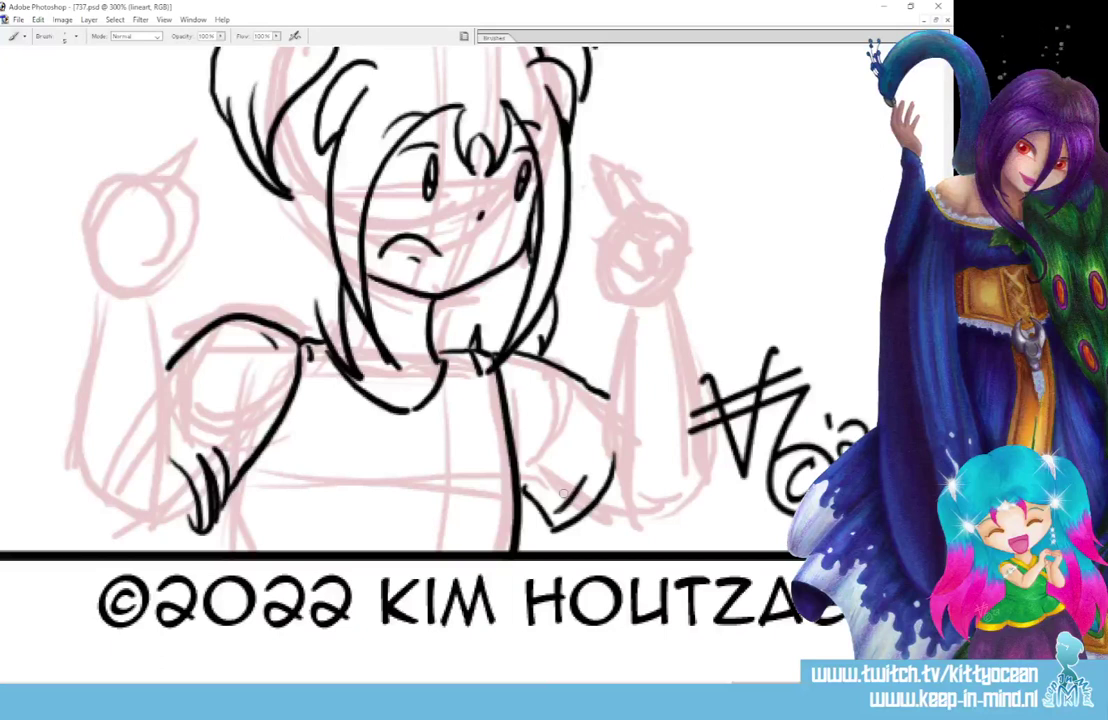
{"action": "mouse_move", "coordinate": [618, 479]}
{"action": "left_mouse_down"}
{"action": "mouse_move", "coordinate": [588, 524]}
{"action": "mouse_move", "coordinate": [598, 530]}
{"action": "left_mouse_up"}
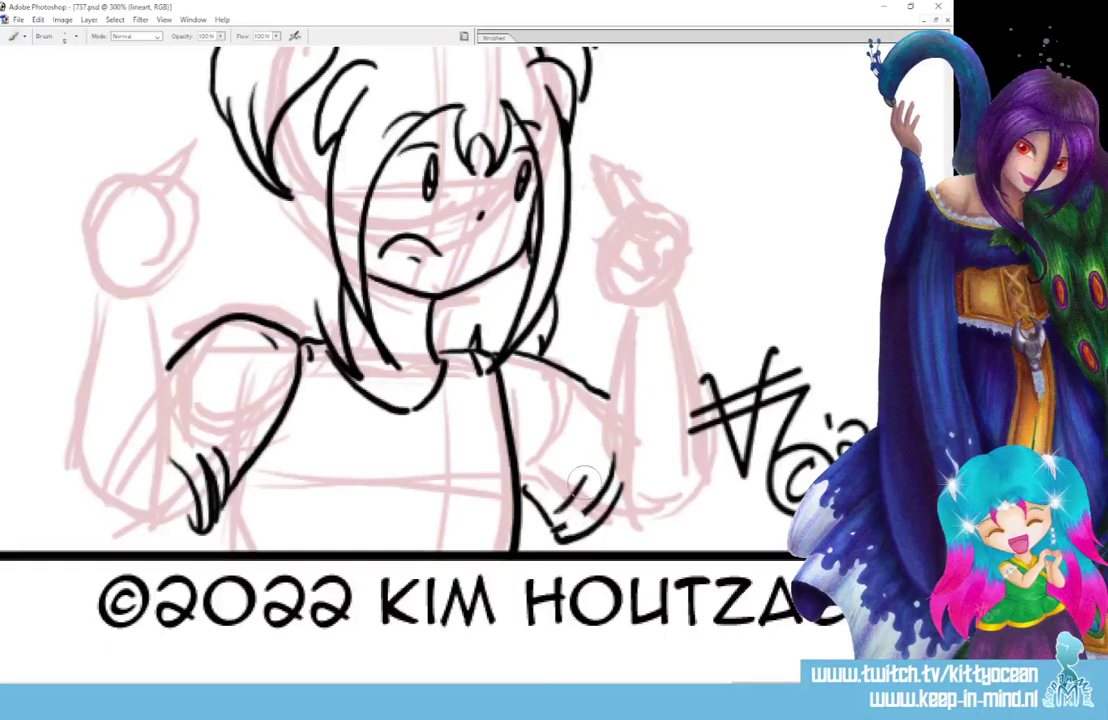
Ink the far arm's raised forearm with both side contours and the rounded elbow meeting the sleeve hem
{"action": "mouse_move", "coordinate": [637, 316]}
{"action": "left_mouse_down"}
{"action": "mouse_move", "coordinate": [626, 483]}
{"action": "mouse_move", "coordinate": [652, 545]}
{"action": "left_mouse_up"}
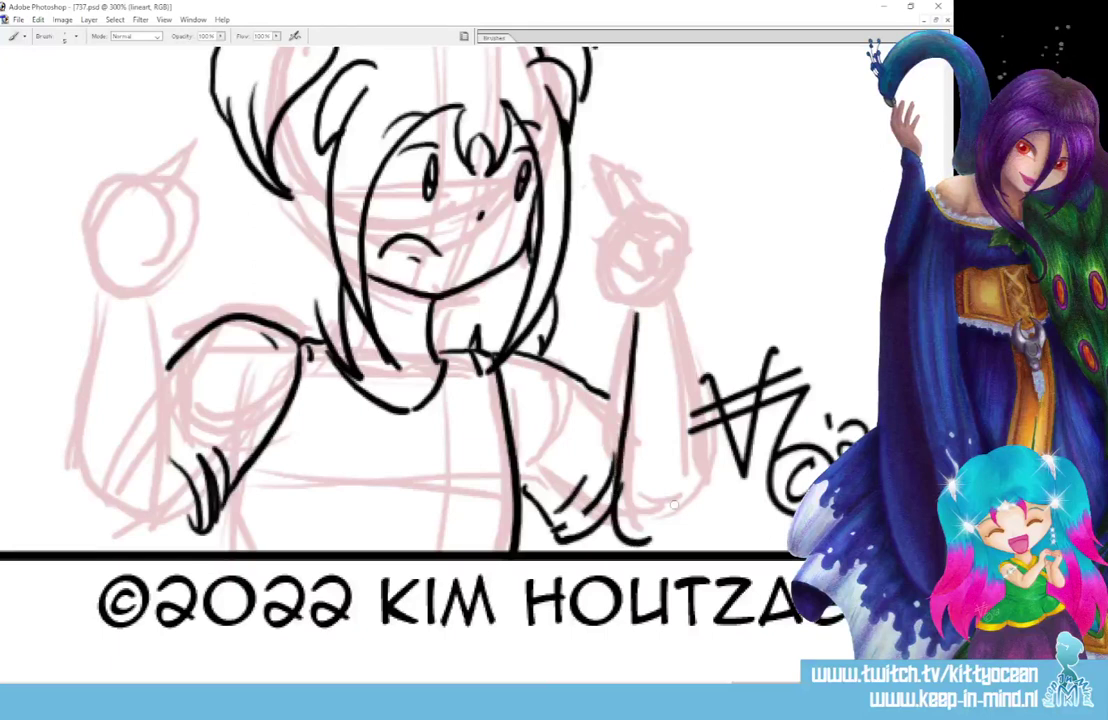
{"action": "key", "text": "ctrl+z"}
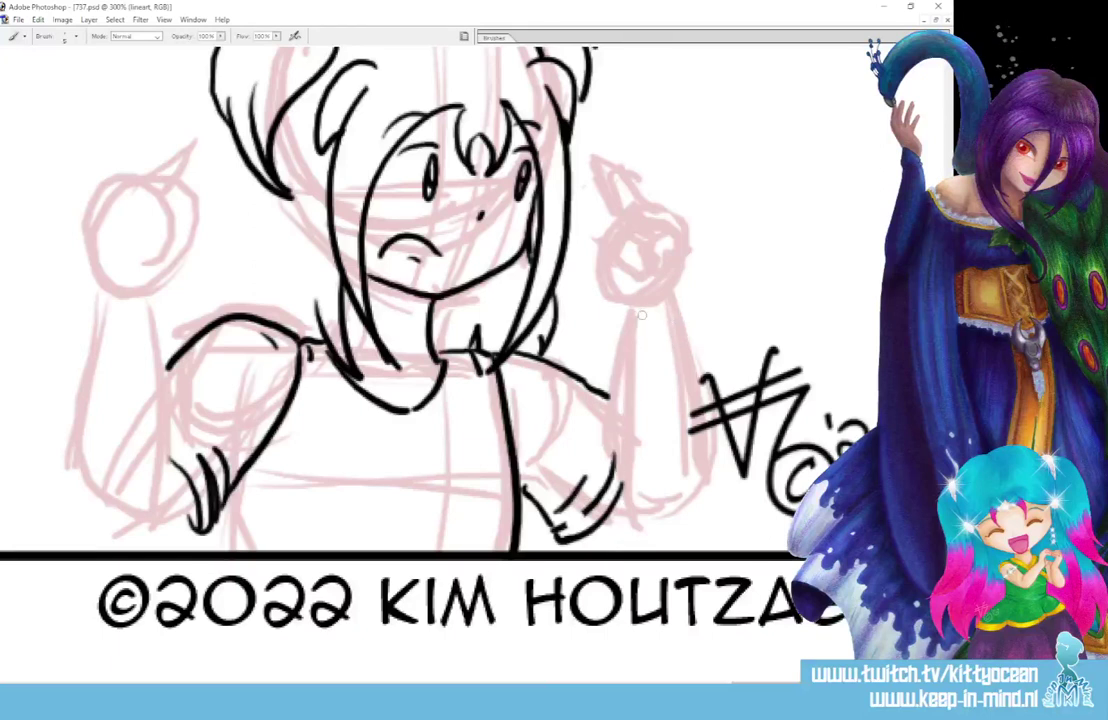
{"action": "left_click_drag", "start_coordinate": [645, 311], "coordinate": [640, 533]}
{"action": "mouse_move", "coordinate": [681, 292]}
{"action": "left_mouse_down"}
{"action": "mouse_move", "coordinate": [712, 432]}
{"action": "mouse_move", "coordinate": [693, 504]}
{"action": "mouse_move", "coordinate": [610, 530]}
{"action": "left_mouse_up"}
{"action": "left_click_drag", "start_coordinate": [512, 472], "coordinate": [598, 438]}
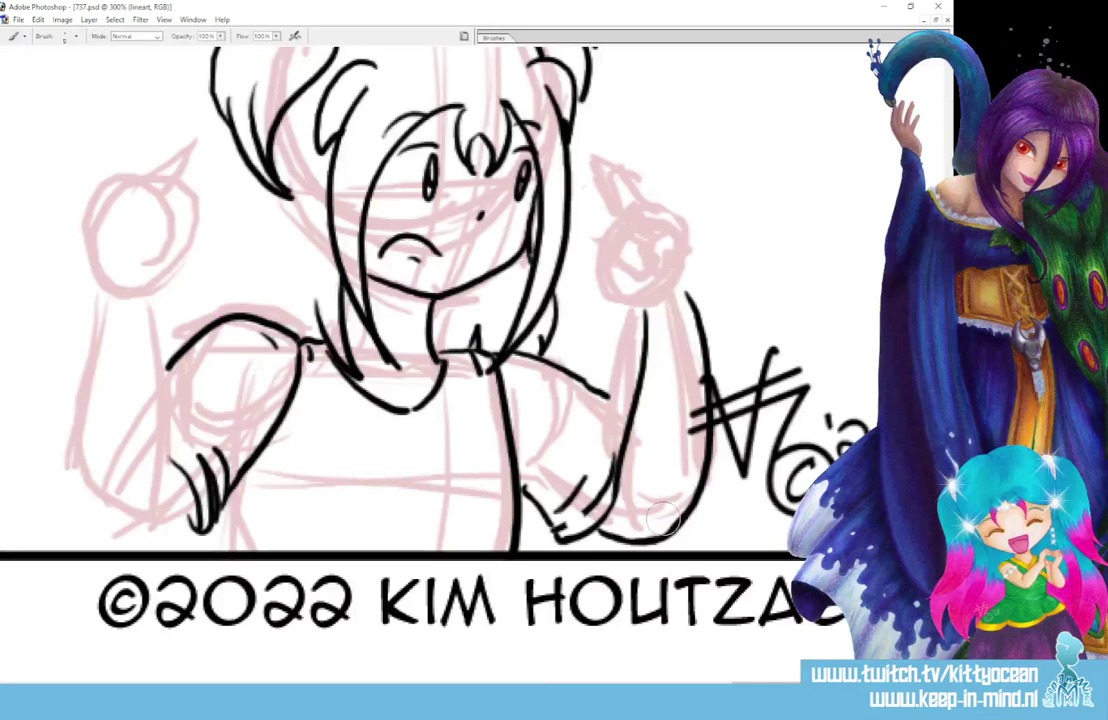
{"action": "left_click_drag", "start_coordinate": [633, 468], "coordinate": [626, 508]}
{"action": "left_click_drag", "start_coordinate": [618, 490], "coordinate": [613, 526]}
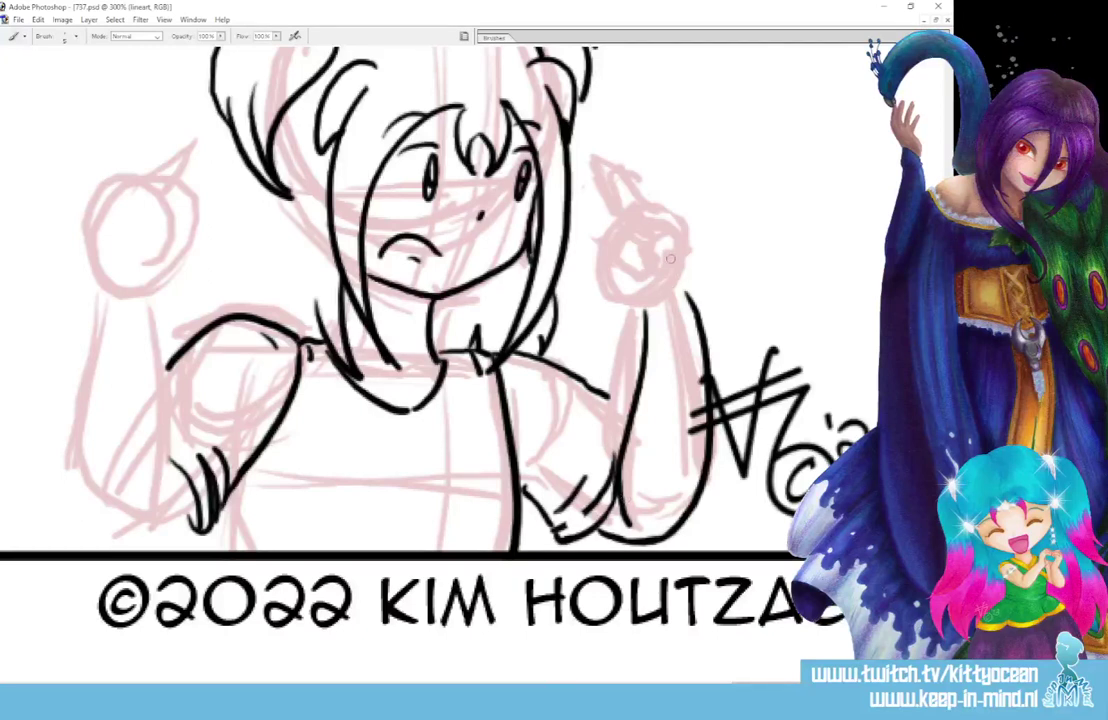
{"action": "mouse_move", "coordinate": [670, 258]}
{"action": "left_mouse_down"}
{"action": "mouse_move", "coordinate": [650, 248]}
{"action": "mouse_move", "coordinate": [648, 267]}
{"action": "mouse_move", "coordinate": [660, 273]}
{"action": "mouse_move", "coordinate": [622, 252]}
{"action": "mouse_move", "coordinate": [632, 296]}
{"action": "left_mouse_up"}
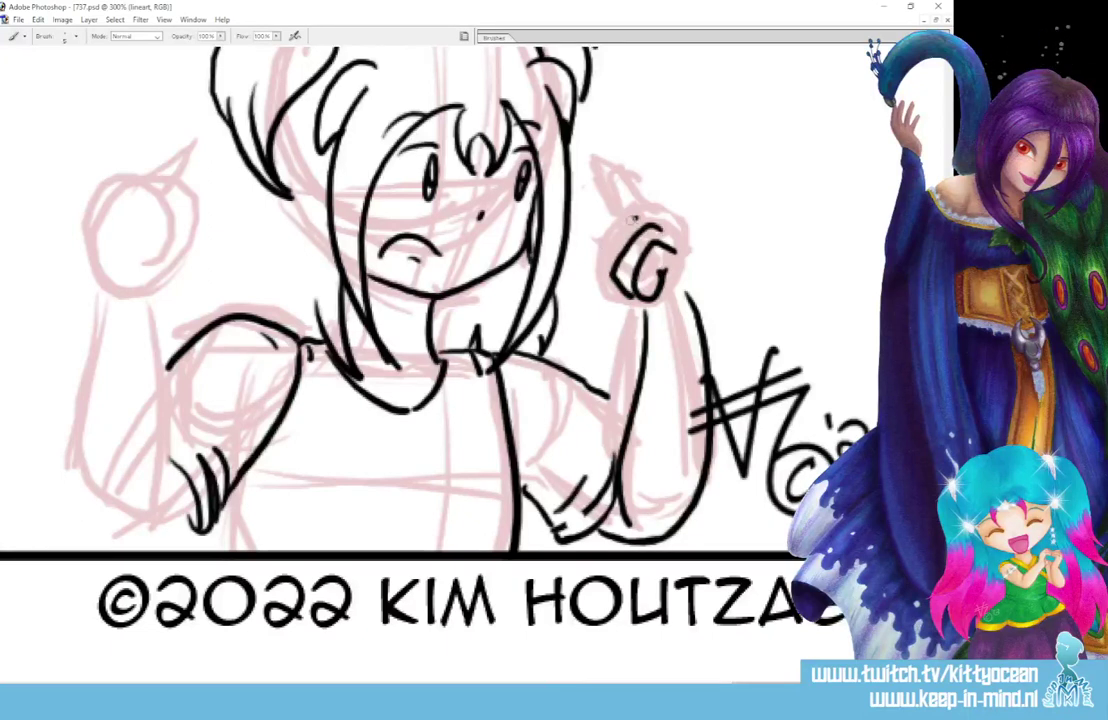
{"action": "mouse_move", "coordinate": [647, 218]}
{"action": "left_mouse_down"}
{"action": "mouse_move", "coordinate": [602, 250]}
{"action": "mouse_move", "coordinate": [612, 285]}
{"action": "left_mouse_up"}
{"action": "mouse_move", "coordinate": [697, 305]}
{"action": "left_mouse_down"}
{"action": "mouse_move", "coordinate": [690, 235]}
{"action": "mouse_move", "coordinate": [606, 158]}
{"action": "mouse_move", "coordinate": [622, 208]}
{"action": "left_mouse_up"}
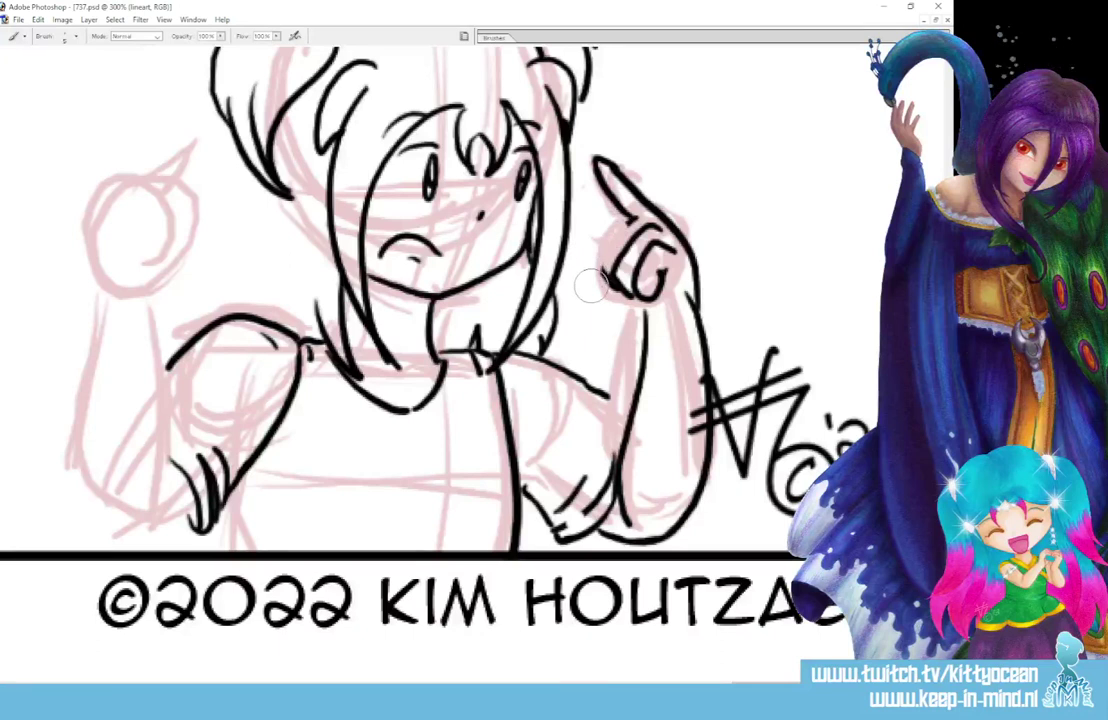
{"action": "mouse_move", "coordinate": [641, 222]}
{"action": "left_mouse_down"}
{"action": "mouse_move", "coordinate": [608, 250]}
{"action": "mouse_move", "coordinate": [606, 275]}
{"action": "mouse_move", "coordinate": [629, 286]}
{"action": "left_mouse_up"}
{"action": "mouse_move", "coordinate": [630, 218]}
{"action": "left_mouse_down"}
{"action": "mouse_move", "coordinate": [612, 230]}
{"action": "mouse_move", "coordinate": [603, 289]}
{"action": "left_mouse_up"}
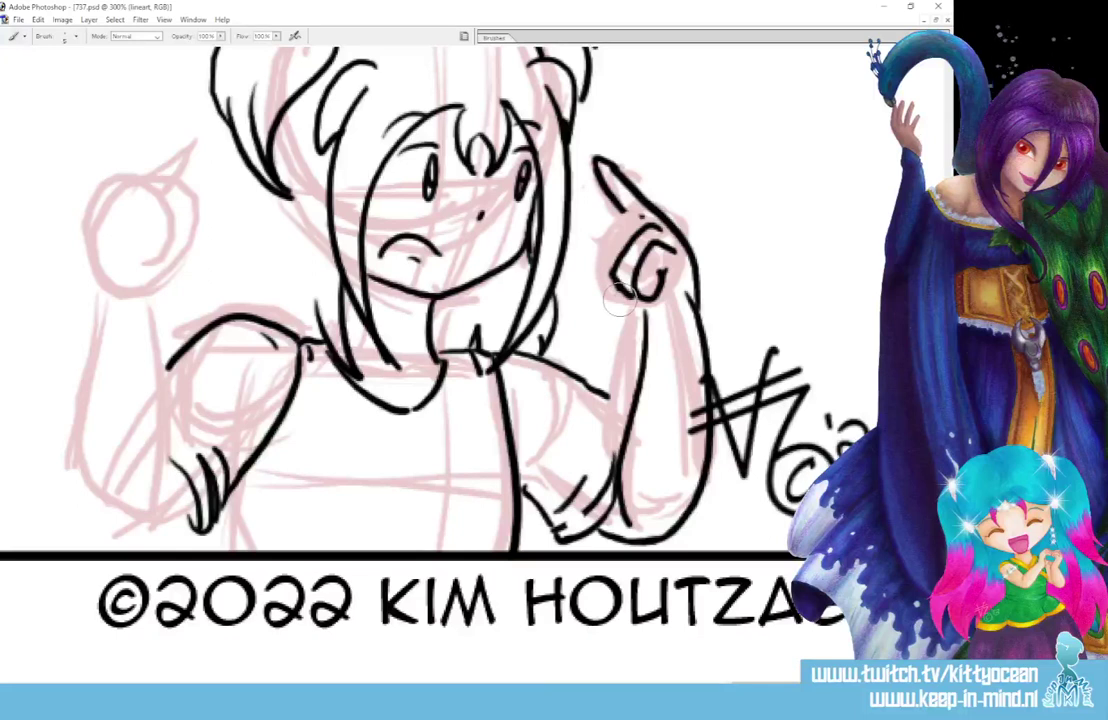
{"action": "mouse_move", "coordinate": [641, 208]}
{"action": "left_mouse_down"}
{"action": "mouse_move", "coordinate": [614, 222]}
{"action": "mouse_move", "coordinate": [599, 252]}
{"action": "mouse_move", "coordinate": [609, 278]}
{"action": "left_mouse_up"}
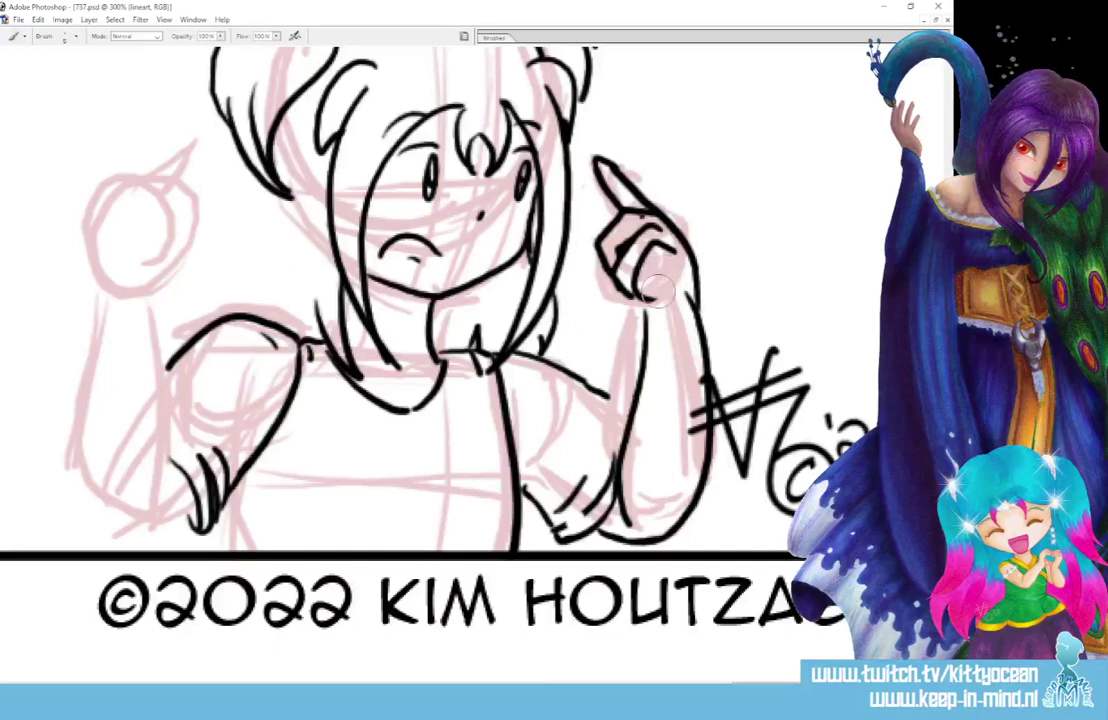
{"action": "mouse_move", "coordinate": [658, 290]}
{"action": "left_mouse_down"}
{"action": "mouse_move", "coordinate": [646, 256]}
{"action": "mouse_move", "coordinate": [638, 280]}
{"action": "mouse_move", "coordinate": [662, 268]}
{"action": "mouse_move", "coordinate": [632, 293]}
{"action": "mouse_move", "coordinate": [640, 272]}
{"action": "mouse_move", "coordinate": [624, 240]}
{"action": "mouse_move", "coordinate": [666, 222]}
{"action": "mouse_move", "coordinate": [690, 285]}
{"action": "mouse_move", "coordinate": [632, 235]}
{"action": "mouse_move", "coordinate": [600, 168]}
{"action": "mouse_move", "coordinate": [625, 180]}
{"action": "mouse_move", "coordinate": [641, 213]}
{"action": "left_mouse_up"}
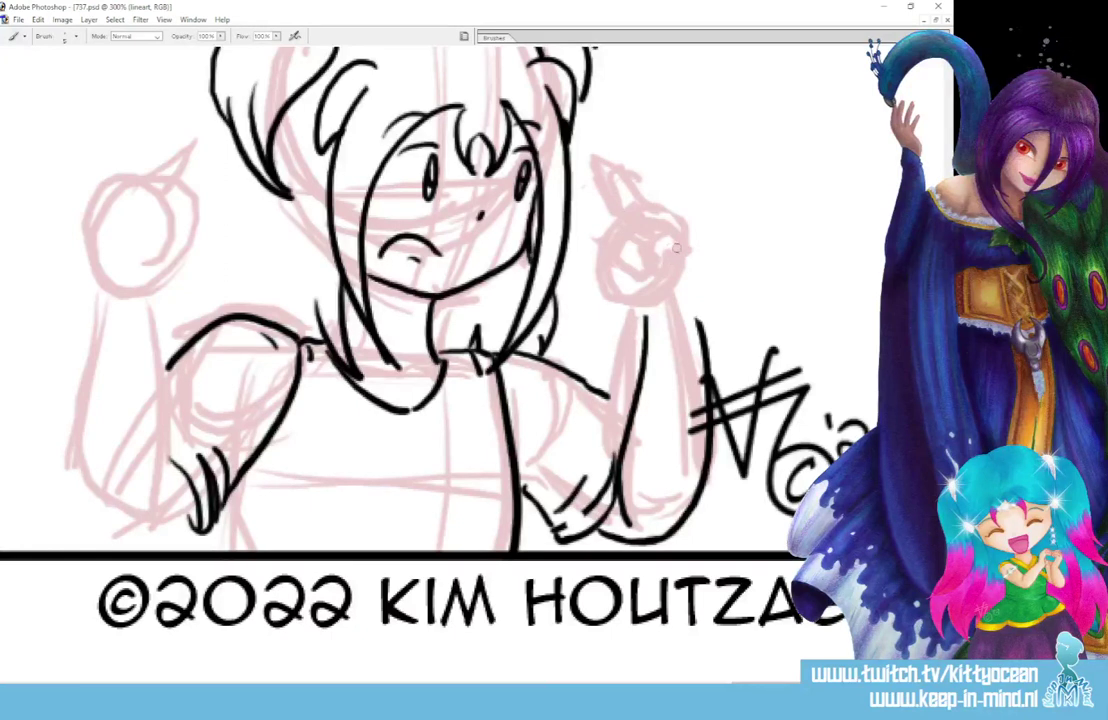
Ink the far arm's hand with curled fingers, a wrist line joining the forearm, and an extended pointing index finger
{"action": "mouse_move", "coordinate": [677, 247]}
{"action": "left_mouse_down"}
{"action": "mouse_move", "coordinate": [636, 252]}
{"action": "mouse_move", "coordinate": [648, 288]}
{"action": "mouse_move", "coordinate": [657, 268]}
{"action": "mouse_move", "coordinate": [692, 285]}
{"action": "mouse_move", "coordinate": [702, 332]}
{"action": "left_mouse_up"}
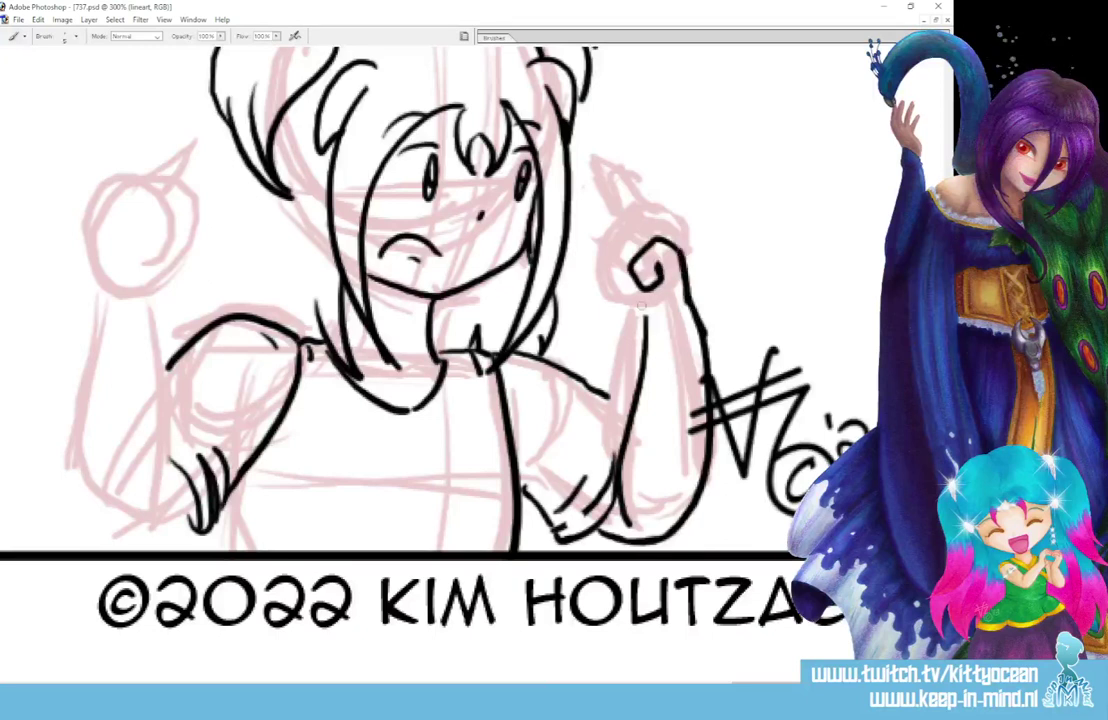
{"action": "mouse_move", "coordinate": [672, 239]}
{"action": "left_mouse_down"}
{"action": "mouse_move", "coordinate": [618, 232]}
{"action": "mouse_move", "coordinate": [632, 277]}
{"action": "left_mouse_up"}
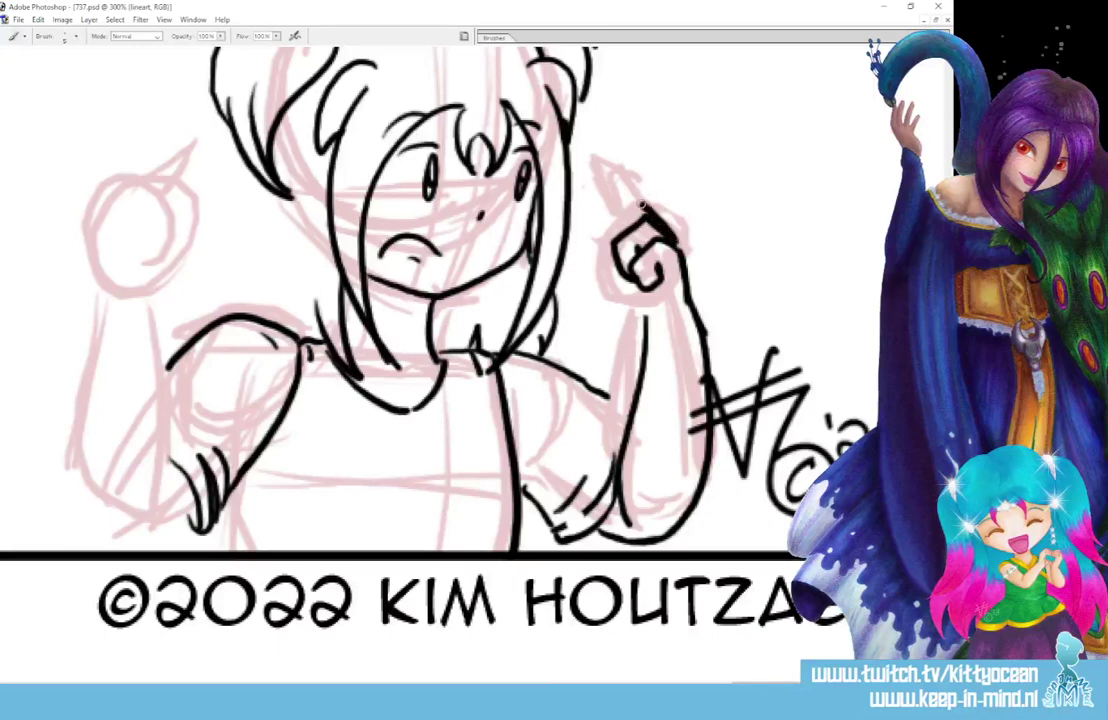
{"action": "mouse_move", "coordinate": [673, 238]}
{"action": "left_mouse_down"}
{"action": "mouse_move", "coordinate": [593, 258]}
{"action": "mouse_move", "coordinate": [627, 282]}
{"action": "left_mouse_up"}
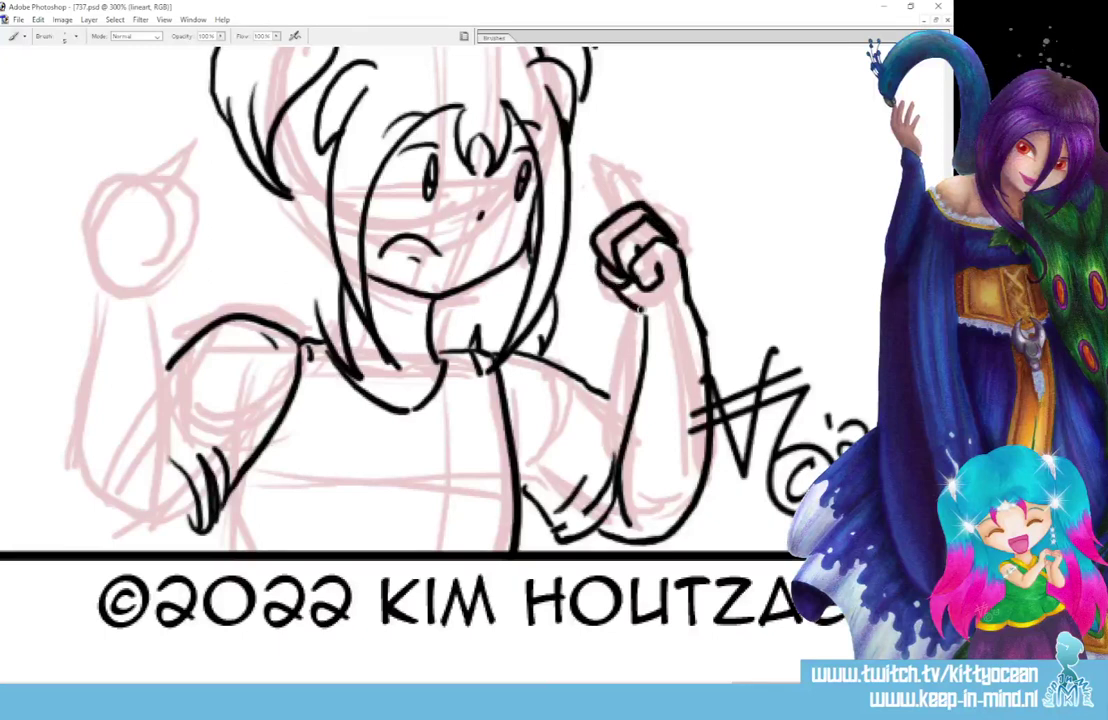
{"action": "left_click_drag", "start_coordinate": [636, 206], "coordinate": [585, 157]}
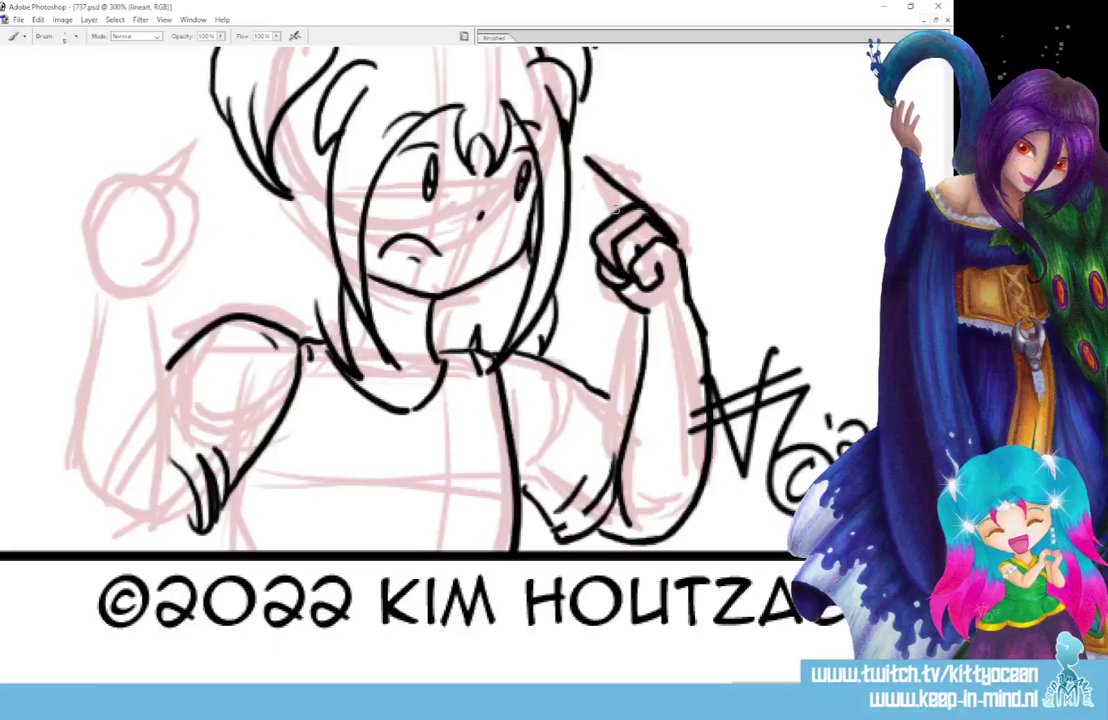
{"action": "left_click_drag", "start_coordinate": [625, 212], "coordinate": [582, 160]}
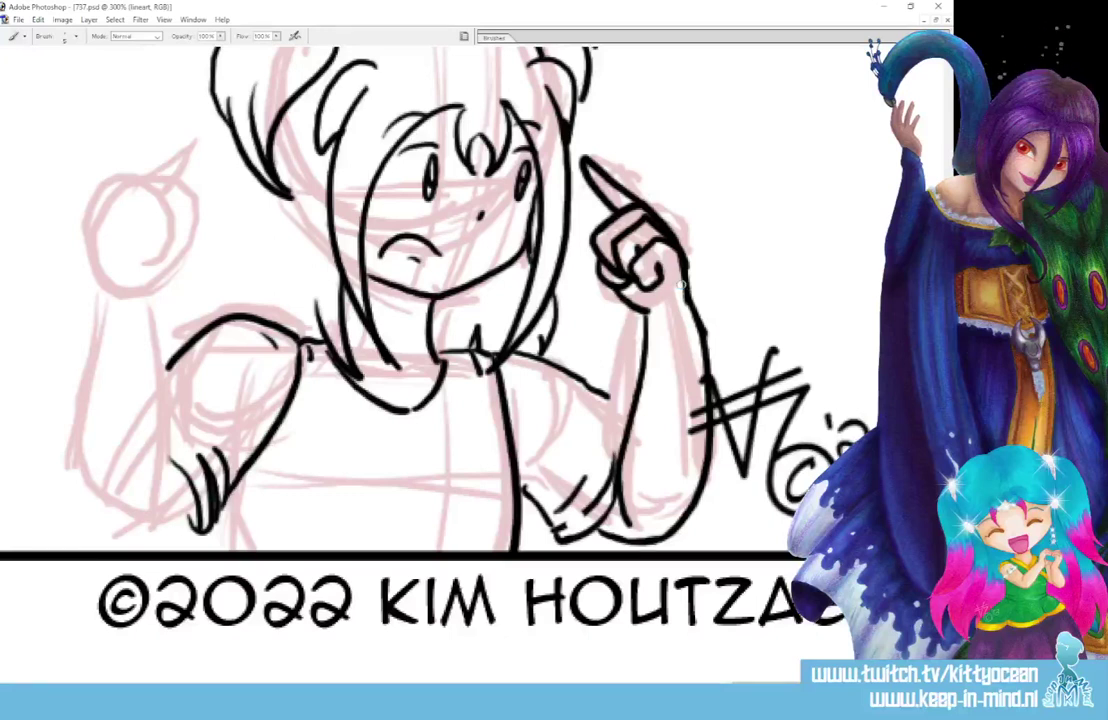
Ink the near arm's raised forearm with both side contours and the rounded elbow reaching the sleeve hem
{"action": "left_click_drag", "start_coordinate": [152, 293], "coordinate": [160, 495]}
{"action": "mouse_move", "coordinate": [104, 295]}
{"action": "left_mouse_down"}
{"action": "mouse_move", "coordinate": [76, 397]}
{"action": "mouse_move", "coordinate": [77, 488]}
{"action": "mouse_move", "coordinate": [120, 522]}
{"action": "mouse_move", "coordinate": [185, 498]}
{"action": "left_mouse_up"}
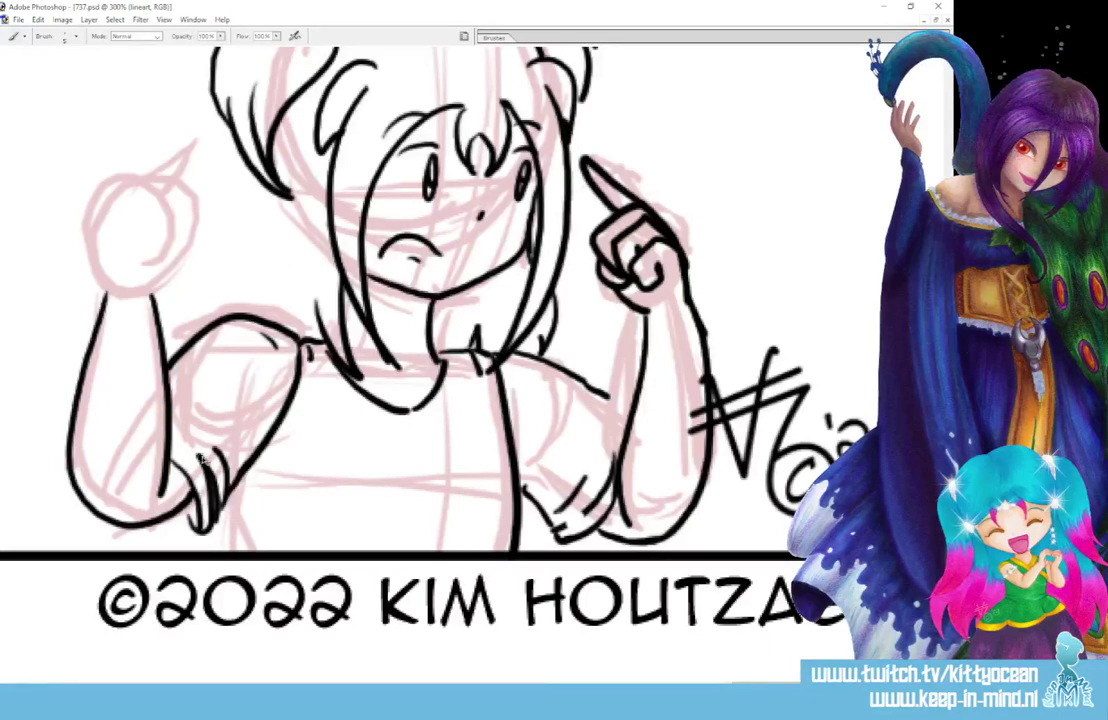
Redraw the near forearm's outer contour and ink its hand with curled fingers, a wrist line, and an extended pointing index finger
{"action": "key", "text": "ctrl+z"}
{"action": "mouse_move", "coordinate": [100, 293]}
{"action": "left_mouse_down"}
{"action": "mouse_move", "coordinate": [82, 478]}
{"action": "mouse_move", "coordinate": [110, 518]}
{"action": "mouse_move", "coordinate": [147, 526]}
{"action": "mouse_move", "coordinate": [202, 506]}
{"action": "left_mouse_up"}
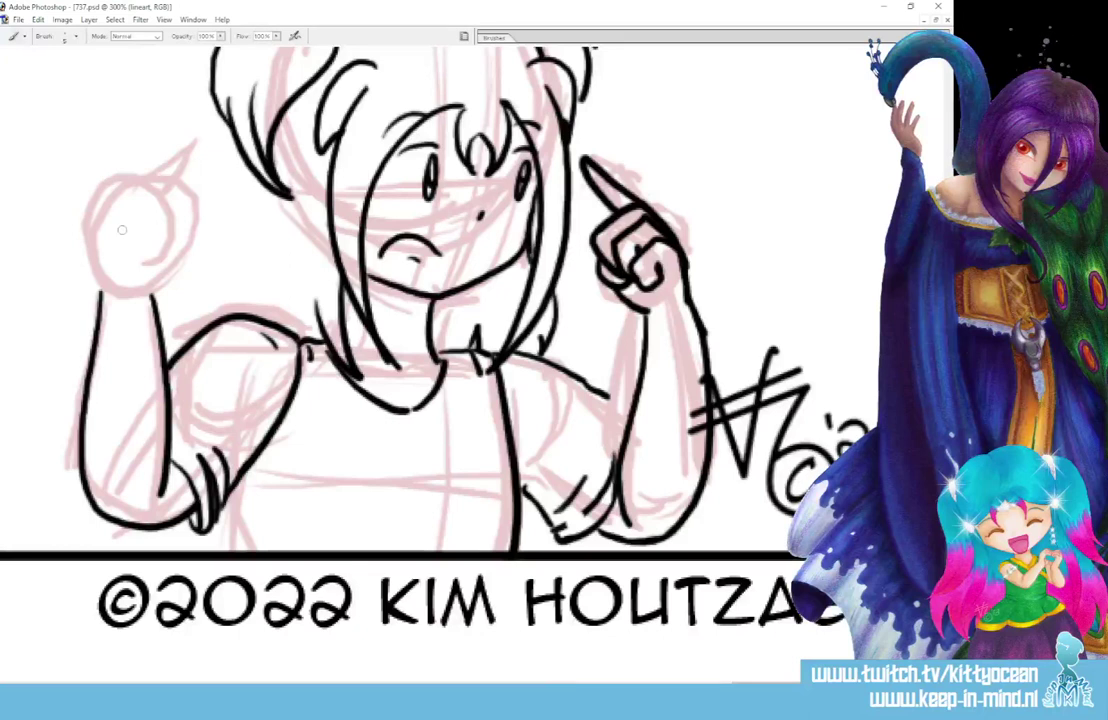
{"action": "mouse_move", "coordinate": [124, 228]}
{"action": "left_mouse_down"}
{"action": "mouse_move", "coordinate": [155, 257]}
{"action": "mouse_move", "coordinate": [136, 256]}
{"action": "mouse_move", "coordinate": [150, 202]}
{"action": "mouse_move", "coordinate": [172, 228]}
{"action": "mouse_move", "coordinate": [151, 262]}
{"action": "left_mouse_up"}
{"action": "mouse_move", "coordinate": [132, 185]}
{"action": "left_mouse_down"}
{"action": "mouse_move", "coordinate": [183, 223]}
{"action": "mouse_move", "coordinate": [158, 177]}
{"action": "mouse_move", "coordinate": [186, 206]}
{"action": "mouse_move", "coordinate": [168, 218]}
{"action": "left_mouse_up"}
{"action": "key", "text": "ctrl+alt+z"}
{"action": "mouse_move", "coordinate": [99, 258]}
{"action": "left_mouse_down"}
{"action": "mouse_move", "coordinate": [100, 295]}
{"action": "mouse_move", "coordinate": [106, 196]}
{"action": "mouse_move", "coordinate": [208, 130]}
{"action": "left_mouse_up"}
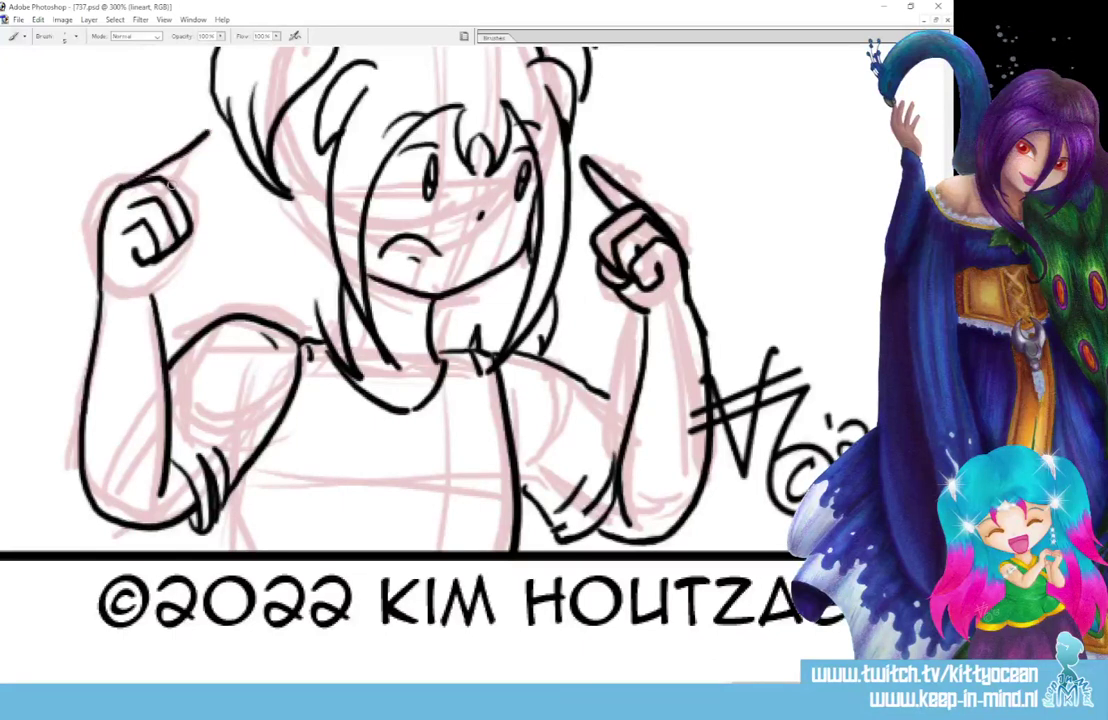
{"action": "left_click_drag", "start_coordinate": [168, 190], "coordinate": [210, 140]}
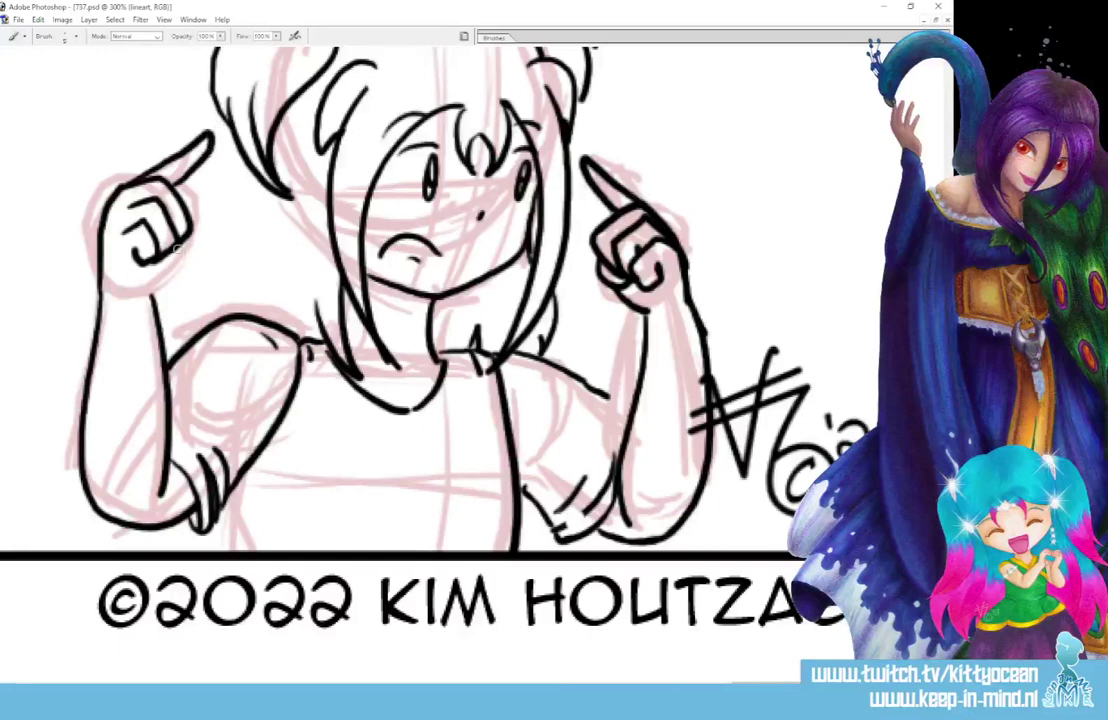
{"action": "mouse_move", "coordinate": [186, 216]}
{"action": "left_mouse_down"}
{"action": "mouse_move", "coordinate": [192, 256]}
{"action": "mouse_move", "coordinate": [140, 256]}
{"action": "mouse_move", "coordinate": [166, 276]}
{"action": "left_mouse_up"}
Ink the long hair falling behind the near shoulder, a round shirt emblem with two eyes, and the torso's side line
{"action": "left_click_drag", "start_coordinate": [240, 186], "coordinate": [203, 305]}
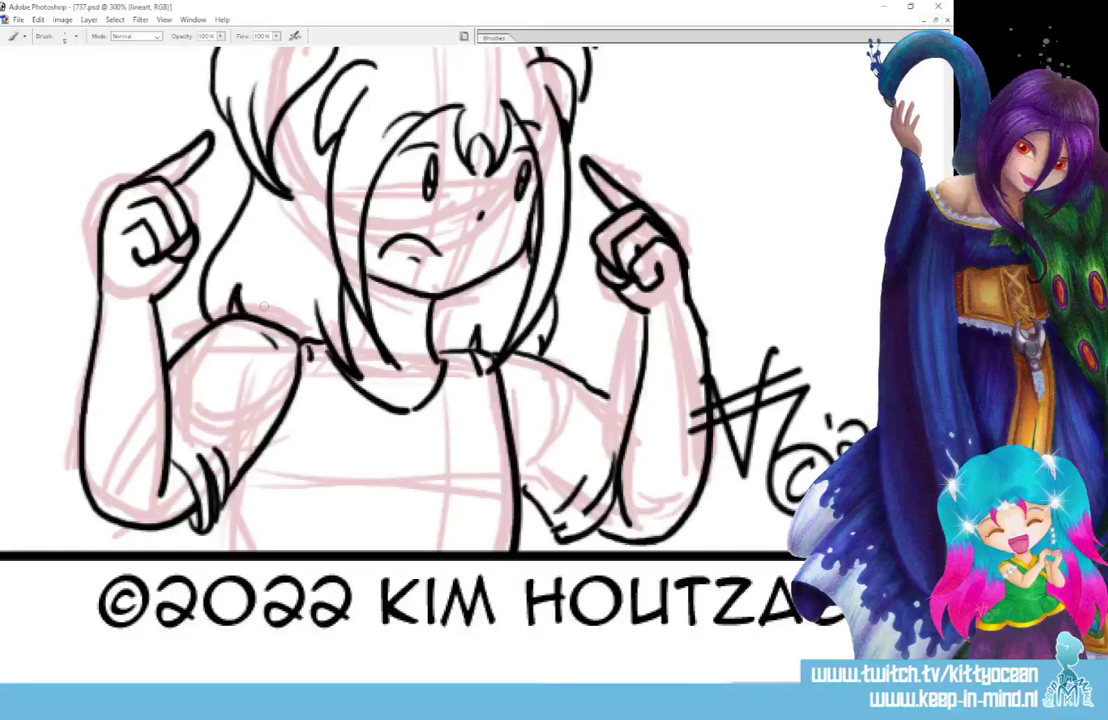
{"action": "mouse_move", "coordinate": [417, 459]}
{"action": "left_mouse_down"}
{"action": "mouse_move", "coordinate": [382, 485]}
{"action": "mouse_move", "coordinate": [394, 530]}
{"action": "mouse_move", "coordinate": [442, 525]}
{"action": "mouse_move", "coordinate": [457, 478]}
{"action": "mouse_move", "coordinate": [413, 459]}
{"action": "mouse_move", "coordinate": [419, 490]}
{"action": "left_mouse_up"}
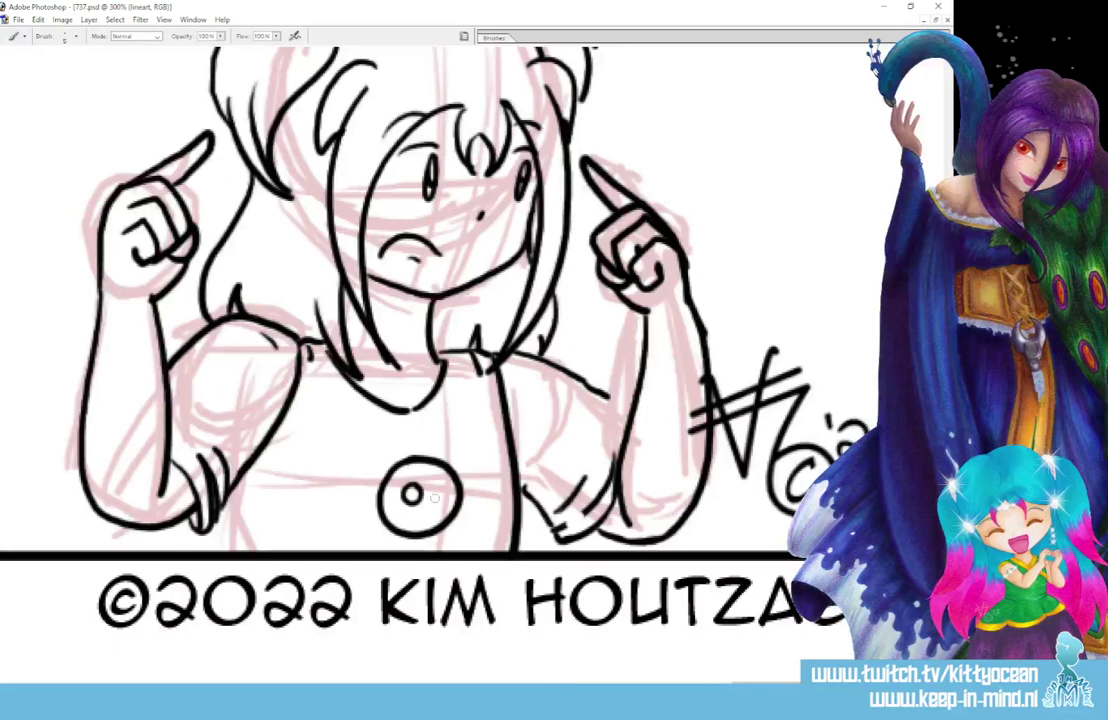
{"action": "left_click", "coordinate": [436, 497]}
{"action": "left_click_drag", "start_coordinate": [231, 551], "coordinate": [224, 488]}
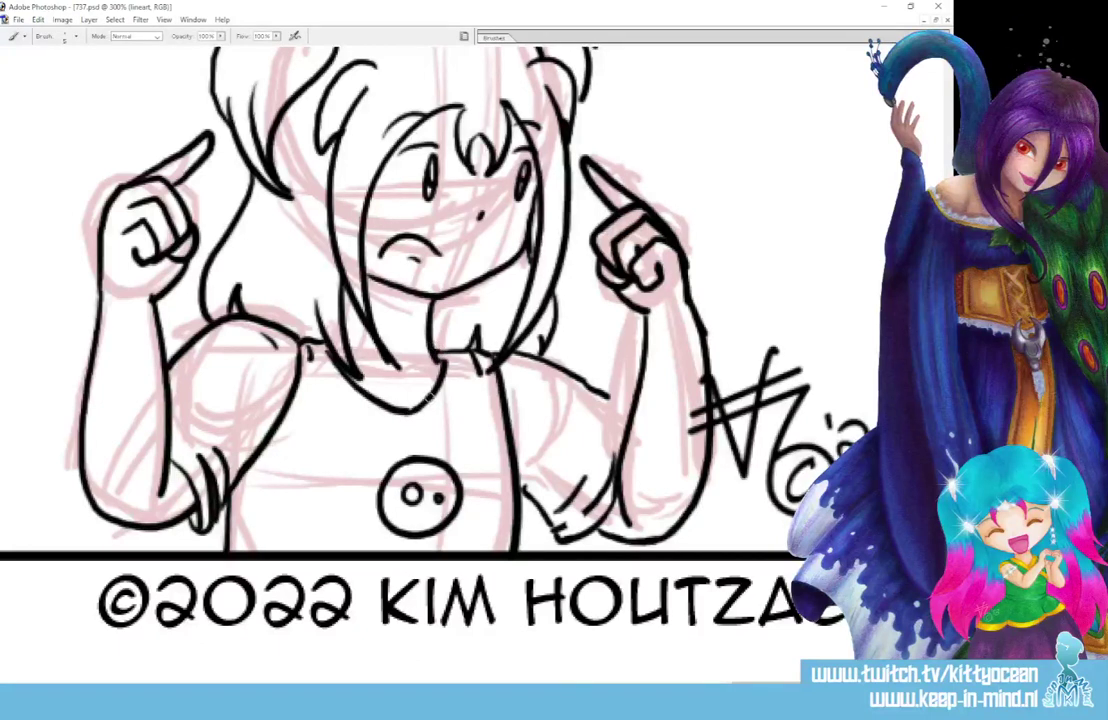
Select the speaker's front in the third panel and apply a slight Motion Blur at angle 0 to its line art
{"action": "scroll", "coordinate": [427, 398], "scroll_direction": "down", "scroll_amount": 5}
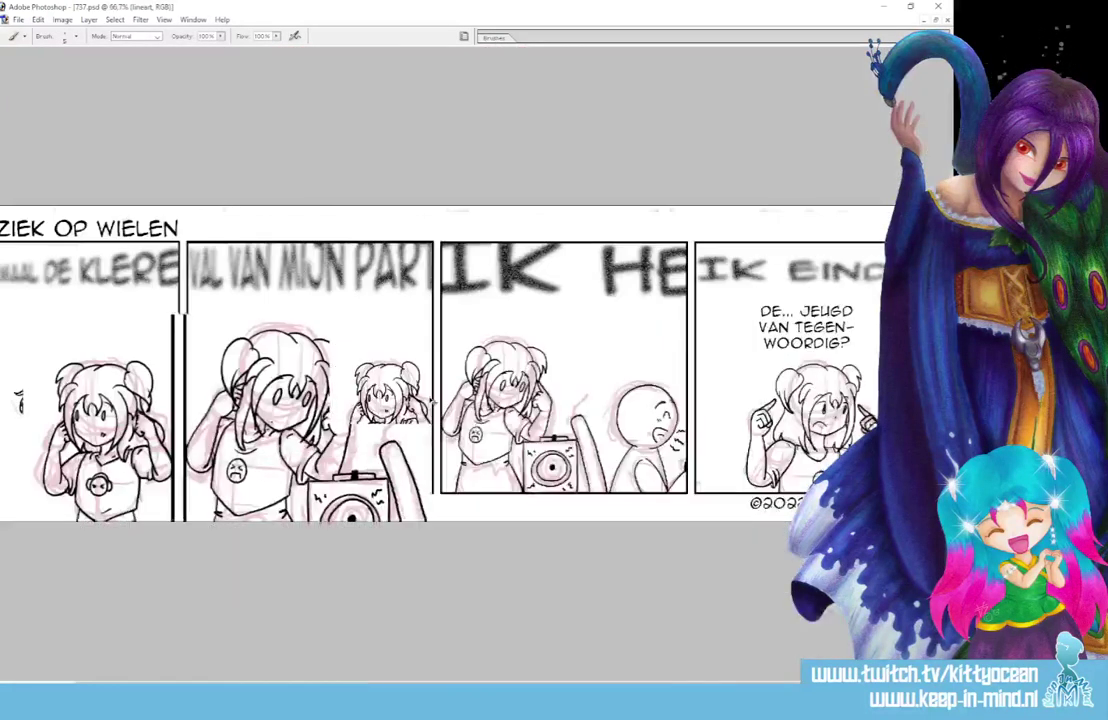
{"action": "scroll", "coordinate": [583, 382], "scroll_direction": "down", "scroll_amount": 1}
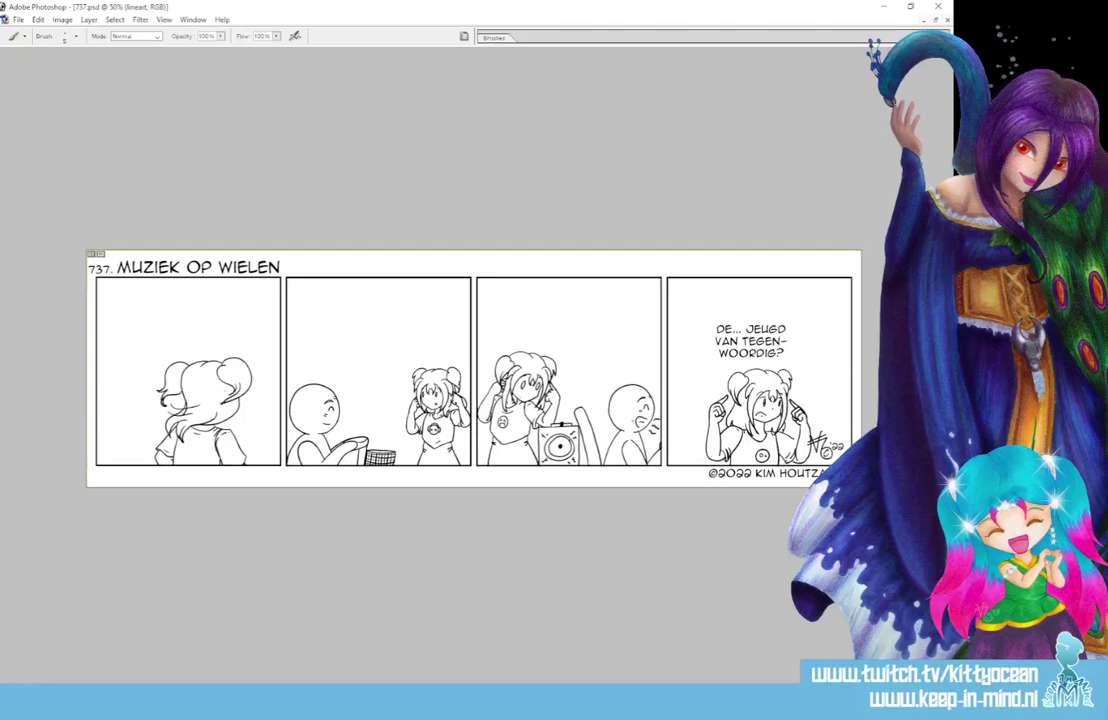
{"action": "key", "text": "ctrl+1"}
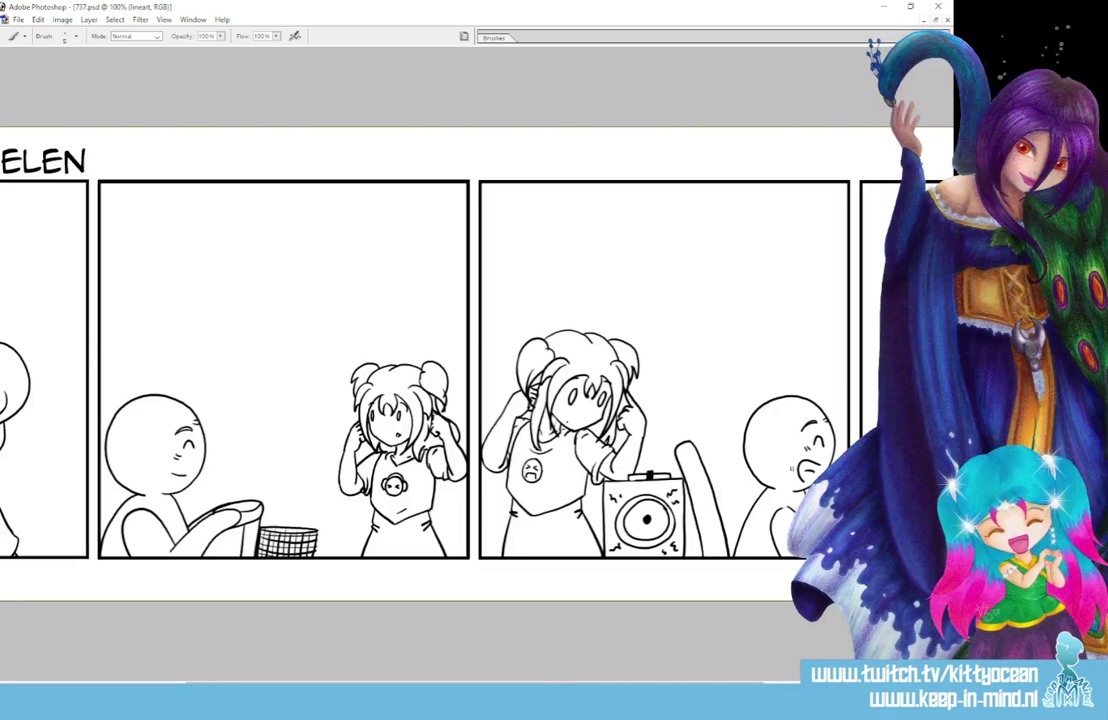
{"action": "key", "text": "m"}
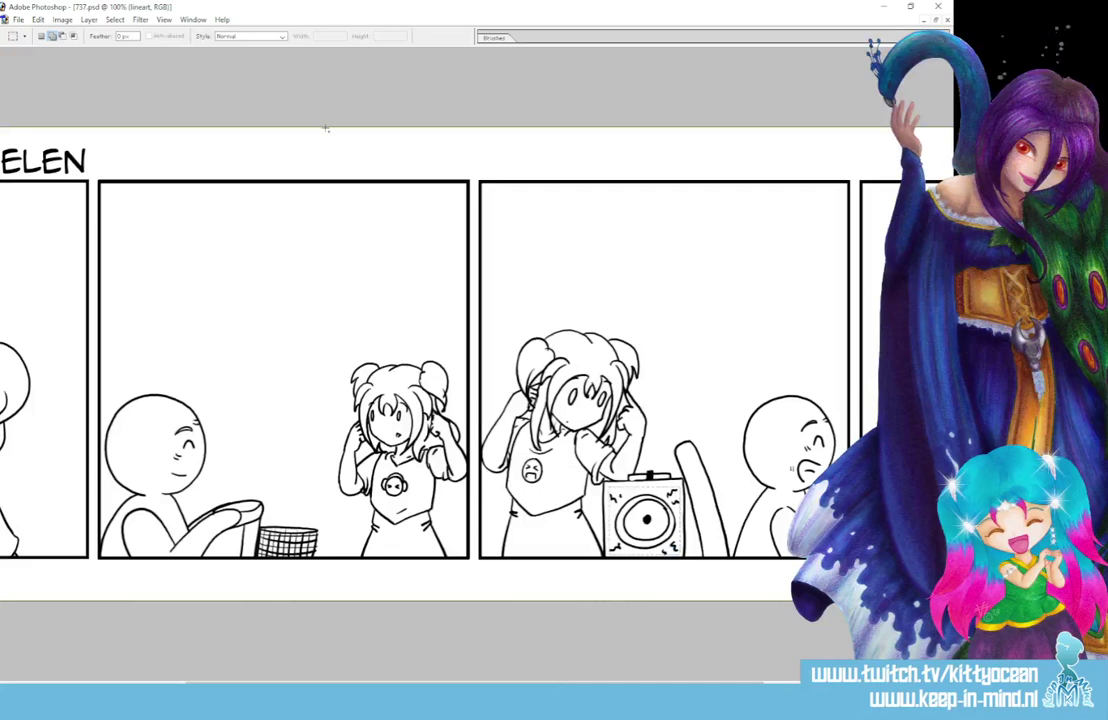
{"action": "left_click", "coordinate": [117, 22]}
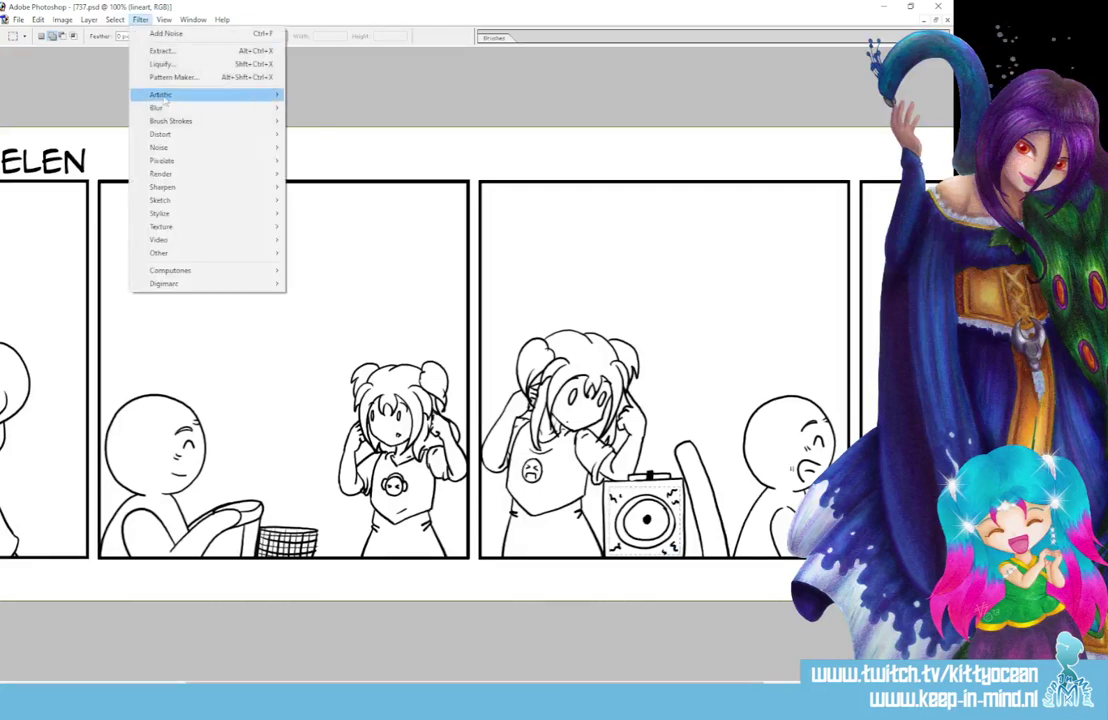
{"action": "mouse_move", "coordinate": [228, 112]}
{"action": "left_click", "coordinate": [323, 147]}
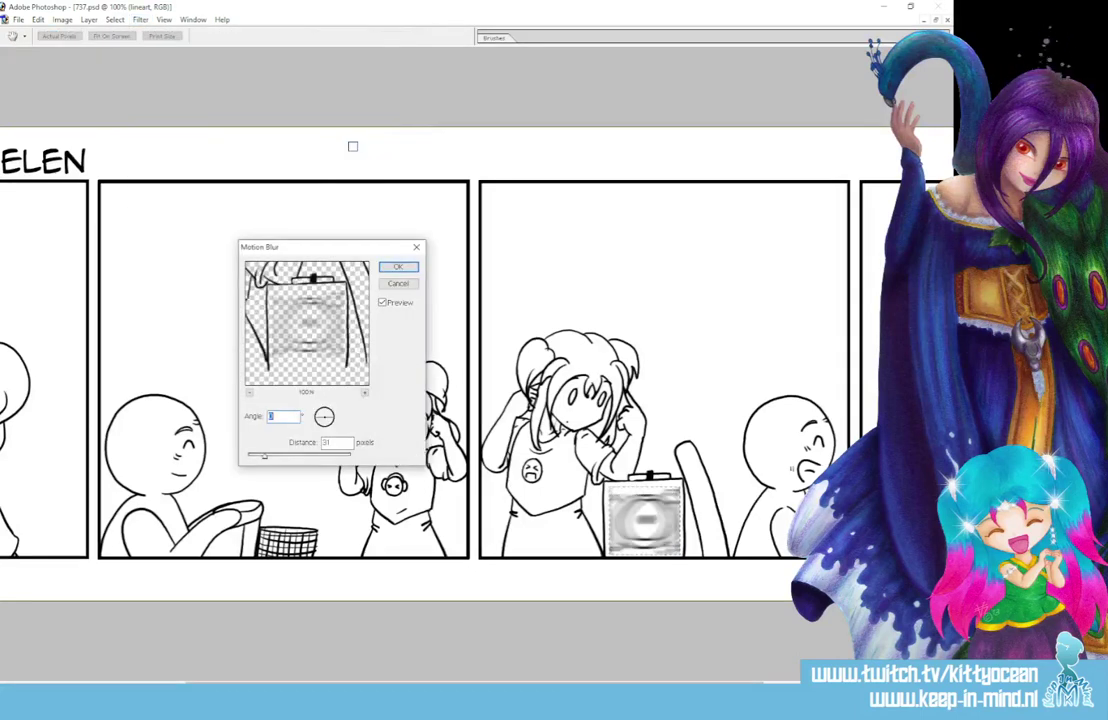
{"action": "left_click_drag", "start_coordinate": [264, 456], "coordinate": [250, 457]}
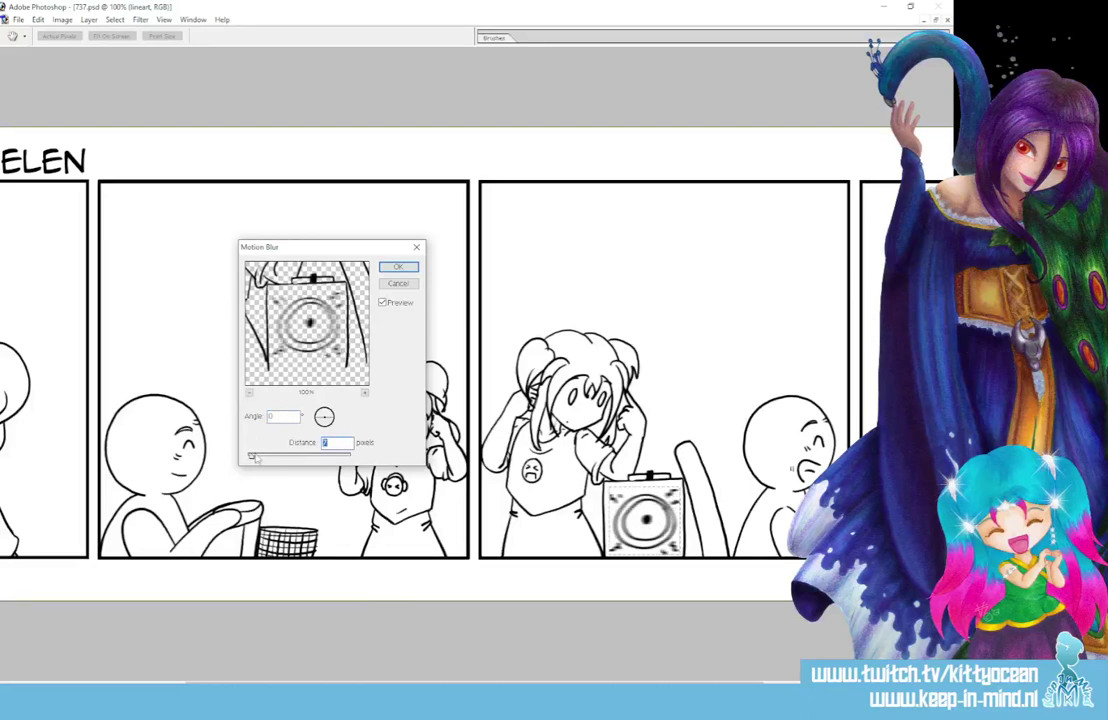
{"action": "key", "text": "Return"}
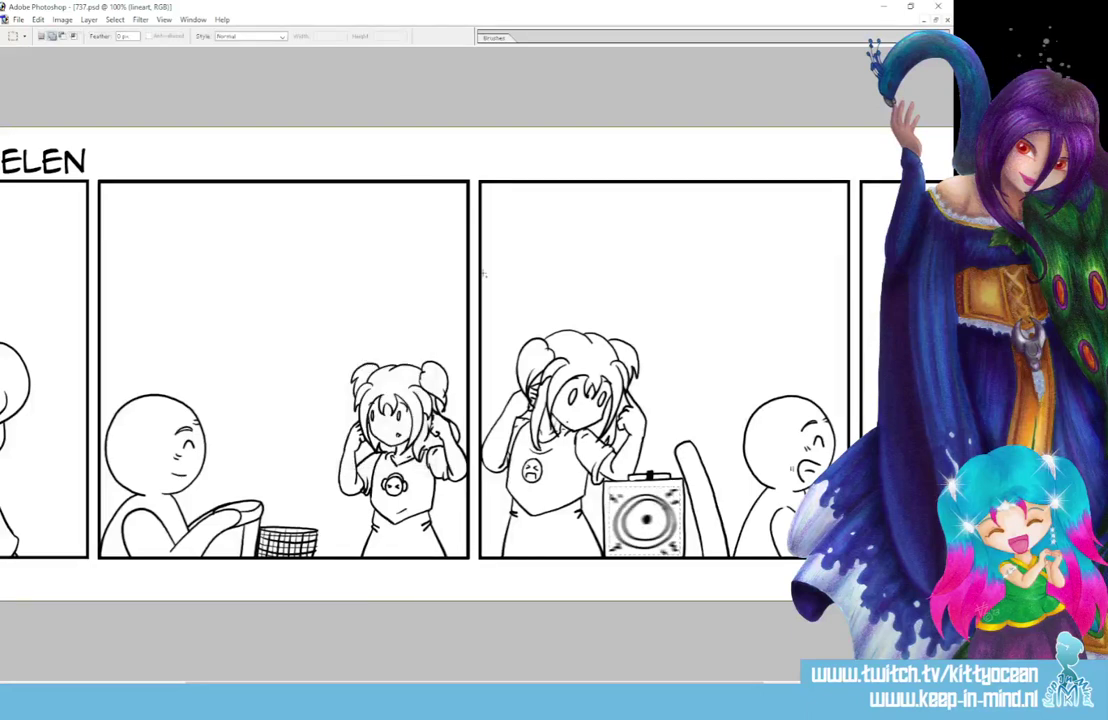
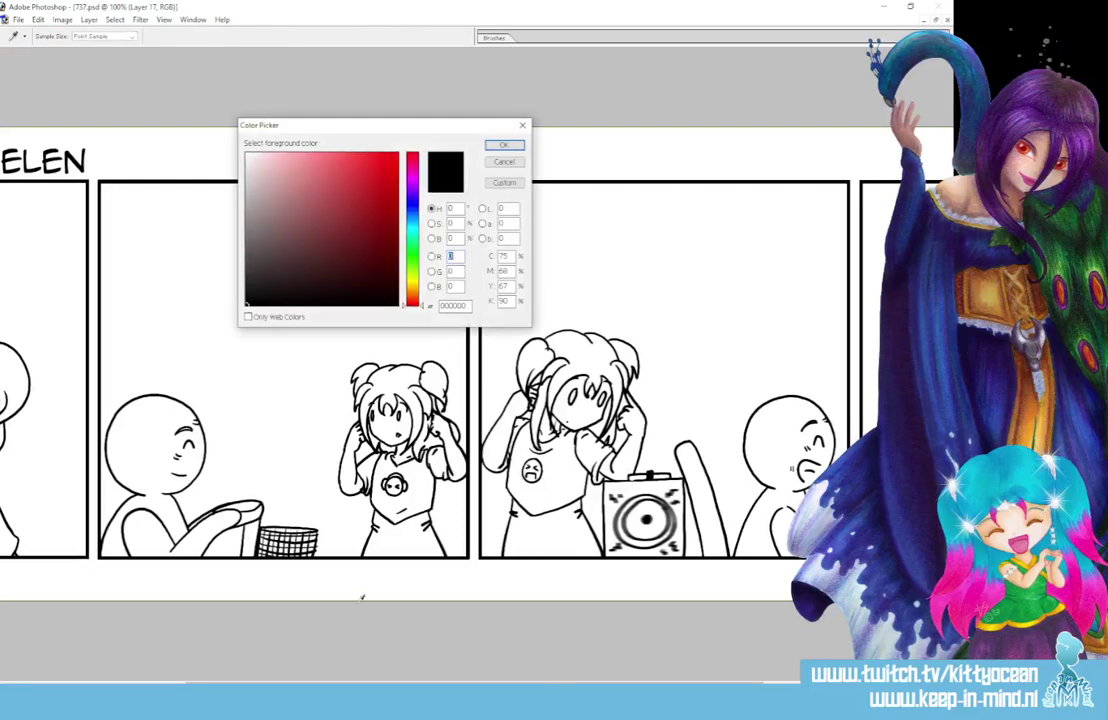
Choose orange as the foreground color and fill the girl's hair, both buns, and loose strands in the third panel
{"action": "left_click", "coordinate": [417, 291]}
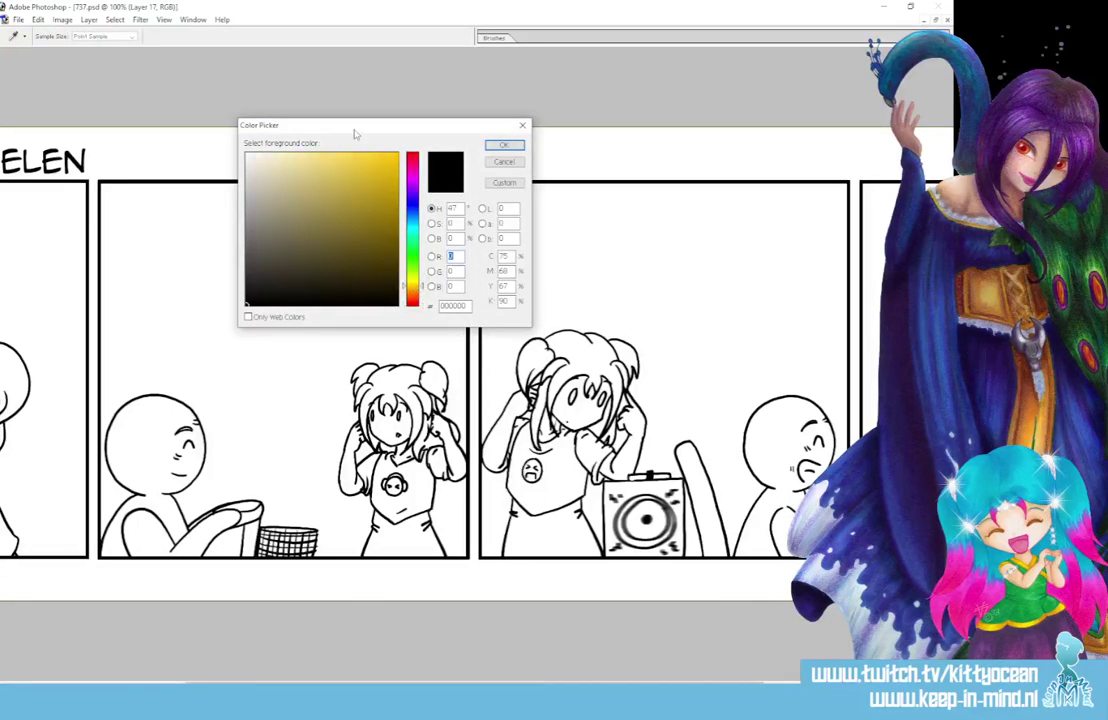
{"action": "left_click_drag", "start_coordinate": [350, 126], "coordinate": [950, 100]}
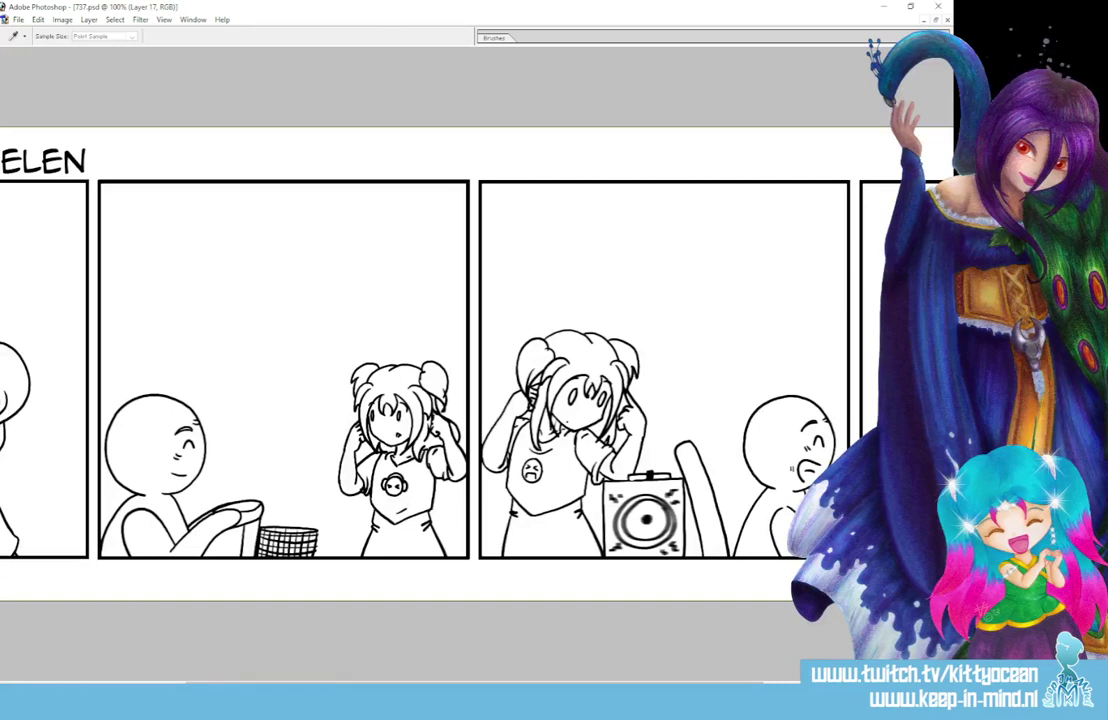
{"action": "key", "text": "g"}
{"action": "key", "text": "shift+g"}
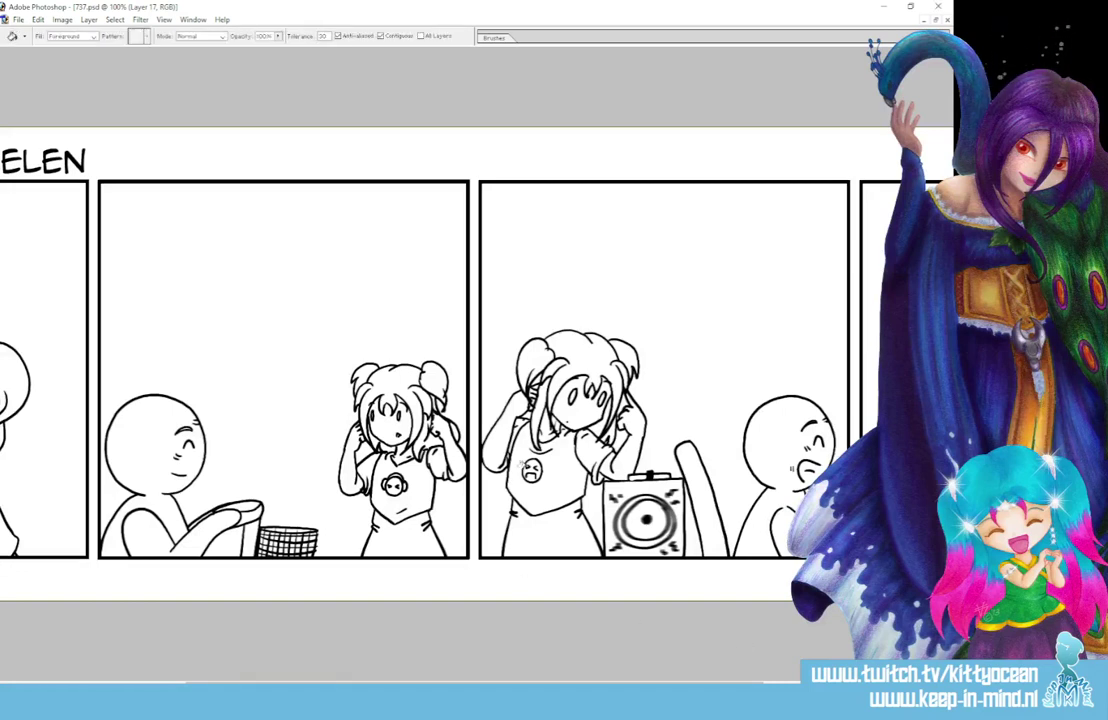
{"action": "left_click", "coordinate": [590, 360]}
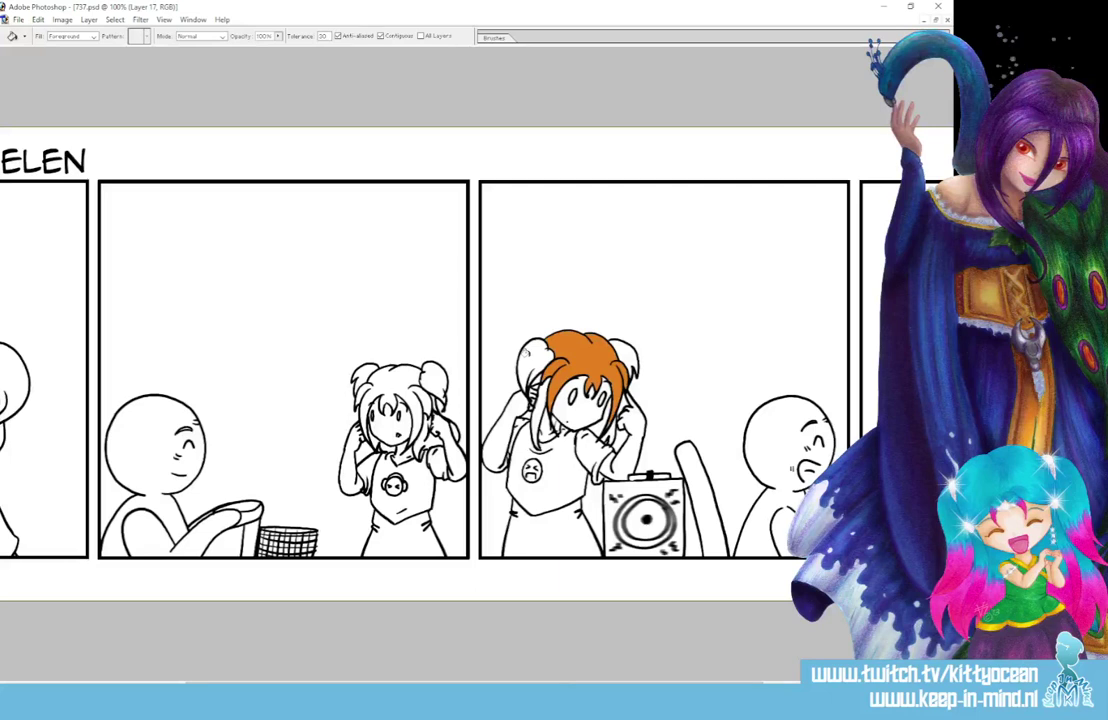
{"action": "left_click", "coordinate": [522, 370]}
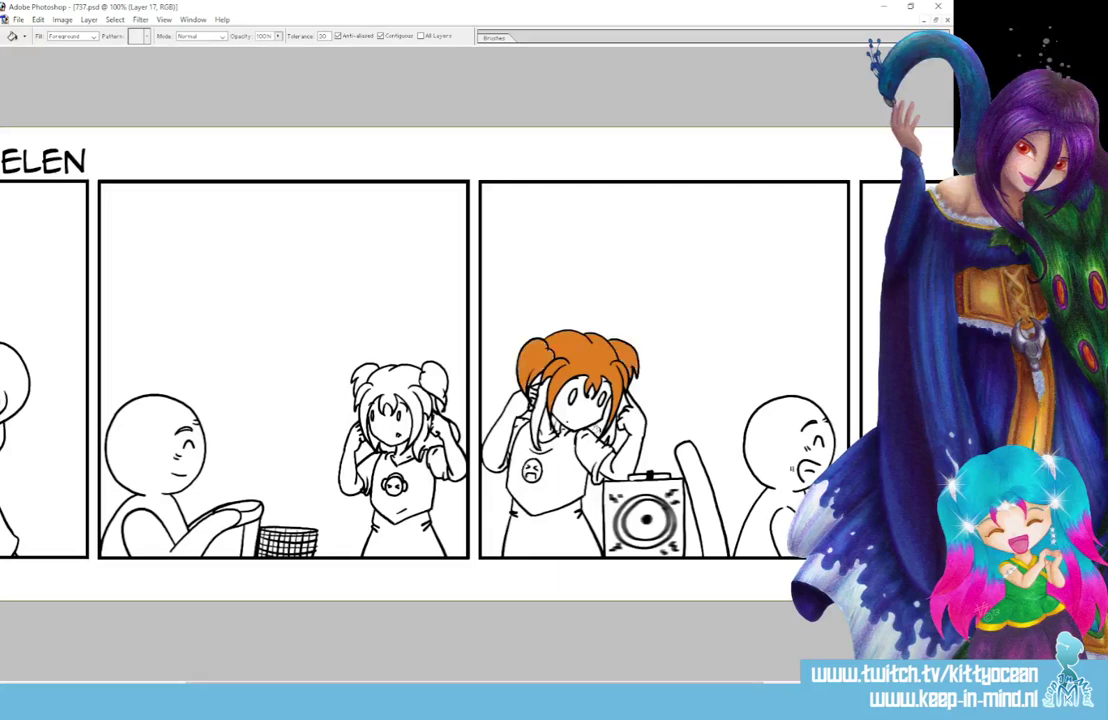
{"action": "left_click", "coordinate": [535, 390]}
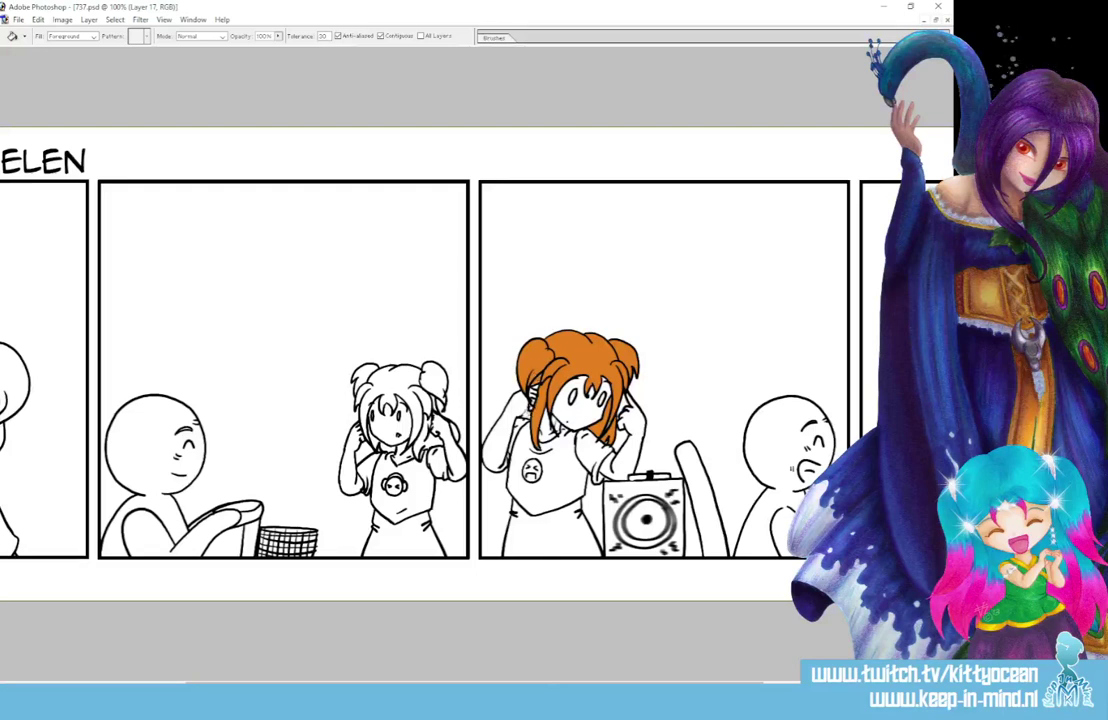
Fill the girl's hair and both buns in the second panel with the same orange
{"action": "left_click", "coordinate": [366, 378]}
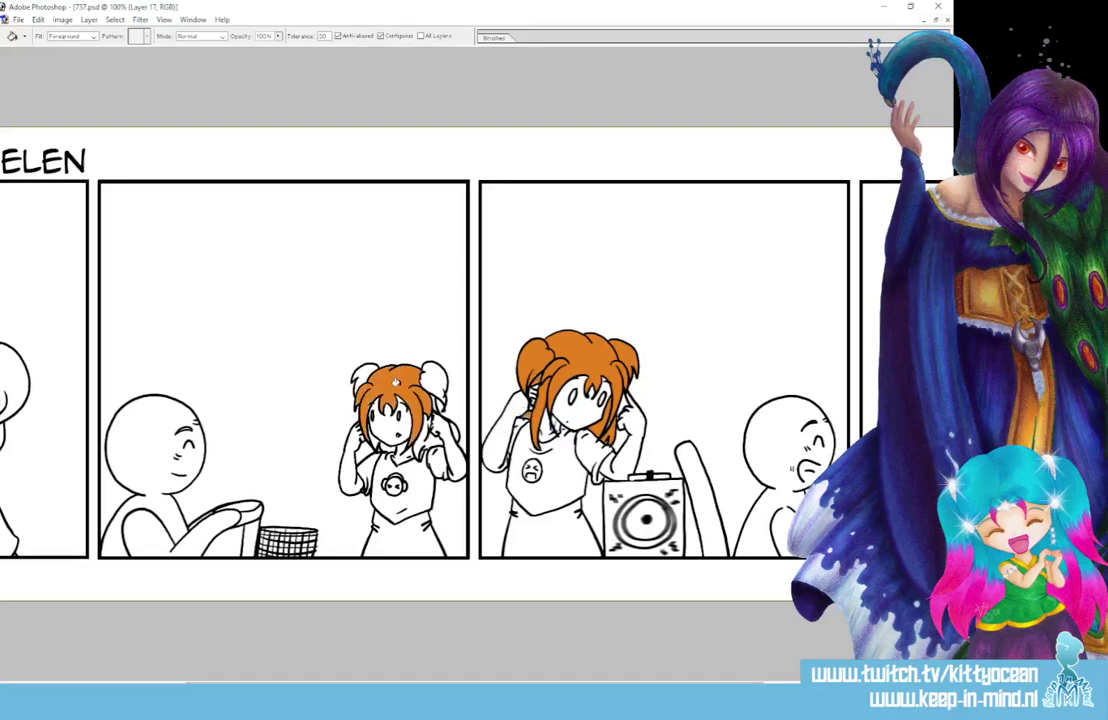
{"action": "left_click", "coordinate": [434, 378]}
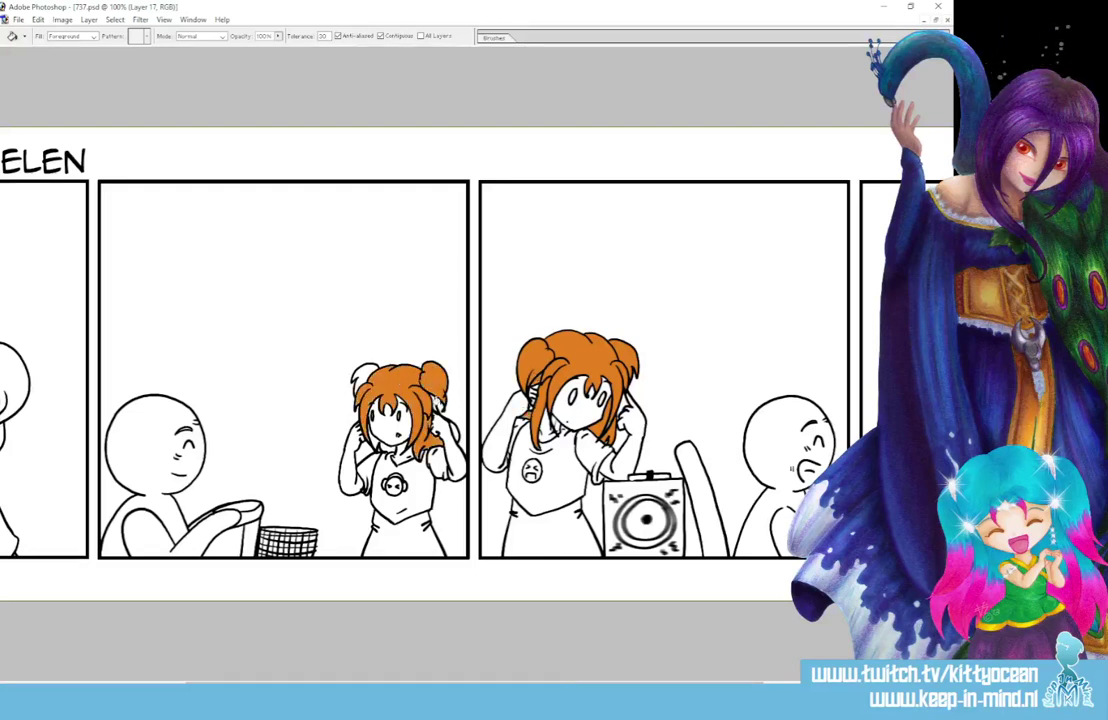
{"action": "left_click", "coordinate": [363, 375]}
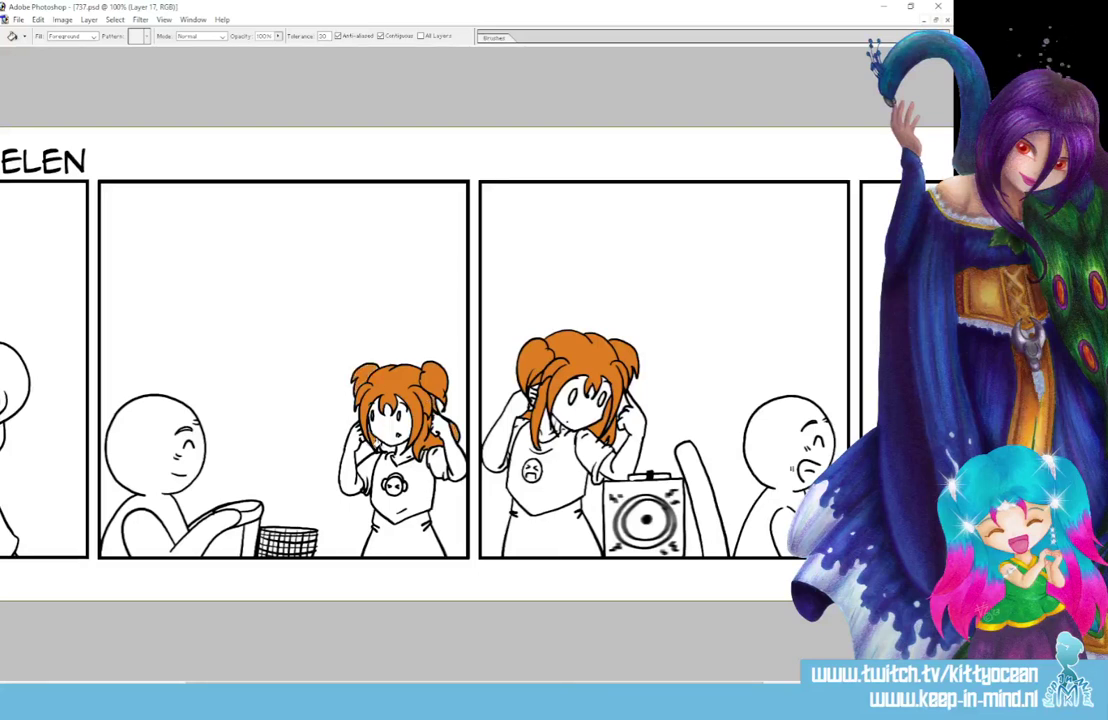
Select the last panel's text "DE... JEUGD VAN TEGENWOORDIG?", separate it onto its own layer, hide it, and clear the selection
{"action": "left_click_drag", "start_coordinate": [500, 684], "coordinate": [686, 684]}
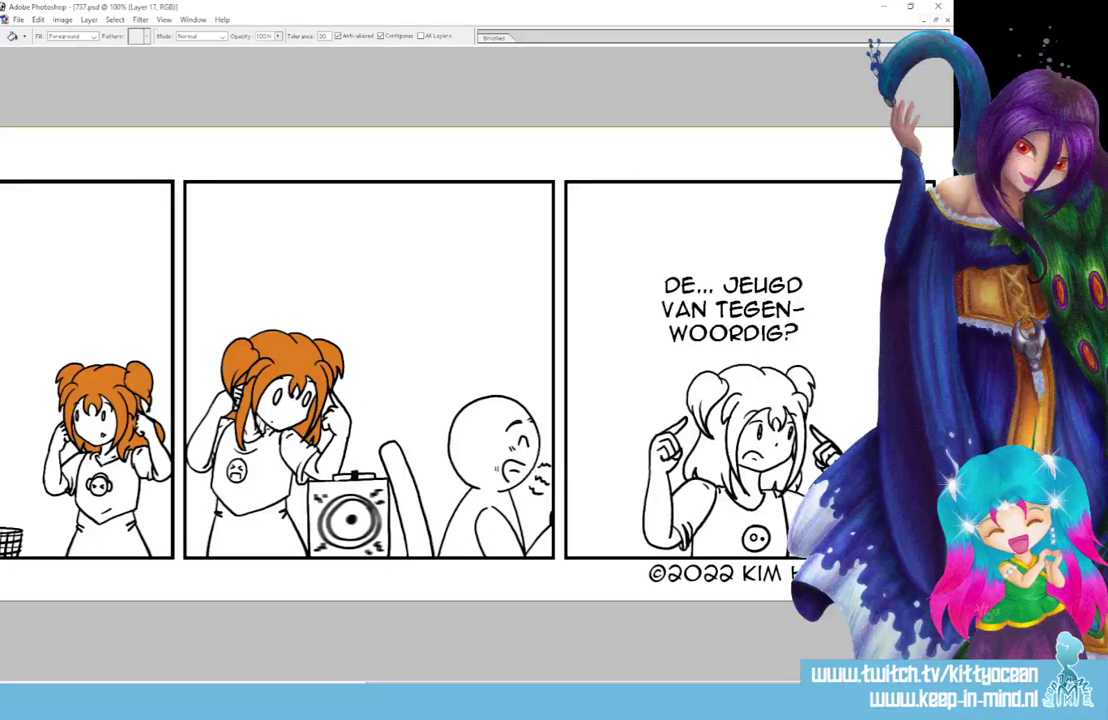
{"action": "key", "text": "m"}
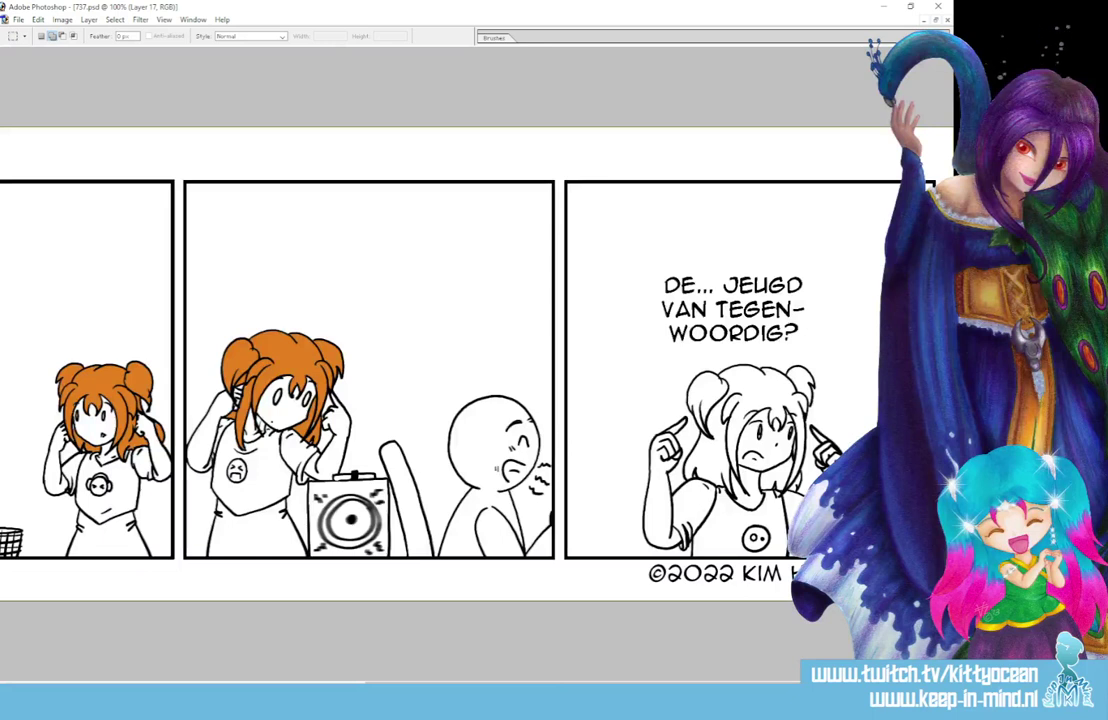
{"action": "left_click_drag", "start_coordinate": [648, 266], "coordinate": [813, 352]}
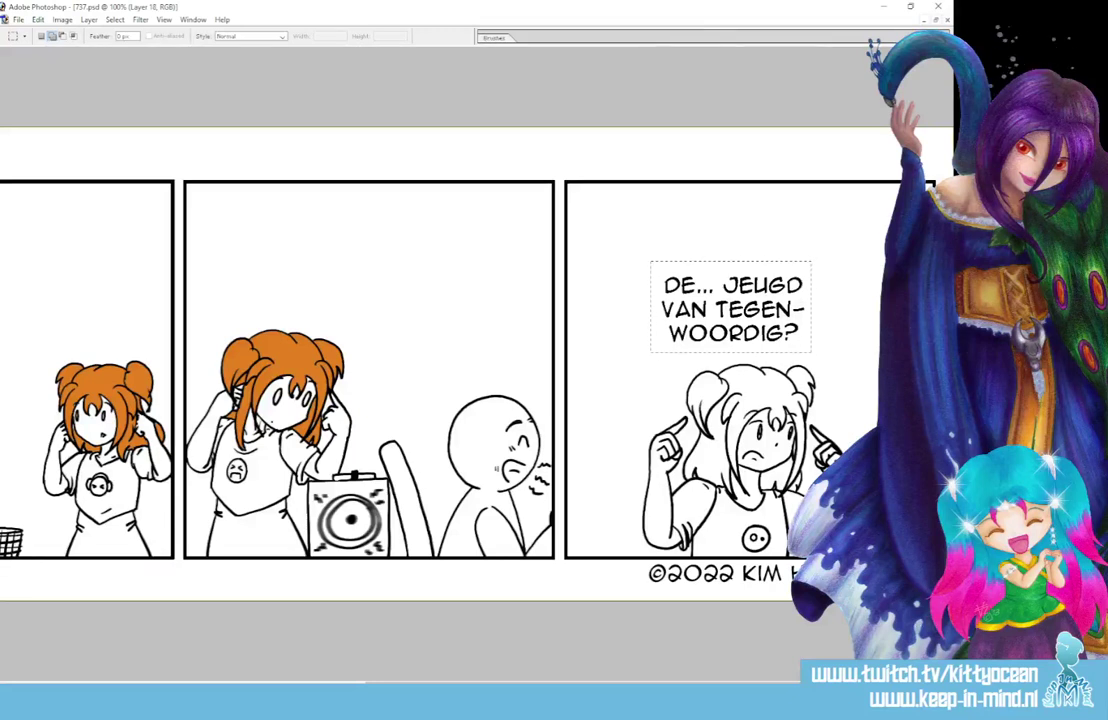
{"action": "key", "text": "g"}
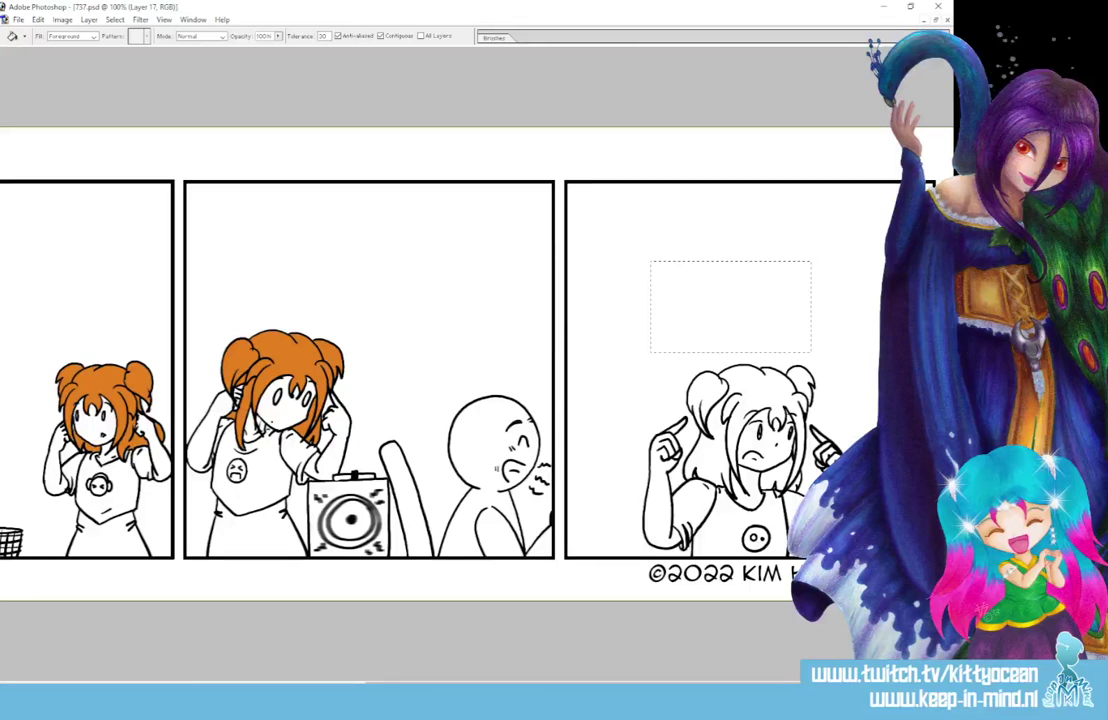
{"action": "key", "text": "ctrl+d"}
Fill the girl's hair and both buns in the last panel with orange
{"action": "left_click", "coordinate": [770, 390]}
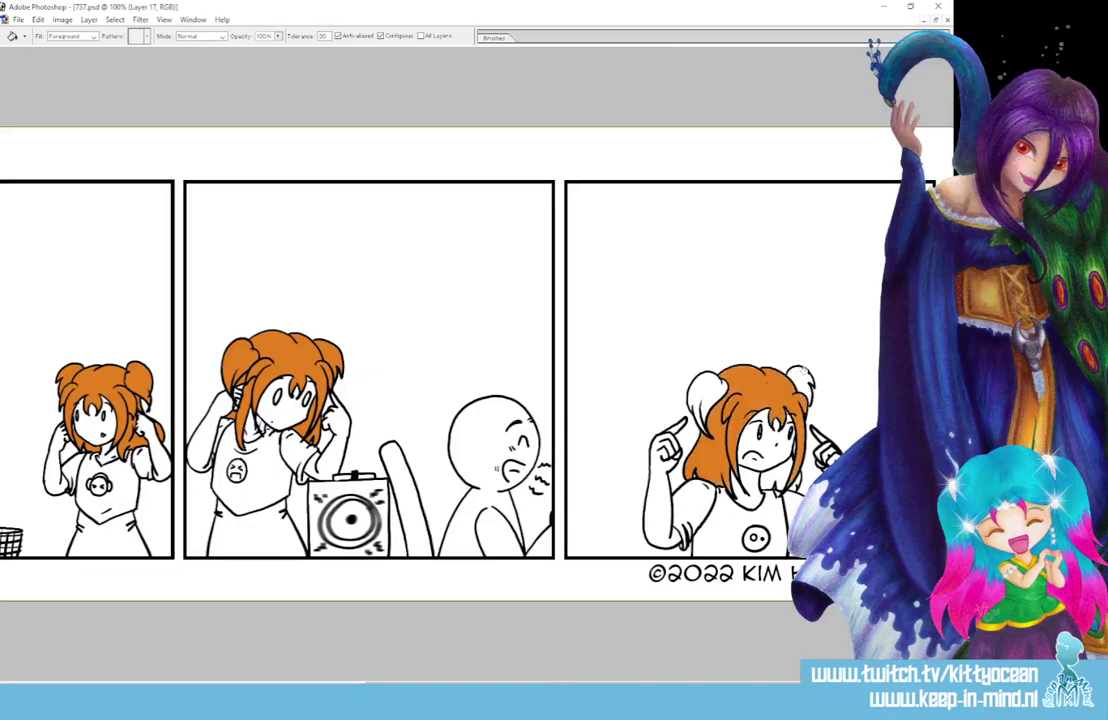
{"action": "left_click", "coordinate": [801, 381]}
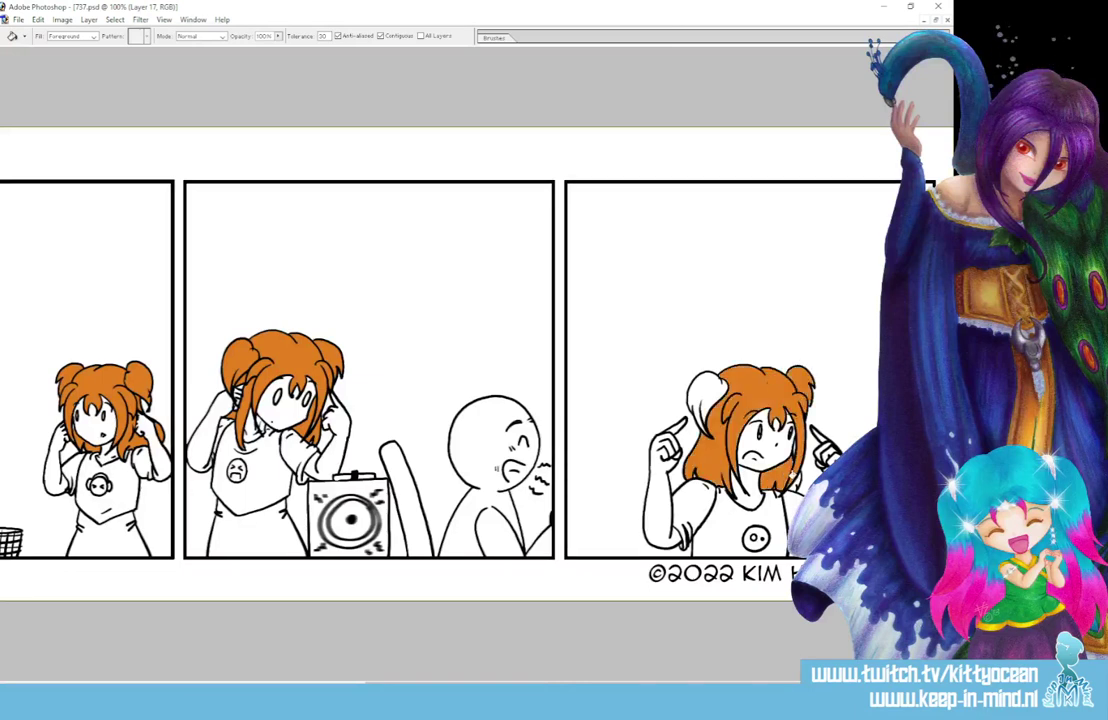
{"action": "left_click", "coordinate": [702, 402]}
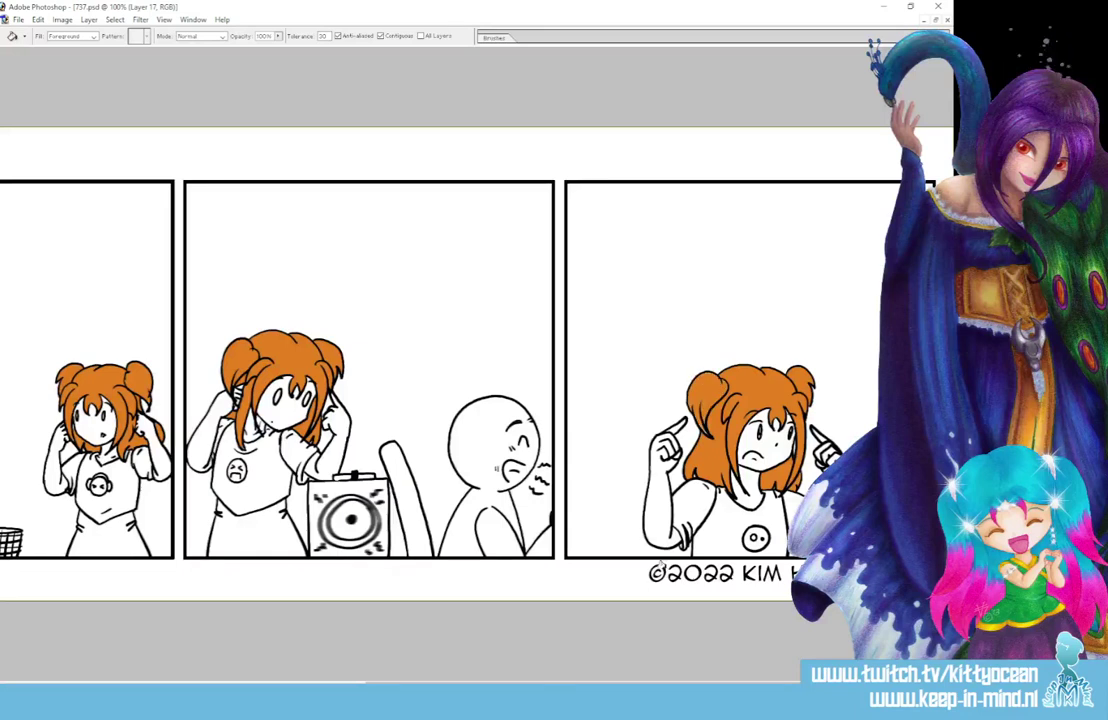
Fill the hair and both buns of the girl seen from behind in the first panel with orange
{"action": "scroll", "coordinate": [232, 383], "scroll_direction": "left", "scroll_amount": 6}
{"action": "left_click", "coordinate": [232, 383]}
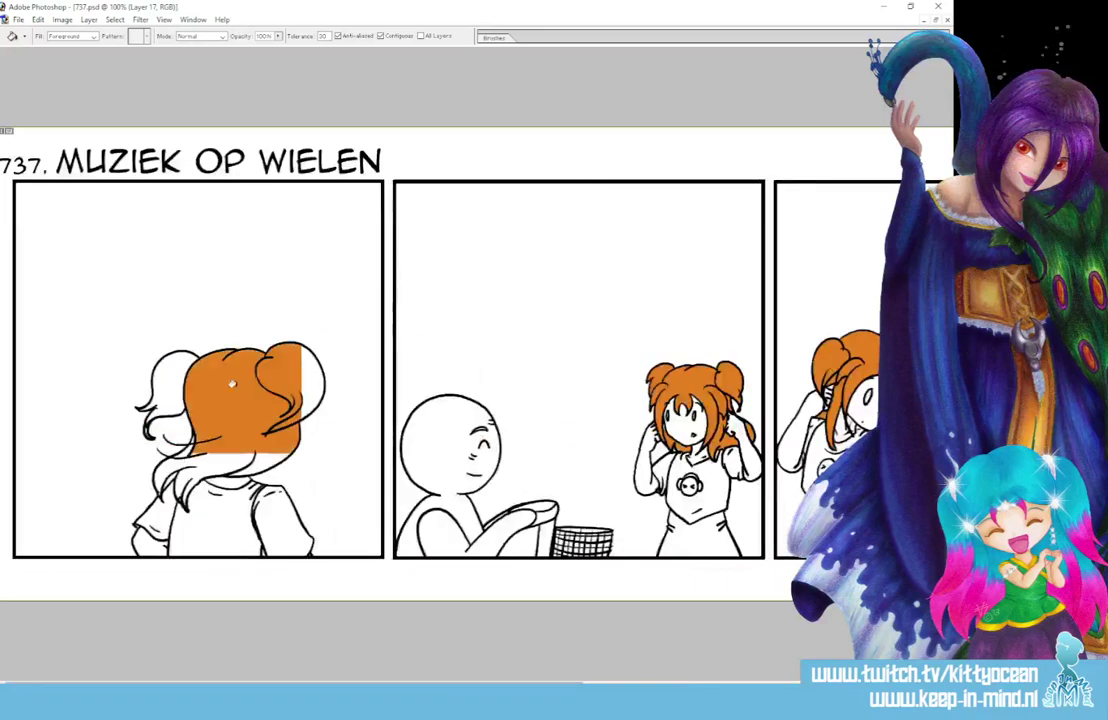
{"action": "left_click", "coordinate": [152, 382]}
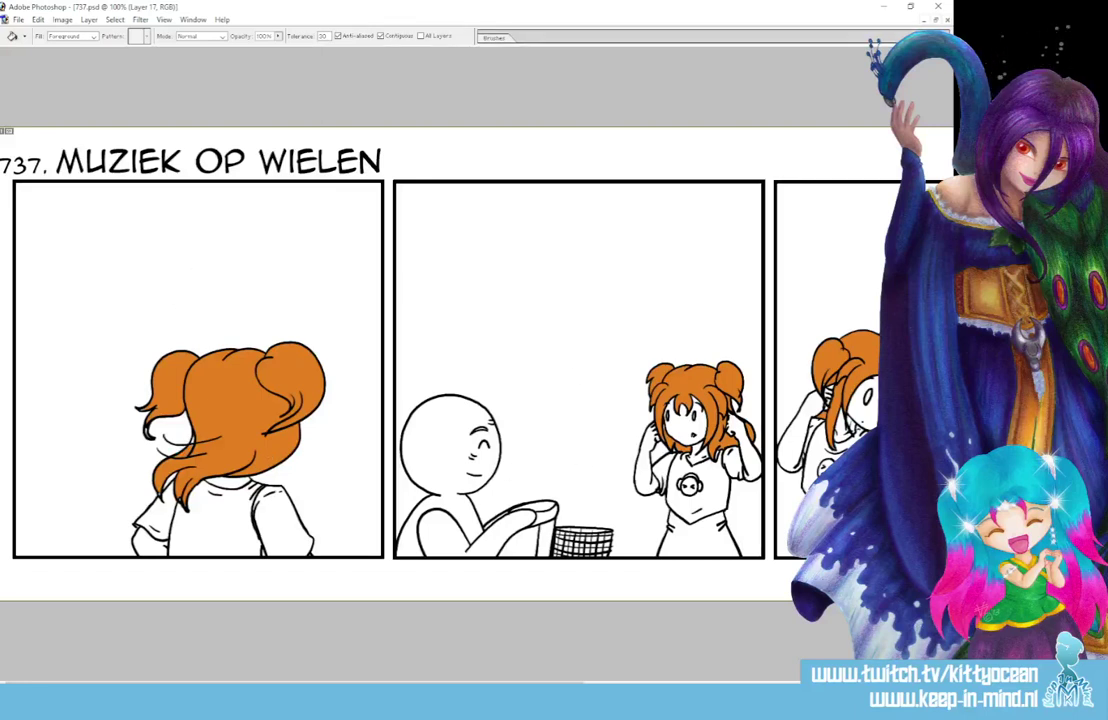
Fill the front of the girl's shirt with light blue in all four panels
{"action": "key", "text": "i"}
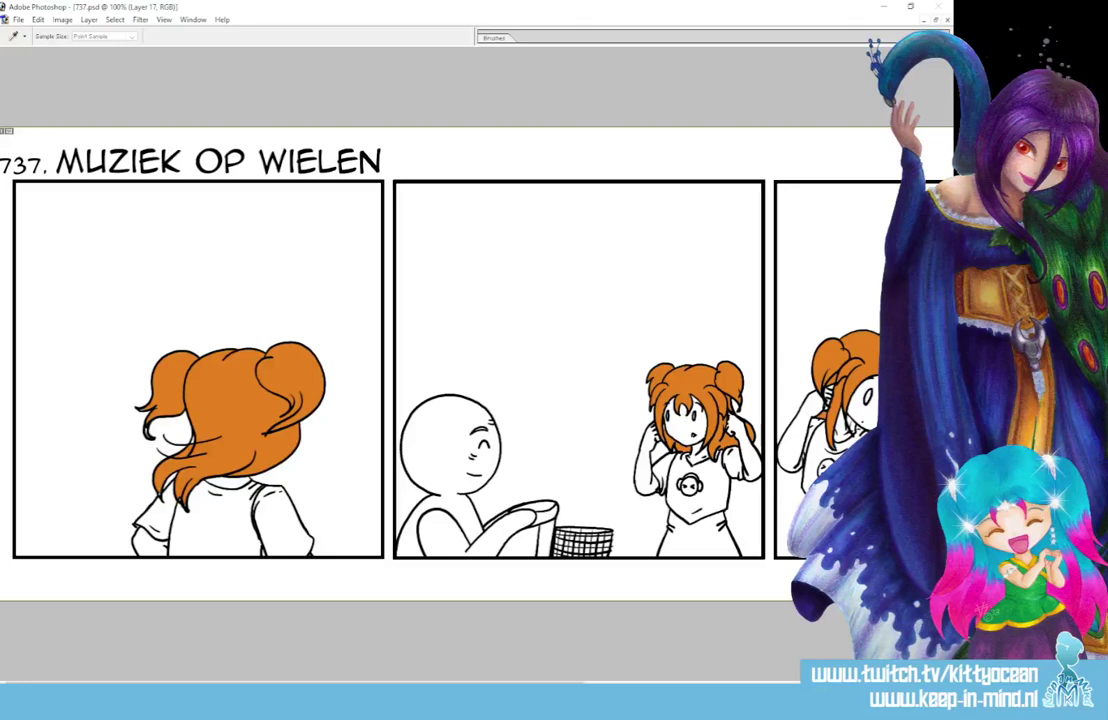
{"action": "key", "text": "g"}
{"action": "left_click", "coordinate": [192, 492]}
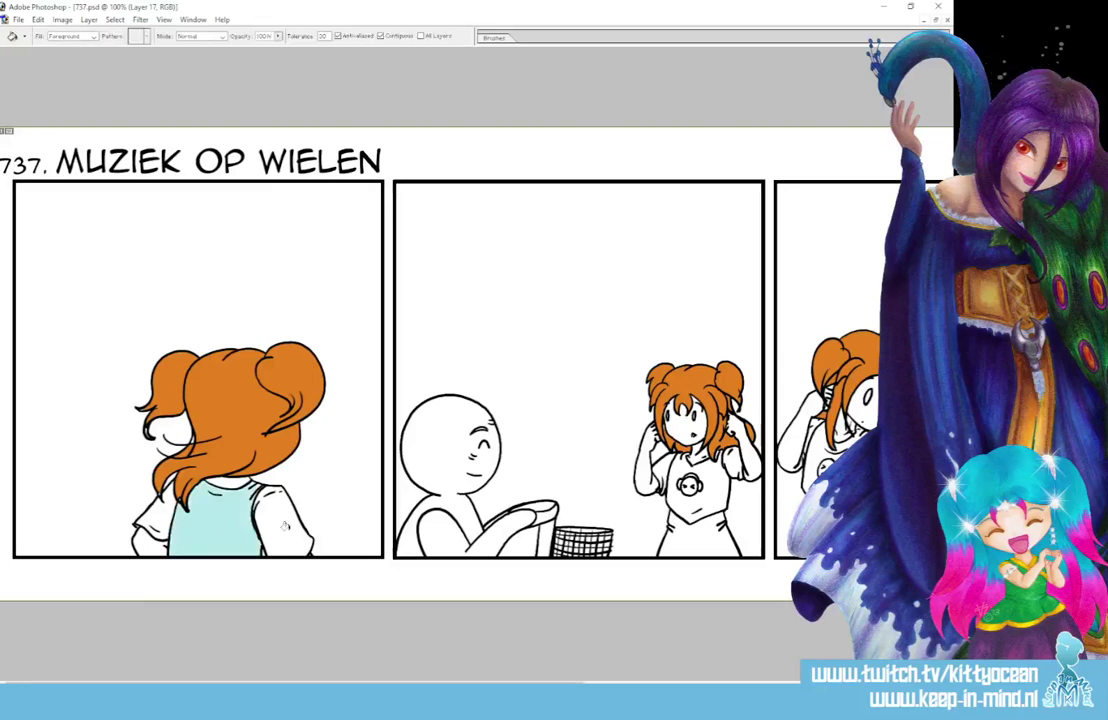
{"action": "left_click", "coordinate": [708, 492]}
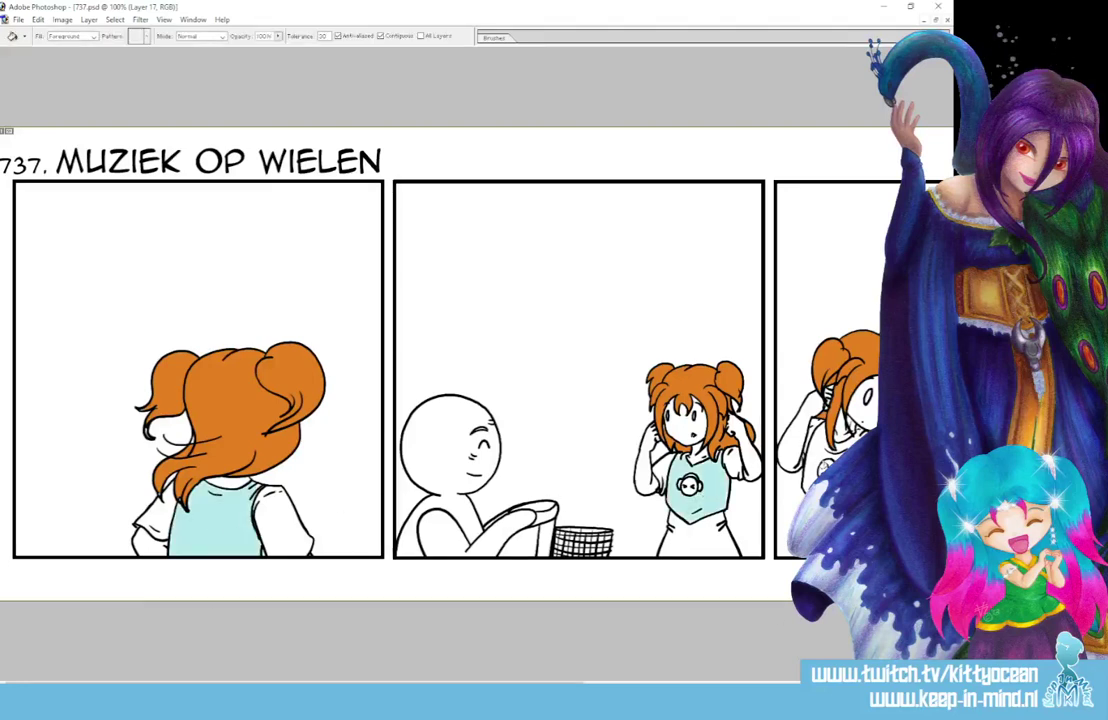
{"action": "scroll", "coordinate": [724, 537], "scroll_direction": "right", "scroll_amount": 10}
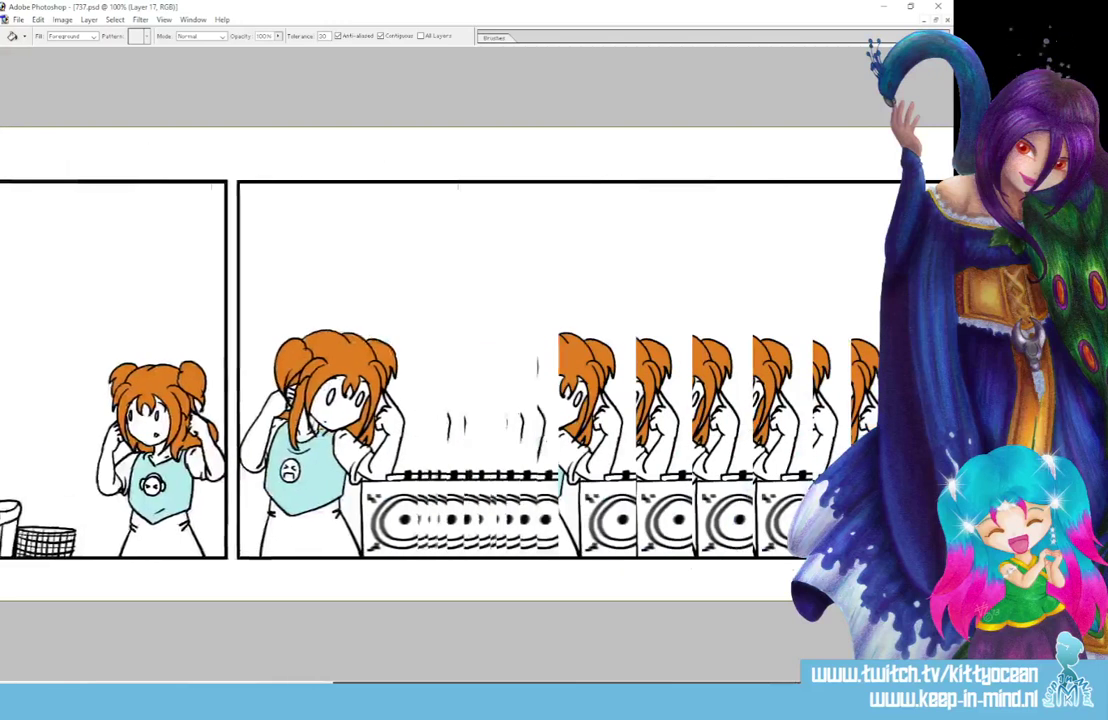
{"action": "left_click", "coordinate": [724, 537]}
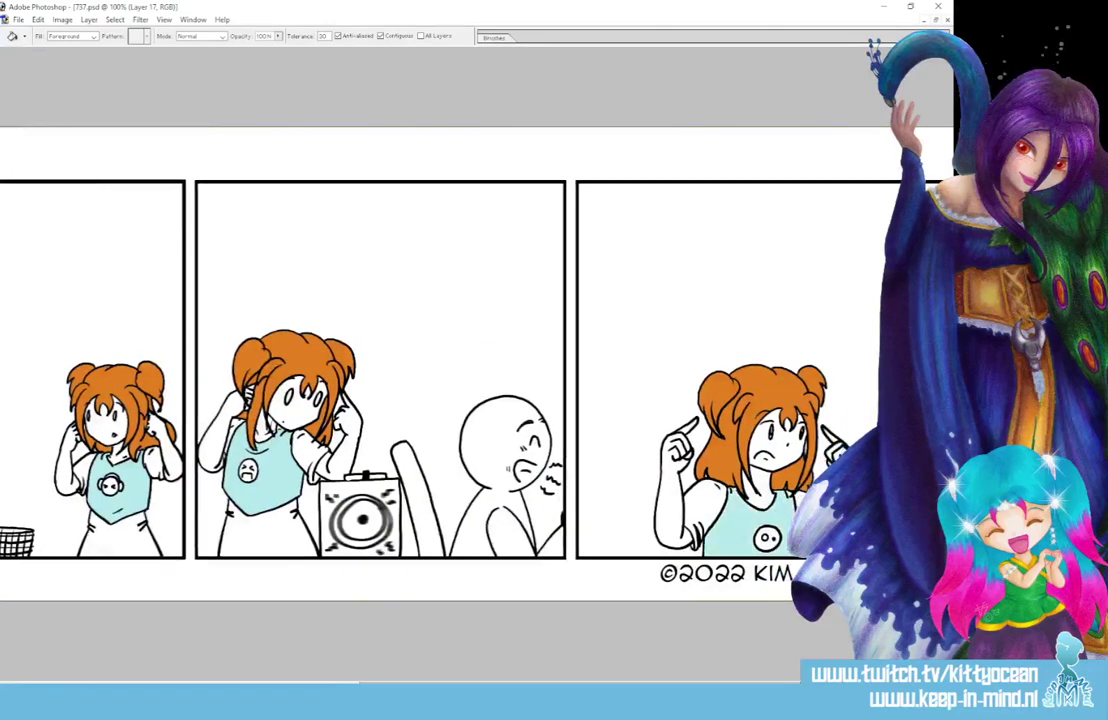
Fill one sleeve of the girl in the last panel with light purple, undoing the stray fill of the panel background
{"action": "key", "text": "i"}
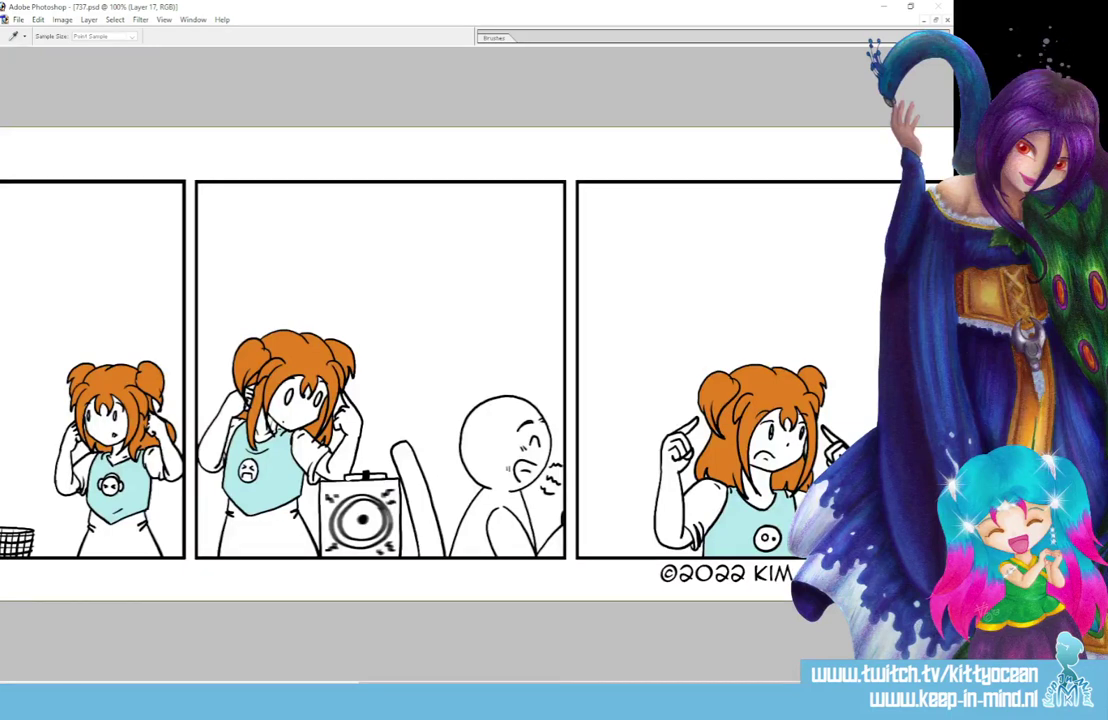
{"action": "key", "text": "g"}
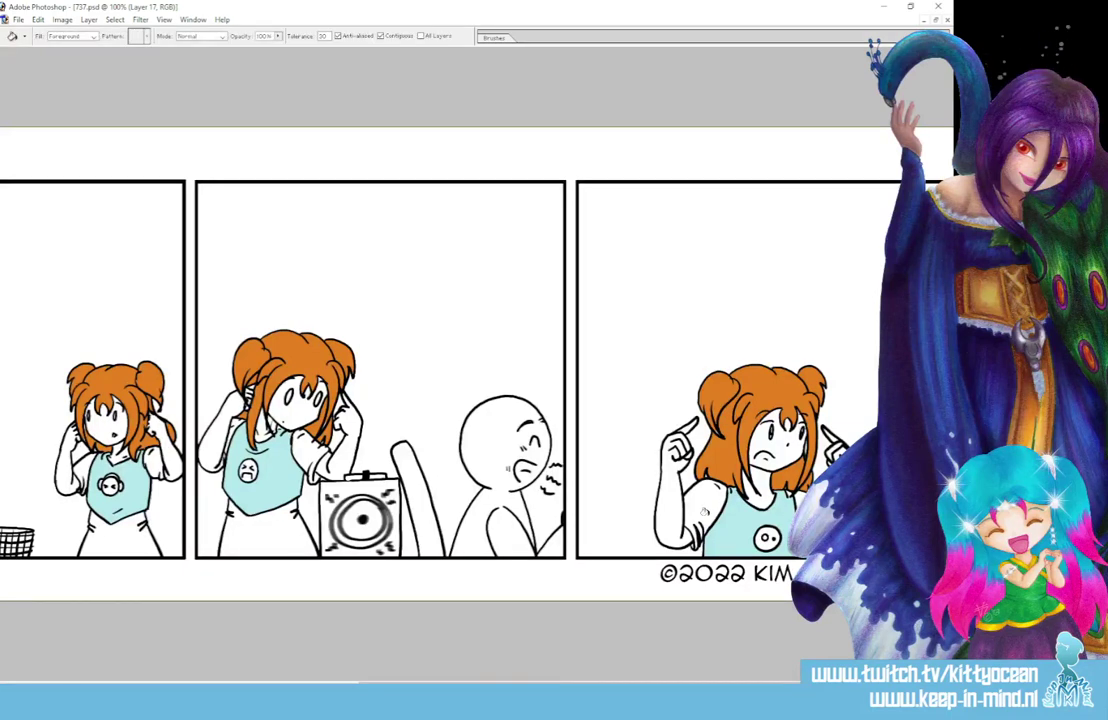
{"action": "left_click", "coordinate": [705, 510]}
{"action": "left_click", "coordinate": [690, 400]}
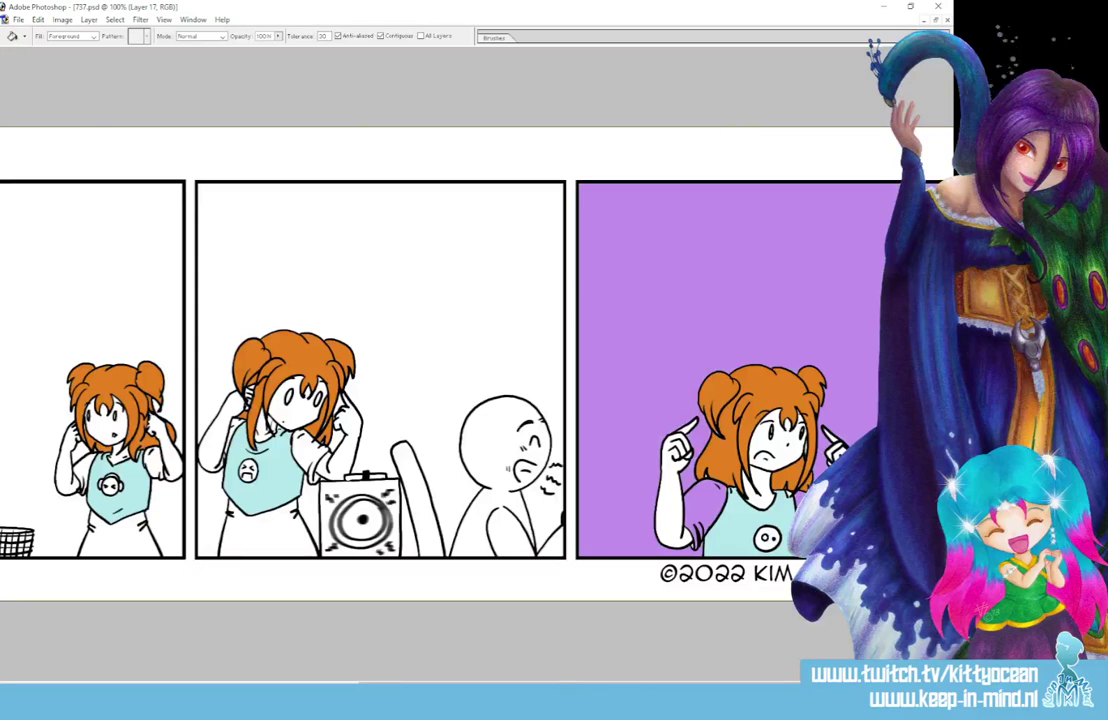
{"action": "key", "text": "ctrl+z"}
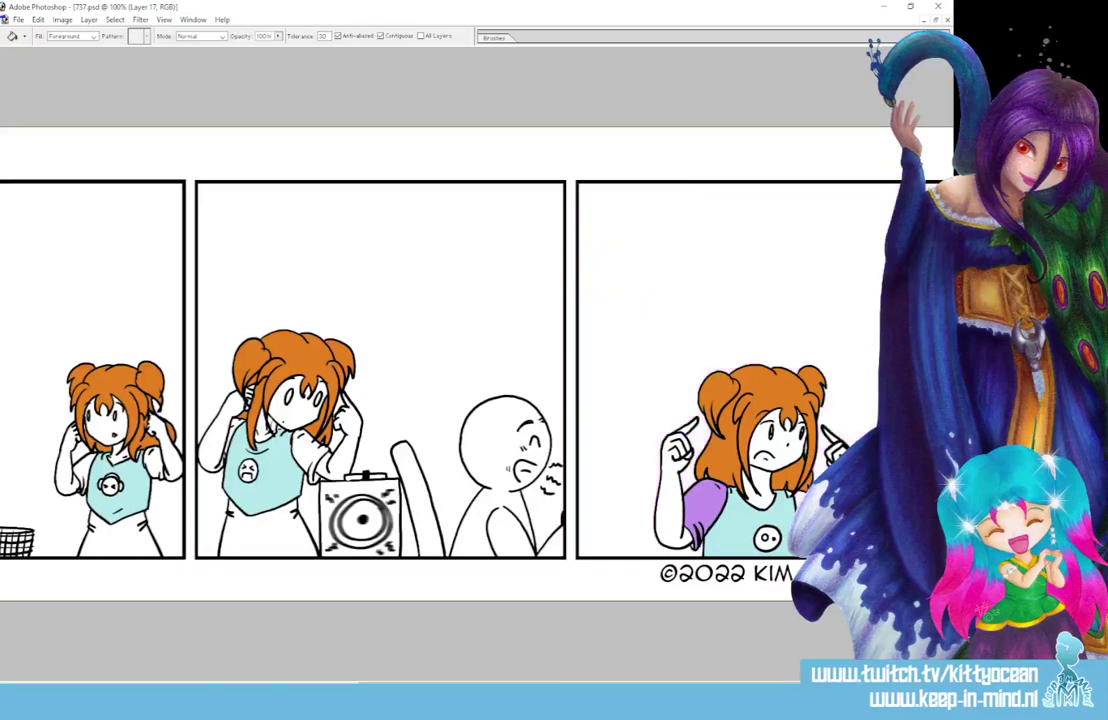
Close the gap in the outline of the girl's other sleeve in the last panel and fill that sleeve with light purple
{"action": "key", "text": "i"}
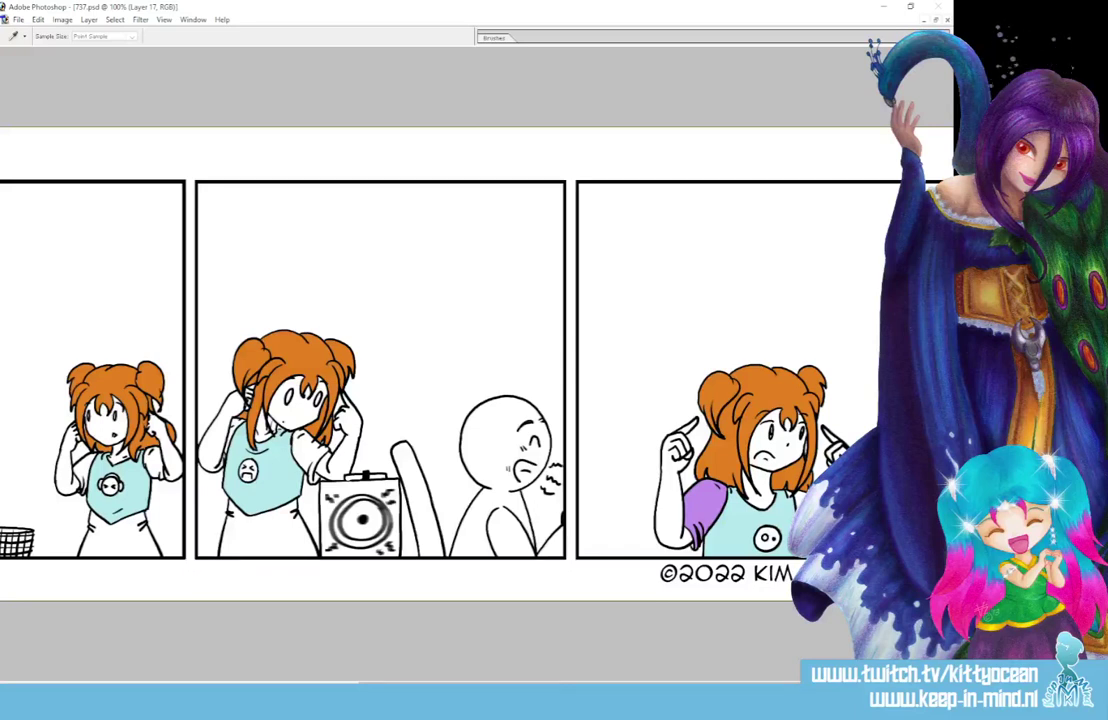
{"action": "key", "text": "g"}
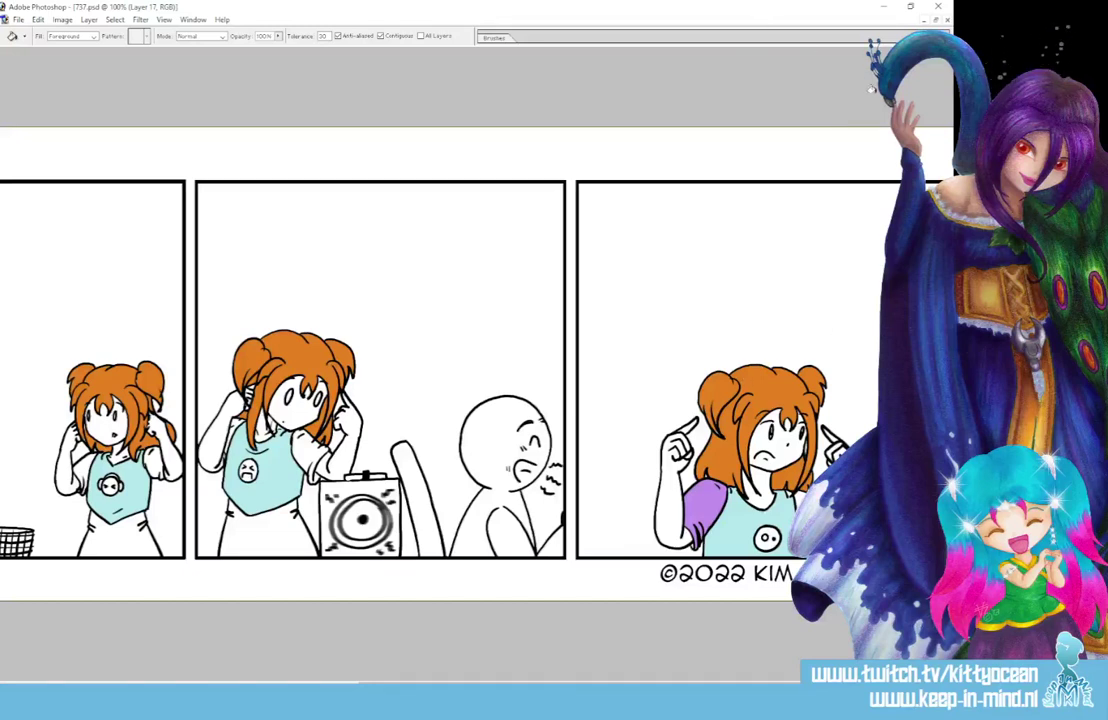
{"action": "key", "text": "ctrl+plus"}
{"action": "key", "text": "ctrl+plus"}
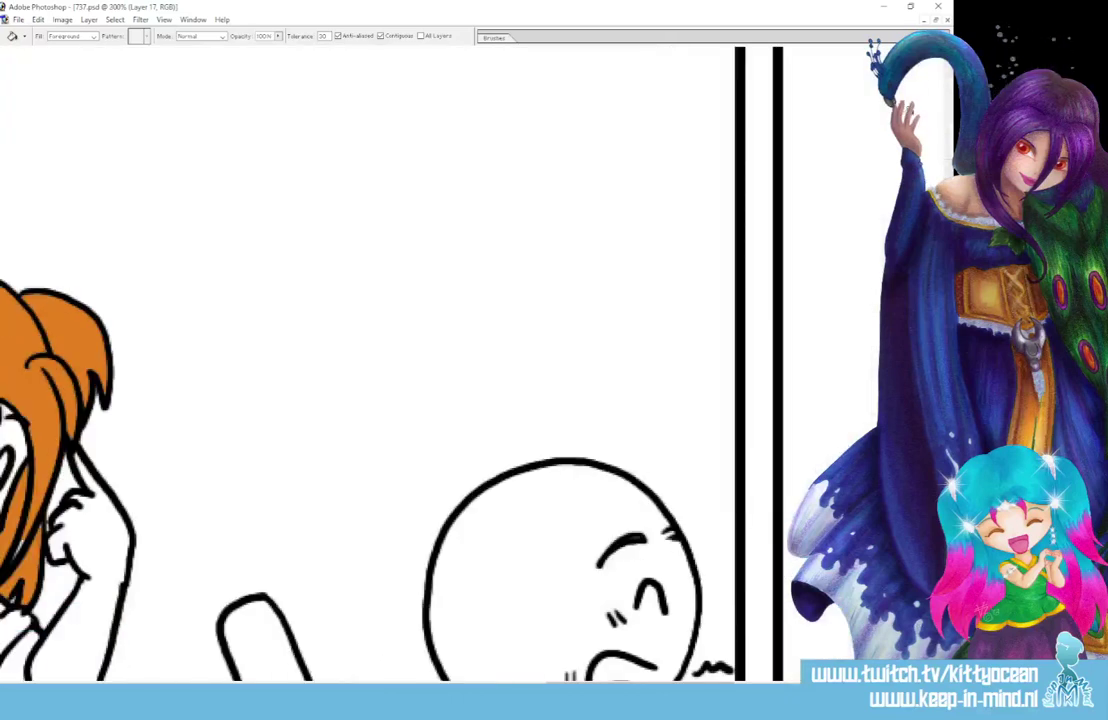
{"action": "scroll", "coordinate": [440, 360], "scroll_direction": "right", "scroll_amount": 6}
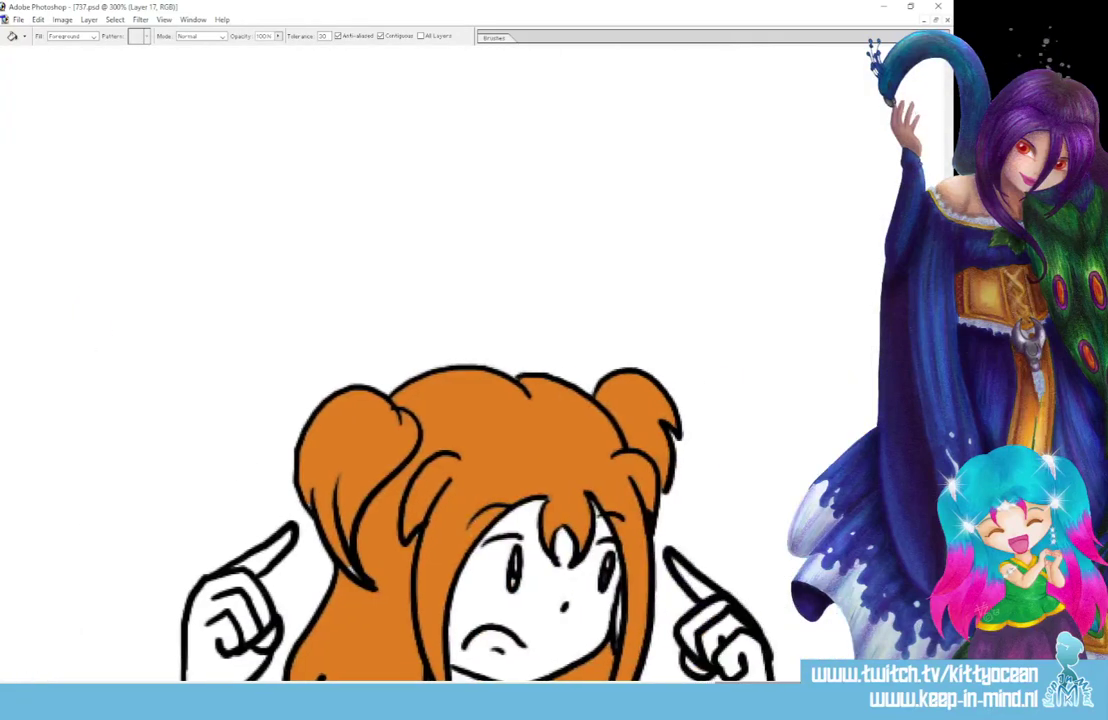
{"action": "scroll", "coordinate": [440, 360], "scroll_direction": "down", "scroll_amount": 1}
{"action": "scroll", "coordinate": [440, 360], "scroll_direction": "down", "scroll_amount": 3}
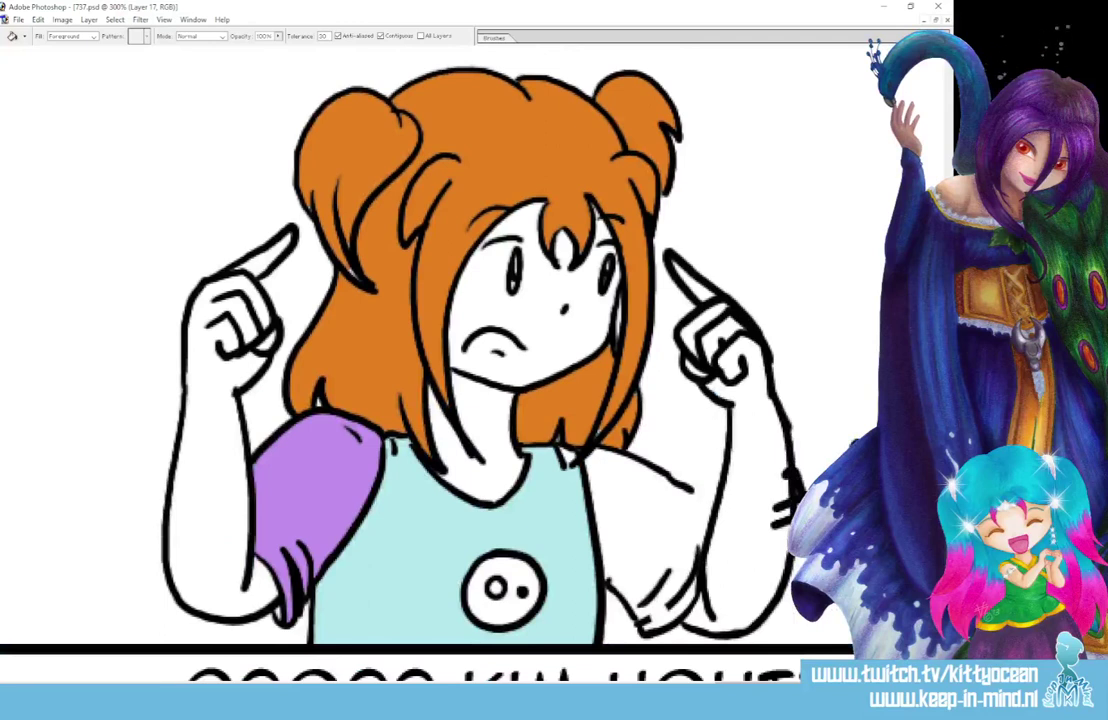
{"action": "key", "text": "b"}
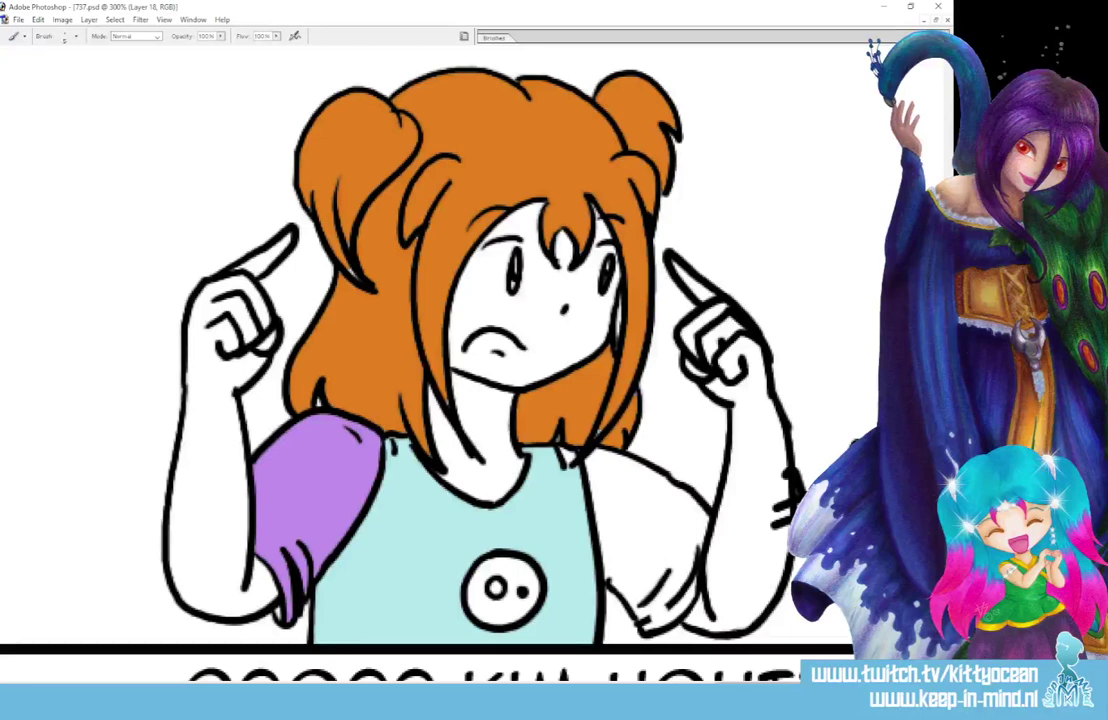
{"action": "key", "text": "g"}
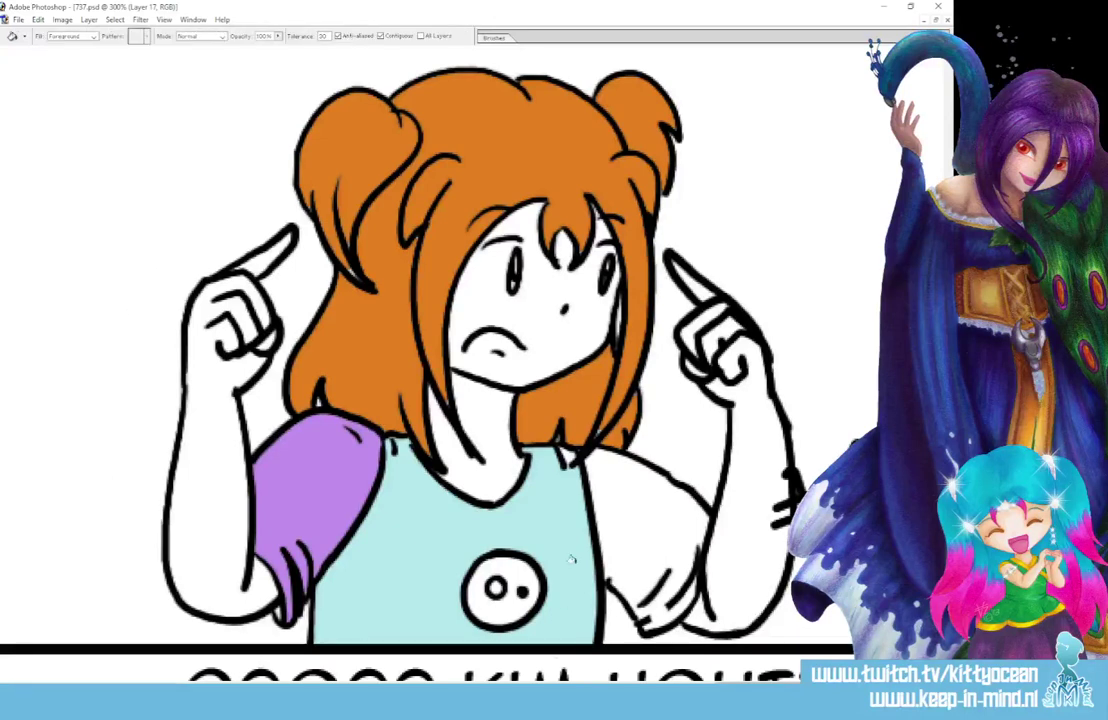
{"action": "left_click", "coordinate": [640, 550]}
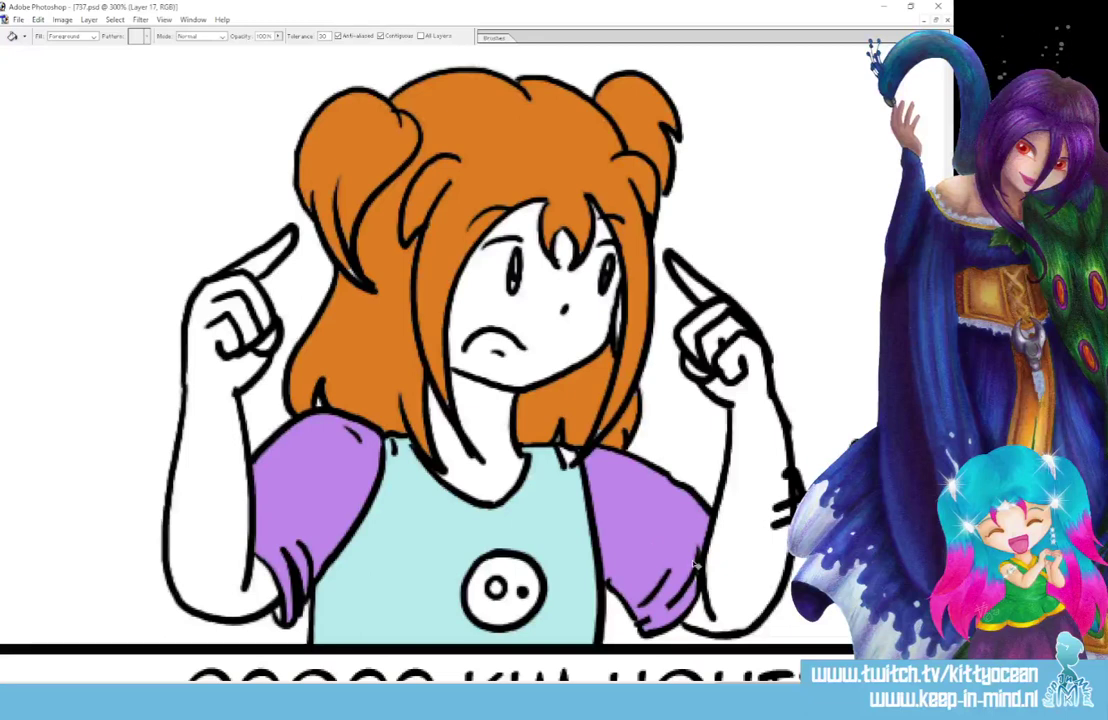
Fill the girl's sleeves and skirt in the third and second panels with the same light purple
{"action": "key", "text": "ctrl+1"}
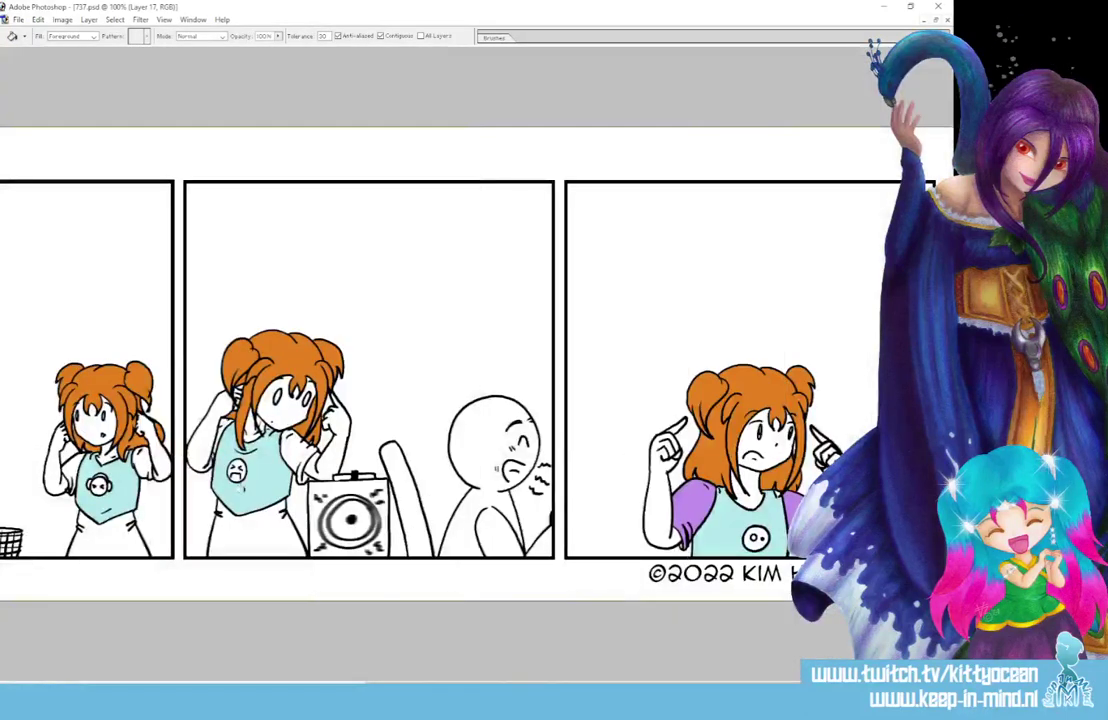
{"action": "left_click", "coordinate": [298, 455]}
{"action": "left_click", "coordinate": [237, 524]}
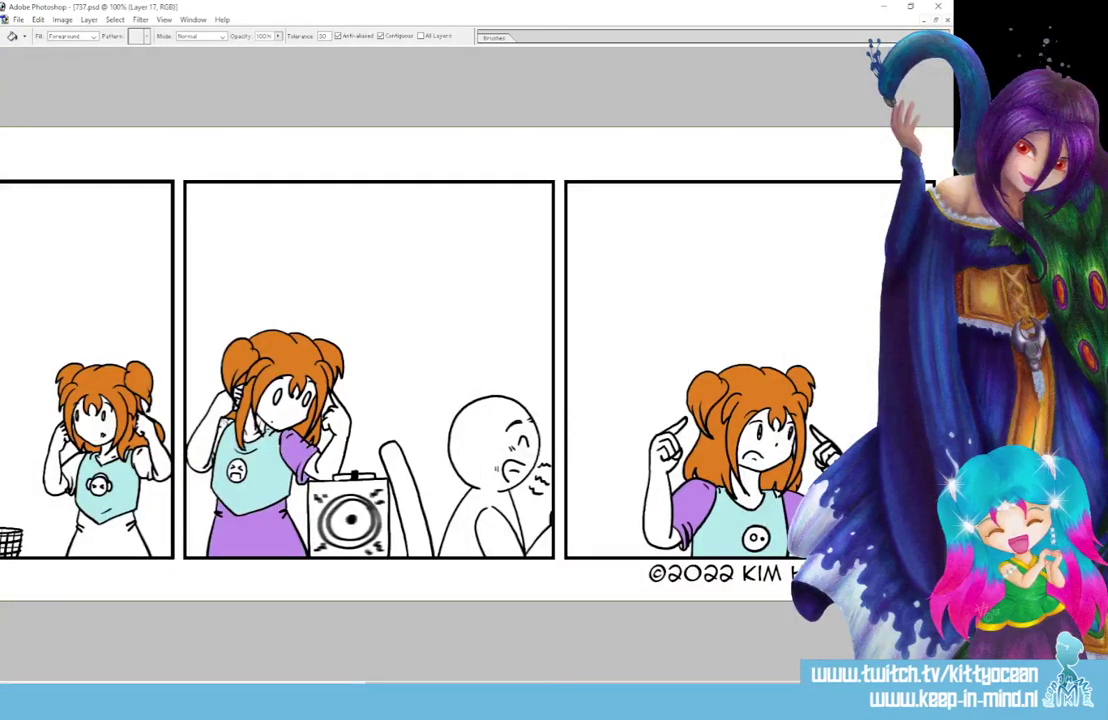
{"action": "left_click", "coordinate": [142, 462]}
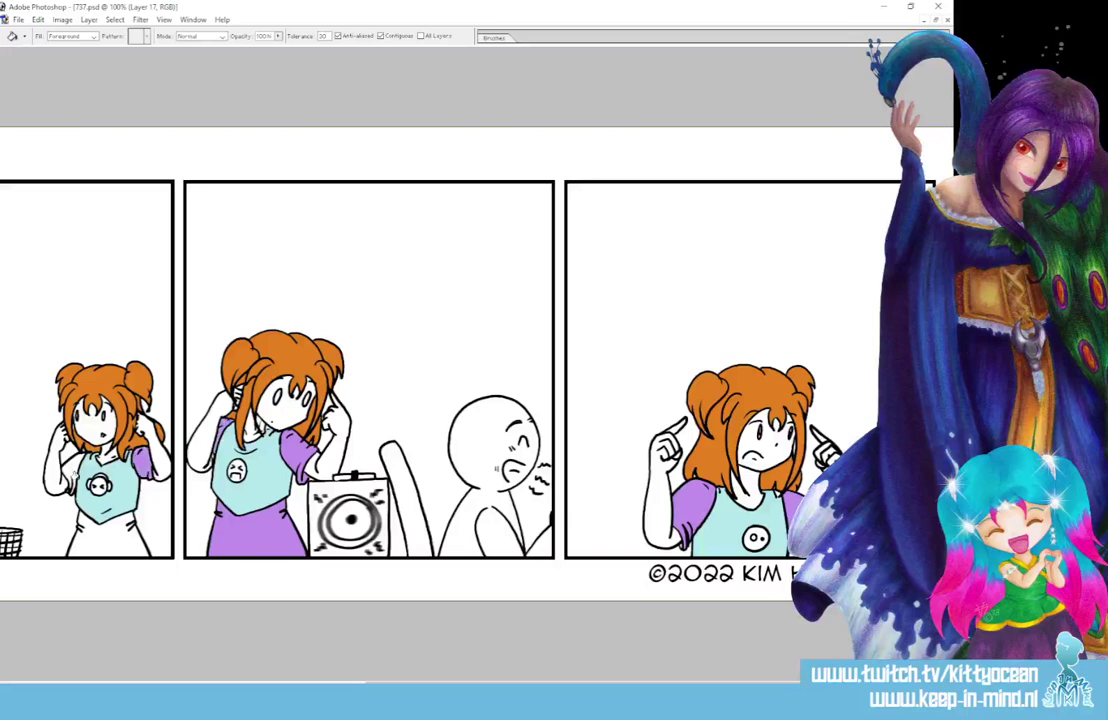
{"action": "left_click", "coordinate": [67, 458]}
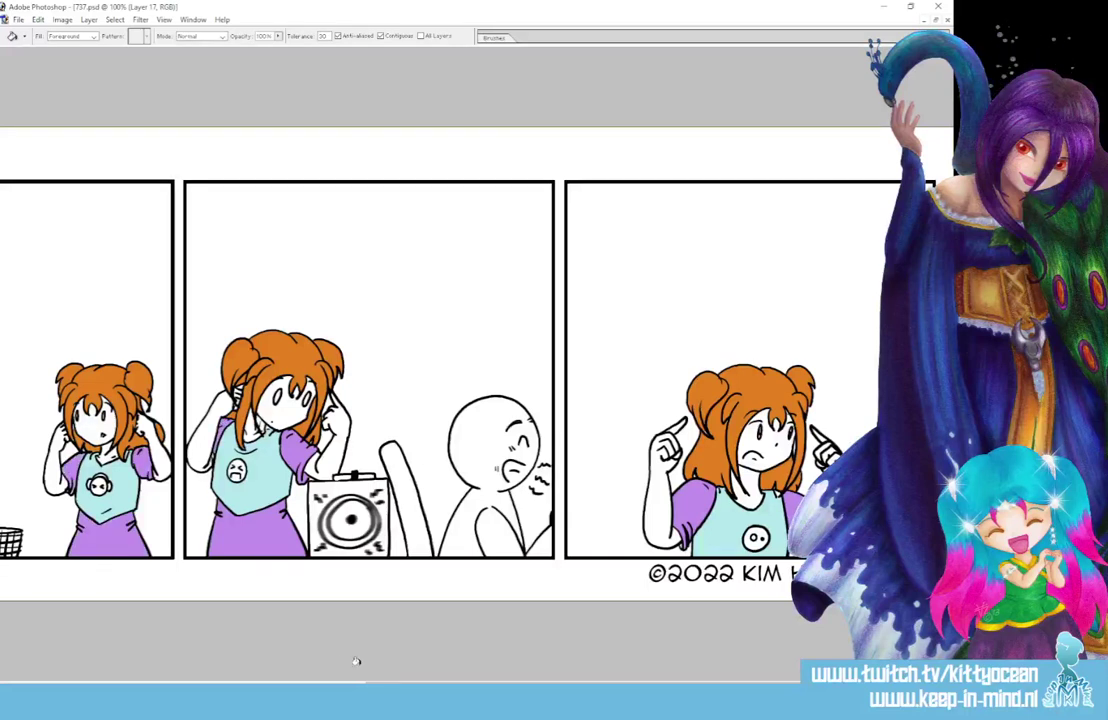
Fill both sleeves of the girl seen from behind in the first panel with light purple
{"action": "scroll", "coordinate": [136, 615], "scroll_direction": "left", "scroll_amount": 5}
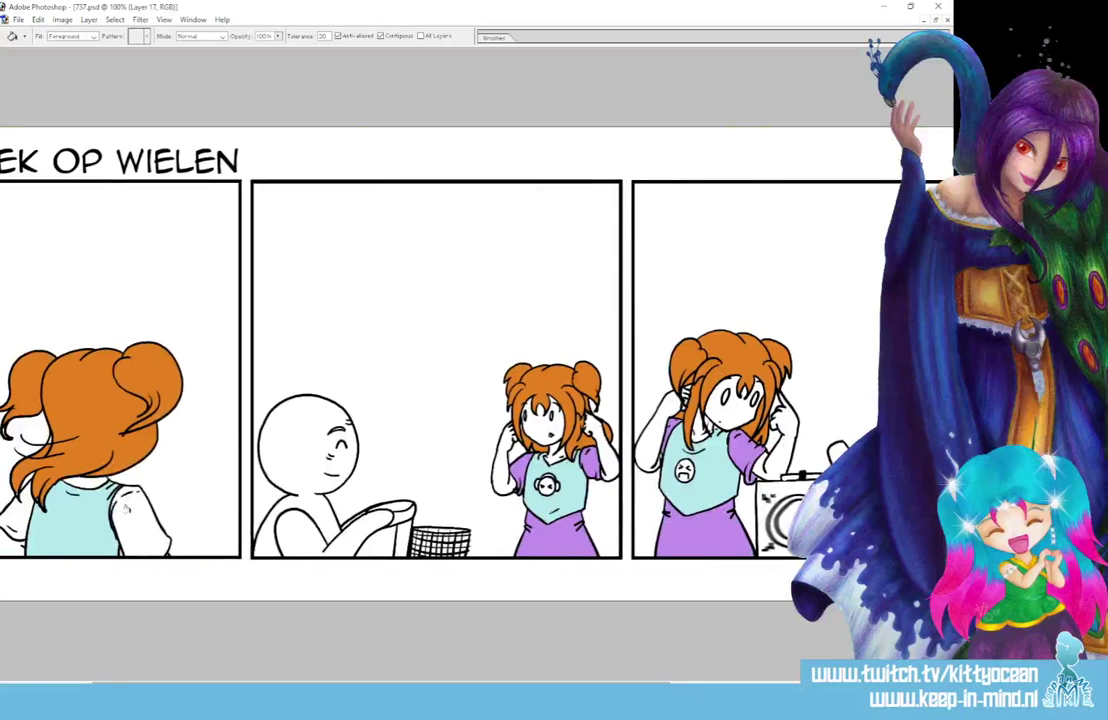
{"action": "left_click", "coordinate": [140, 515]}
{"action": "left_click", "coordinate": [15, 512]}
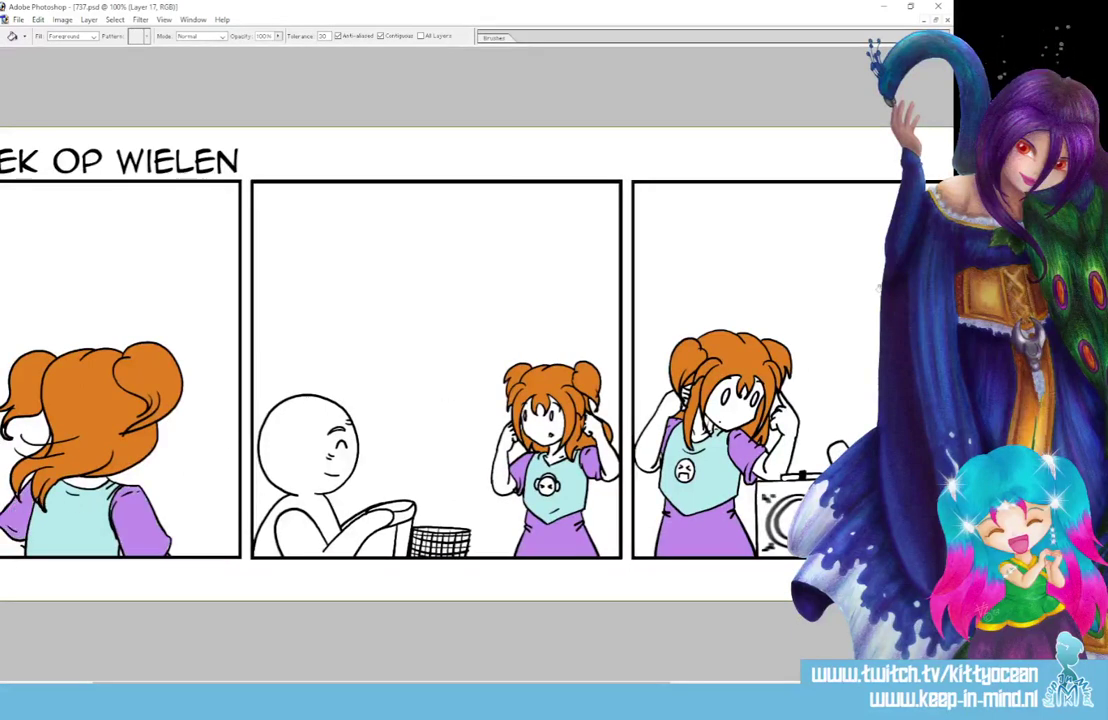
Try a sampled skin color on the girl's neck in the first panel and undo the fill
{"action": "key", "text": "i"}
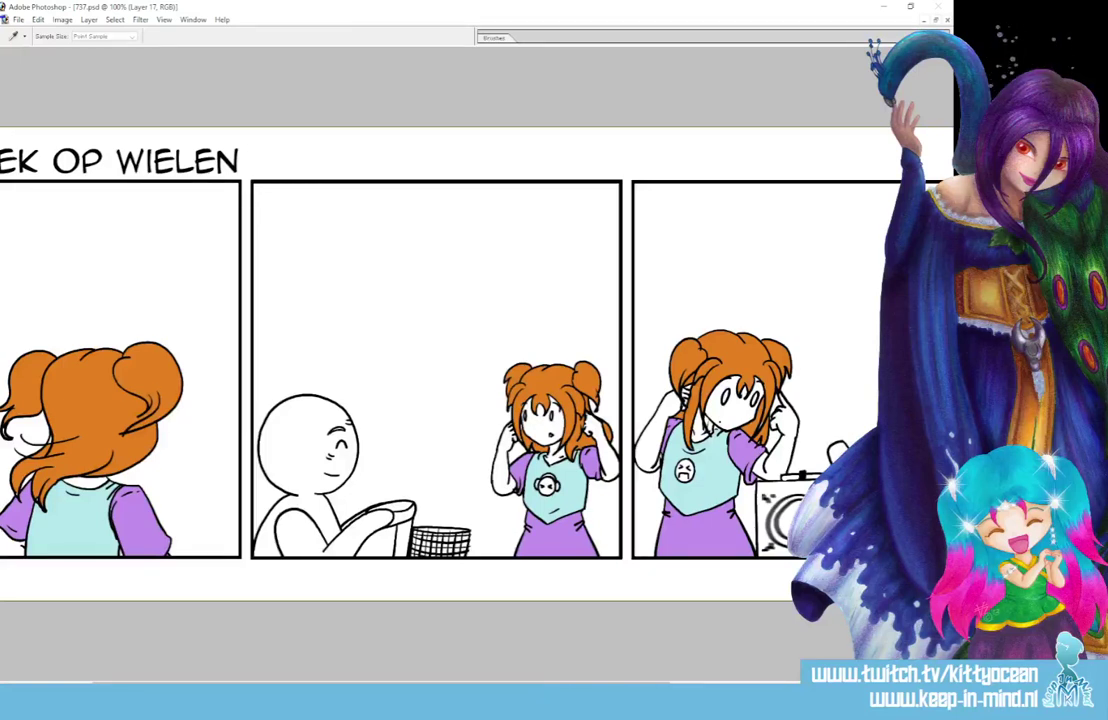
{"action": "key", "text": "g"}
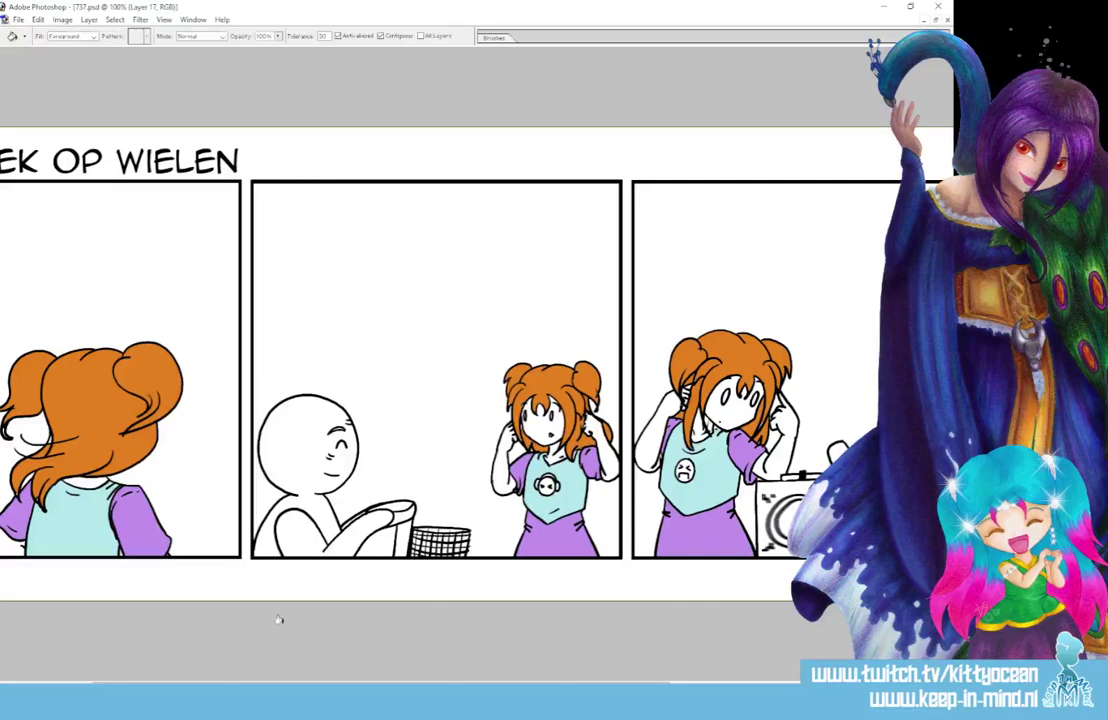
{"action": "left_click", "coordinate": [85, 481]}
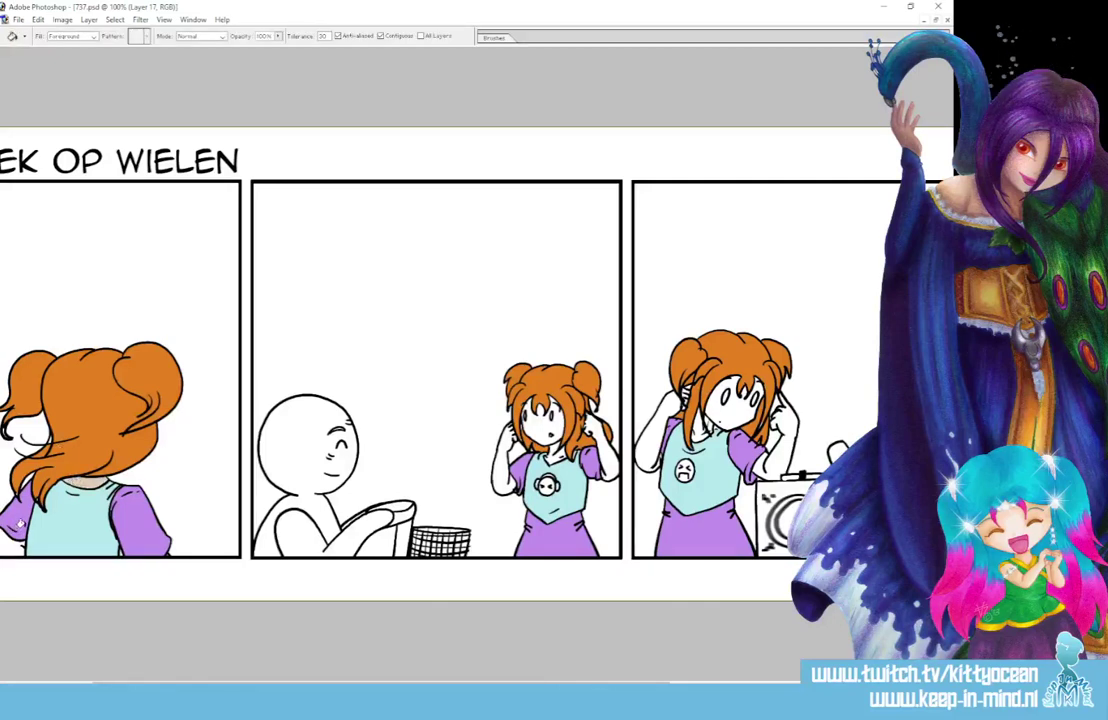
{"action": "key", "text": "ctrl+z"}
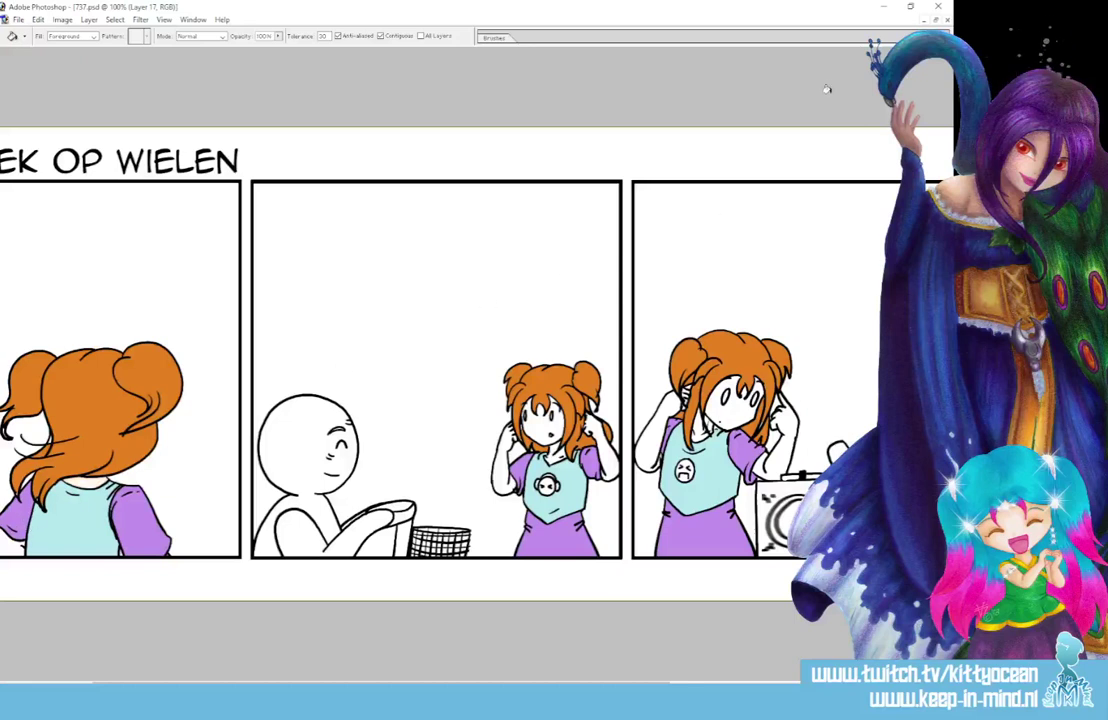
Sample a beige skin tone and fill the girl's bare arm in the first panel with it
{"action": "key", "text": "i"}
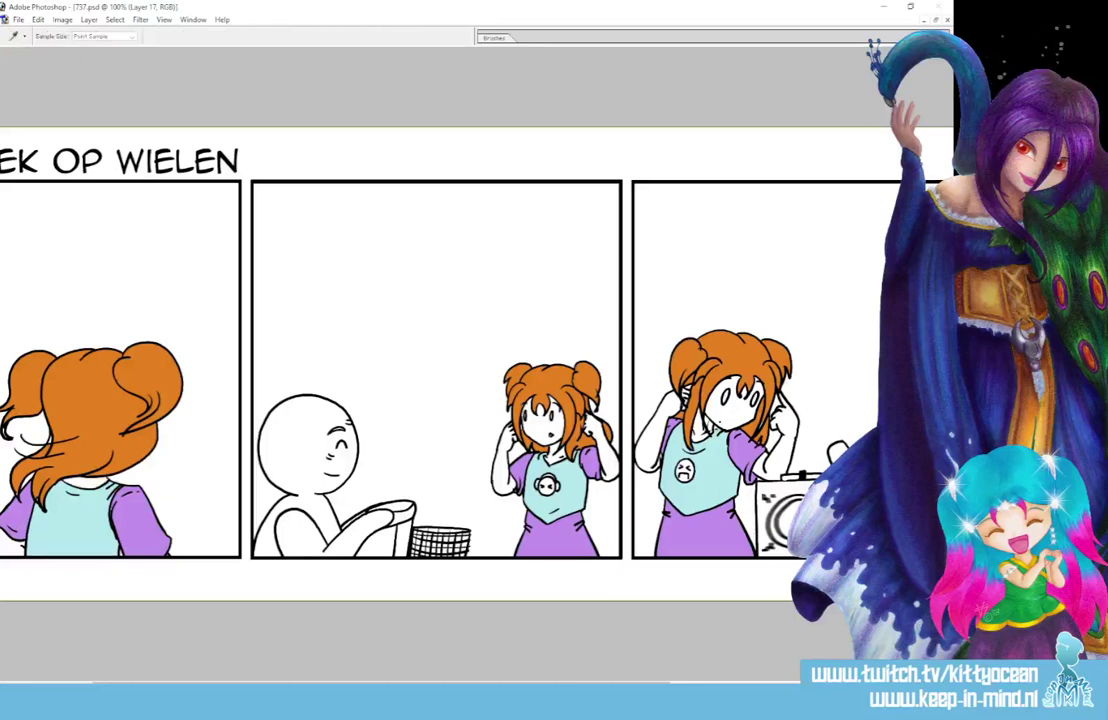
{"action": "key", "text": "g"}
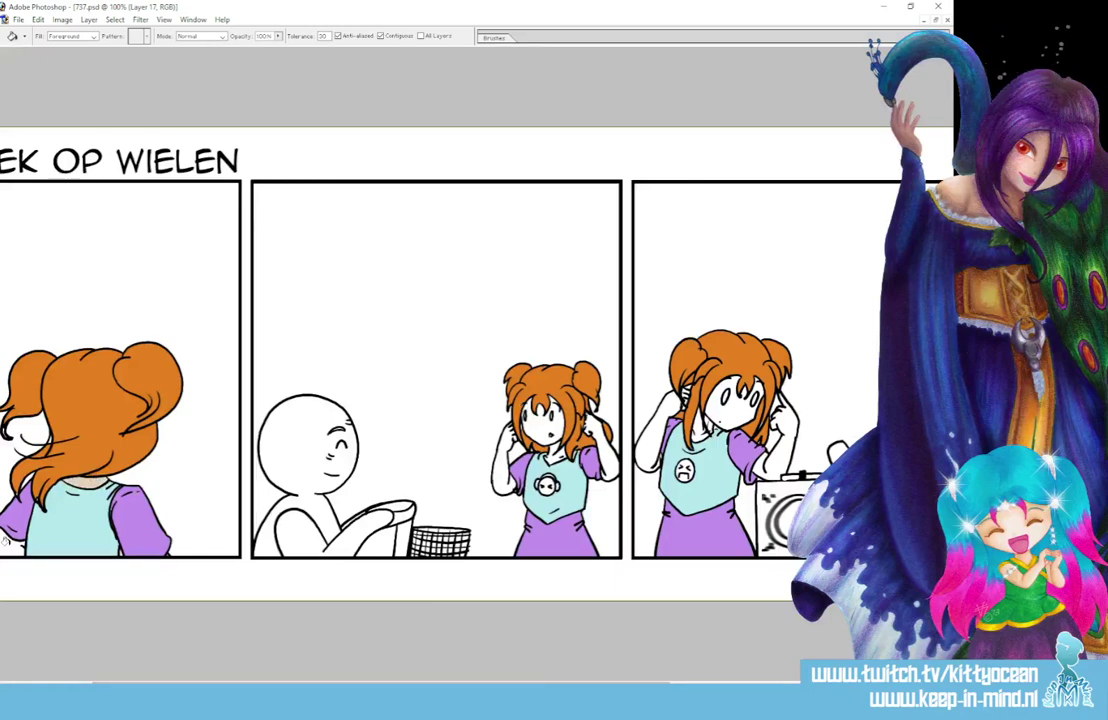
{"action": "left_click", "coordinate": [6, 540]}
Show the toolbox, set the foreground color to light beige F2DFCB, and readjust the skin tone in the color picker
{"action": "key", "text": "Tab"}
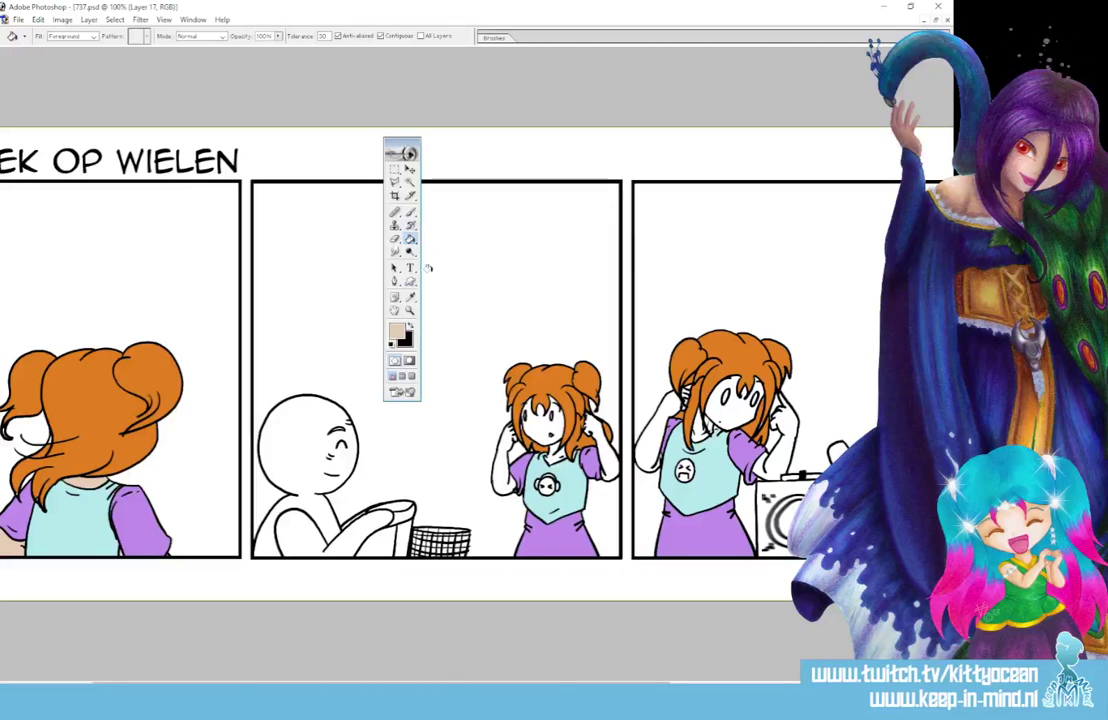
{"action": "key", "text": "i"}
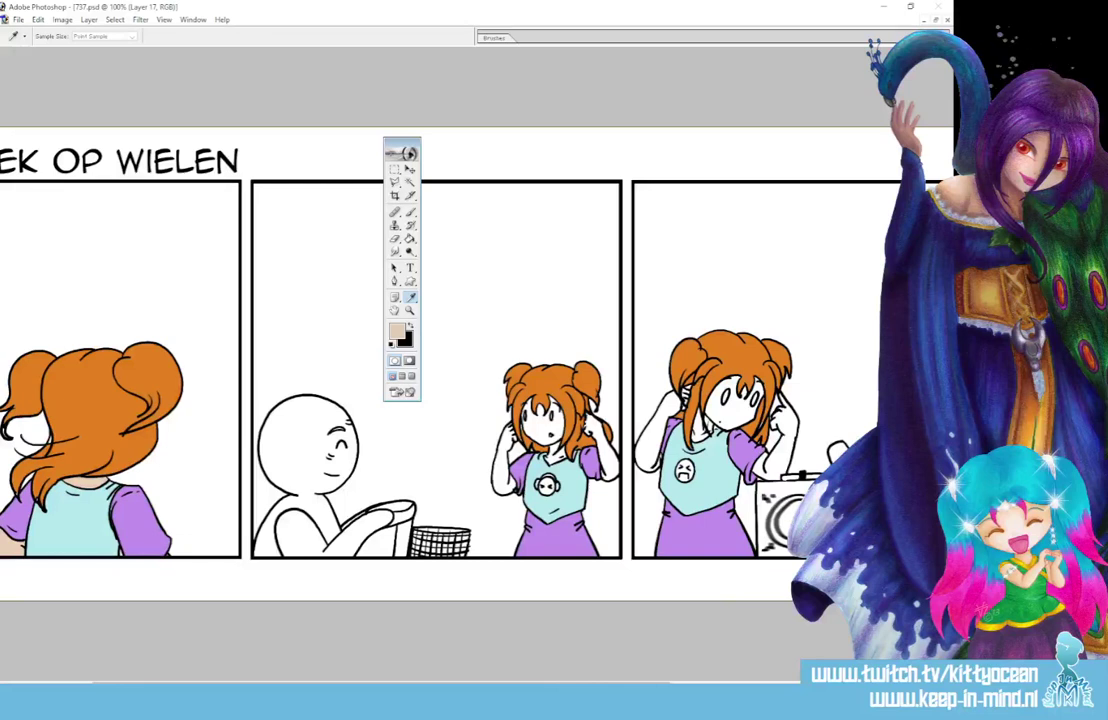
{"action": "left_click", "coordinate": [397, 331]}
{"action": "left_click_drag", "start_coordinate": [754, 351], "coordinate": [585, 83]}
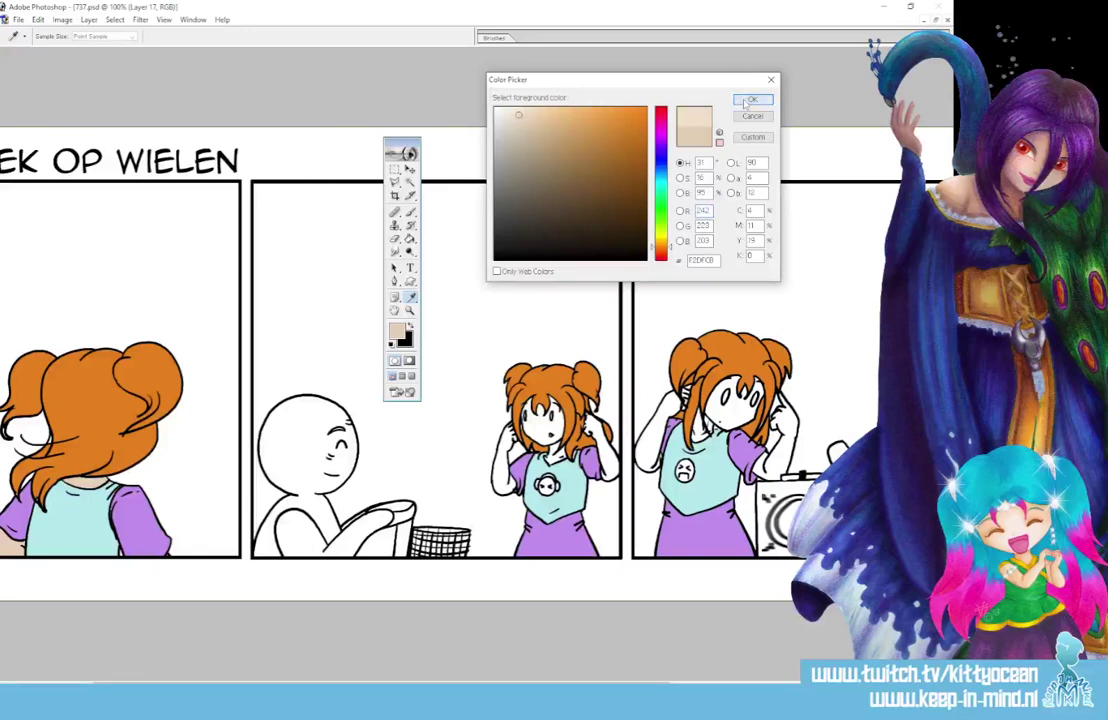
{"action": "key", "text": "Return"}
{"action": "key", "text": "g"}
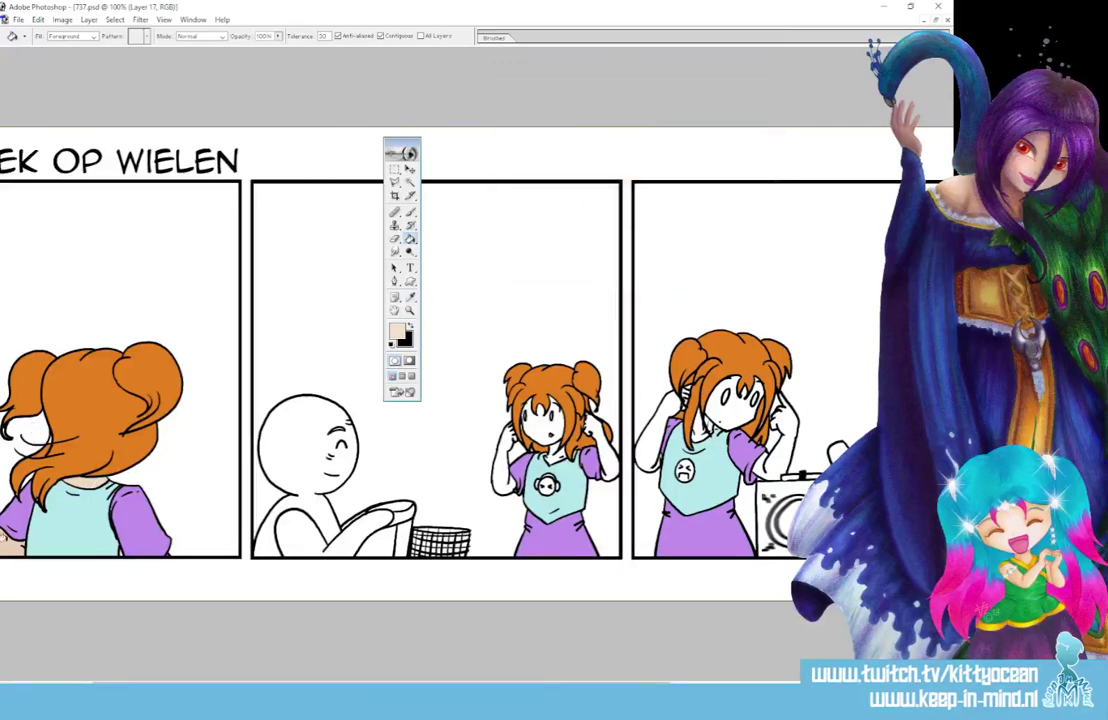
{"action": "left_click", "coordinate": [396, 331]}
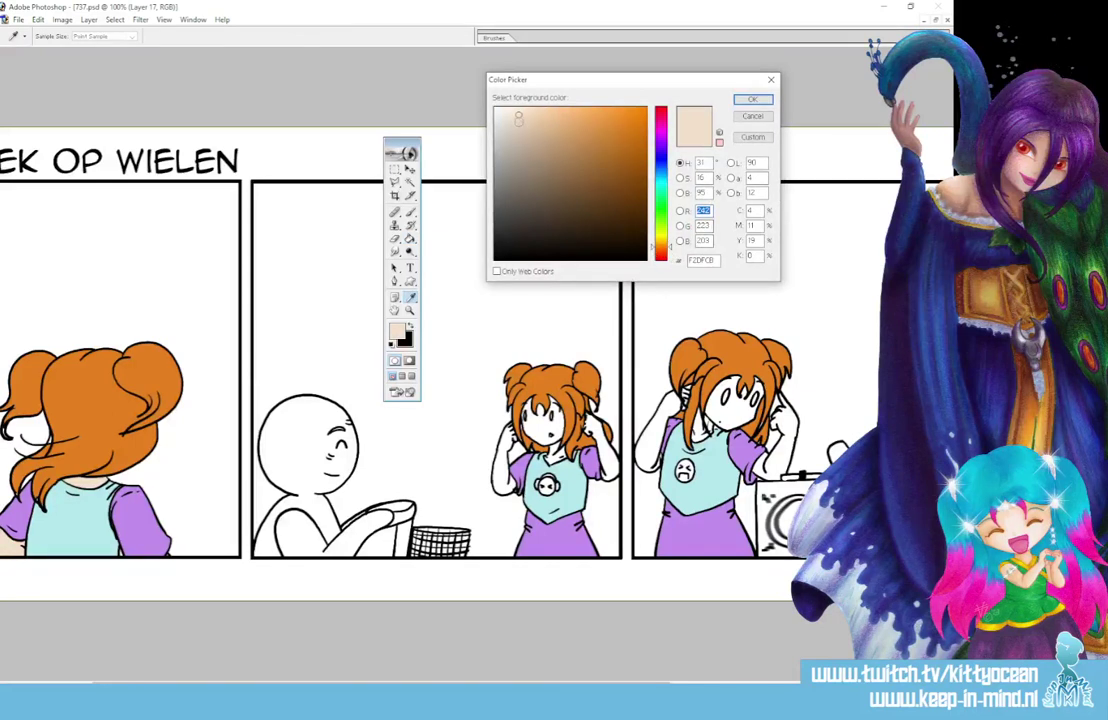
{"action": "key", "text": "Return"}
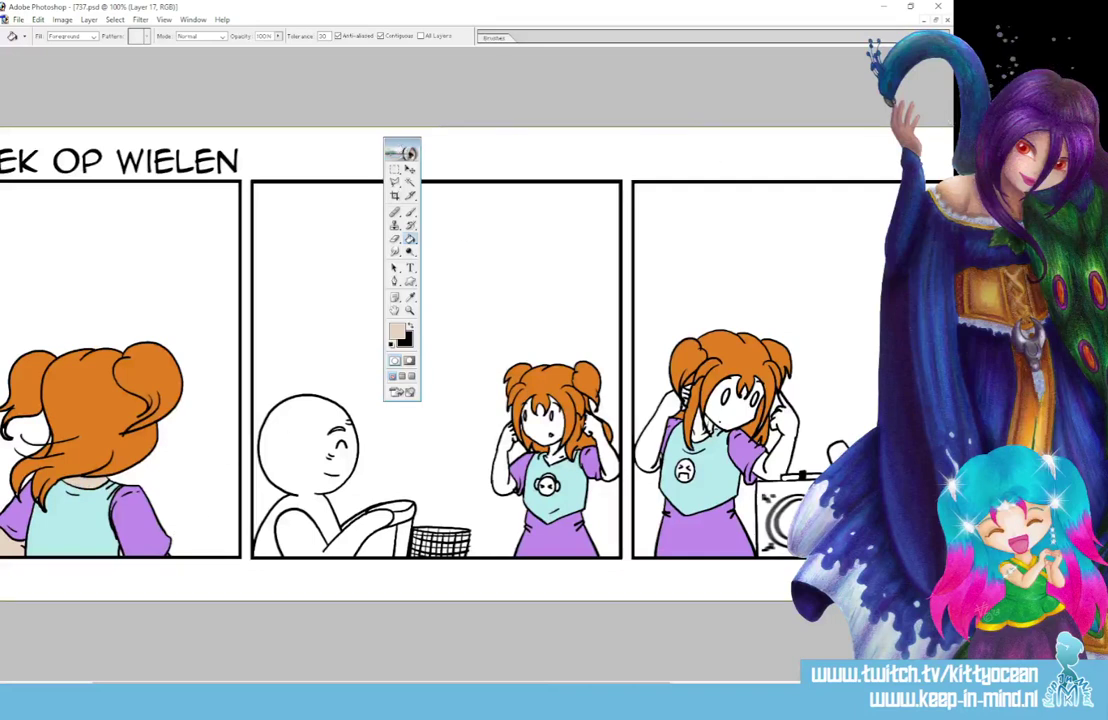
Fill the girl's face, arms and hands in the second, third and fourth panels with the beige skin tone
{"action": "key", "text": "Tab"}
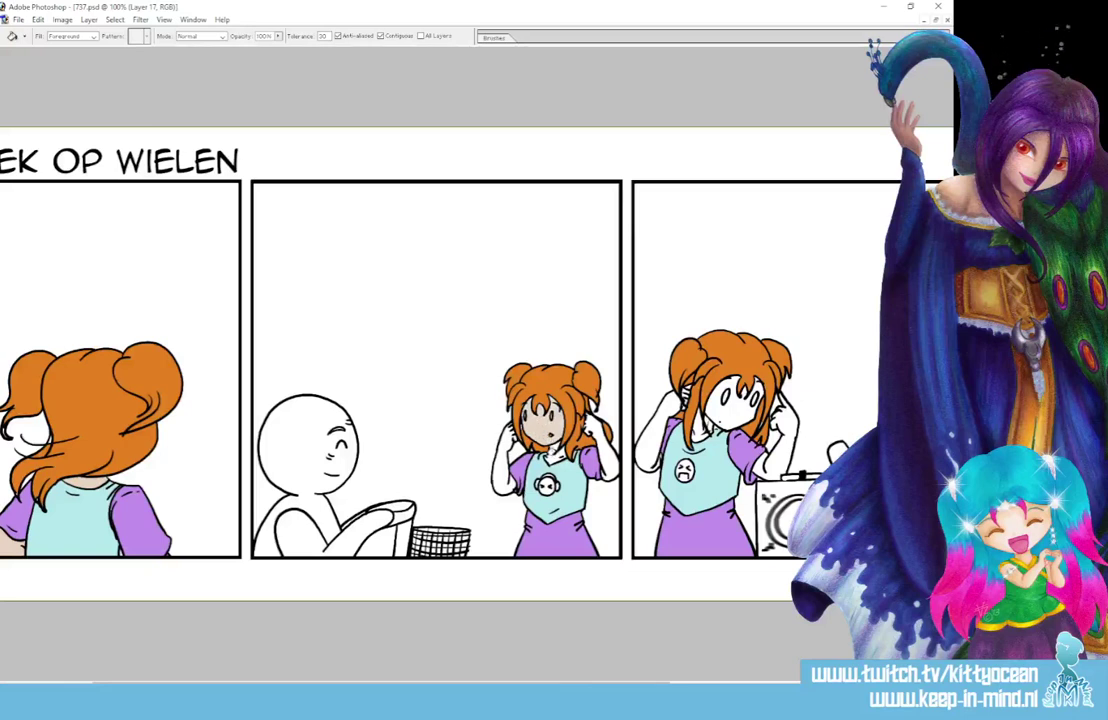
{"action": "left_click", "coordinate": [535, 422]}
{"action": "left_click", "coordinate": [503, 455]}
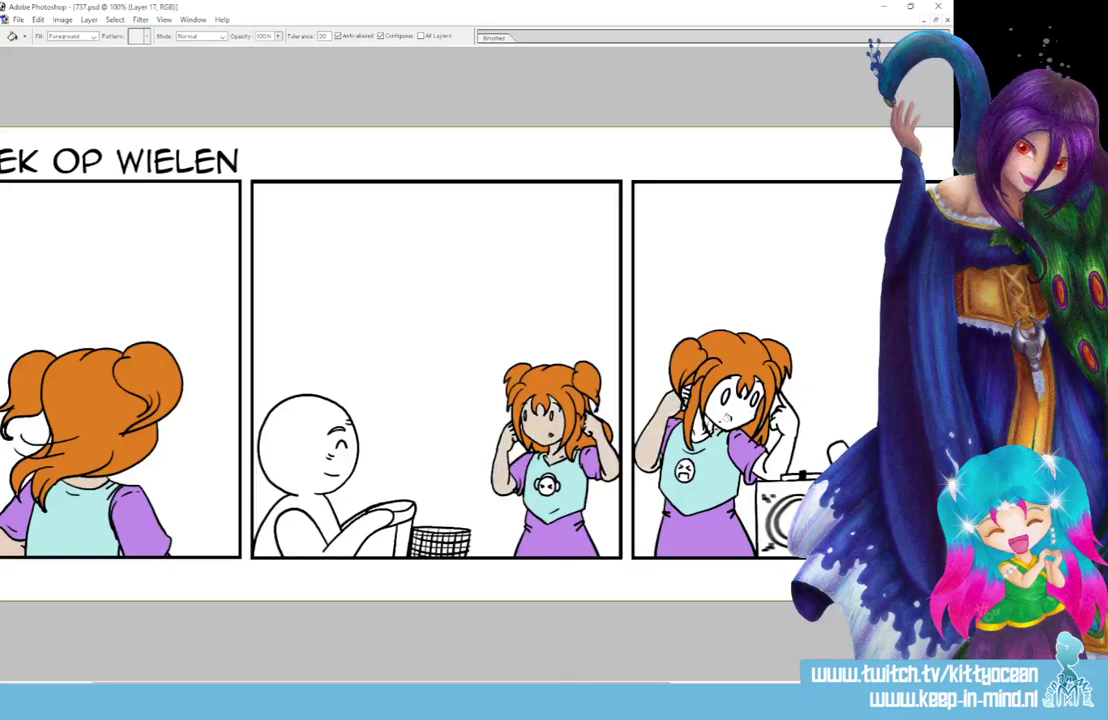
{"action": "left_click", "coordinate": [645, 400]}
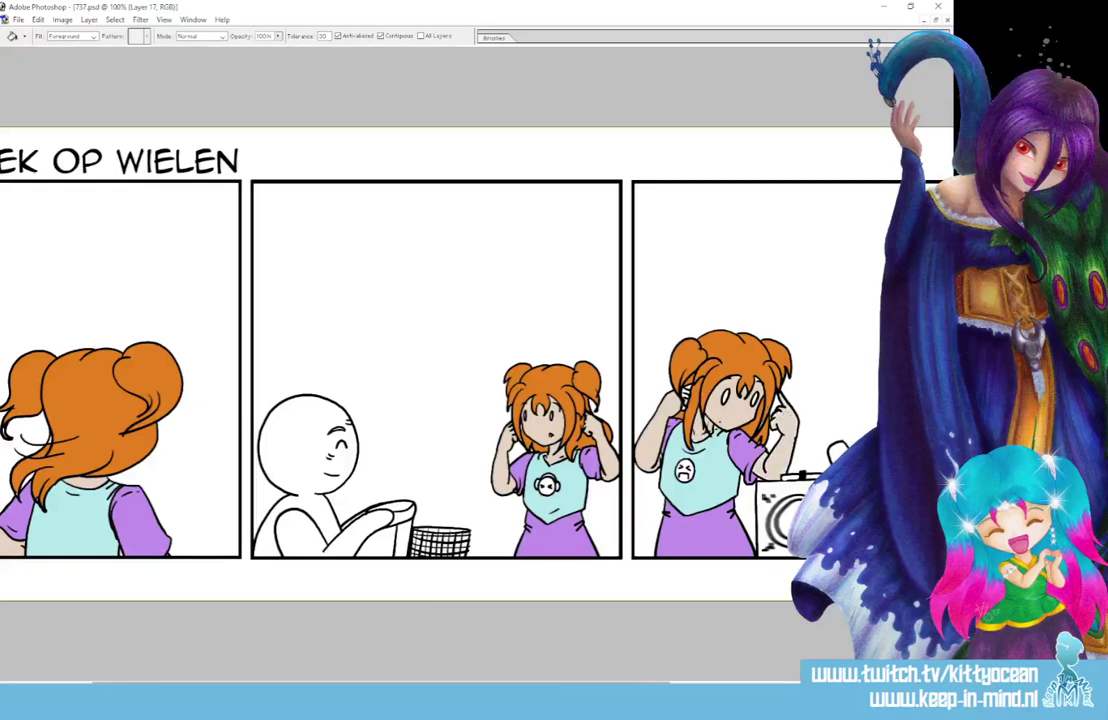
{"action": "scroll", "coordinate": [646, 468], "scroll_direction": "right", "scroll_amount": 5}
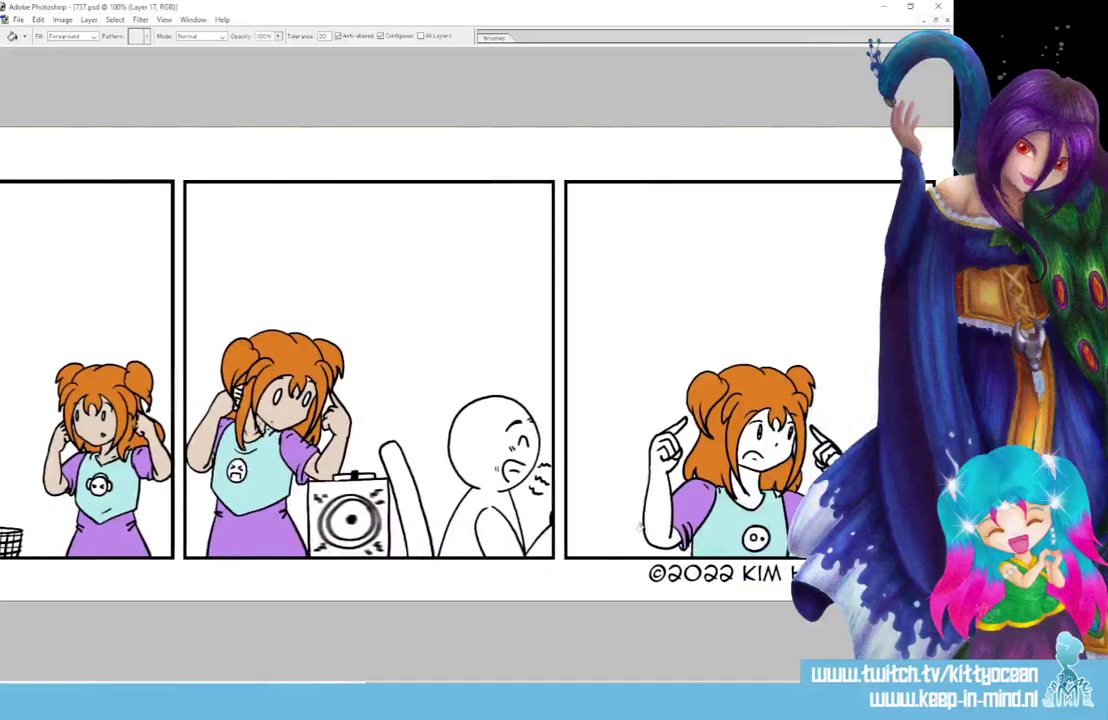
{"action": "left_click", "coordinate": [654, 518]}
{"action": "left_click", "coordinate": [648, 428]}
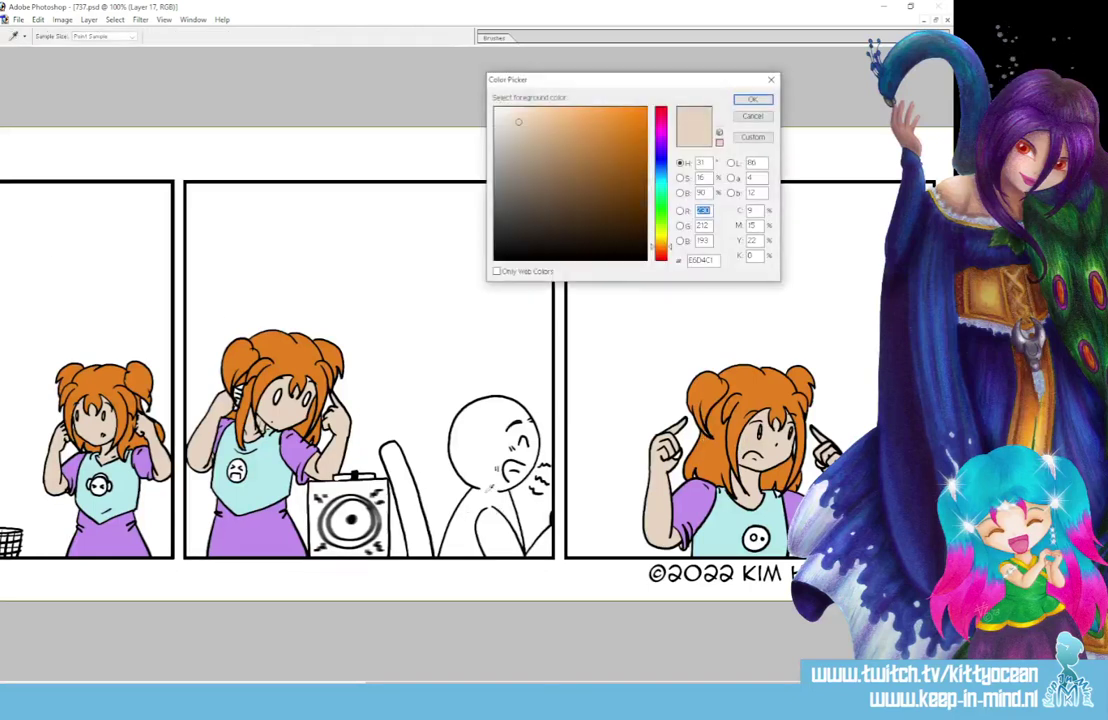
Set the foreground color to a medium brown and fill the sides of the chair backs in the third and second panels
{"action": "left_click", "coordinate": [566, 189]}
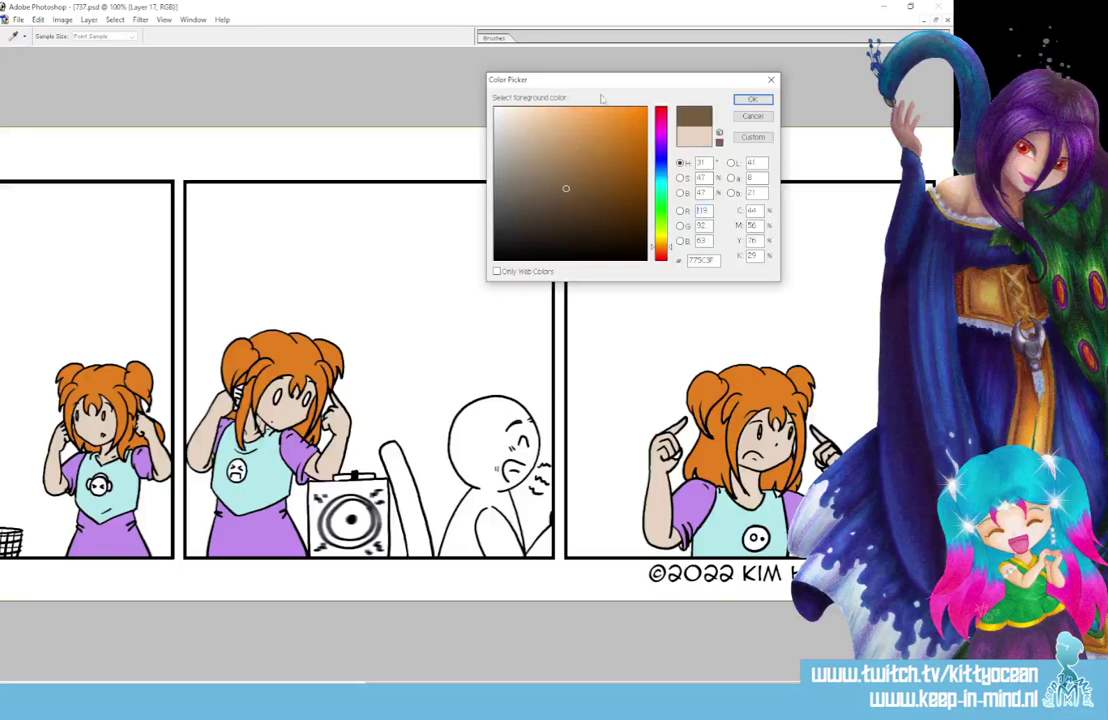
{"action": "left_click_drag", "start_coordinate": [617, 82], "coordinate": [1060, 150]}
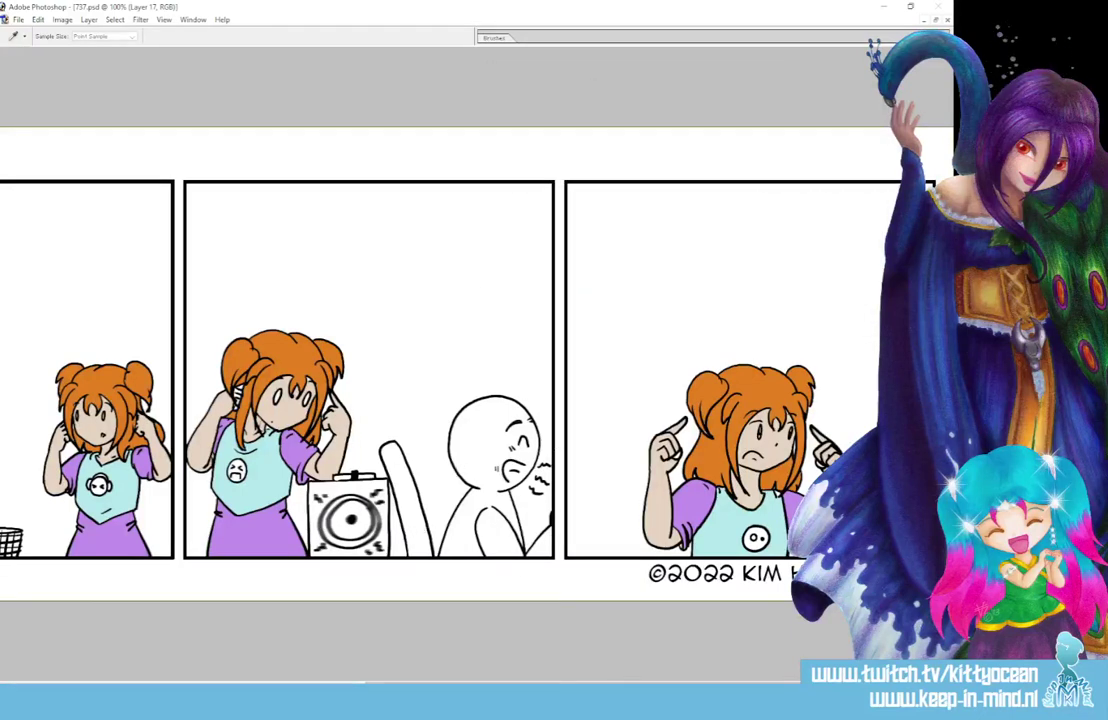
{"action": "key", "text": "g"}
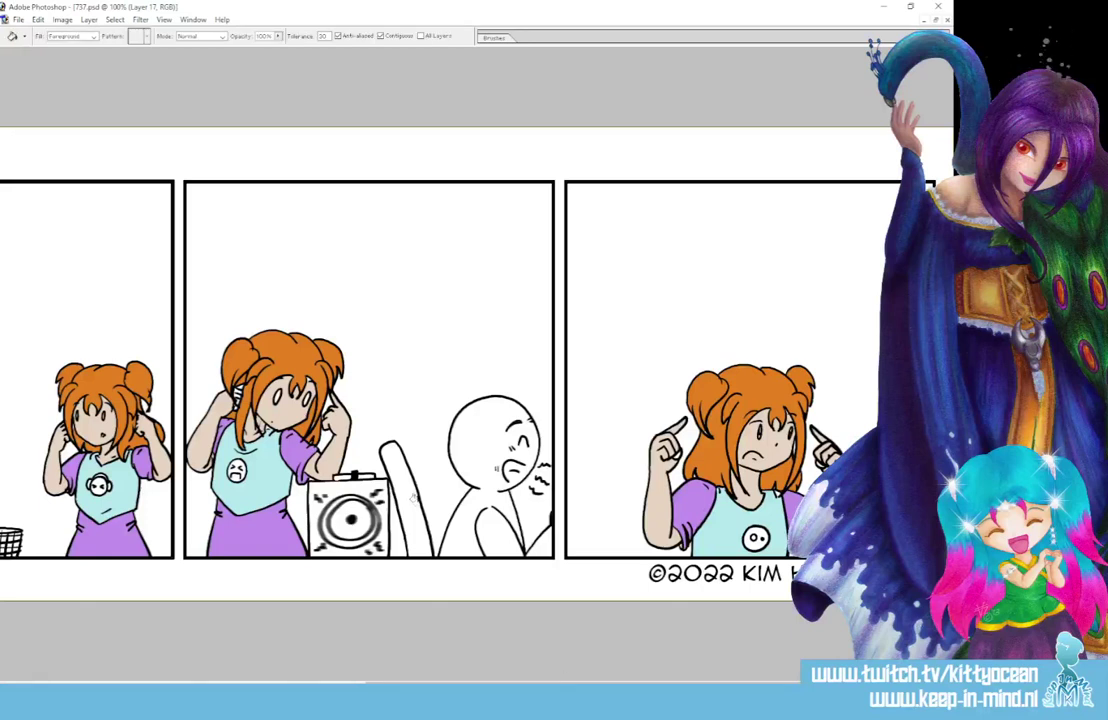
{"action": "left_click", "coordinate": [398, 480]}
{"action": "left_click_drag", "start_coordinate": [434, 590], "coordinate": [263, 590]}
{"action": "left_click", "coordinate": [380, 535]}
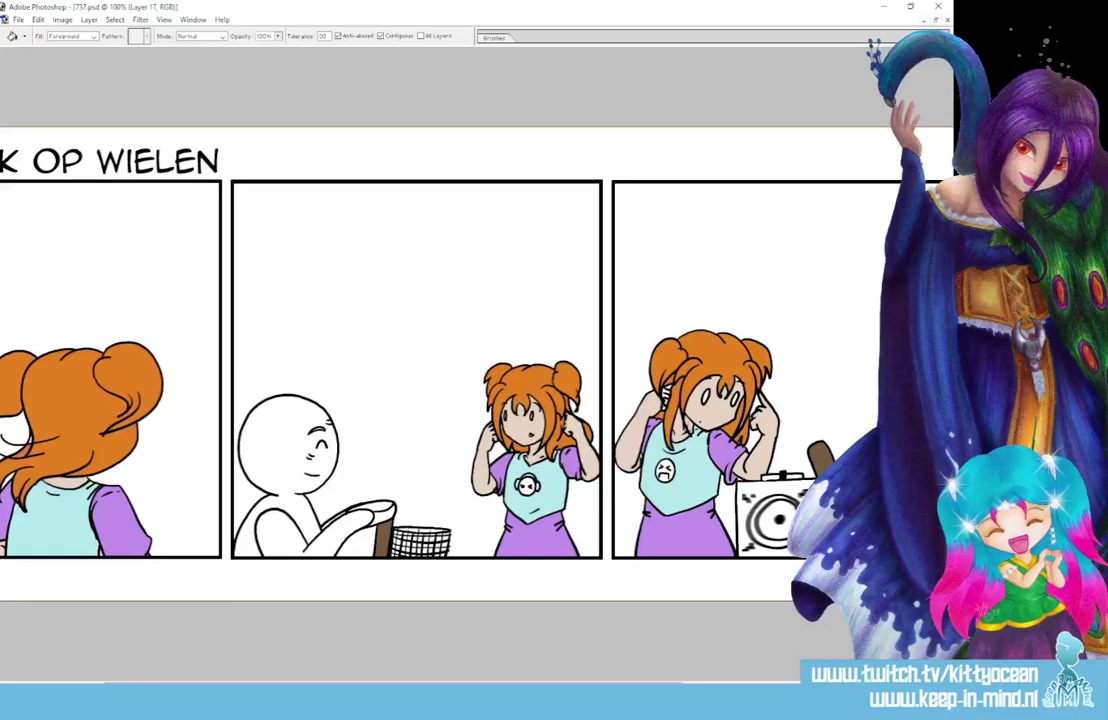
Adjust the brown and fill the top of the chair back in the second panel and the speaker box in the third panel
{"action": "key", "text": "i"}
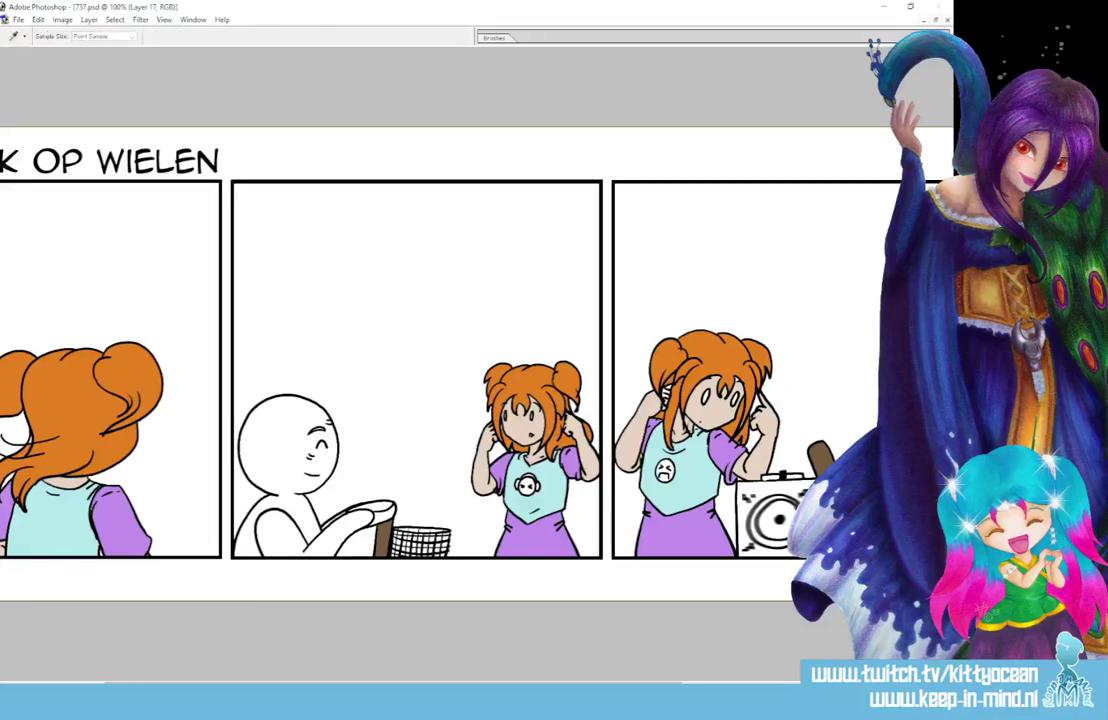
{"action": "key", "text": "g"}
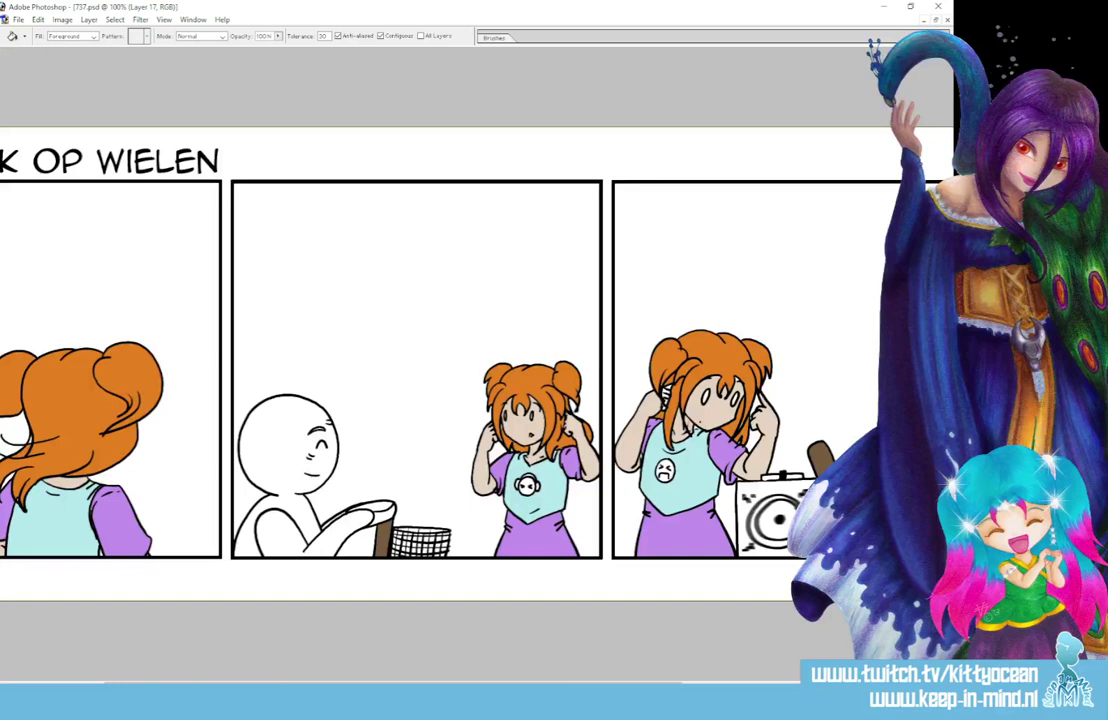
{"action": "left_click", "coordinate": [383, 514]}
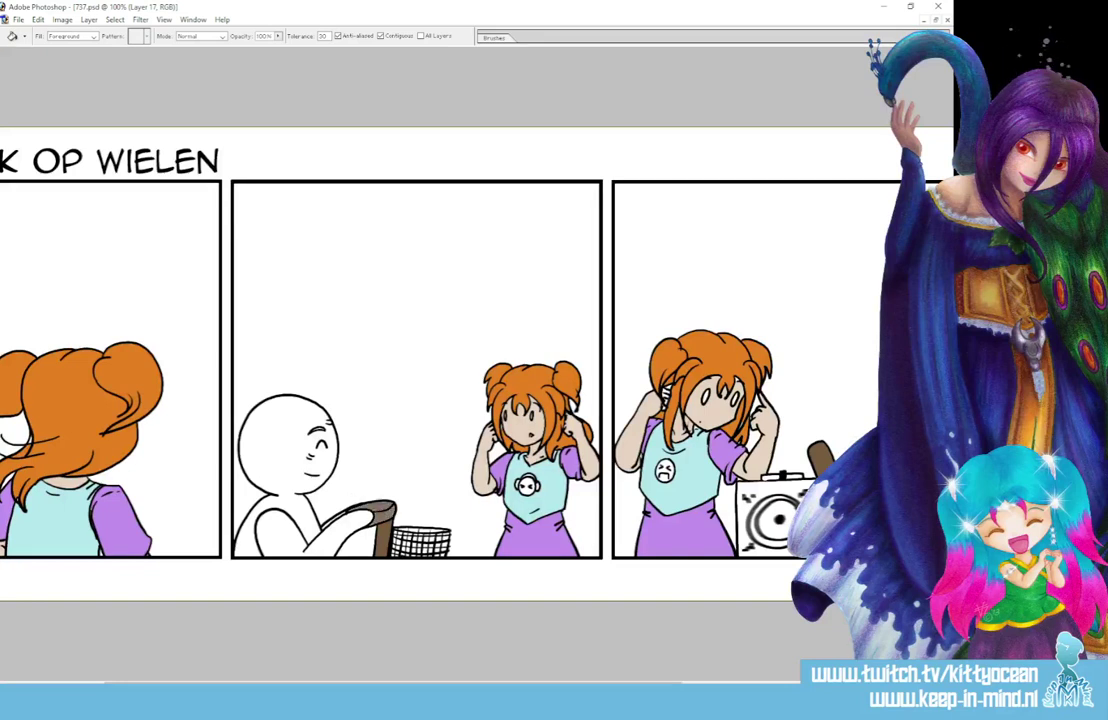
{"action": "scroll", "coordinate": [420, 370], "scroll_direction": "right", "scroll_amount": 5}
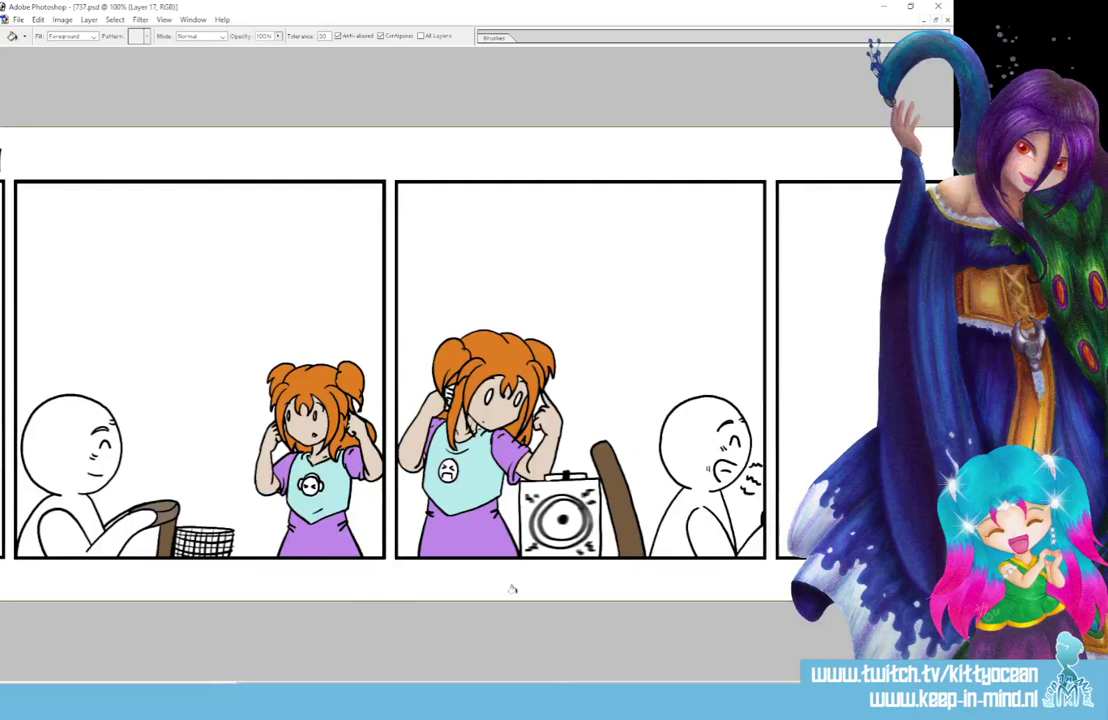
{"action": "left_click", "coordinate": [545, 488]}
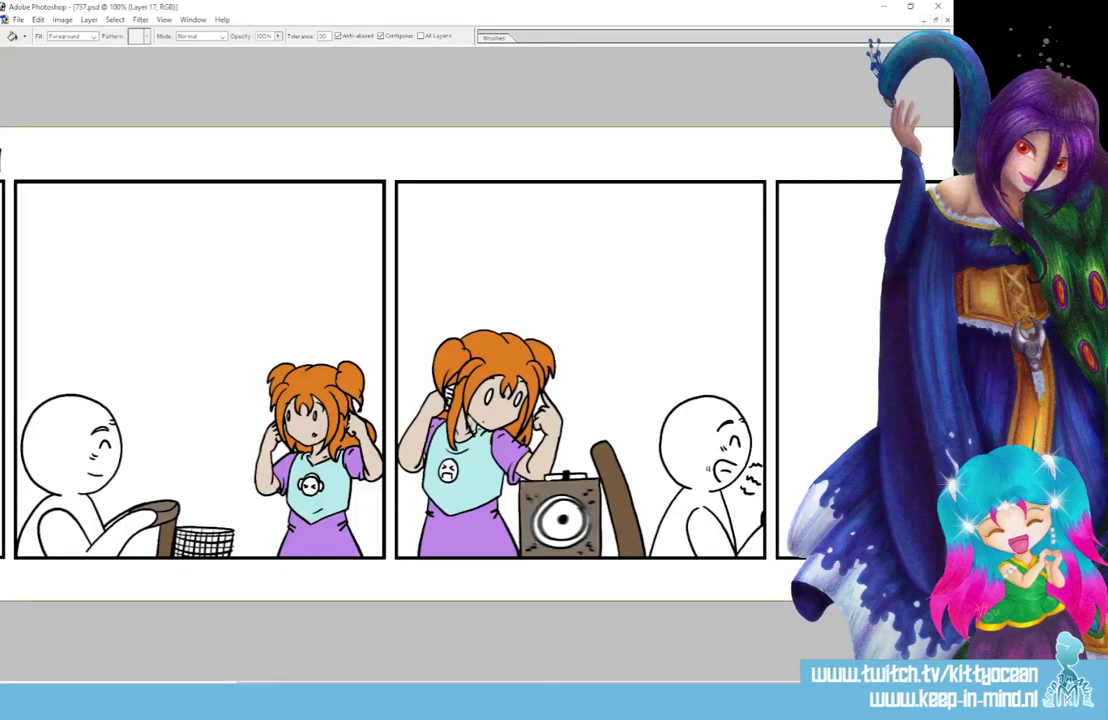
Choose a lighter grayish brown and fill the outer ring of the speaker in the third panel
{"action": "key", "text": "i"}
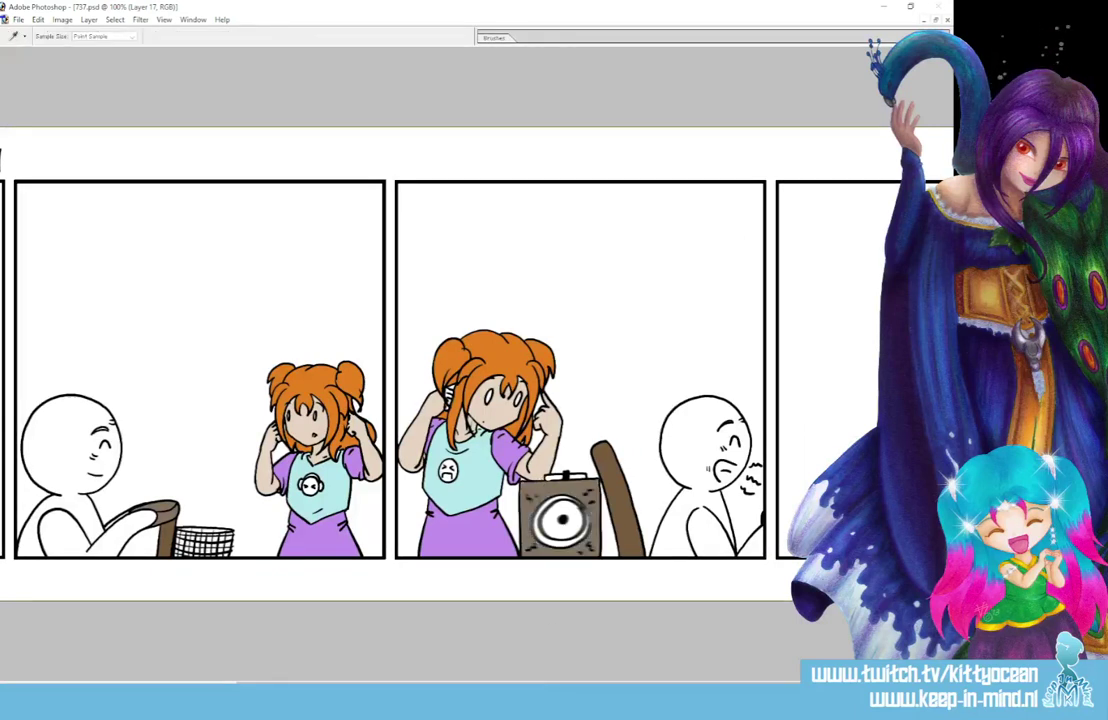
{"action": "key", "text": "g"}
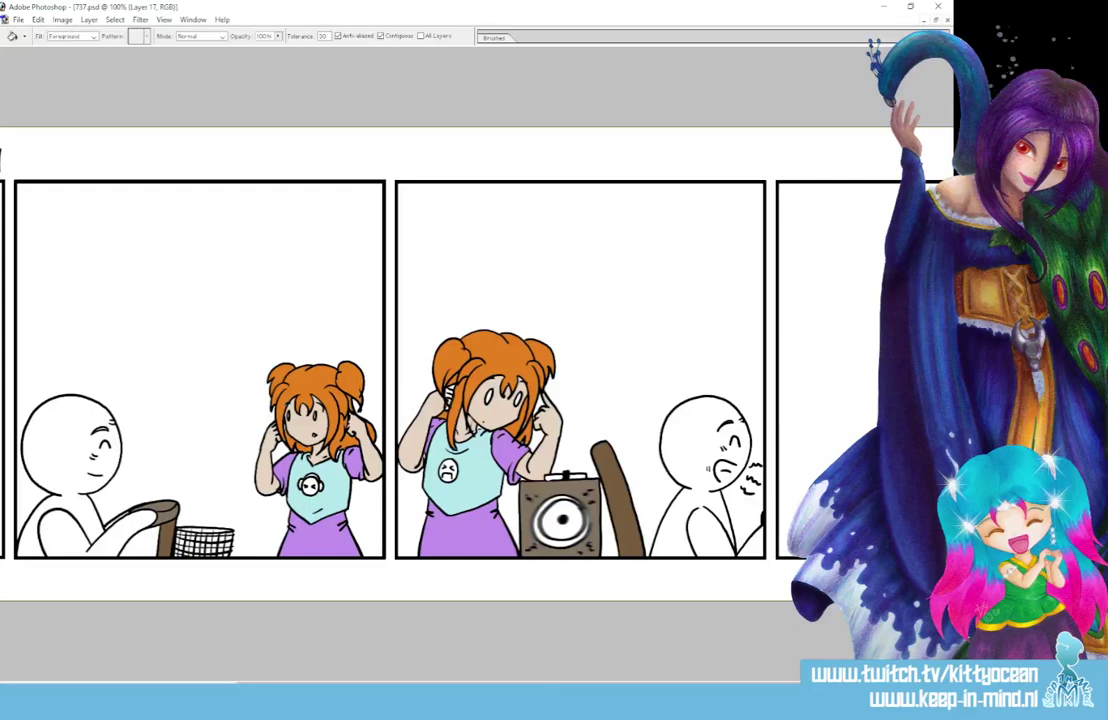
{"action": "left_click", "coordinate": [550, 533]}
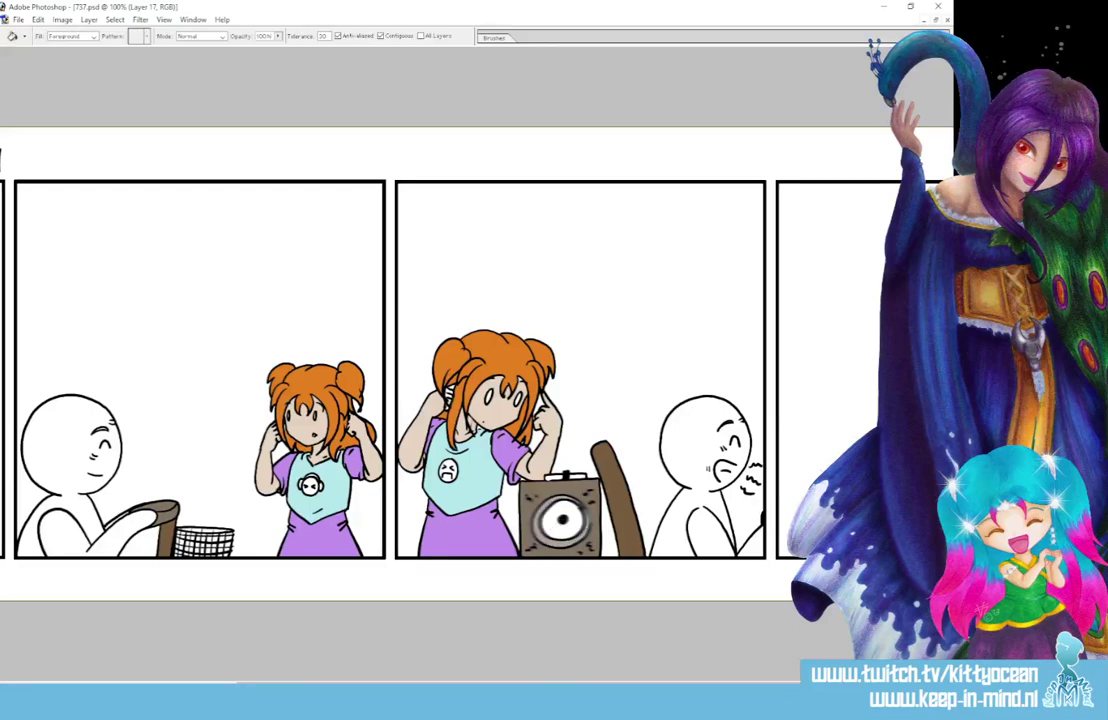
Set the foreground color to warm gray C8C1BA and fill the speaker's inner cone in the third panel
{"action": "key", "text": "i"}
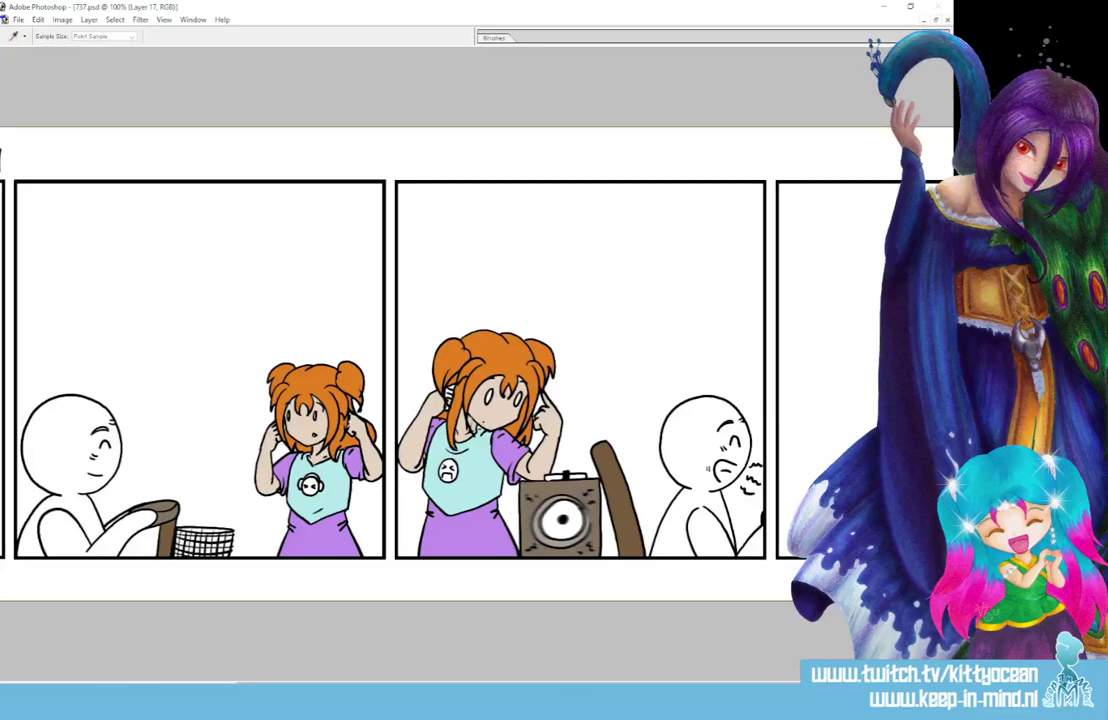
{"action": "left_click_drag", "start_coordinate": [584, 425], "coordinate": [630, 127]}
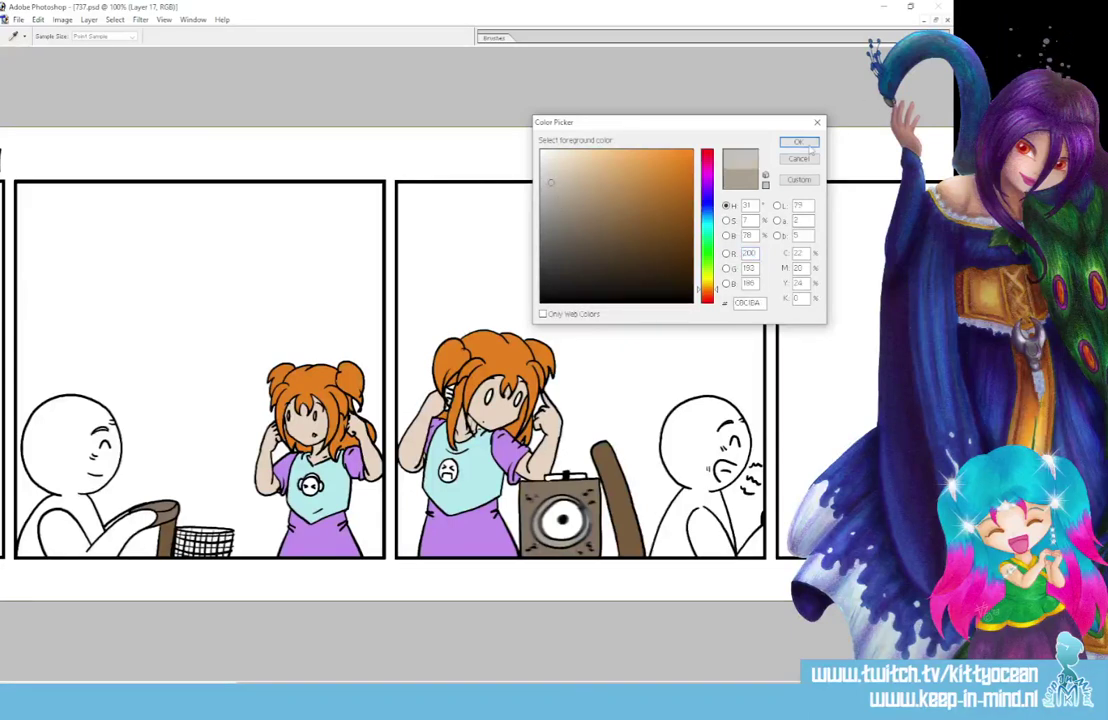
{"action": "key", "text": "Return"}
{"action": "key", "text": "g"}
{"action": "left_click", "coordinate": [542, 516]}
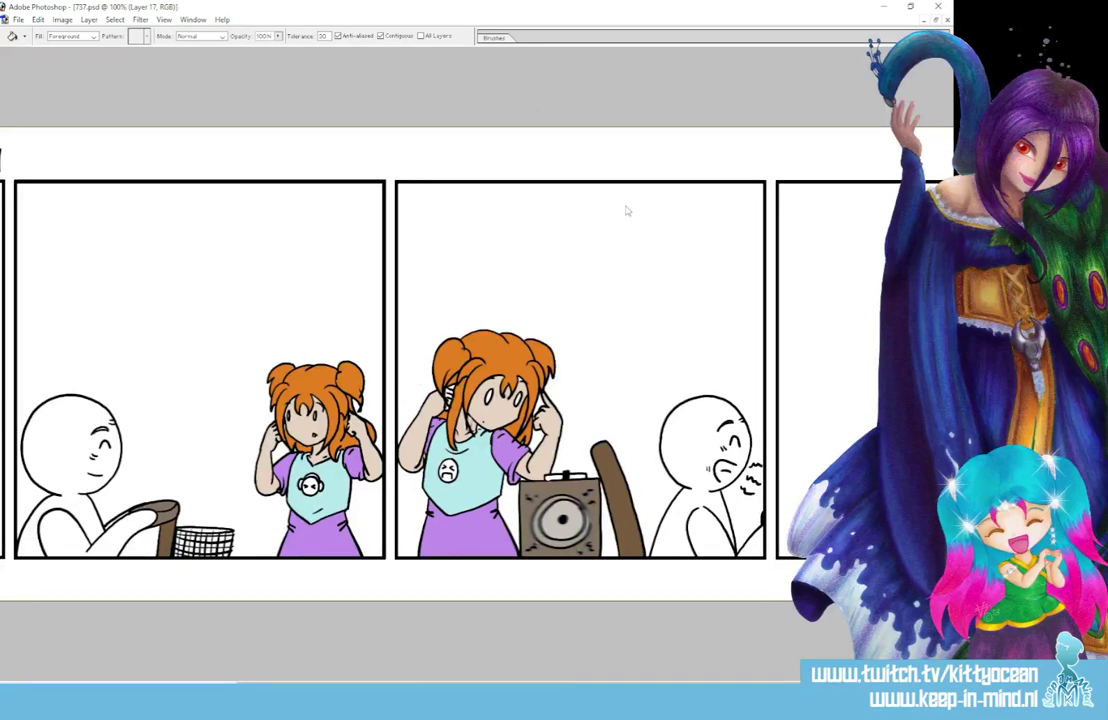
Set the foreground color to a neutral light gray and refill the speaker's inner cone in the third panel
{"action": "key", "text": "Tab"}
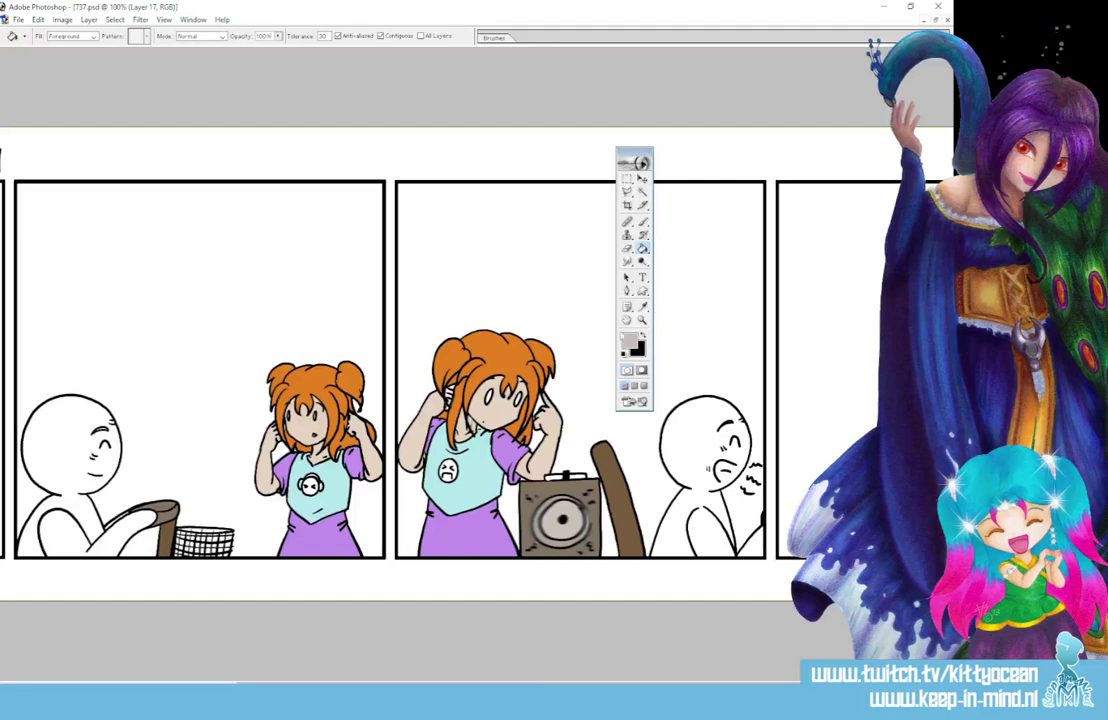
{"action": "left_click", "coordinate": [631, 343]}
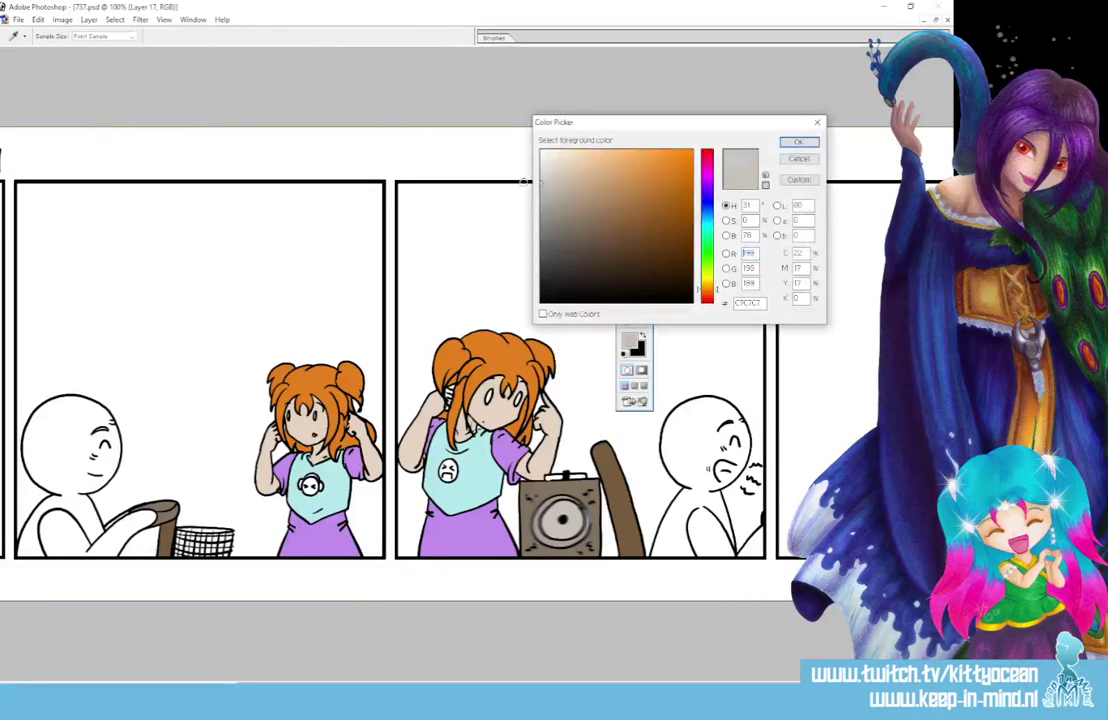
{"action": "key", "text": "Return"}
{"action": "left_click", "coordinate": [538, 517]}
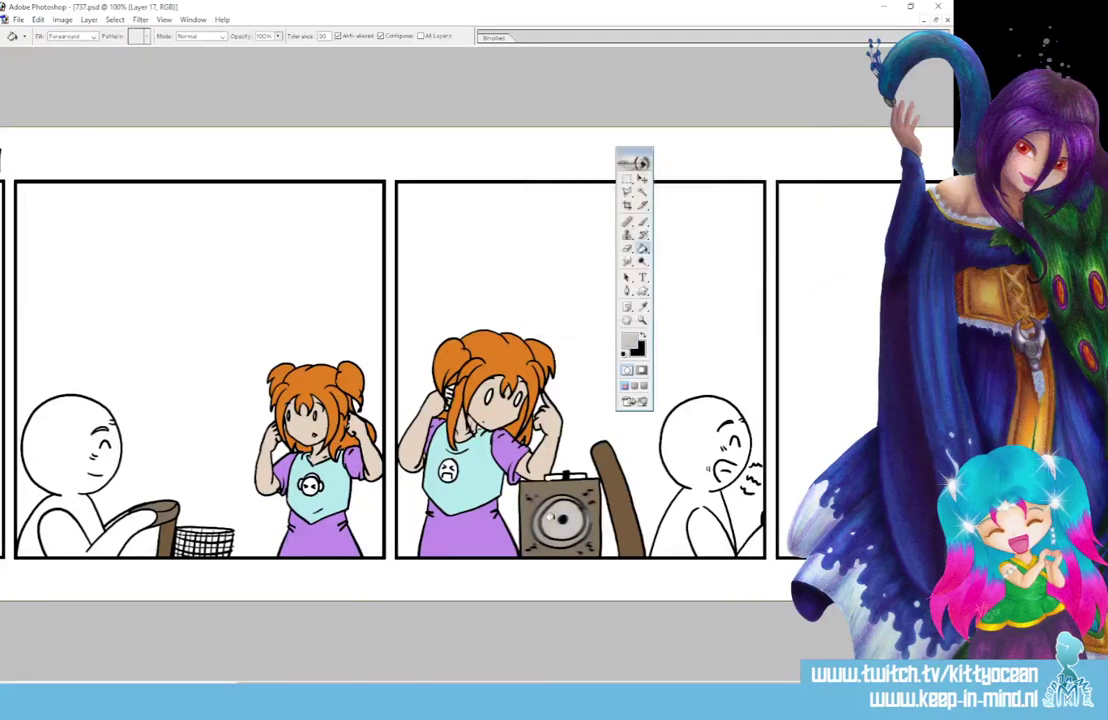
Set the foreground color to pale yellow and fill the round faces on the girl's shirt in the second, third and fourth panels
{"action": "scroll", "coordinate": [555, 632], "scroll_direction": "right", "scroll_amount": 2}
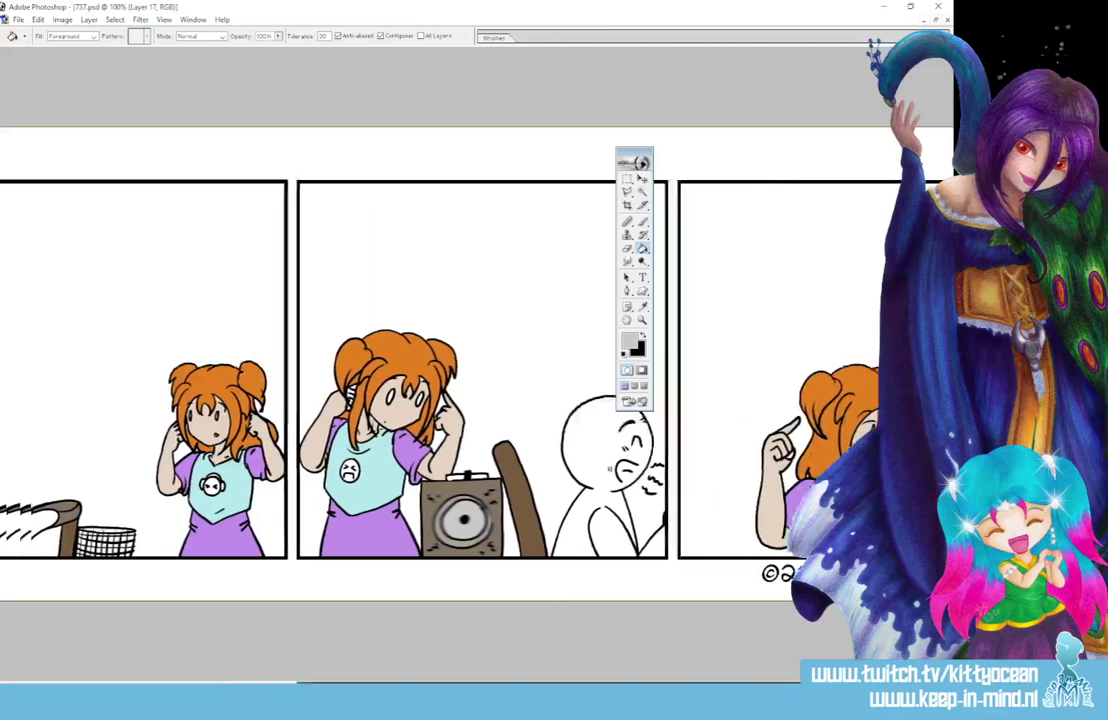
{"action": "scroll", "coordinate": [555, 632], "scroll_direction": "left", "scroll_amount": 6}
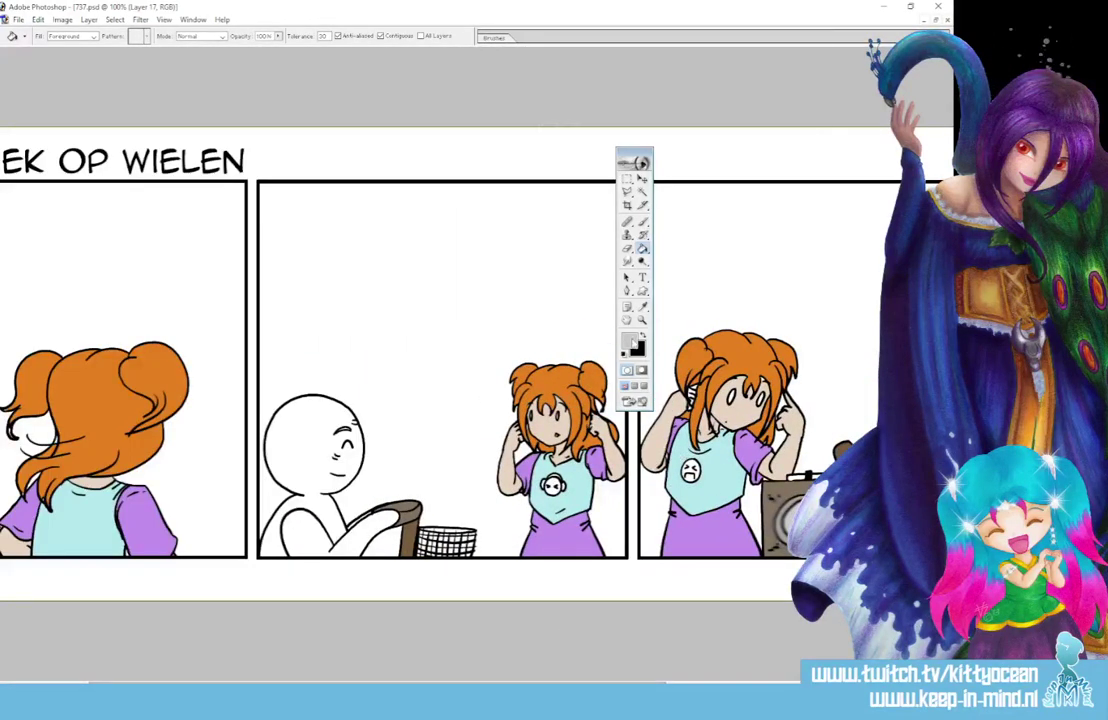
{"action": "left_click", "coordinate": [630, 343]}
{"action": "left_click", "coordinate": [708, 276]}
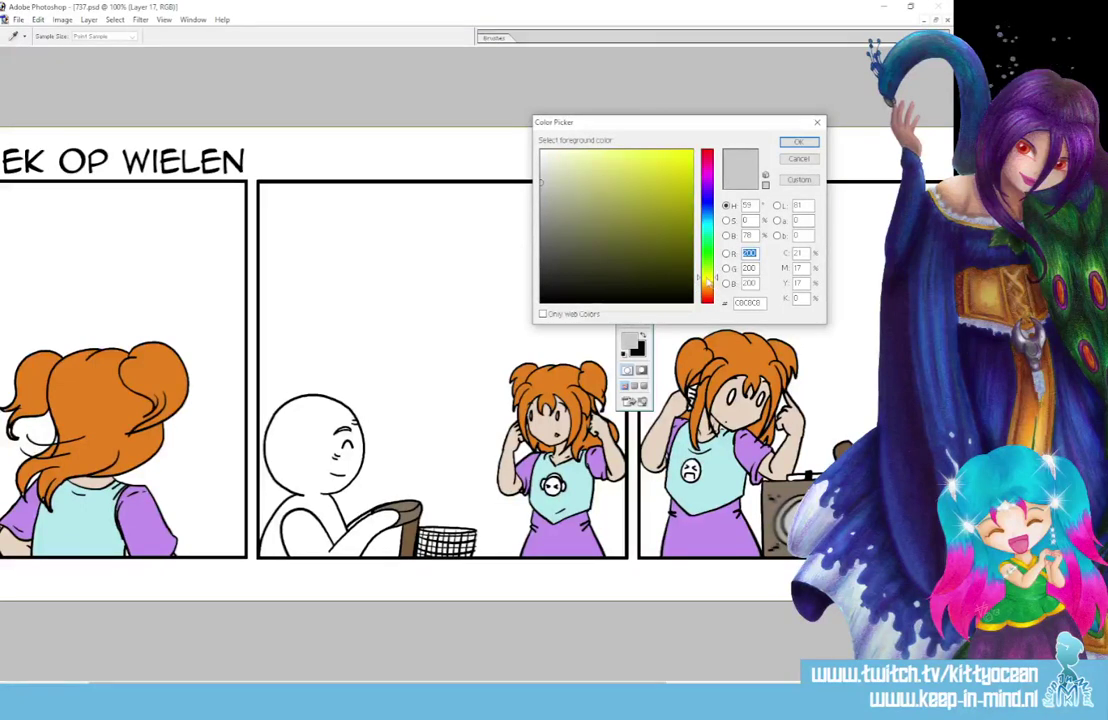
{"action": "left_click", "coordinate": [581, 152]}
{"action": "key", "text": "Return"}
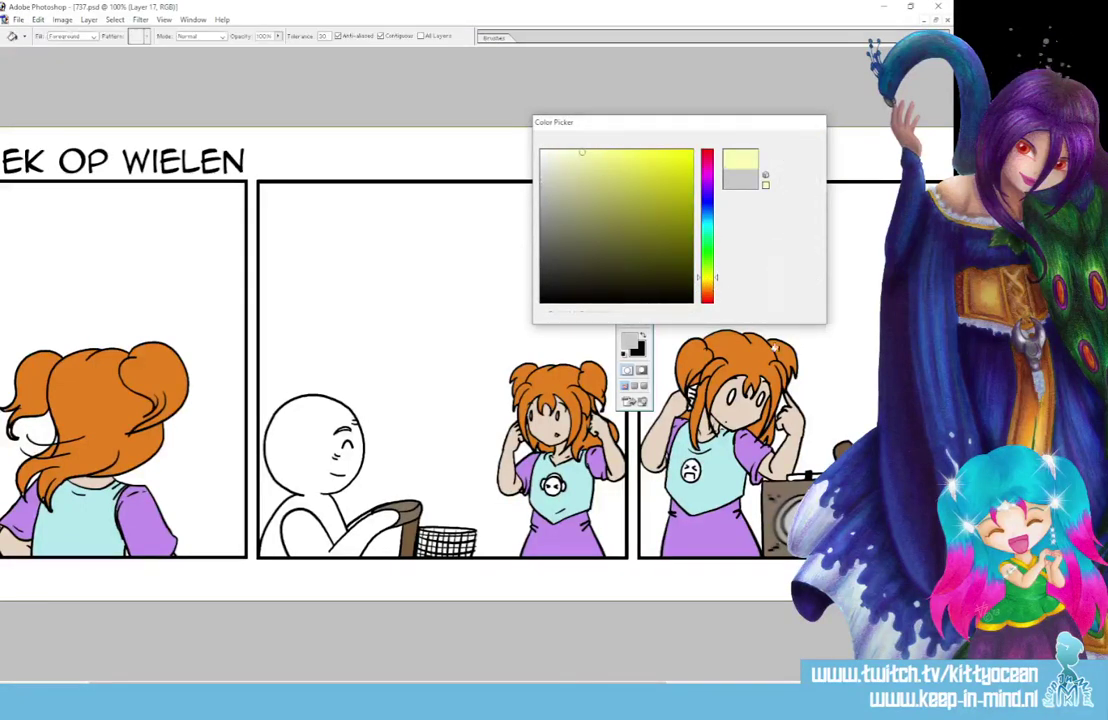
{"action": "left_click", "coordinate": [688, 468]}
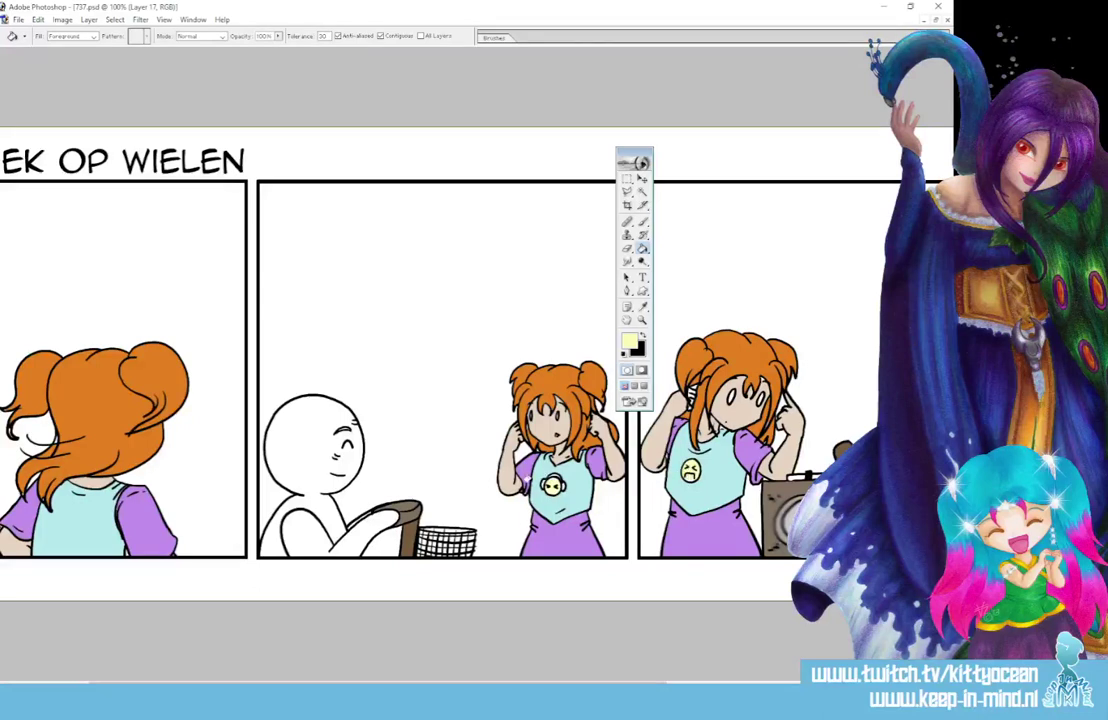
{"action": "scroll", "coordinate": [425, 370], "scroll_direction": "right", "scroll_amount": 3}
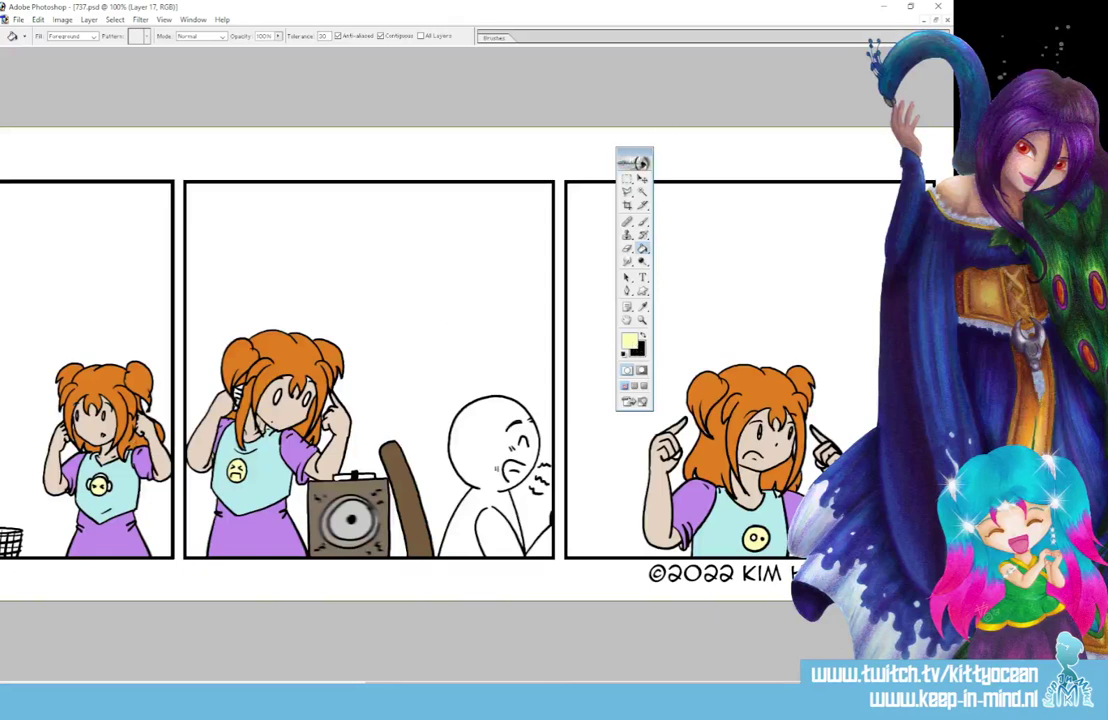
{"action": "key", "text": "Tab"}
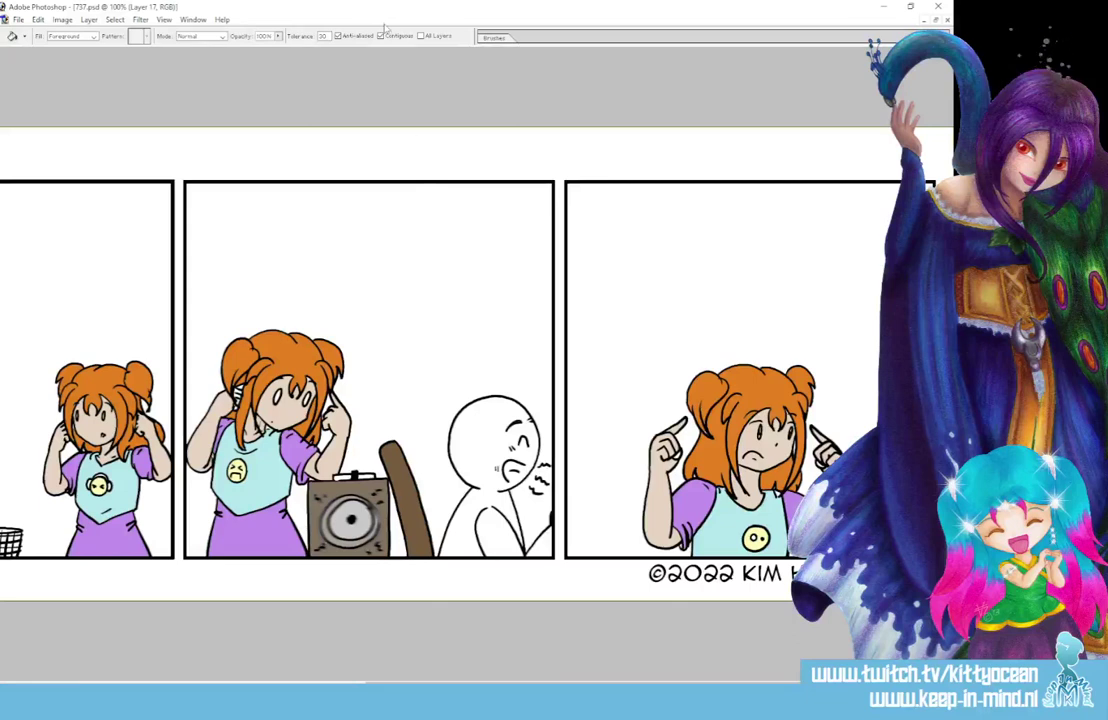
Zoom to 400% on the first panel, sample the hair orange and brush over the unfilled gap in the girl's ponytail curl
{"action": "key", "text": "ctrl+plus"}
{"action": "key", "text": "ctrl+plus"}
{"action": "key", "text": "ctrl+plus"}
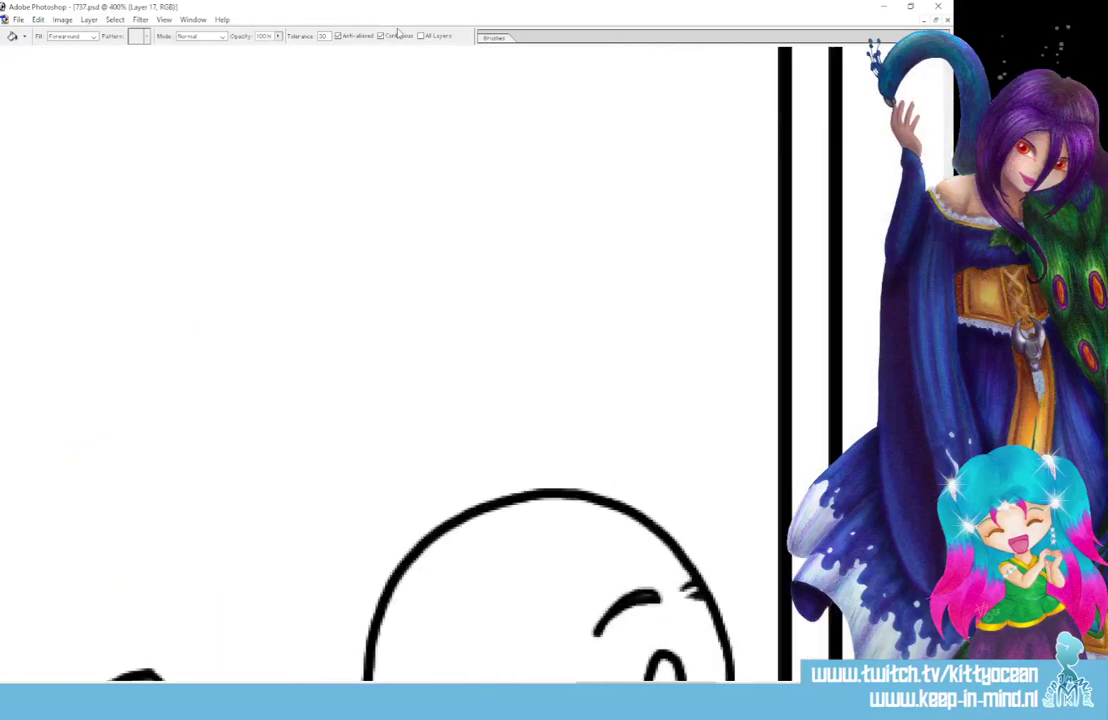
{"action": "scroll", "coordinate": [505, 653], "scroll_direction": "right", "scroll_amount": 10}
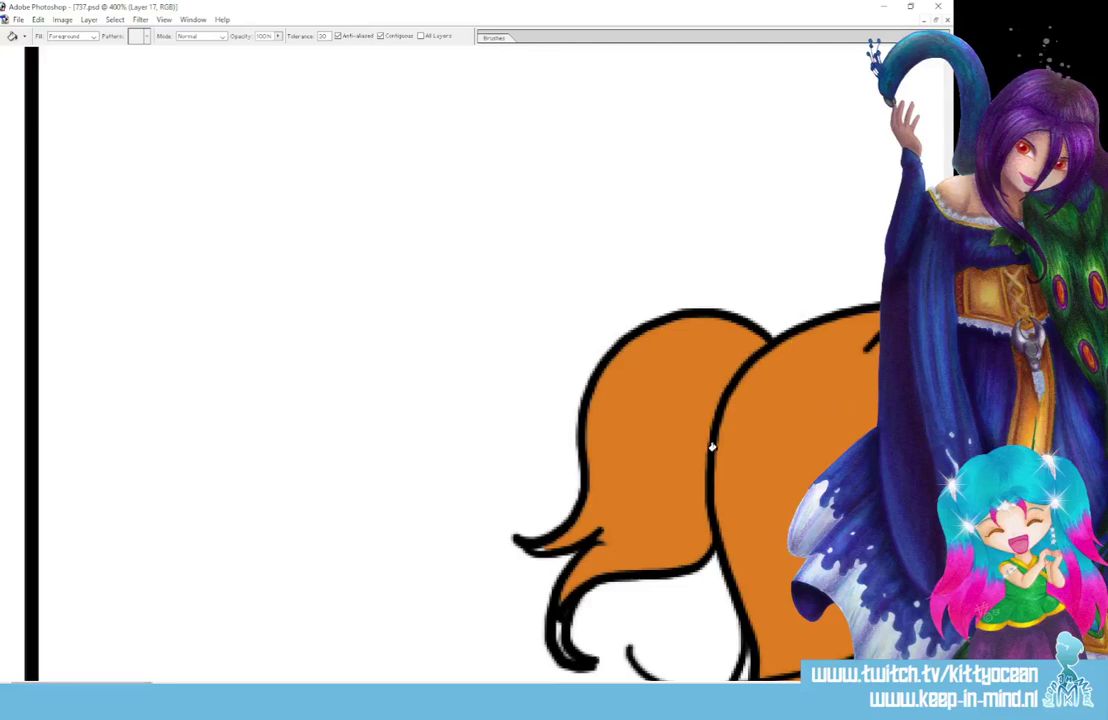
{"action": "key", "text": "i"}
{"action": "key", "text": "b"}
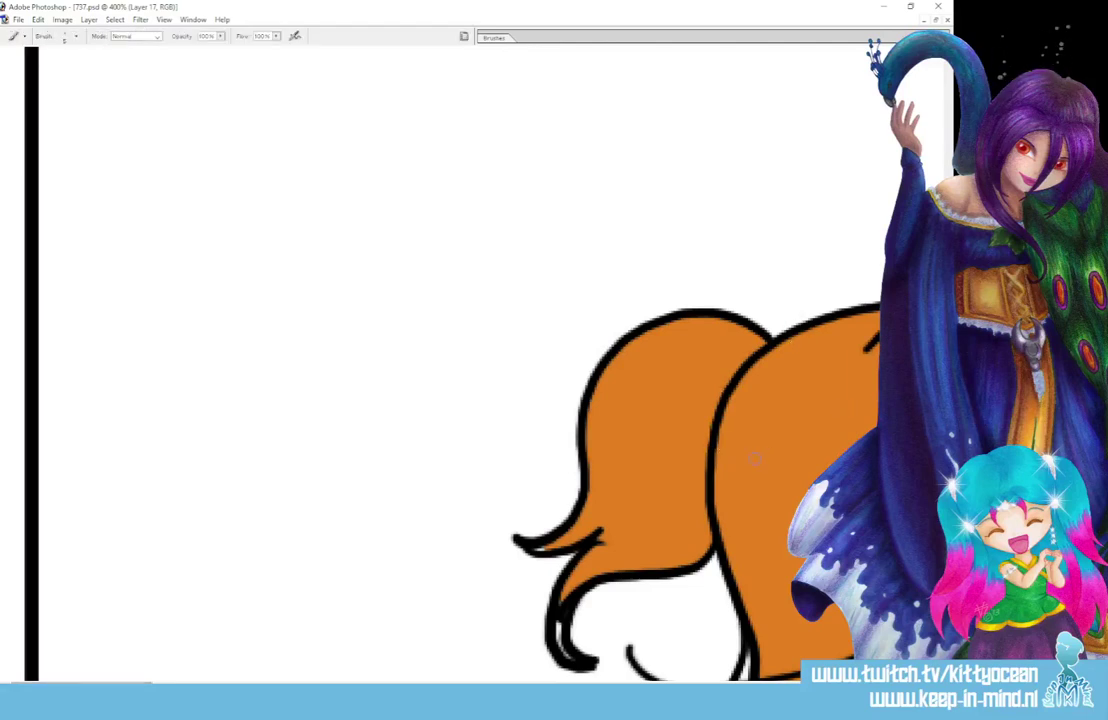
{"action": "scroll", "coordinate": [540, 390], "scroll_direction": "down", "scroll_amount": 5}
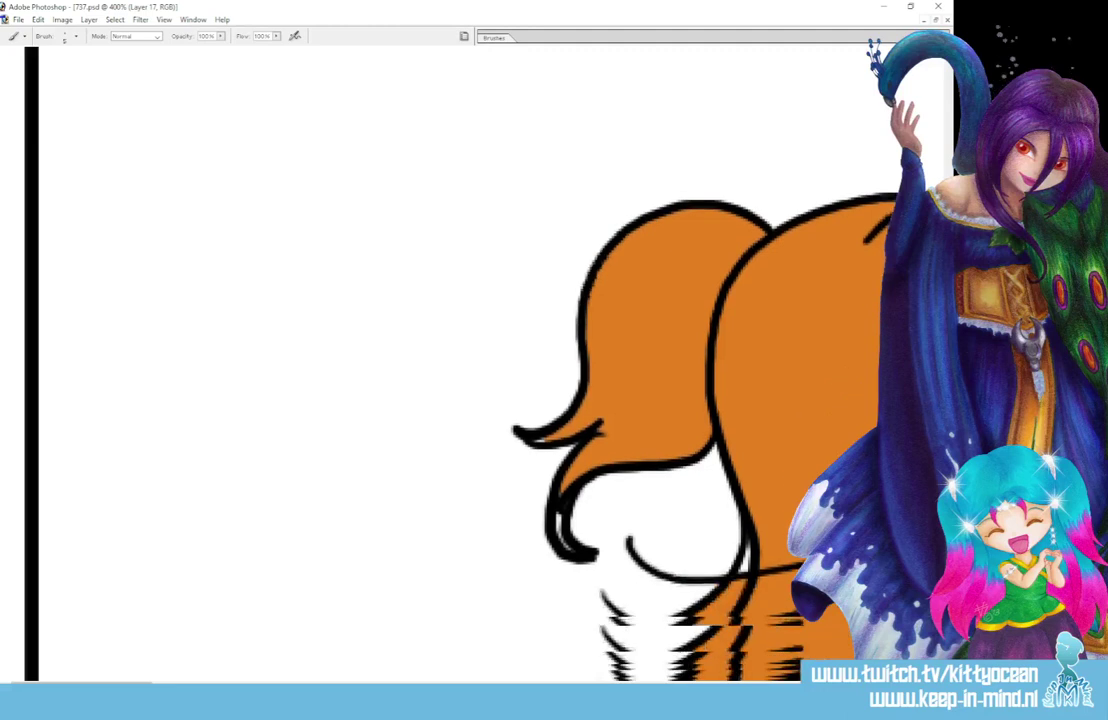
{"action": "left_click_drag", "start_coordinate": [558, 353], "coordinate": [565, 385]}
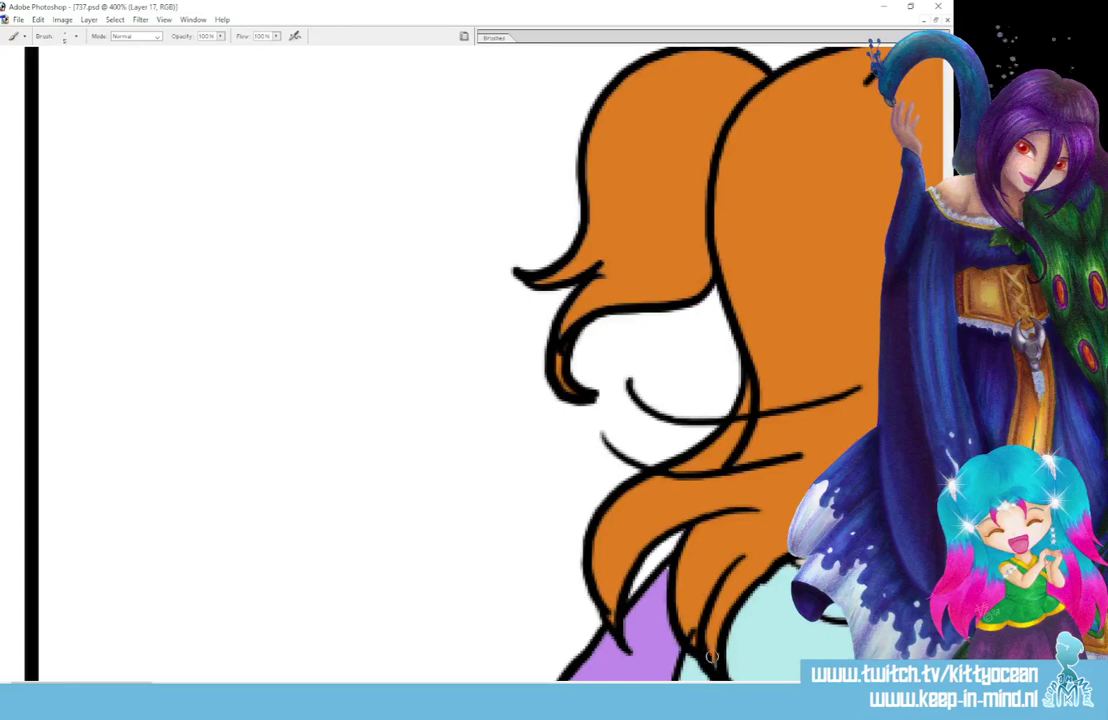
Examine the girl's hair, skin and outfit coloring in the first three panels for unfilled gaps
{"action": "mouse_move", "coordinate": [146, 682]}
{"action": "left_mouse_down"}
{"action": "mouse_move", "coordinate": [256, 682]}
{"action": "mouse_move", "coordinate": [234, 682]}
{"action": "left_mouse_up"}
{"action": "scroll", "coordinate": [698, 387], "scroll_direction": "up", "scroll_amount": 3}
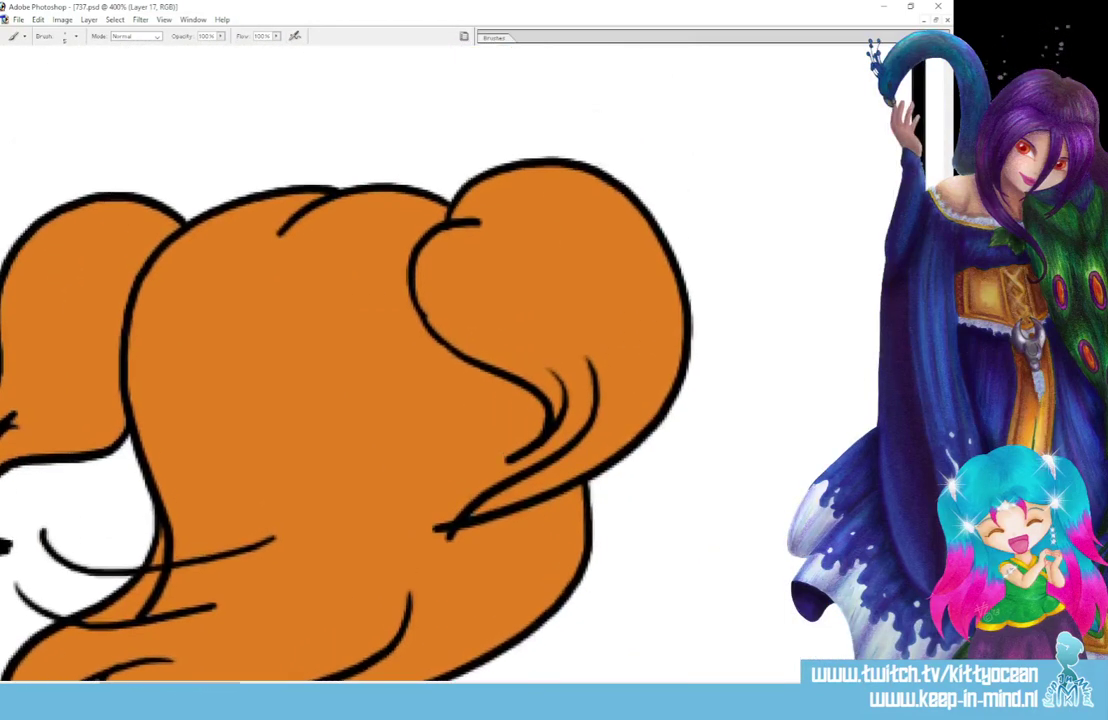
{"action": "scroll", "coordinate": [698, 387], "scroll_direction": "down", "scroll_amount": 6}
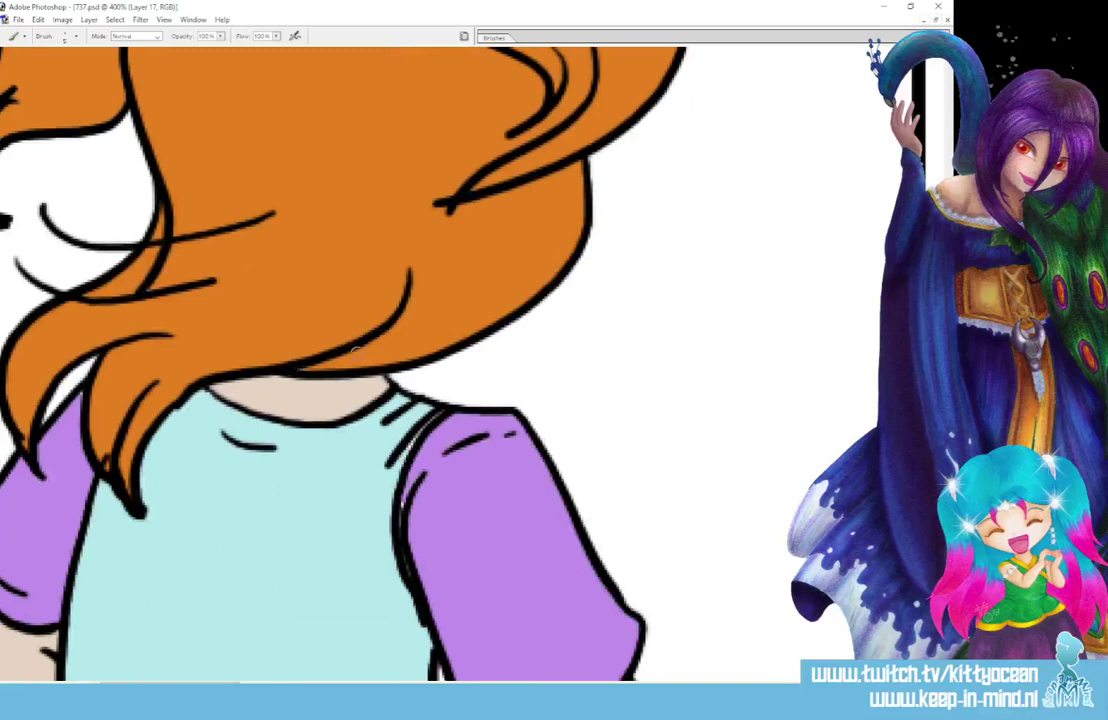
{"action": "scroll", "coordinate": [494, 624], "scroll_direction": "right", "scroll_amount": 10}
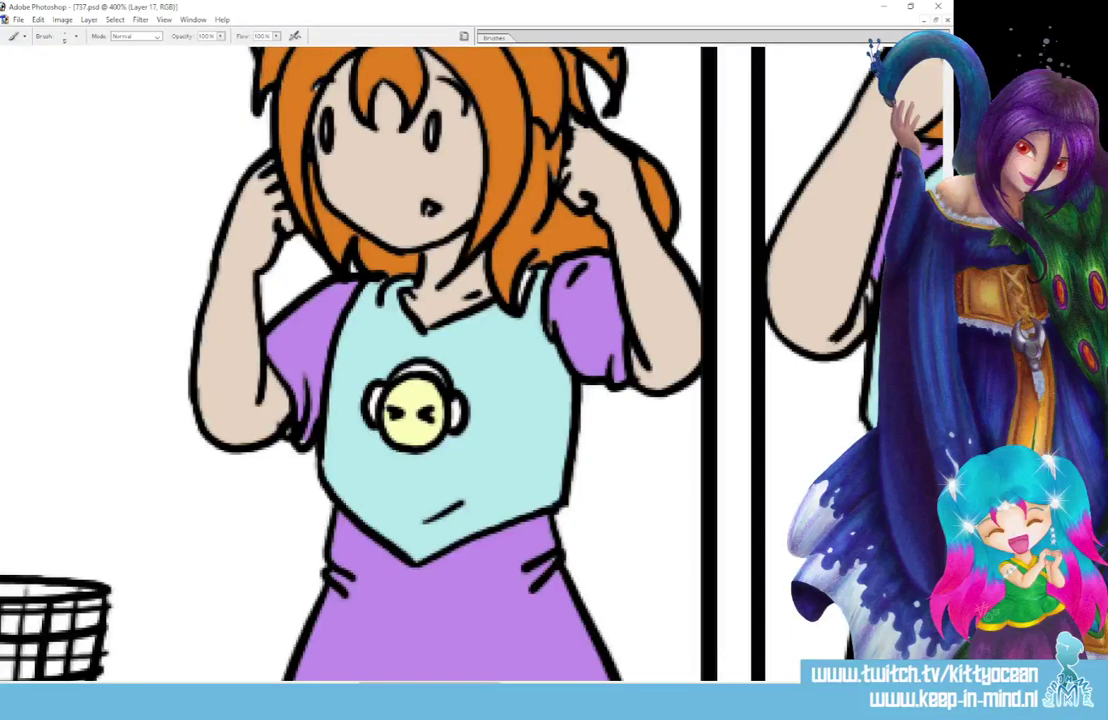
{"action": "scroll", "coordinate": [559, 286], "scroll_direction": "up", "scroll_amount": 3}
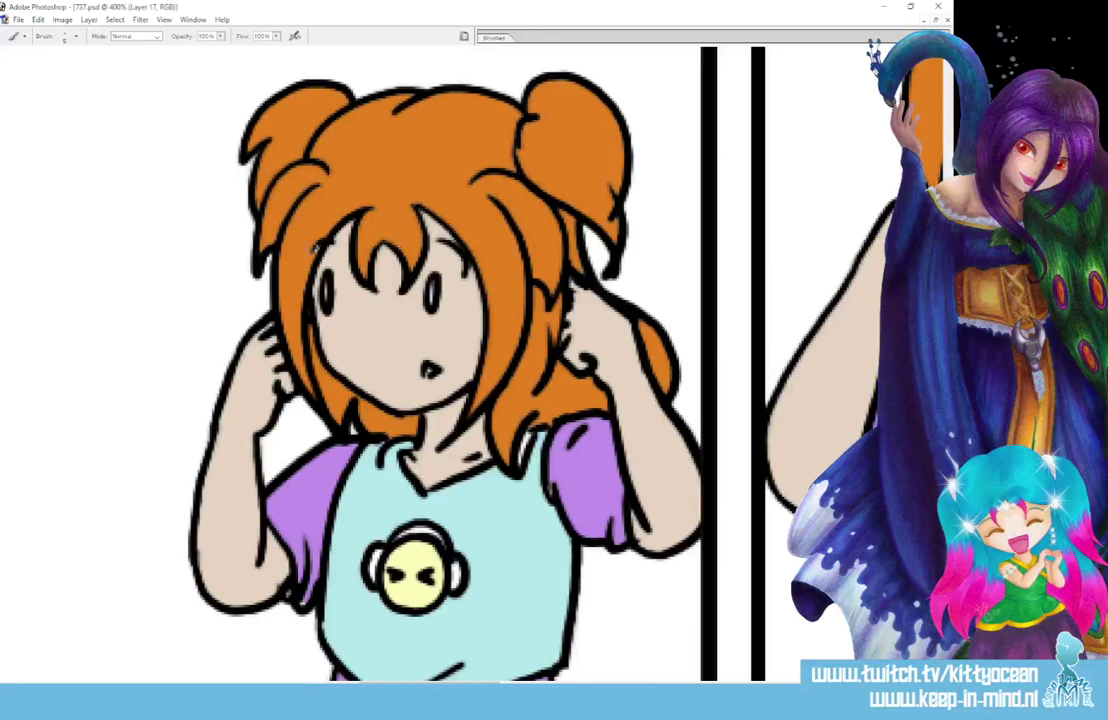
{"action": "scroll", "coordinate": [494, 589], "scroll_direction": "right", "scroll_amount": 5}
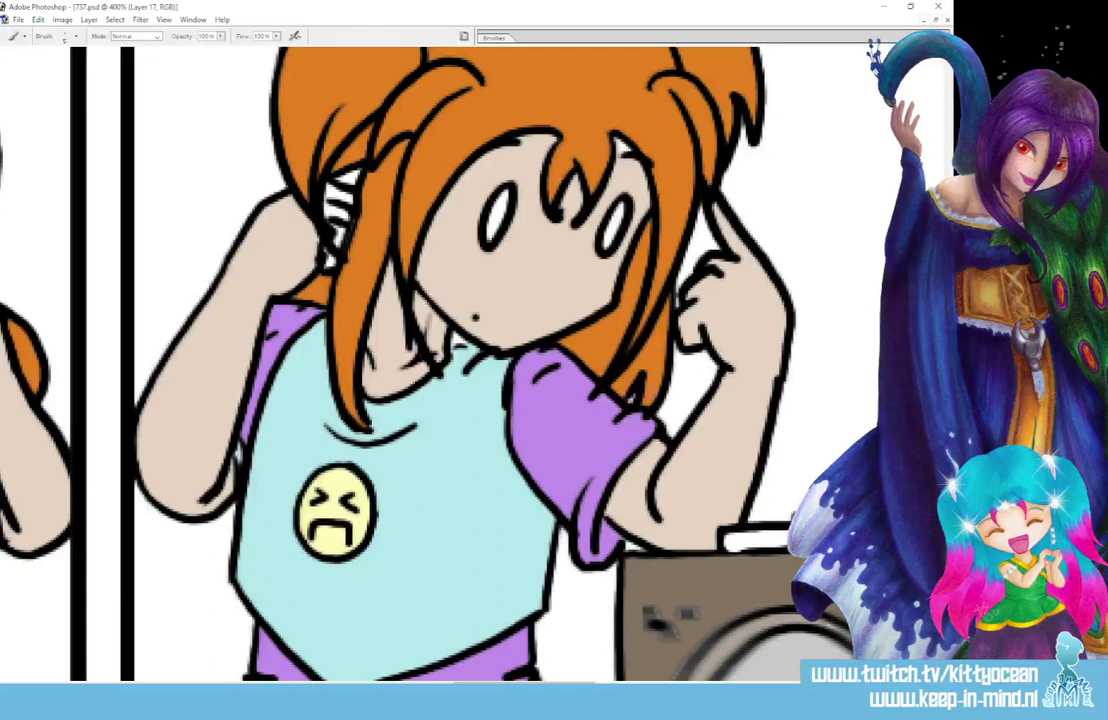
{"action": "scroll", "coordinate": [450, 360], "scroll_direction": "up", "scroll_amount": 3}
{"action": "scroll", "coordinate": [450, 360], "scroll_direction": "down", "scroll_amount": 5}
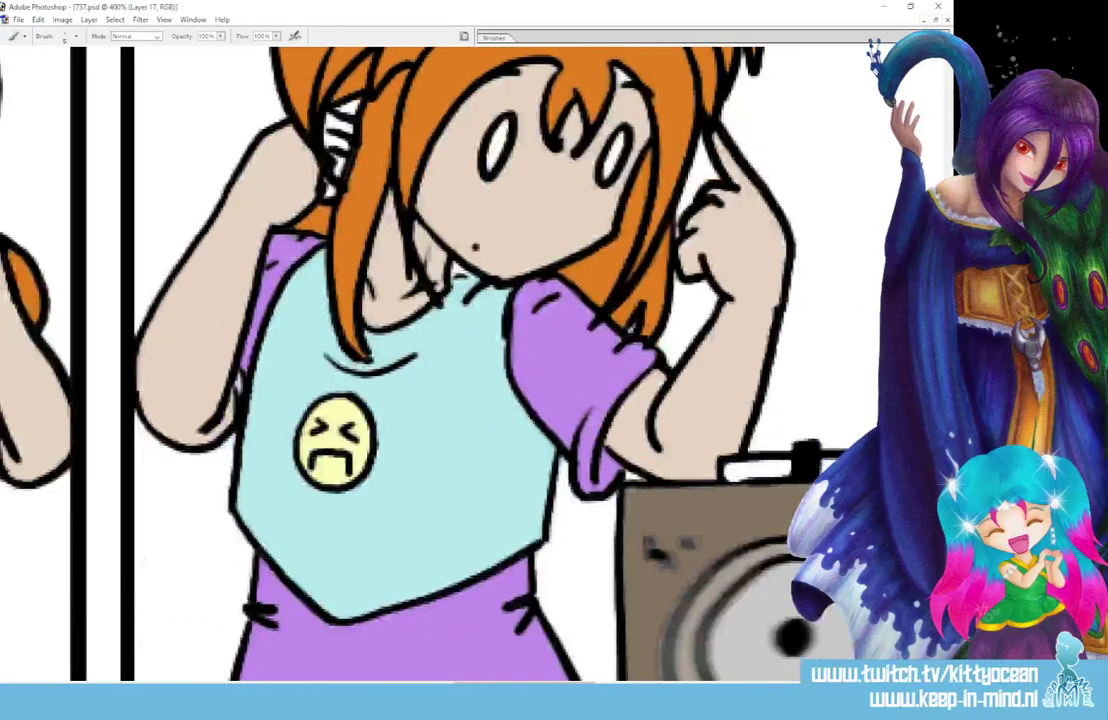
Sample the pale aqua of the girl's shirt and paint the white handle on top of the speaker in the third panel
{"action": "scroll", "coordinate": [559, 665], "scroll_direction": "right", "scroll_amount": 5}
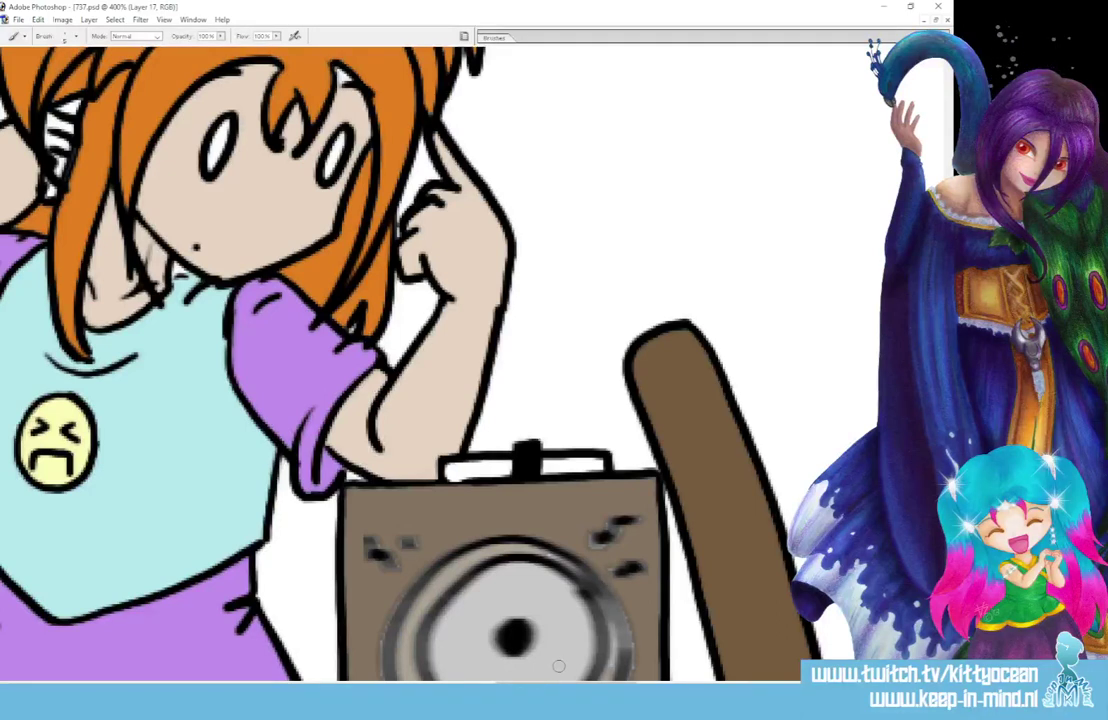
{"action": "key", "text": "i"}
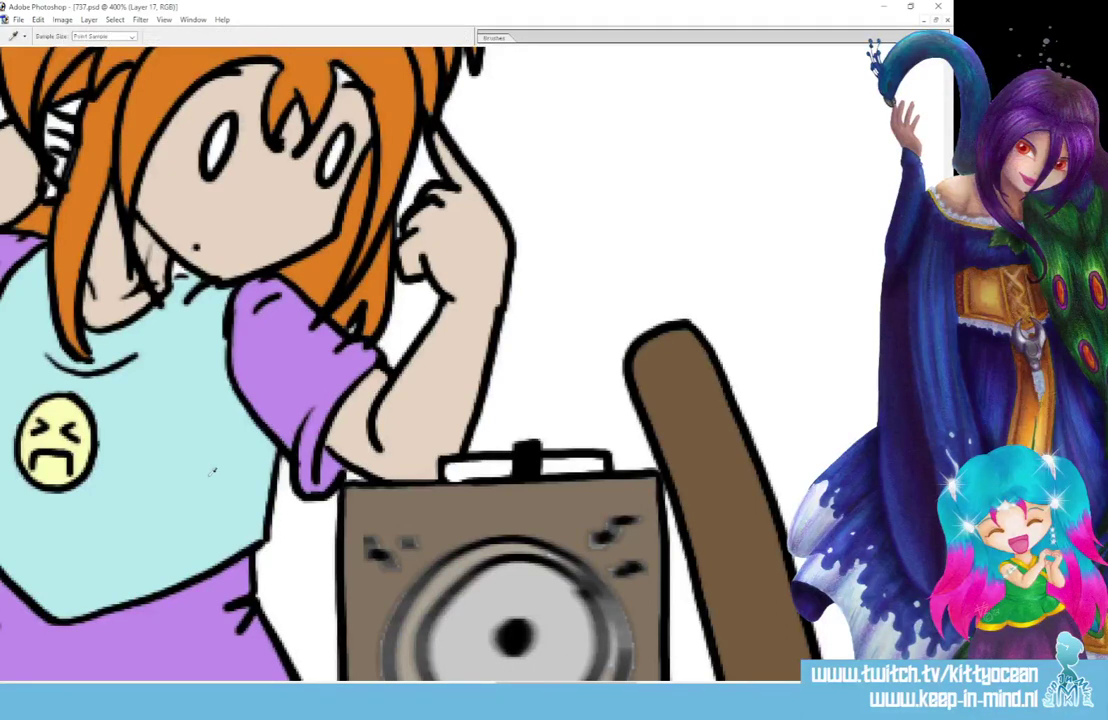
{"action": "left_click", "coordinate": [212, 471]}
{"action": "key", "text": "b"}
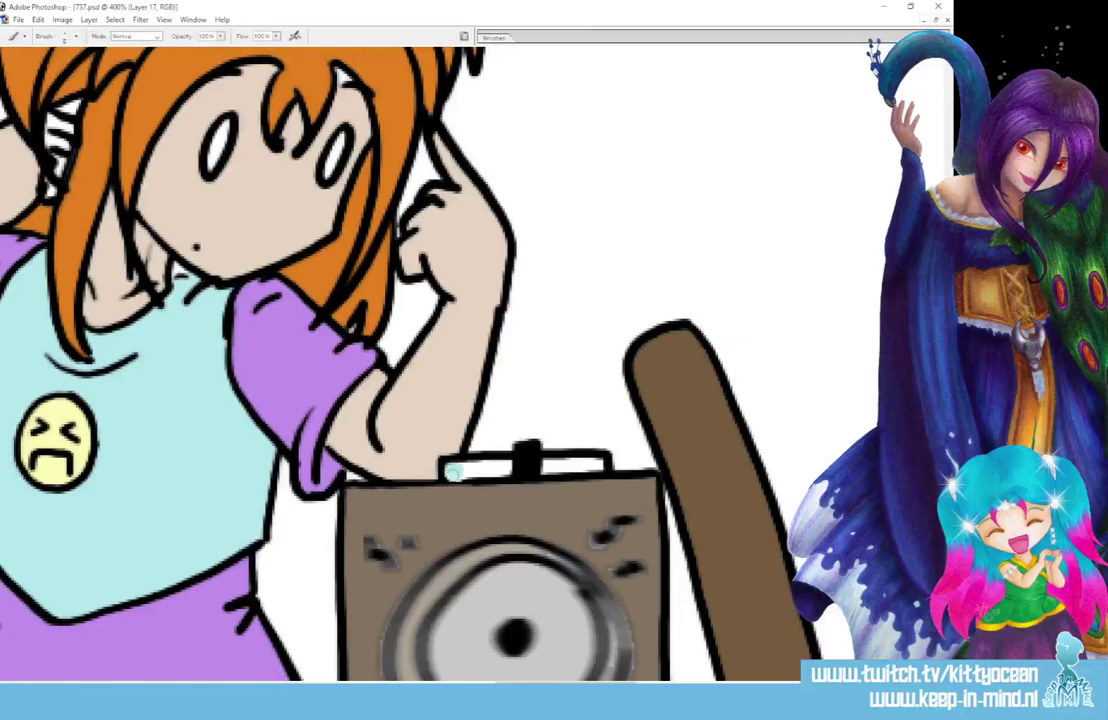
{"action": "mouse_move", "coordinate": [446, 470]}
{"action": "left_mouse_down"}
{"action": "mouse_move", "coordinate": [490, 473]}
{"action": "mouse_move", "coordinate": [549, 460]}
{"action": "mouse_move", "coordinate": [556, 471]}
{"action": "mouse_move", "coordinate": [605, 469]}
{"action": "left_mouse_up"}
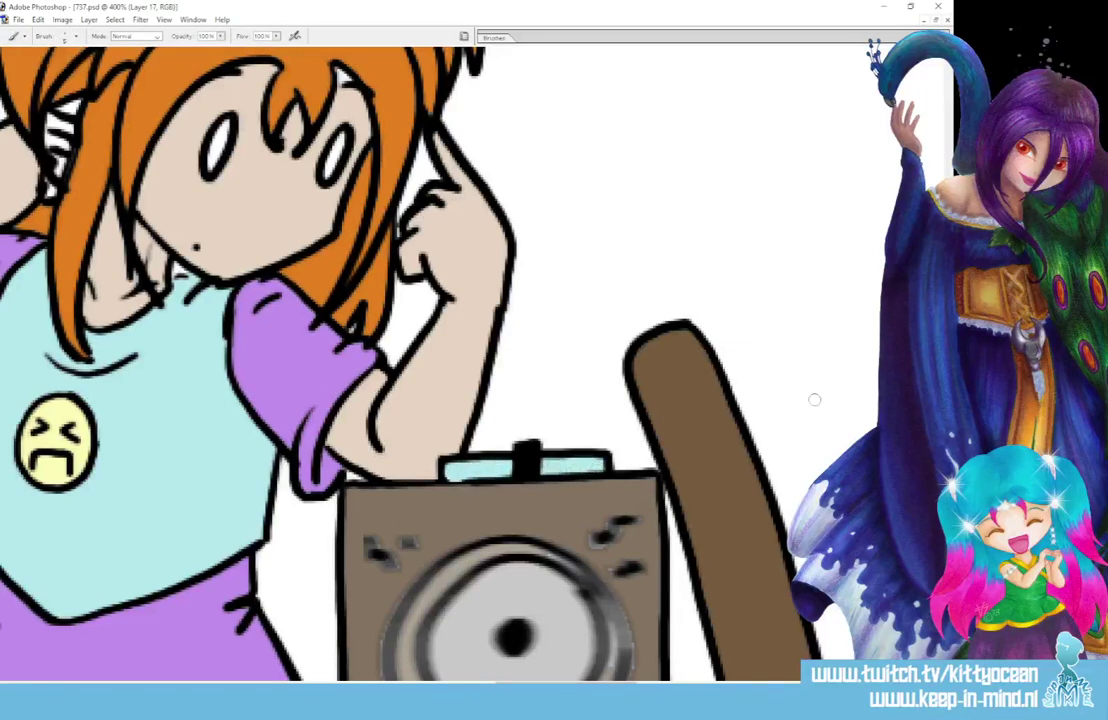
Sample the speaker's brown and brush over the gray fringe around the outside of its outer ring
{"action": "scroll", "coordinate": [400, 315], "scroll_direction": "down", "scroll_amount": 5}
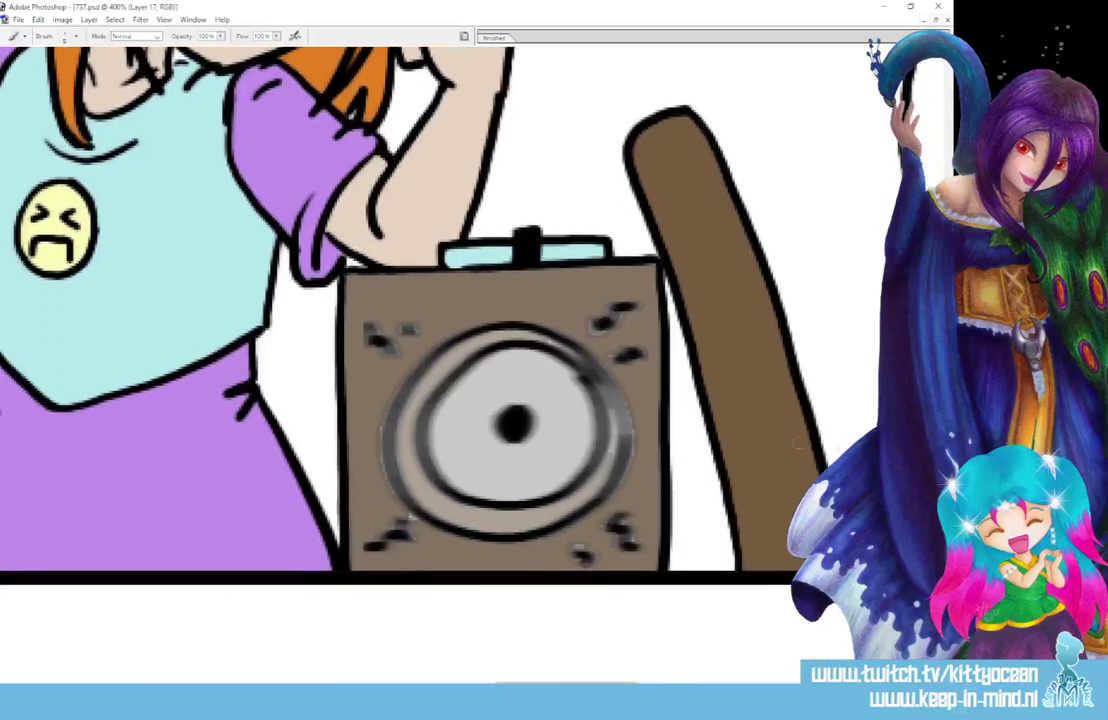
{"action": "key", "text": "i"}
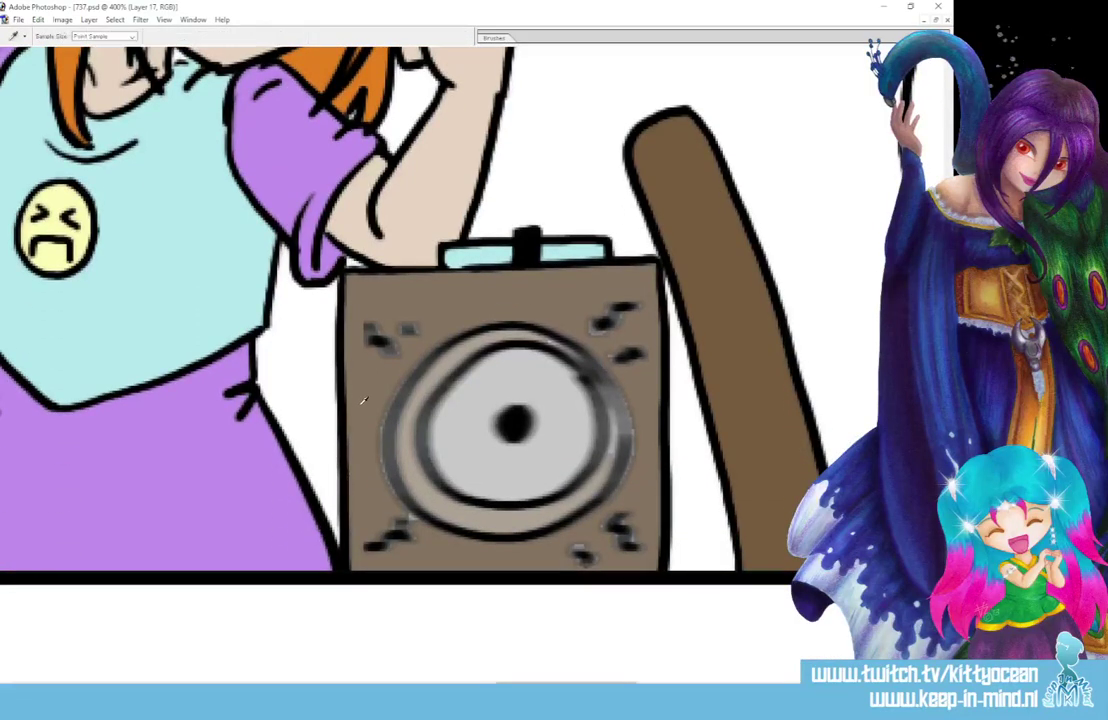
{"action": "key", "text": "b"}
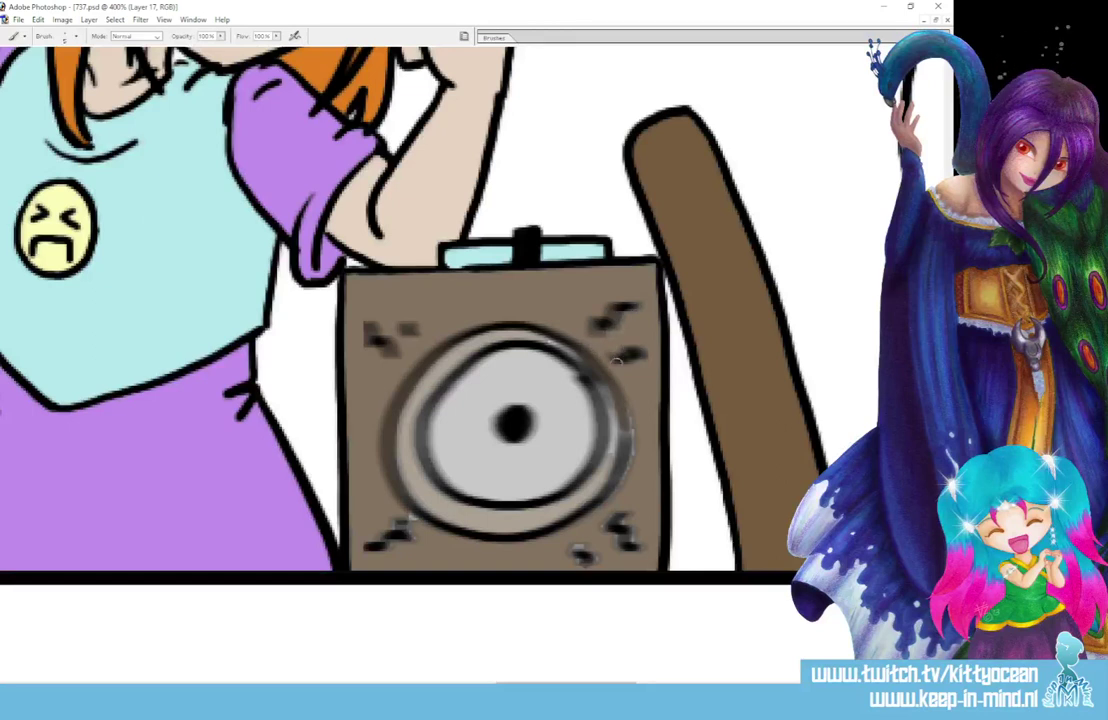
{"action": "mouse_move", "coordinate": [605, 370]}
{"action": "left_mouse_down"}
{"action": "mouse_move", "coordinate": [627, 440]}
{"action": "mouse_move", "coordinate": [606, 496]}
{"action": "mouse_move", "coordinate": [583, 516]}
{"action": "left_mouse_up"}
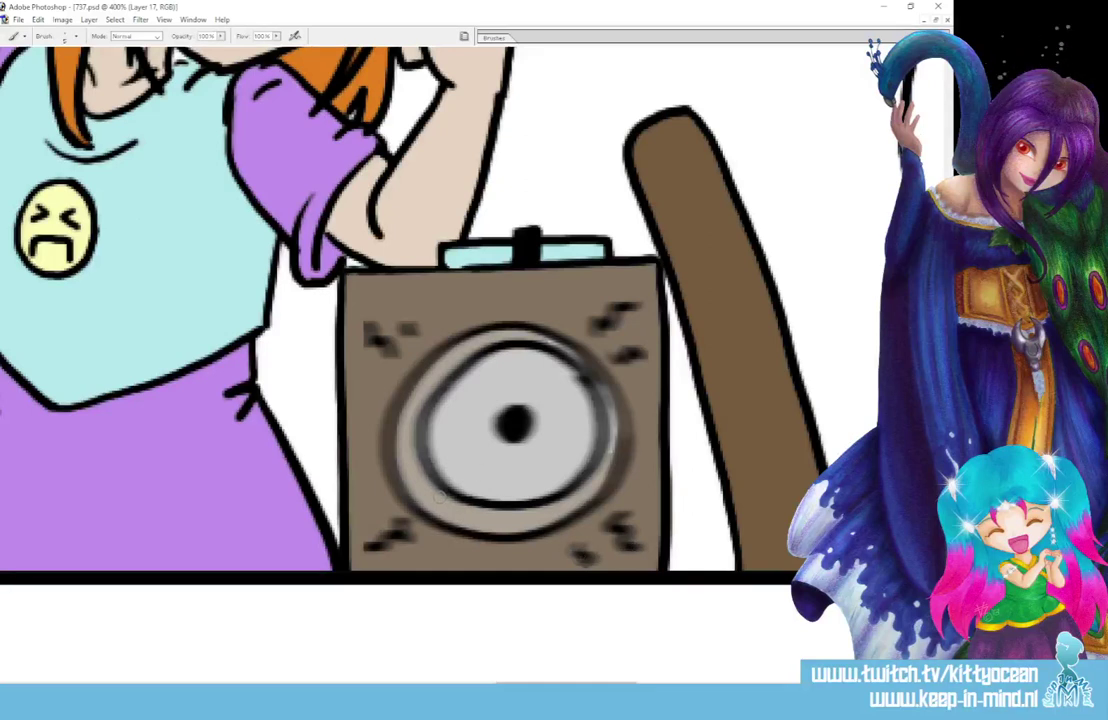
Sample the beige of the speaker's ring and brush over the uneven edges between the ring and the inner cone
{"action": "key", "text": "i"}
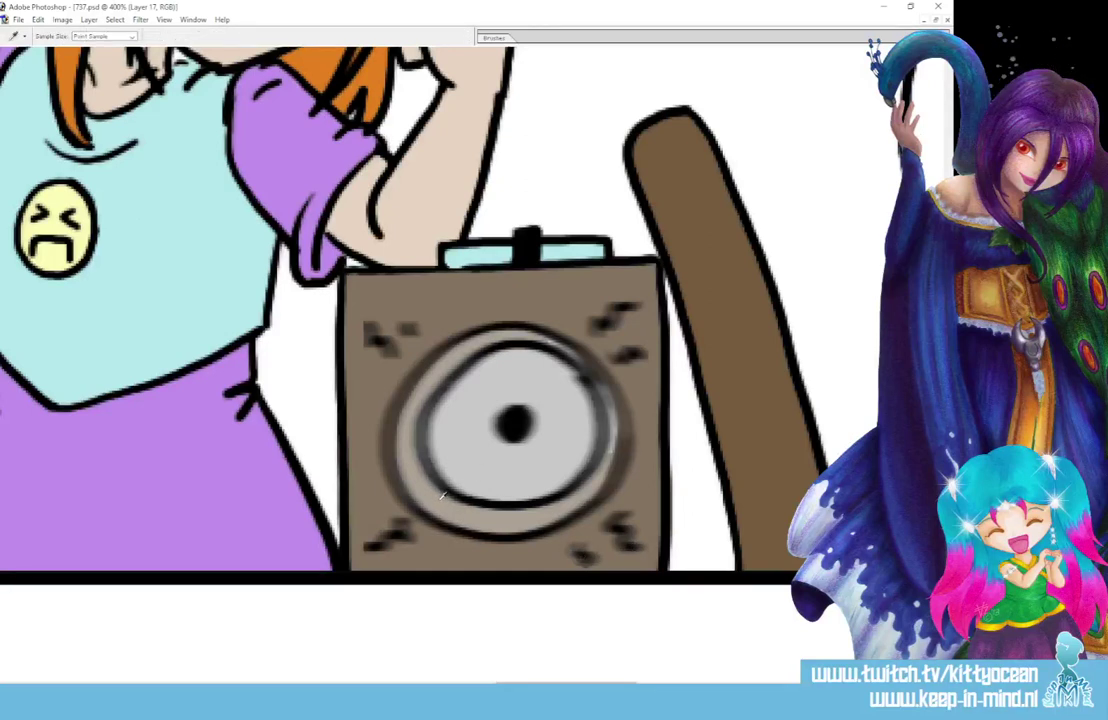
{"action": "key", "text": "b"}
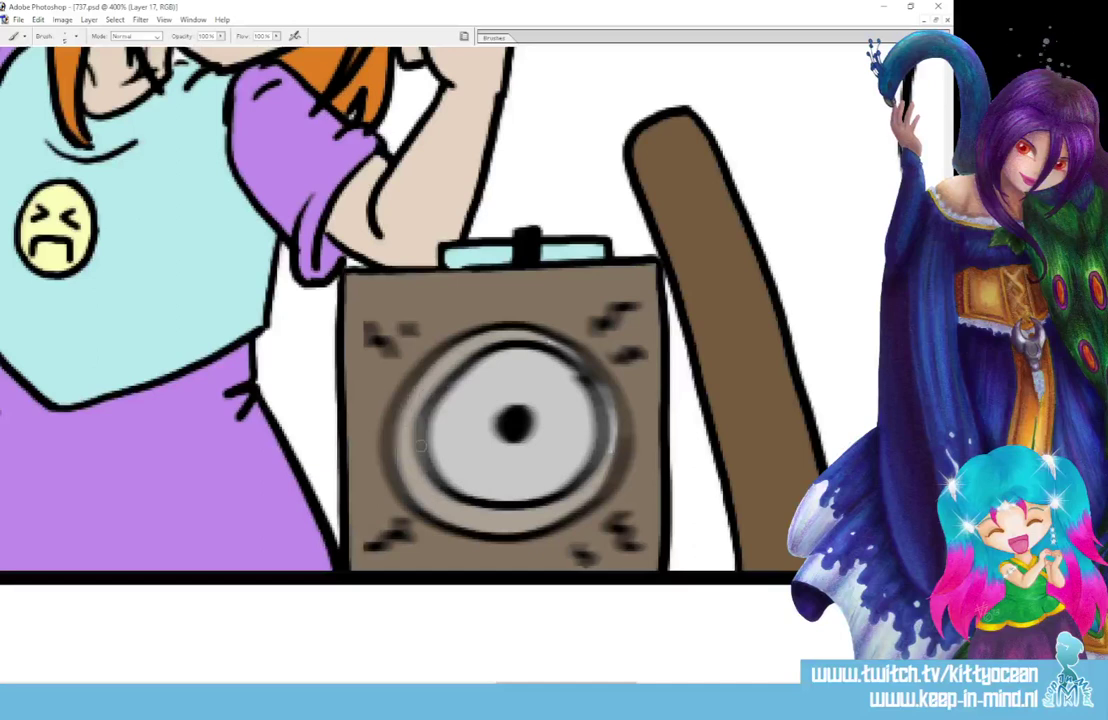
{"action": "left_click_drag", "start_coordinate": [420, 445], "coordinate": [430, 488]}
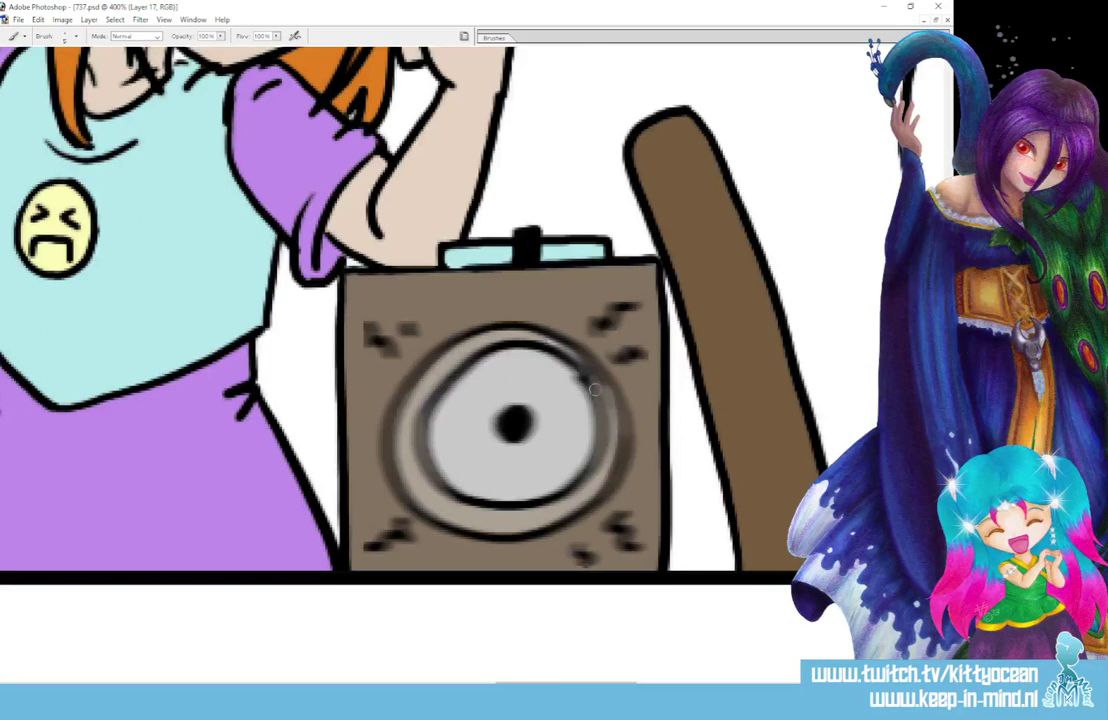
{"action": "left_click_drag", "start_coordinate": [590, 372], "coordinate": [602, 410]}
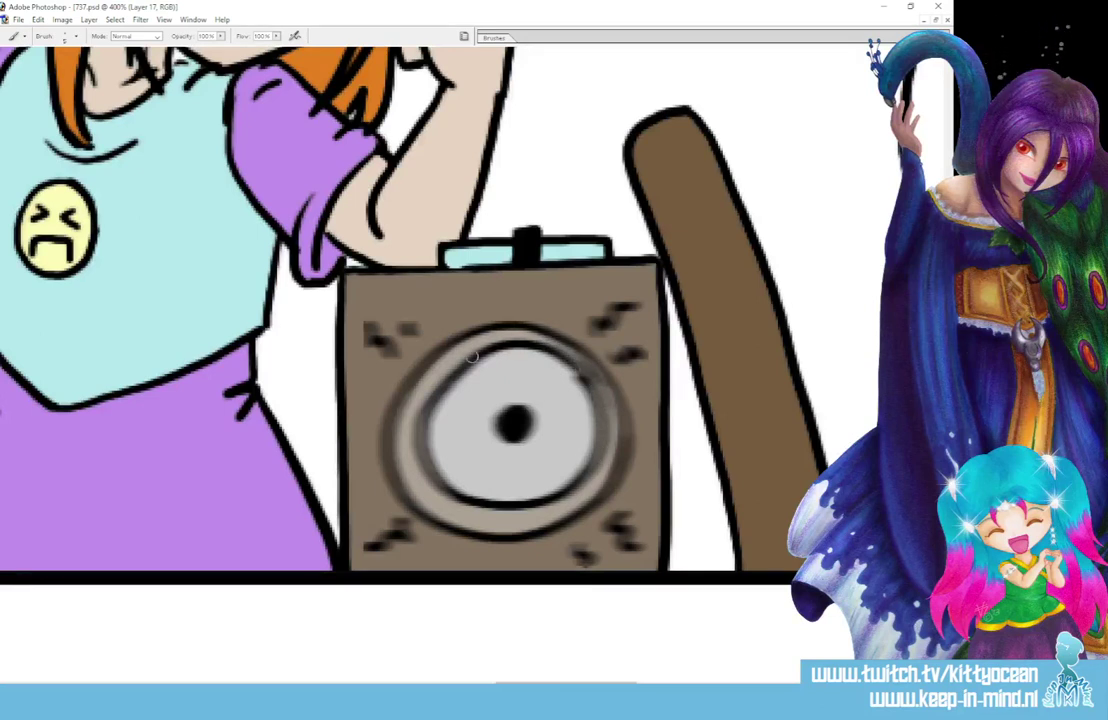
Sample the light gray of the speaker's inner cone and clean up the cone's inside edge with the brush
{"action": "key", "text": "i"}
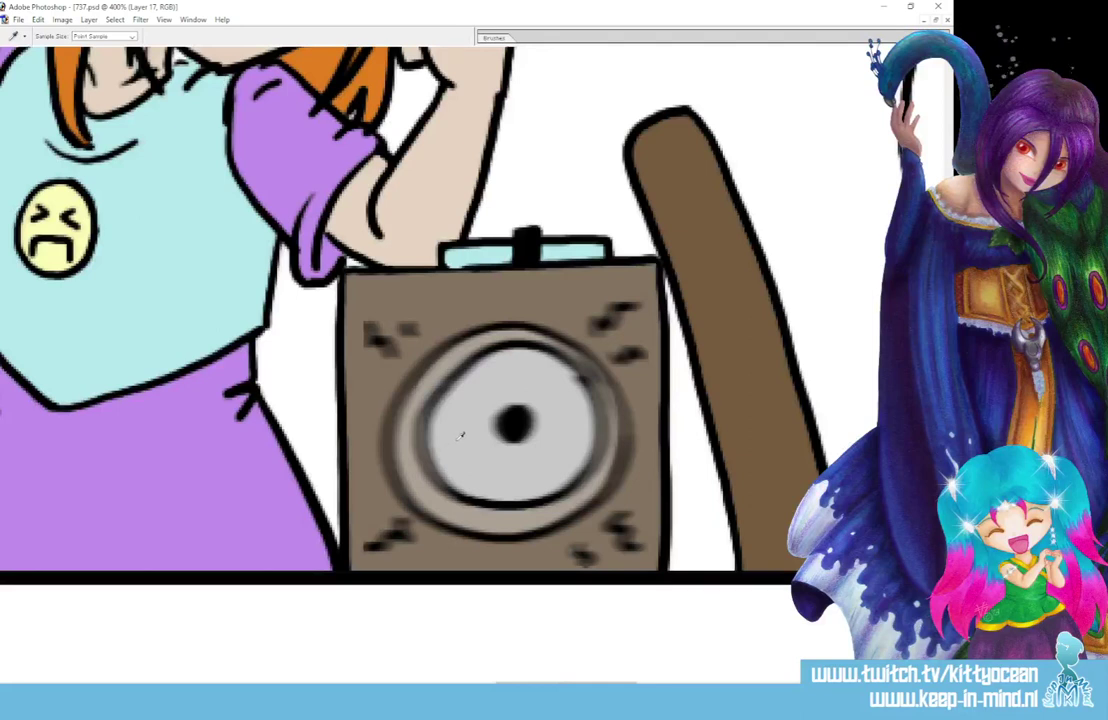
{"action": "key", "text": "b"}
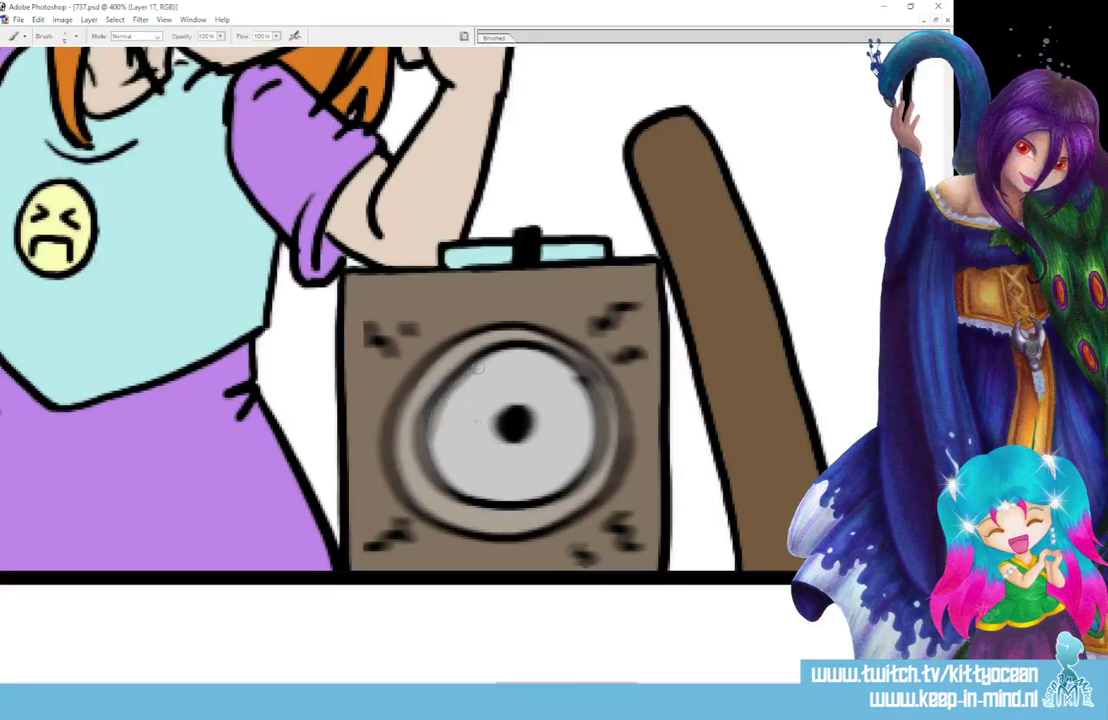
{"action": "key", "text": "i"}
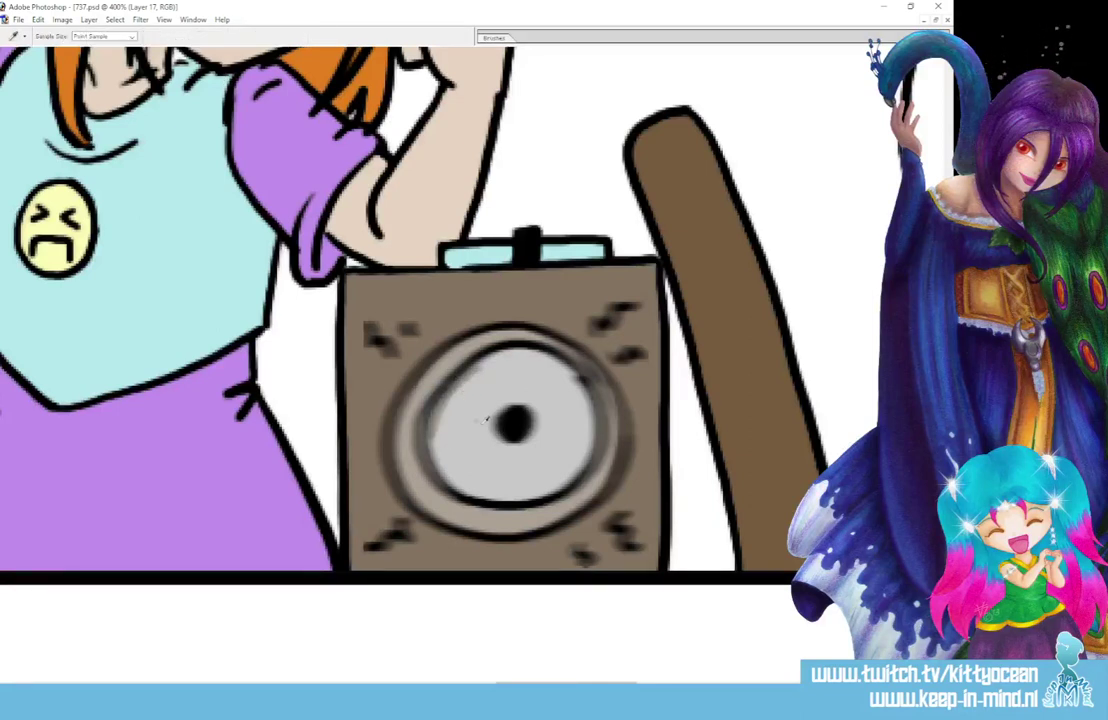
{"action": "key", "text": "b"}
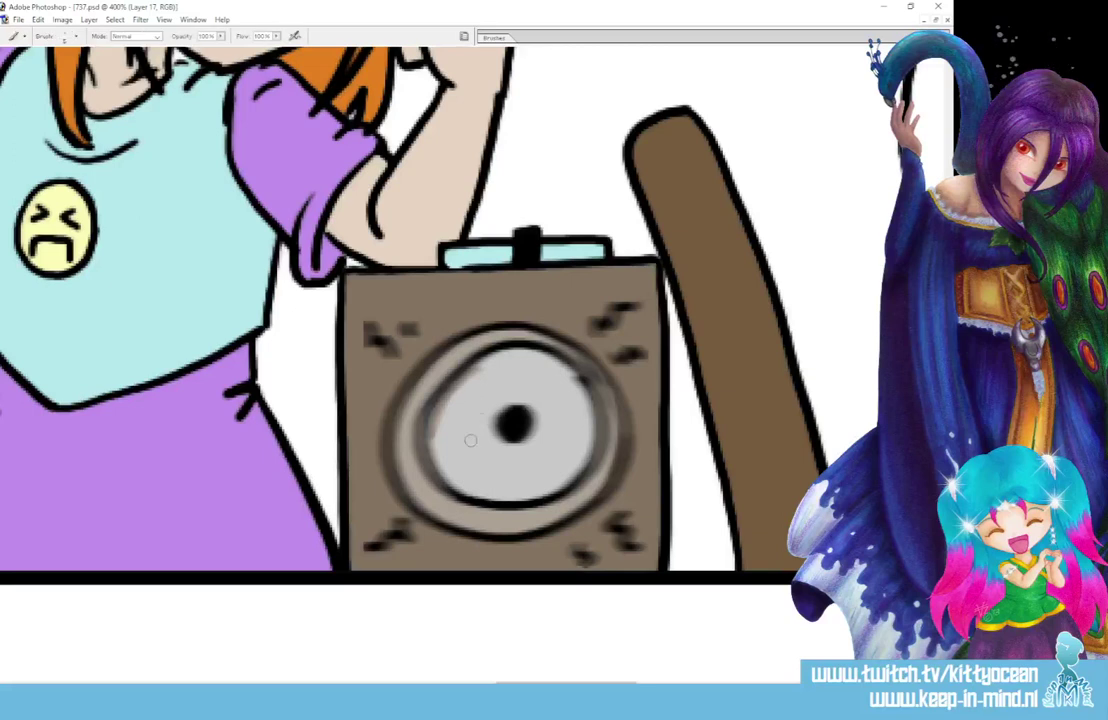
{"action": "left_click_drag", "start_coordinate": [470, 440], "coordinate": [402, 344]}
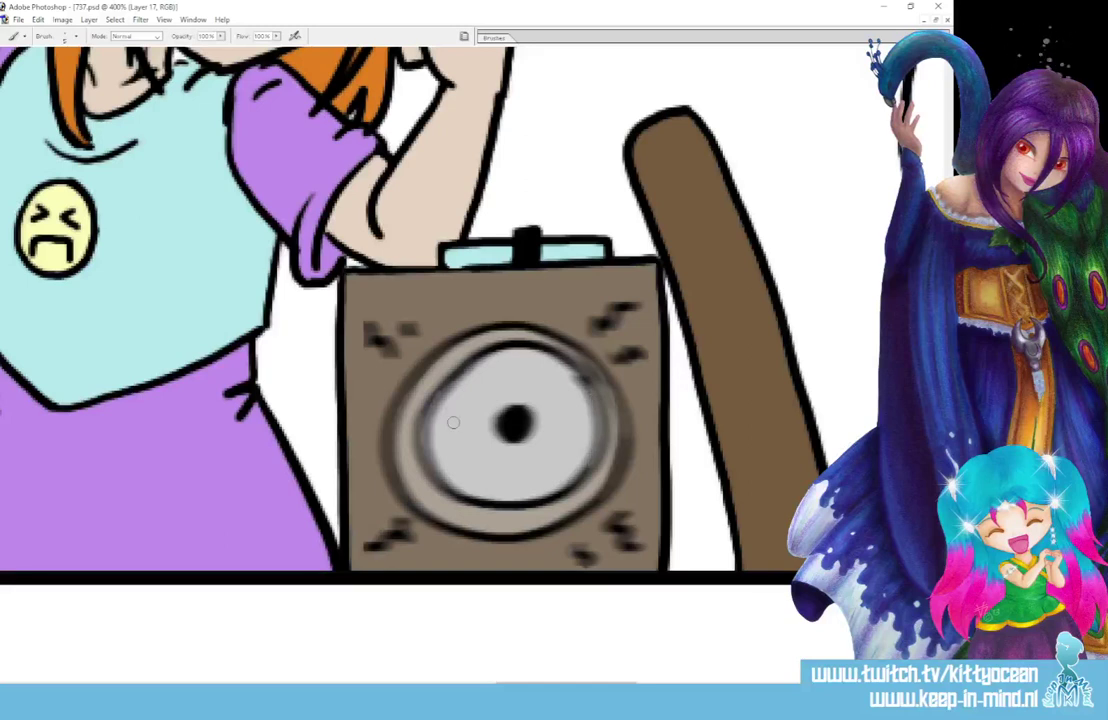
Touch up the edge between the girl's bangs and forehead in the fourth panel, brushing with nearby sampled colors including the hair orange
{"action": "scroll", "coordinate": [453, 422], "scroll_direction": "right", "scroll_amount": 15}
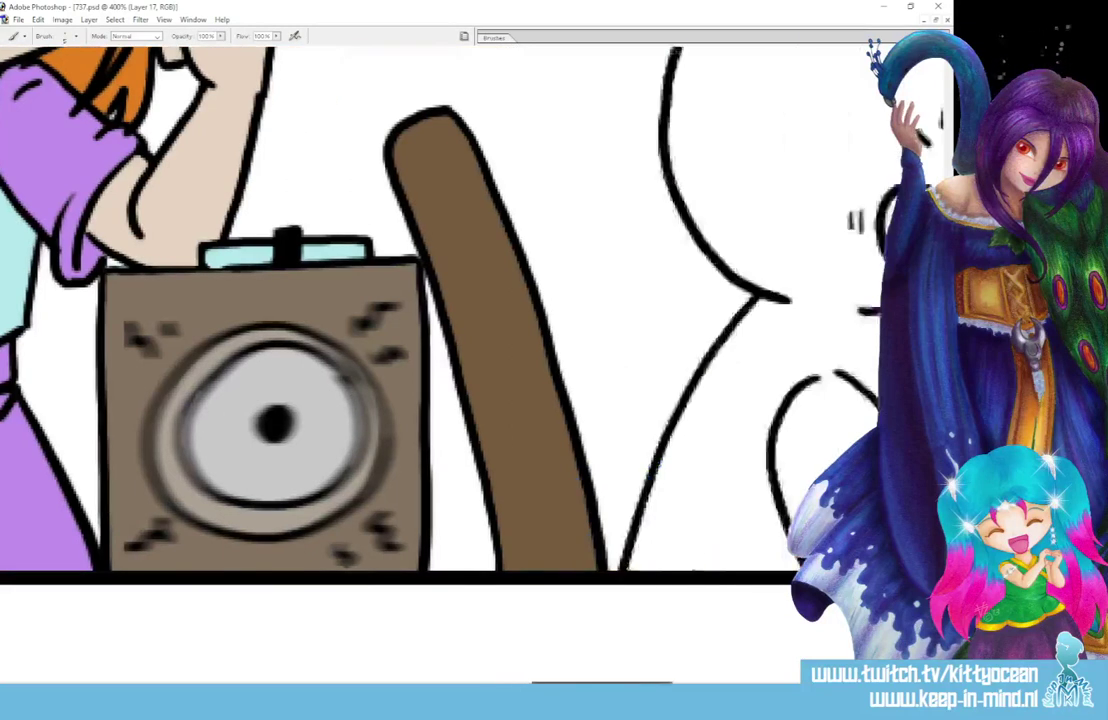
{"action": "scroll", "coordinate": [492, 300], "scroll_direction": "right", "scroll_amount": 2}
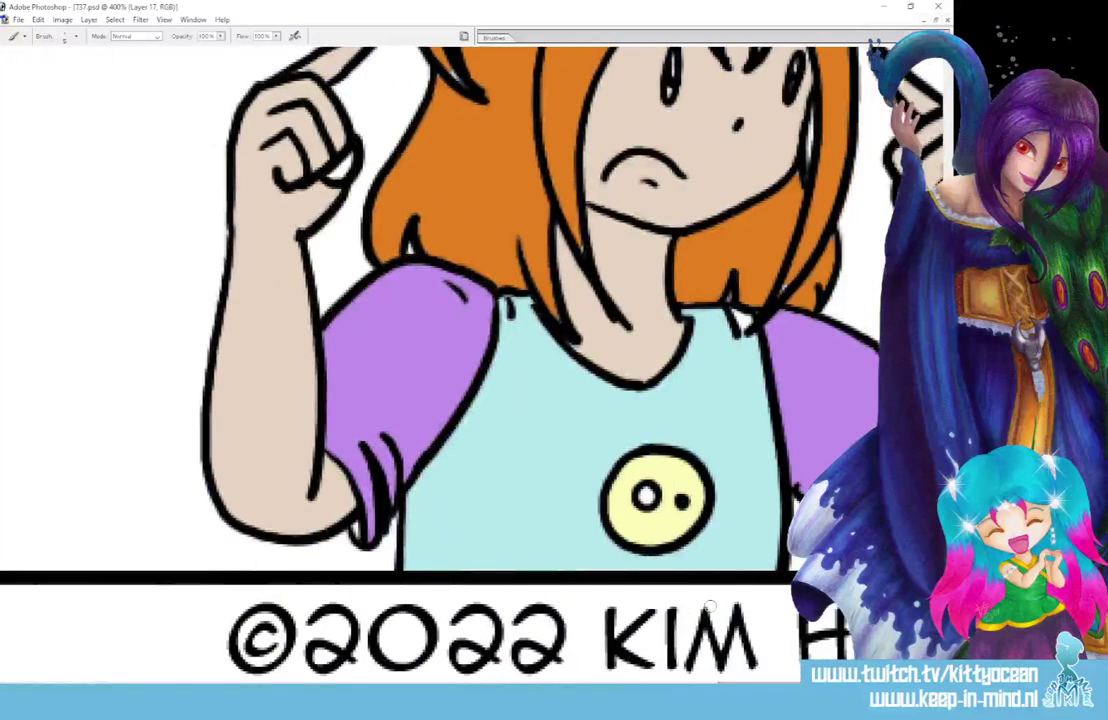
{"action": "key", "text": "i"}
{"action": "key", "text": "b"}
{"action": "scroll", "coordinate": [559, 300], "scroll_direction": "up", "scroll_amount": 2}
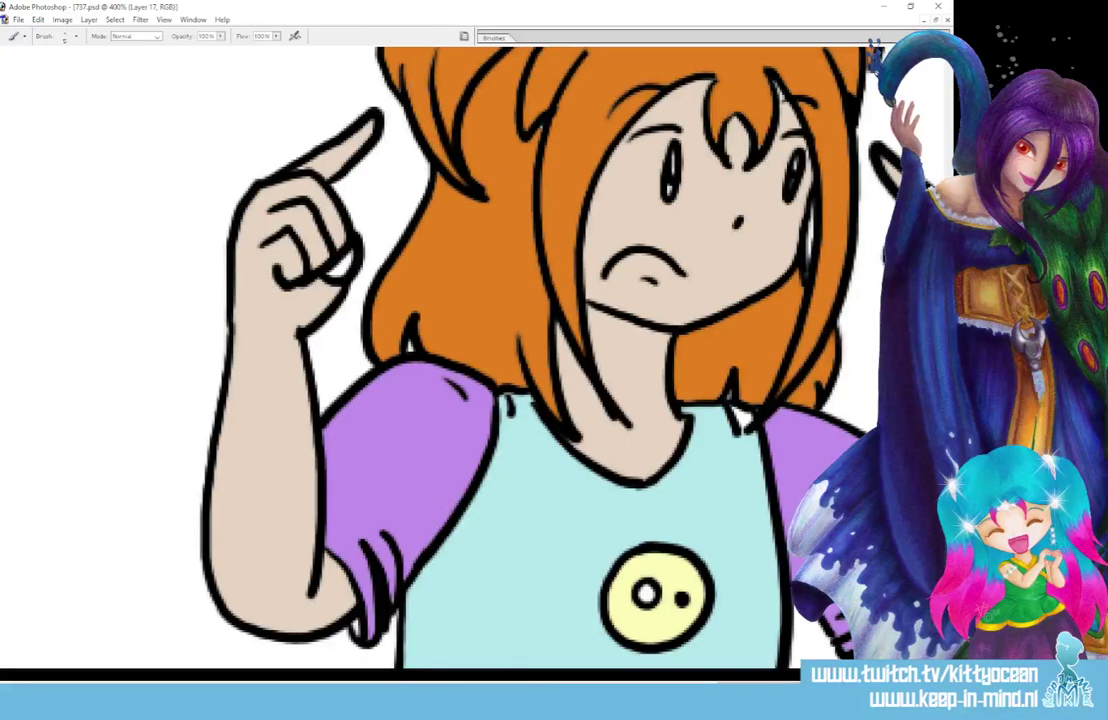
{"action": "scroll", "coordinate": [559, 300], "scroll_direction": "up", "scroll_amount": 3}
{"action": "scroll", "coordinate": [559, 300], "scroll_direction": "down", "scroll_amount": 1}
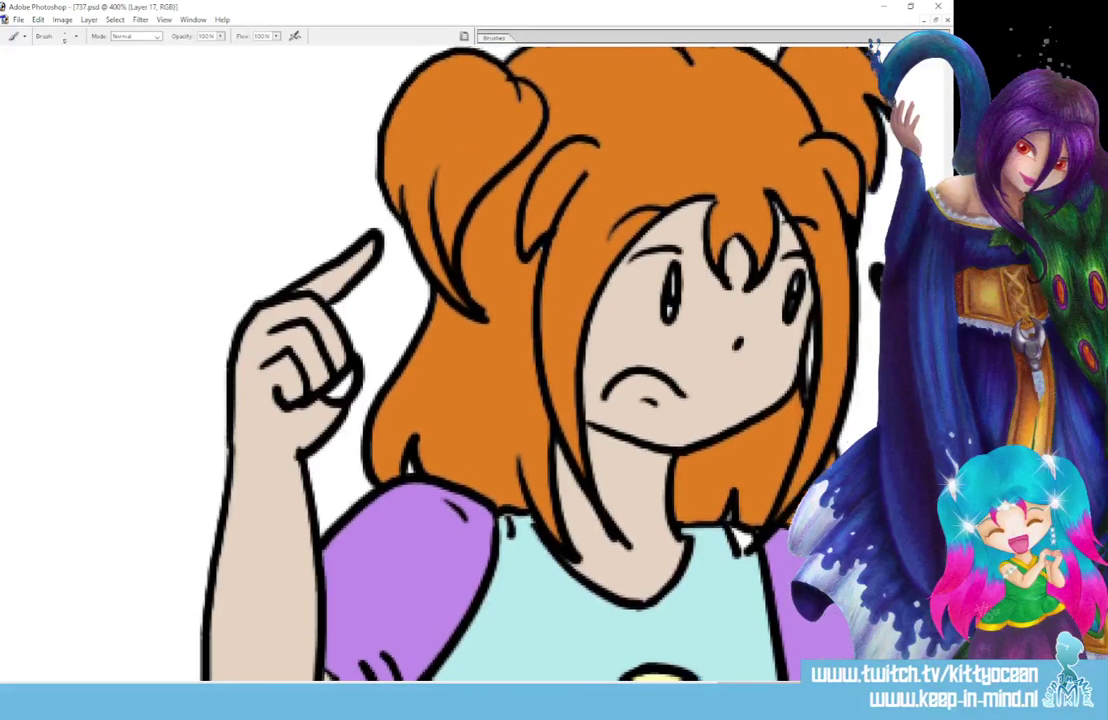
{"action": "key", "text": "i"}
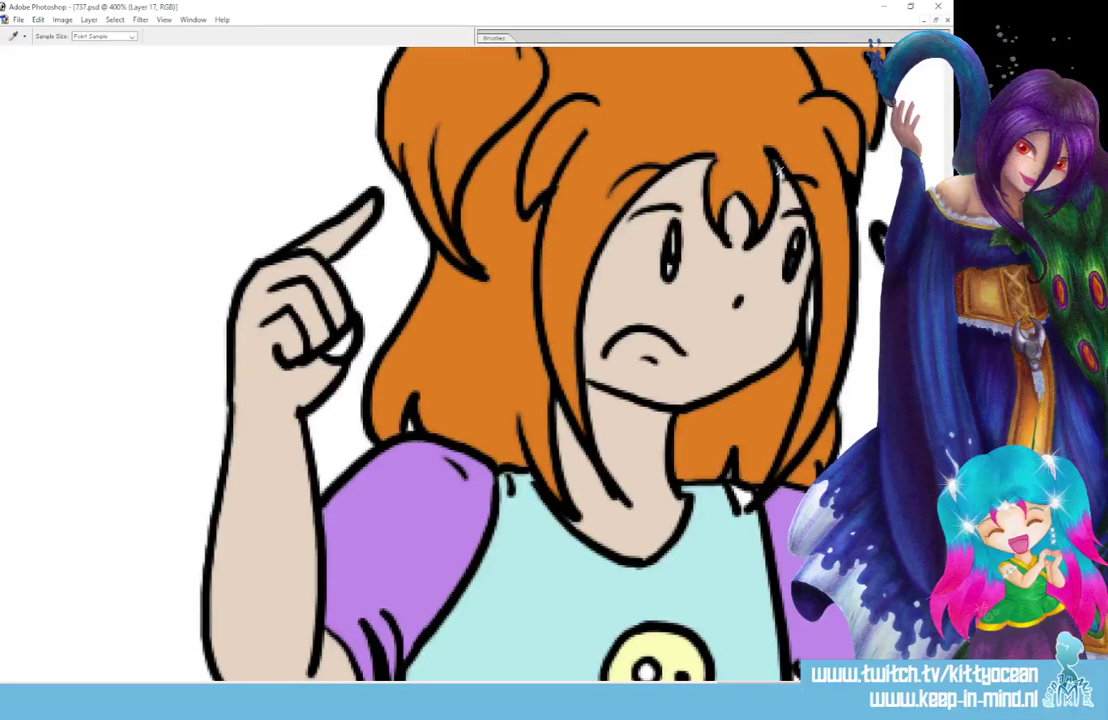
{"action": "key", "text": "b"}
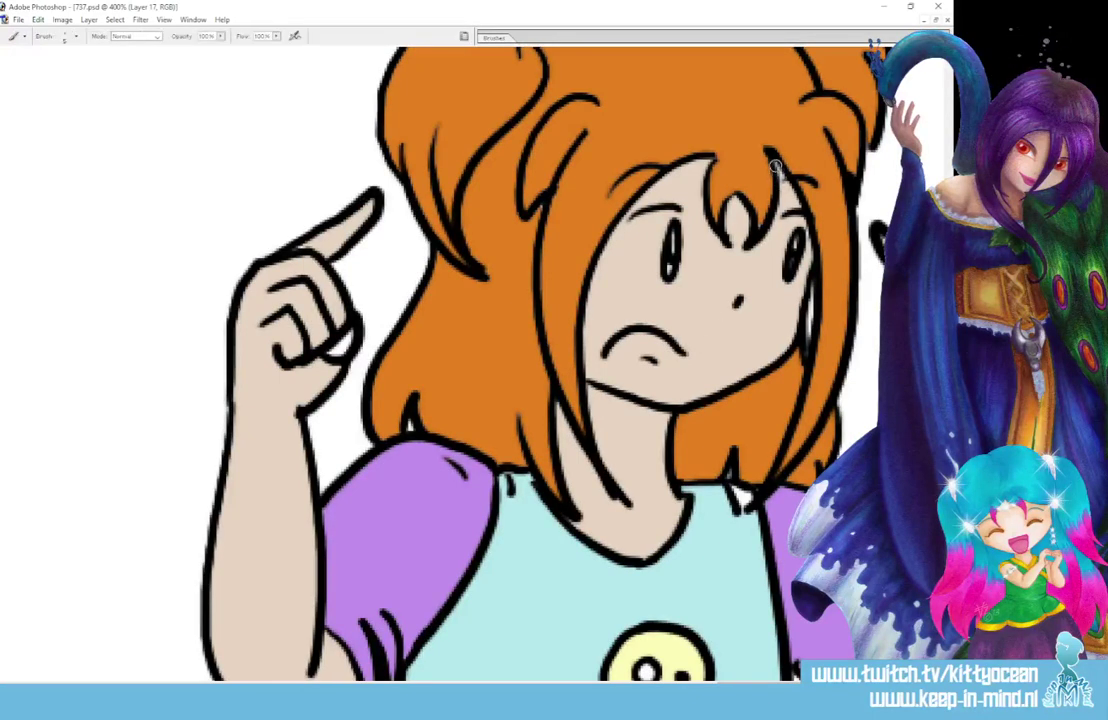
{"action": "key", "text": "i"}
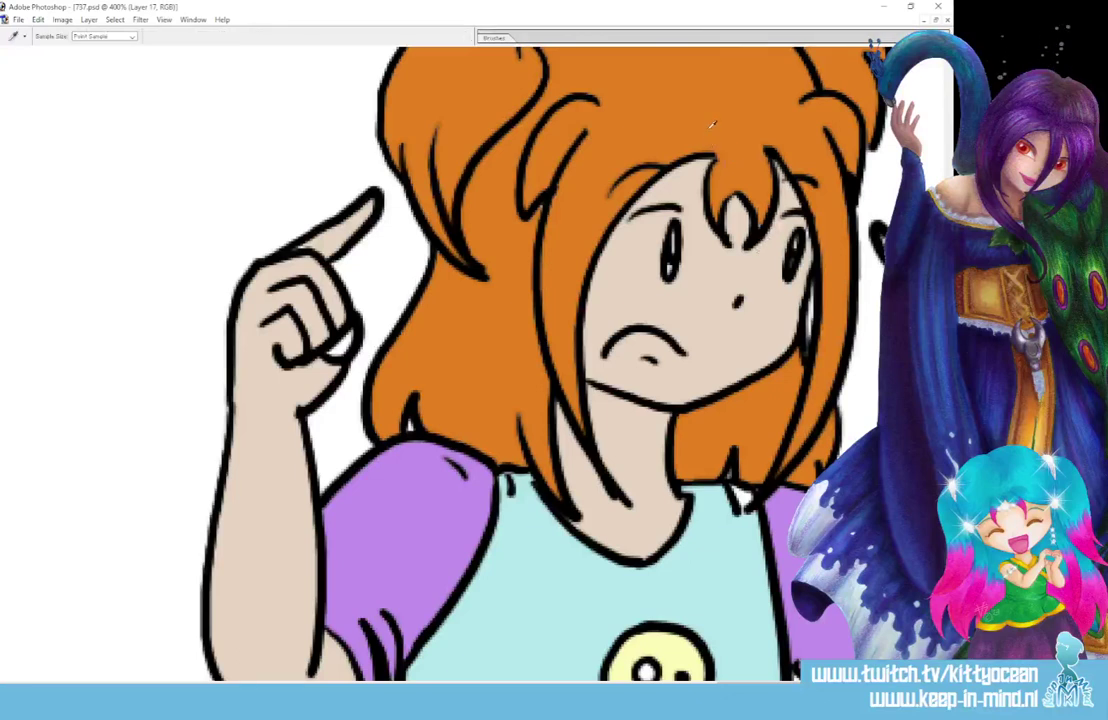
{"action": "key", "text": "b"}
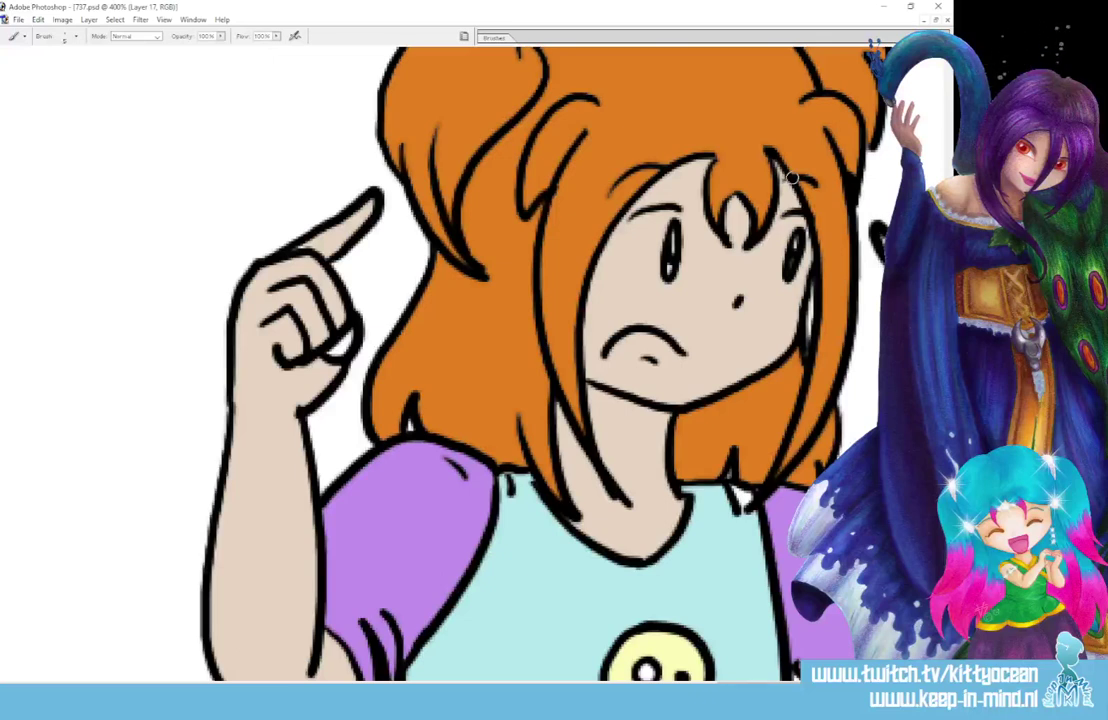
Sample the skin tone from the girl's arm and brush over the unfilled gaps in her hands in the fourth panel
{"action": "key", "text": "i"}
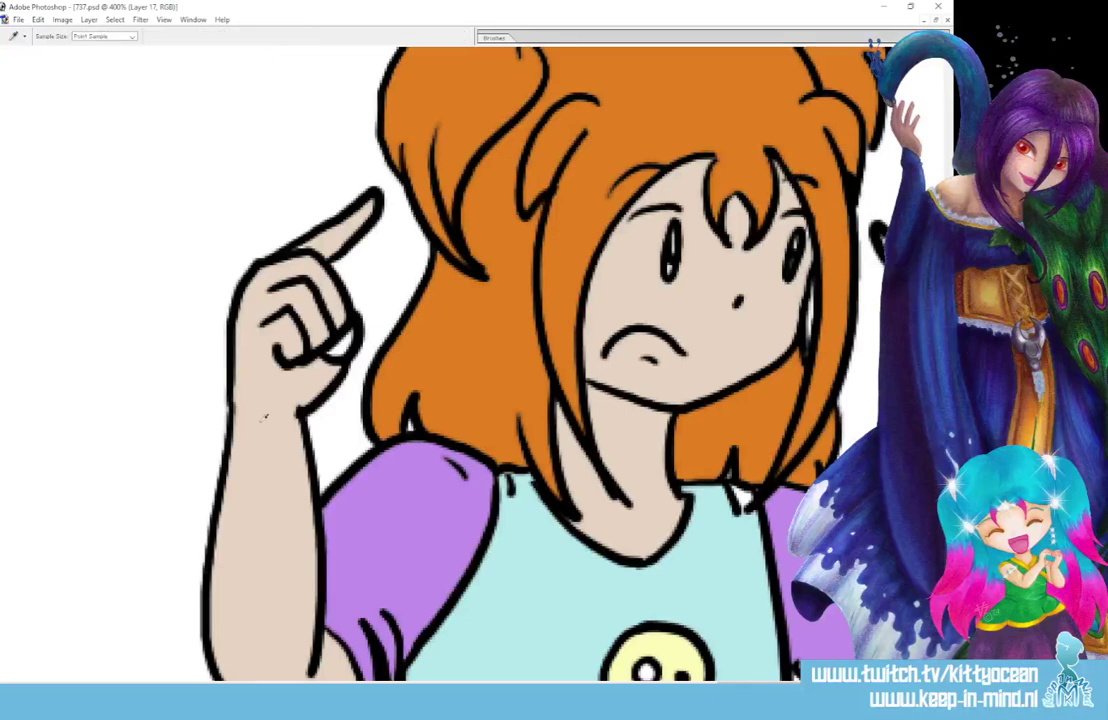
{"action": "key", "text": "b"}
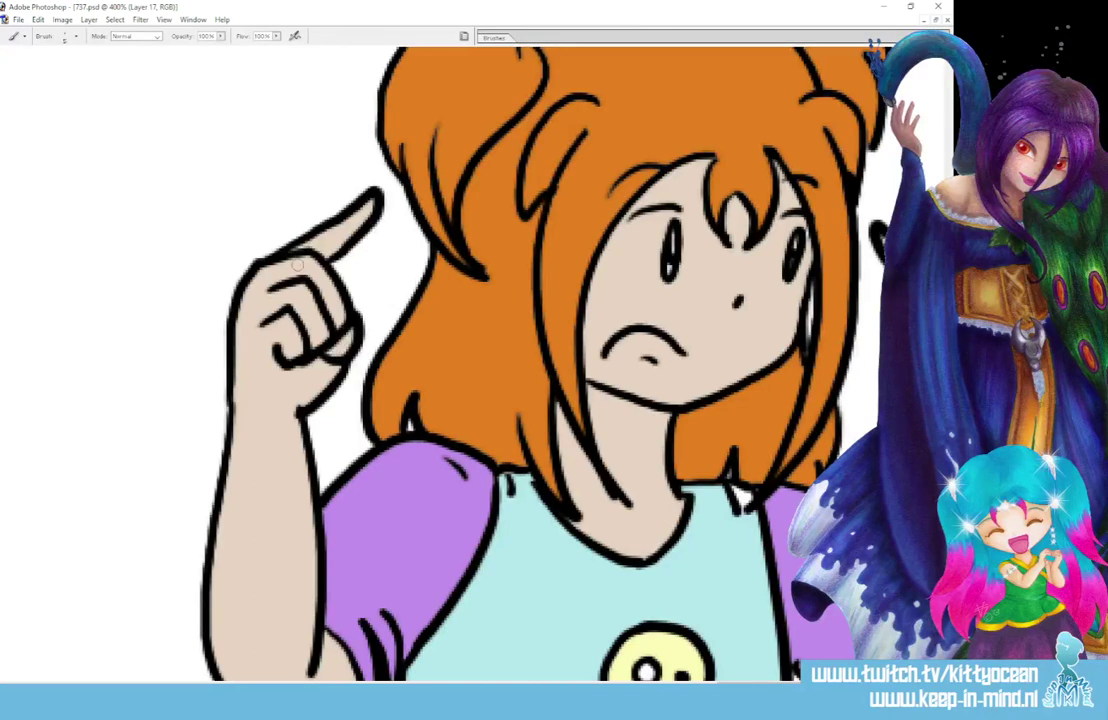
{"action": "mouse_move", "coordinate": [895, 372]}
{"action": "left_mouse_down"}
{"action": "mouse_move", "coordinate": [455, 372]}
{"action": "mouse_move", "coordinate": [662, 374]}
{"action": "left_mouse_up"}
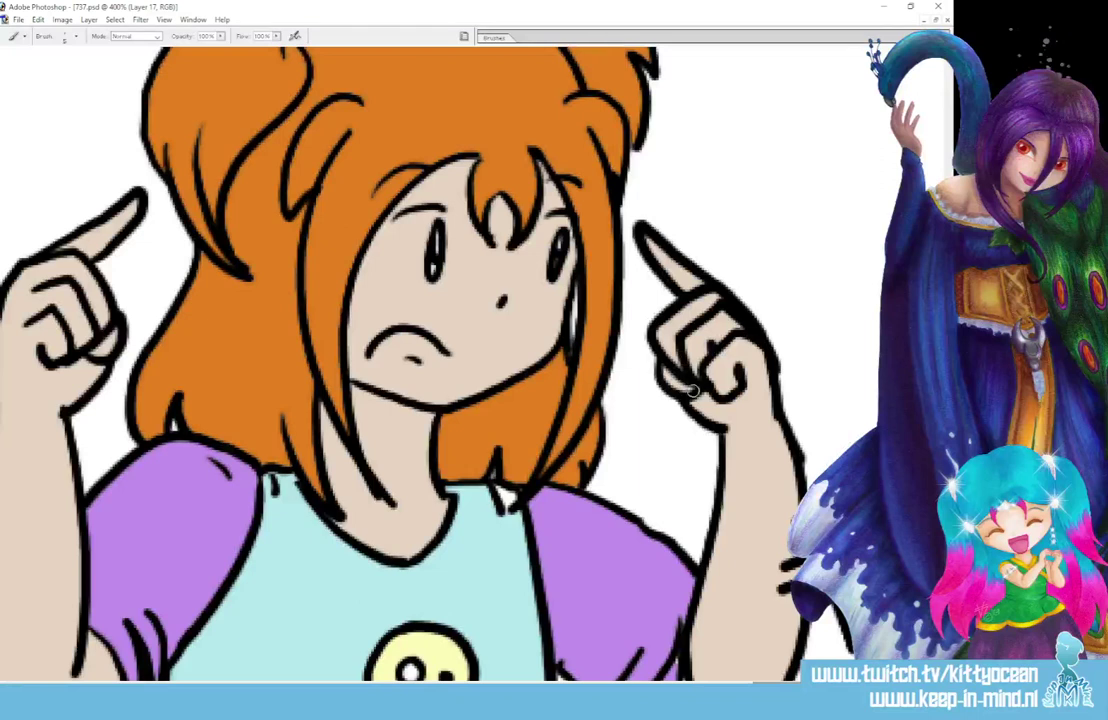
{"action": "scroll", "coordinate": [400, 360], "scroll_direction": "down", "scroll_amount": 5}
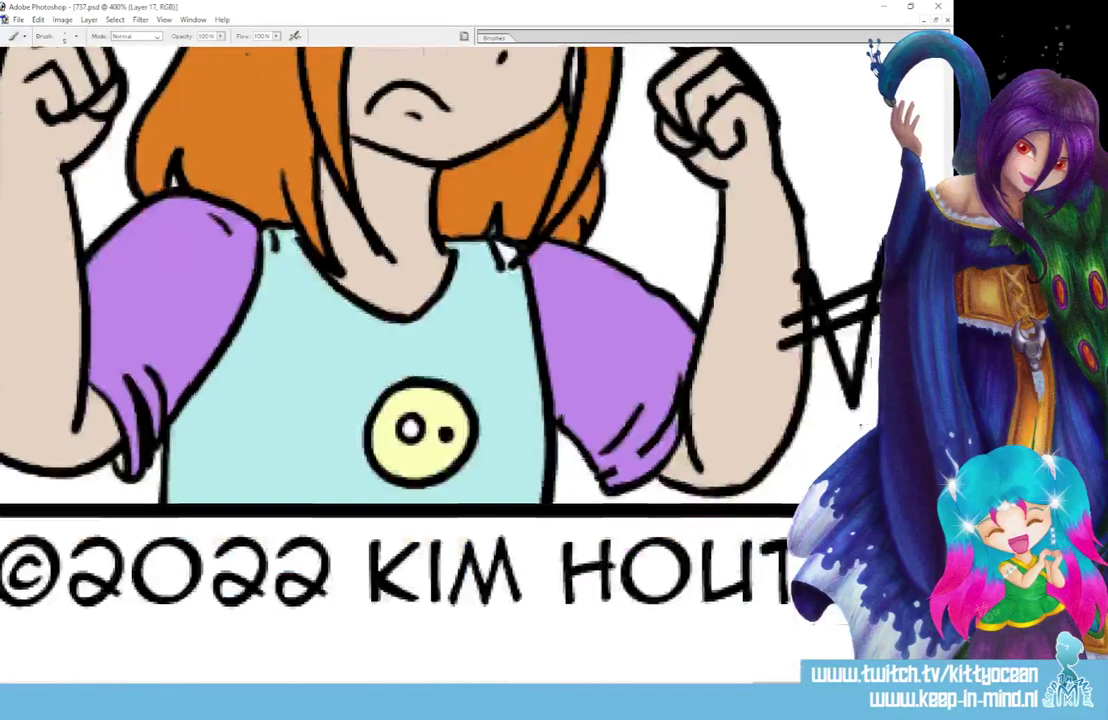
Sample the shirt's light blue and fill the gap at the girl's shoulder and her irises in the fourth panel
{"action": "scroll", "coordinate": [400, 360], "scroll_direction": "up", "scroll_amount": 4}
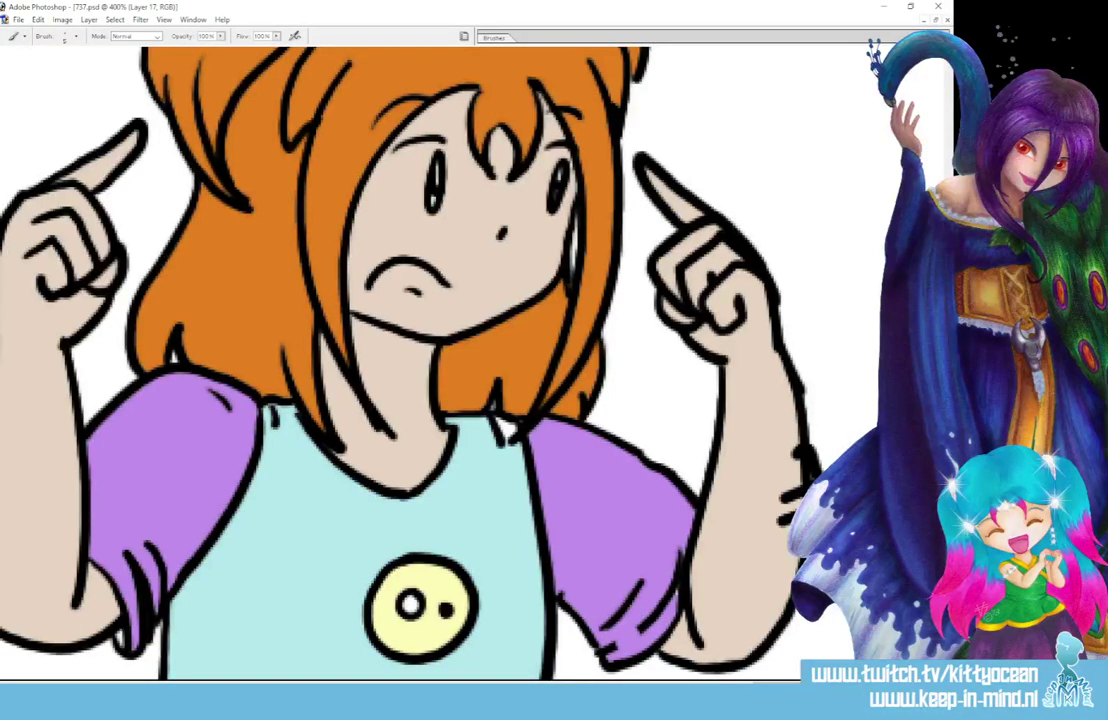
{"action": "key", "text": "i"}
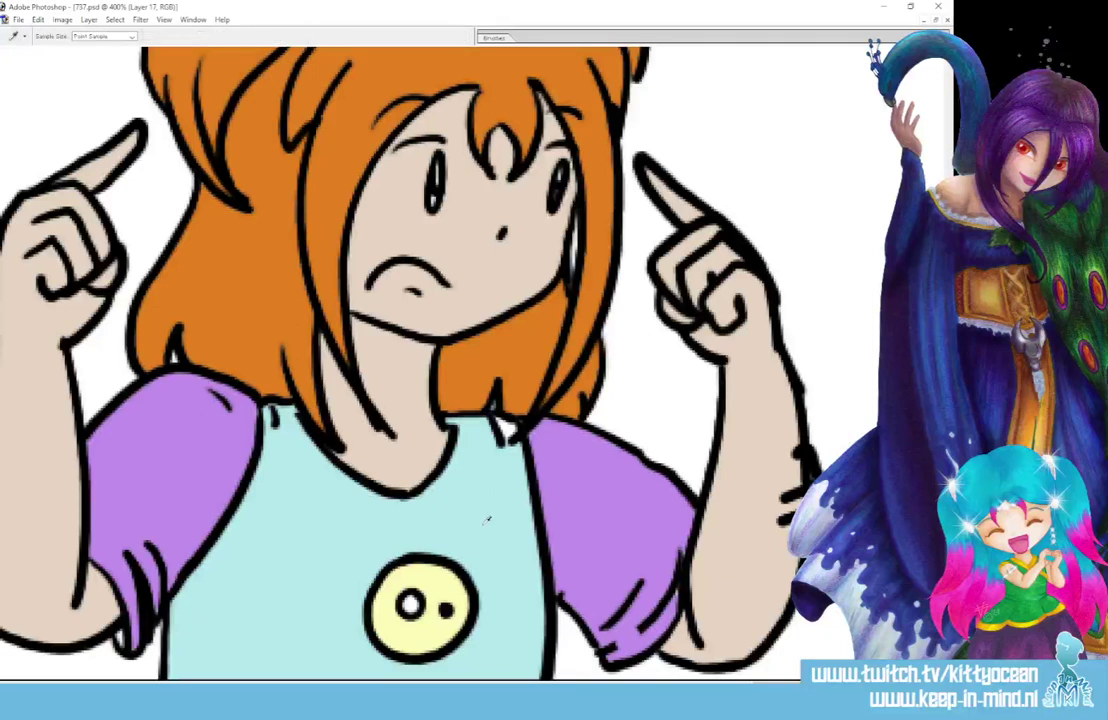
{"action": "key", "text": "b"}
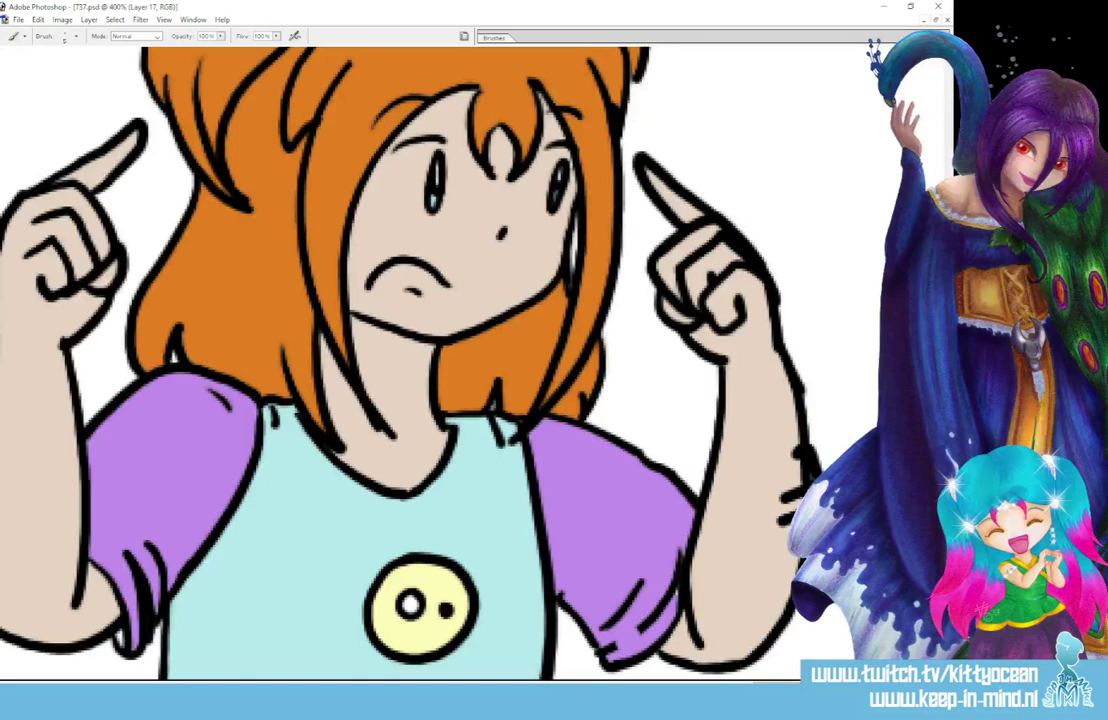
Paint the whites of both the girl's eyes in the fourth panel and tidy around them with the sampled skin tone
{"action": "mouse_move", "coordinate": [425, 150]}
{"action": "left_mouse_down"}
{"action": "mouse_move", "coordinate": [422, 206]}
{"action": "mouse_move", "coordinate": [428, 146]}
{"action": "mouse_move", "coordinate": [415, 203]}
{"action": "mouse_move", "coordinate": [414, 153]}
{"action": "mouse_move", "coordinate": [409, 203]}
{"action": "mouse_move", "coordinate": [402, 177]}
{"action": "mouse_move", "coordinate": [415, 172]}
{"action": "left_mouse_up"}
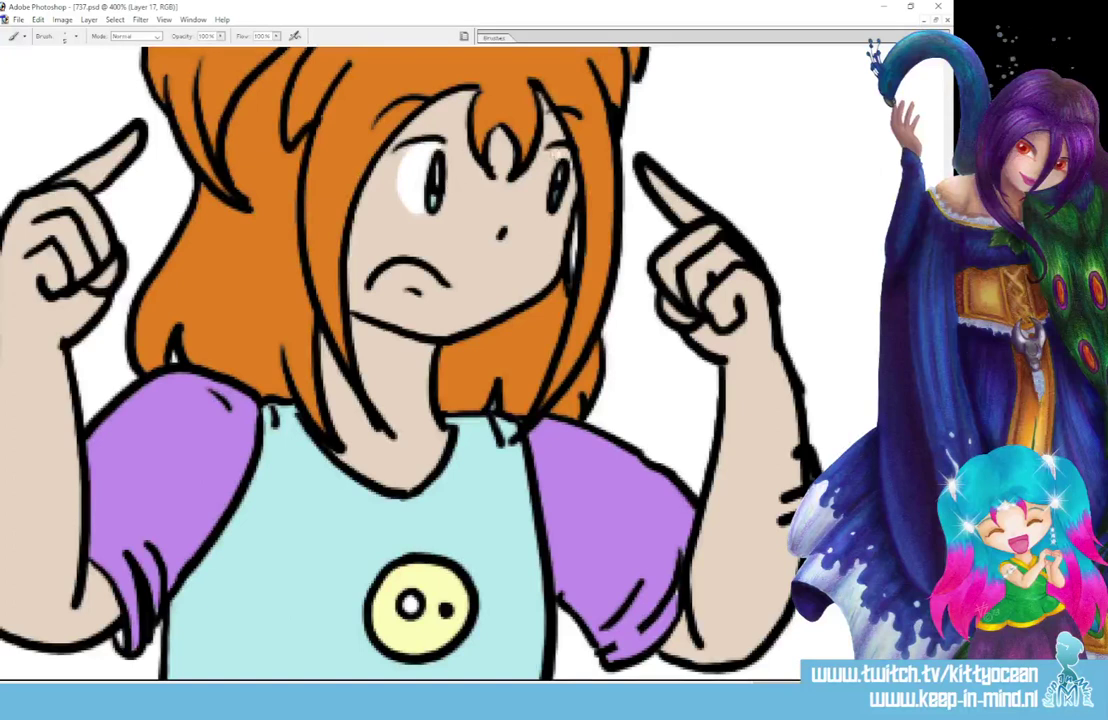
{"action": "left_click_drag", "start_coordinate": [548, 205], "coordinate": [555, 152]}
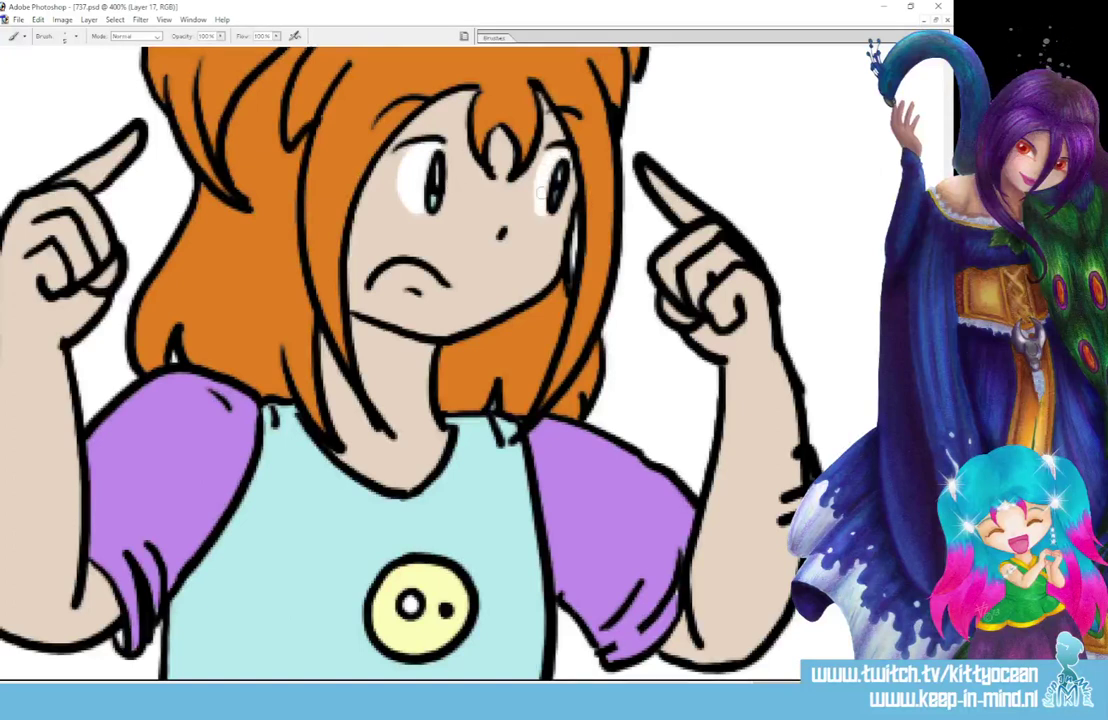
{"action": "key", "text": "i"}
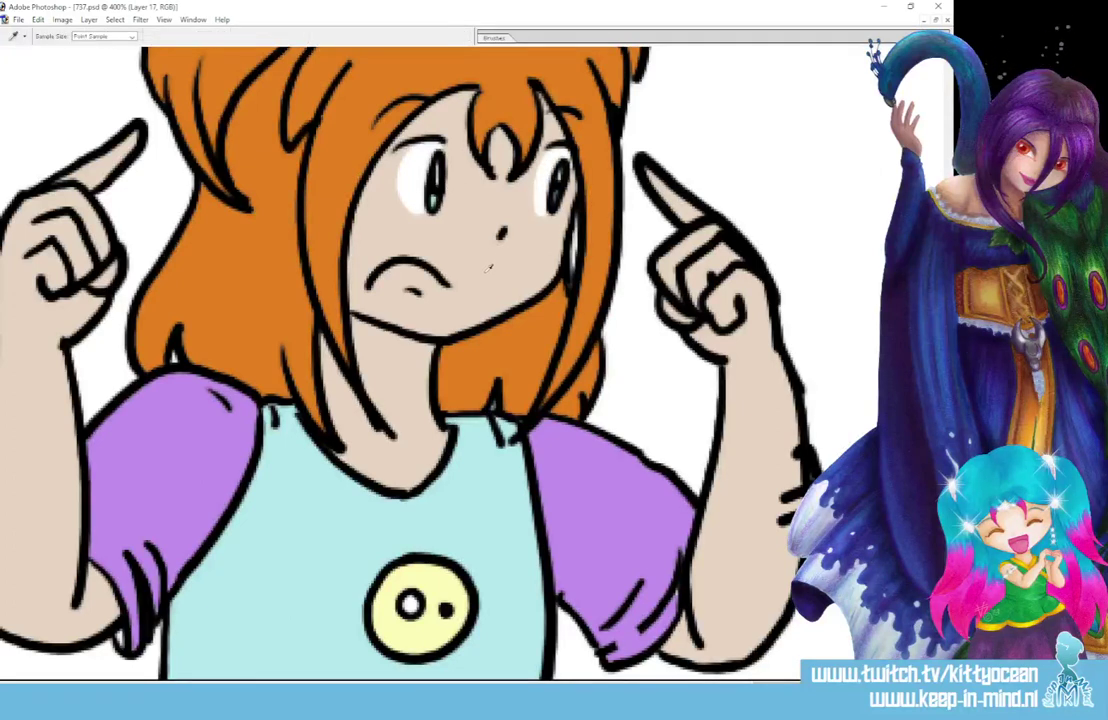
{"action": "key", "text": "b"}
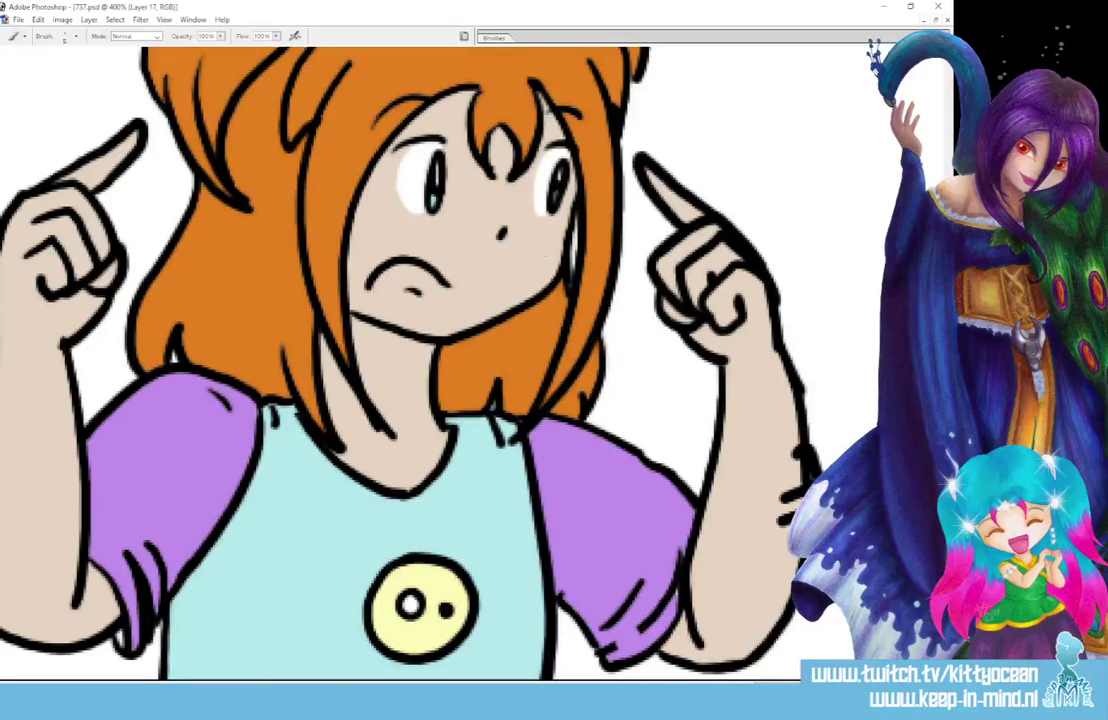
Set the foreground color to the dark magenta 974573 and paint the inside of the girl's mouth in the fourth panel
{"action": "key", "text": "i"}
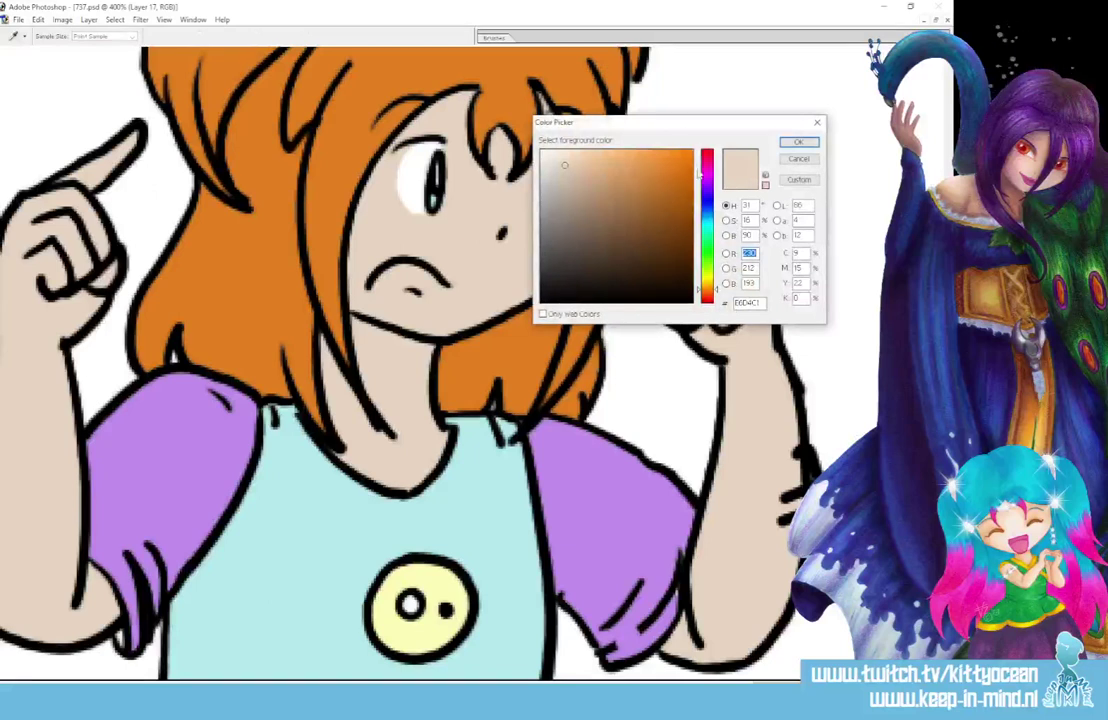
{"action": "left_click", "coordinate": [706, 164]}
{"action": "left_click", "coordinate": [623, 212]}
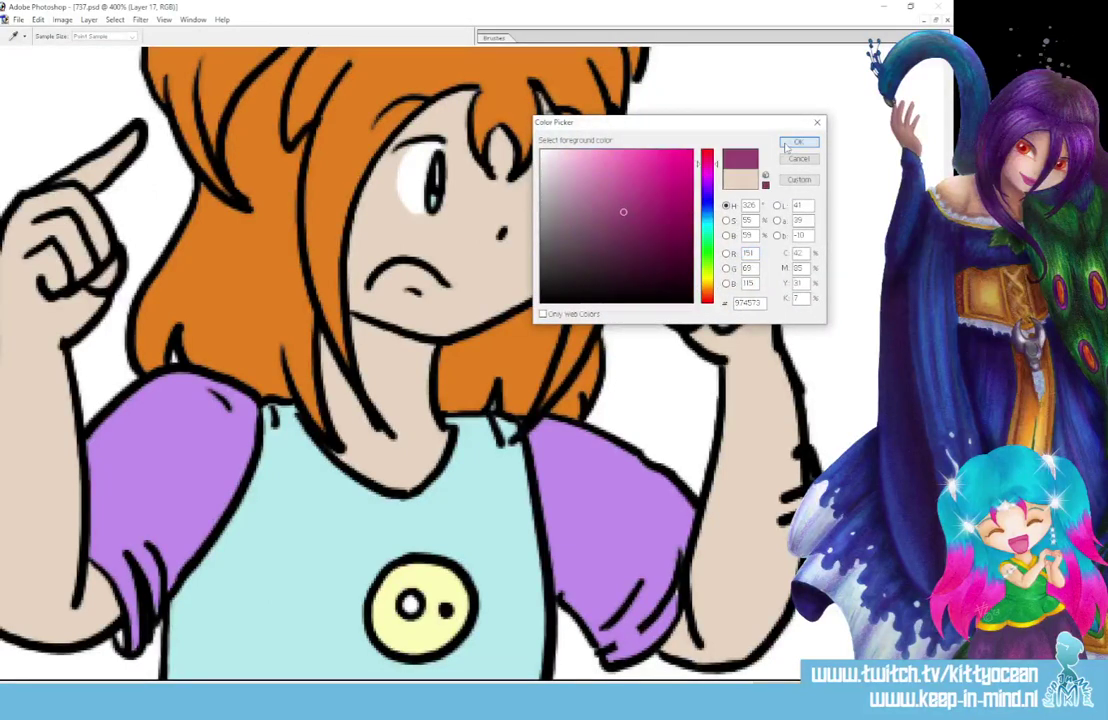
{"action": "left_click", "coordinate": [797, 142]}
{"action": "mouse_move", "coordinate": [392, 282]}
{"action": "left_mouse_down"}
{"action": "mouse_move", "coordinate": [388, 292]}
{"action": "mouse_move", "coordinate": [418, 302]}
{"action": "mouse_move", "coordinate": [427, 291]}
{"action": "left_mouse_up"}
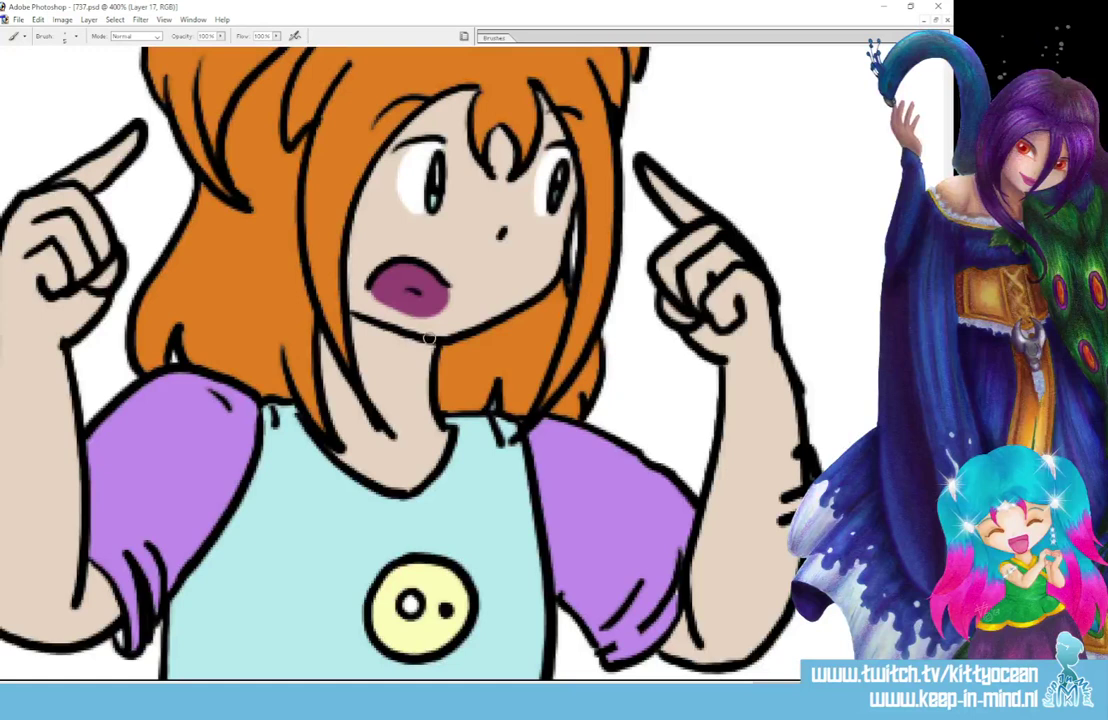
Paint the inside of the round-headed character's open mouth with the same dark magenta
{"action": "scroll", "coordinate": [430, 338], "scroll_direction": "down", "scroll_amount": 10}
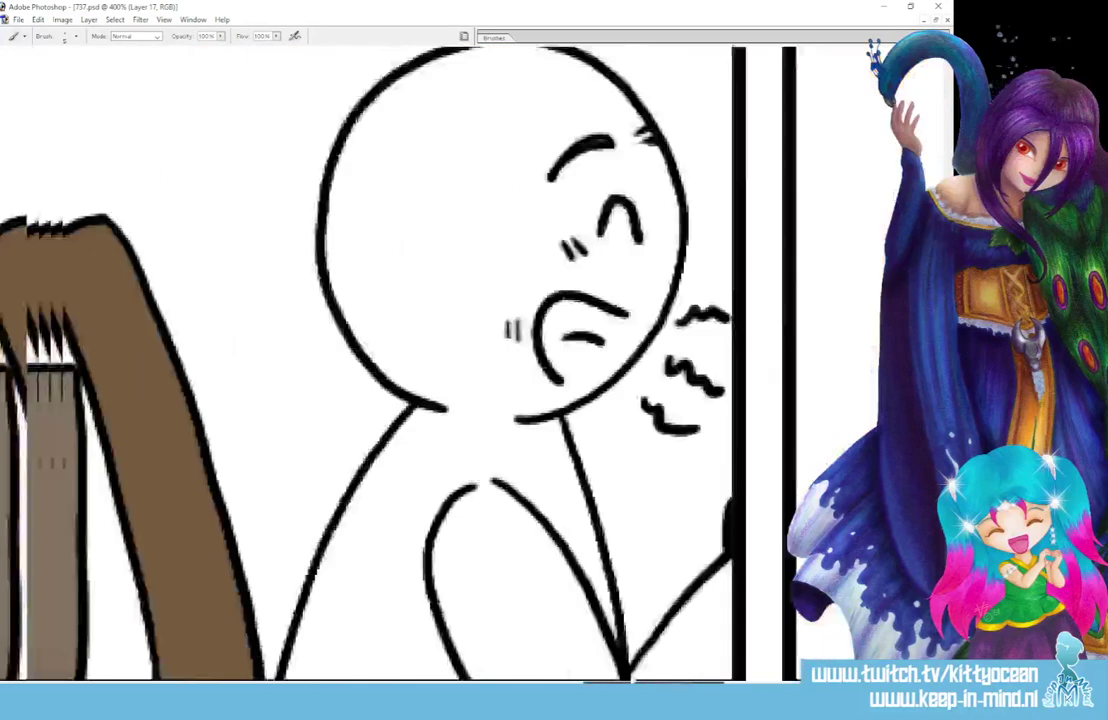
{"action": "scroll", "coordinate": [500, 330], "scroll_direction": "right", "scroll_amount": 2}
{"action": "mouse_move", "coordinate": [540, 321]}
{"action": "left_mouse_down"}
{"action": "mouse_move", "coordinate": [480, 300]}
{"action": "mouse_move", "coordinate": [462, 345]}
{"action": "mouse_move", "coordinate": [495, 375]}
{"action": "mouse_move", "coordinate": [538, 316]}
{"action": "mouse_move", "coordinate": [490, 340]}
{"action": "mouse_move", "coordinate": [515, 330]}
{"action": "mouse_move", "coordinate": [505, 345]}
{"action": "mouse_move", "coordinate": [498, 311]}
{"action": "mouse_move", "coordinate": [487, 358]}
{"action": "left_mouse_up"}
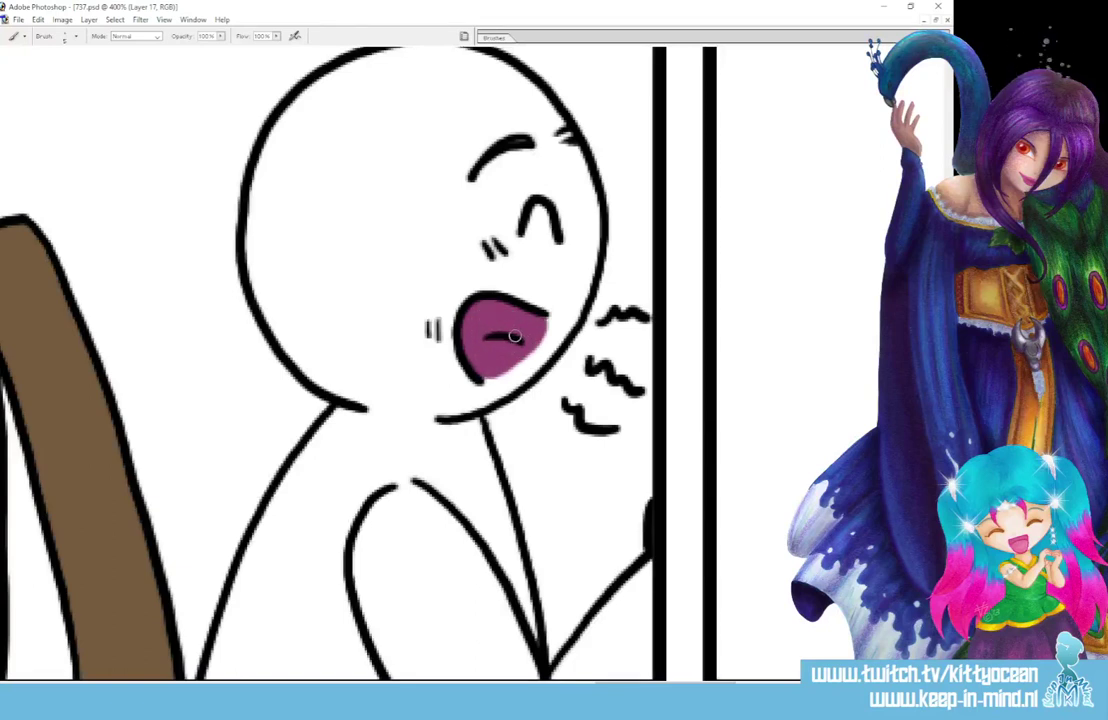
{"action": "left_click_drag", "start_coordinate": [486, 345], "coordinate": [520, 342]}
Choose a lighter pink and paint the tongues of the round-headed character and the girl in the fourth panel
{"action": "key", "text": "alt"}
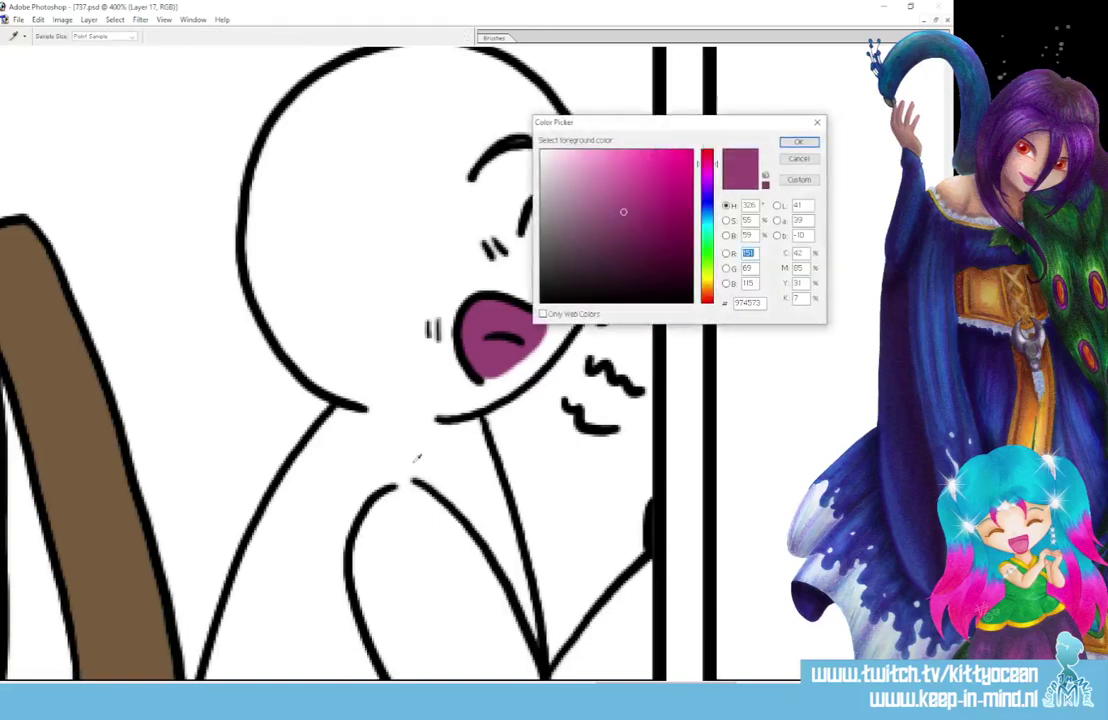
{"action": "left_click", "coordinate": [812, 143]}
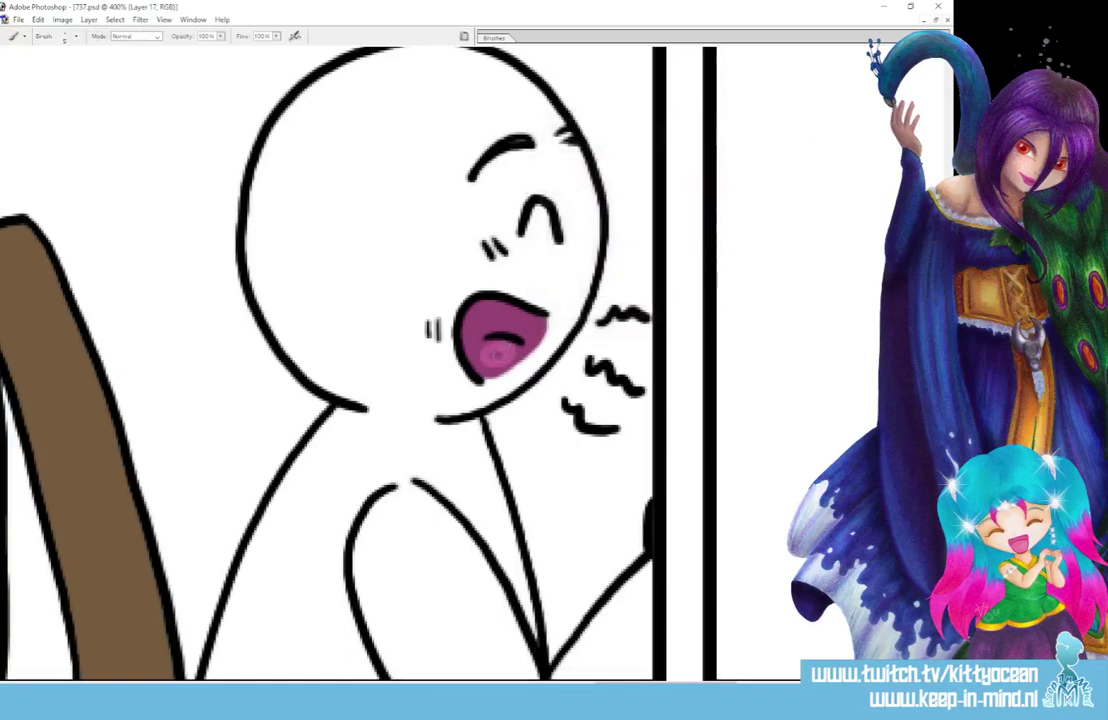
{"action": "left_click", "coordinate": [497, 353]}
{"action": "scroll", "coordinate": [497, 350], "scroll_direction": "right", "scroll_amount": 10}
{"action": "mouse_move", "coordinate": [649, 295]}
{"action": "left_mouse_down"}
{"action": "mouse_move", "coordinate": [636, 300]}
{"action": "mouse_move", "coordinate": [662, 285]}
{"action": "left_mouse_up"}
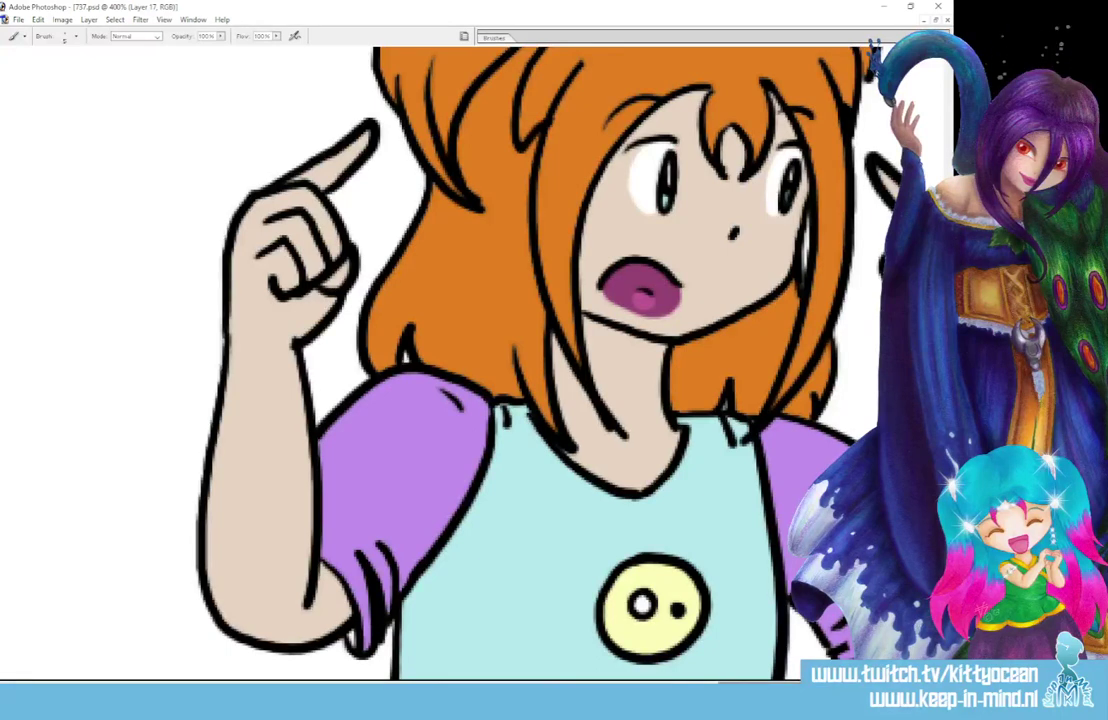
Fill the gap in the girl's sleeve cuff in the fourth panel with sampled purple and touch up her shirt with sampled light blue
{"action": "mouse_move", "coordinate": [780, 682]}
{"action": "left_mouse_down"}
{"action": "mouse_move", "coordinate": [809, 682]}
{"action": "mouse_move", "coordinate": [792, 682]}
{"action": "left_mouse_up"}
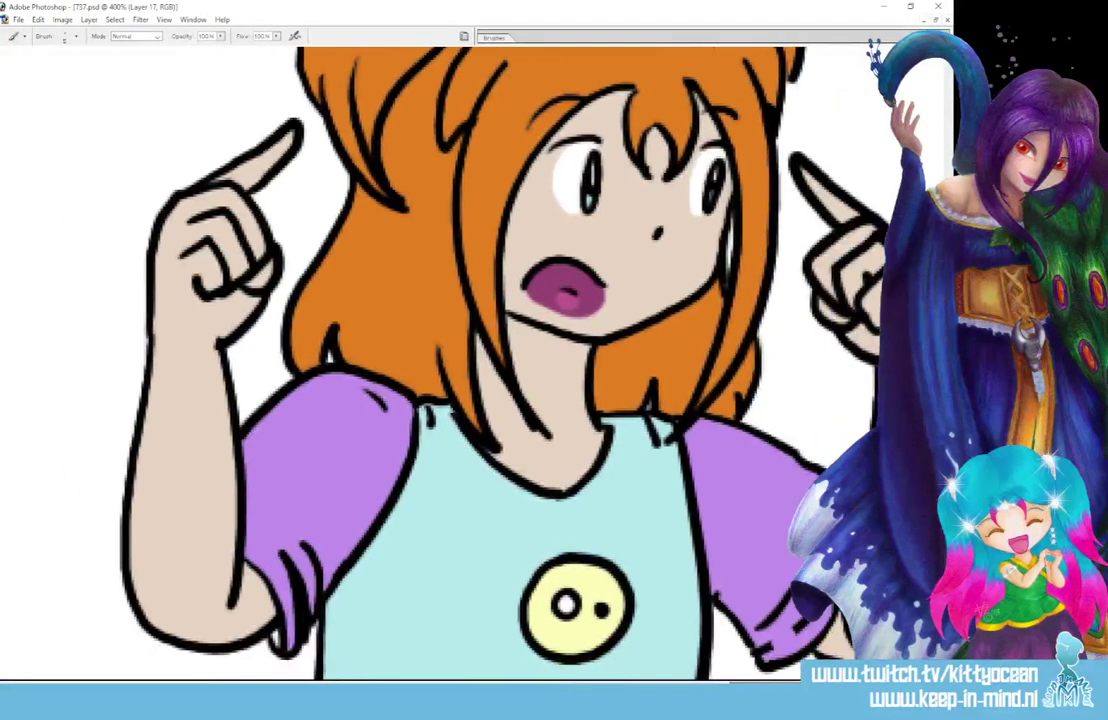
{"action": "scroll", "coordinate": [470, 360], "scroll_direction": "up", "scroll_amount": 3}
{"action": "scroll", "coordinate": [470, 360], "scroll_direction": "down", "scroll_amount": 5}
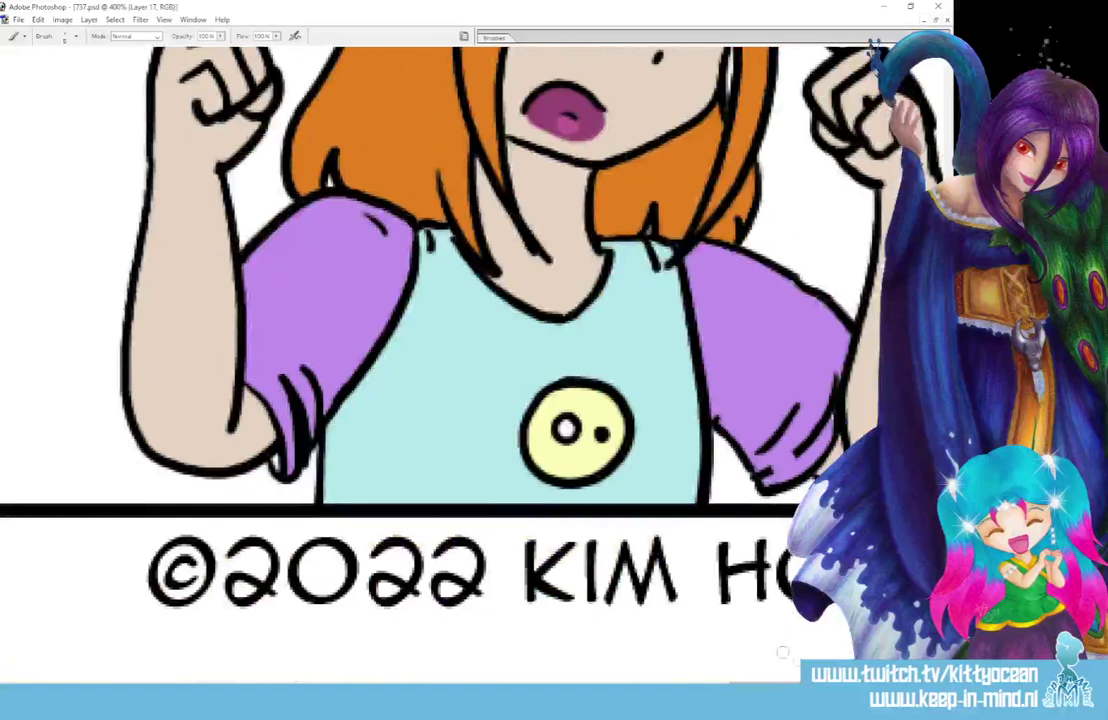
{"action": "key", "text": "i"}
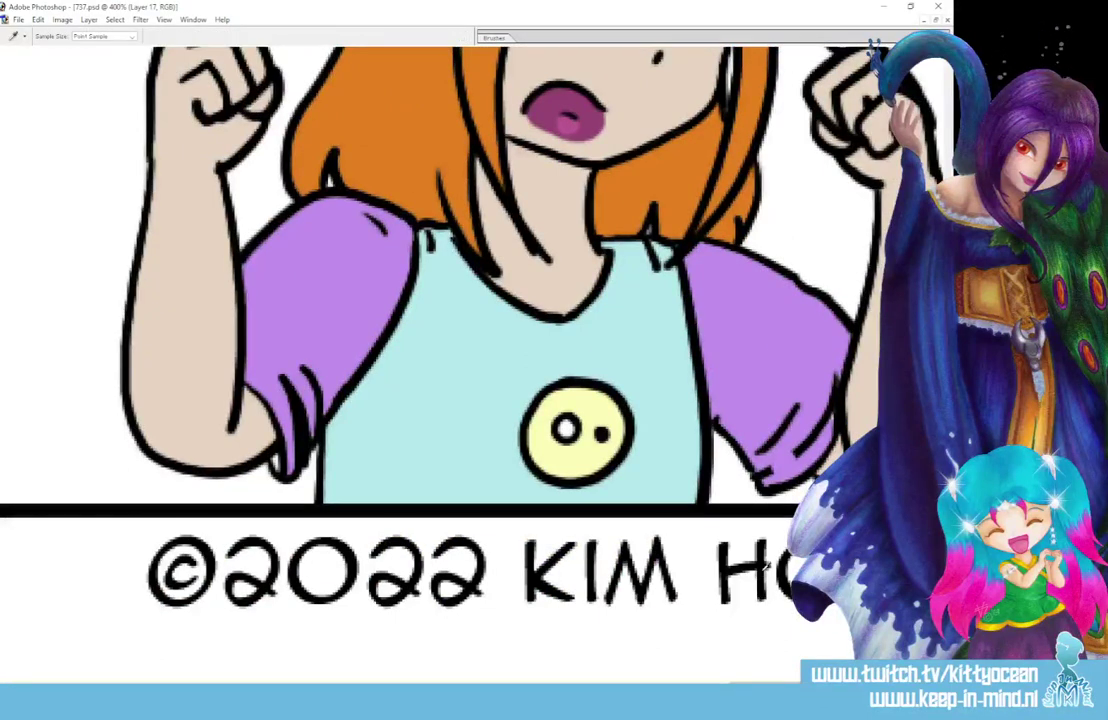
{"action": "key", "text": "b"}
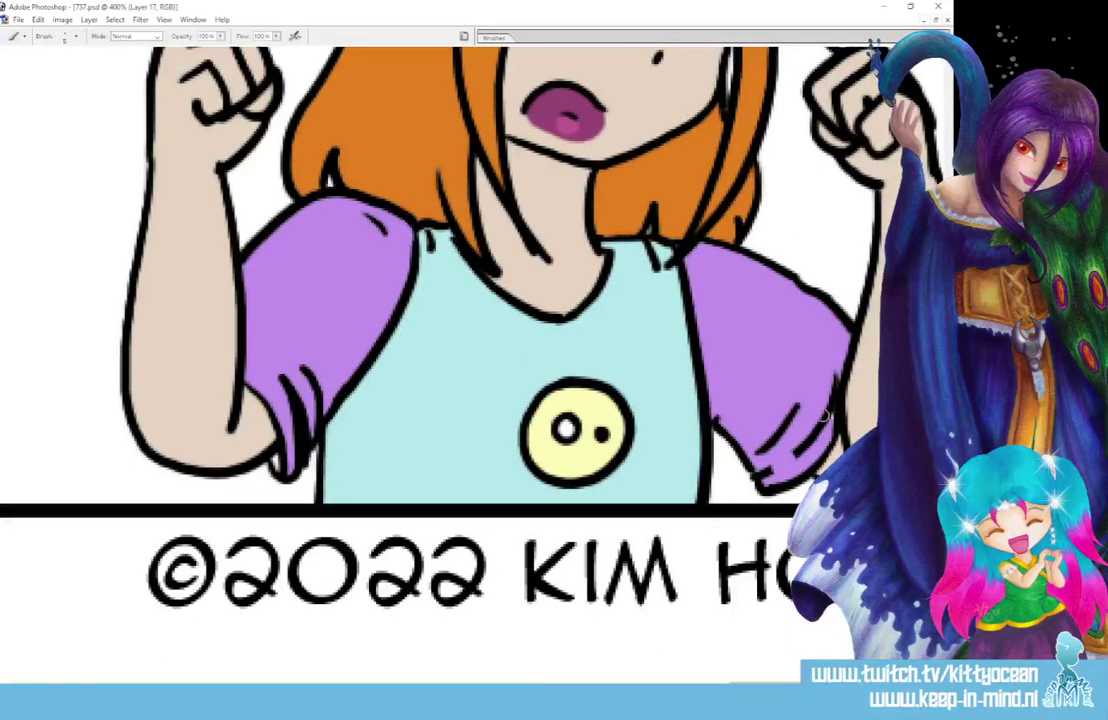
{"action": "left_click", "coordinate": [278, 463]}
{"action": "key", "text": "i"}
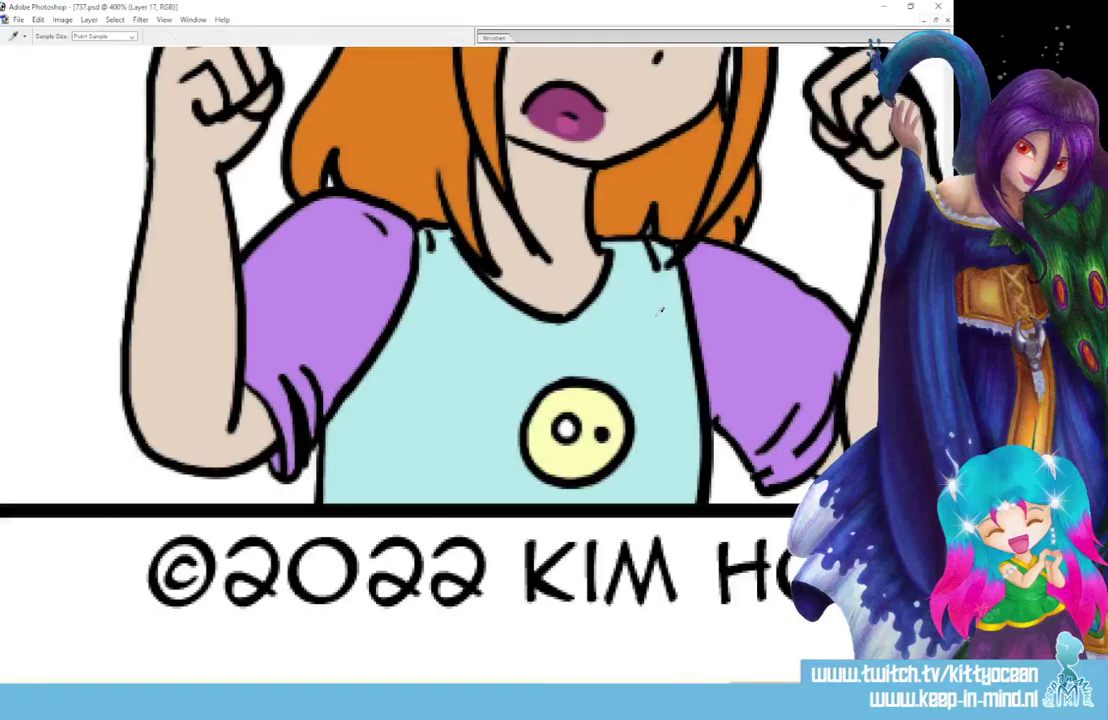
{"action": "key", "text": "b"}
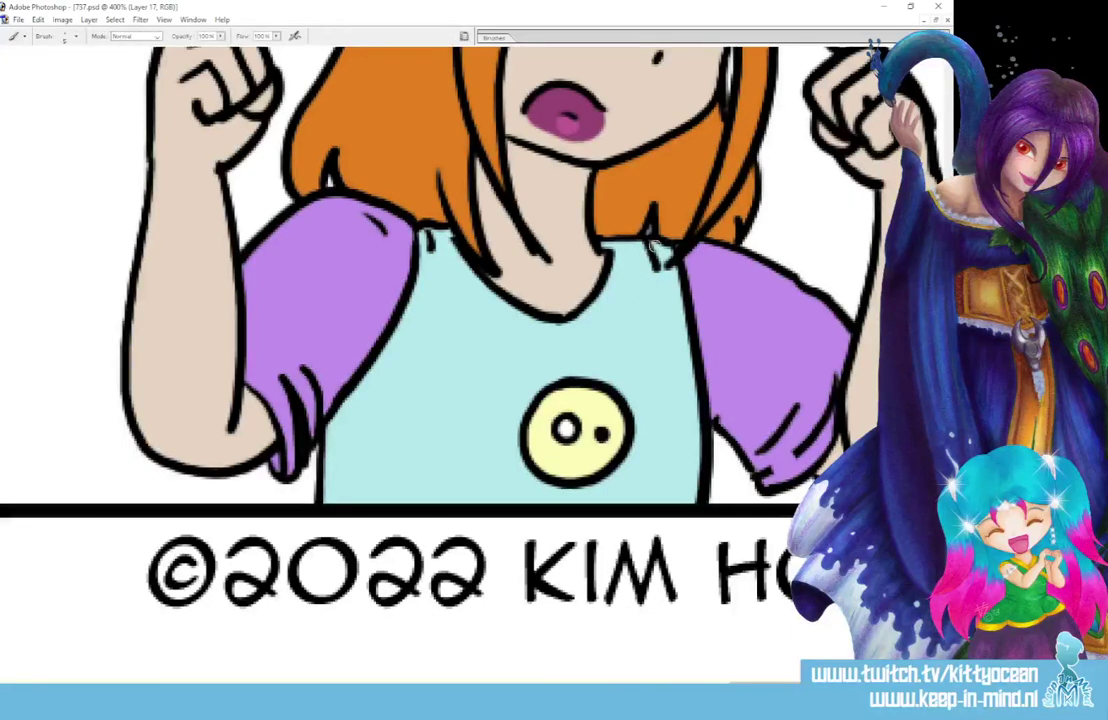
Touch up the girl's sleeve and shirt gaps in the speaker panel with the sampled purple and light blue
{"action": "left_click_drag", "start_coordinate": [772, 676], "coordinate": [520, 683]}
{"action": "scroll", "coordinate": [870, 378], "scroll_direction": "up", "scroll_amount": 5}
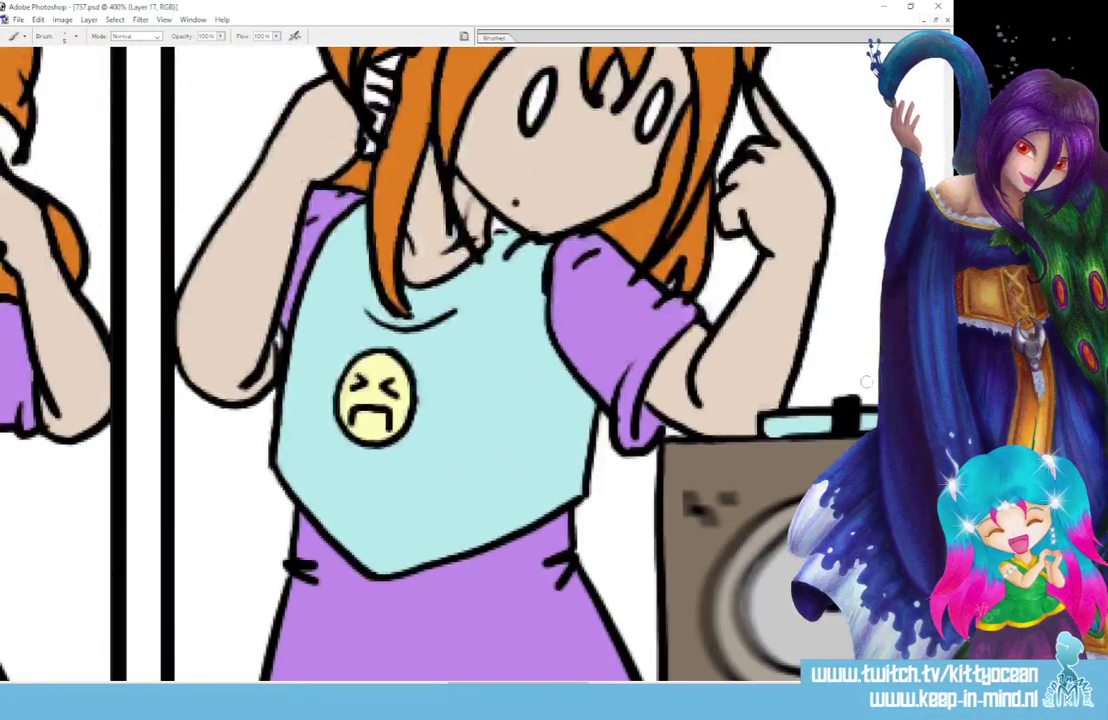
{"action": "key", "text": "i"}
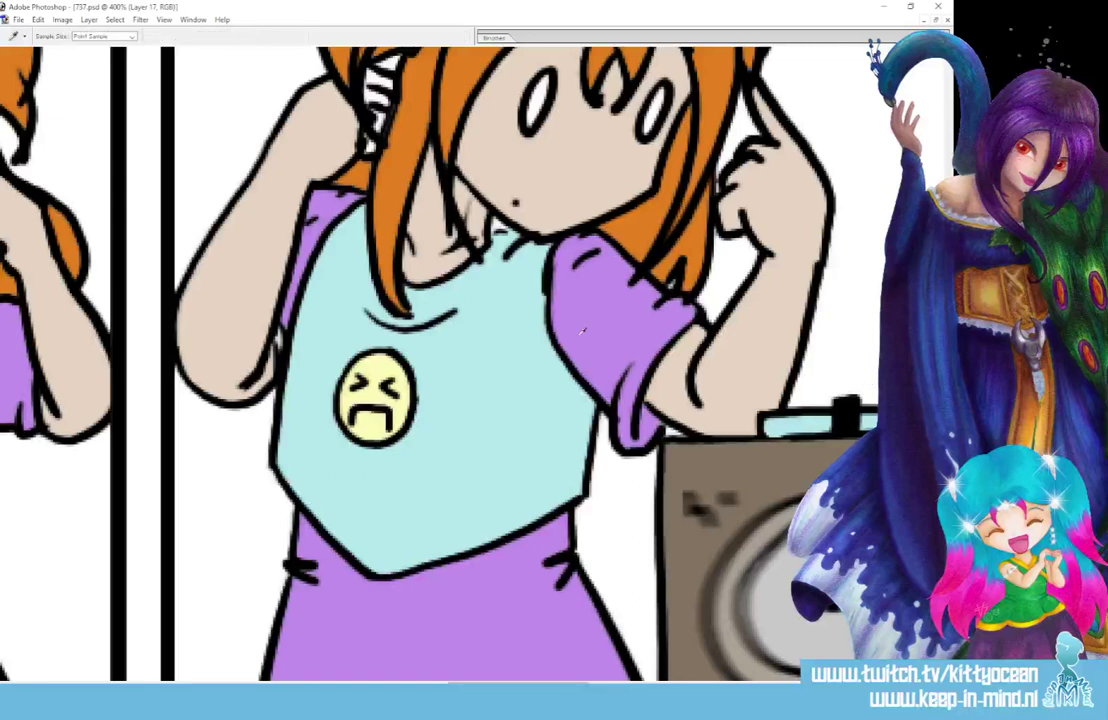
{"action": "key", "text": "b"}
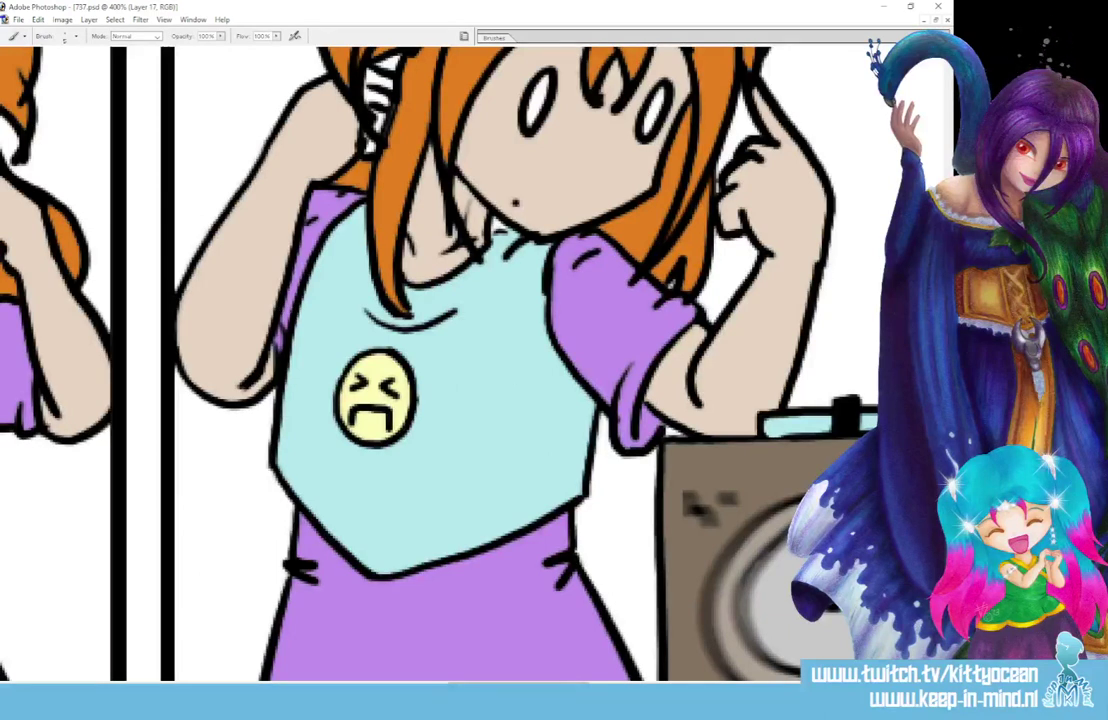
{"action": "key", "text": "i"}
{"action": "left_click", "coordinate": [516, 377]}
{"action": "key", "text": "b"}
Sample the girl's skin tone and fill the white gaps between her fingers in the speaker panel
{"action": "scroll", "coordinate": [440, 360], "scroll_direction": "up", "scroll_amount": 3}
{"action": "key", "text": "i"}
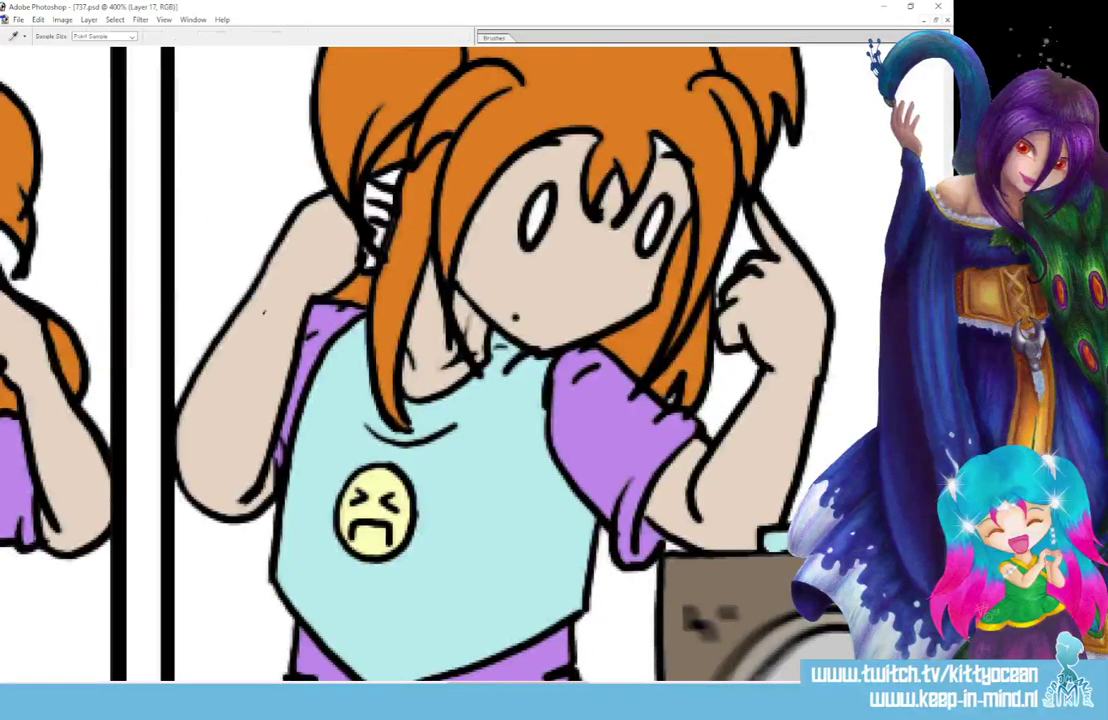
{"action": "key", "text": "b"}
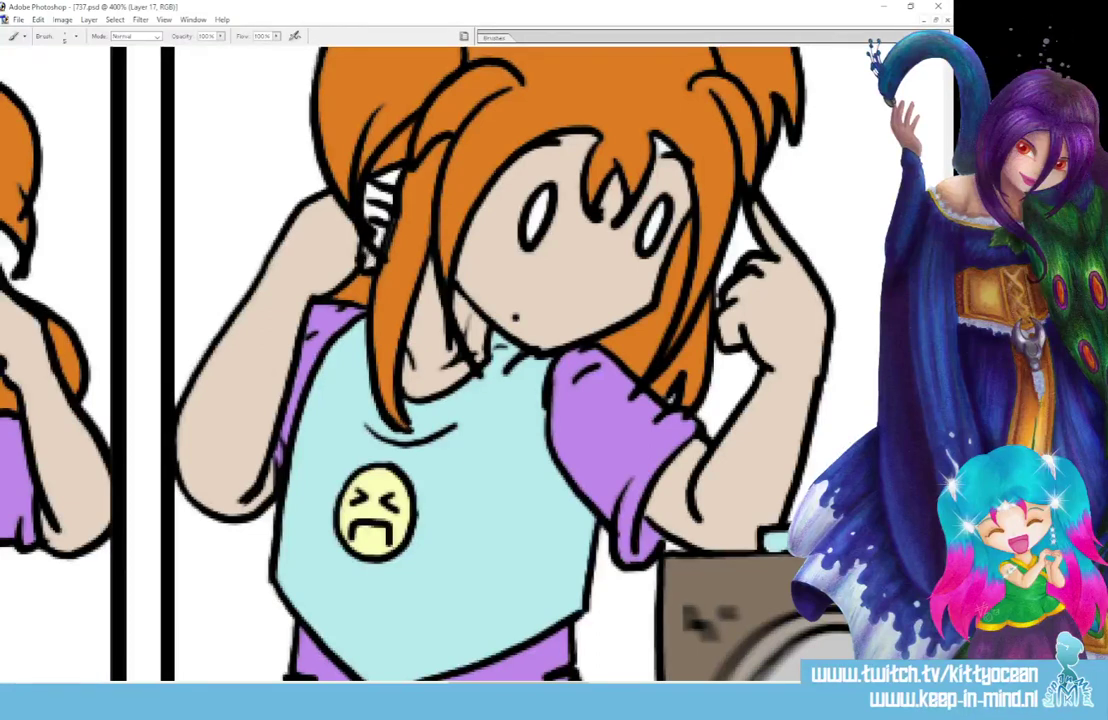
{"action": "mouse_move", "coordinate": [376, 205]}
{"action": "left_mouse_down"}
{"action": "mouse_move", "coordinate": [379, 216]}
{"action": "mouse_move", "coordinate": [395, 168]}
{"action": "left_mouse_up"}
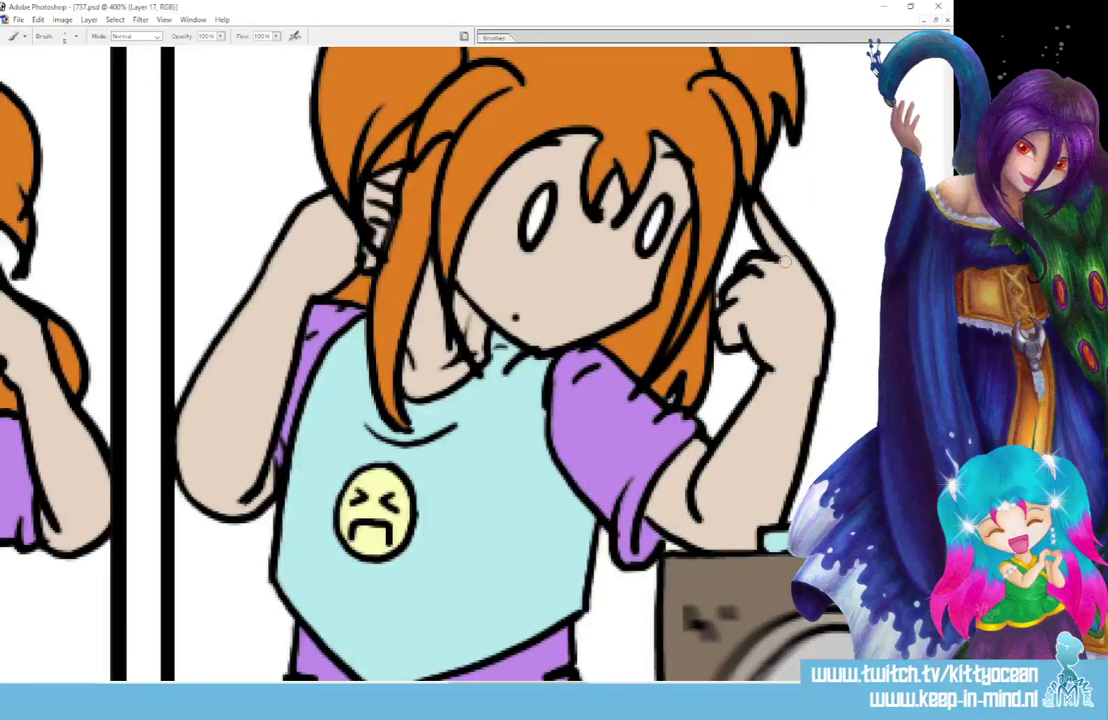
Sample the shirt's light blue and fill the shirt gap beside the hair and the headband of the headphone emblem
{"action": "scroll", "coordinate": [630, 418], "scroll_direction": "left", "scroll_amount": 10}
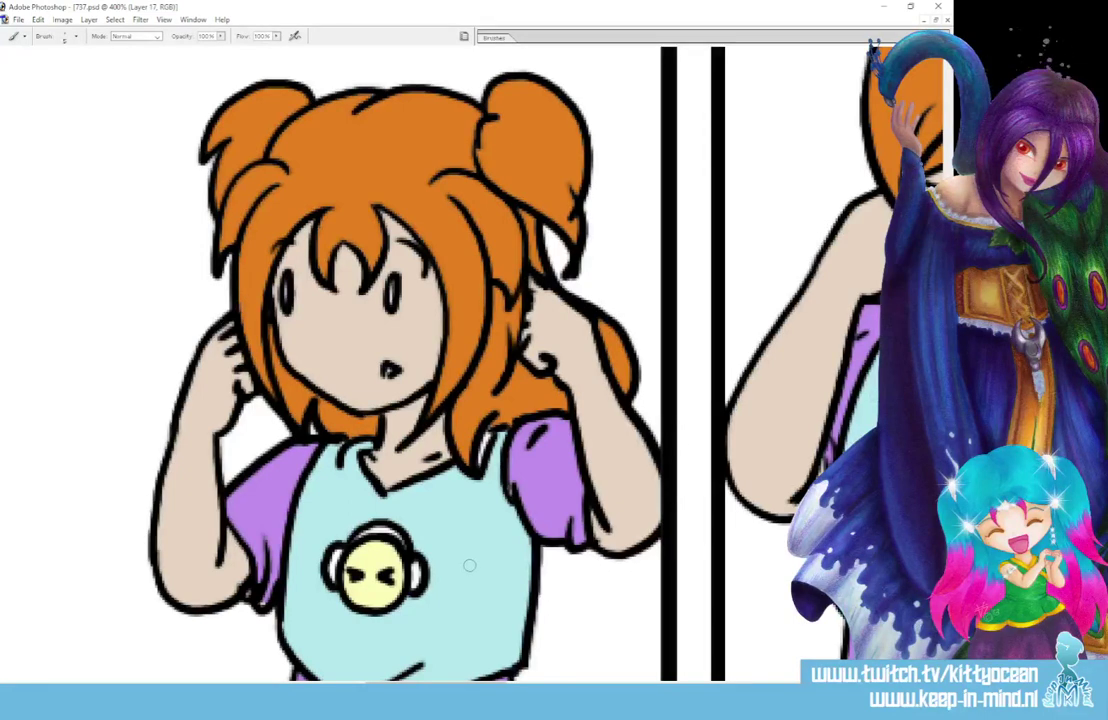
{"action": "key", "text": "i"}
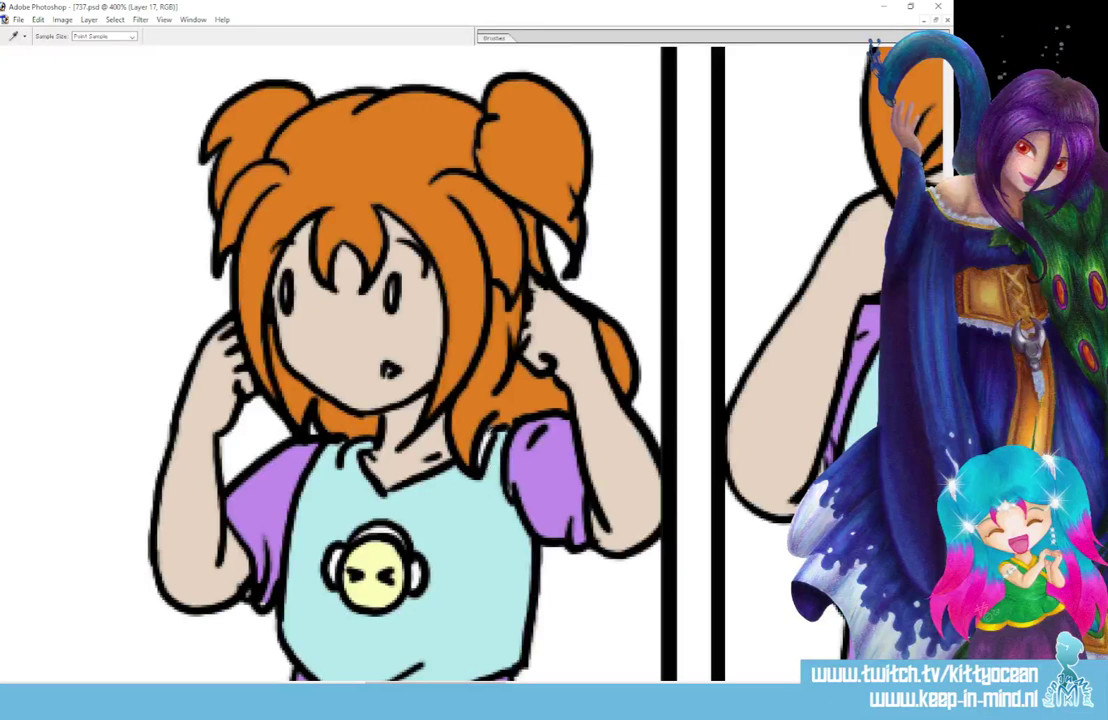
{"action": "key", "text": "b"}
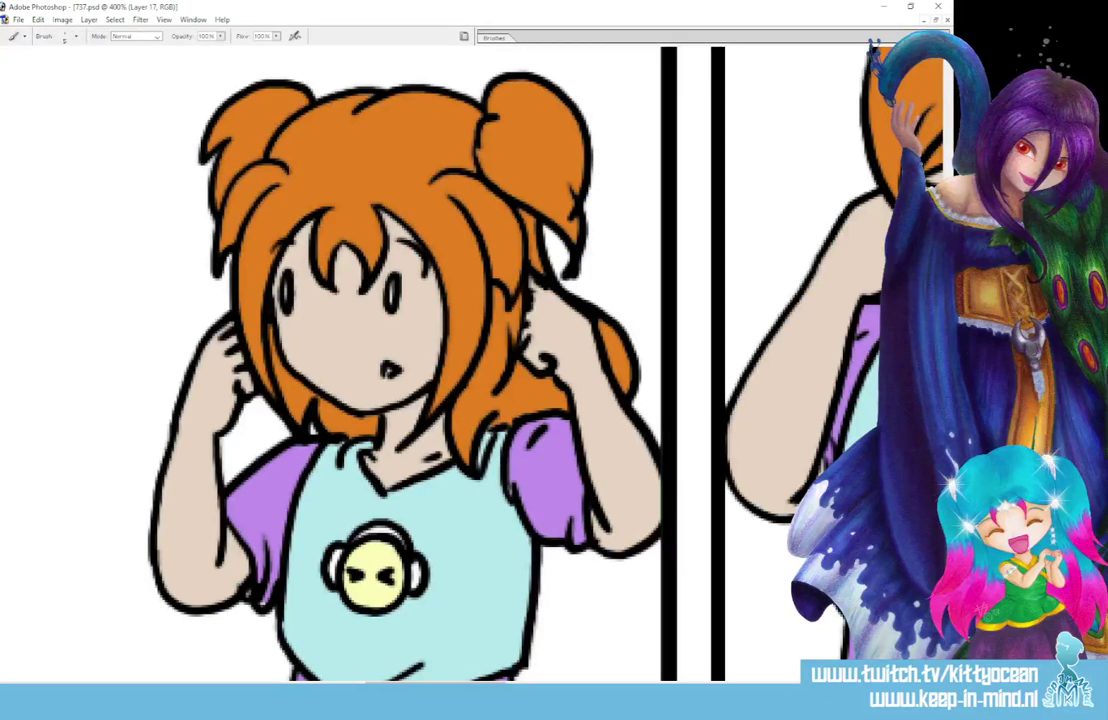
{"action": "scroll", "coordinate": [330, 320], "scroll_direction": "down", "scroll_amount": 3}
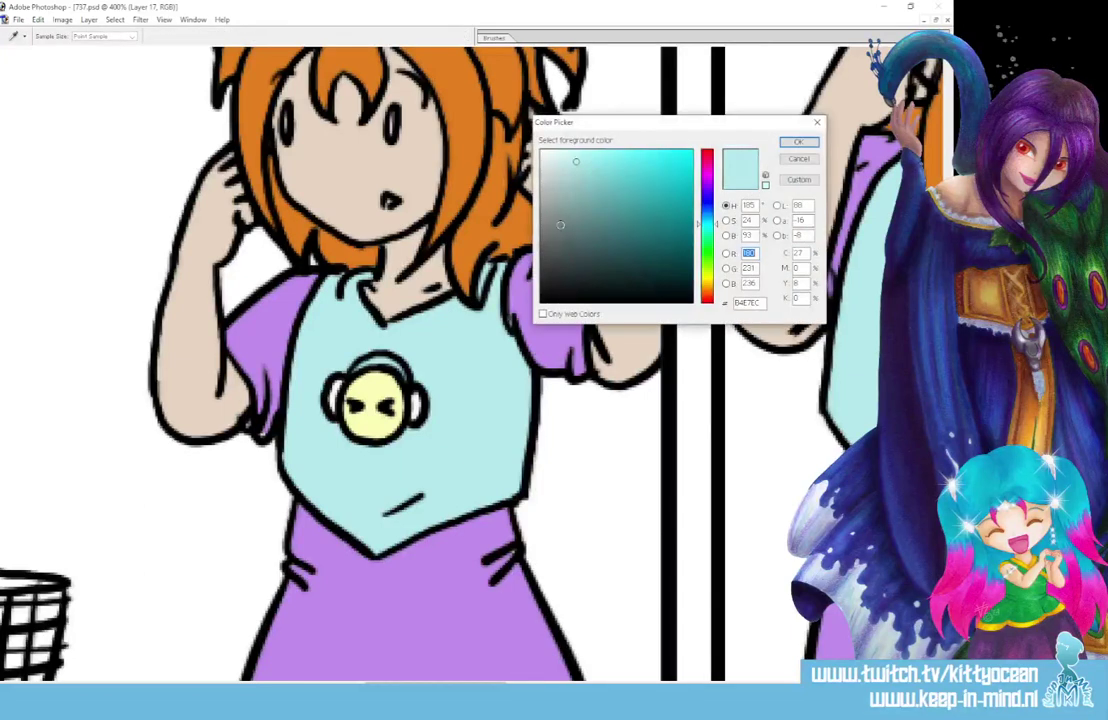
Choose a dark gray and paint both ear cups of the headphones on the girl's shirt emblem
{"action": "left_click", "coordinate": [546, 220]}
{"action": "left_click", "coordinate": [799, 142]}
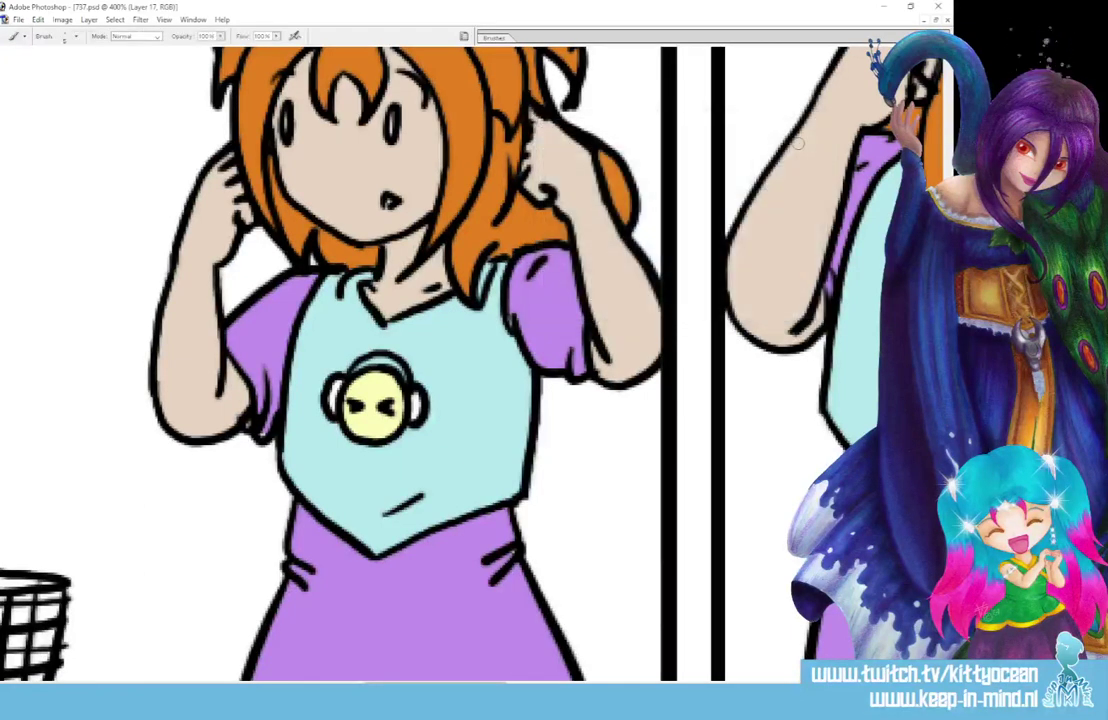
{"action": "left_click_drag", "start_coordinate": [412, 396], "coordinate": [414, 412]}
{"action": "left_click_drag", "start_coordinate": [332, 394], "coordinate": [332, 412]}
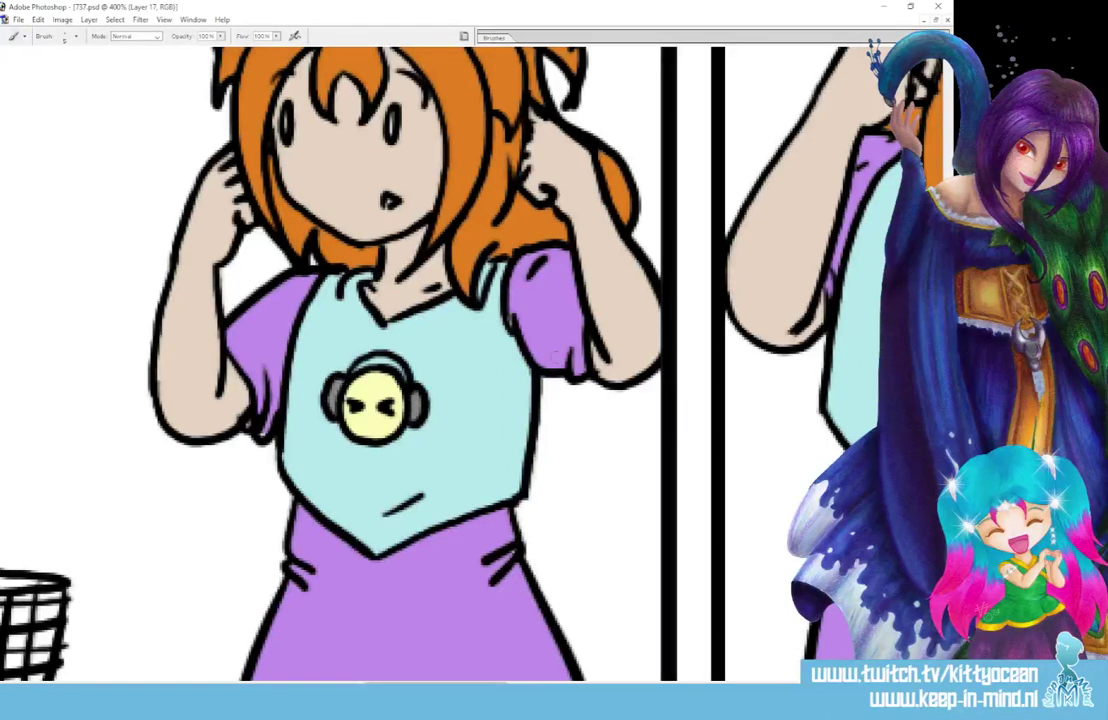
Touch up the remaining gaps along the girl's shirt and sleeves in the second and first panels with sampled clothing colors
{"action": "key", "text": "i"}
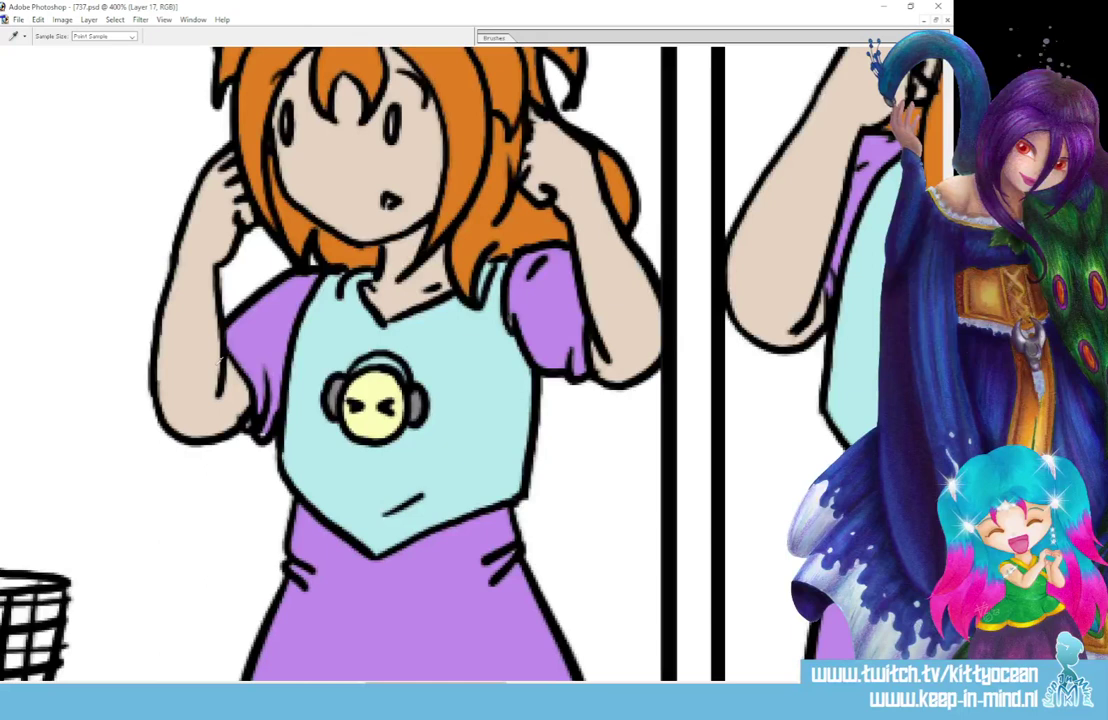
{"action": "key", "text": "b"}
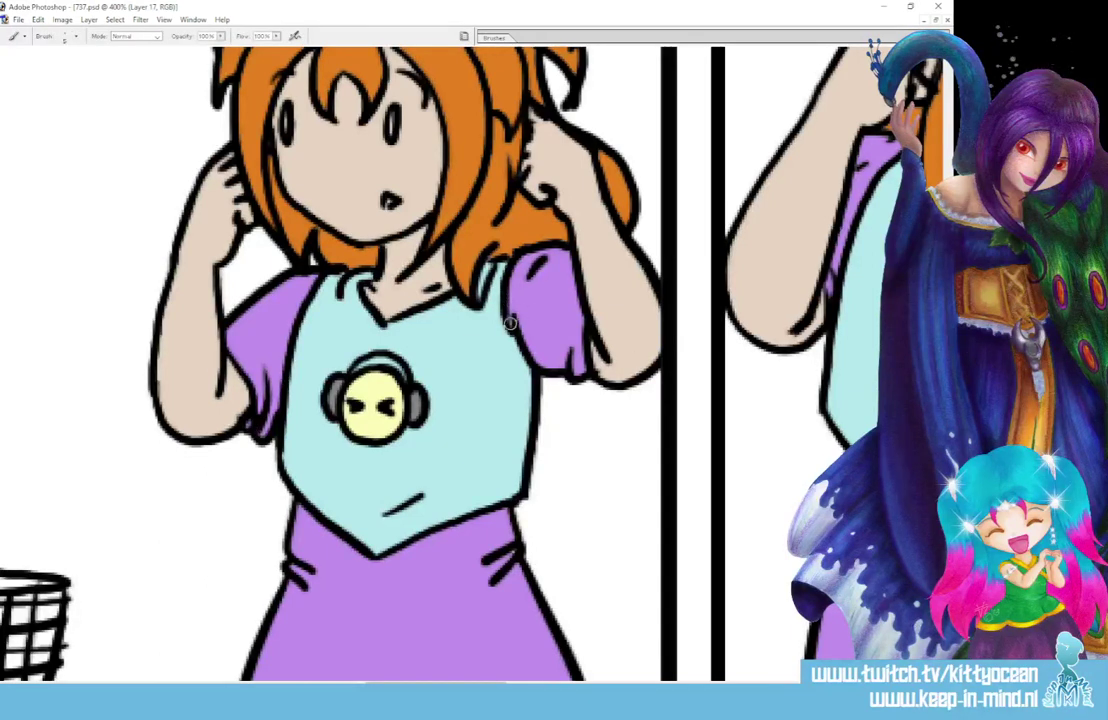
{"action": "scroll", "coordinate": [409, 360], "scroll_direction": "down", "scroll_amount": 5}
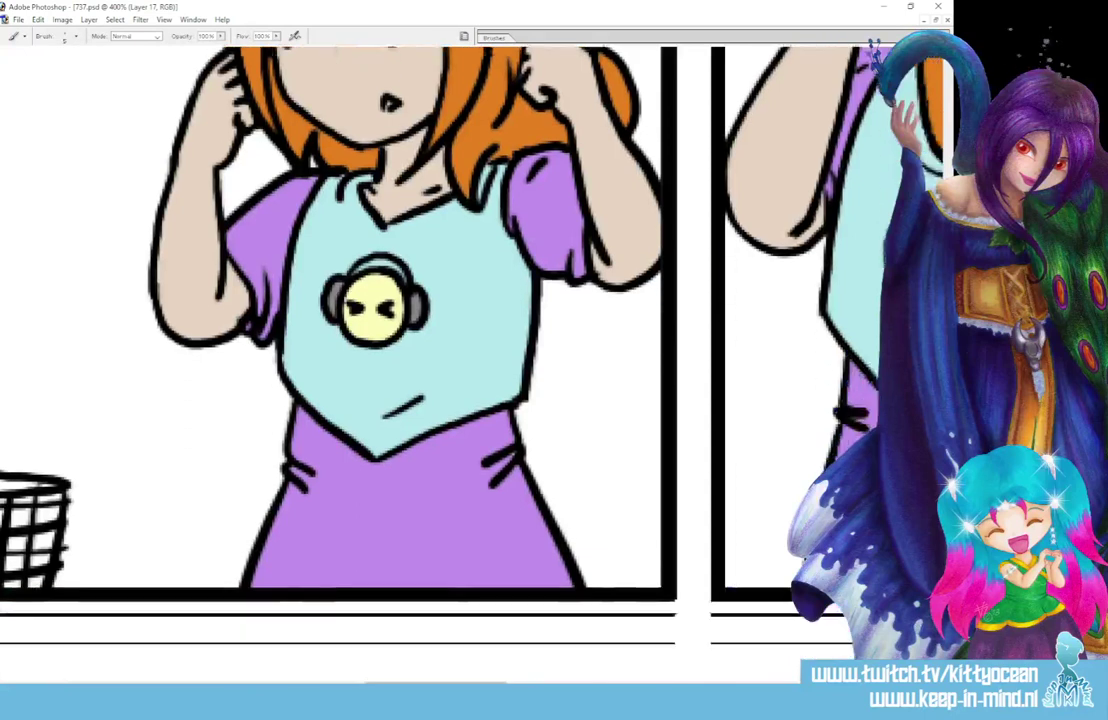
{"action": "scroll", "coordinate": [409, 360], "scroll_direction": "left", "scroll_amount": 10}
{"action": "scroll", "coordinate": [183, 649], "scroll_direction": "left", "scroll_amount": 10}
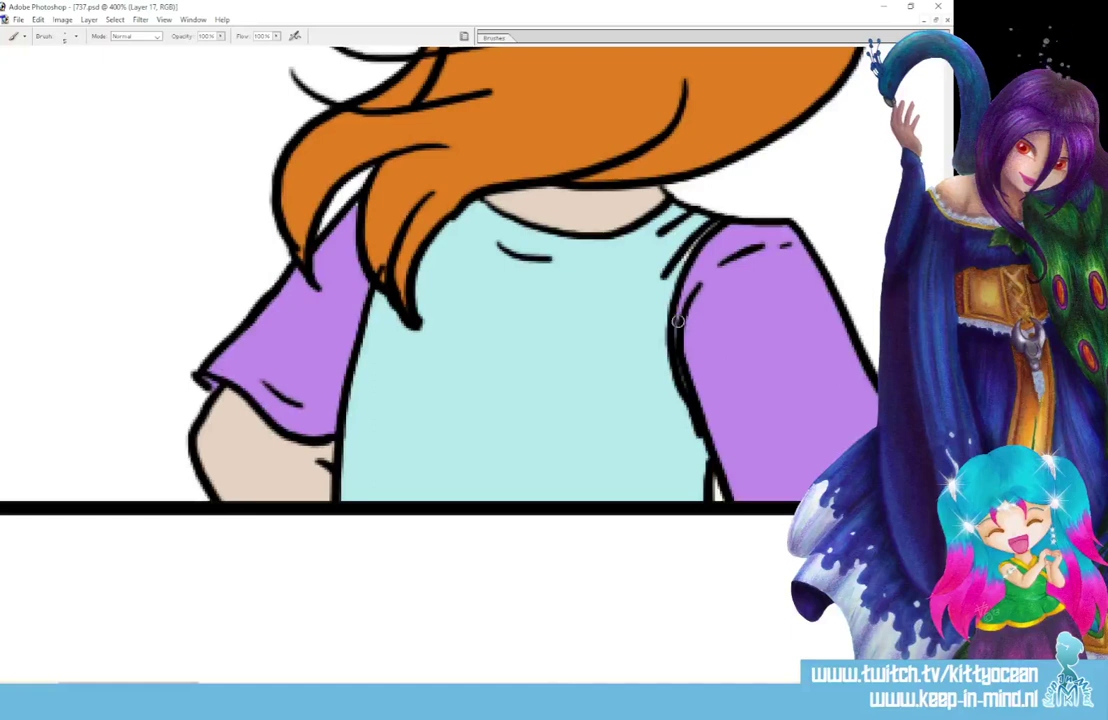
{"action": "key", "text": "i"}
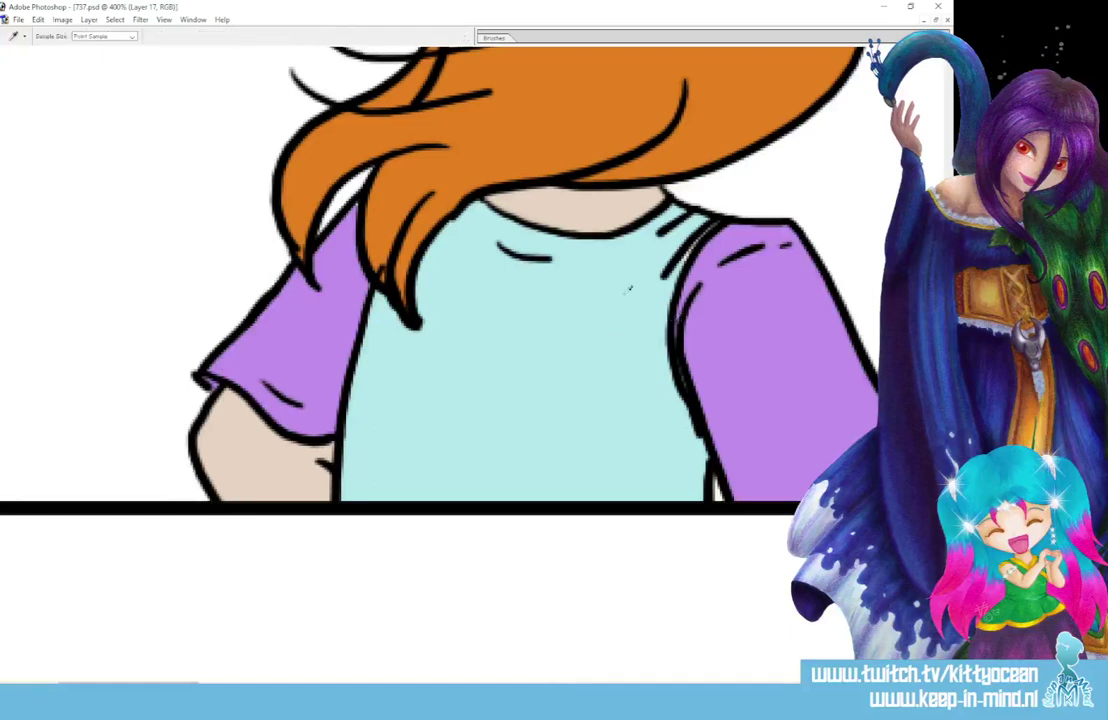
{"action": "key", "text": "b"}
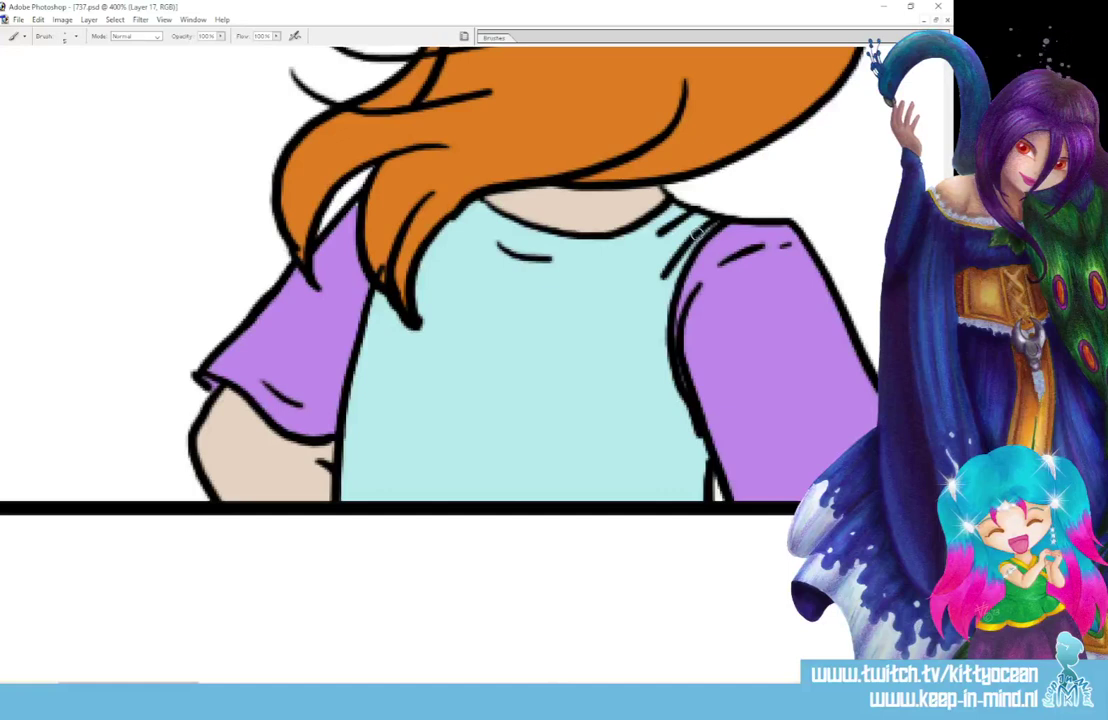
{"action": "key", "text": "i"}
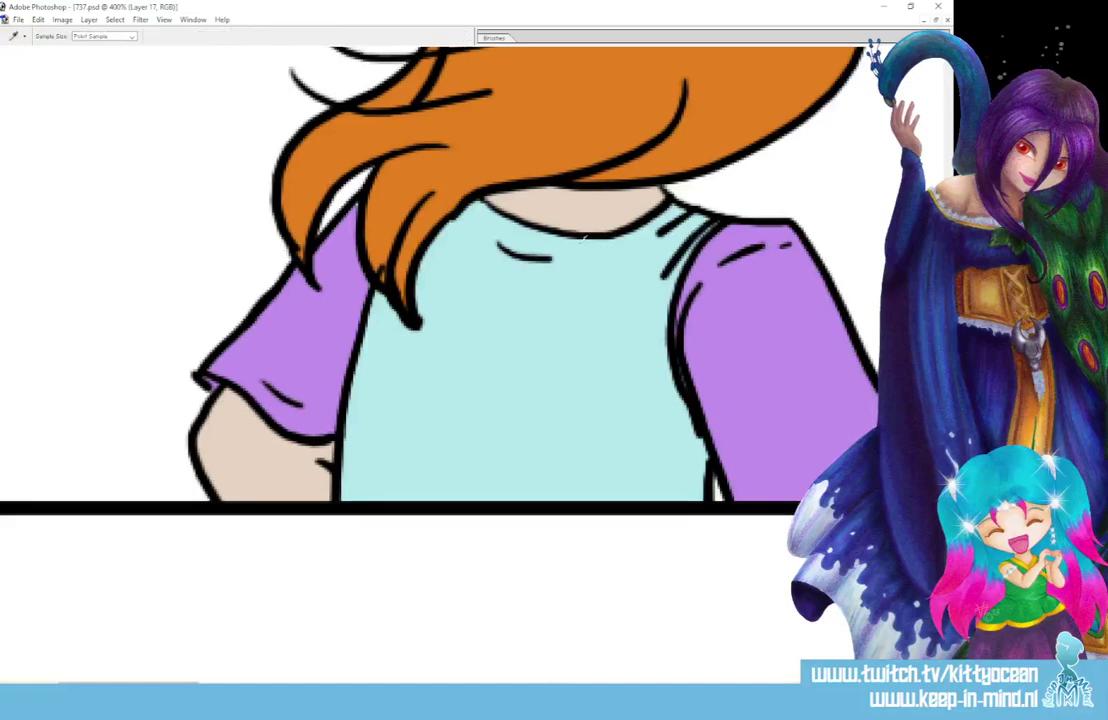
{"action": "key", "text": "b"}
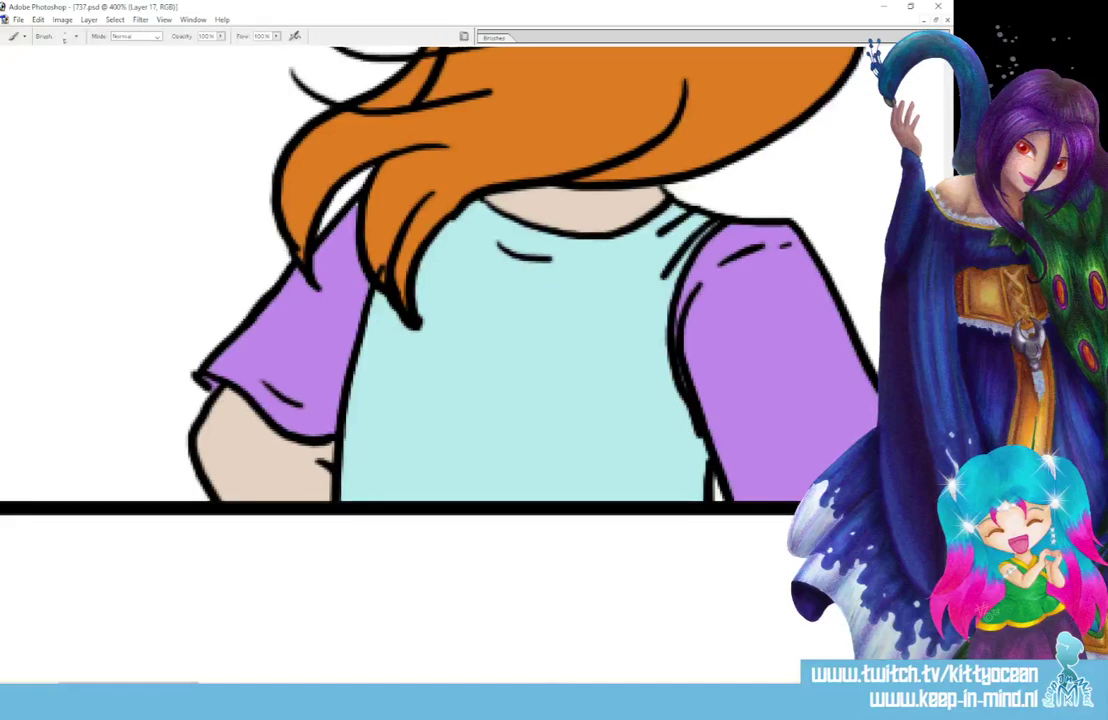
{"action": "key", "text": "i"}
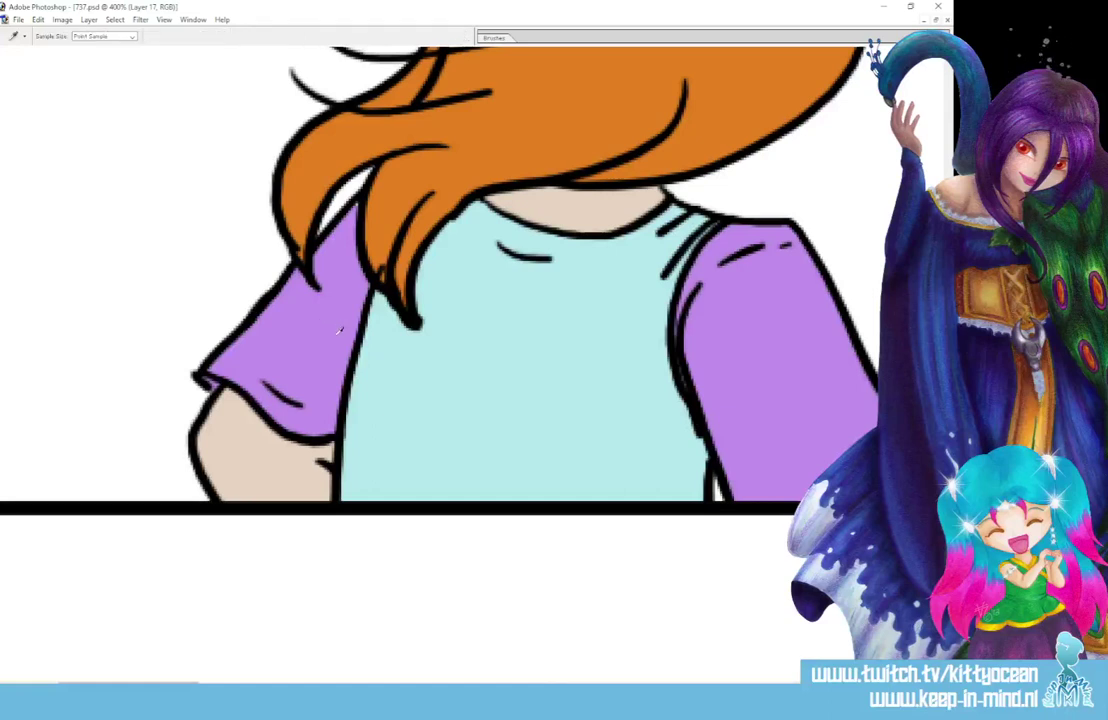
{"action": "key", "text": "b"}
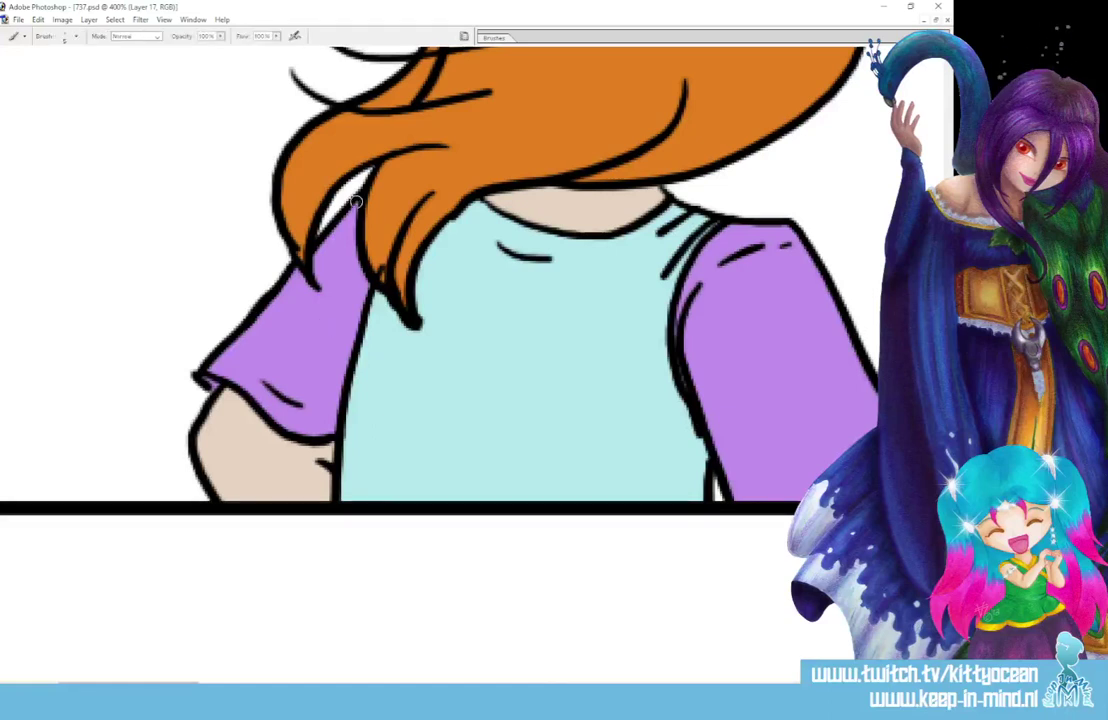
Add a new layer named ano-shadfe for shading the plain white figures
{"action": "key", "text": "ctrl+minus"}
{"action": "key", "text": "ctrl+minus"}
{"action": "key", "text": "ctrl+minus"}
{"action": "key", "text": "ctrl+minus"}
{"action": "key", "text": "ctrl+minus"}
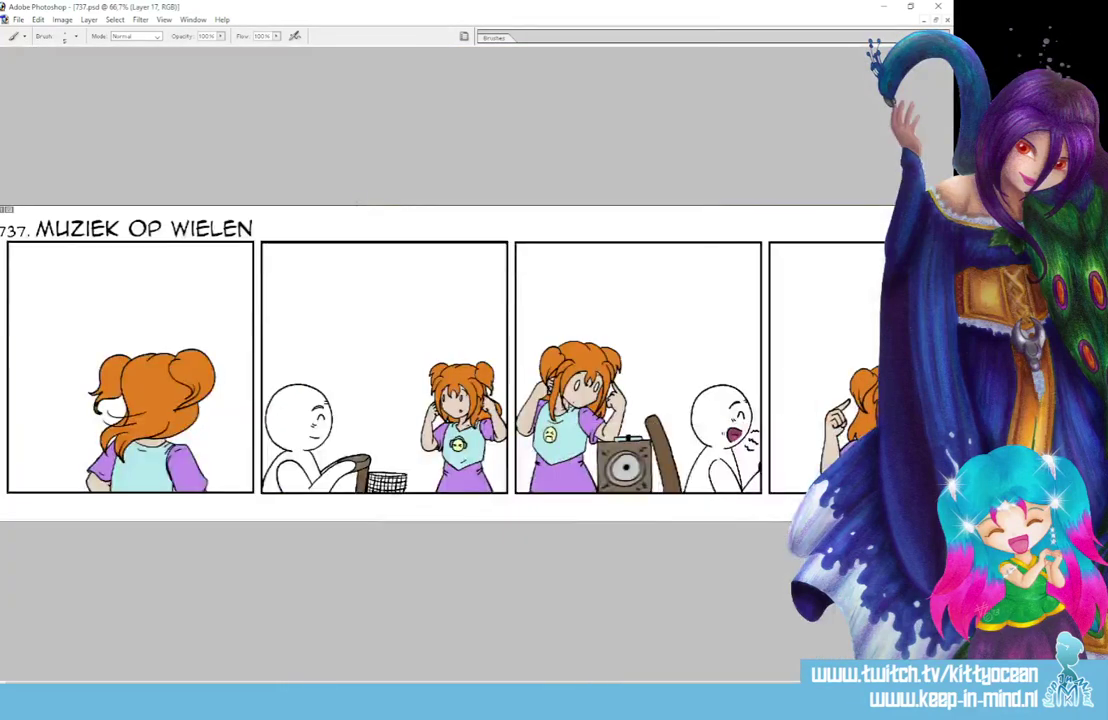
{"action": "key", "text": "ctrl+minus"}
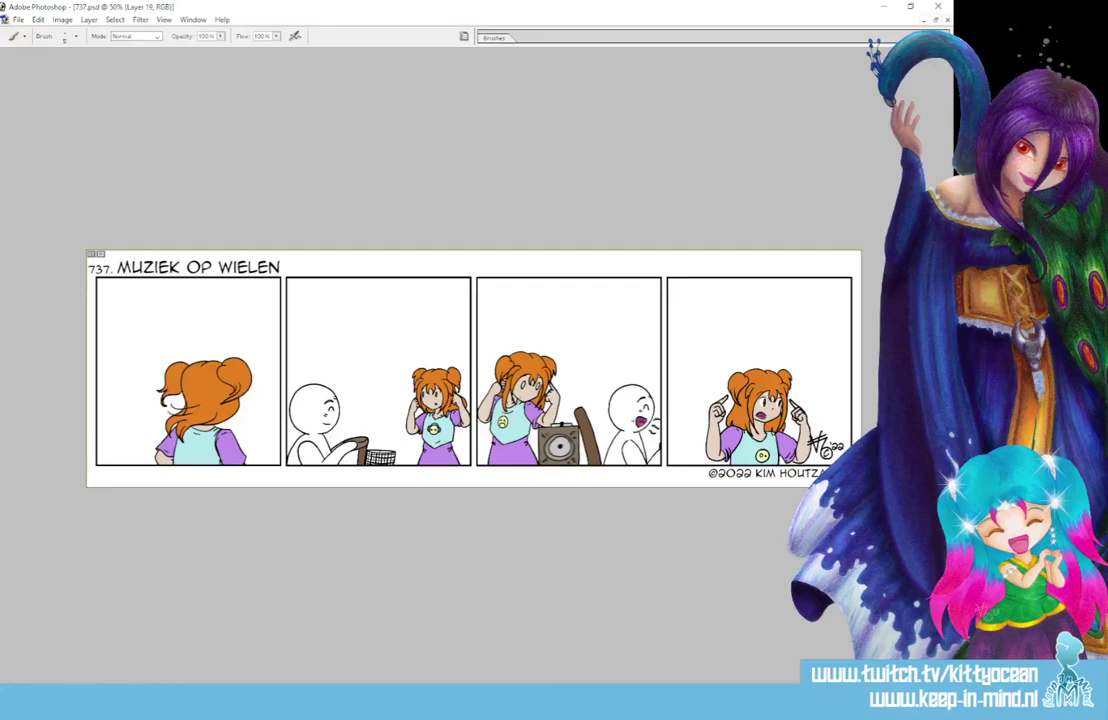
{"action": "key", "text": "Return"}
Select both white figures in the second and third panels with the Magic Wand and set the foreground color to black (000000)
{"action": "key", "text": "w"}
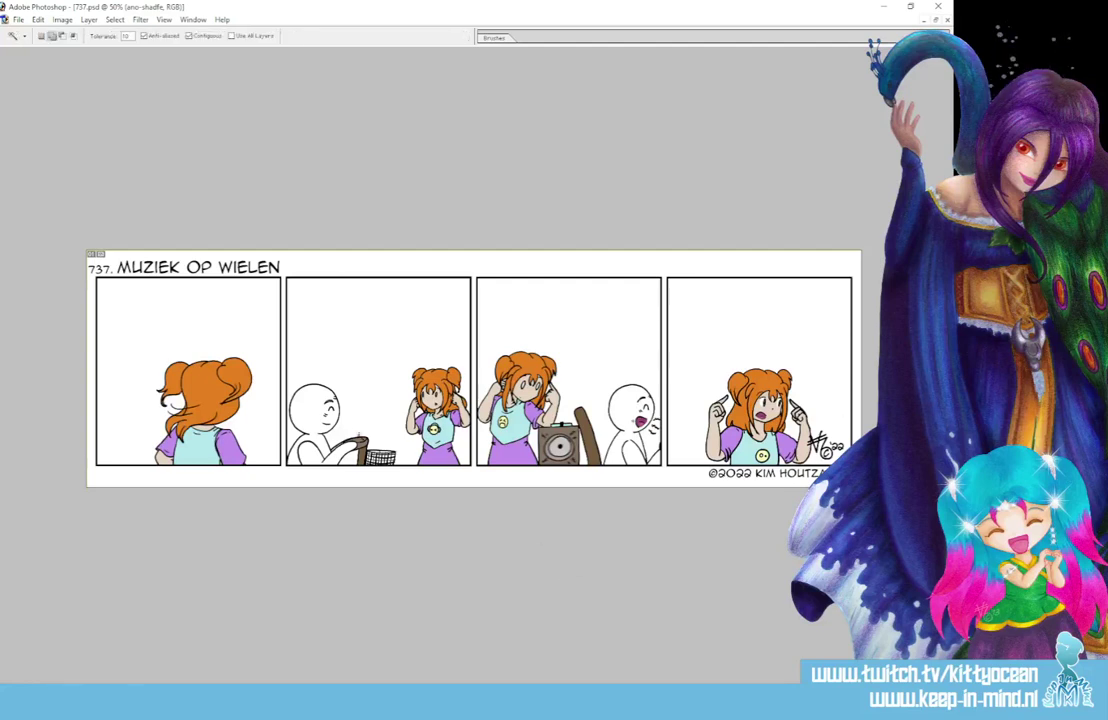
{"action": "key", "text": "ctrl+a"}
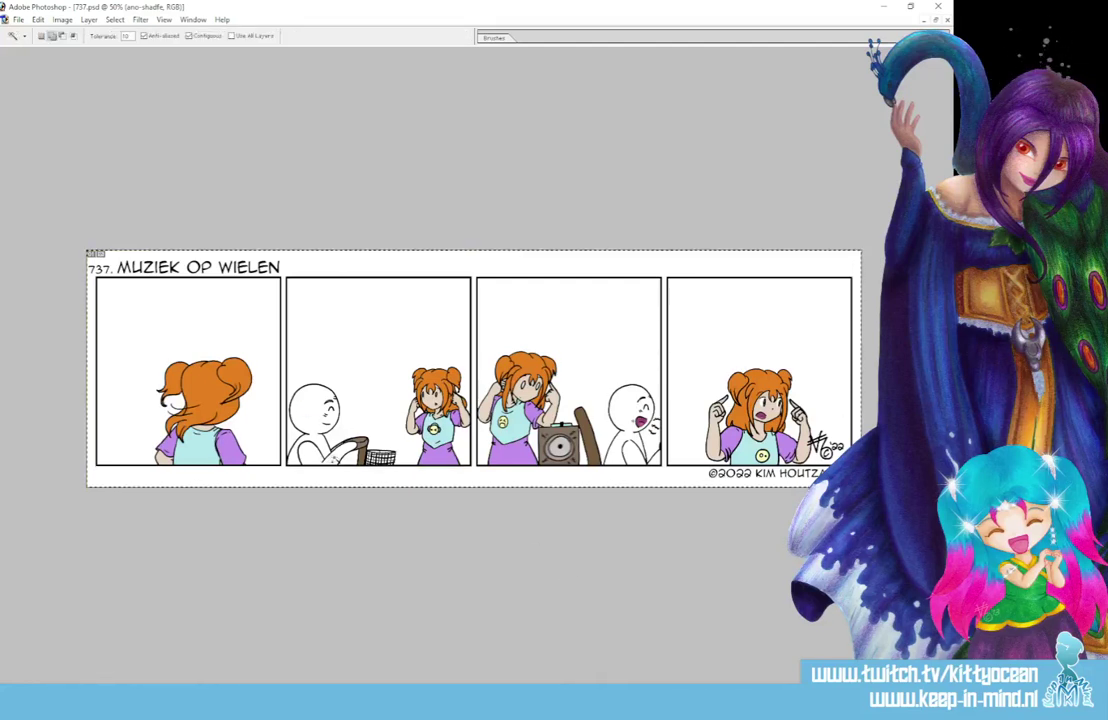
{"action": "key", "text": "ctrl+d"}
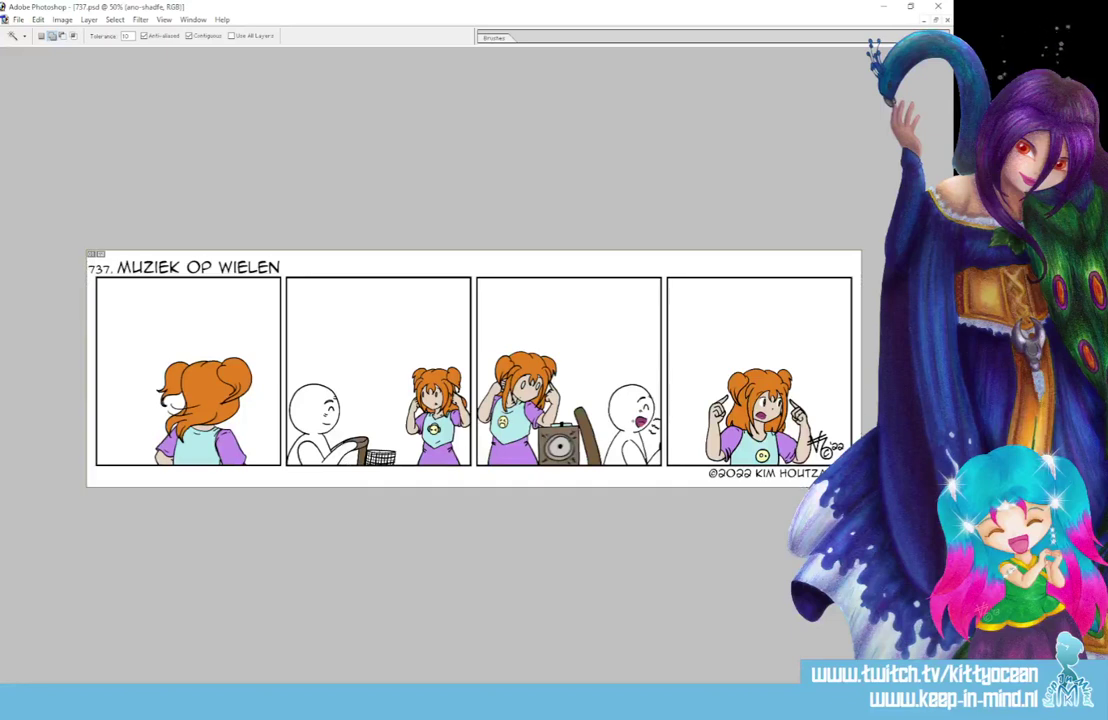
{"action": "key", "text": "alt+bracketright"}
{"action": "key", "text": "alt+bracketleft"}
{"action": "left_click", "coordinate": [594, 547]}
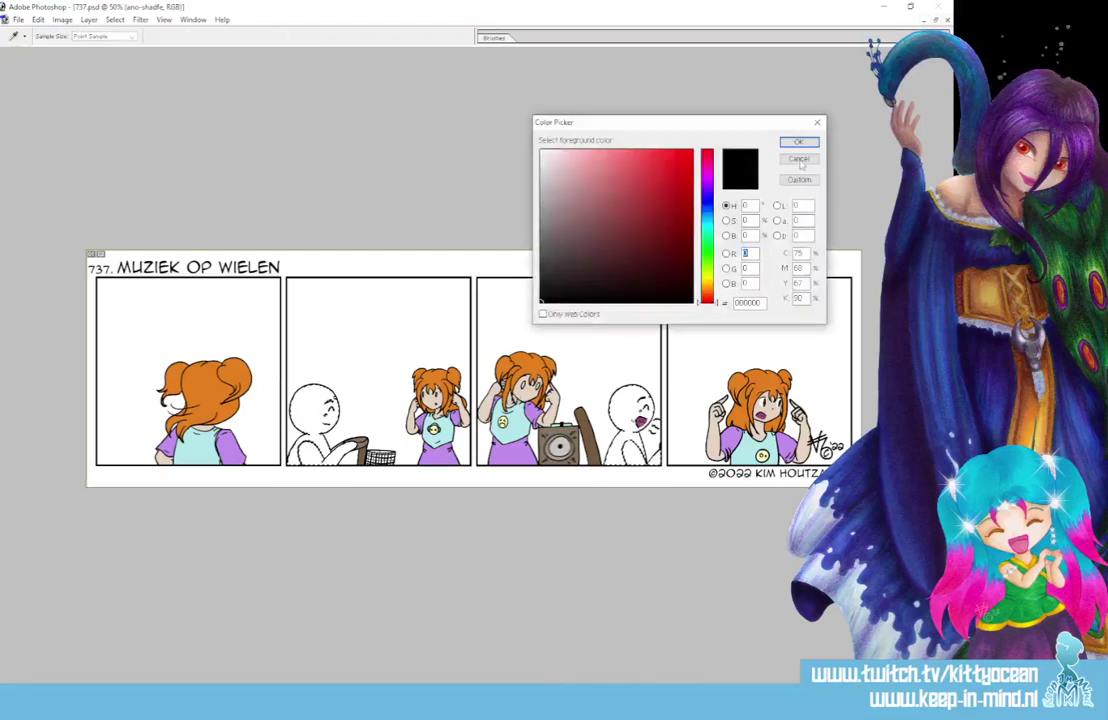
{"action": "left_click", "coordinate": [799, 143]}
Set up a soft round 127 px brush with Shape Dynamics turned off
{"action": "key", "text": "w"}
{"action": "key", "text": "F5"}
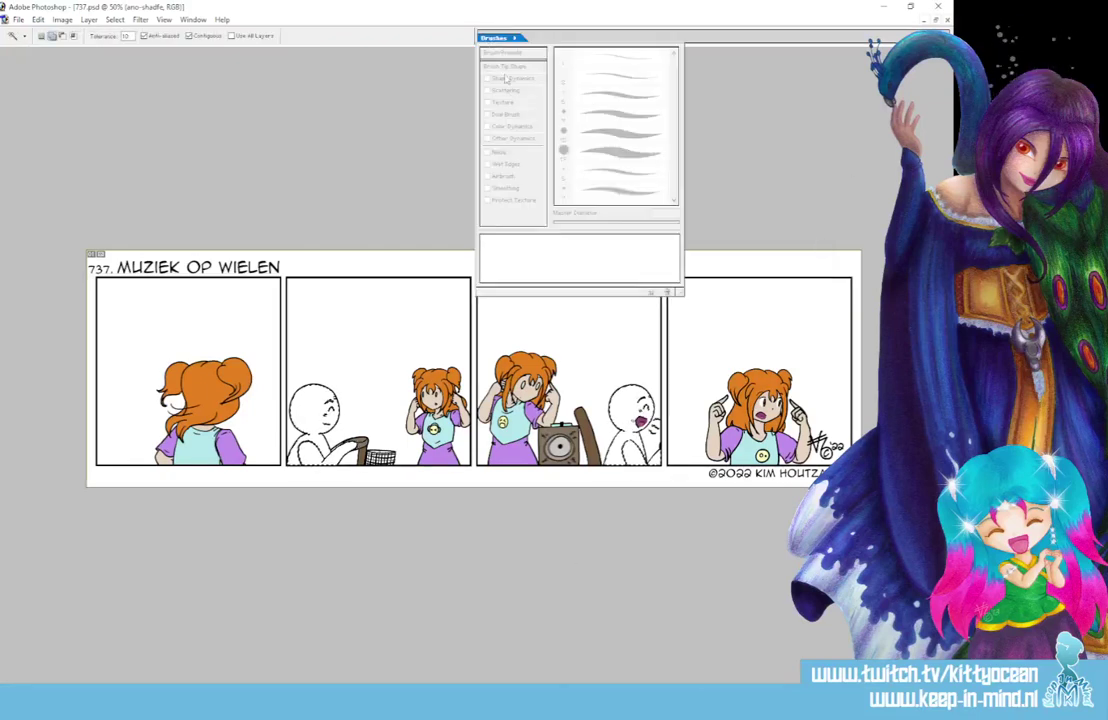
{"action": "key", "text": "b"}
{"action": "key", "text": "F5"}
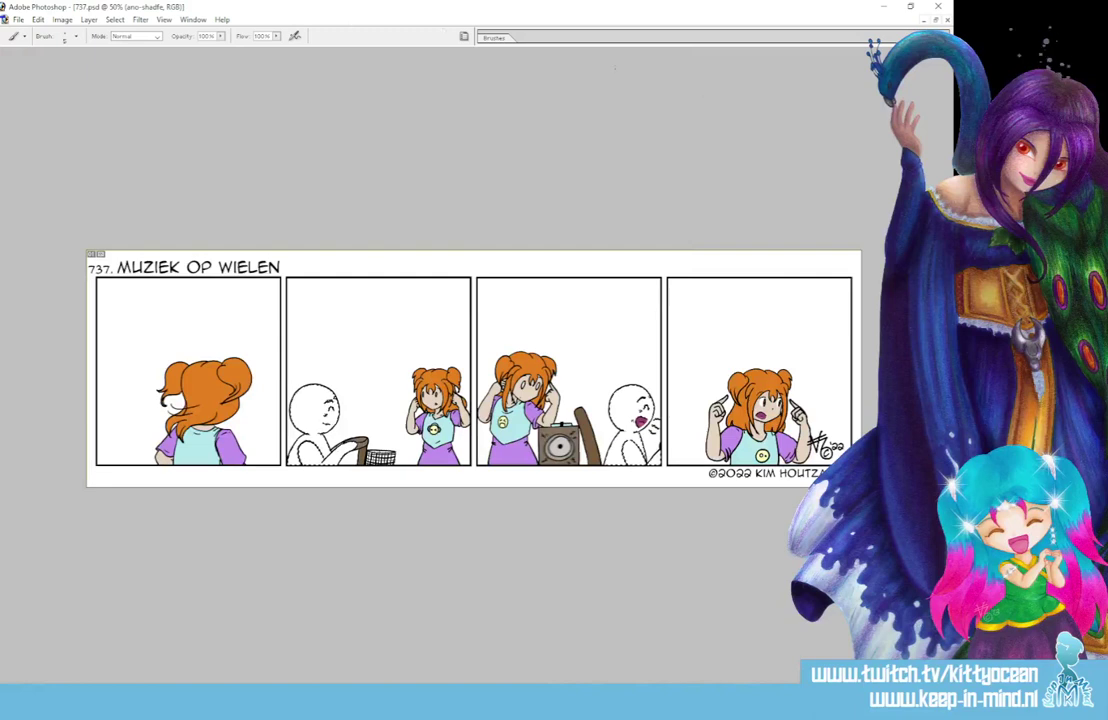
{"action": "left_click", "coordinate": [494, 37]}
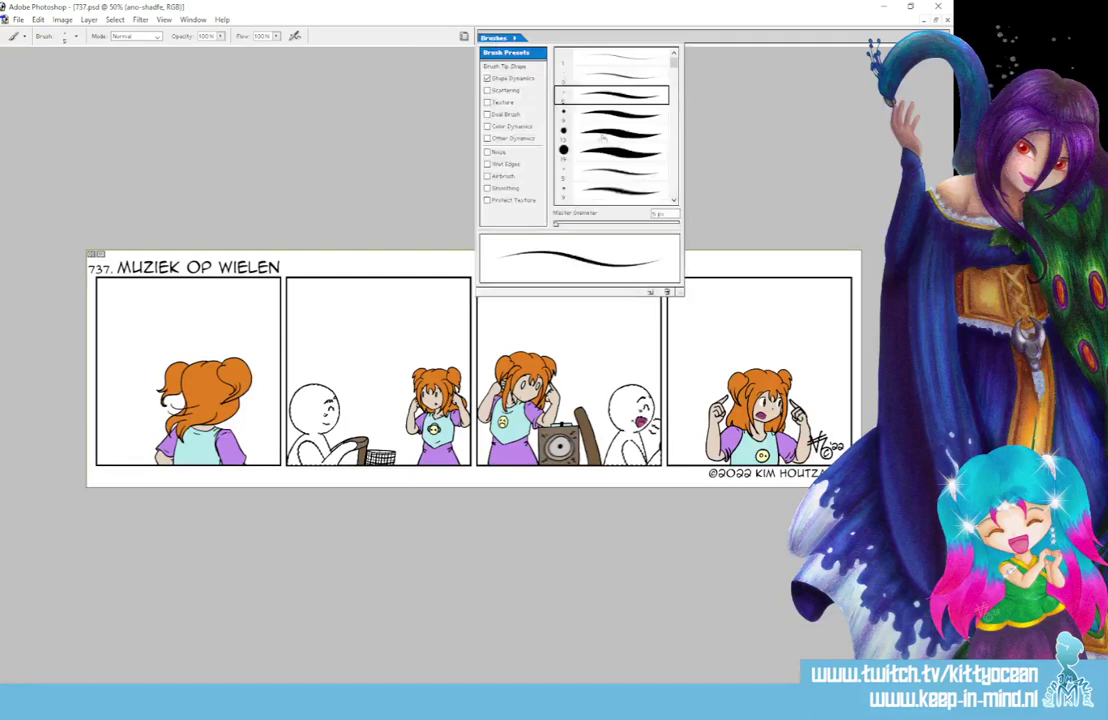
{"action": "left_click", "coordinate": [587, 224]}
{"action": "left_click", "coordinate": [487, 78]}
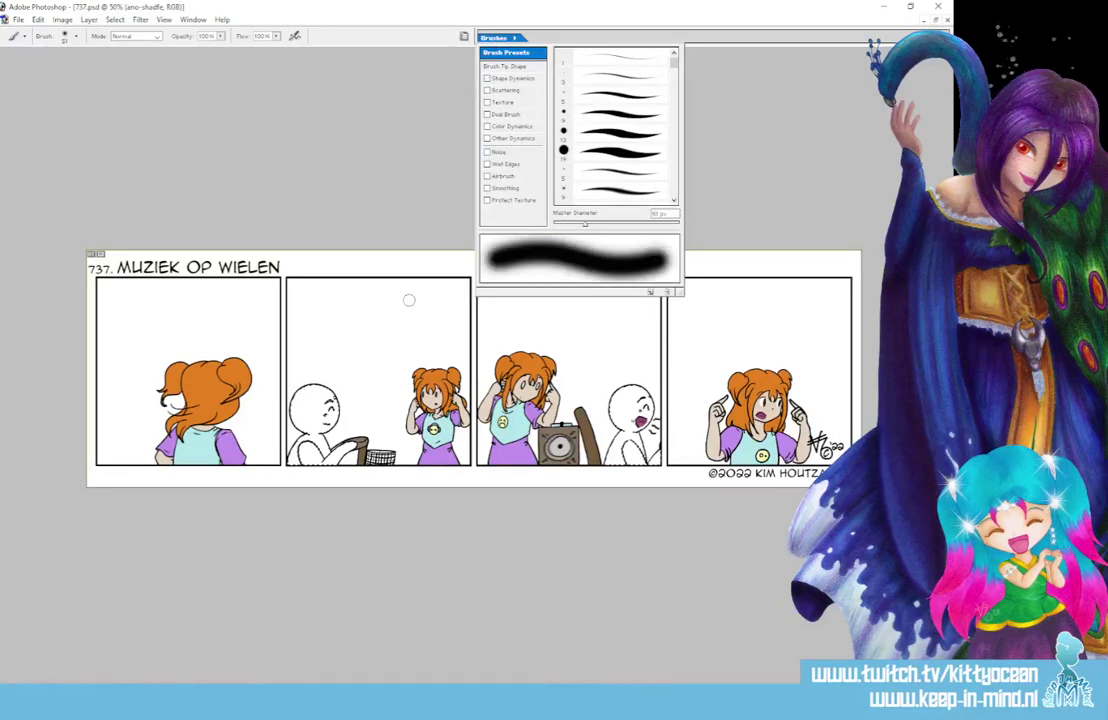
{"action": "left_click", "coordinate": [626, 224]}
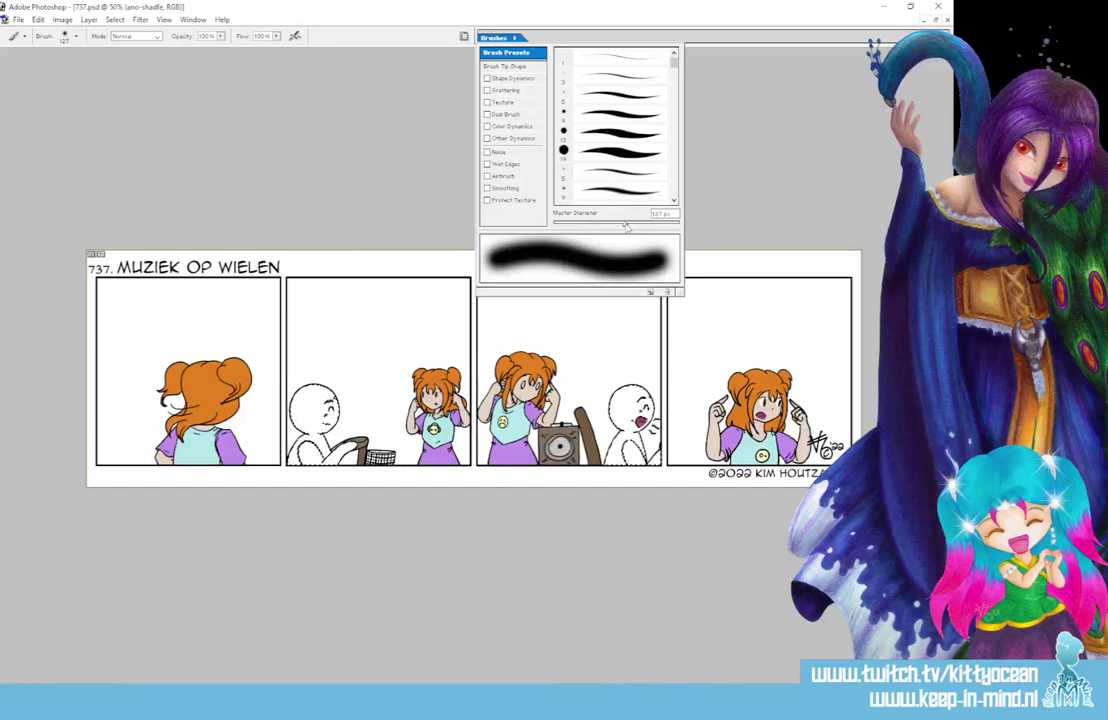
Paint black shading along the left side of both white figures, deselect them, and lower the shading layer's opacity to a faint gray
{"action": "key", "text": "Return"}
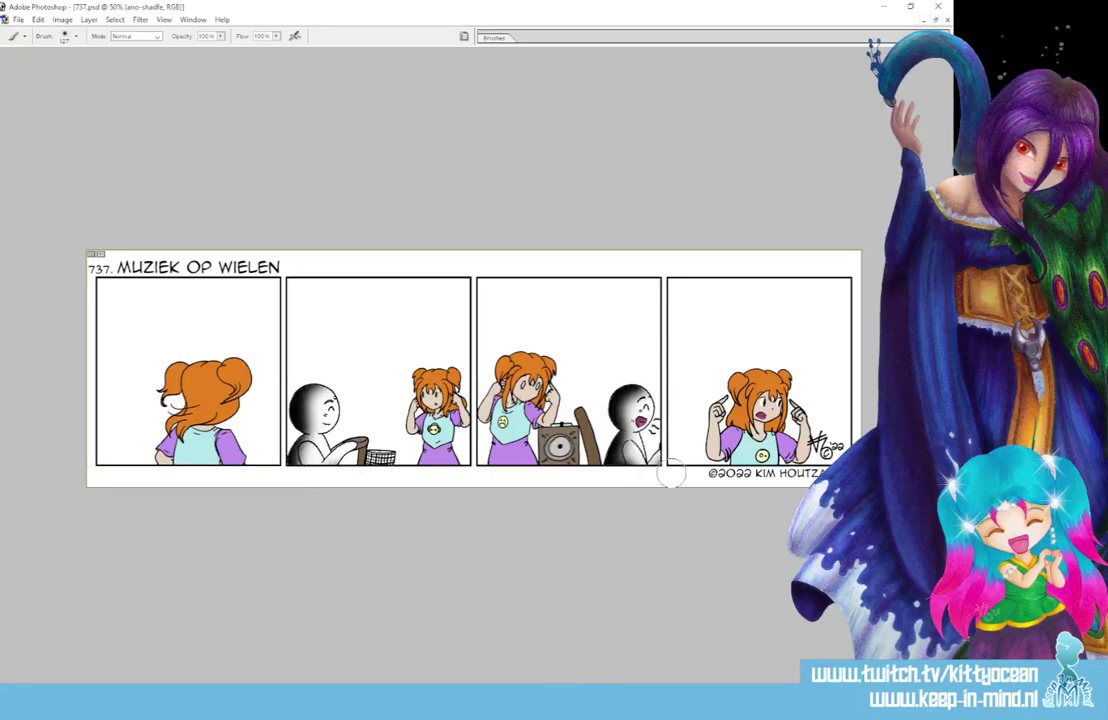
{"action": "key", "text": "ctrl+d"}
{"action": "key", "text": "Return"}
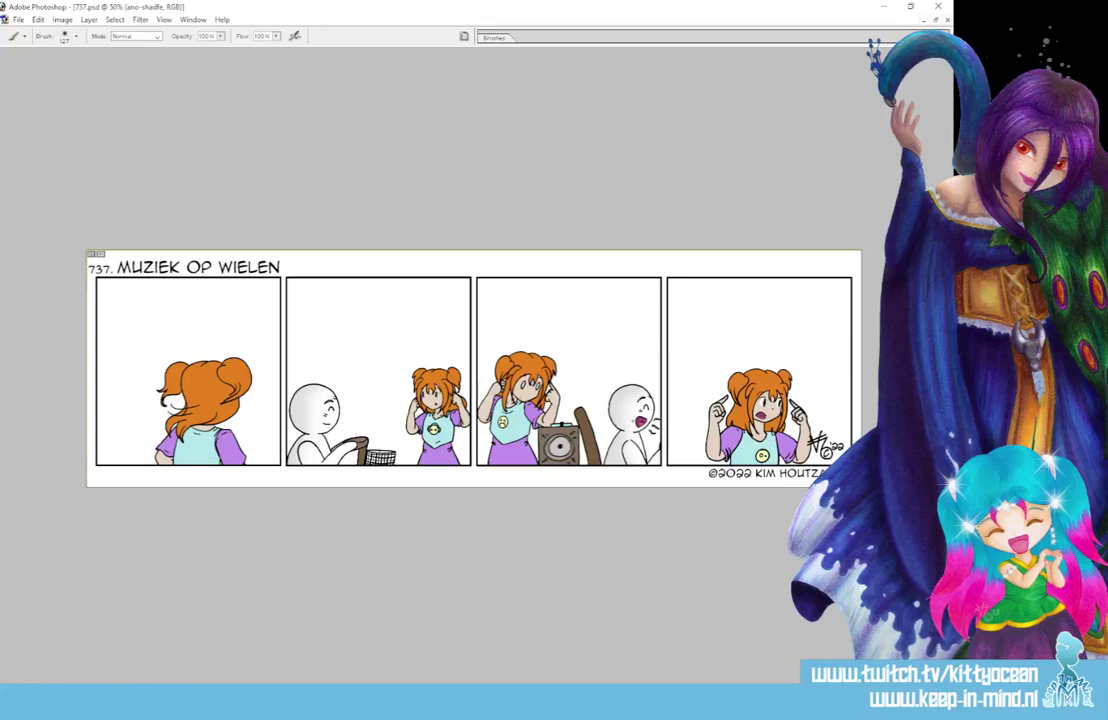
Add a layer named bg and fill the selected empty backgrounds of all four panels with black
{"action": "key", "text": "ctrl+shift+alt+n"}
{"action": "key", "text": "alt+comma"}
{"action": "key", "text": "w"}
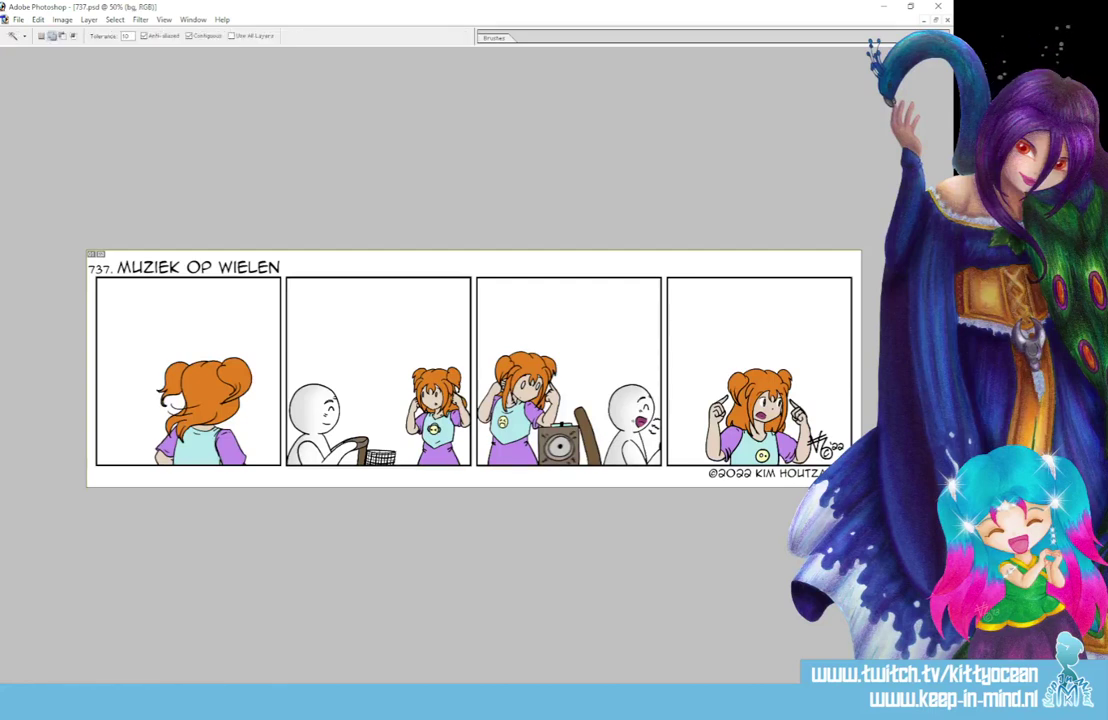
{"action": "key", "text": "alt+period"}
{"action": "left_click", "coordinate": [694, 376]}
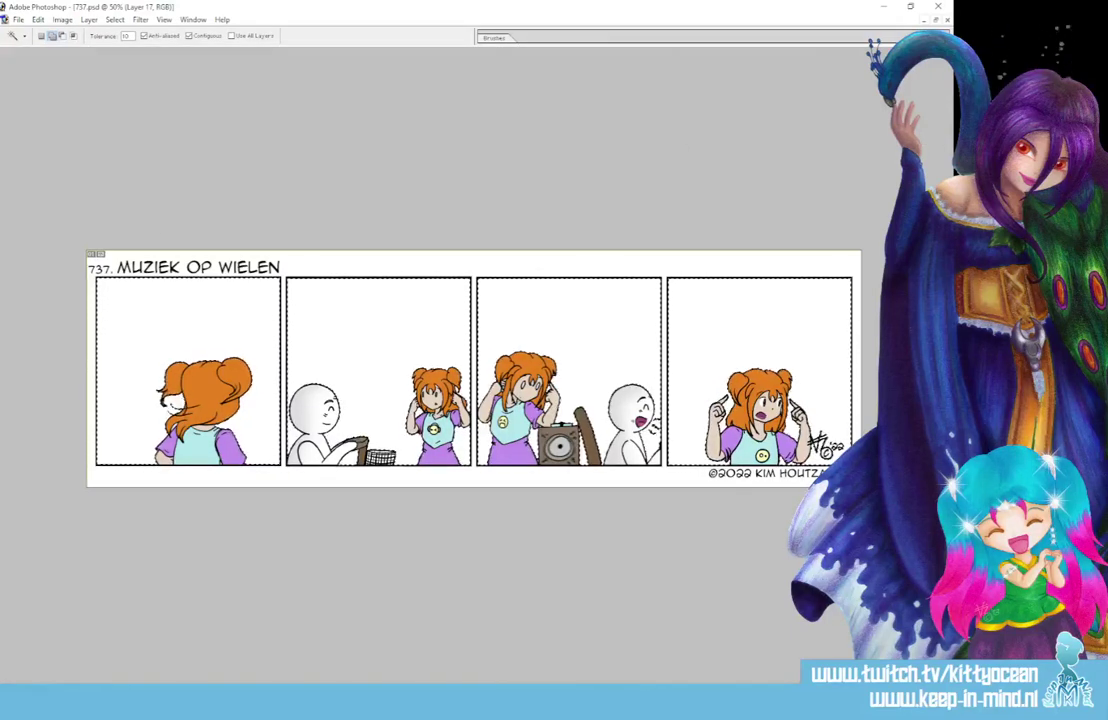
{"action": "key", "text": "g"}
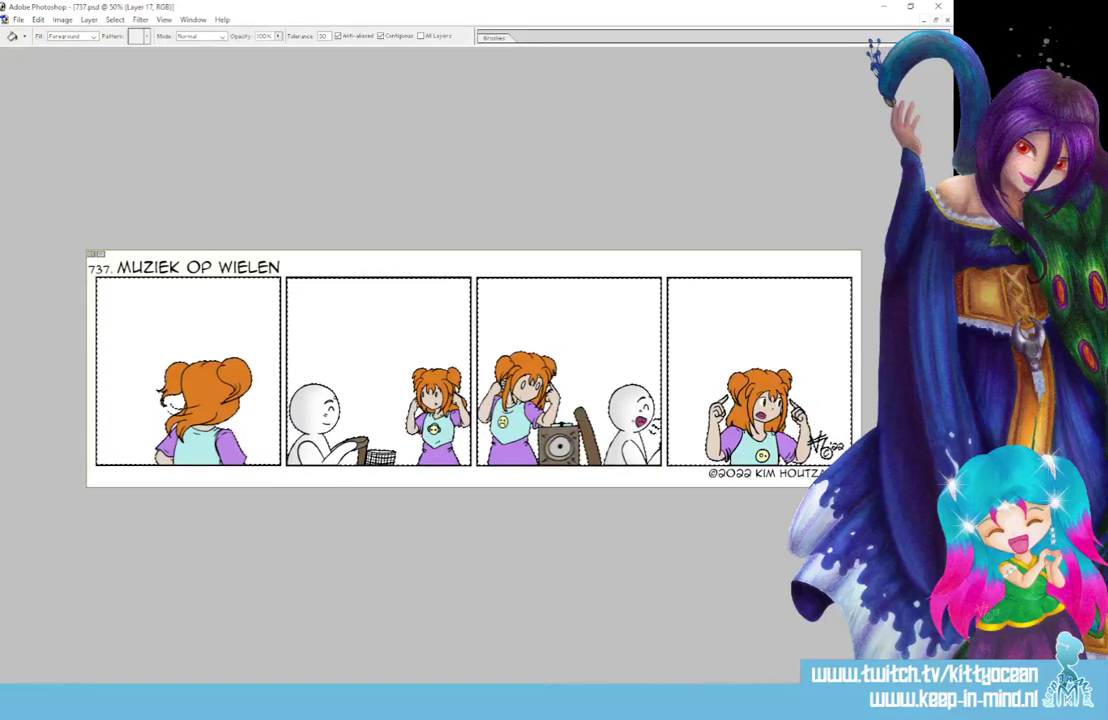
{"action": "left_click", "coordinate": [895, 480]}
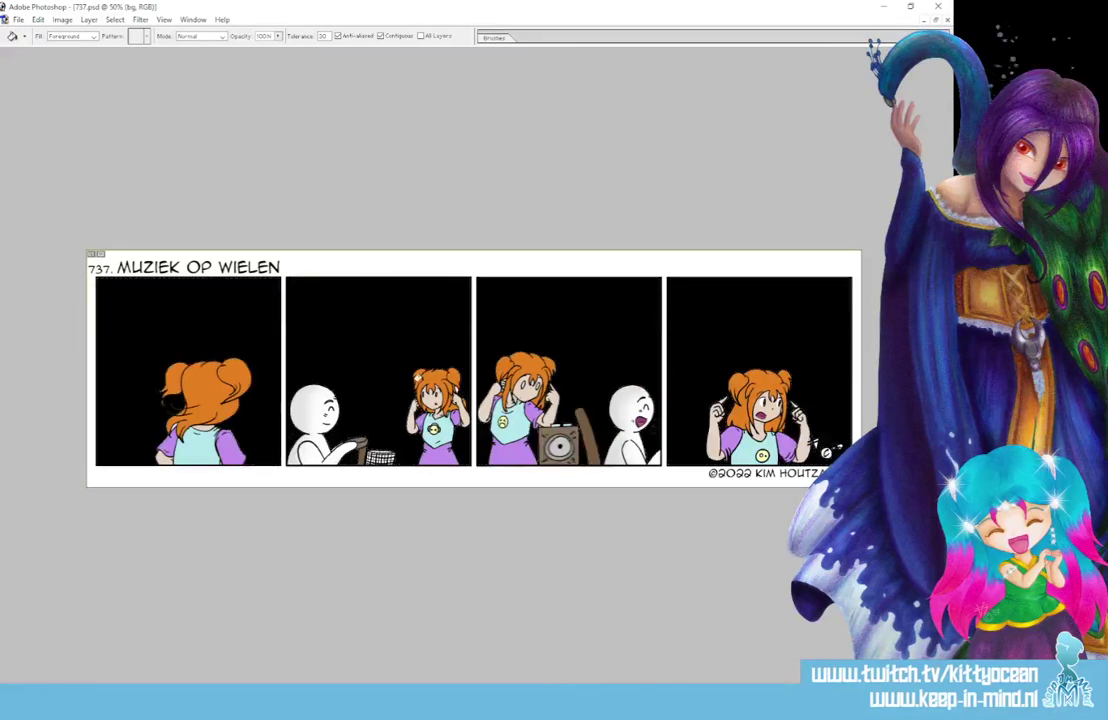
Apply a Gradient Overlay to the bg layer, fading from light blue at the top of the panels to white below
{"action": "key", "text": "ctrl+plus"}
{"action": "key", "text": "ctrl+plus"}
{"action": "key", "text": "ctrl+plus"}
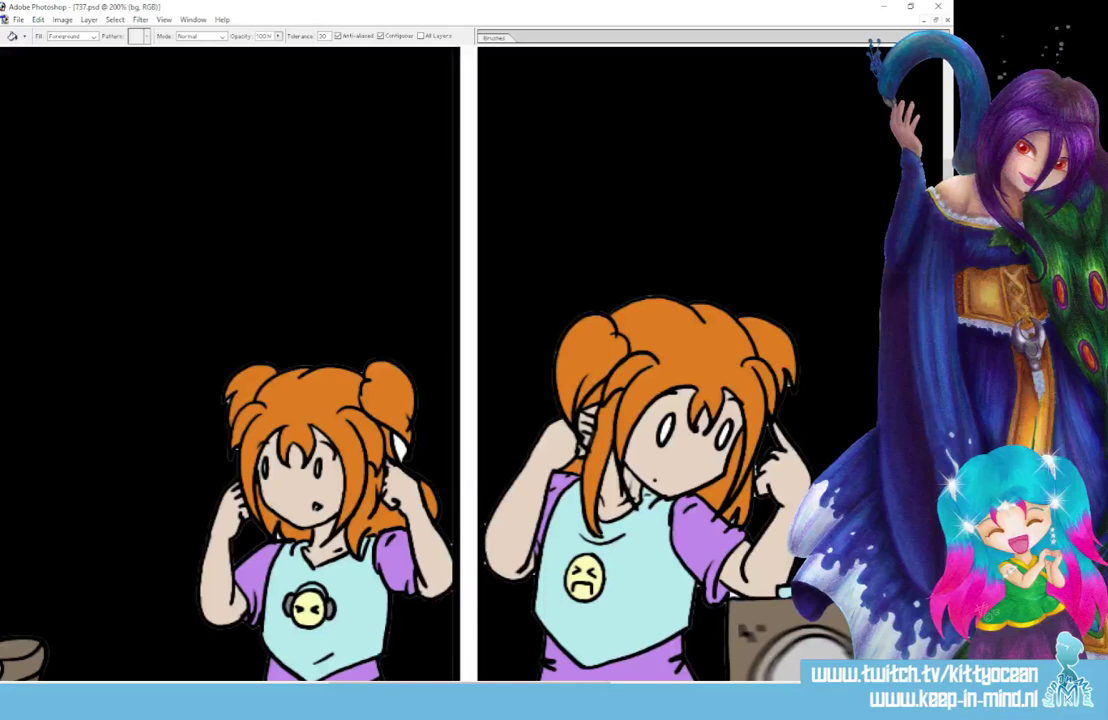
{"action": "key", "text": "h"}
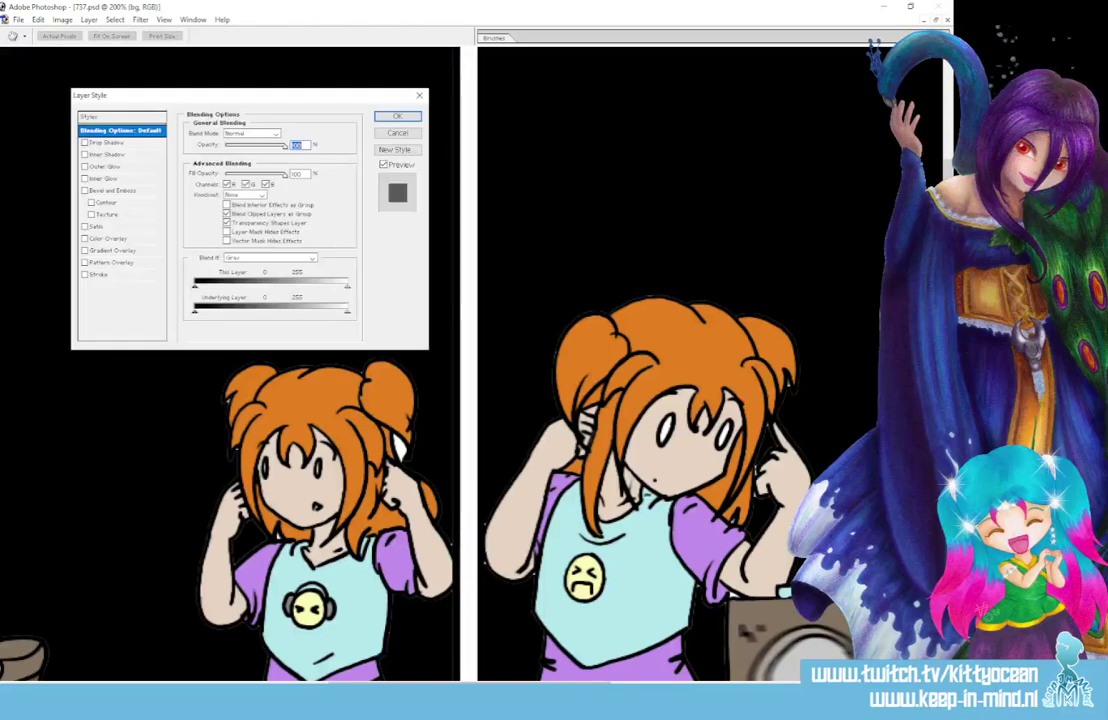
{"action": "left_click", "coordinate": [112, 250]}
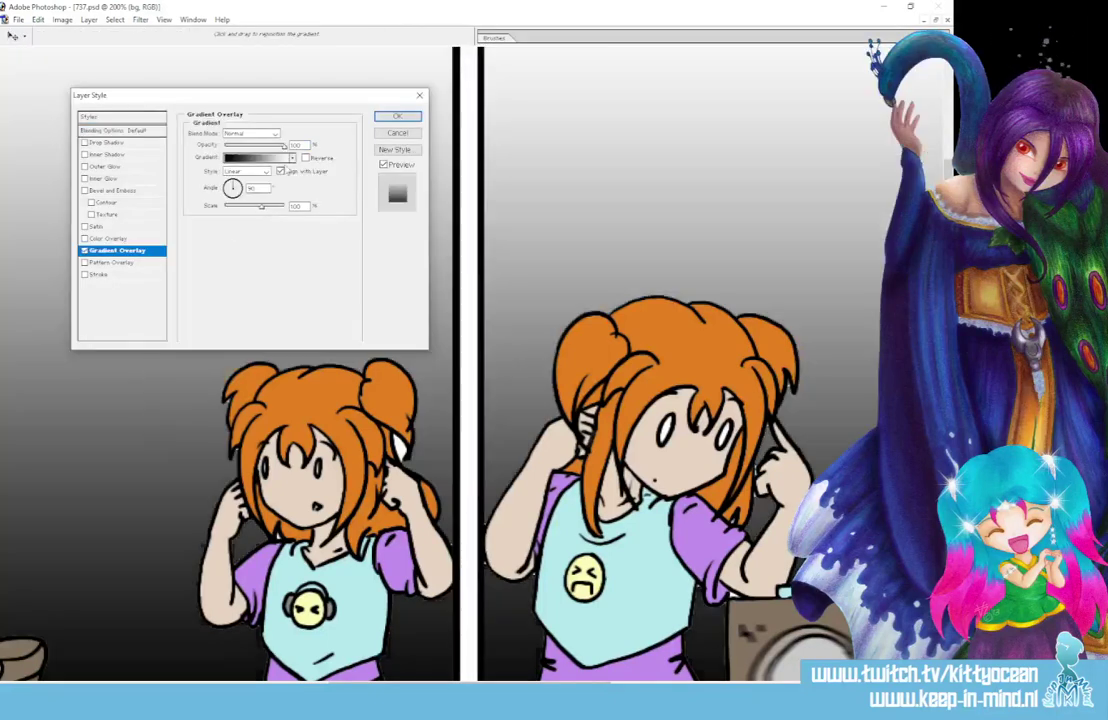
{"action": "left_click", "coordinate": [292, 158]}
{"action": "left_click", "coordinate": [245, 276]}
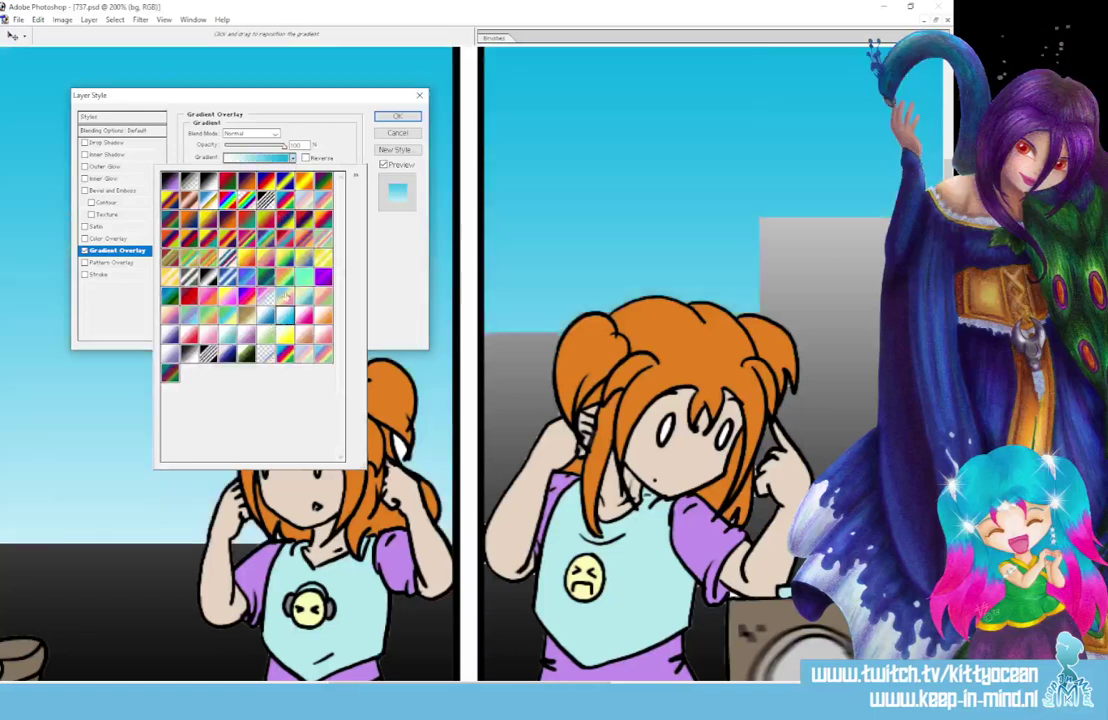
{"action": "left_click", "coordinate": [388, 122]}
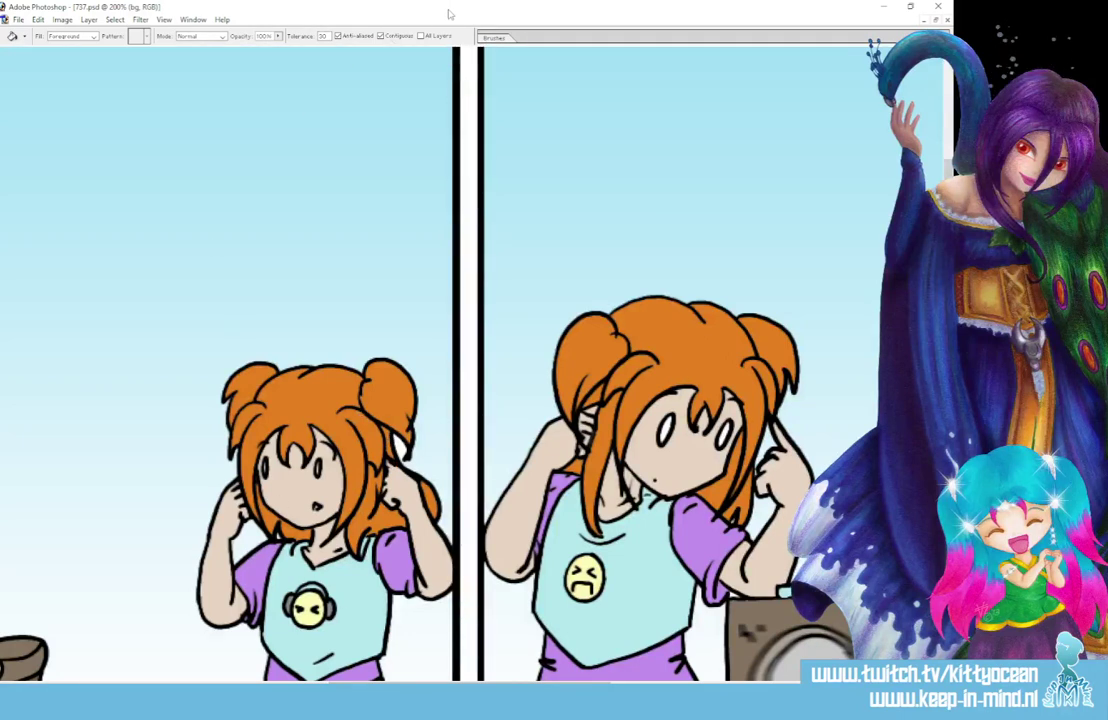
Choose the hard round 9 px brush and paint over the white gap below the girl's pigtail in the second panel
{"action": "key", "text": "b"}
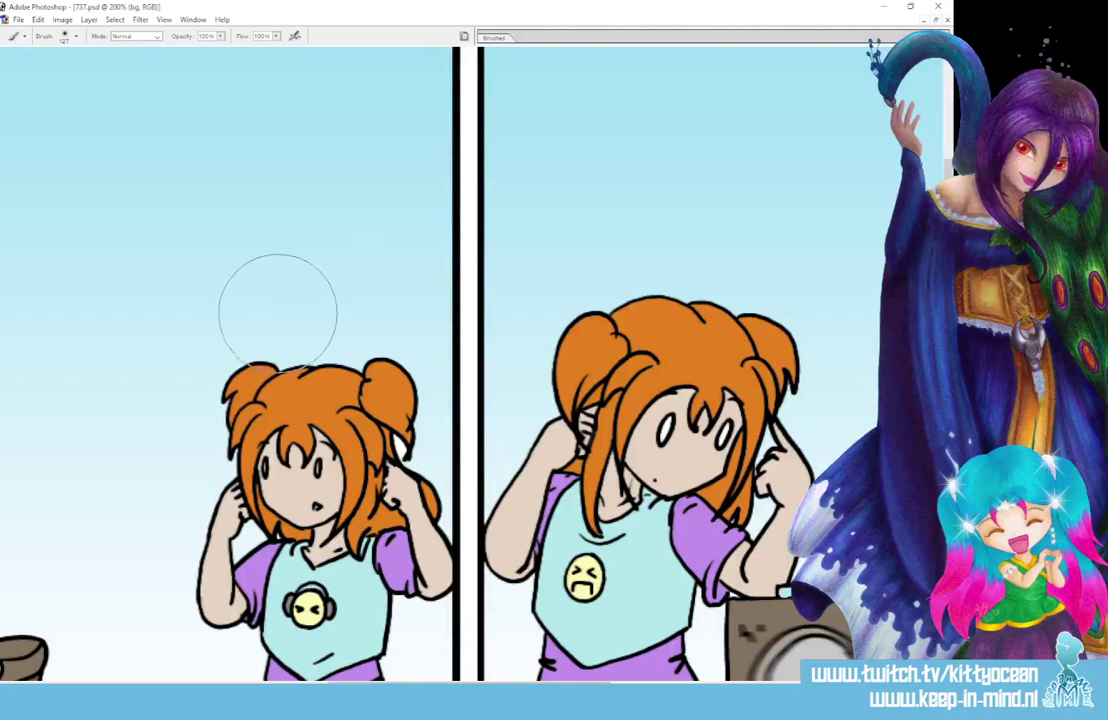
{"action": "left_click", "coordinate": [494, 38]}
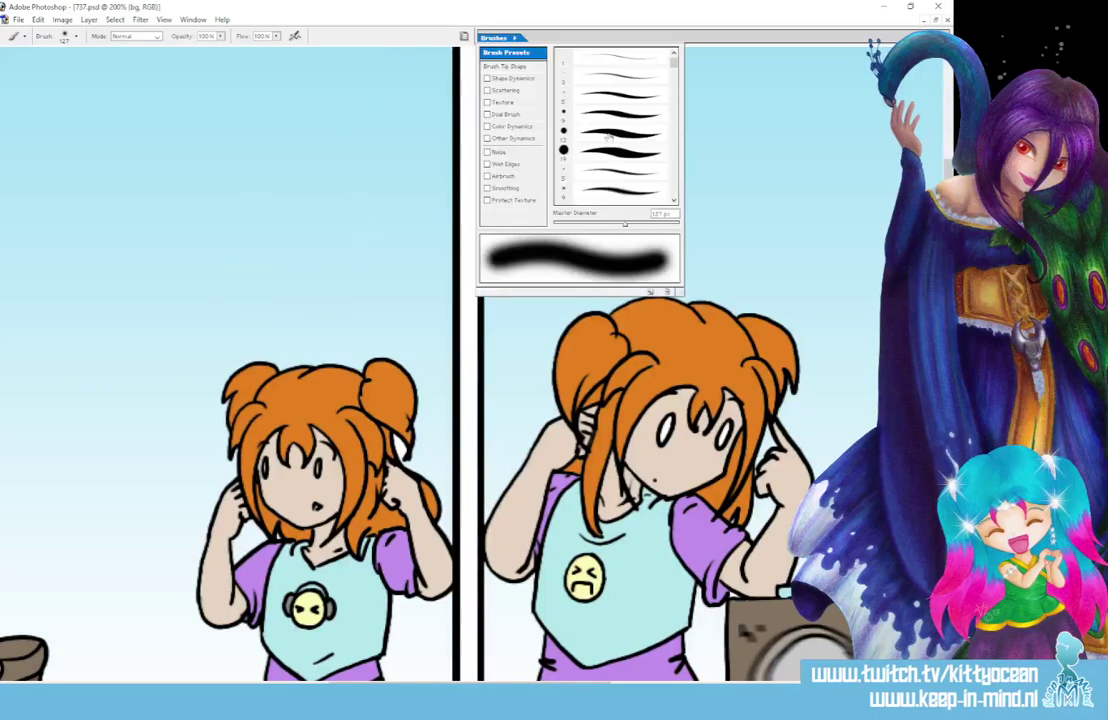
{"action": "left_click", "coordinate": [600, 126]}
{"action": "left_click", "coordinate": [597, 116]}
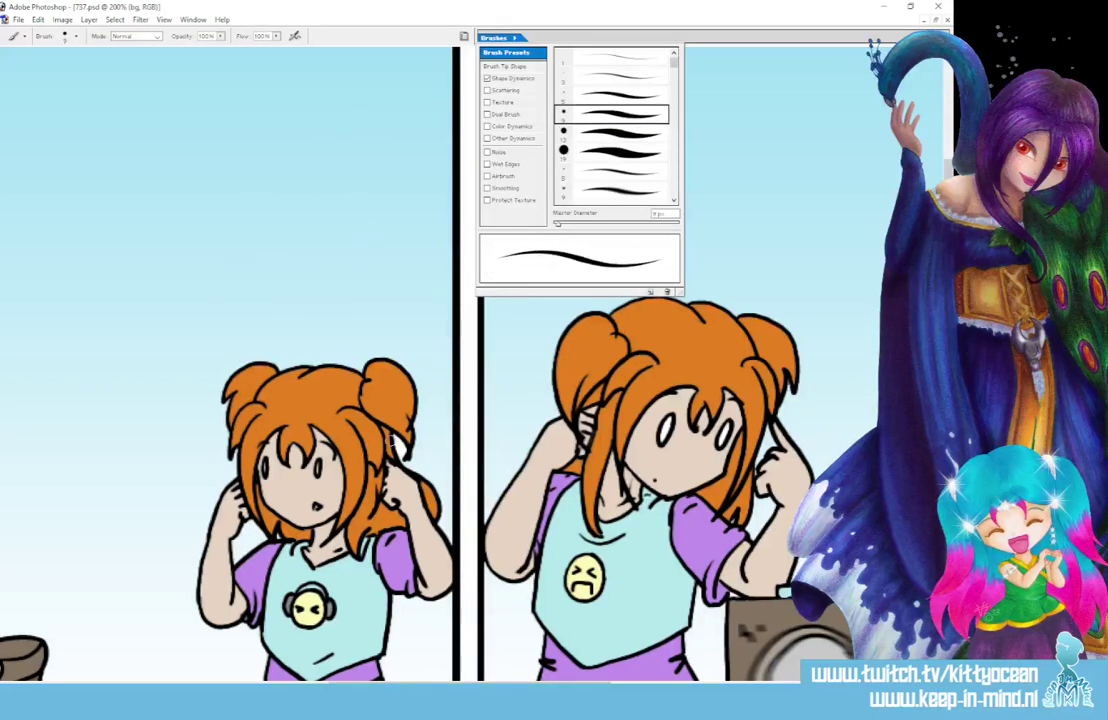
{"action": "left_click", "coordinate": [342, 383]}
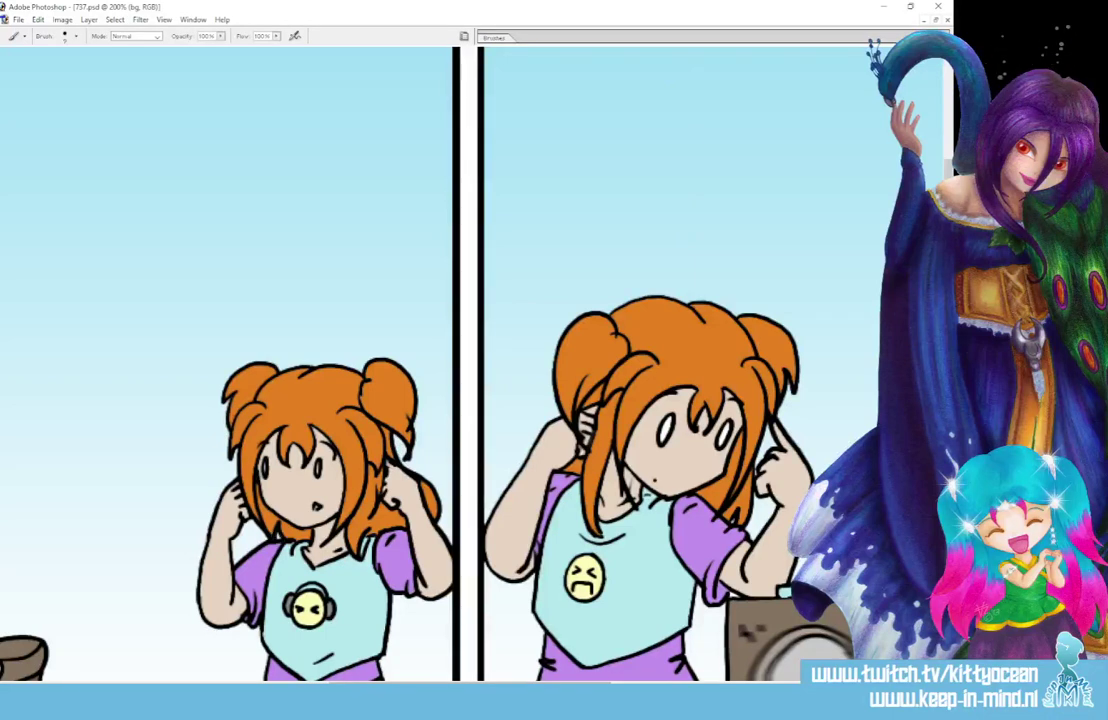
Inspect all four panels up close for remaining unfilled gaps in the background and the characters
{"action": "scroll", "coordinate": [248, 466], "scroll_direction": "right", "scroll_amount": 10}
{"action": "scroll", "coordinate": [440, 360], "scroll_direction": "right", "scroll_amount": 7}
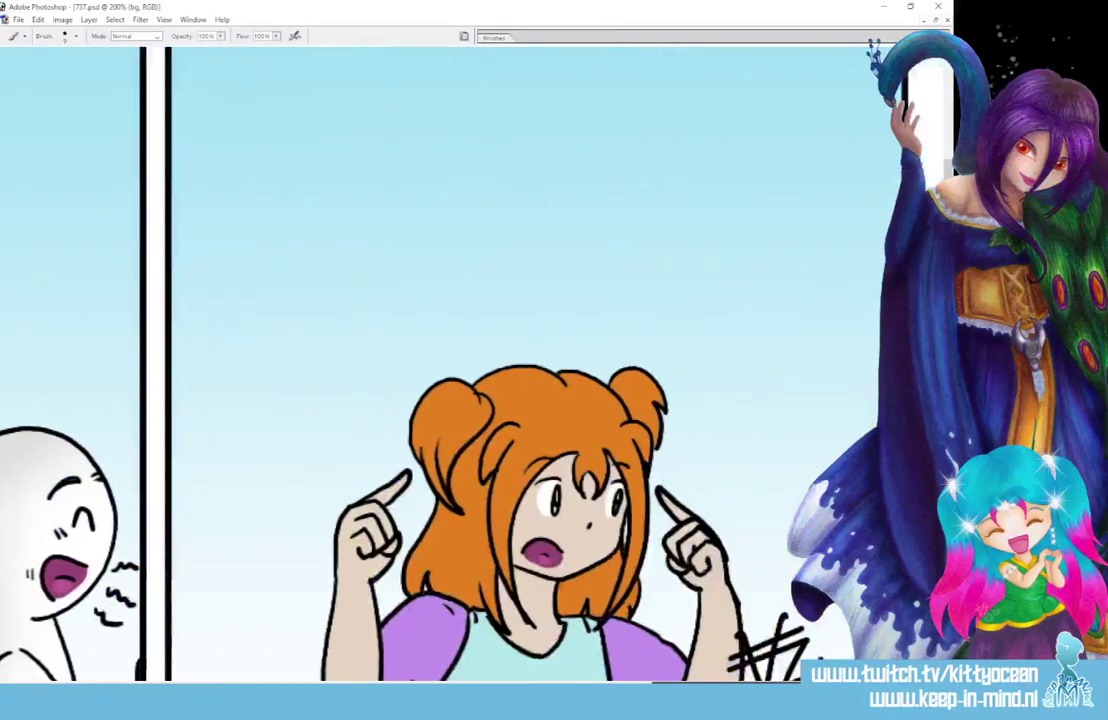
{"action": "scroll", "coordinate": [440, 360], "scroll_direction": "down", "scroll_amount": 3}
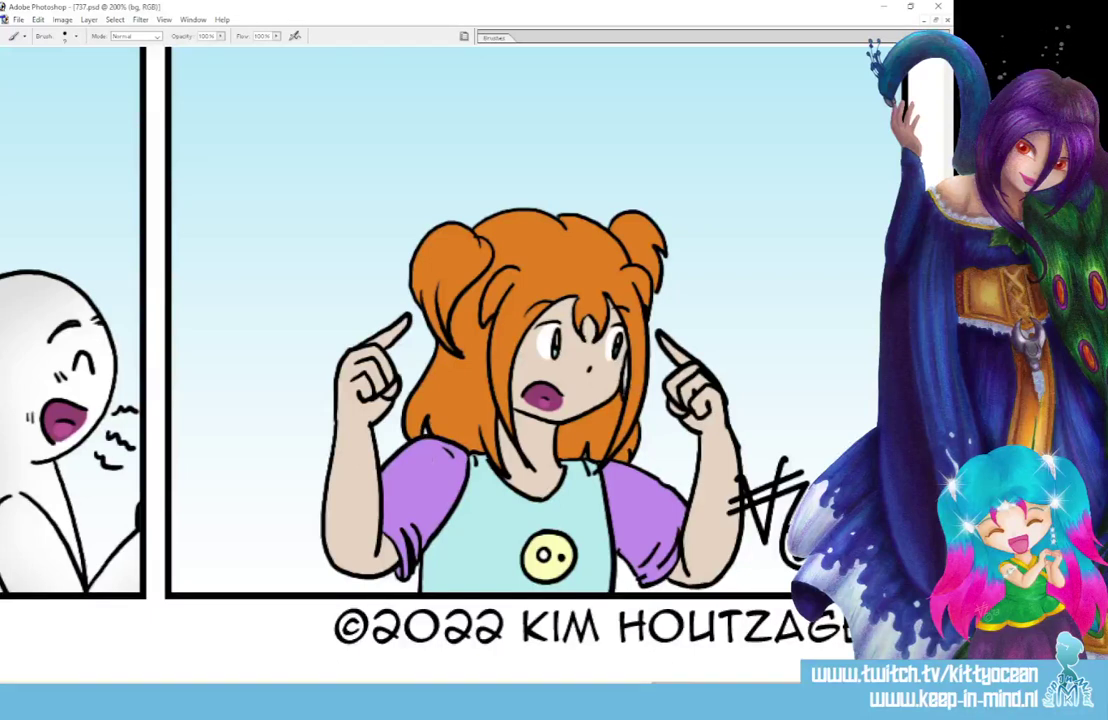
{"action": "mouse_move", "coordinate": [755, 700]}
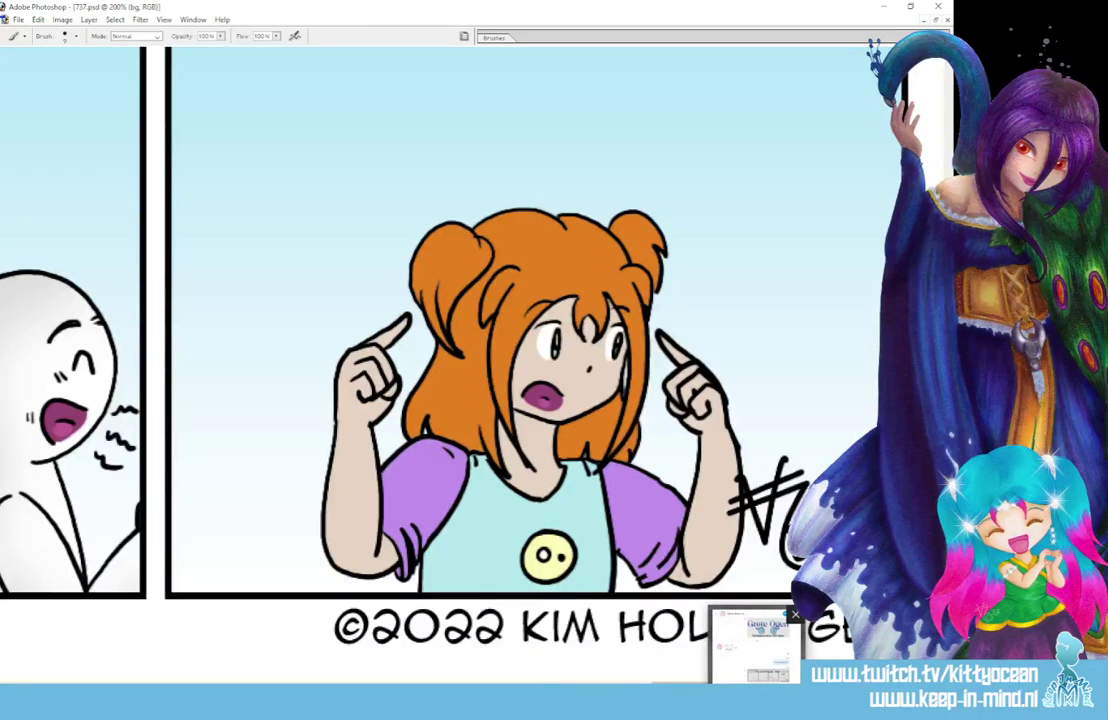
{"action": "mouse_move", "coordinate": [585, 700]}
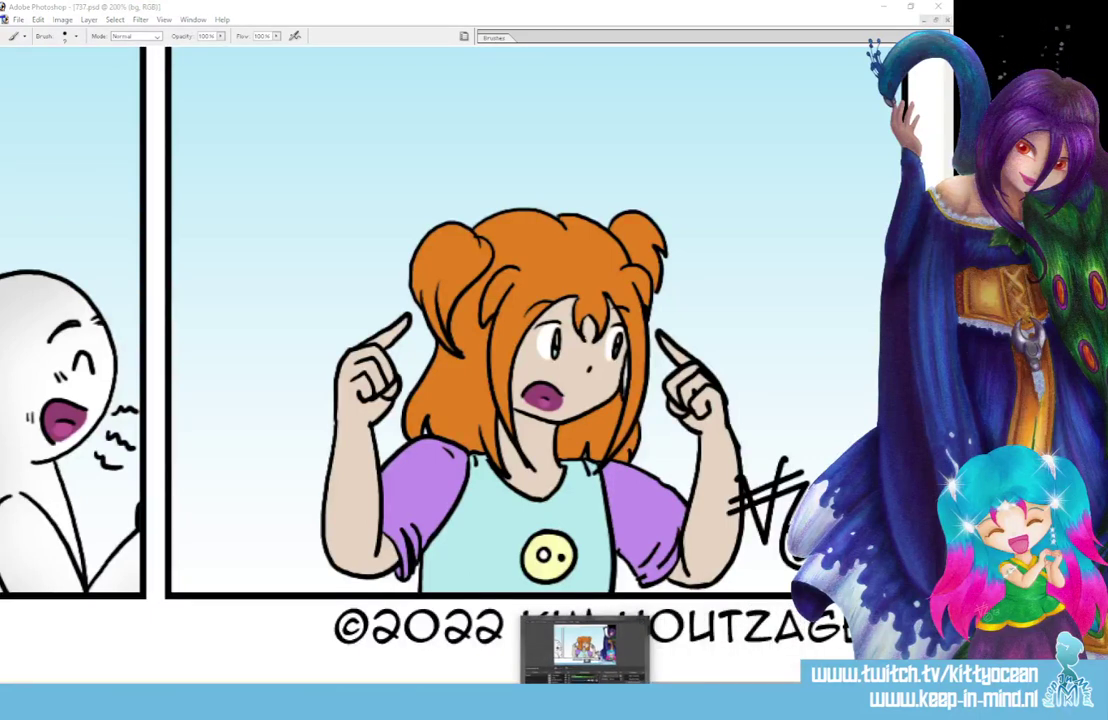
{"action": "scroll", "coordinate": [493, 680], "scroll_direction": "left", "scroll_amount": 10}
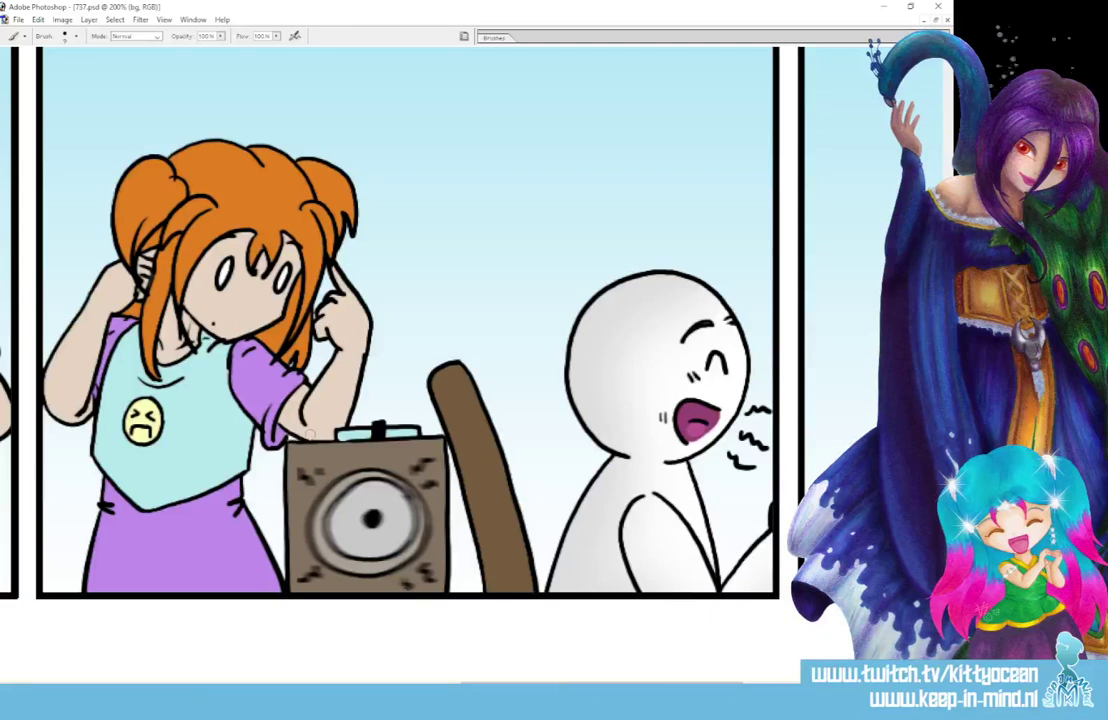
{"action": "scroll", "coordinate": [269, 376], "scroll_direction": "left", "scroll_amount": 6}
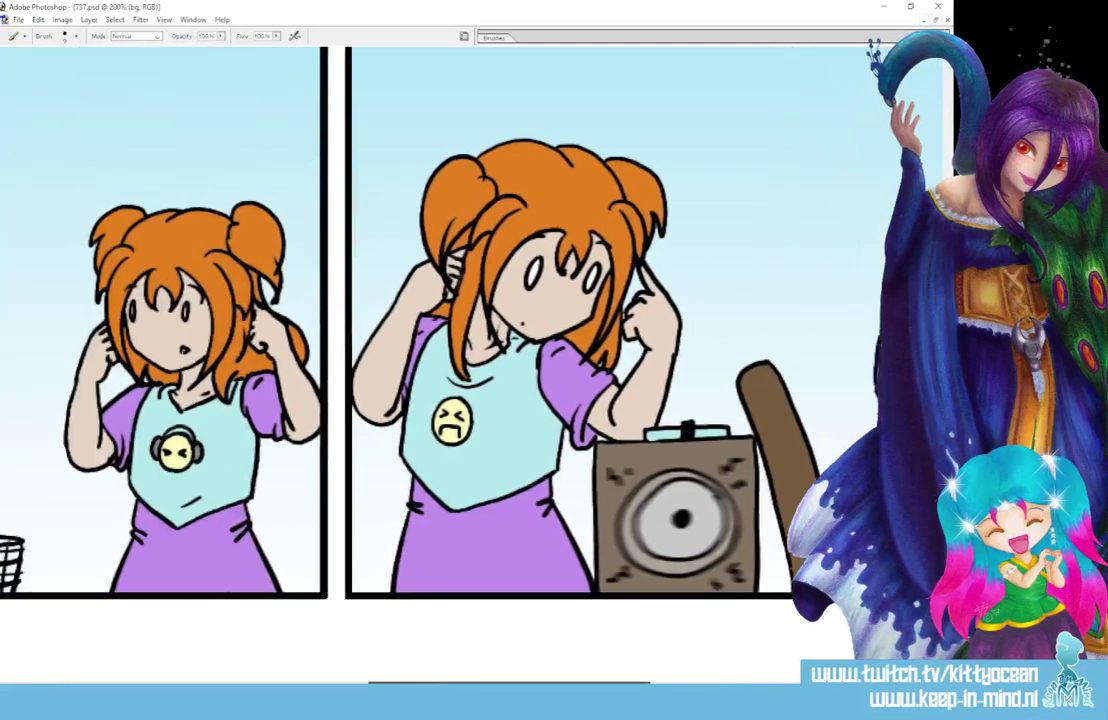
{"action": "scroll", "coordinate": [354, 318], "scroll_direction": "left", "scroll_amount": 6}
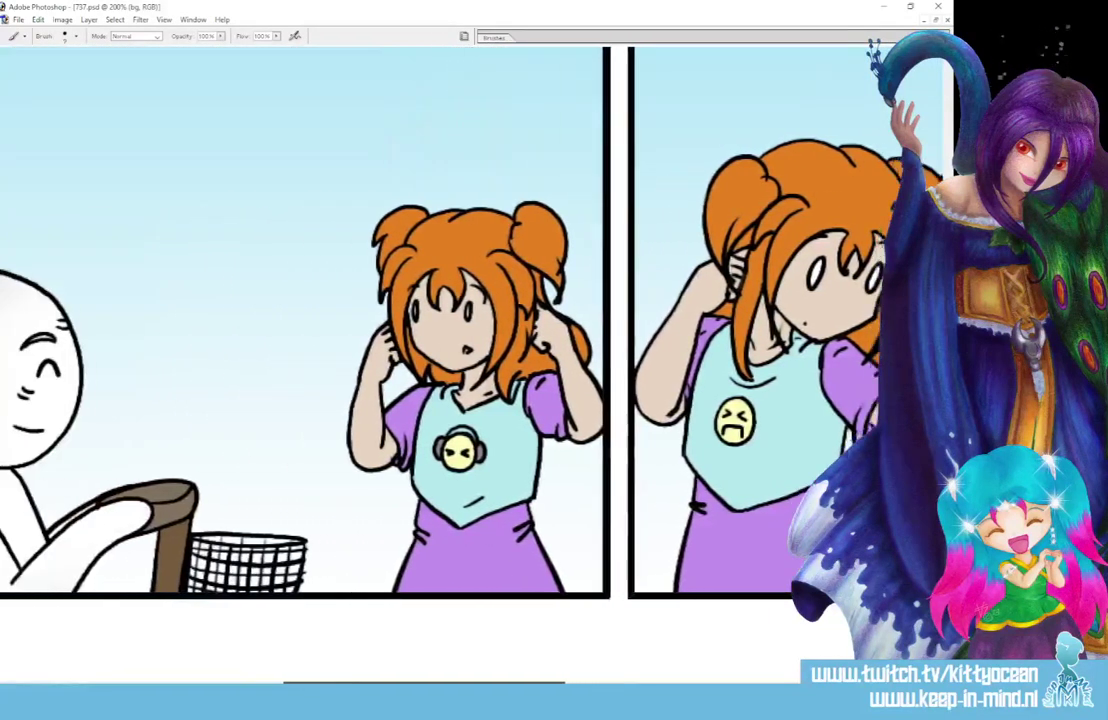
{"action": "scroll", "coordinate": [291, 614], "scroll_direction": "right", "scroll_amount": 10}
{"action": "scroll", "coordinate": [291, 614], "scroll_direction": "left", "scroll_amount": 10}
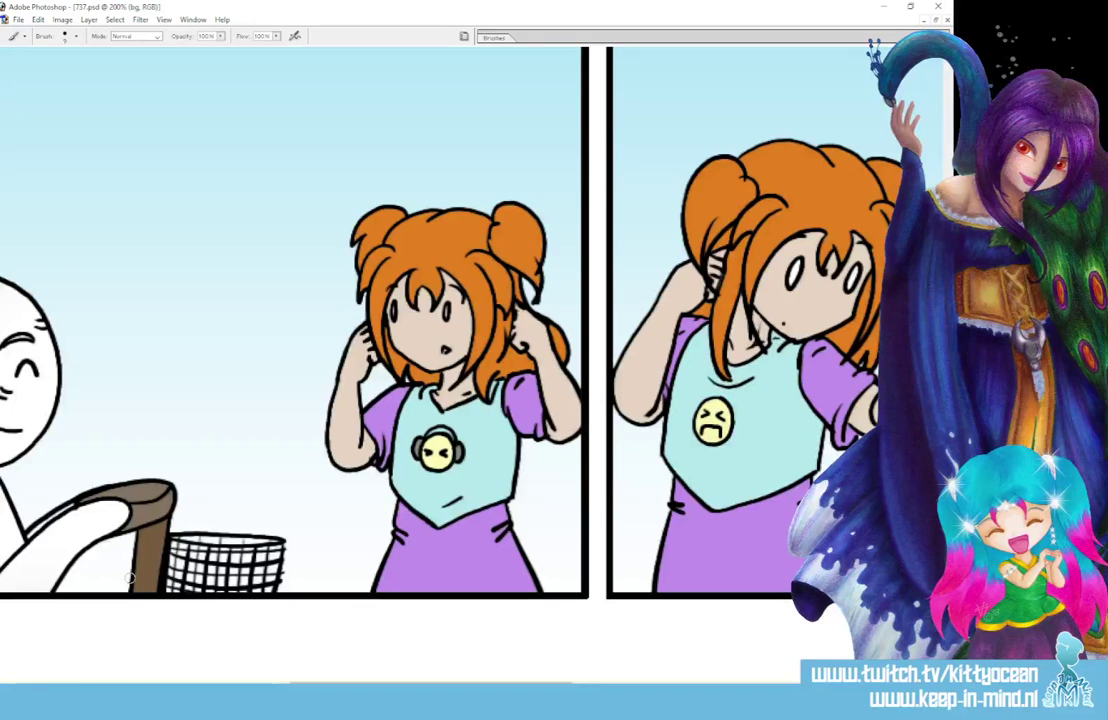
{"action": "scroll", "coordinate": [128, 578], "scroll_direction": "left", "scroll_amount": 5}
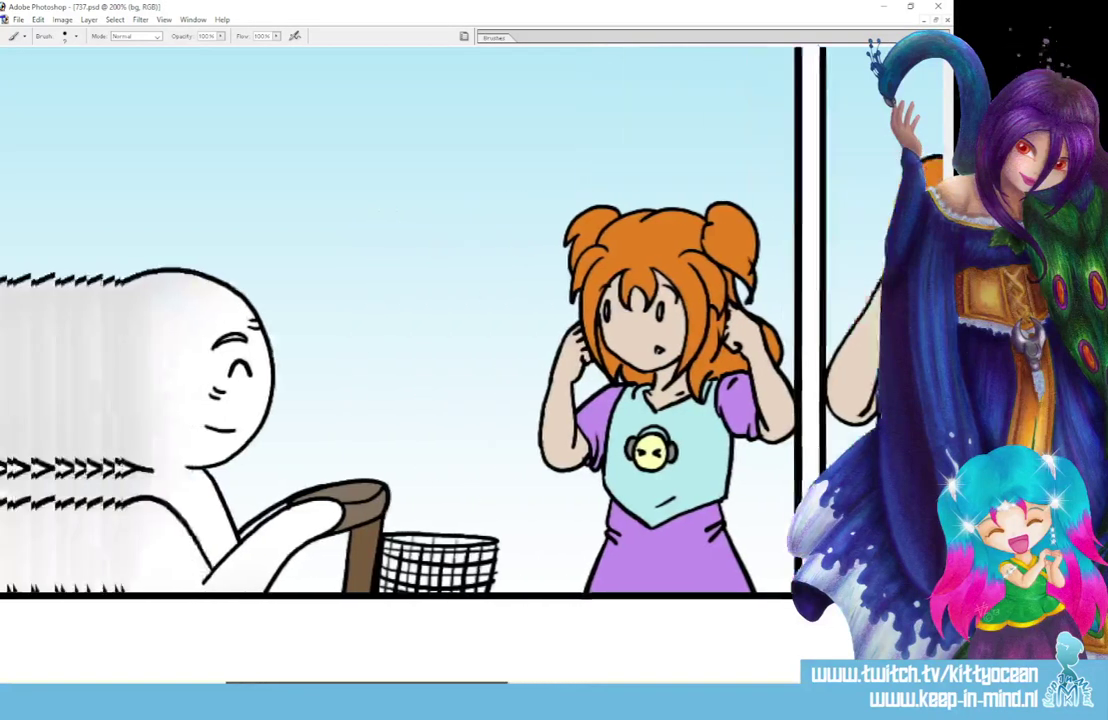
{"action": "scroll", "coordinate": [236, 672], "scroll_direction": "left", "scroll_amount": 2}
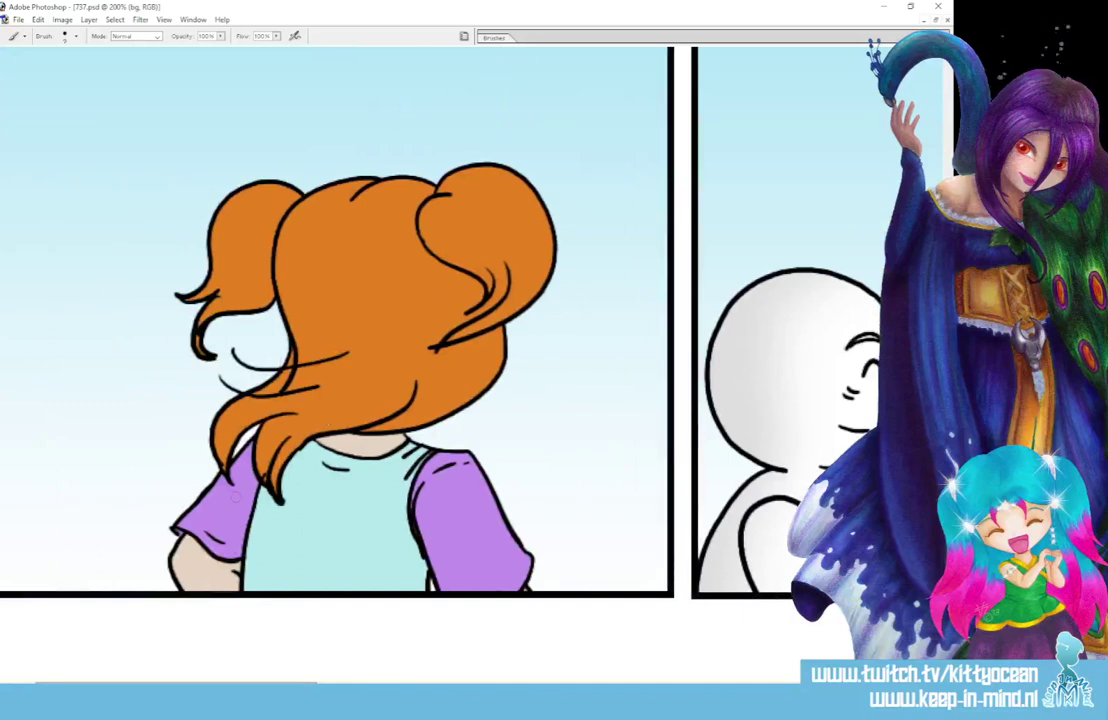
{"action": "scroll", "coordinate": [236, 672], "scroll_direction": "left", "scroll_amount": 1}
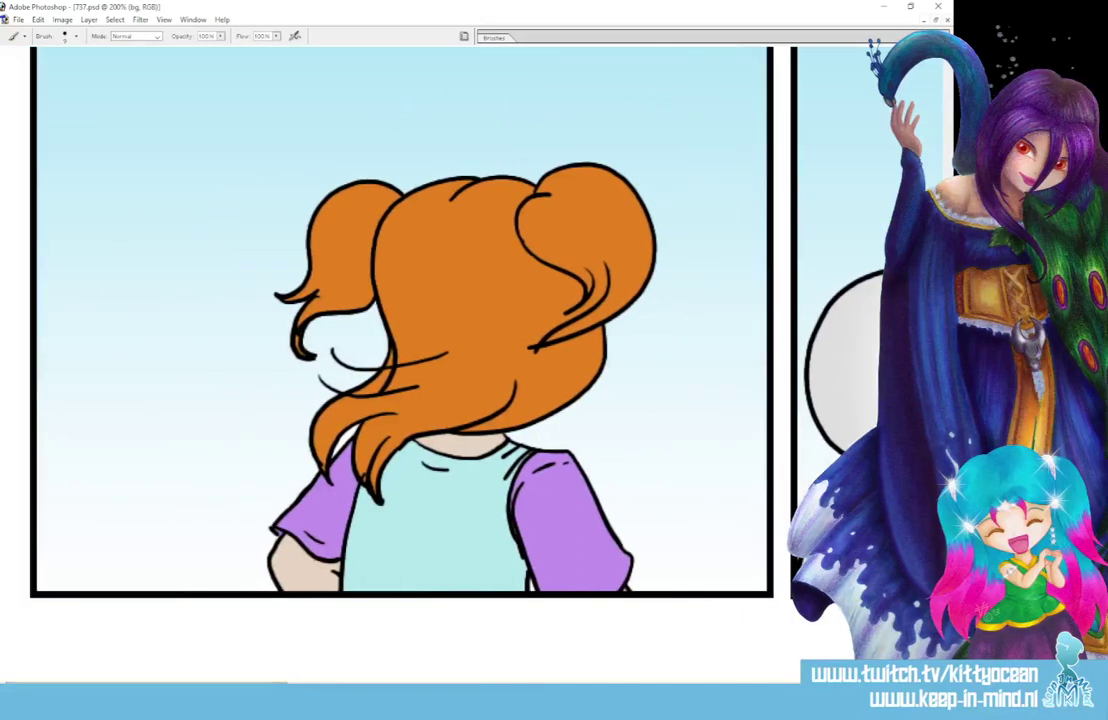
Duplicate Layer 17 within 737.psd, keeping the suggested name Layer 17 copy
{"action": "key", "text": "ctrl+minus"}
{"action": "key", "text": "ctrl+minus"}
{"action": "key", "text": "ctrl+minus"}
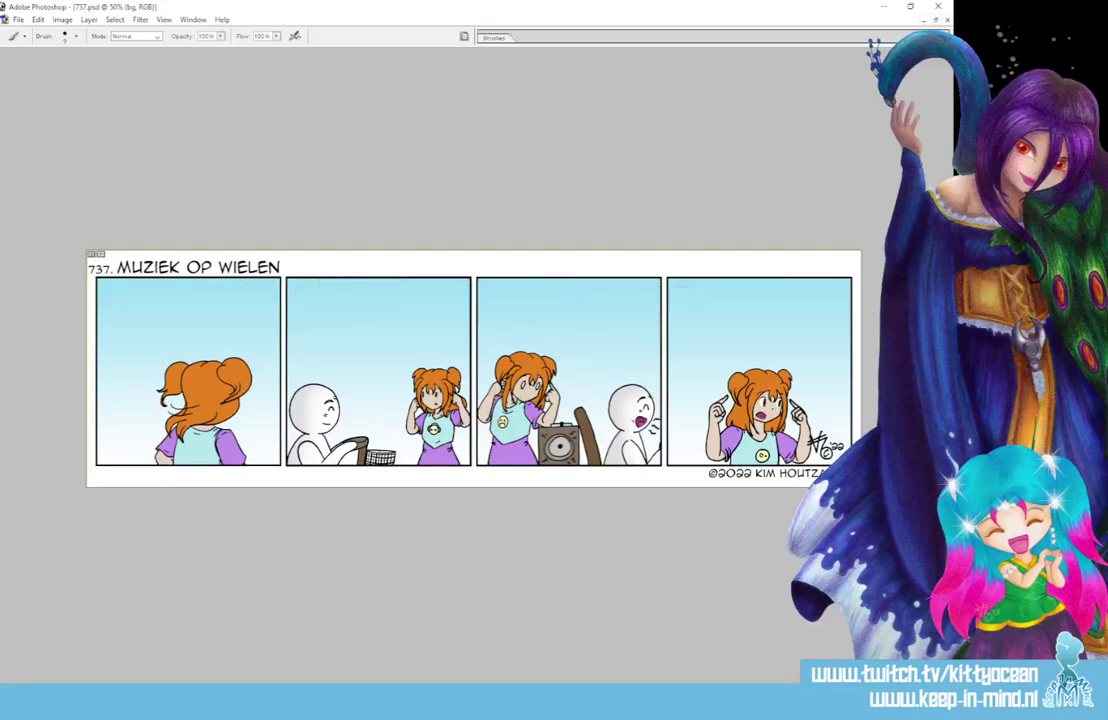
{"action": "key", "text": "alt+bracketright"}
{"action": "key", "text": "alt+bracketright"}
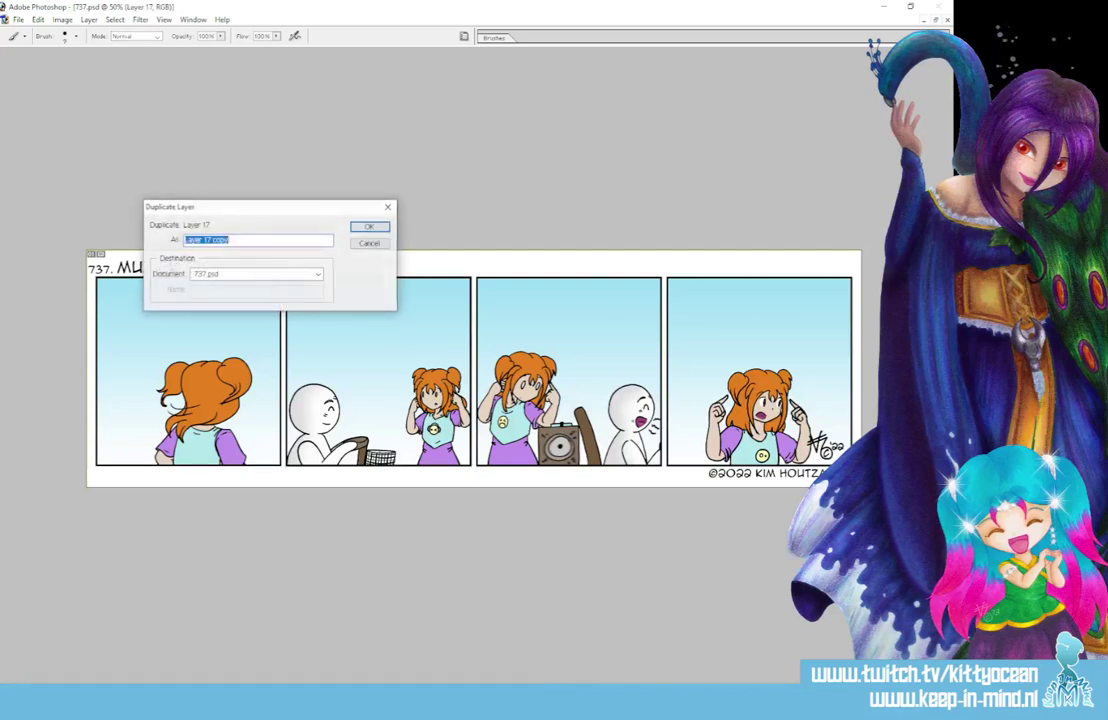
{"action": "left_click", "coordinate": [375, 229]}
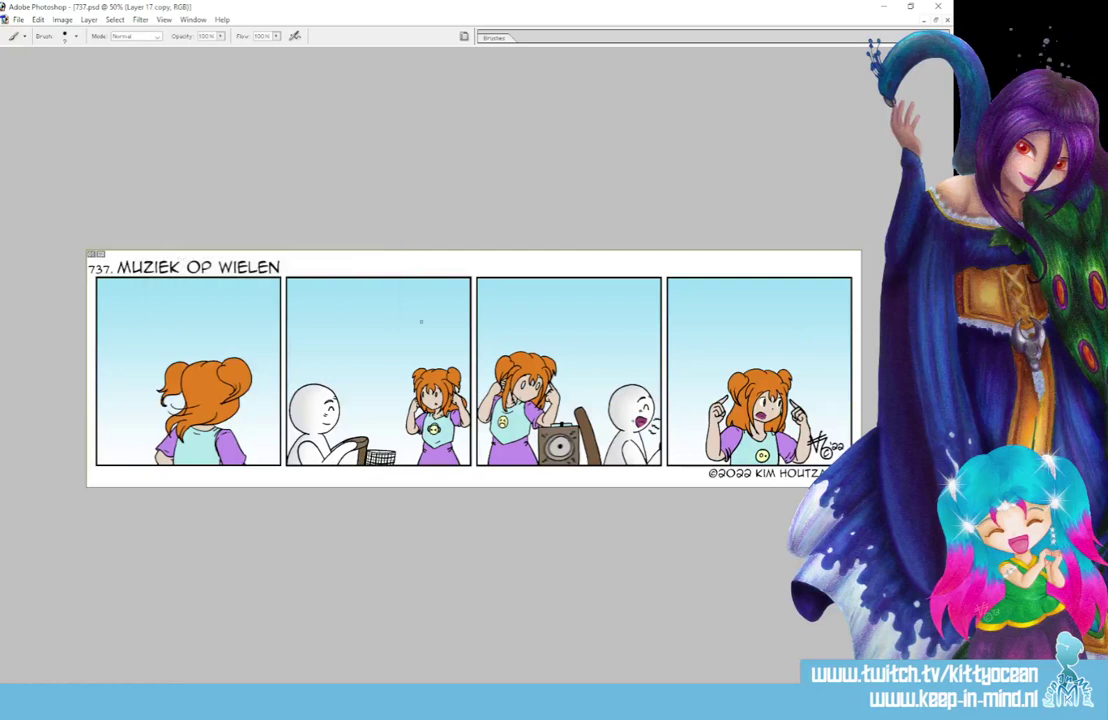
Dodge highlights and burn midtone shadows into the girl's hair and clothes in the panels on the duplicated color layer
{"action": "key", "text": "o"}
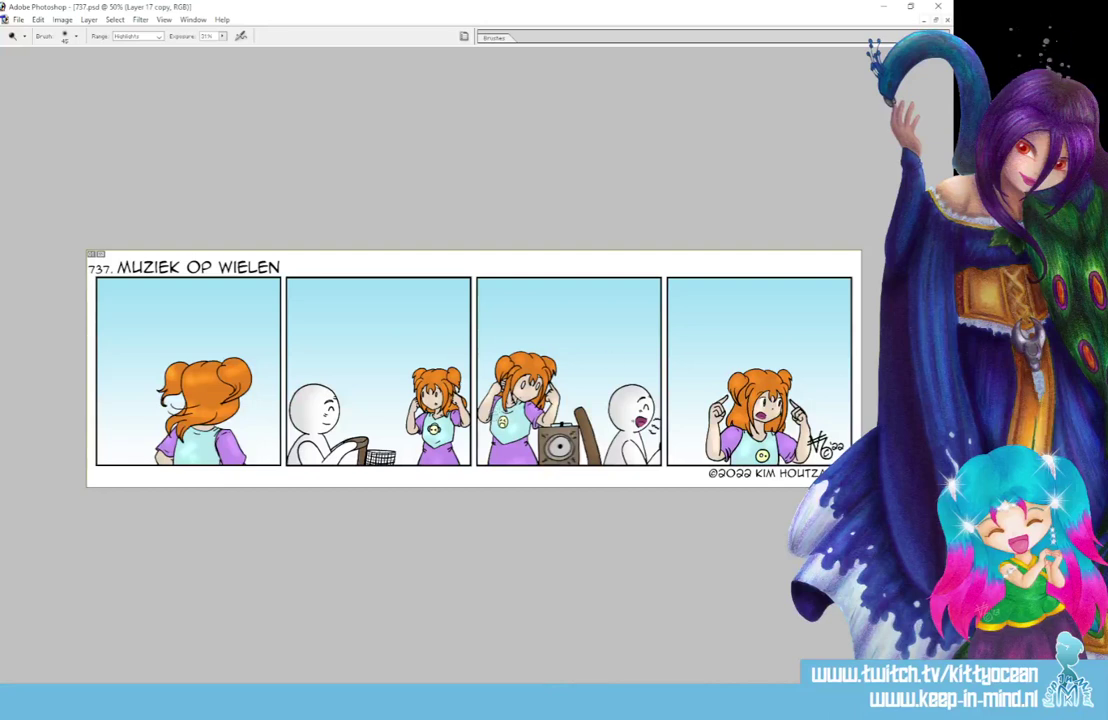
{"action": "key", "text": "shift+o"}
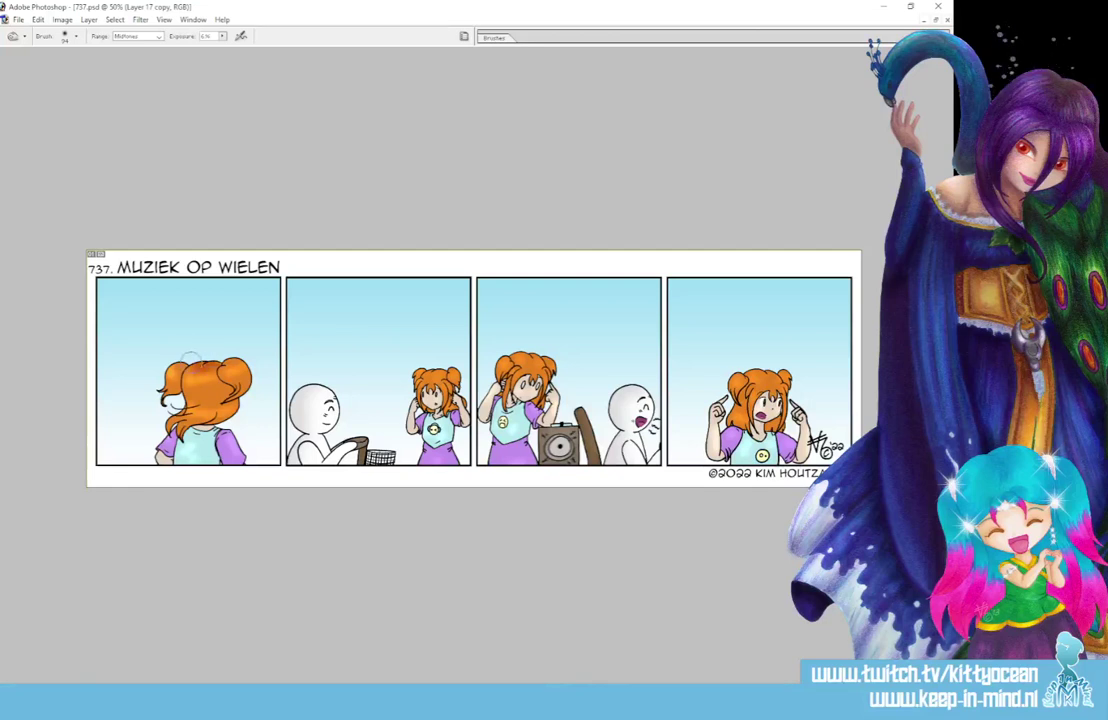
{"action": "mouse_move", "coordinate": [164, 352]}
{"action": "left_mouse_down"}
{"action": "mouse_move", "coordinate": [205, 342]}
{"action": "mouse_move", "coordinate": [160, 350]}
{"action": "mouse_move", "coordinate": [205, 340]}
{"action": "mouse_move", "coordinate": [205, 308]}
{"action": "mouse_move", "coordinate": [228, 400]}
{"action": "left_mouse_up"}
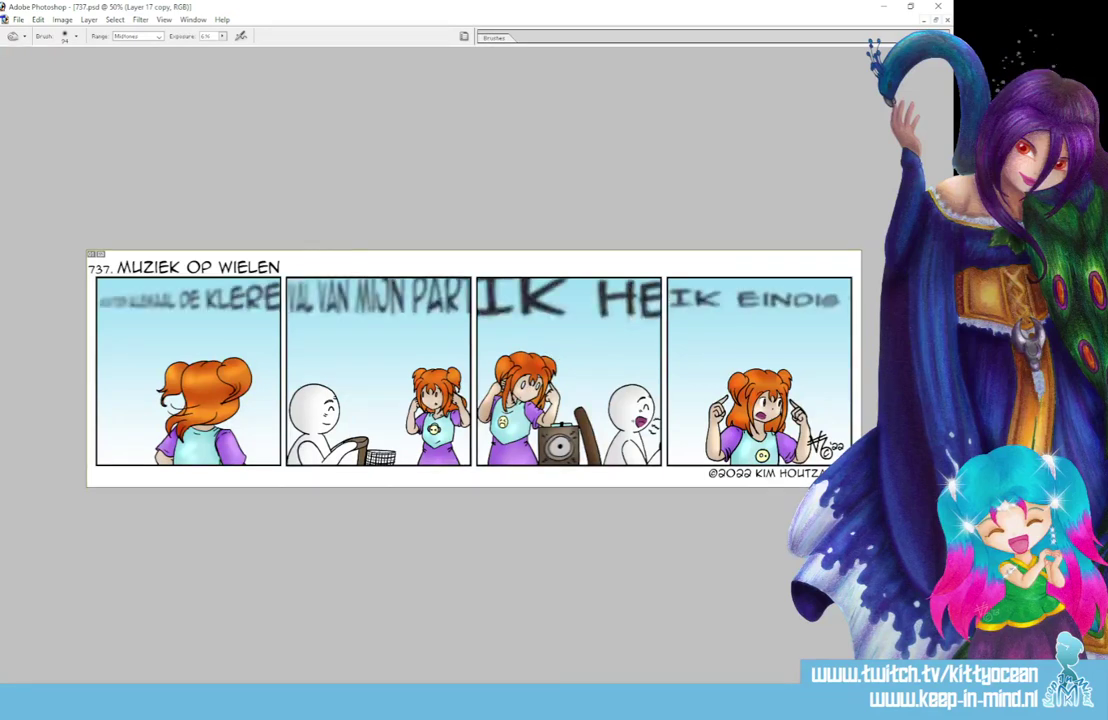
On the ball layer, select an oval with a pointed tail around the fourth panel's dialogue and fill it with black
{"action": "key", "text": "alt+bracketright"}
{"action": "key", "text": "alt+bracketright"}
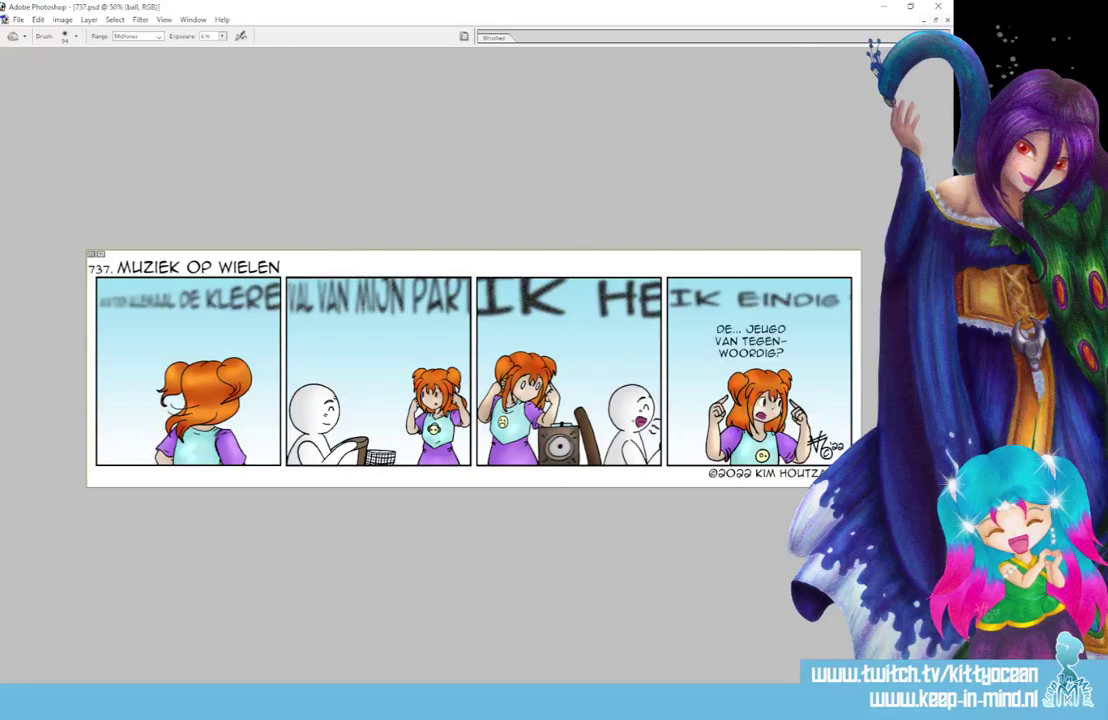
{"action": "key", "text": "m"}
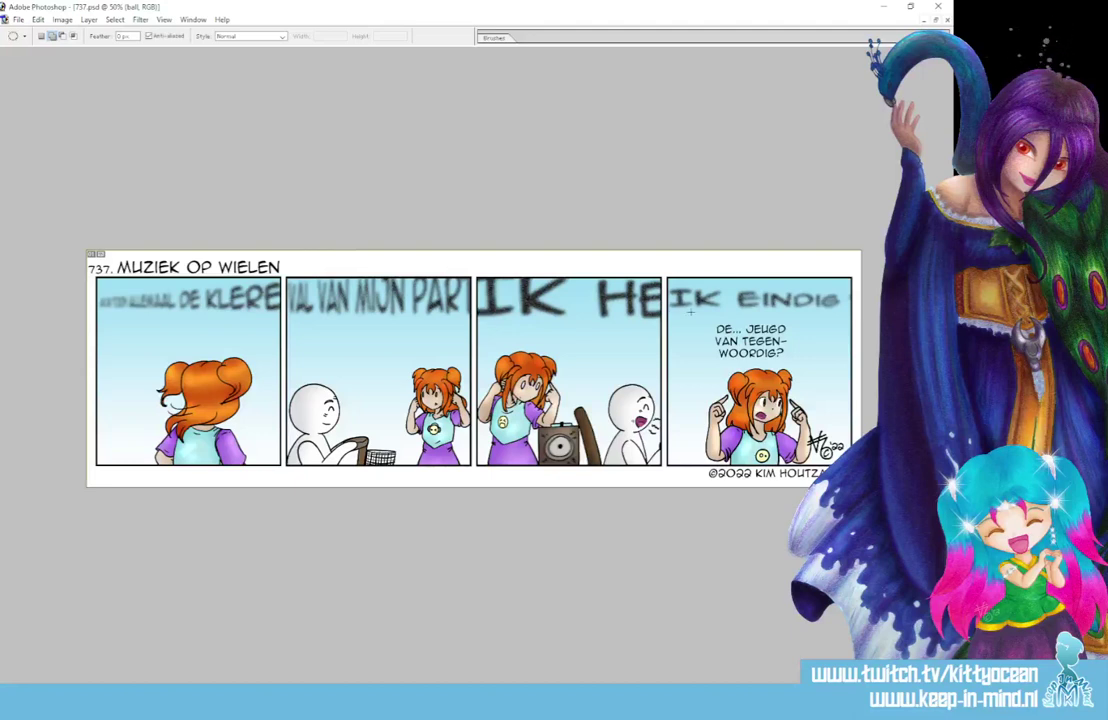
{"action": "left_click_drag", "start_coordinate": [690, 312], "coordinate": [813, 362]}
{"action": "key", "text": "l"}
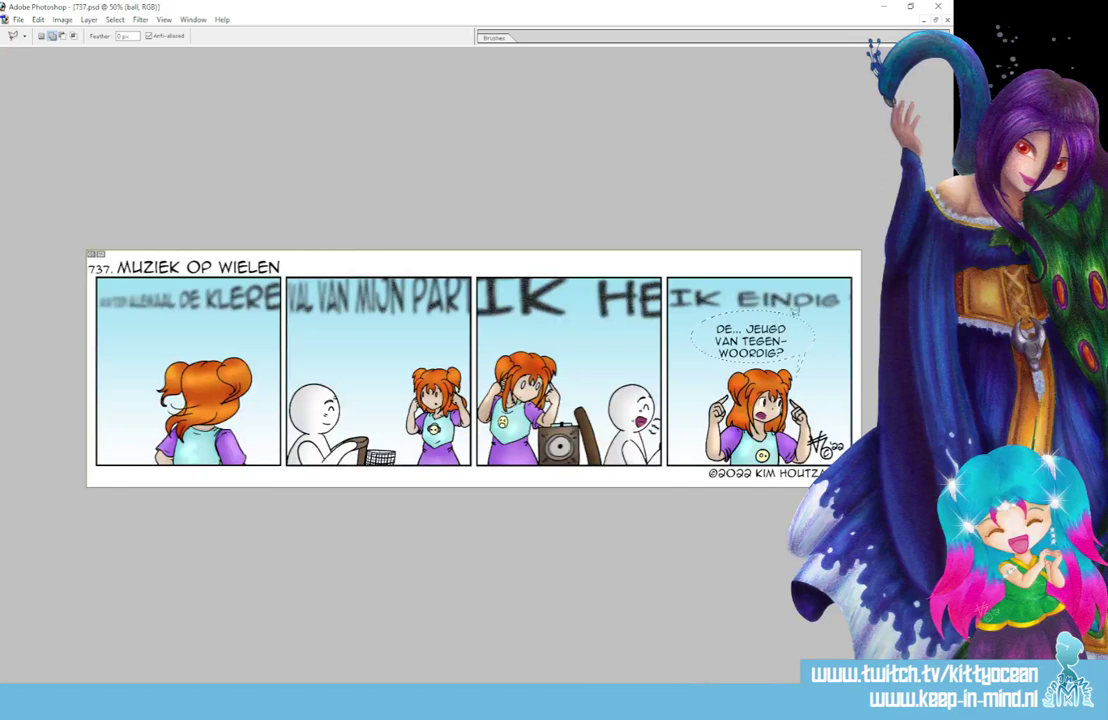
{"action": "key", "text": "g"}
{"action": "left_click", "coordinate": [773, 329]}
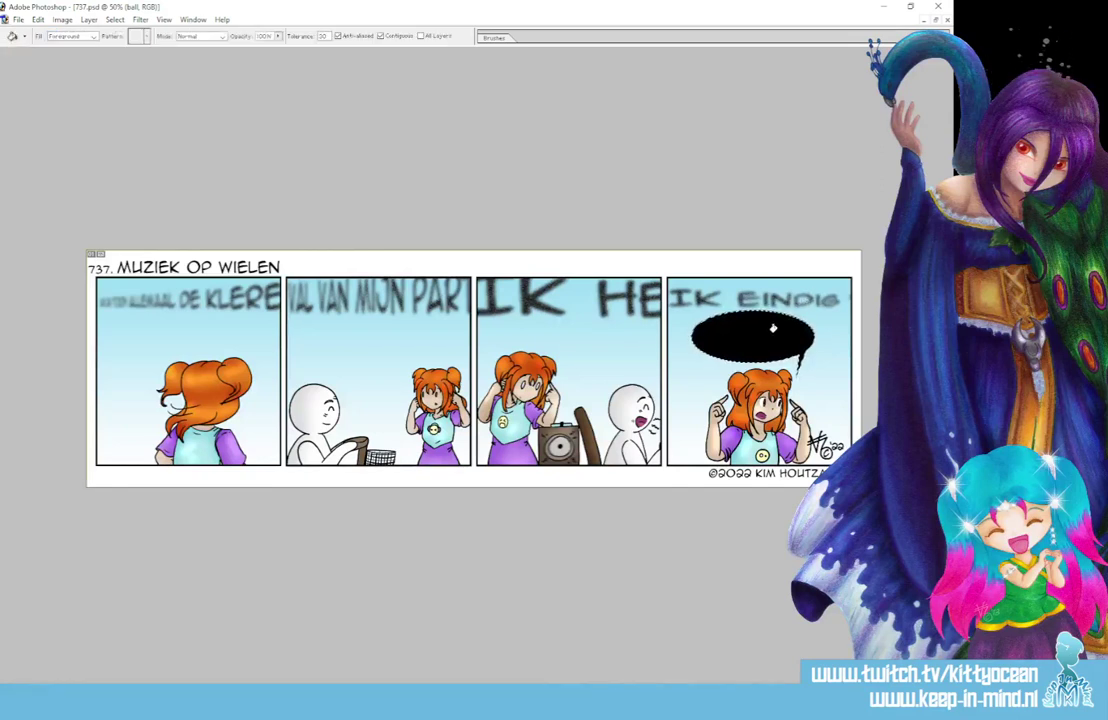
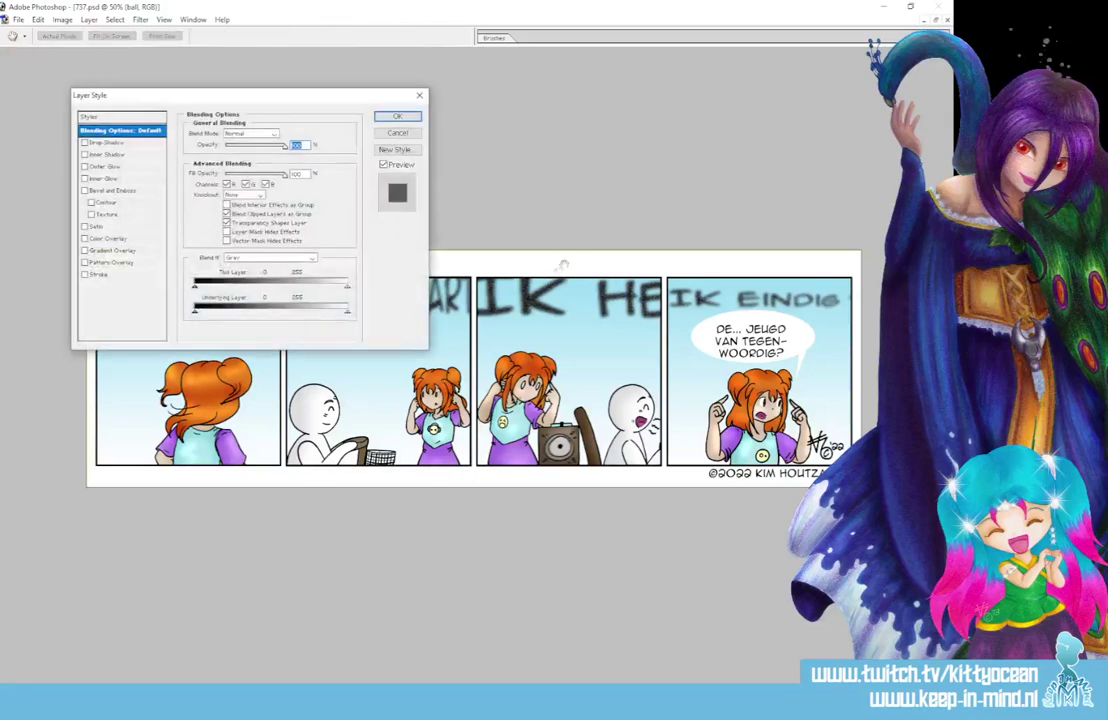
Add a black Stroke layer style around the speech balloon
{"action": "left_click", "coordinate": [100, 274]}
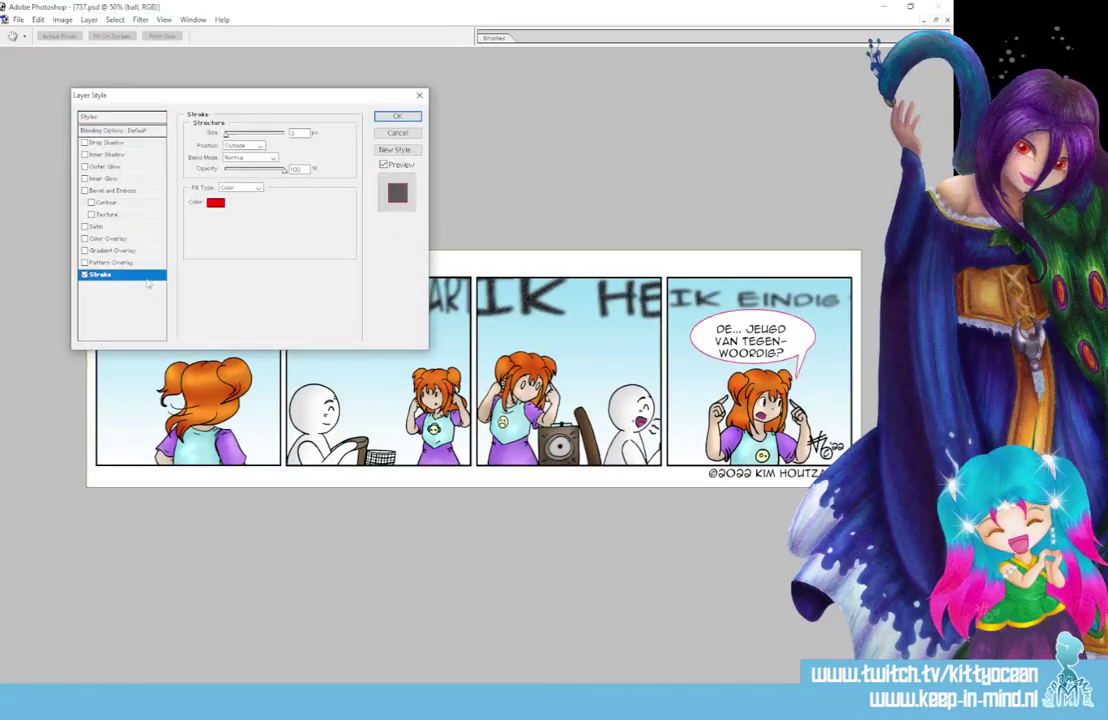
{"action": "left_click", "coordinate": [215, 202]}
{"action": "left_click", "coordinate": [690, 300]}
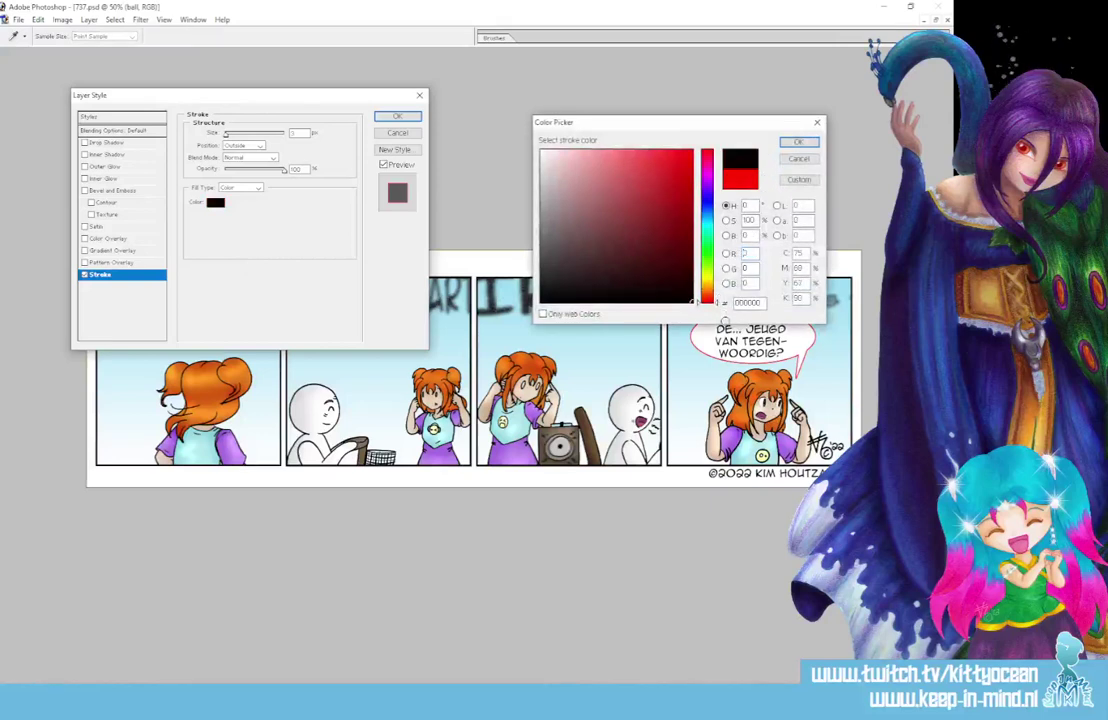
{"action": "left_click", "coordinate": [798, 142]}
{"action": "left_click", "coordinate": [397, 116]}
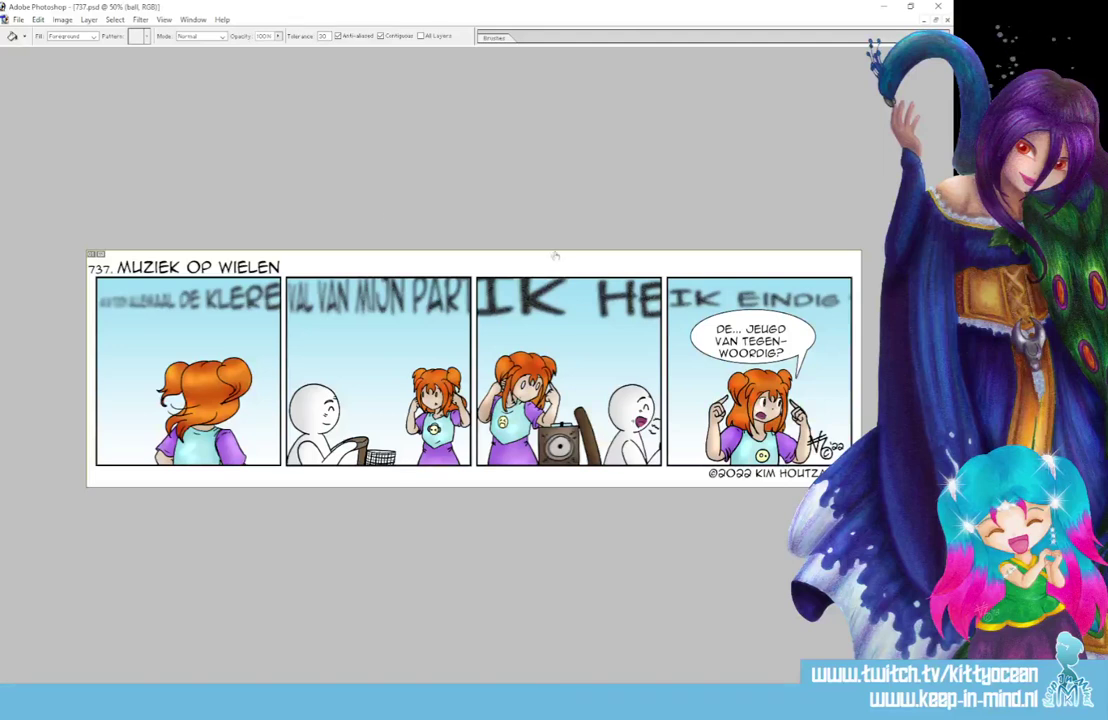
Set the speech balloon's stroke size to 4 px
{"action": "key", "text": "h"}
{"action": "double_click", "coordinate": [171, 195]}
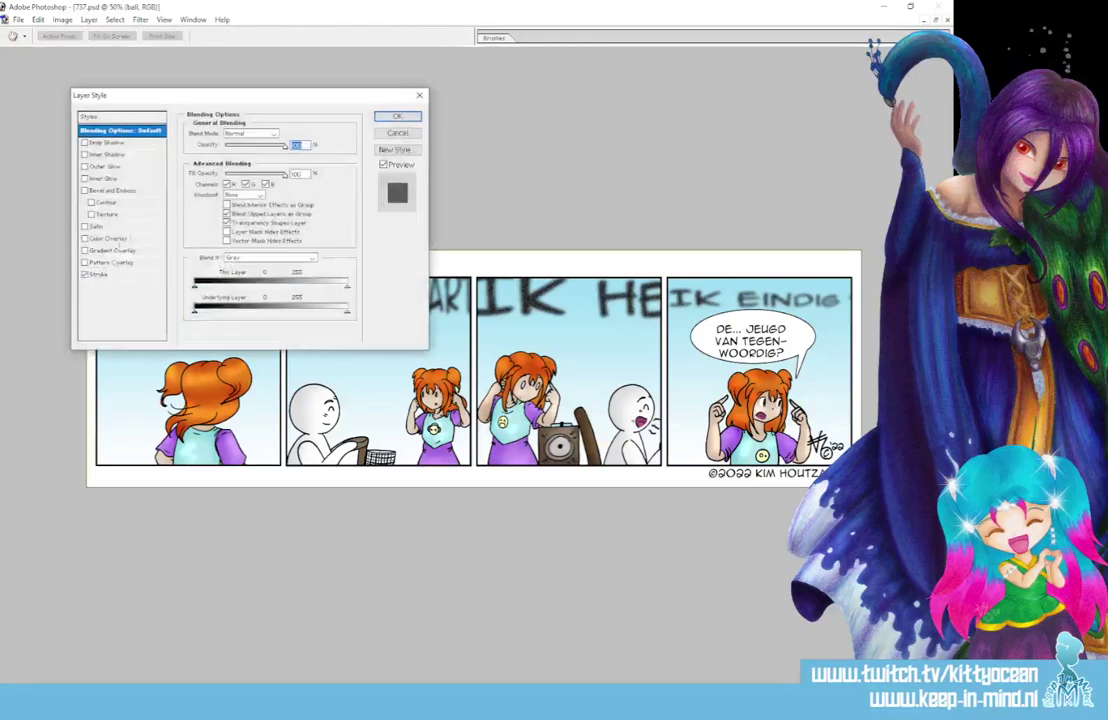
{"action": "left_click", "coordinate": [116, 275]}
{"action": "left_click_drag", "start_coordinate": [301, 134], "coordinate": [217, 136]}
{"action": "type", "text": "4"}
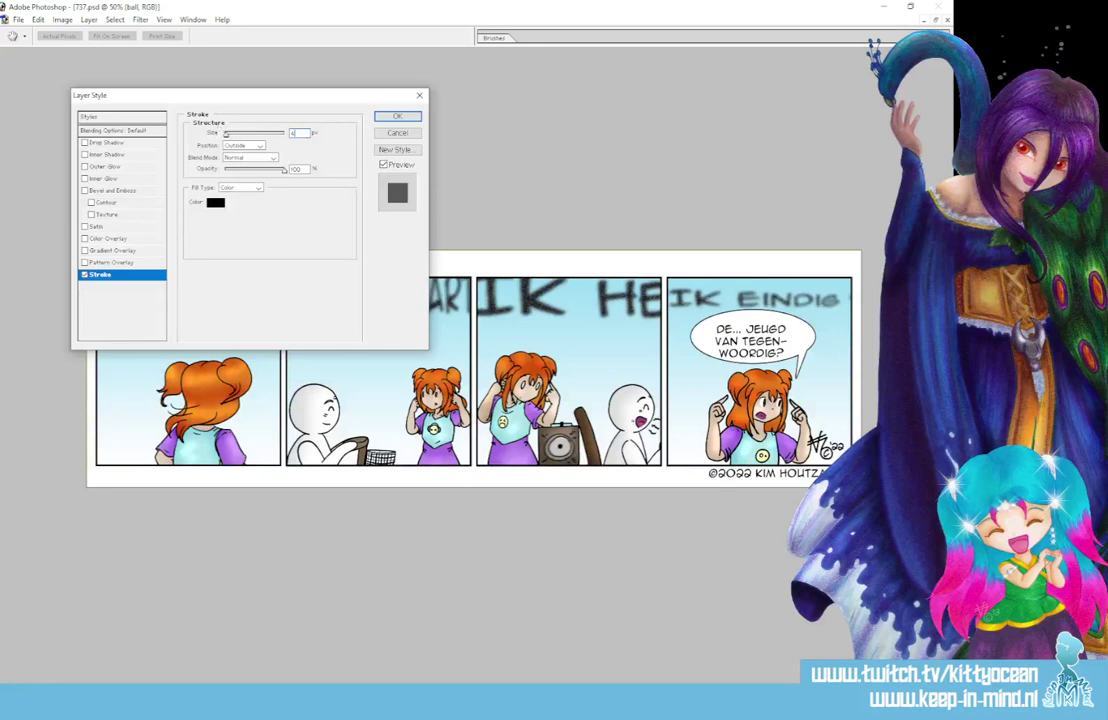
{"action": "left_click", "coordinate": [398, 117]}
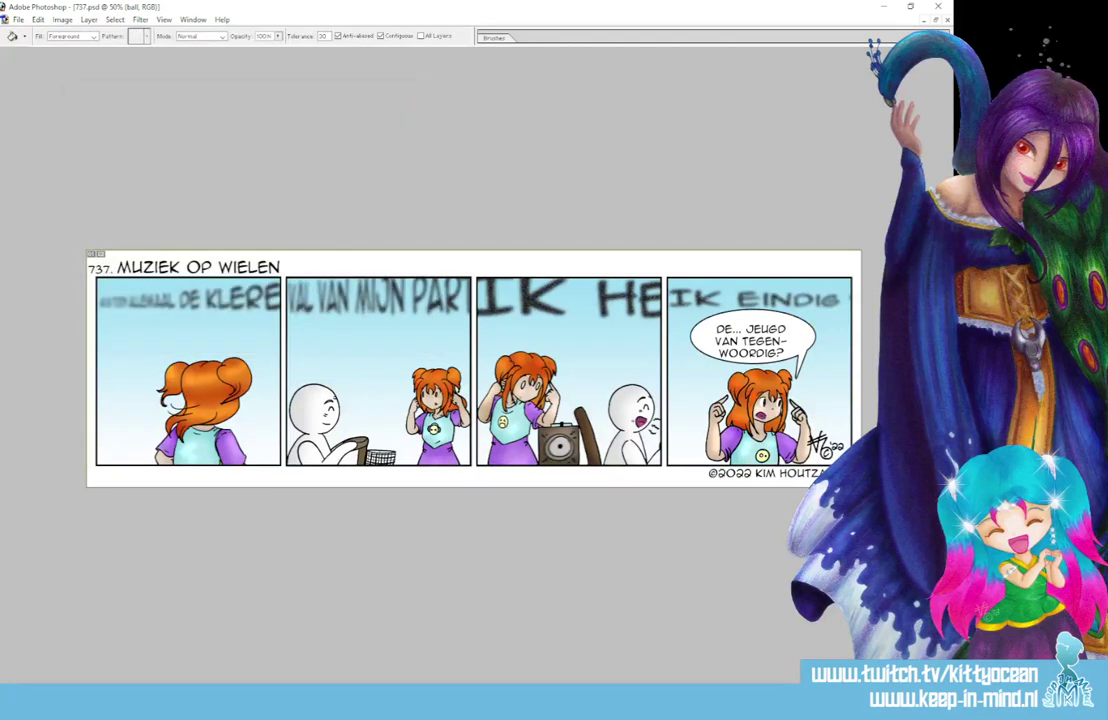
Shift the speech balloon slightly and nudge its dialogue text up and to the right to center it inside
{"action": "key", "text": "v"}
{"action": "left_click_drag", "start_coordinate": [778, 341], "coordinate": [779, 344]}
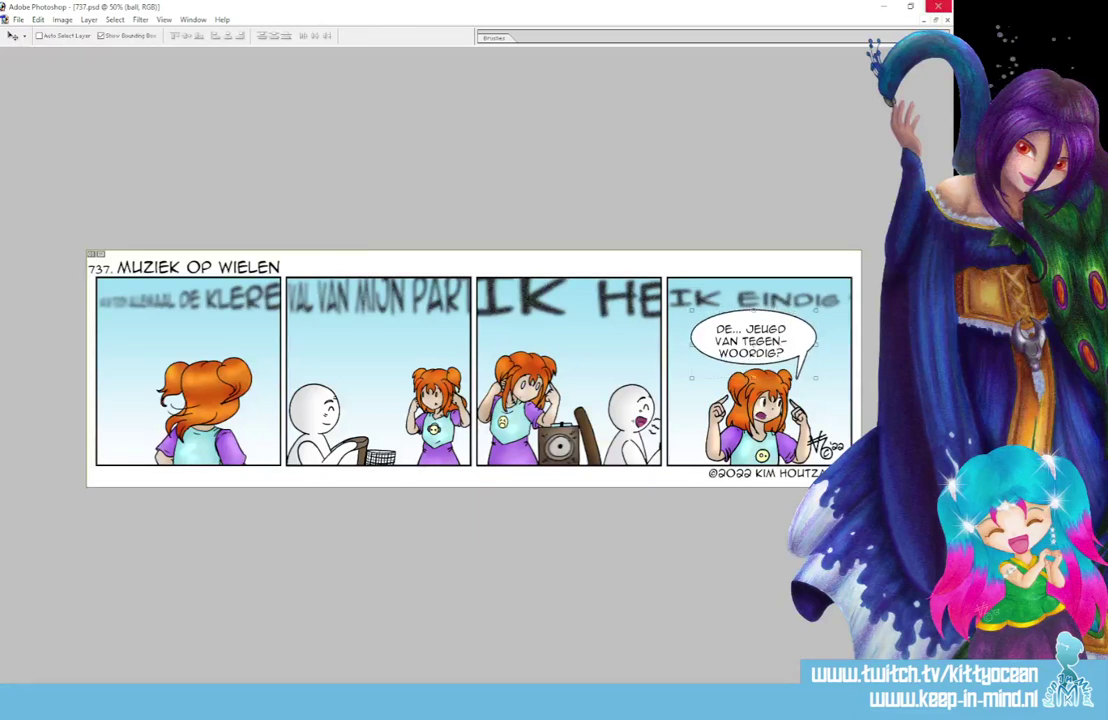
{"action": "key", "text": "alt+]"}
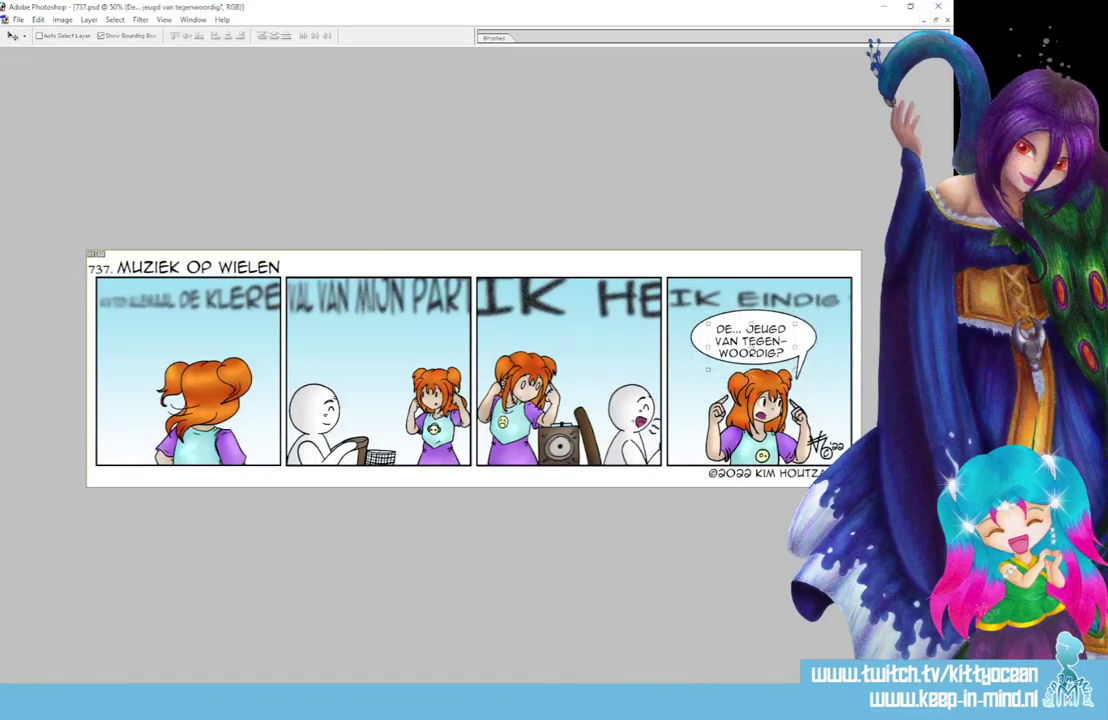
{"action": "key", "text": "Up"}
{"action": "key", "text": "Up"}
{"action": "key", "text": "Right"}
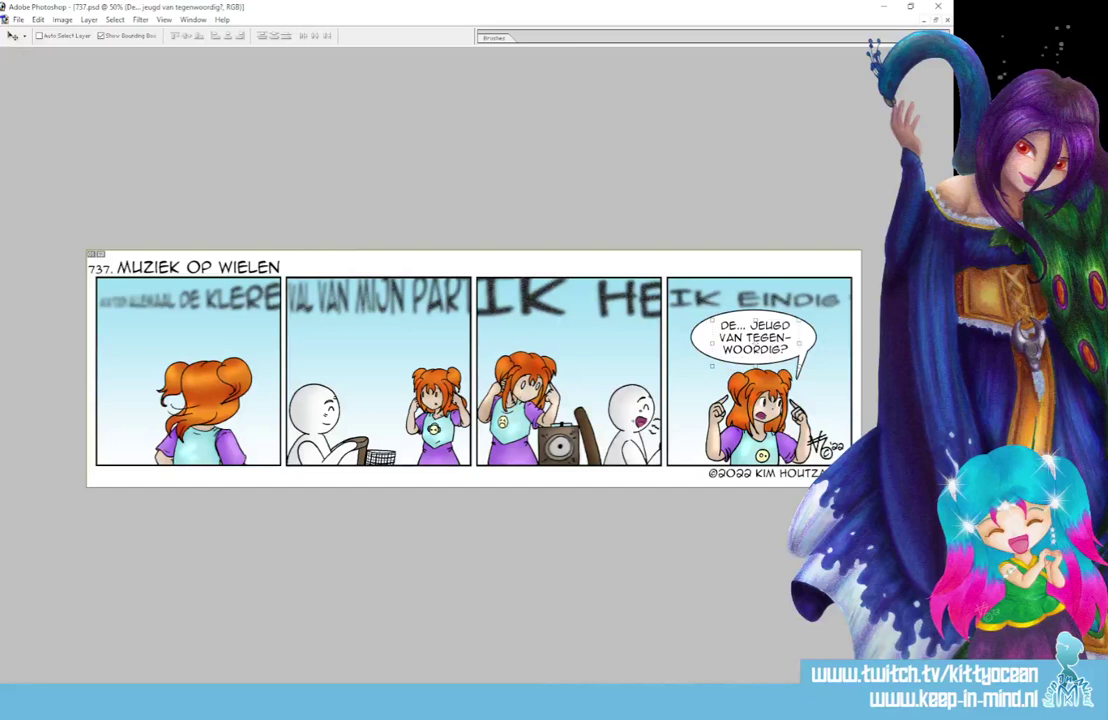
Remove the hyphenated break in TEGENWOORDIG? from the fourth panel's dialogue and widen its text box on both sides
{"action": "key", "text": "t"}
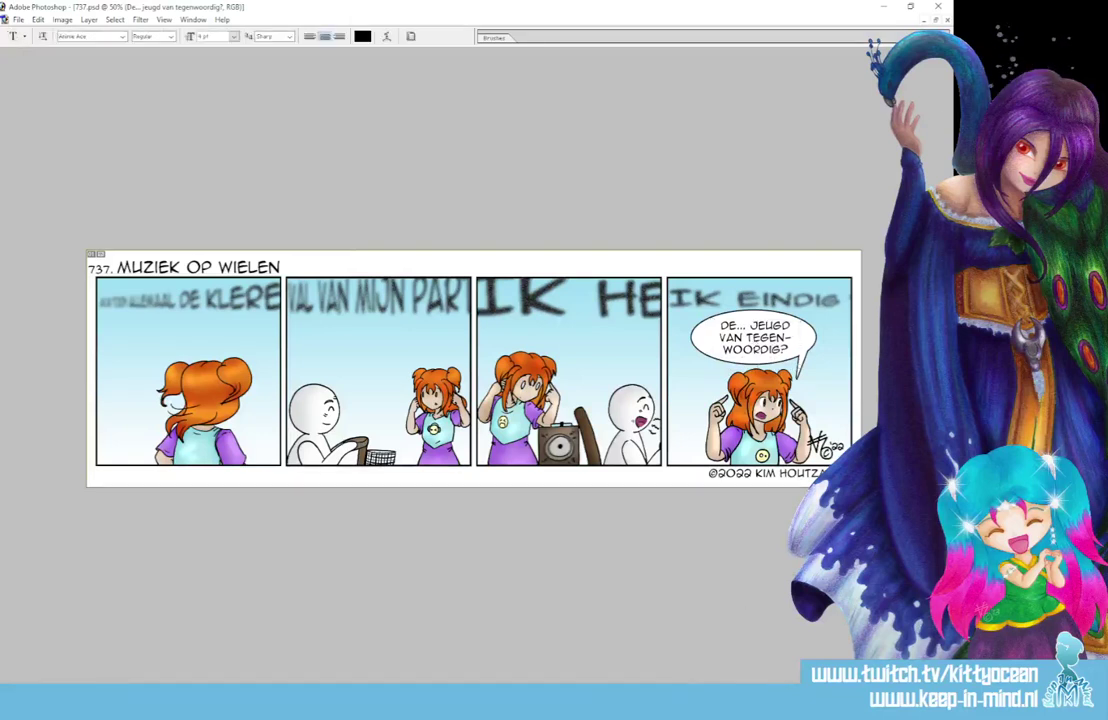
{"action": "left_click", "coordinate": [747, 340]}
{"action": "key", "text": "BackSpace"}
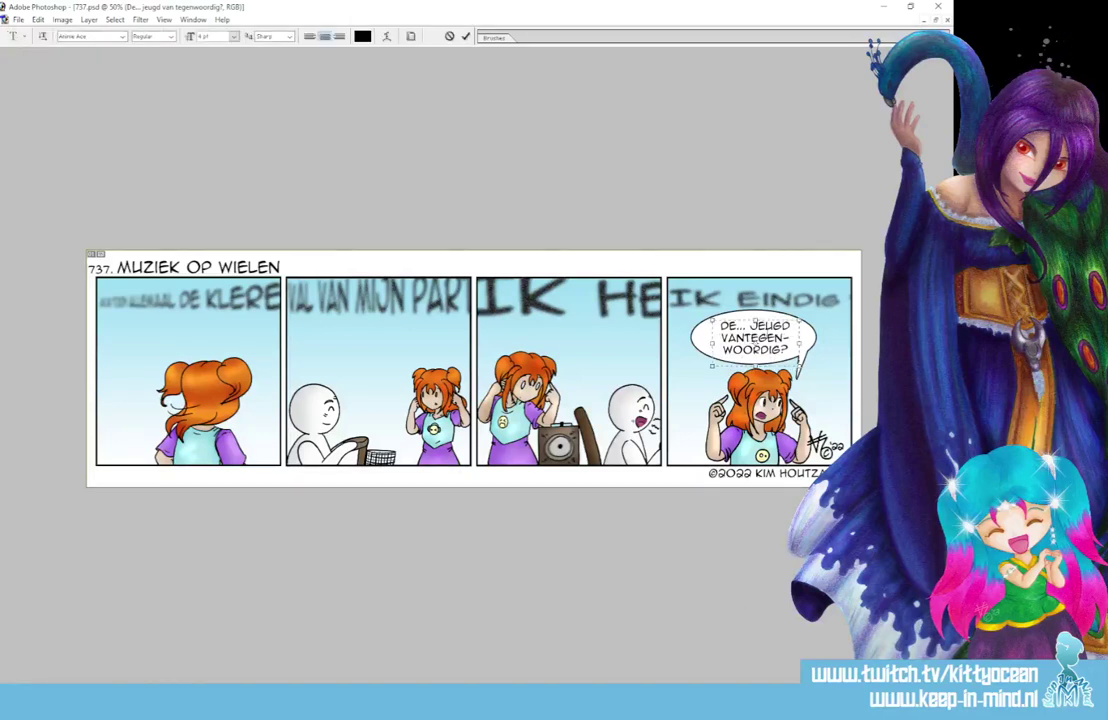
{"action": "key", "text": "Return"}
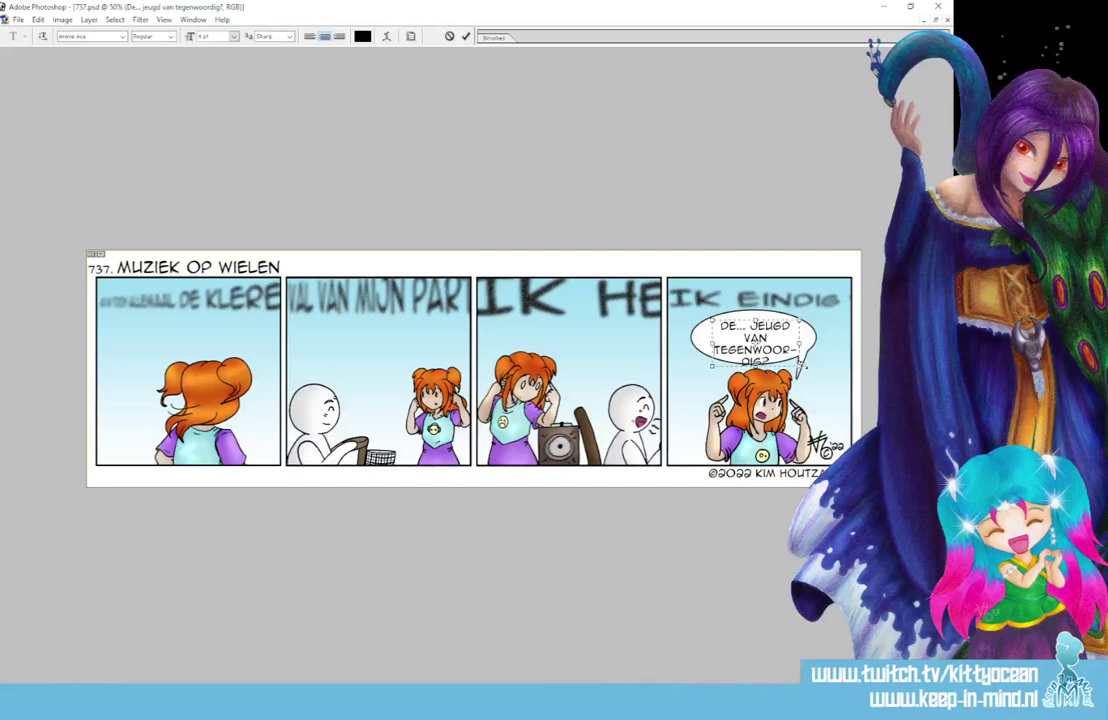
{"action": "left_click_drag", "start_coordinate": [799, 343], "coordinate": [812, 343]}
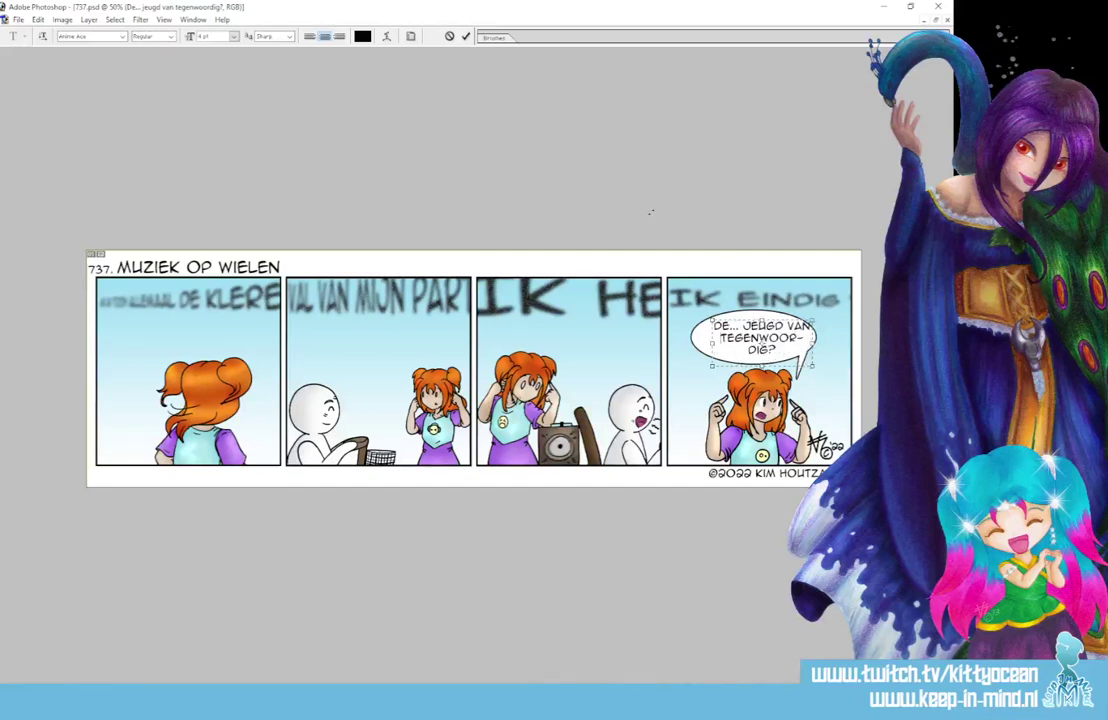
{"action": "left_click_drag", "start_coordinate": [711, 366], "coordinate": [697, 368]}
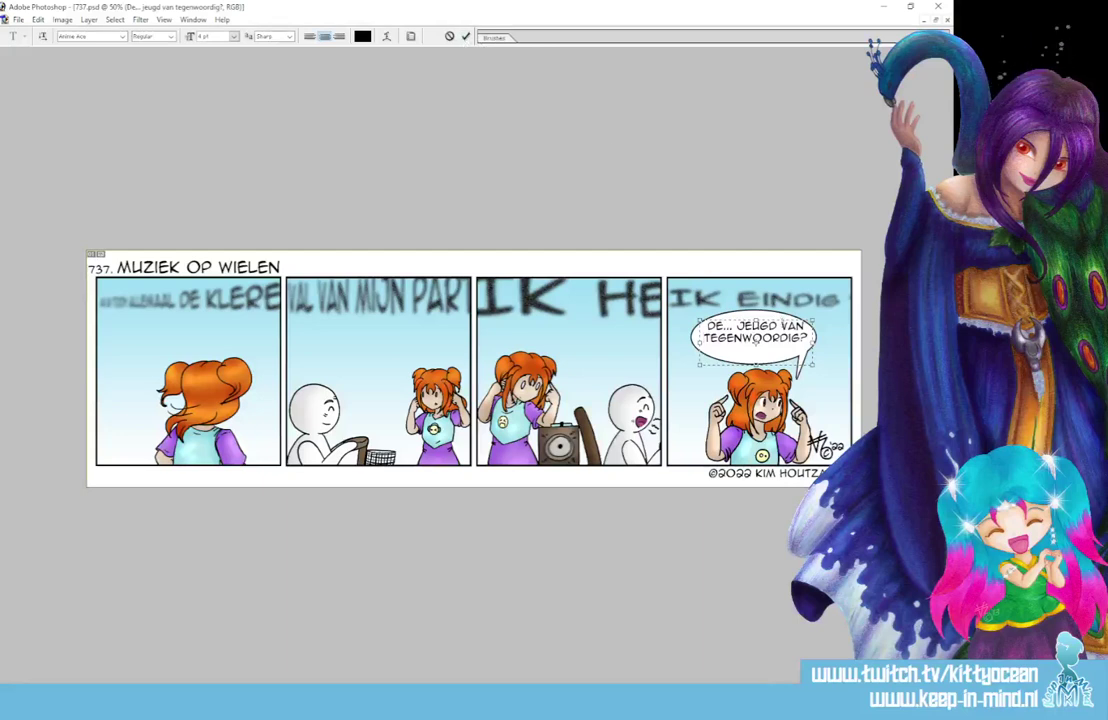
Break the fourth panel's dialogue into the lines "DE...", "JEUGD VAN" and "TEGENWOORDIG?"
{"action": "key", "text": "Return"}
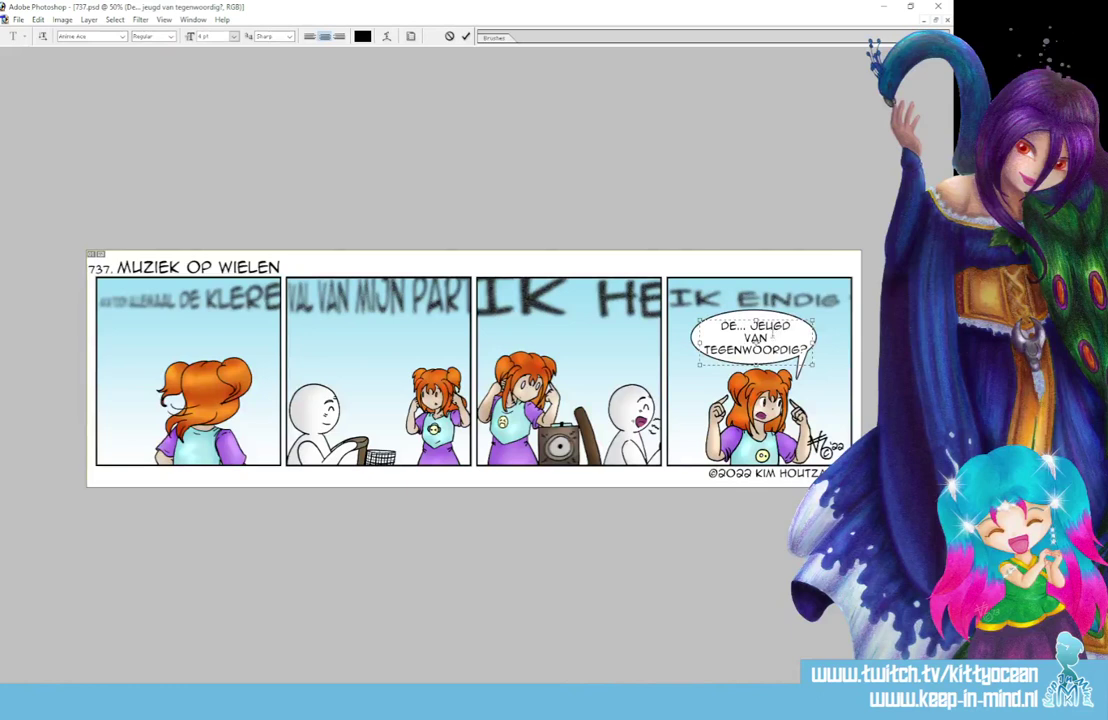
{"action": "key", "text": "BackSpace"}
{"action": "key", "text": "Return"}
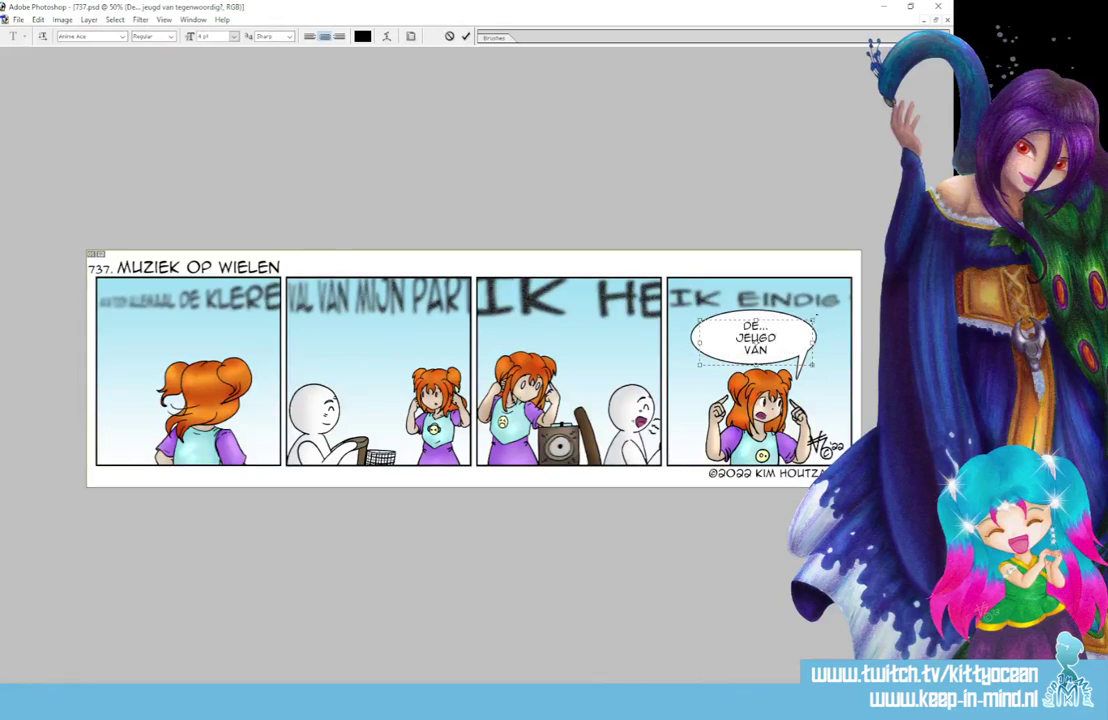
{"action": "key", "text": "BackSpace"}
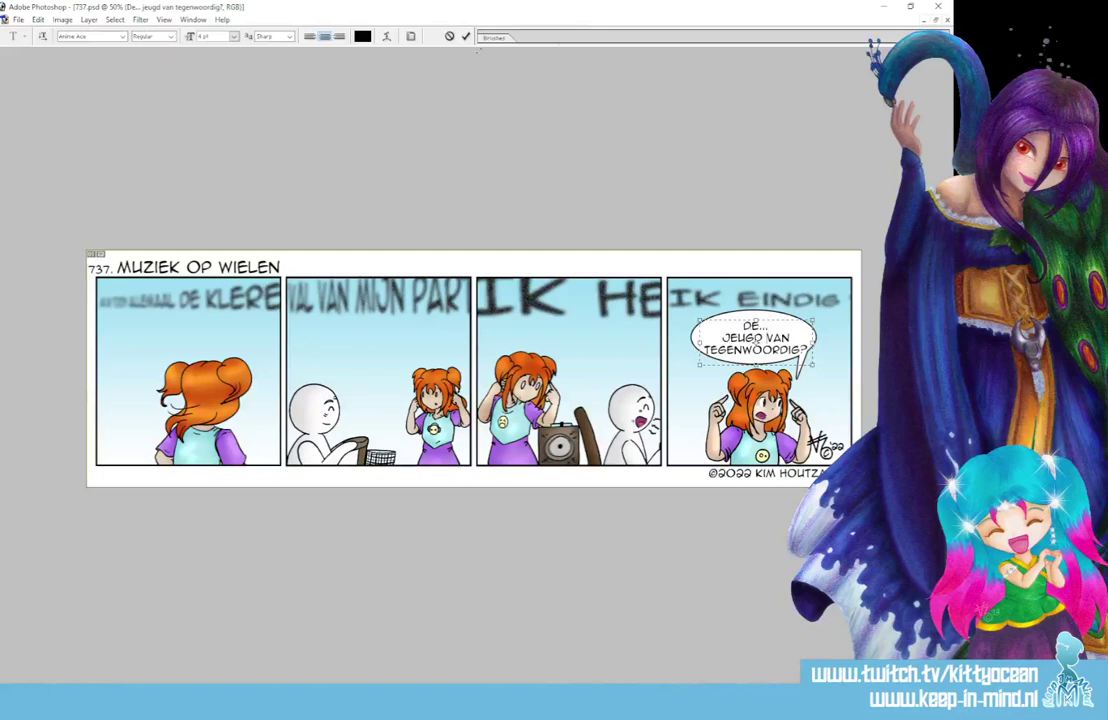
{"action": "key", "text": "ctrl+Return"}
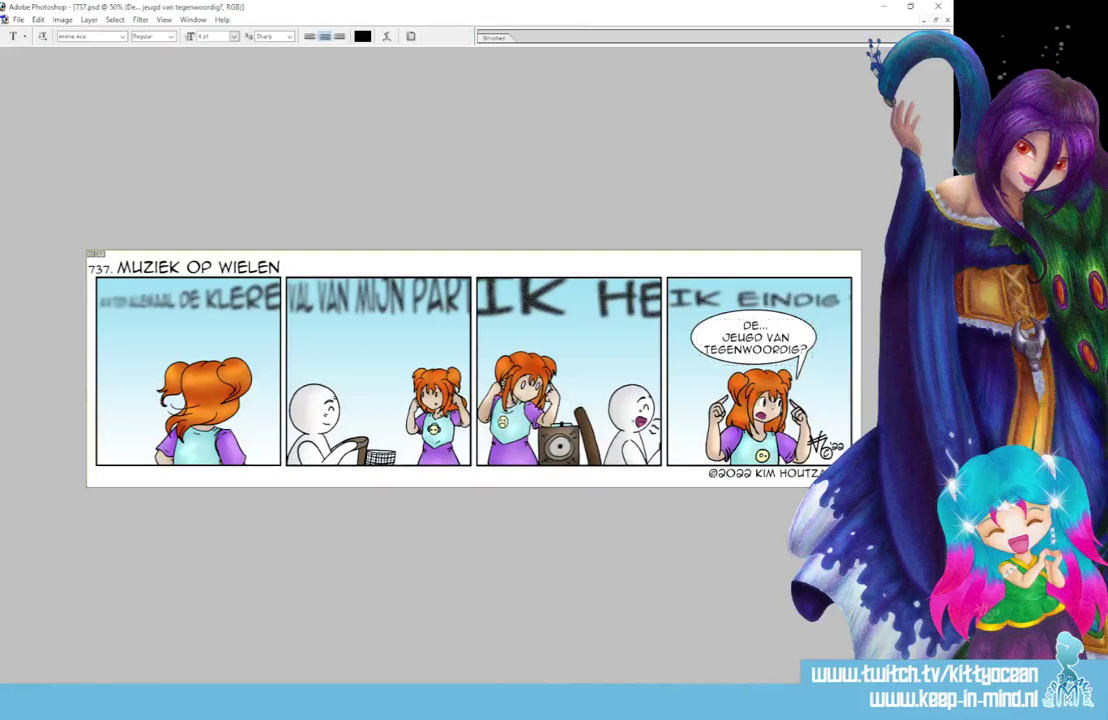
Move the three-line dialogue text slightly up to center it inside the speech balloon
{"action": "key", "text": "v"}
{"action": "left_click_drag", "start_coordinate": [778, 357], "coordinate": [778, 352]}
{"action": "key", "text": "Down"}
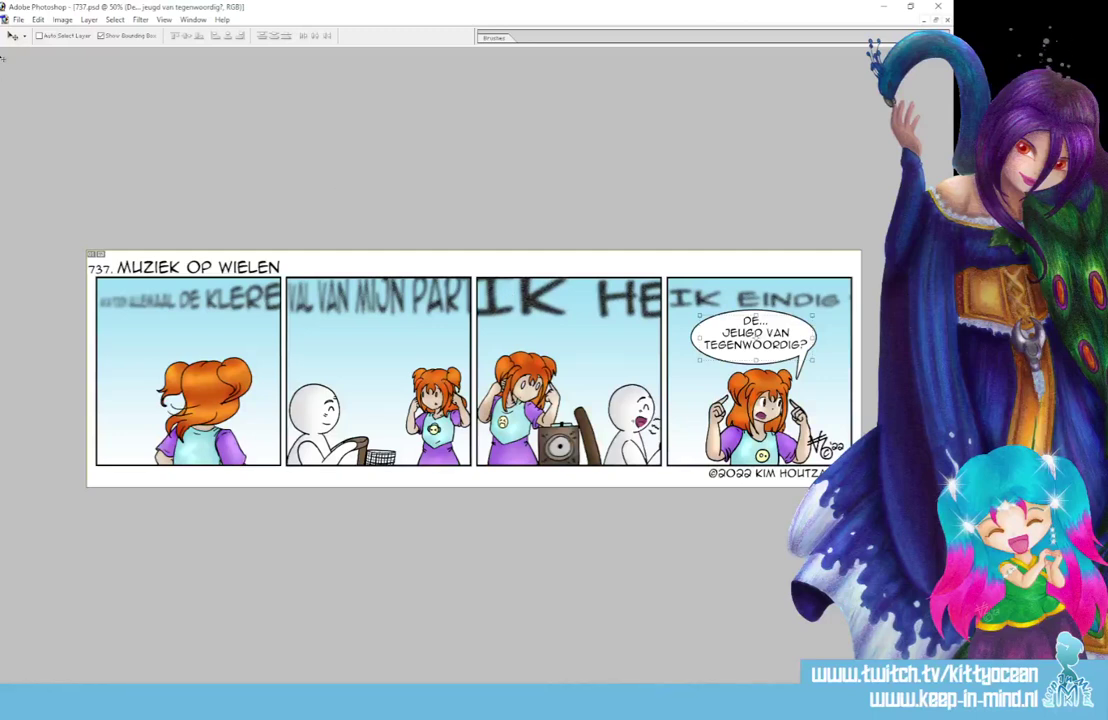
Export the comic for the web as a high-quality JPEG named 737 in the folder Jaar 15 - 2022 - 2023 - 729 - 780
{"action": "left_click", "coordinate": [18, 19]}
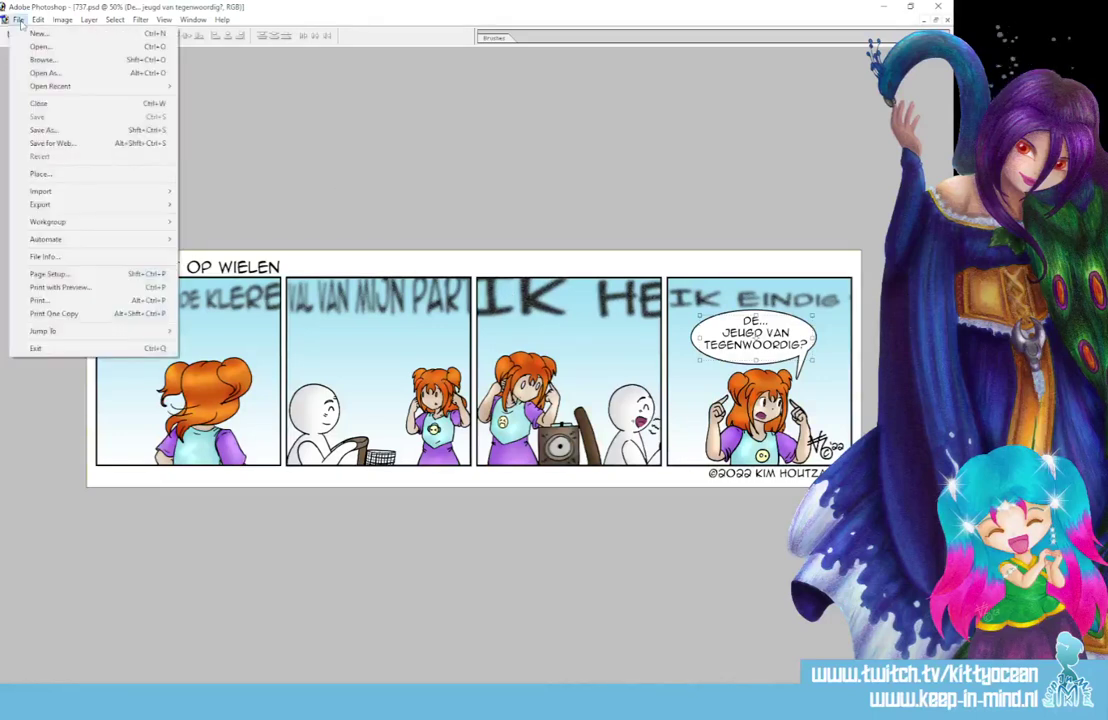
{"action": "left_click", "coordinate": [127, 145]}
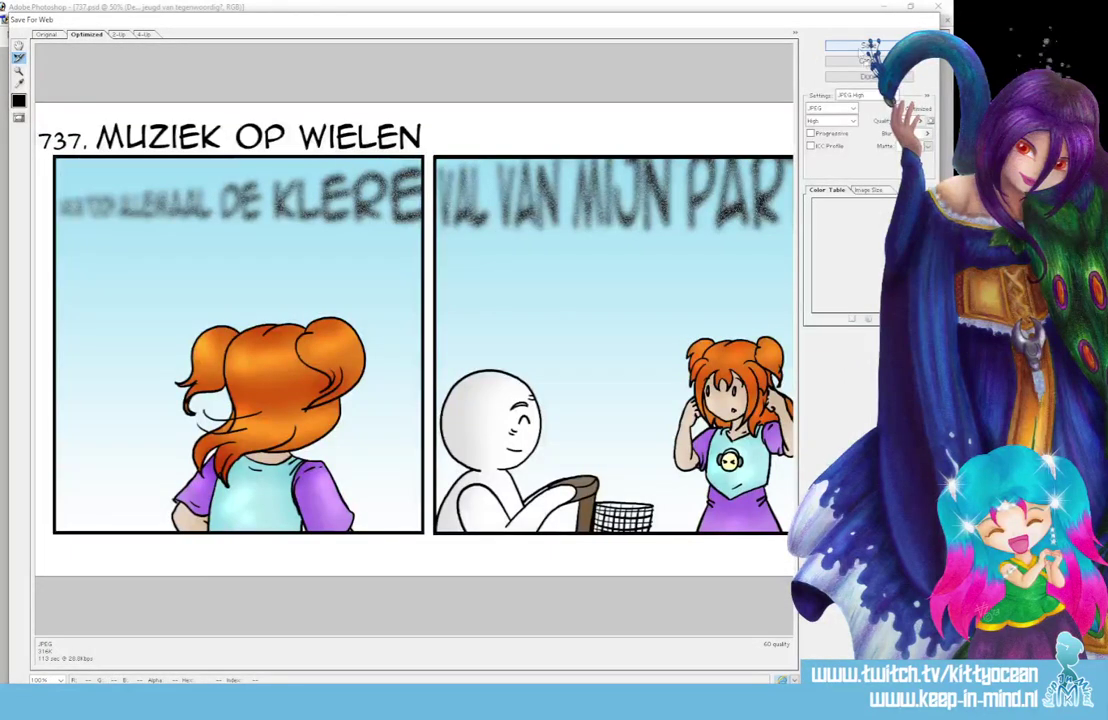
{"action": "left_click", "coordinate": [868, 46]}
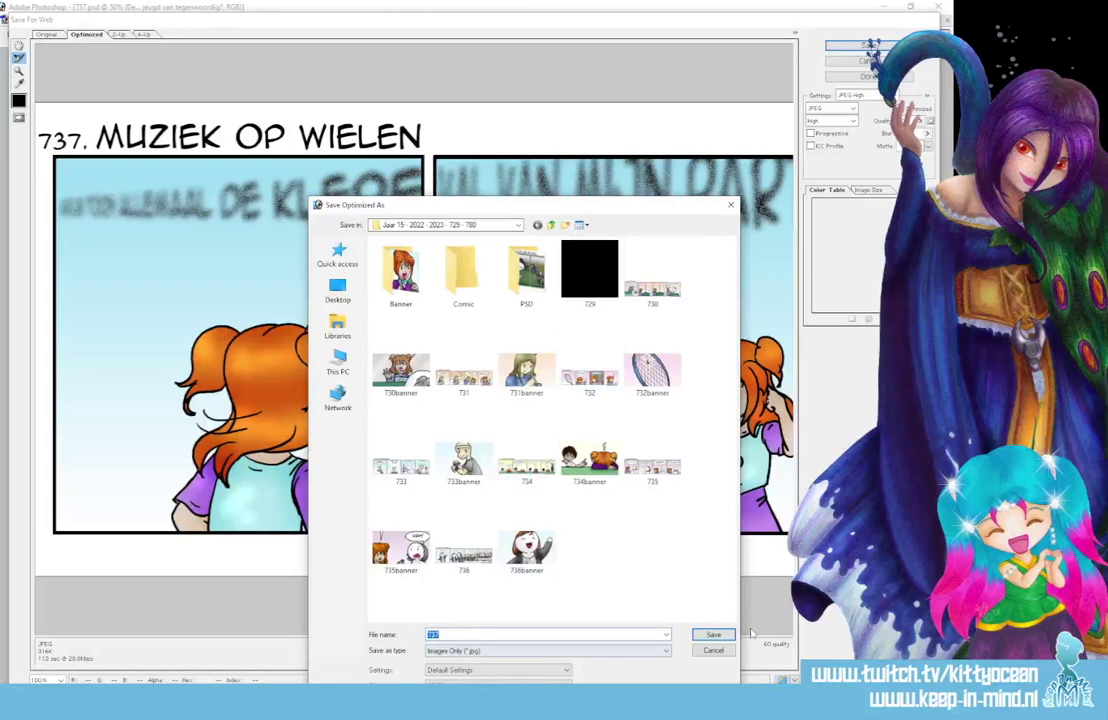
{"action": "left_click", "coordinate": [713, 634]}
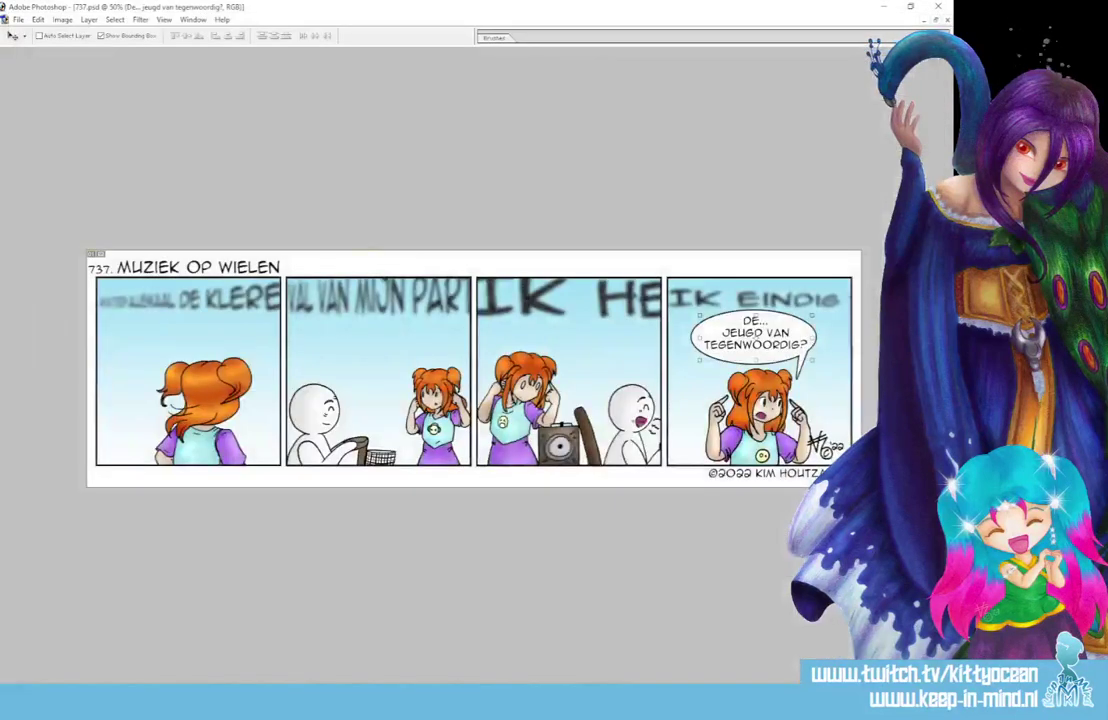
{"action": "right_click", "coordinate": [770, 702]}
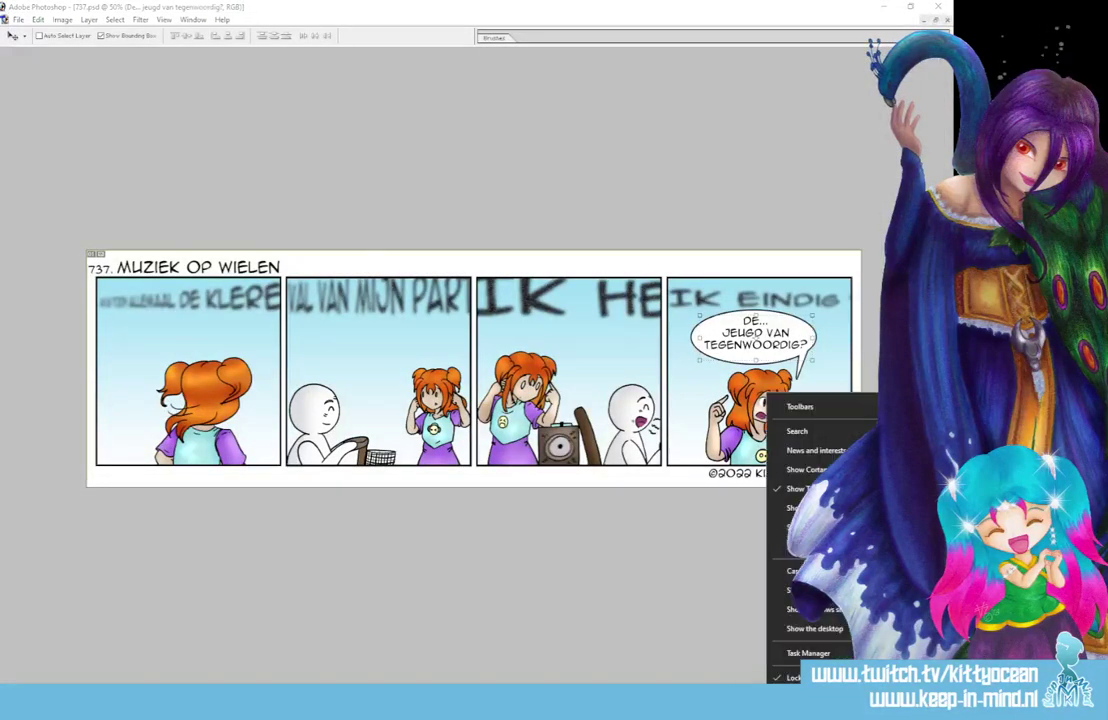
{"action": "mouse_move", "coordinate": [820, 462]}
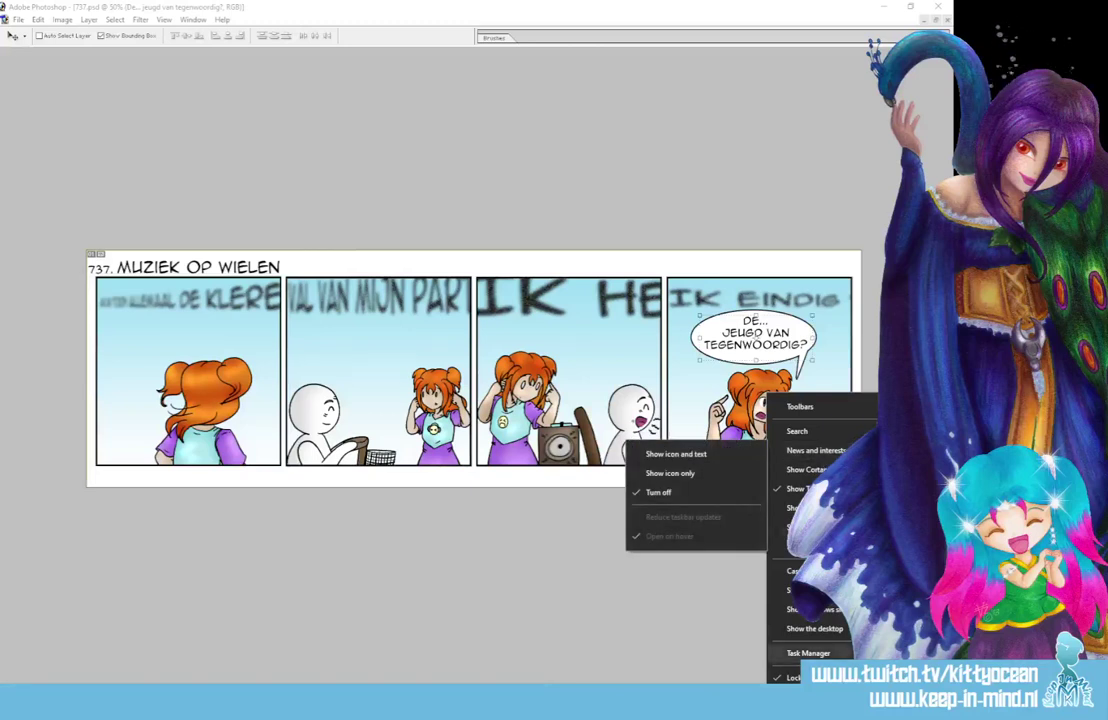
{"action": "left_click", "coordinate": [606, 580]}
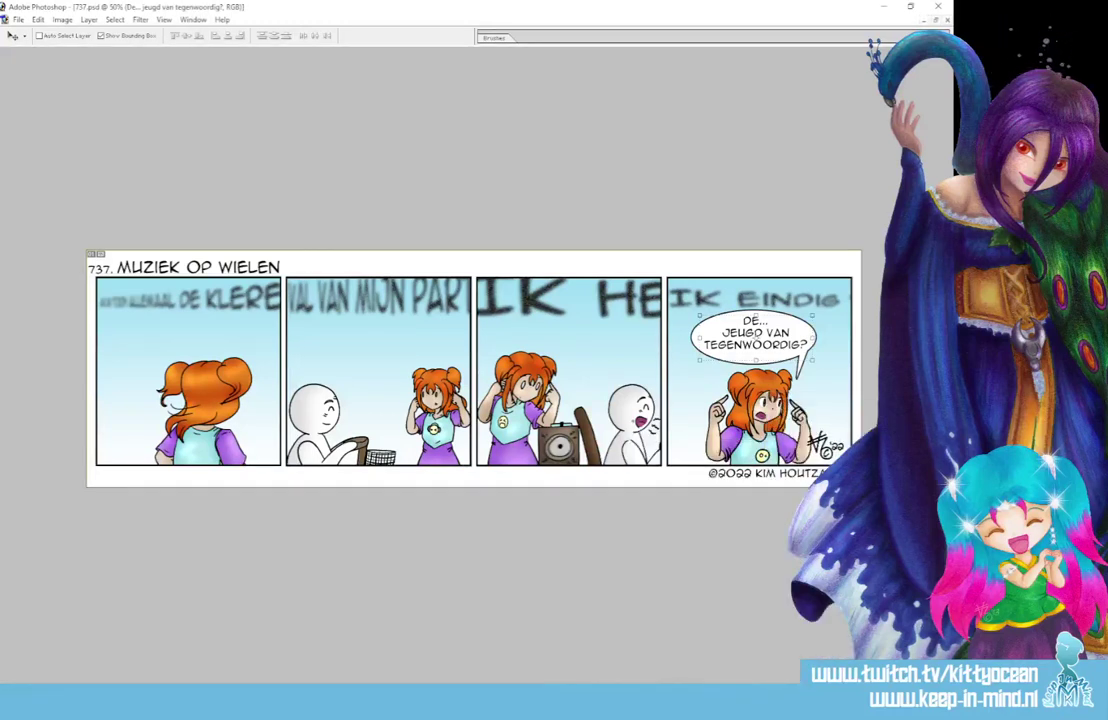
{"action": "right_click", "coordinate": [768, 702]}
Open penifile.doc in WPS Office from the file-sync app's recent activity list
{"action": "left_click", "coordinate": [808, 705]}
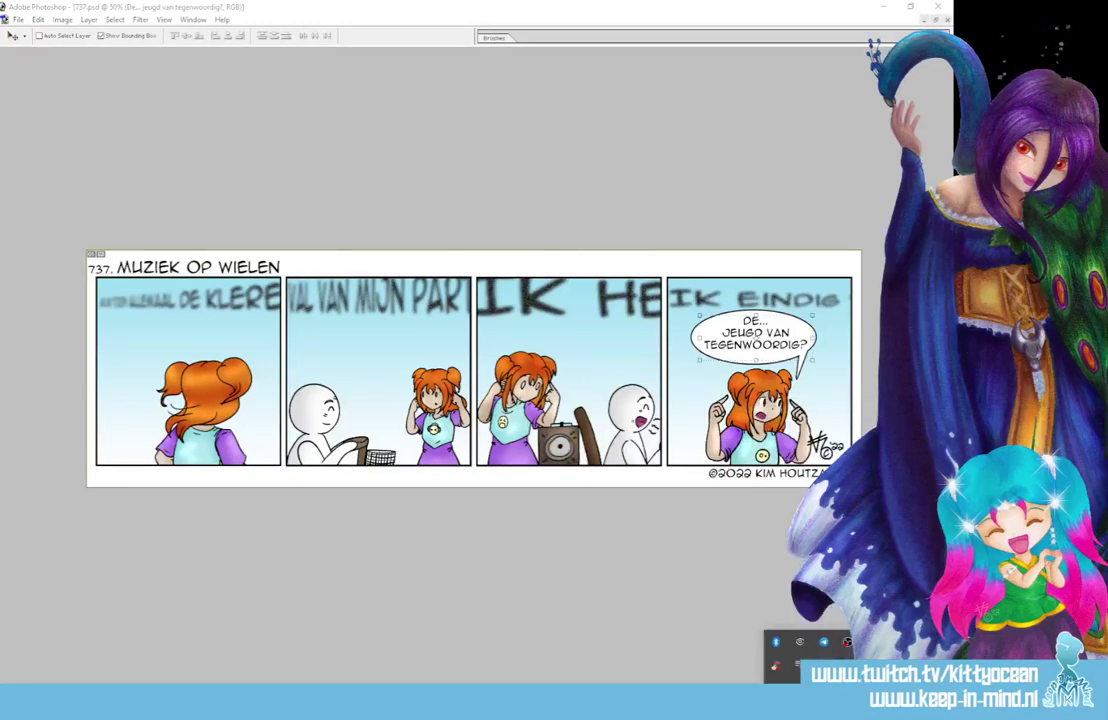
{"action": "left_click", "coordinate": [823, 665]}
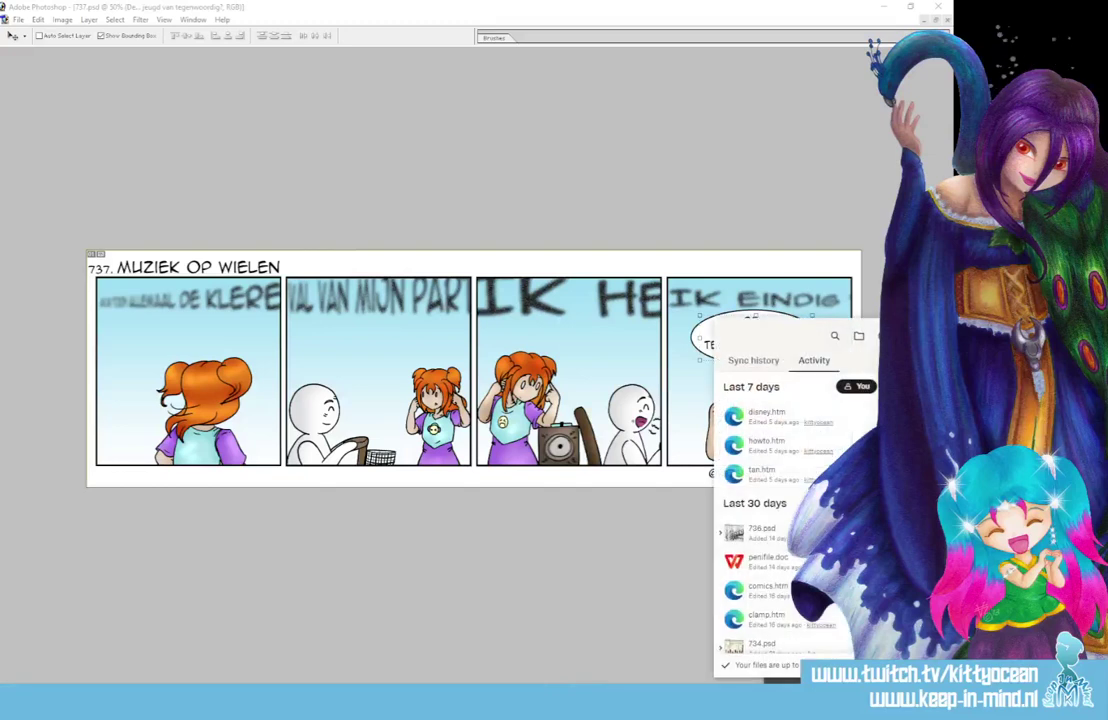
{"action": "left_click", "coordinate": [767, 560]}
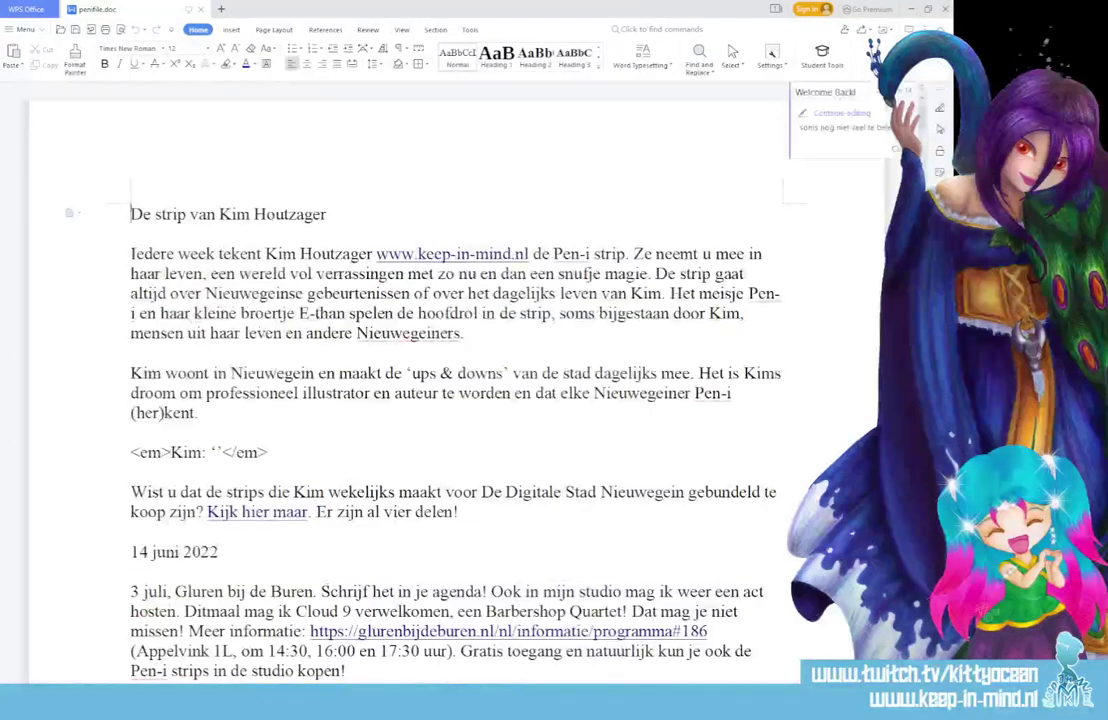
Add a new dated entry "21 juni 2022" above the 14 juni 2022 entry, followed by a blank line
{"action": "left_click", "coordinate": [461, 511]}
{"action": "key", "text": "Return"}
{"action": "key", "text": "Return"}
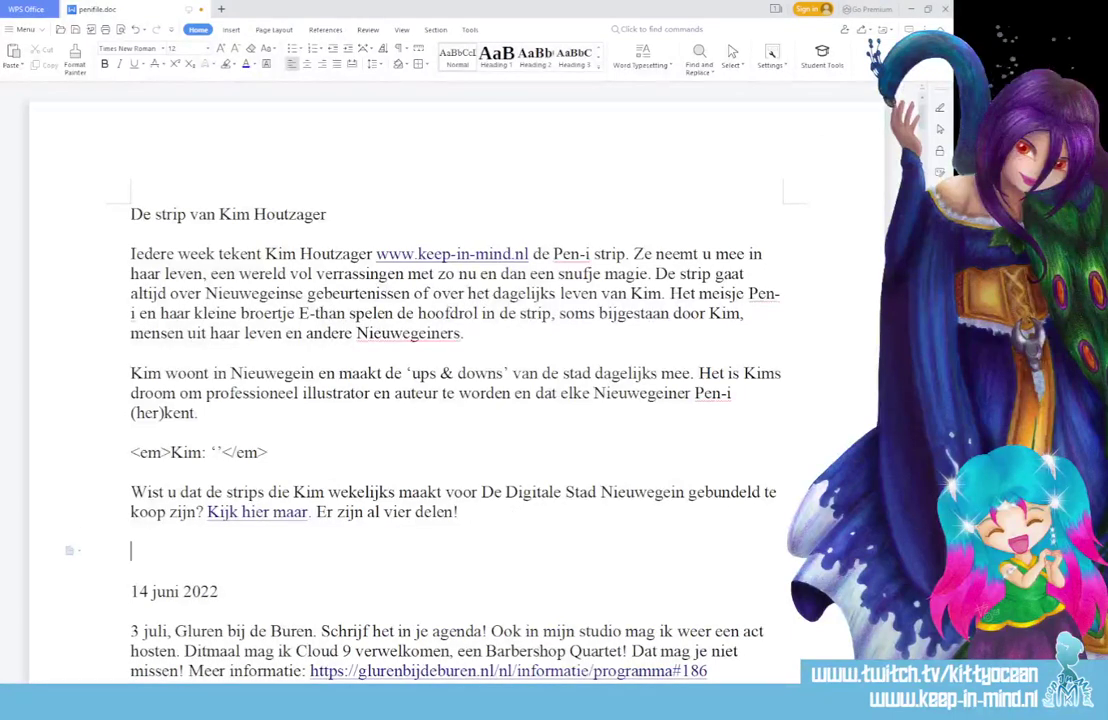
{"action": "type", "text": "21 juni 2022"}
{"action": "key", "text": "Return"}
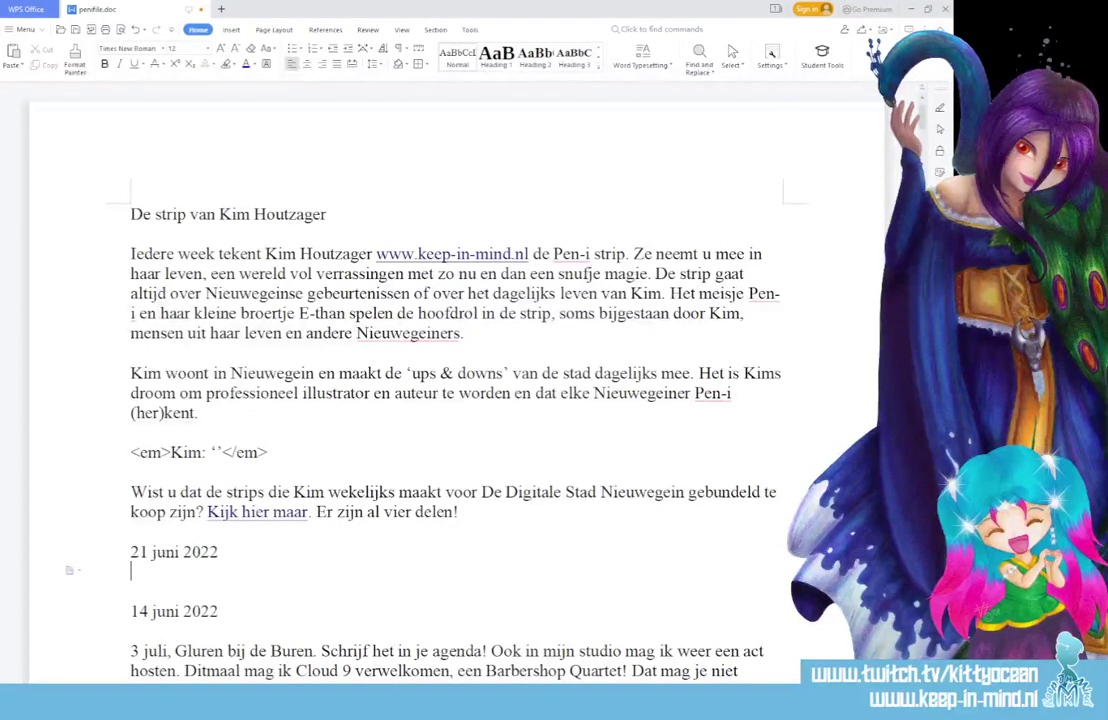
{"action": "key", "text": "Return"}
Write the opening sentence "Vroeger was alles anders." under the 21 juni 2022 date, correcting its spelling mistakes
{"action": "type", "text": "Vr"}
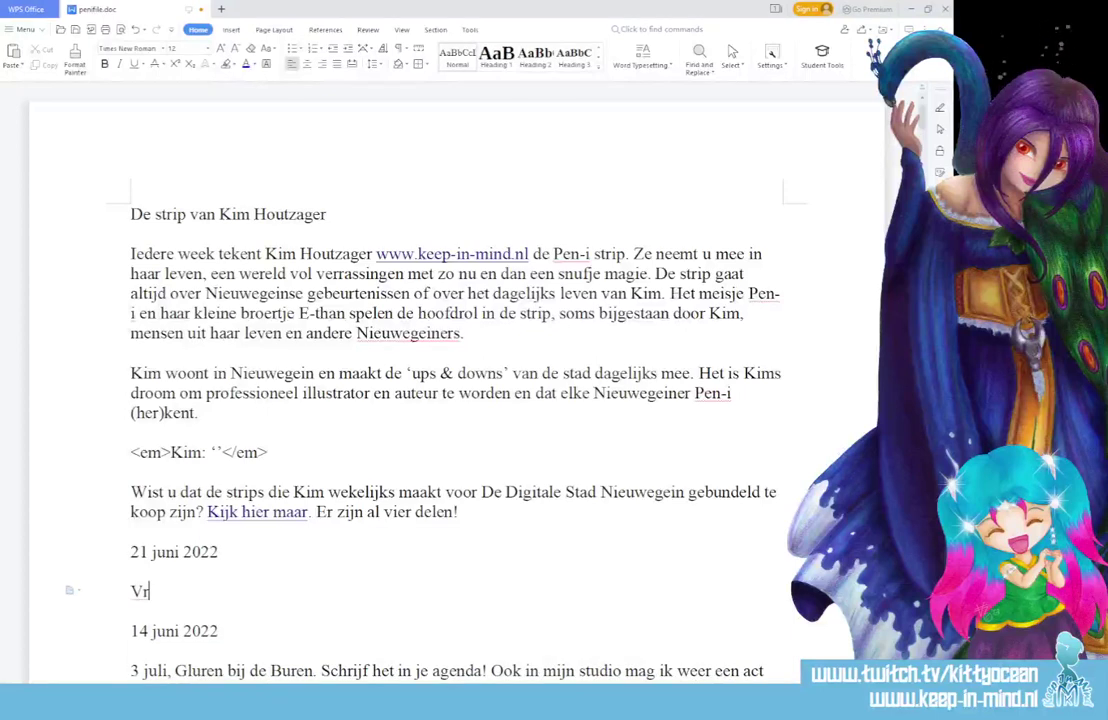
{"action": "type", "text": "oger was a"}
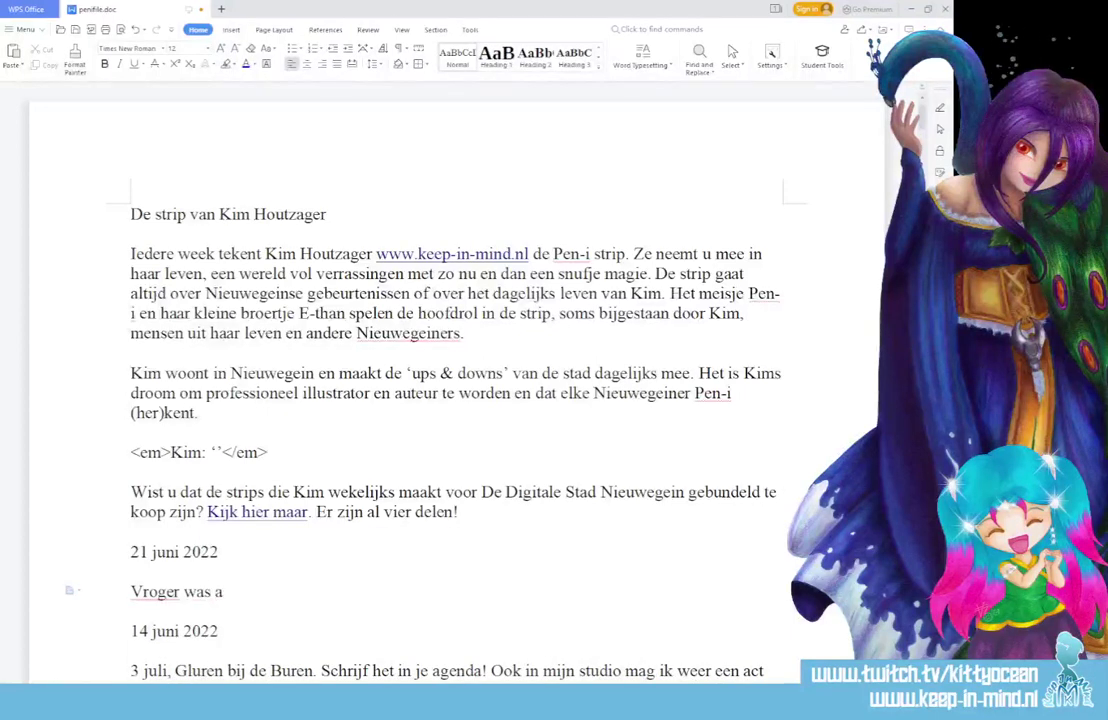
{"action": "type", "text": "lles anderd"}
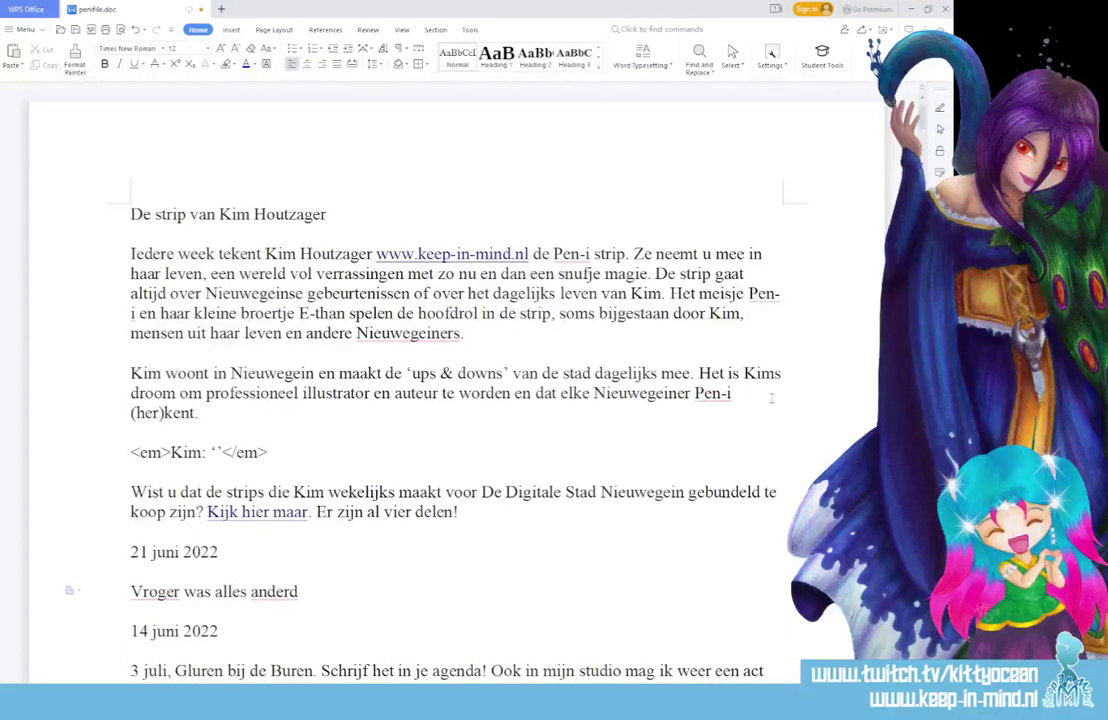
{"action": "scroll", "coordinate": [771, 398], "scroll_direction": "down", "scroll_amount": 4}
{"action": "left_click", "coordinate": [157, 350]}
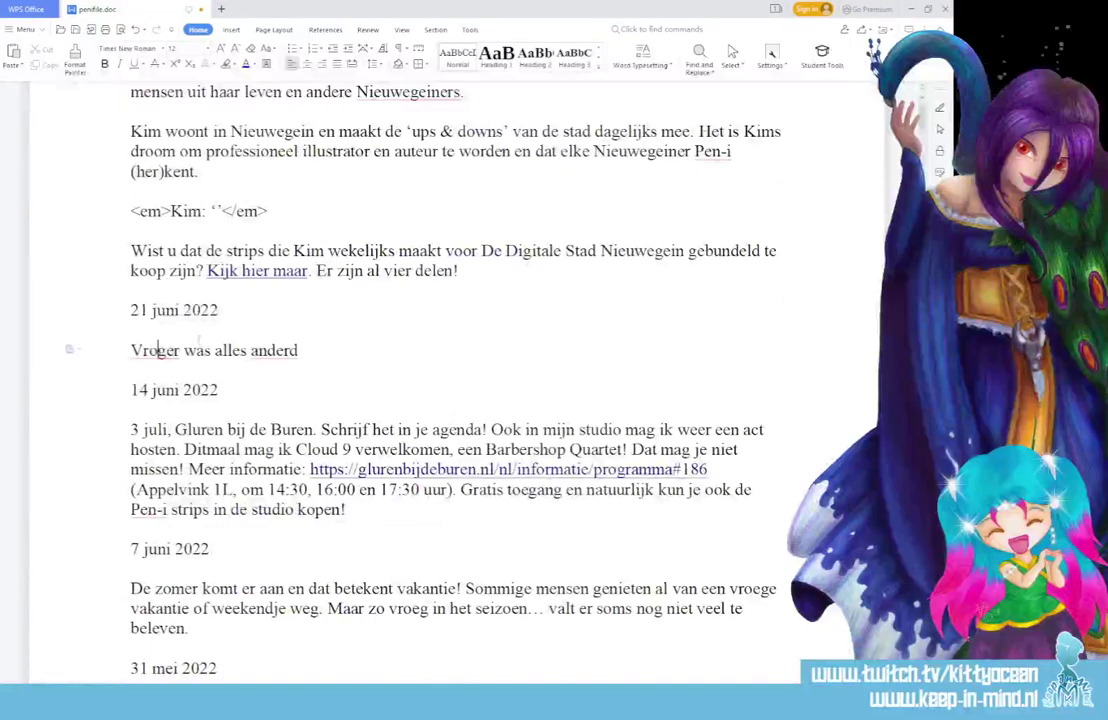
{"action": "type", "text": "e"}
{"action": "left_click", "coordinate": [314, 346]}
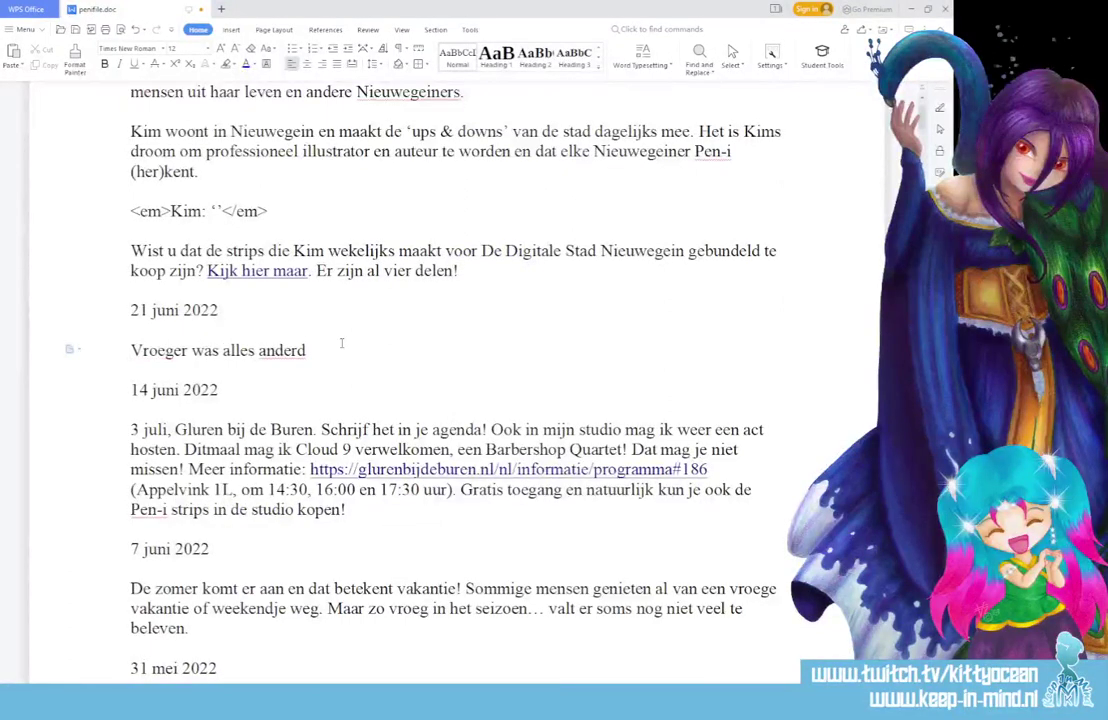
{"action": "key", "text": "BackSpace"}
{"action": "type", "text": "s."}
Continue the 21 juni 2022 entry with "En ja, ik weet dat ik erg oud klink. Was het vroeger ook beter?"
{"action": "type", "text": "En ja, ik weet dat ik"}
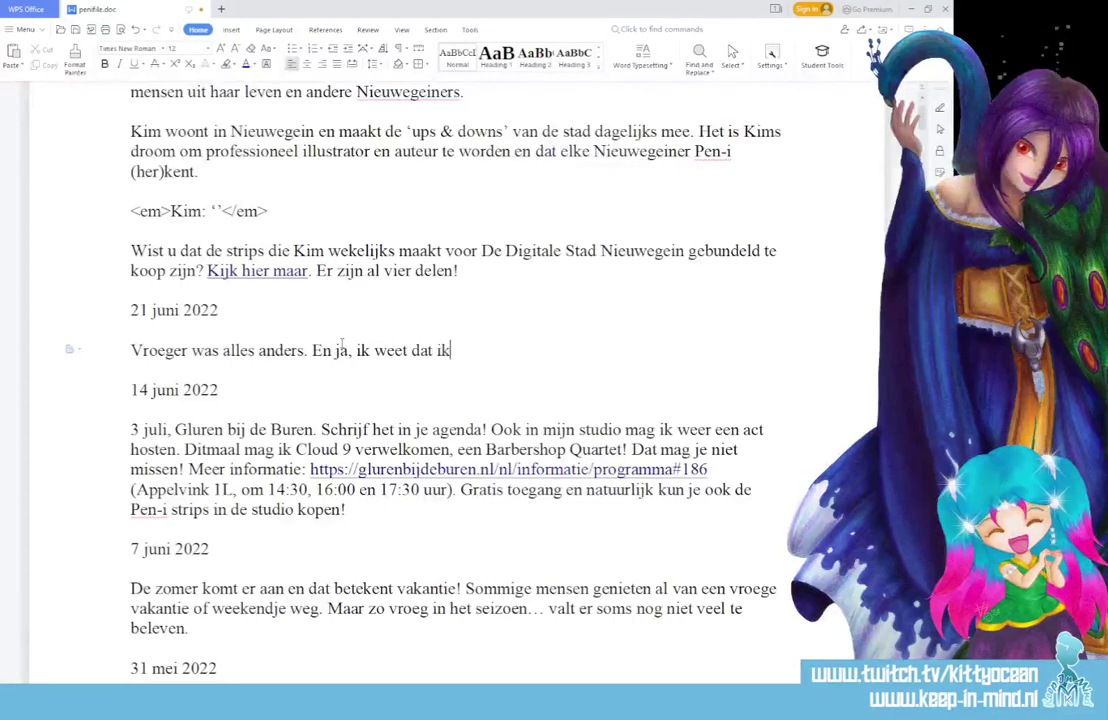
{"action": "type", "text": " erg oud klink"}
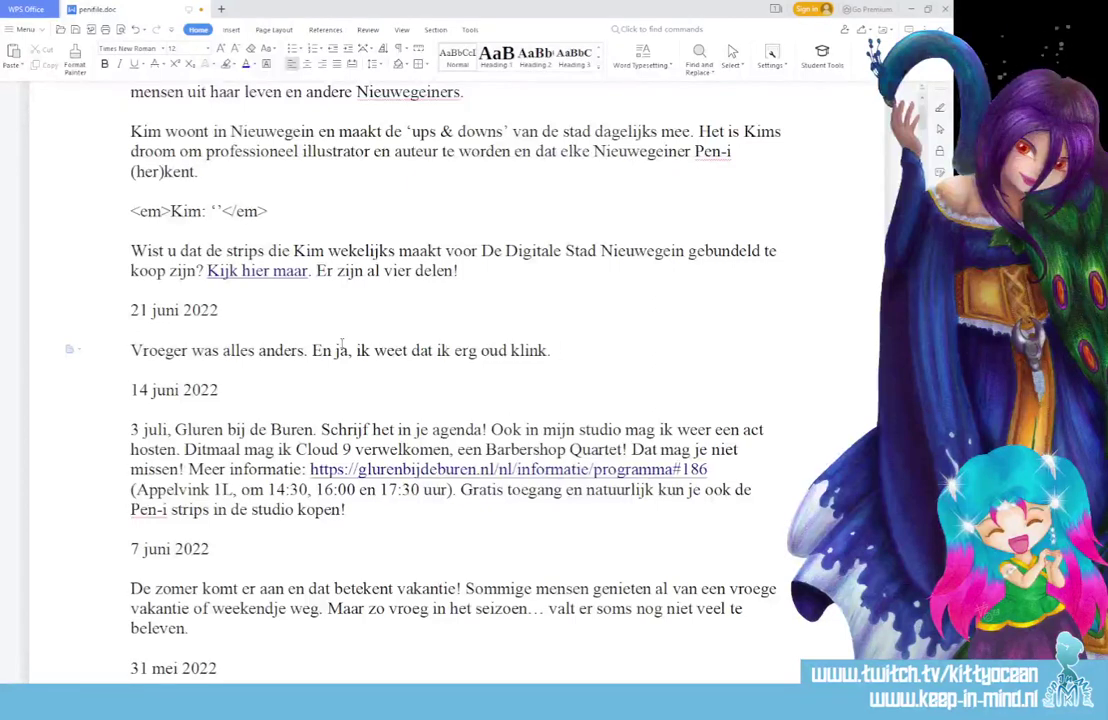
{"action": "type", "text": ". Was het vro"}
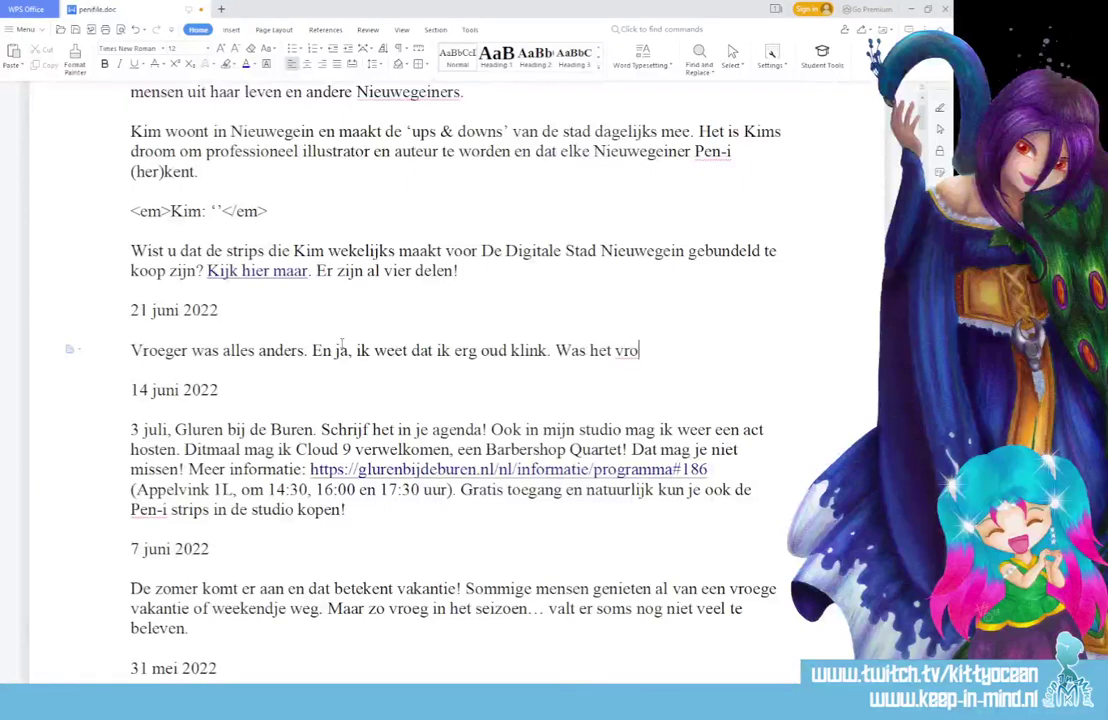
{"action": "type", "text": "eger ook beter?"}
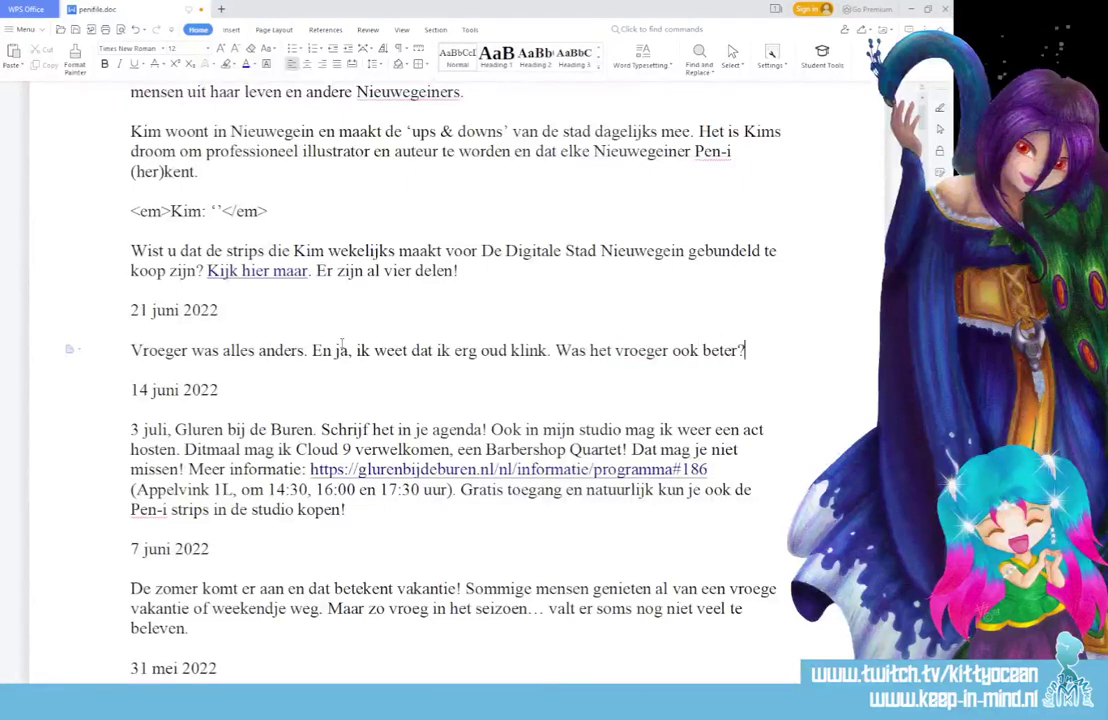
Continue the 21 juni 2022 entry with the sentence "Ik weet het niet, maar sommige dingen blijven terugkomen."
{"action": "type", "text": " Ik weet h"}
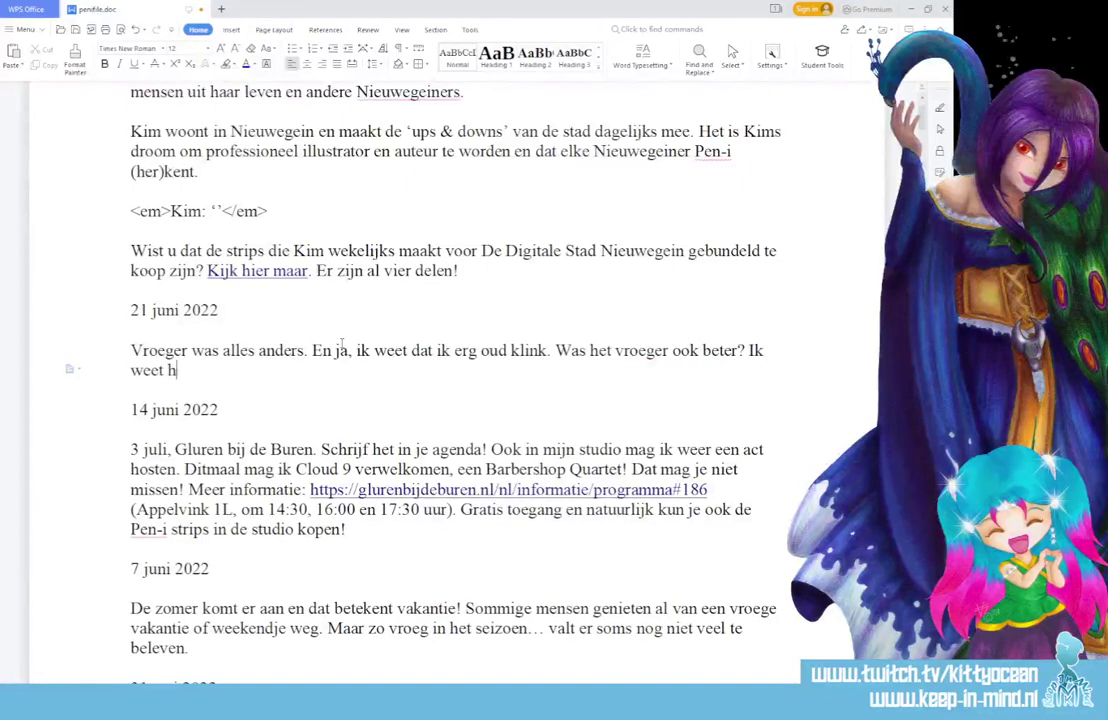
{"action": "type", "text": "et niet,"}
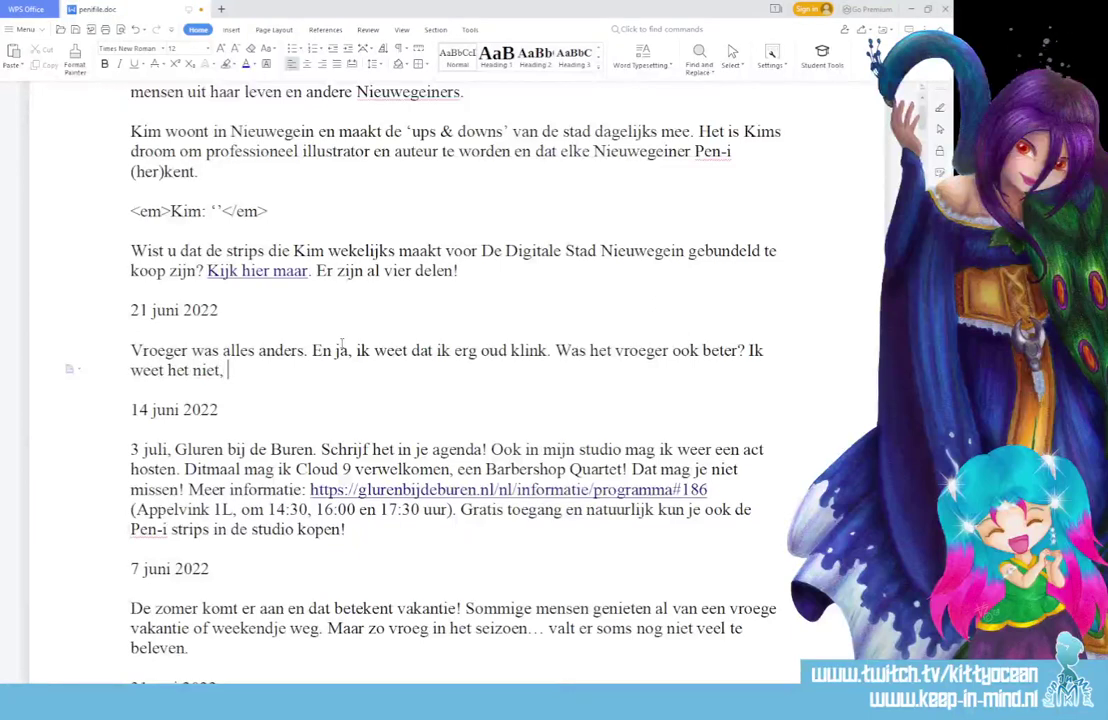
{"action": "type", "text": " maar sommige dingen"}
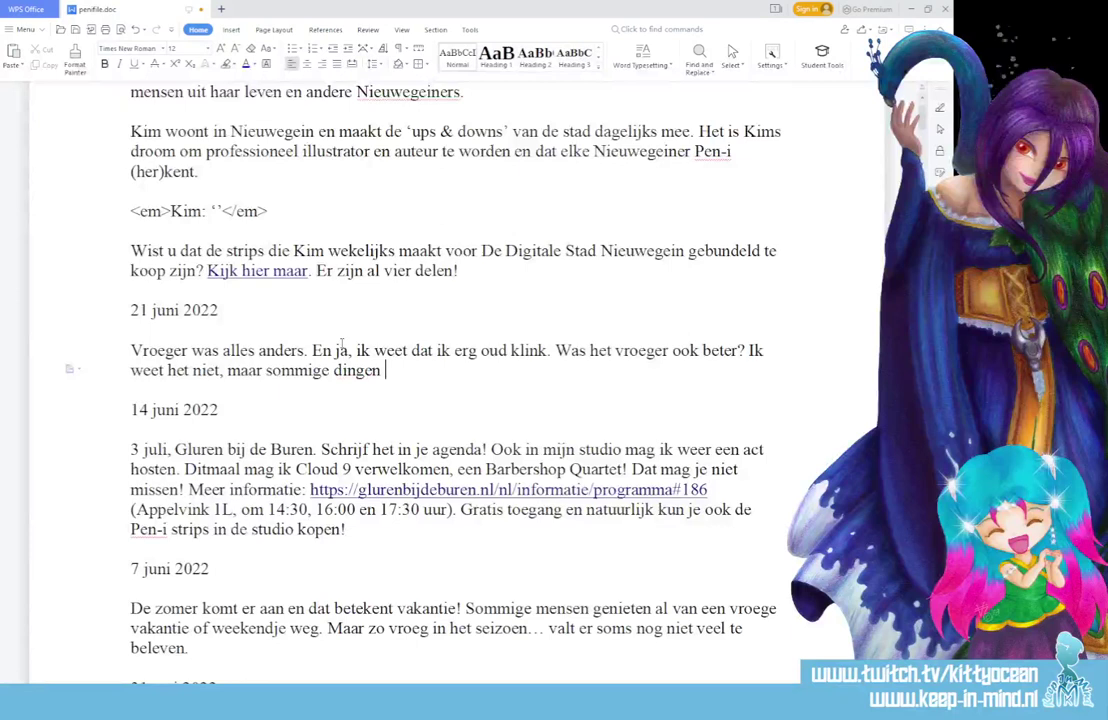
{"action": "type", "text": " blijven"}
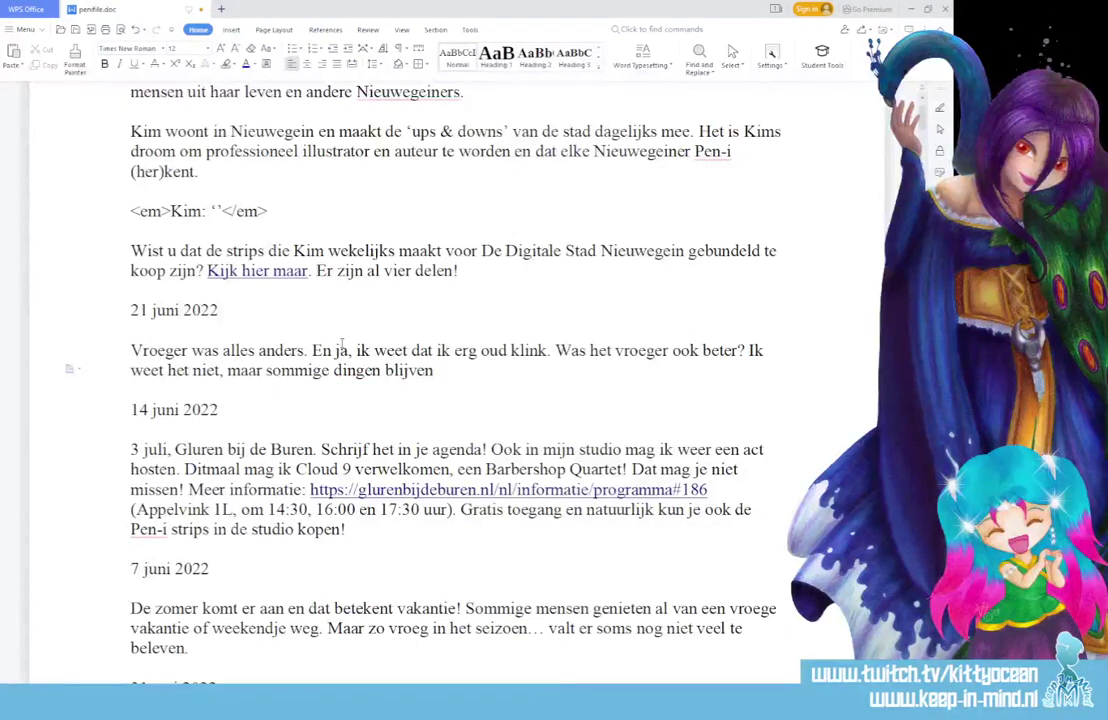
{"action": "type", "text": " terugkomen. Wie herinne"}
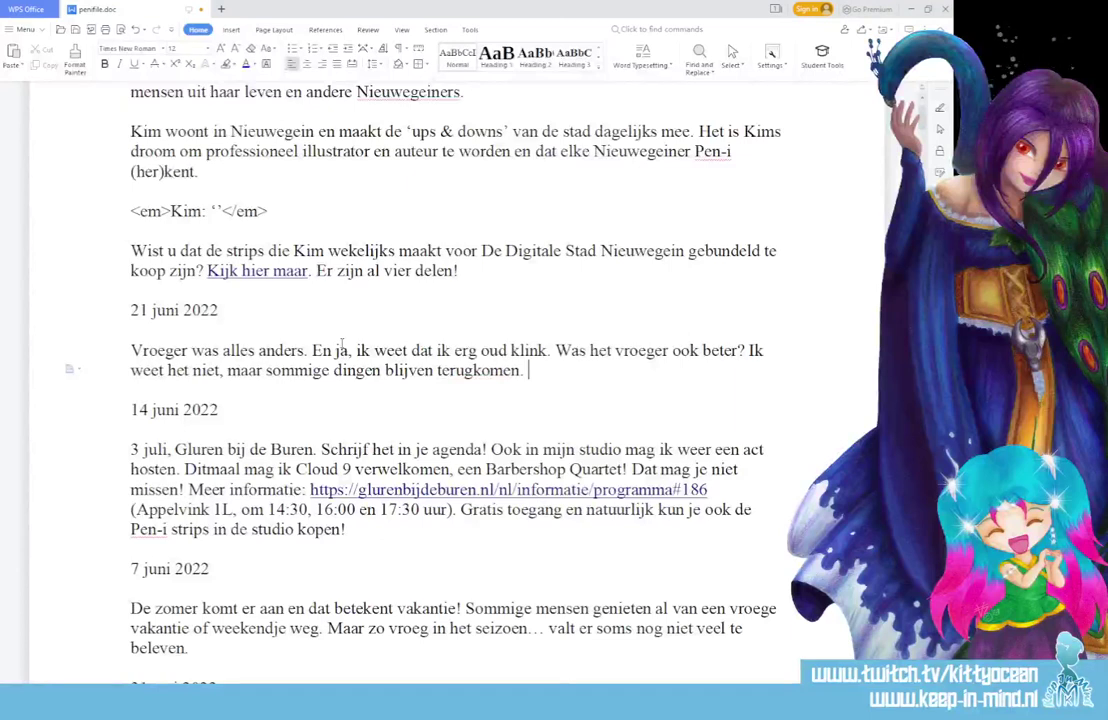
Add the question "Wie herinnert zich de boombox uit de jaren 80, waarmee opgeschoten jongeren over straat paradeerden?" to the 21 juni 2022 entry
{"action": "type", "text": "rt "}
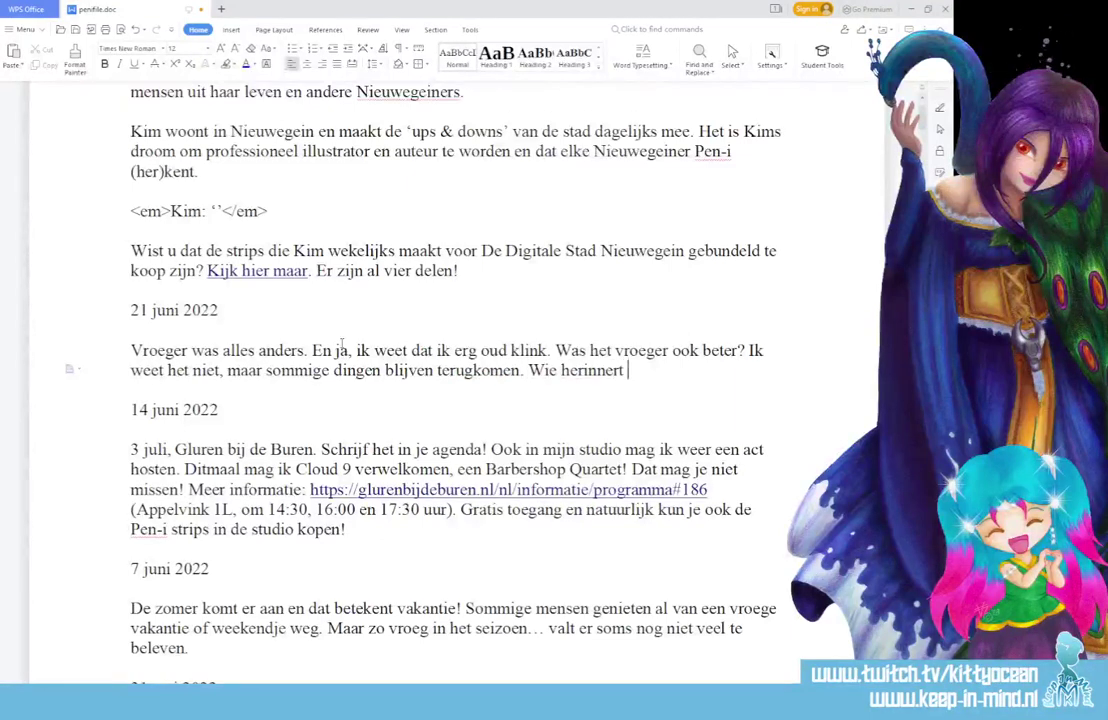
{"action": "type", "text": "zich de boombo"}
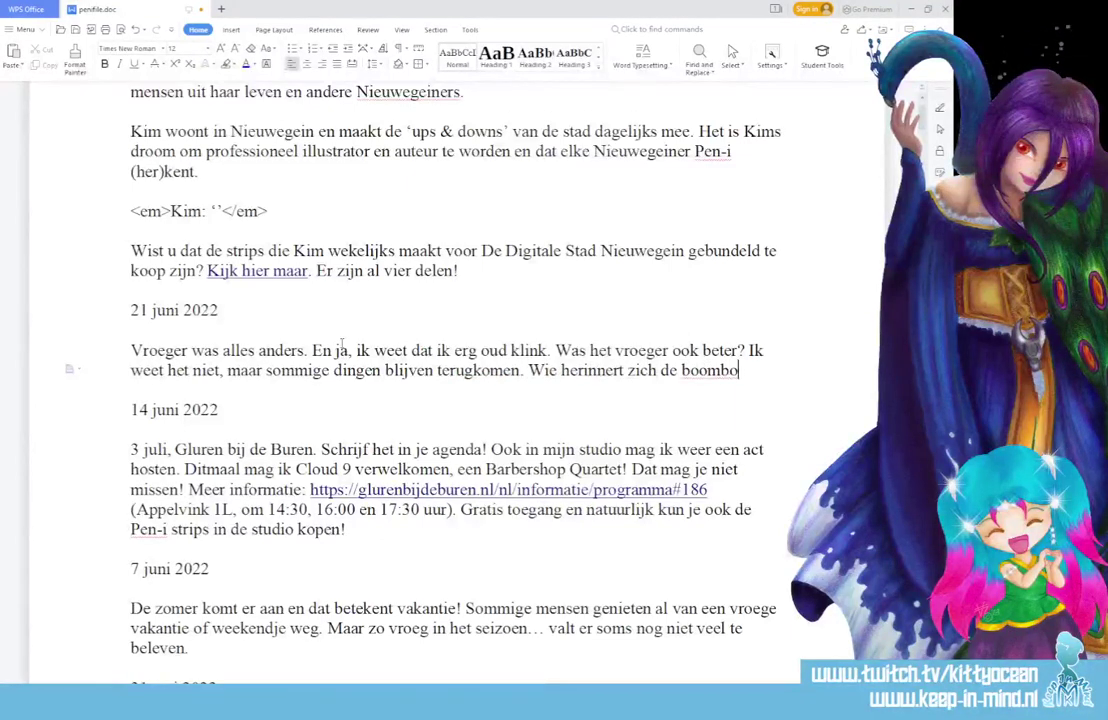
{"action": "type", "text": "x uit de jaren "}
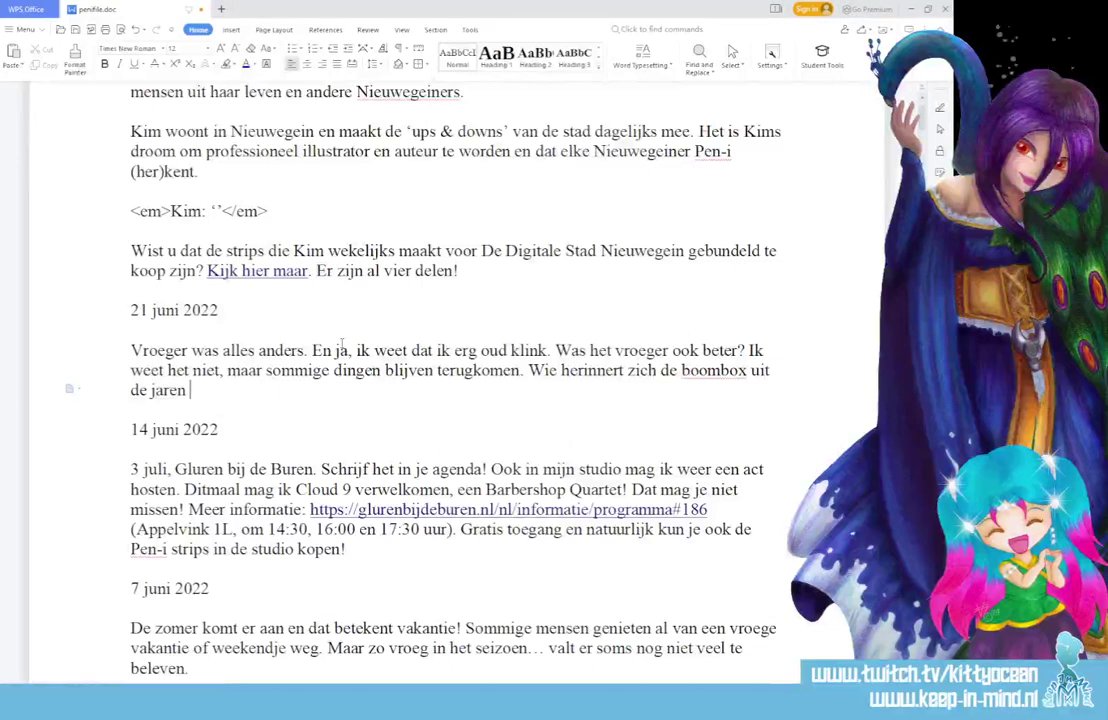
{"action": "type", "text": "80, waar"}
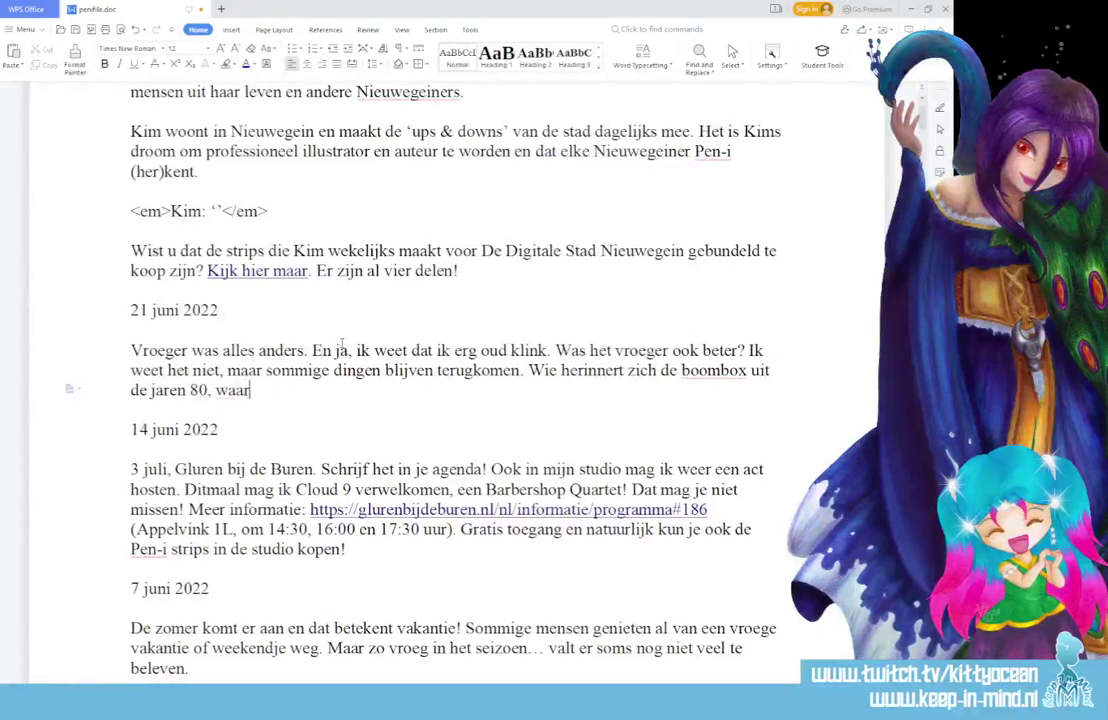
{"action": "type", "text": "mee opges"}
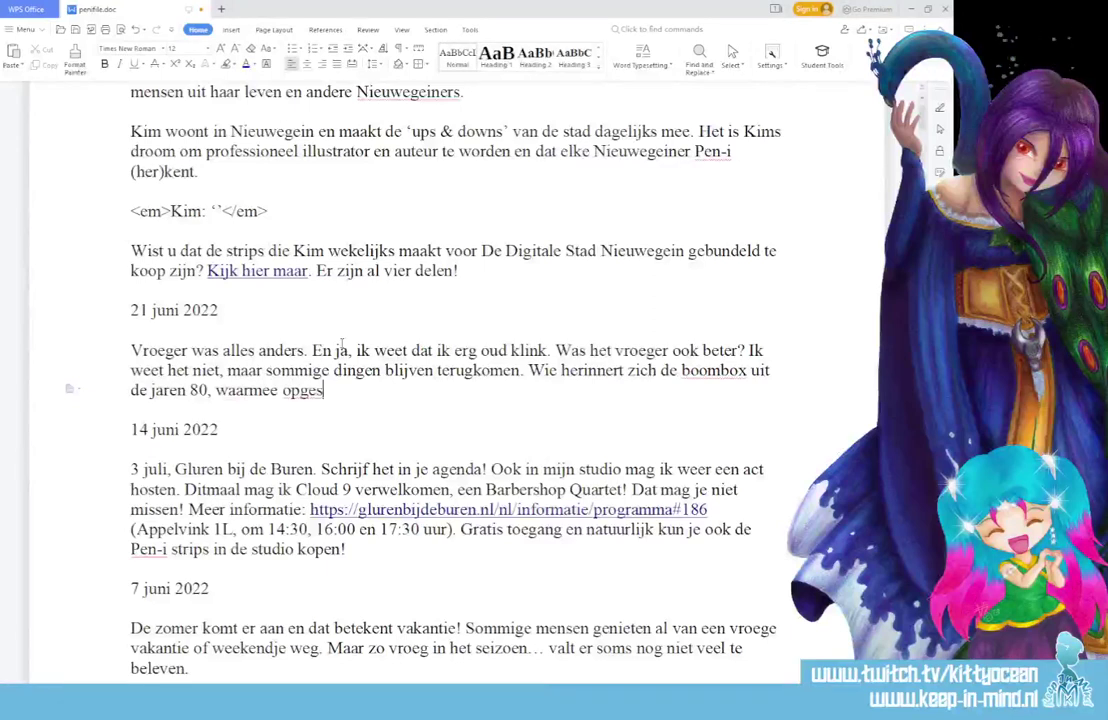
{"action": "type", "text": "choten jonger"}
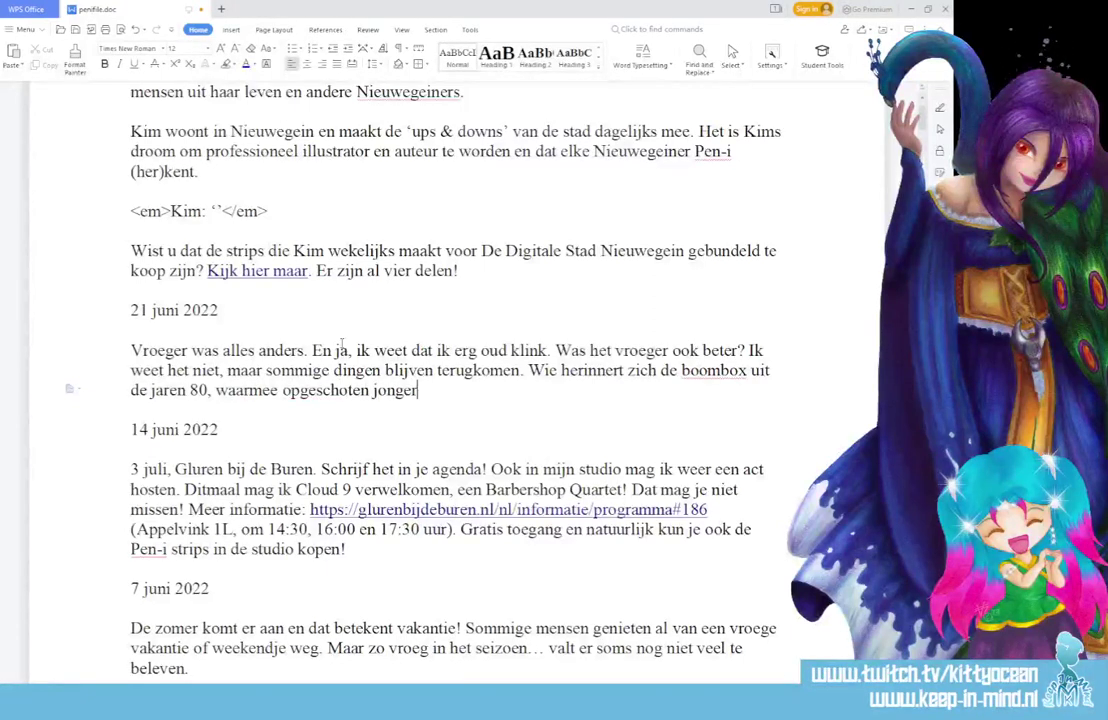
{"action": "type", "text": "en over straat p"}
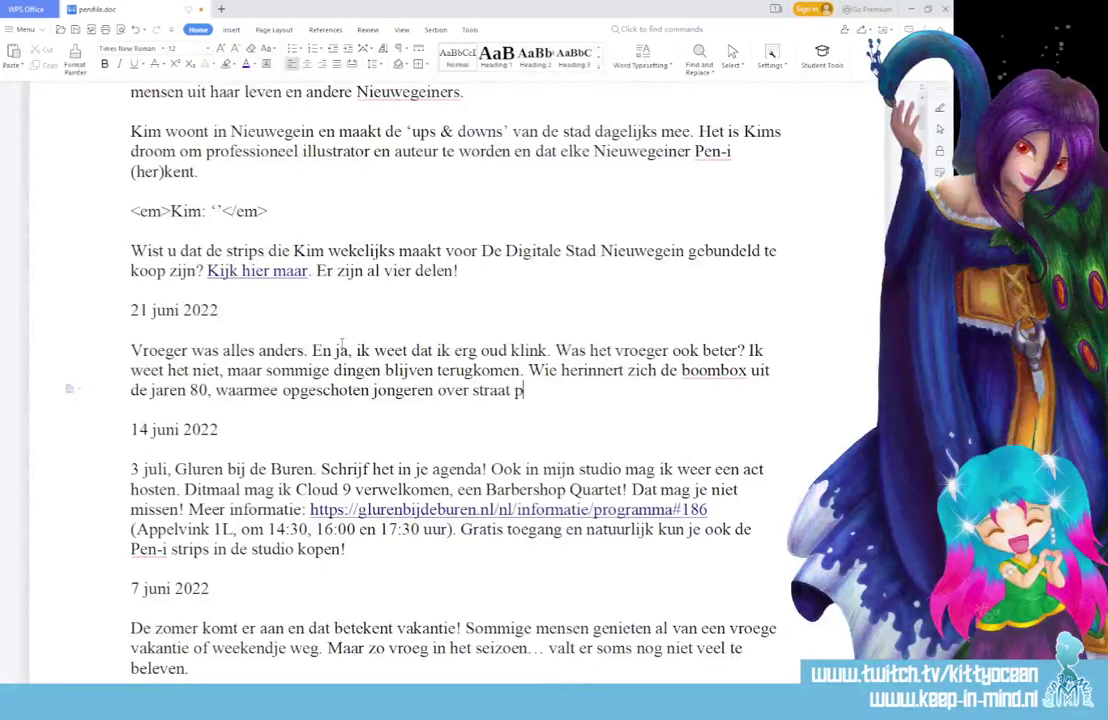
{"action": "type", "text": "aradeerden? "}
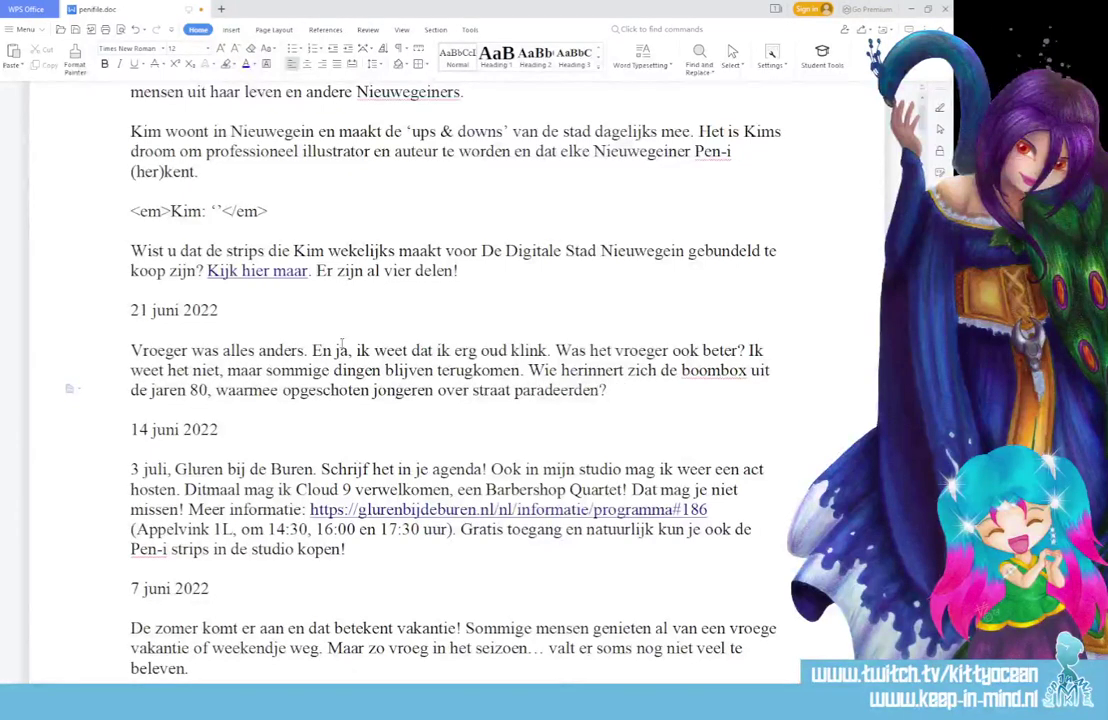
Continue the entry with "Die jongeren zijn oud, de boombox is een stuk kleiner" and replace "oud" with "opgegroeid"
{"action": "type", "text": "Die jongeren zi"}
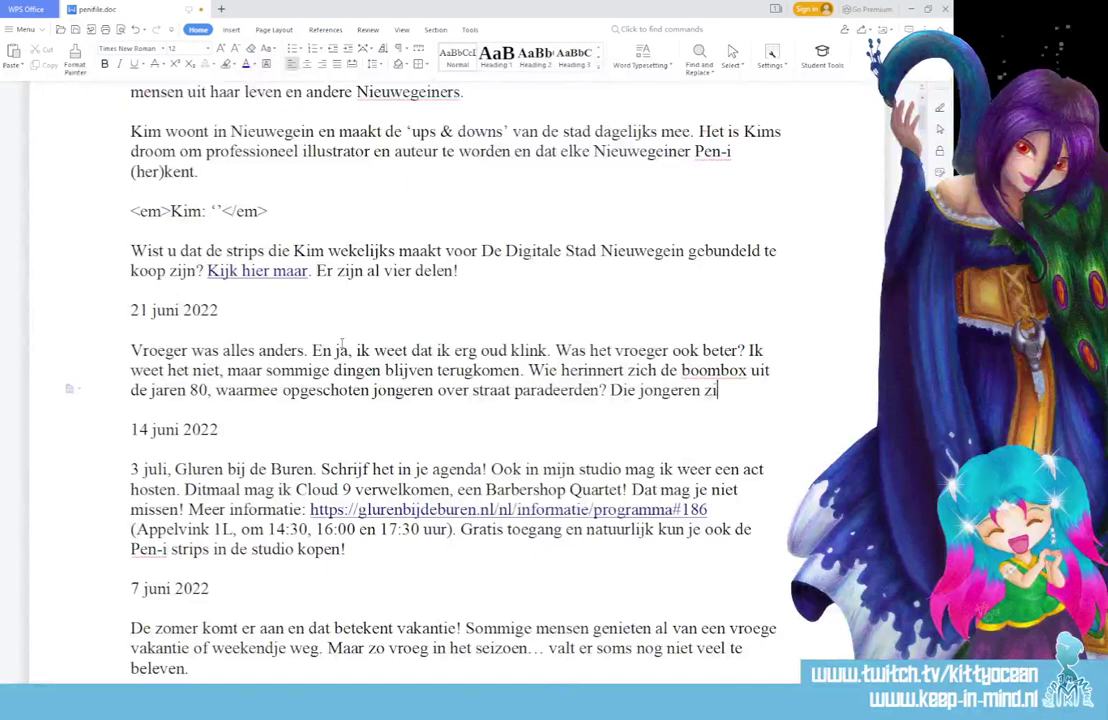
{"action": "type", "text": "jn oud, de boom"}
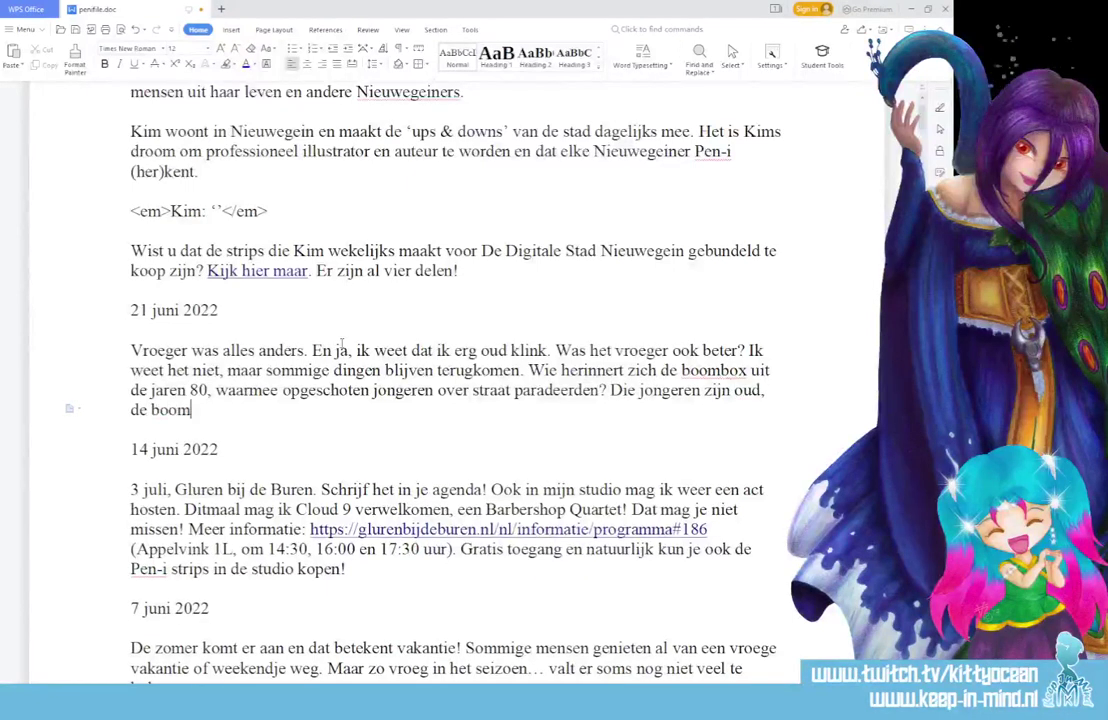
{"action": "type", "text": "box is een "}
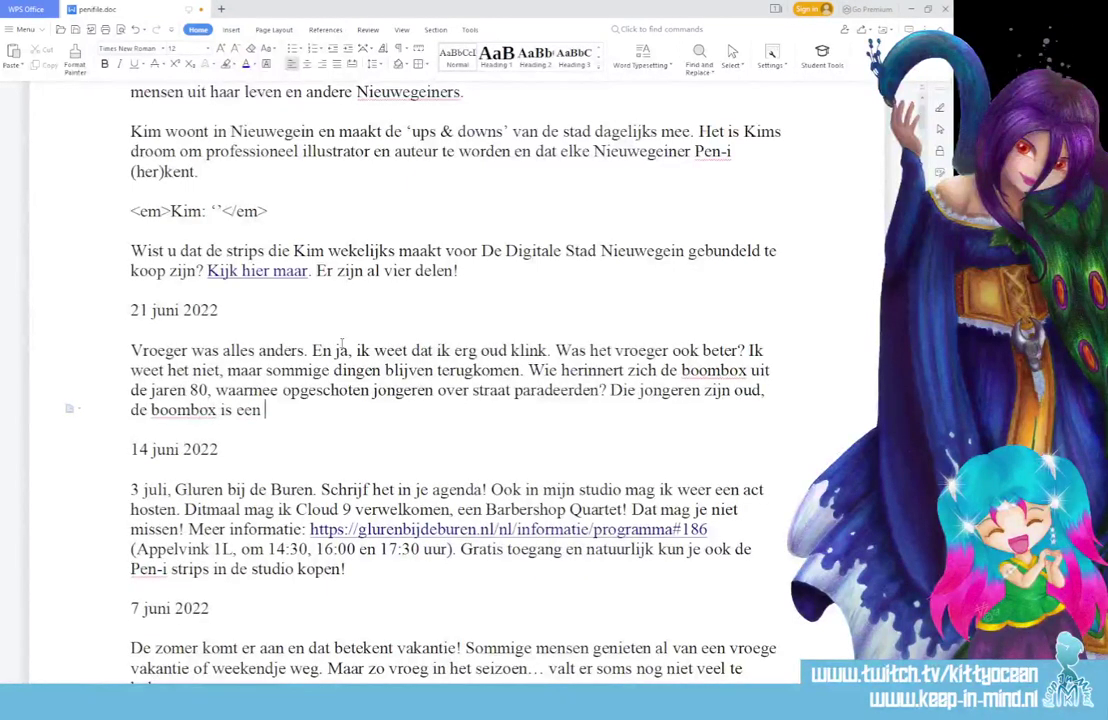
{"action": "type", "text": "stuk kleiner"}
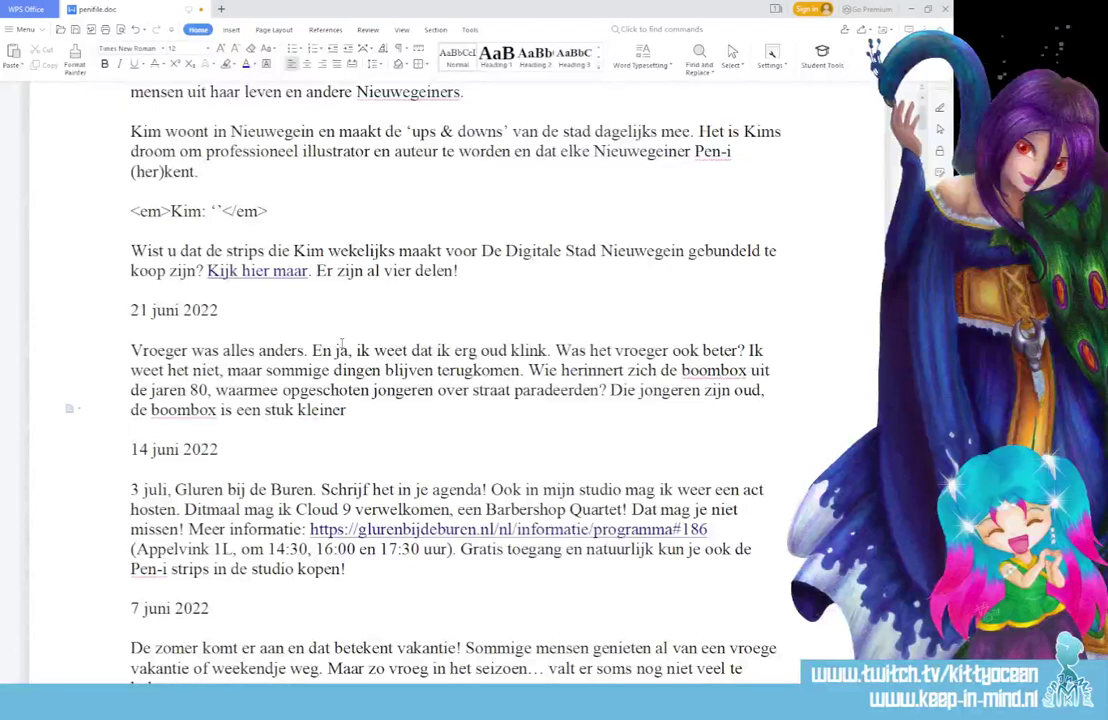
{"action": "double_click", "coordinate": [748, 389]}
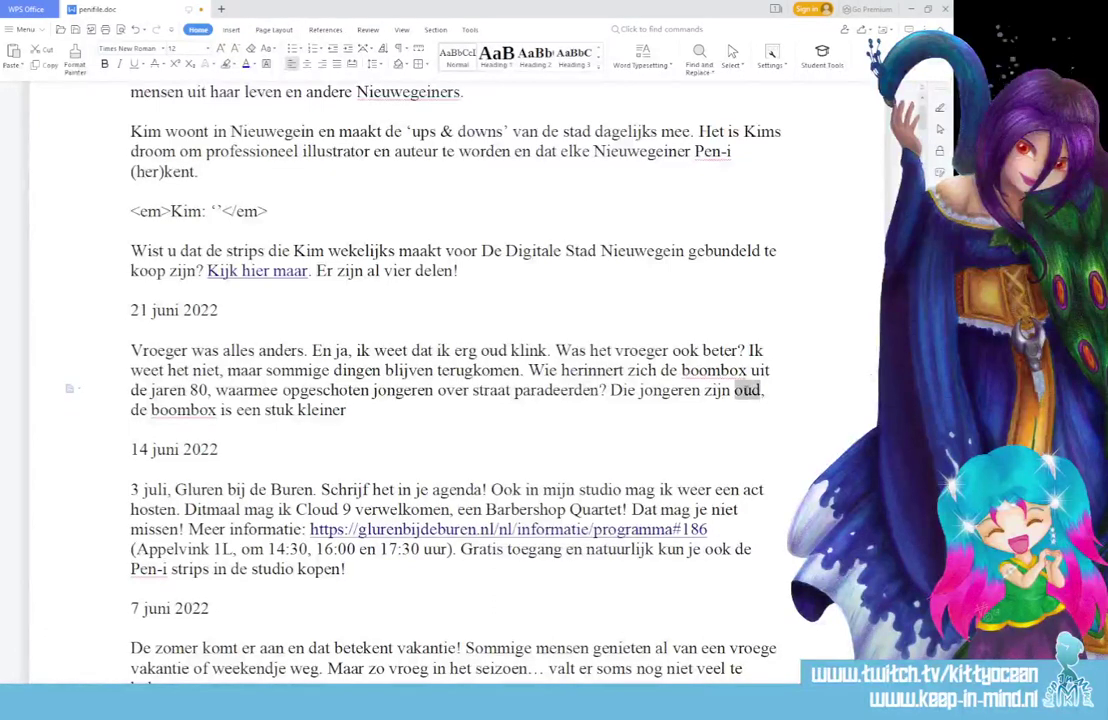
{"action": "type", "text": "opgegroeid,"}
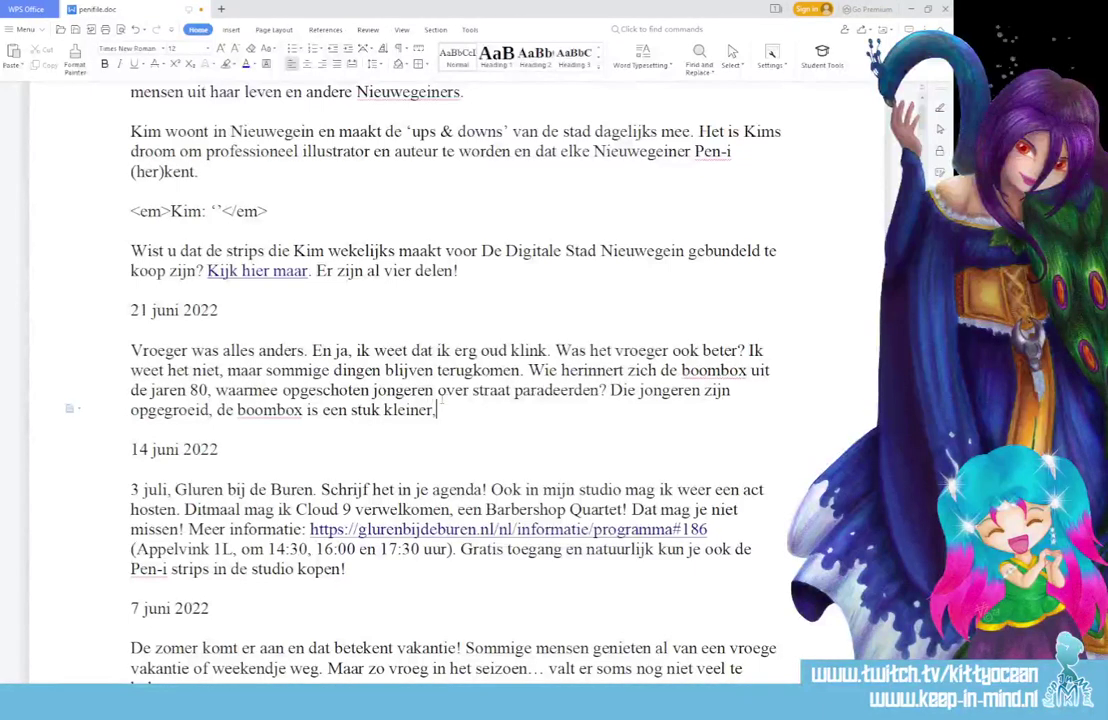
Finish the boombox sentence with ", maar het geluid is niet minder!", correcting the mistyped ending
{"action": "type", "text": " de boombox is een stuk kleiner, maar het gelu"}
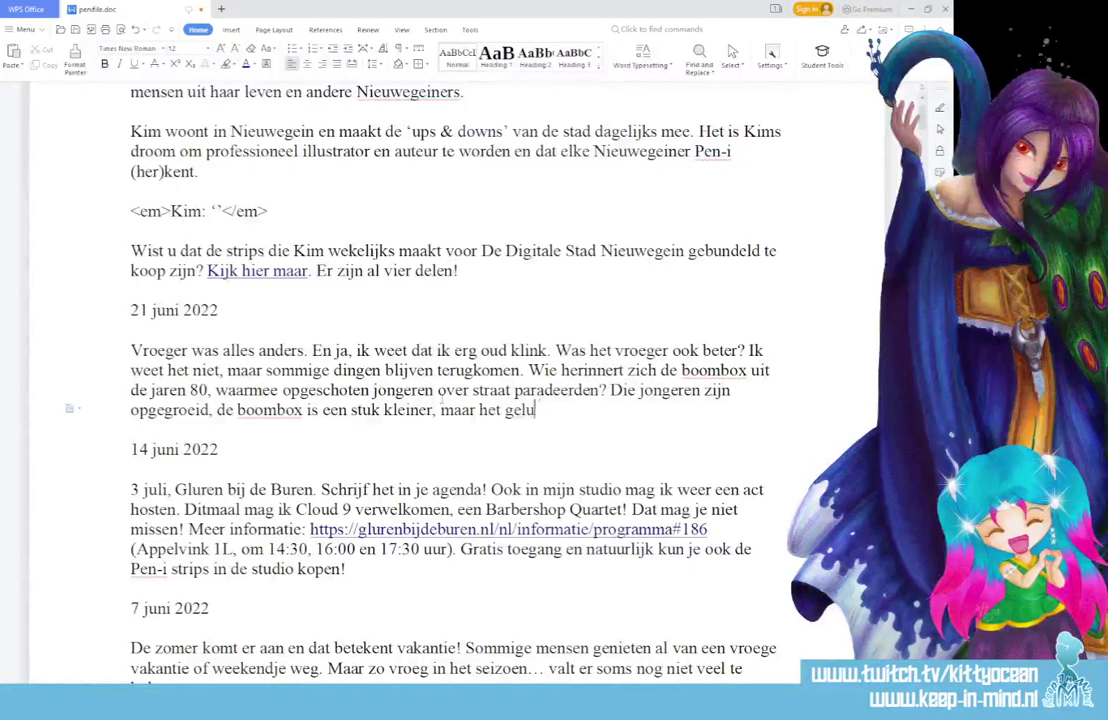
{"action": "type", "text": "id is niet minde"}
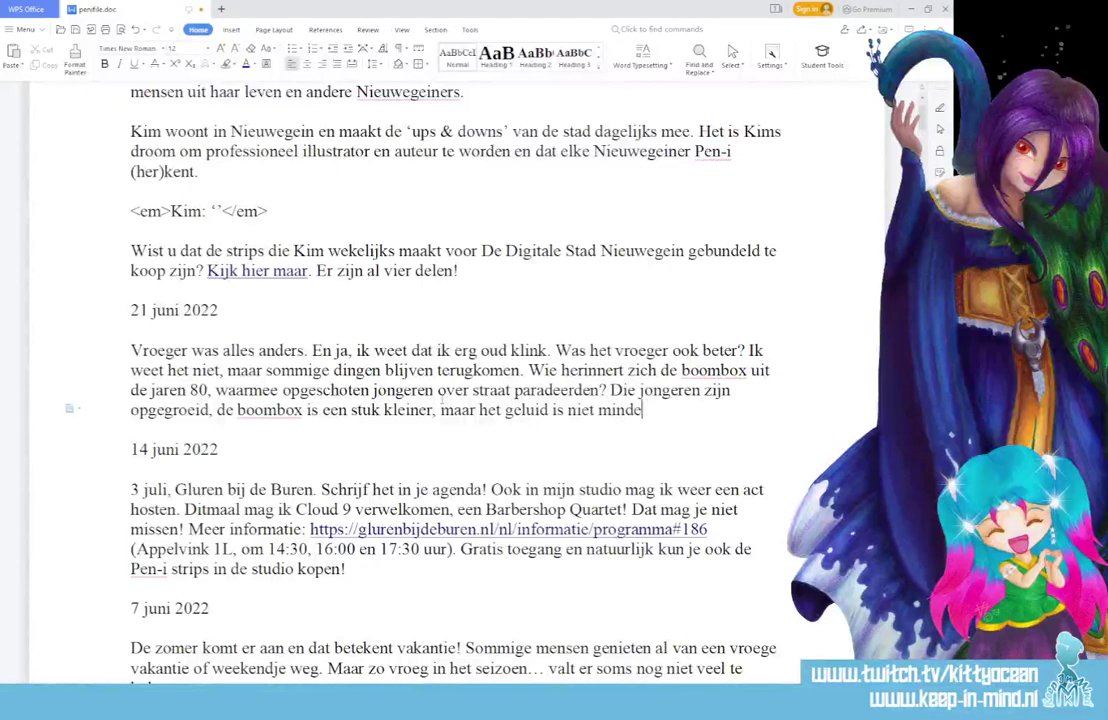
{"action": "type", "text": "r@"}
{"action": "key", "text": "Return"}
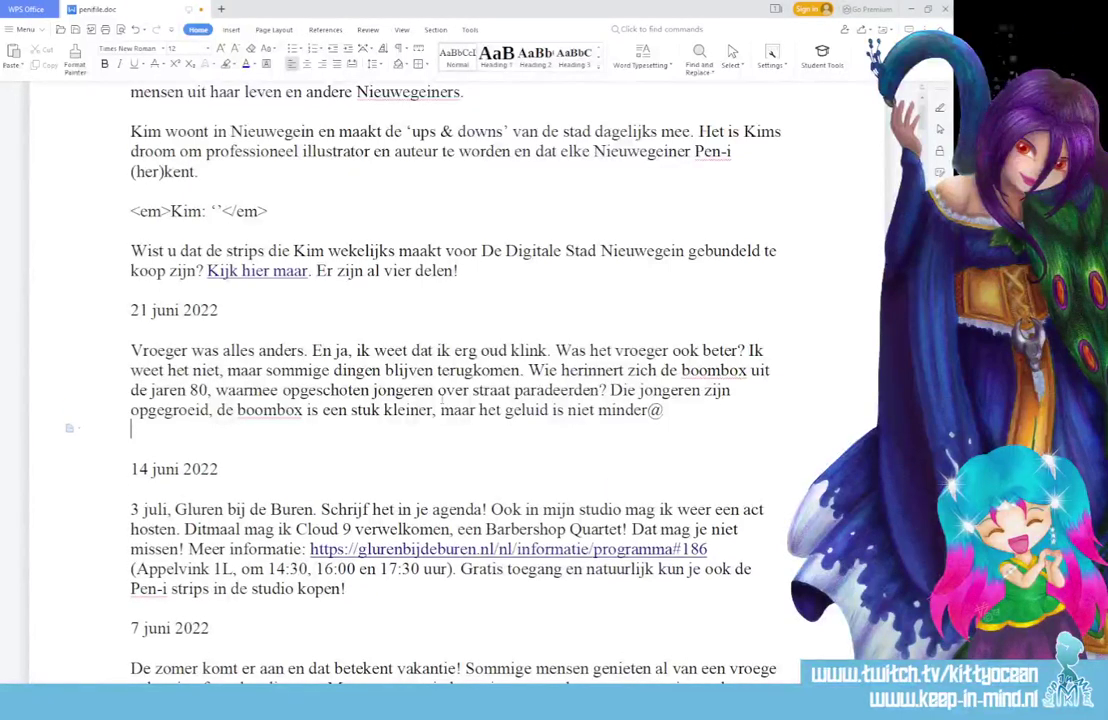
{"action": "key", "text": "BackSpace"}
{"action": "key", "text": "BackSpace"}
{"action": "type", "text": "!"}
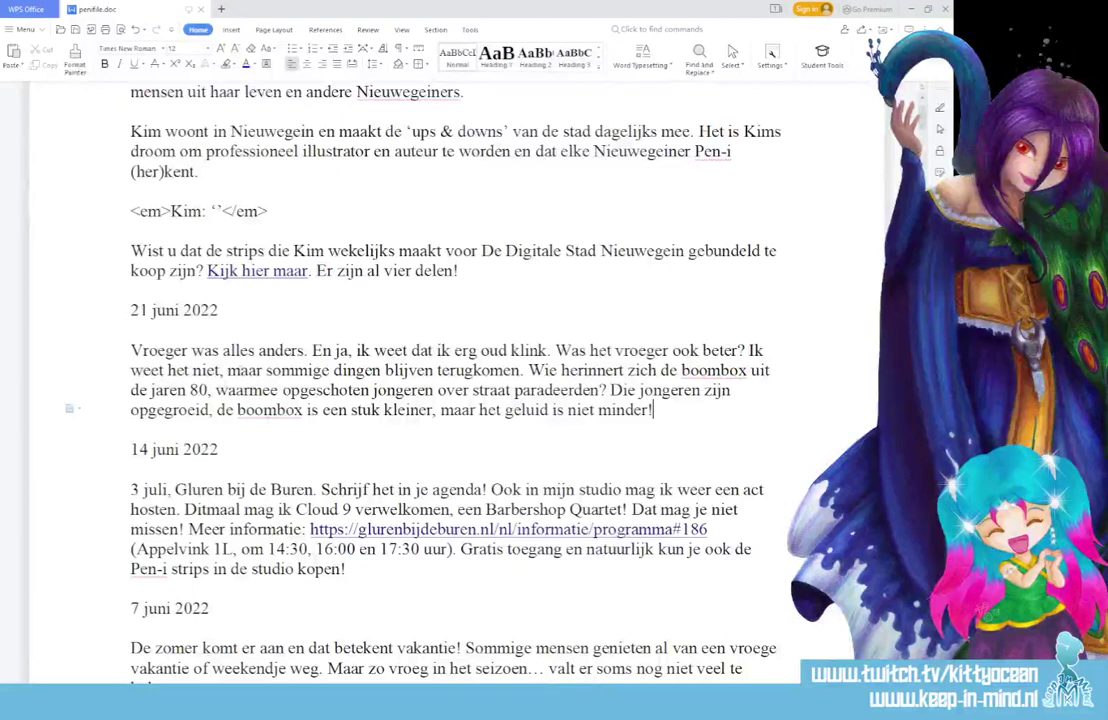
Delete the word "opgeschoten" before "jongeren" in the 21 juni 2022 entry
{"action": "double_click", "coordinate": [320, 390]}
{"action": "key", "text": "BackSpace"}
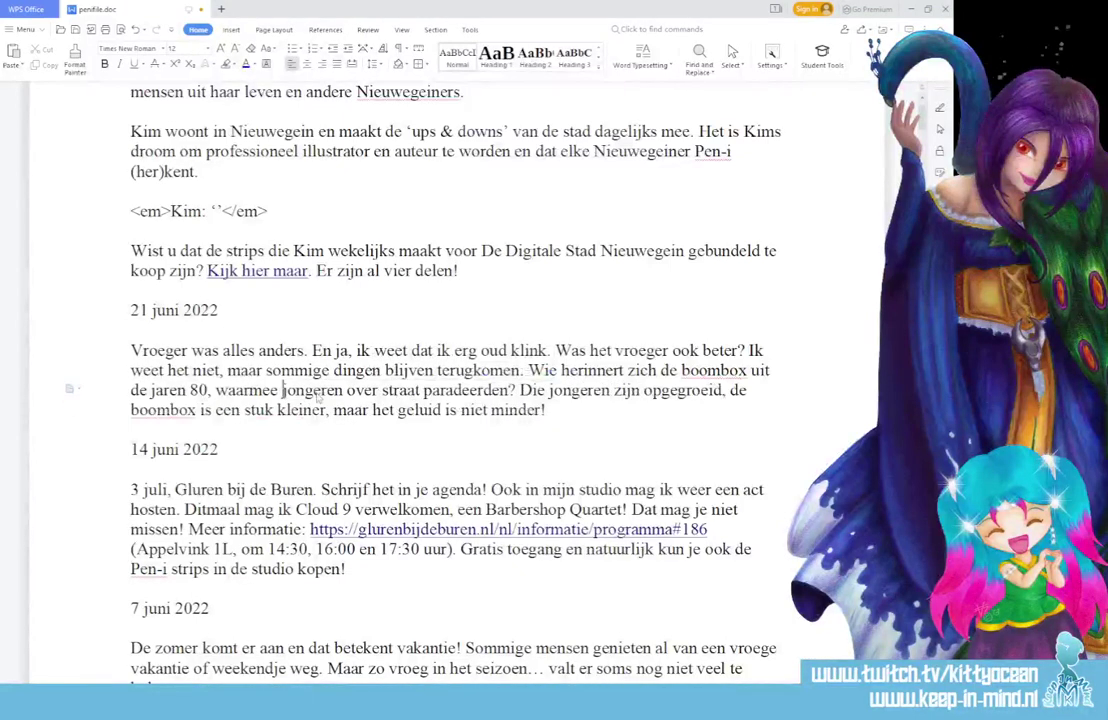
{"action": "left_click", "coordinate": [460, 410]}
Switch to Photoshop and close 737.psd without saving its changes
{"action": "key", "text": "alt+Tab"}
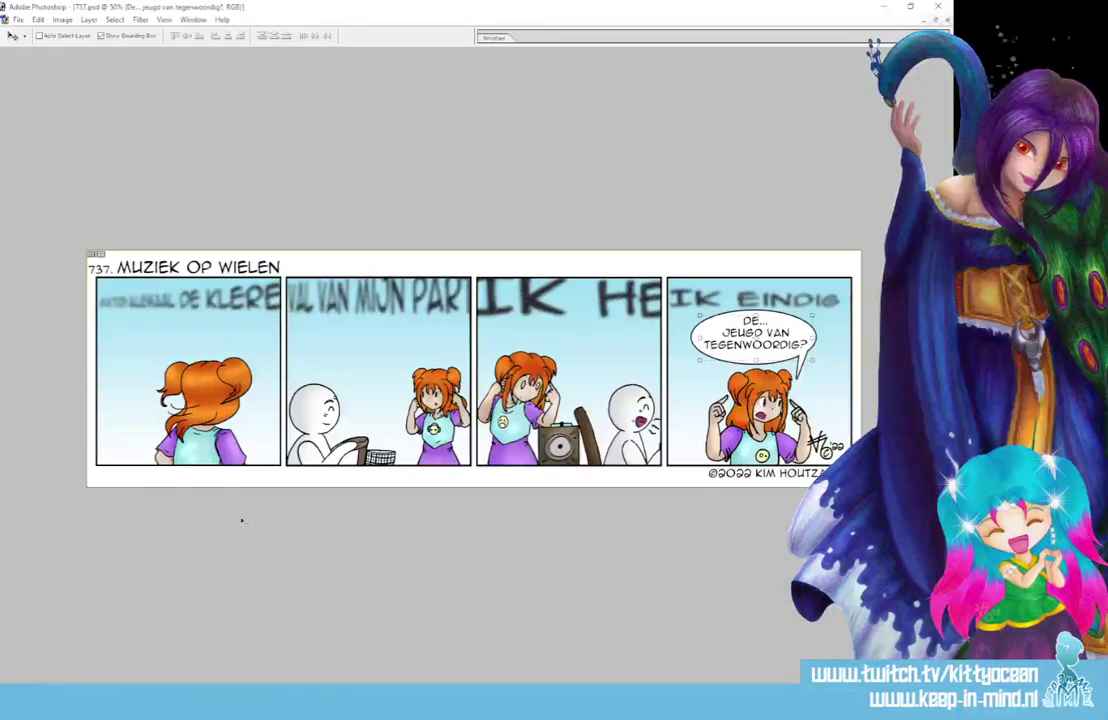
{"action": "key", "text": "ctrl+w"}
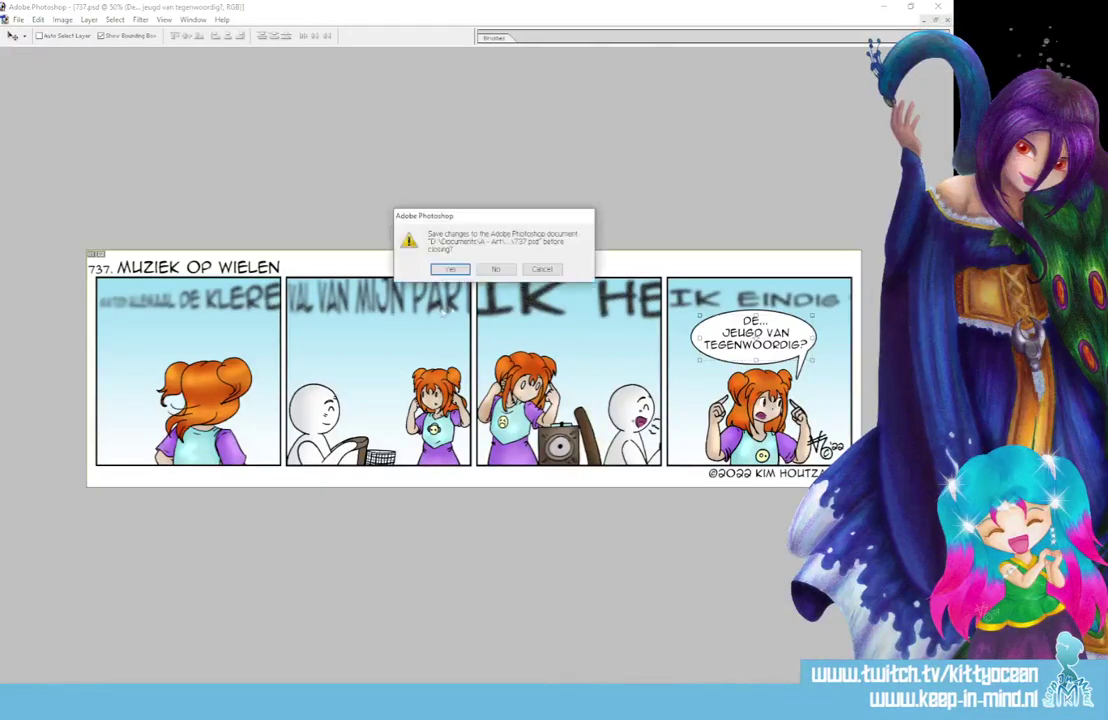
{"action": "key", "text": "n"}
Open NewBanner from the Pen-i Overall folder and the 737 JPEG from the Jaar 15 folder in Photoshop
{"action": "key", "text": "alt+Tab"}
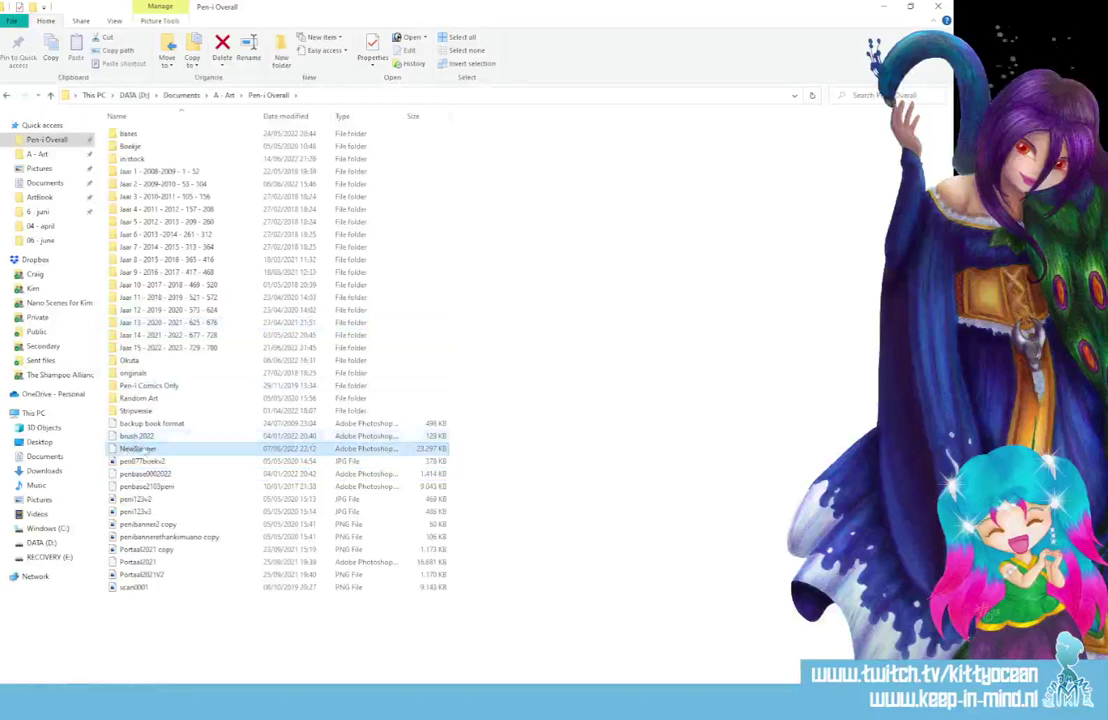
{"action": "double_click", "coordinate": [137, 449]}
{"action": "key", "text": "alt+Tab"}
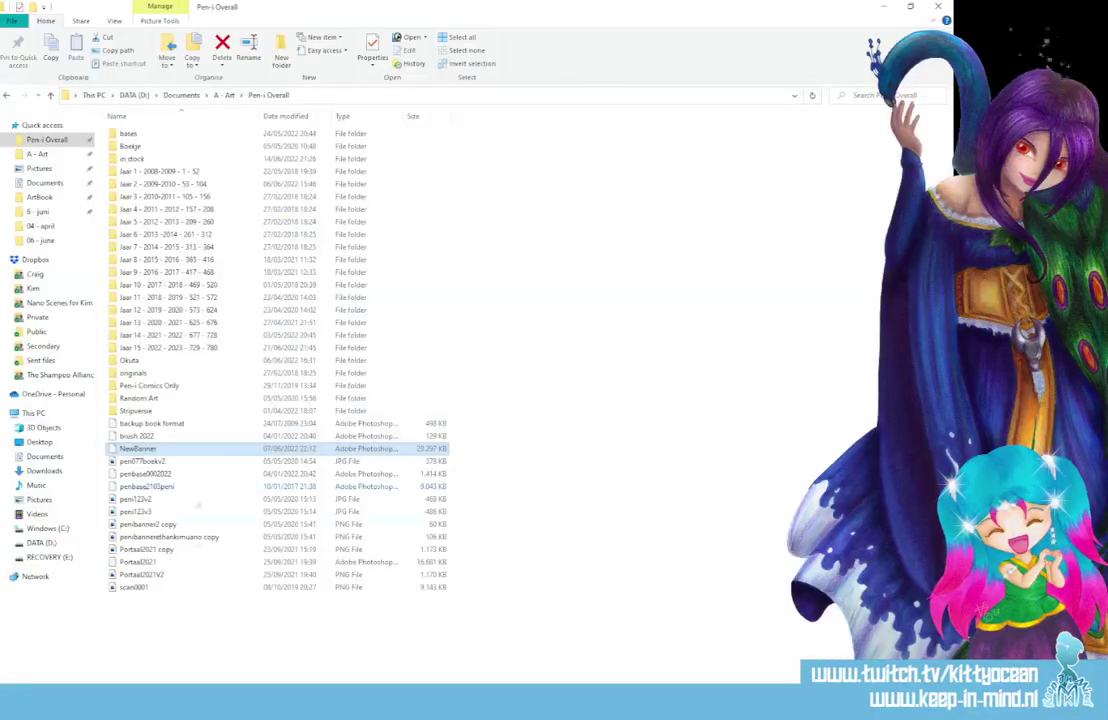
{"action": "double_click", "coordinate": [184, 351]}
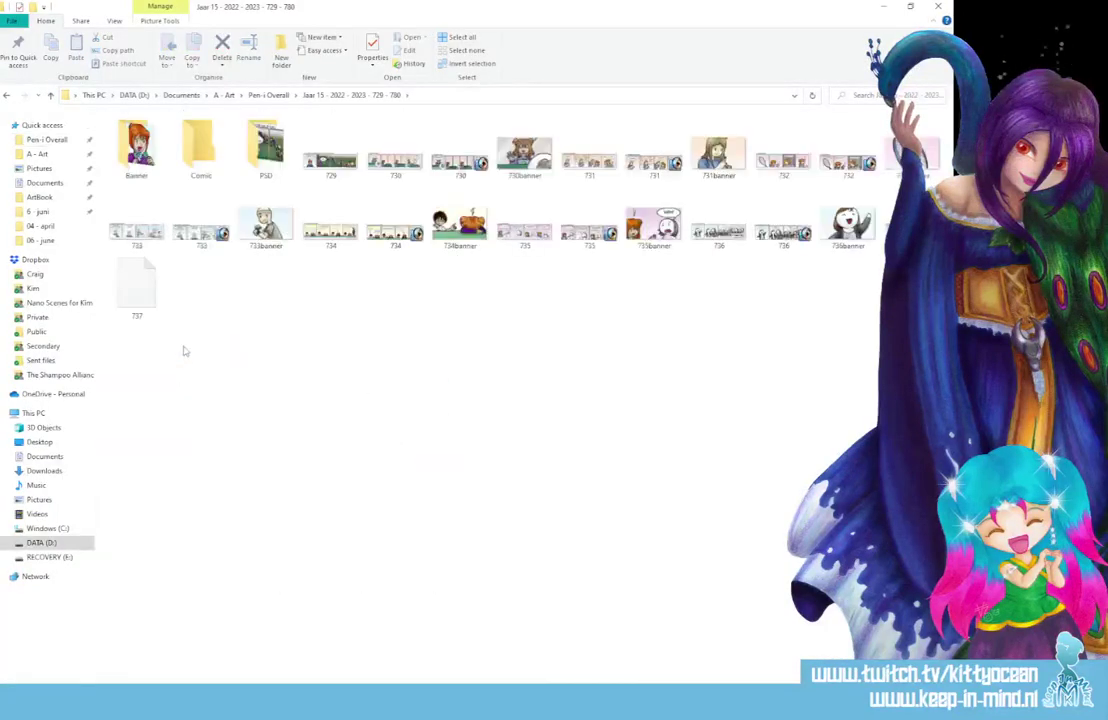
{"action": "left_click_drag", "start_coordinate": [908, 225], "coordinate": [230, 398]}
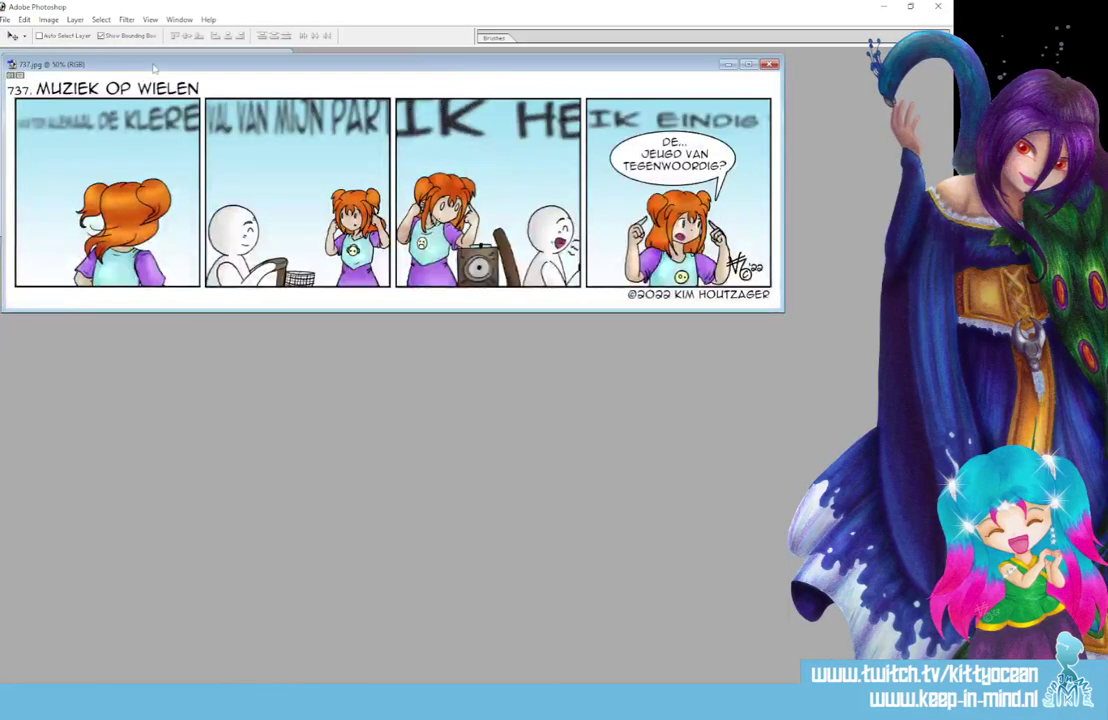
Copy the 737 comic image into NewBanner.psd and position it so the first panel's orange-haired head fills the banner
{"action": "left_click_drag", "start_coordinate": [130, 65], "coordinate": [212, 251]}
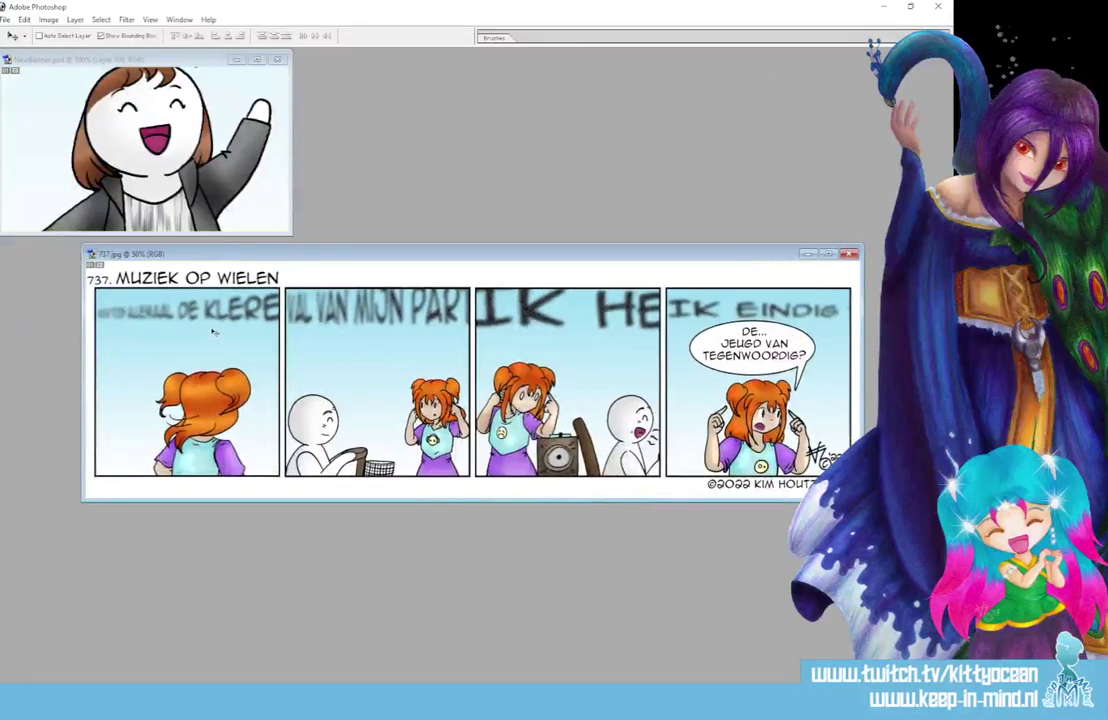
{"action": "left_click", "coordinate": [190, 118]}
{"action": "left_click", "coordinate": [257, 59]}
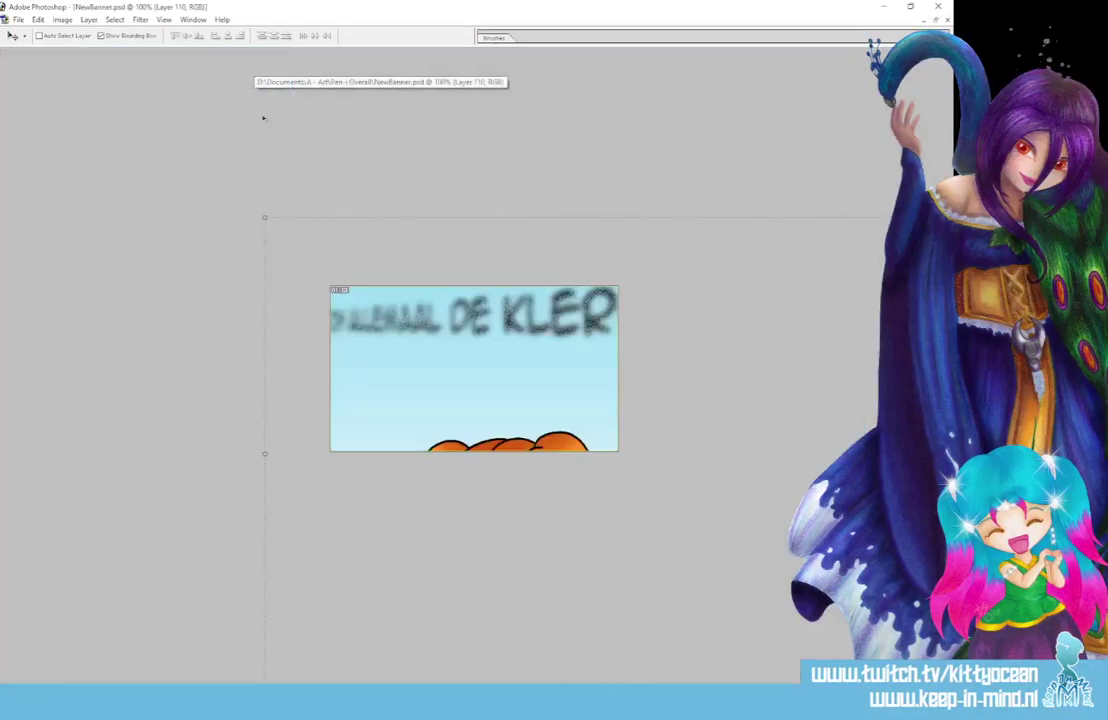
{"action": "scroll", "coordinate": [410, 222], "scroll_direction": "down", "scroll_amount": 3}
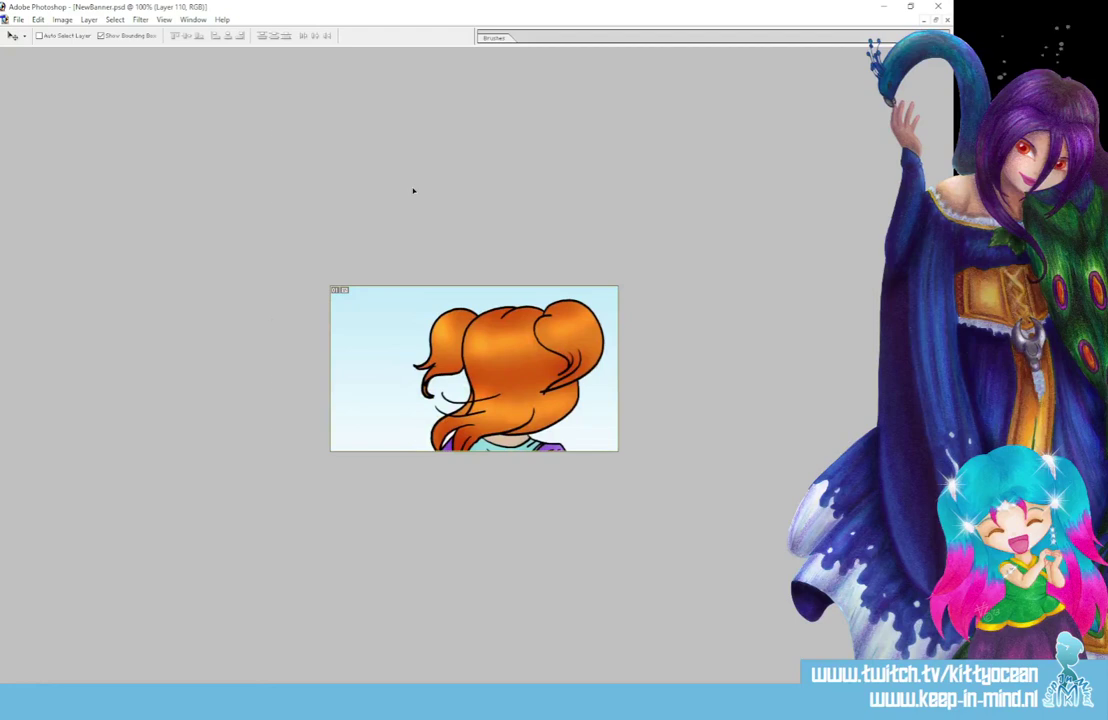
Save the banner for web as a high-quality JPEG named 737banner in the Jaar 15 folder
{"action": "left_click", "coordinate": [18, 19]}
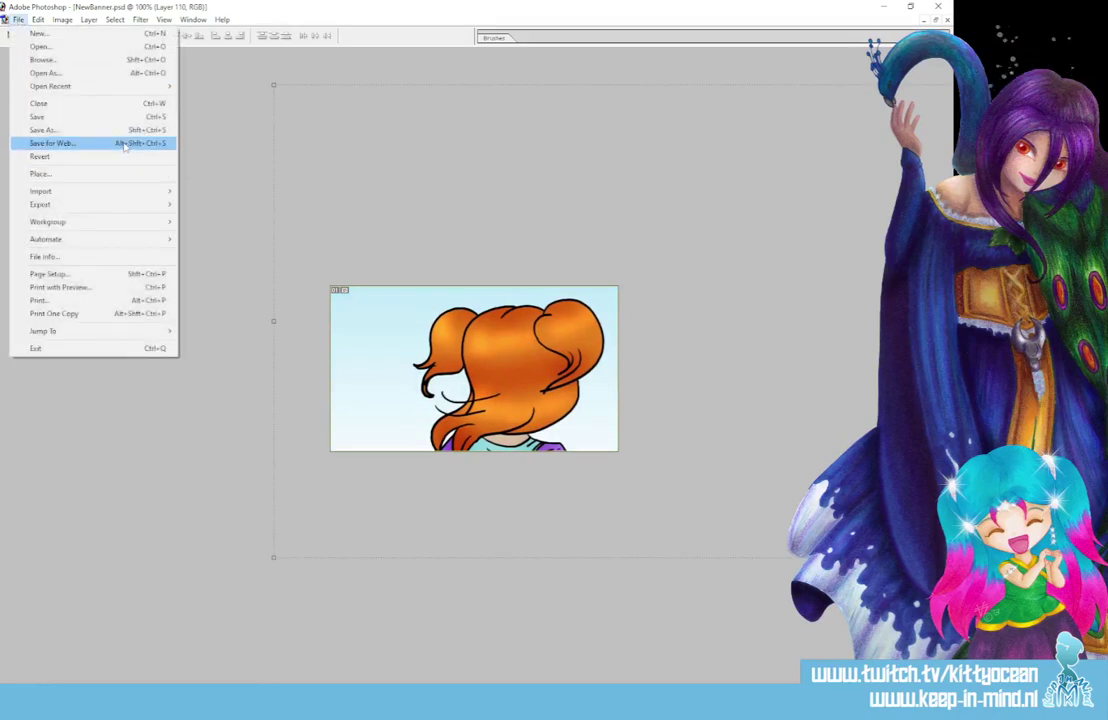
{"action": "left_click", "coordinate": [110, 143]}
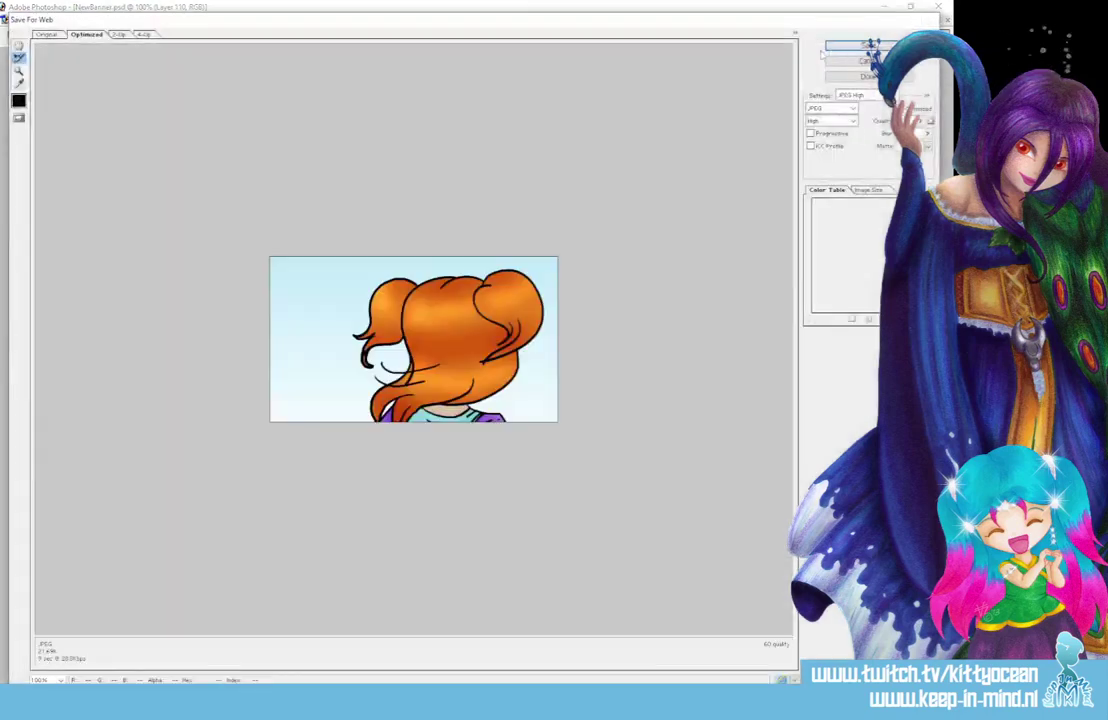
{"action": "left_click", "coordinate": [858, 46]}
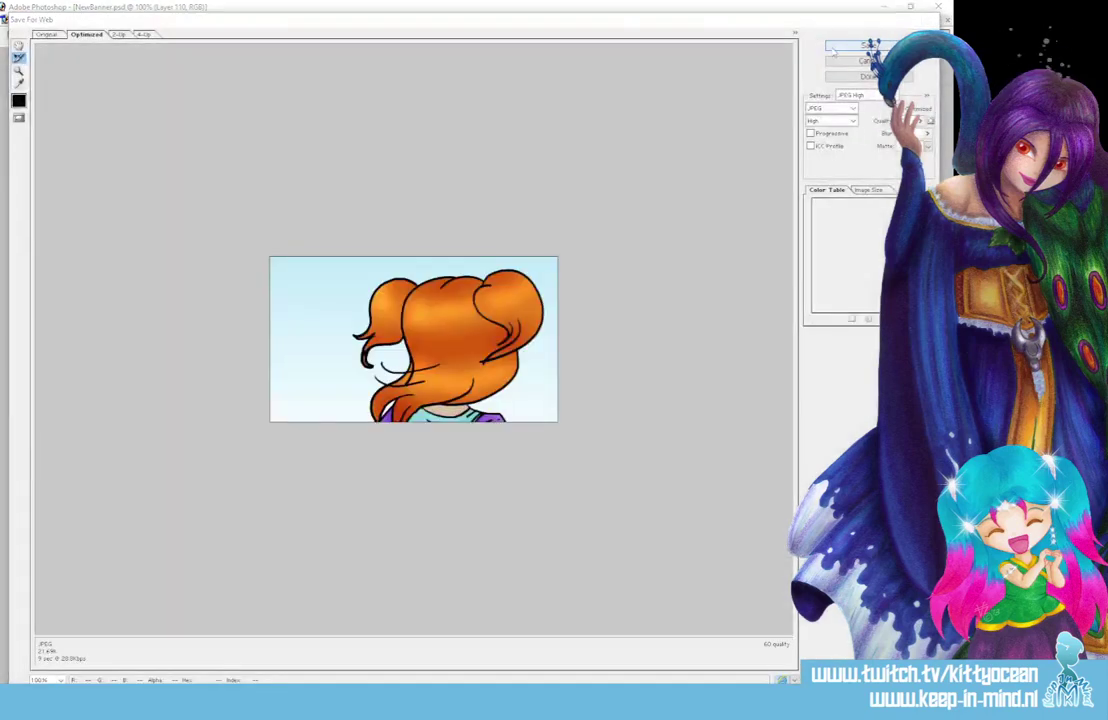
{"action": "left_click", "coordinate": [590, 540]}
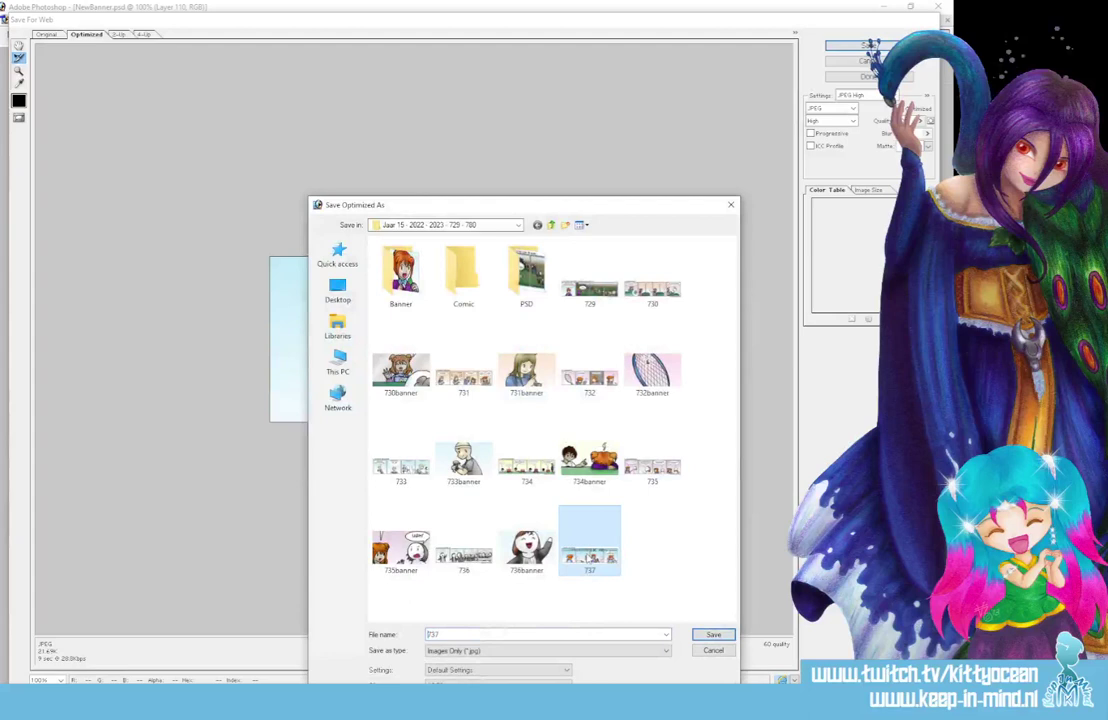
{"action": "left_click", "coordinate": [532, 634]}
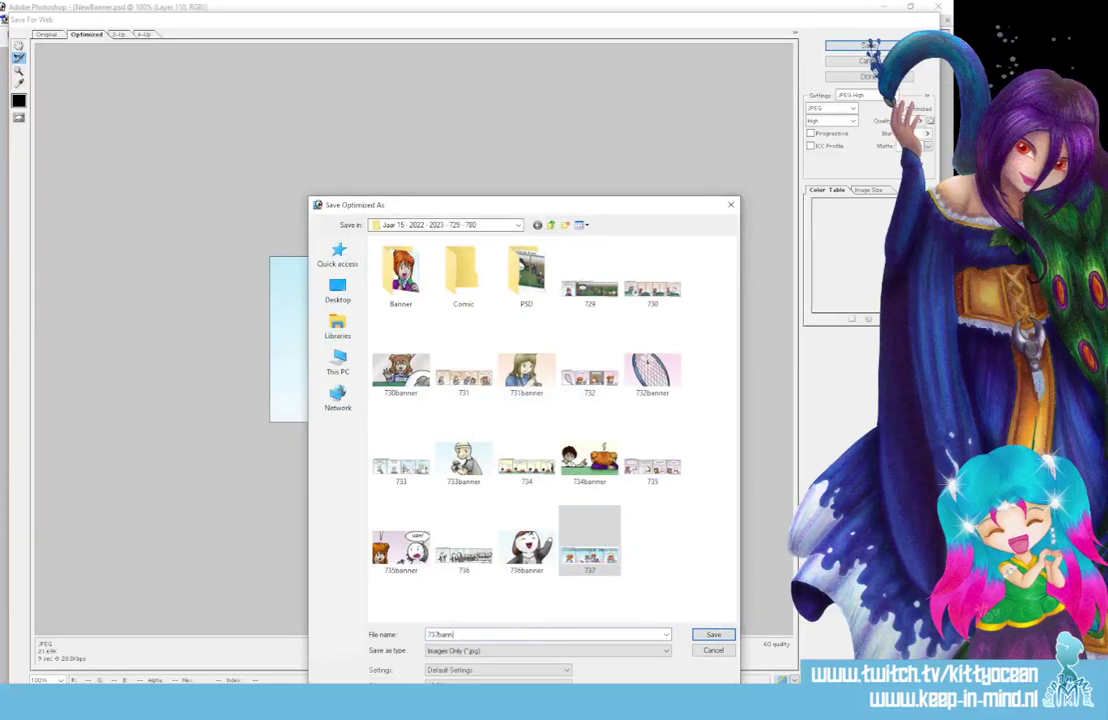
{"action": "key", "text": "Return"}
{"action": "key", "text": "Return"}
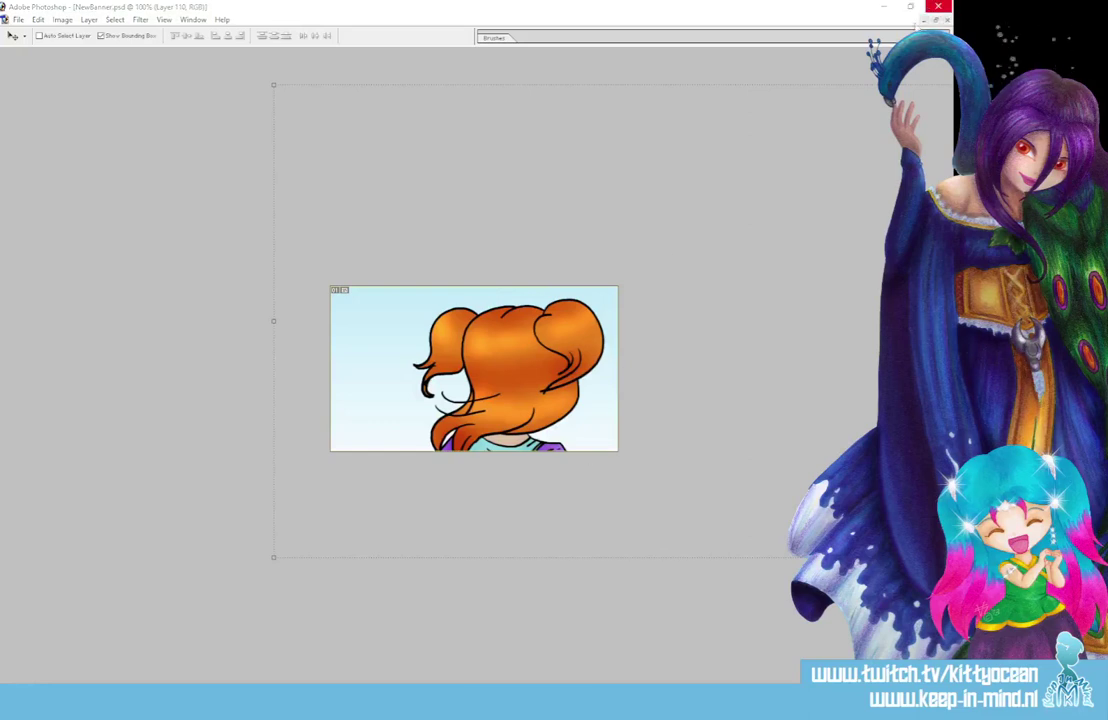
Close NewBanner.psd, saving its changes
{"action": "left_click", "coordinate": [947, 20]}
{"action": "left_click", "coordinate": [436, 266]}
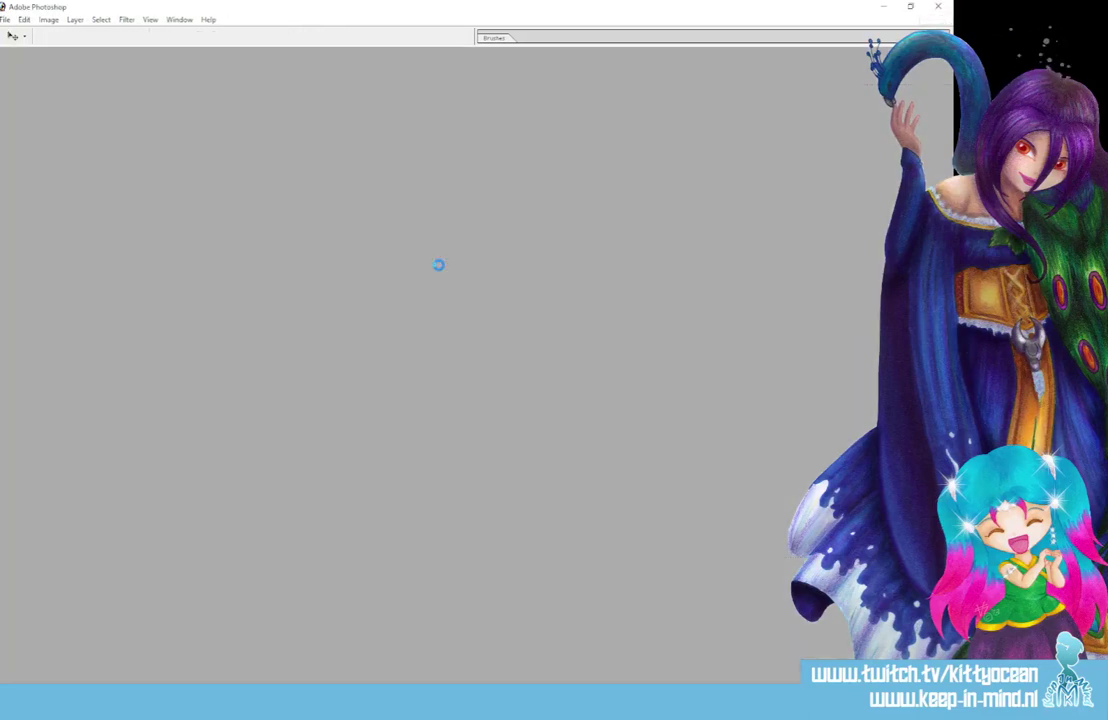